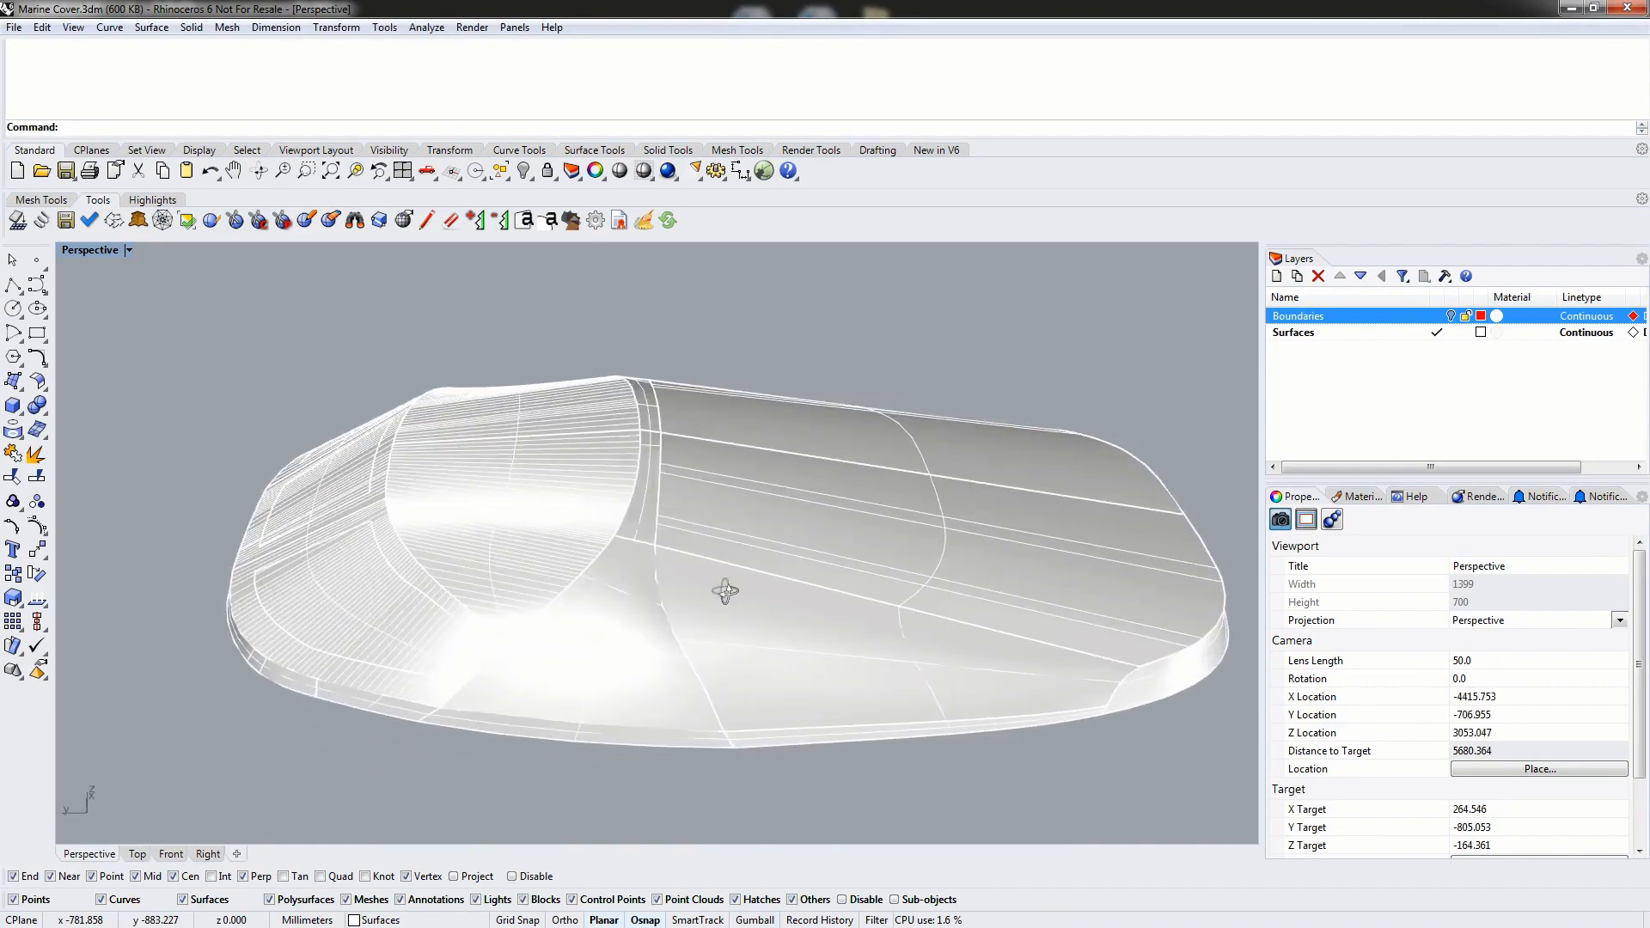
- Examine the boat cover's separate surfaces by selecting individual window and side panels around the model one at a time
click(479, 529)
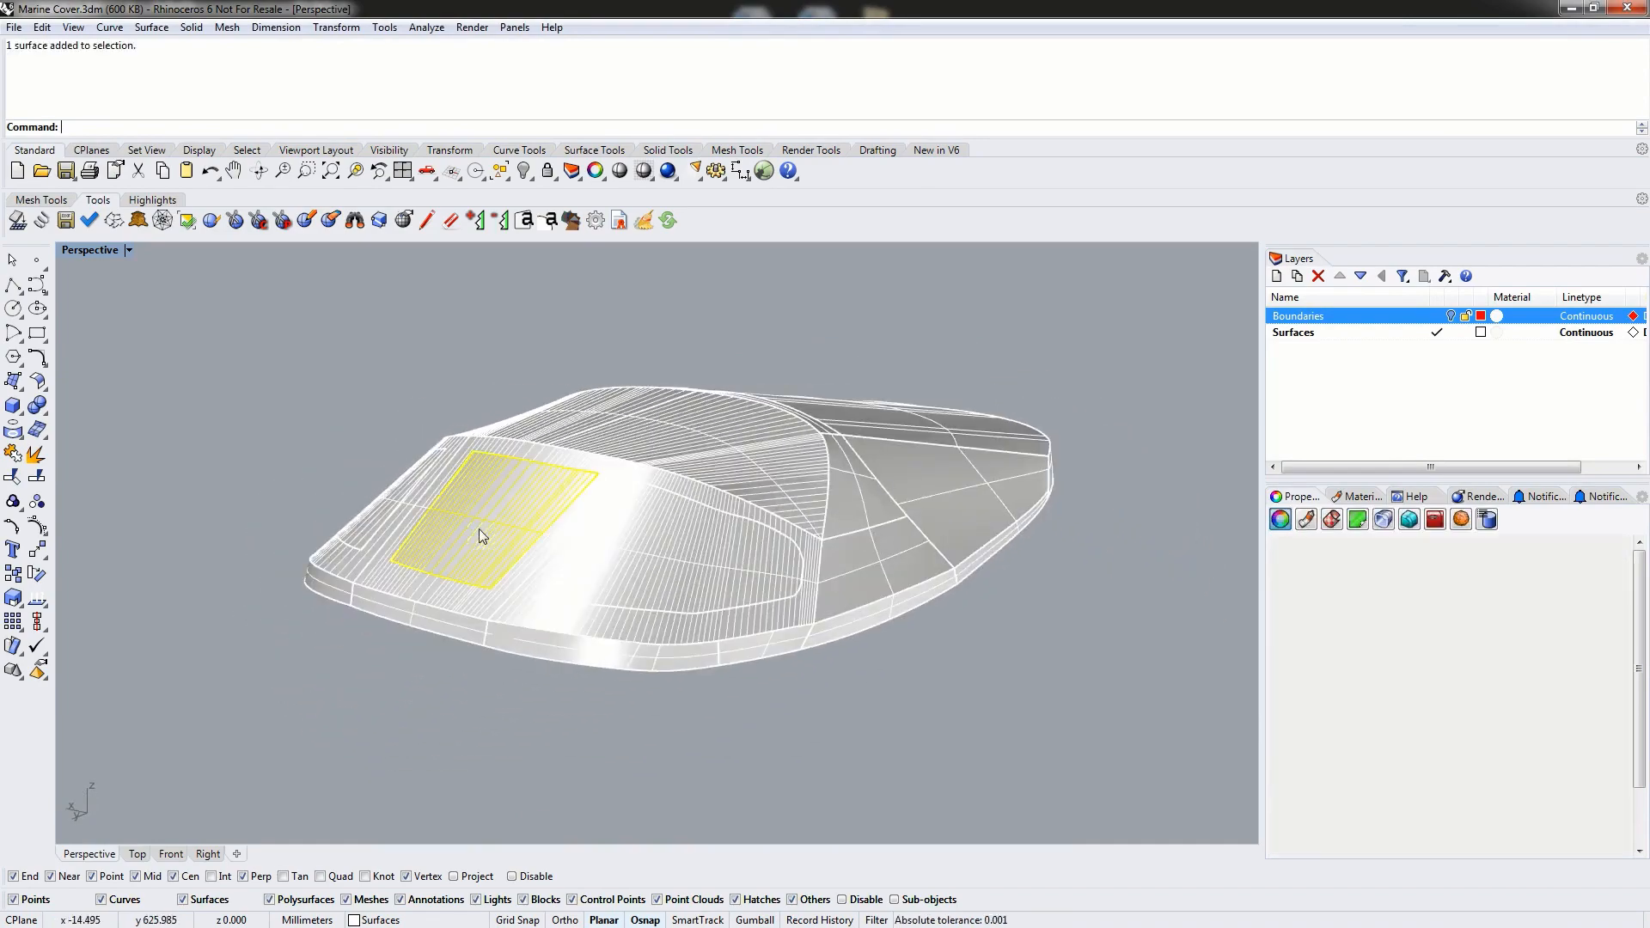
click(669, 566)
click(719, 447)
right_drag(908, 436, 789, 466)
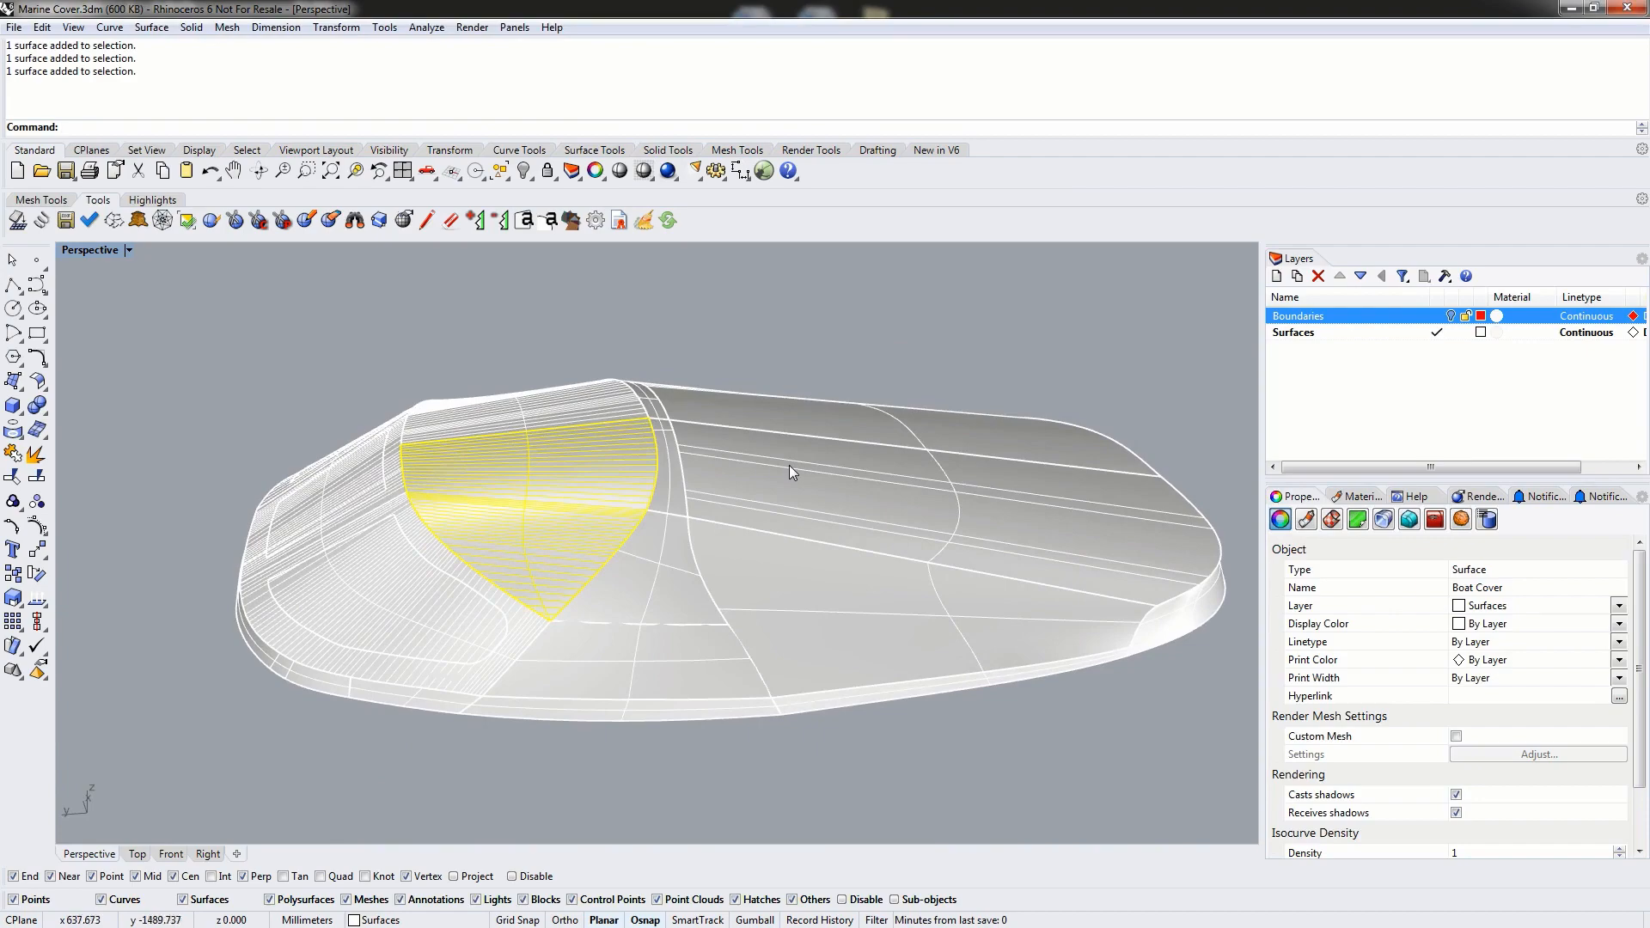
click(273, 355)
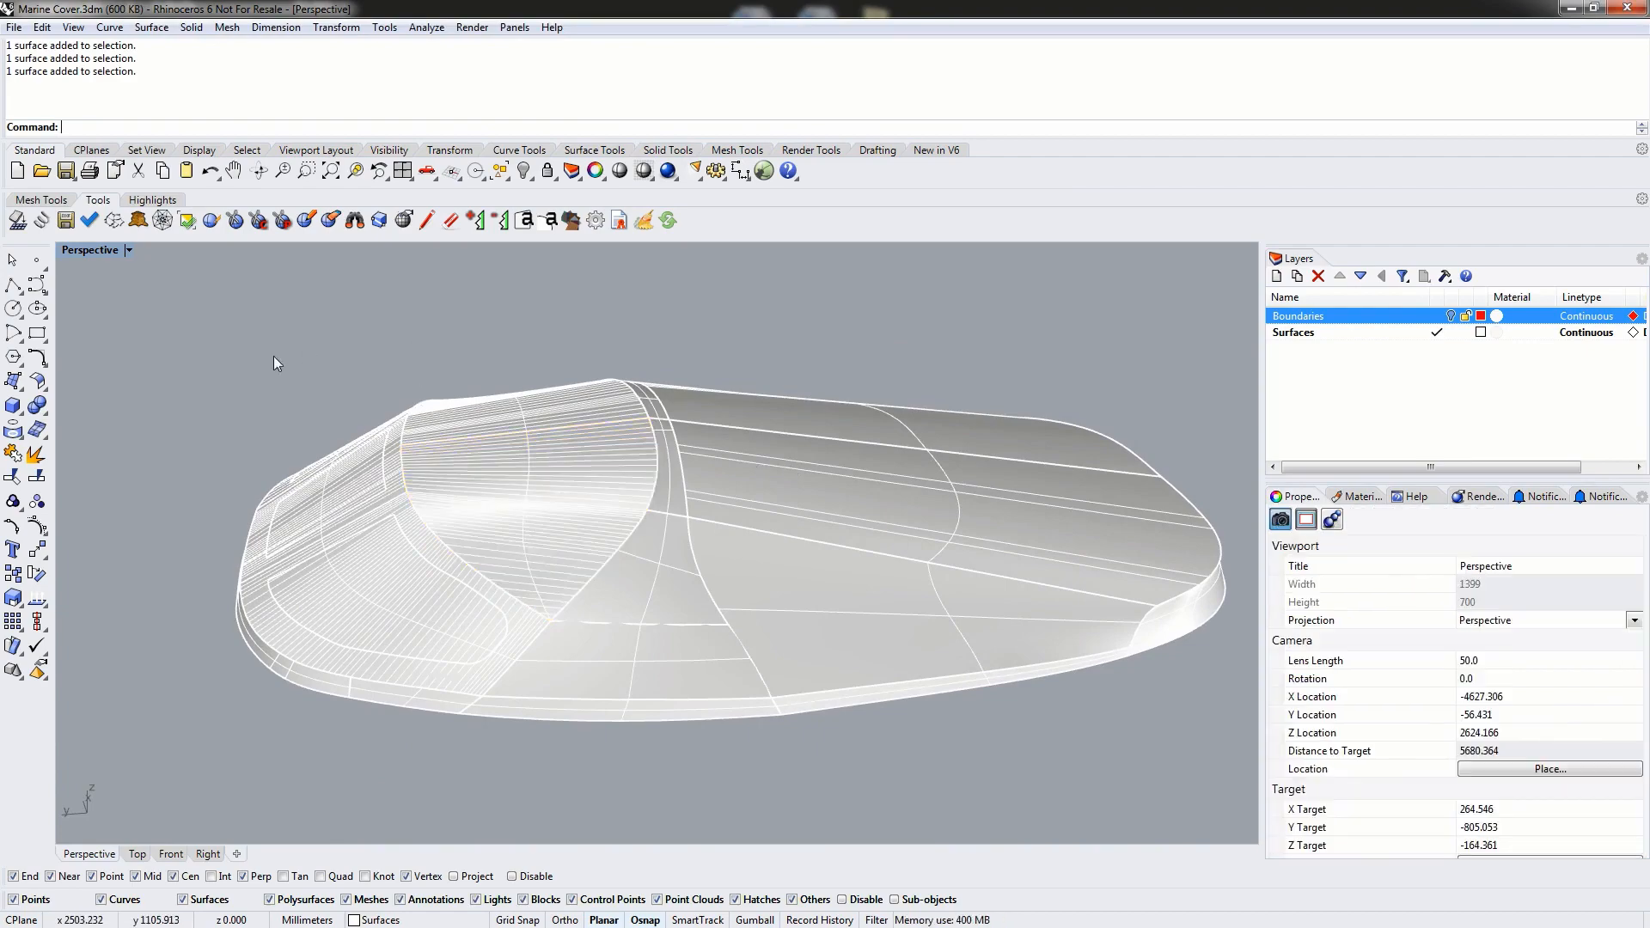
right_drag(273, 356, 566, 487)
click(788, 610)
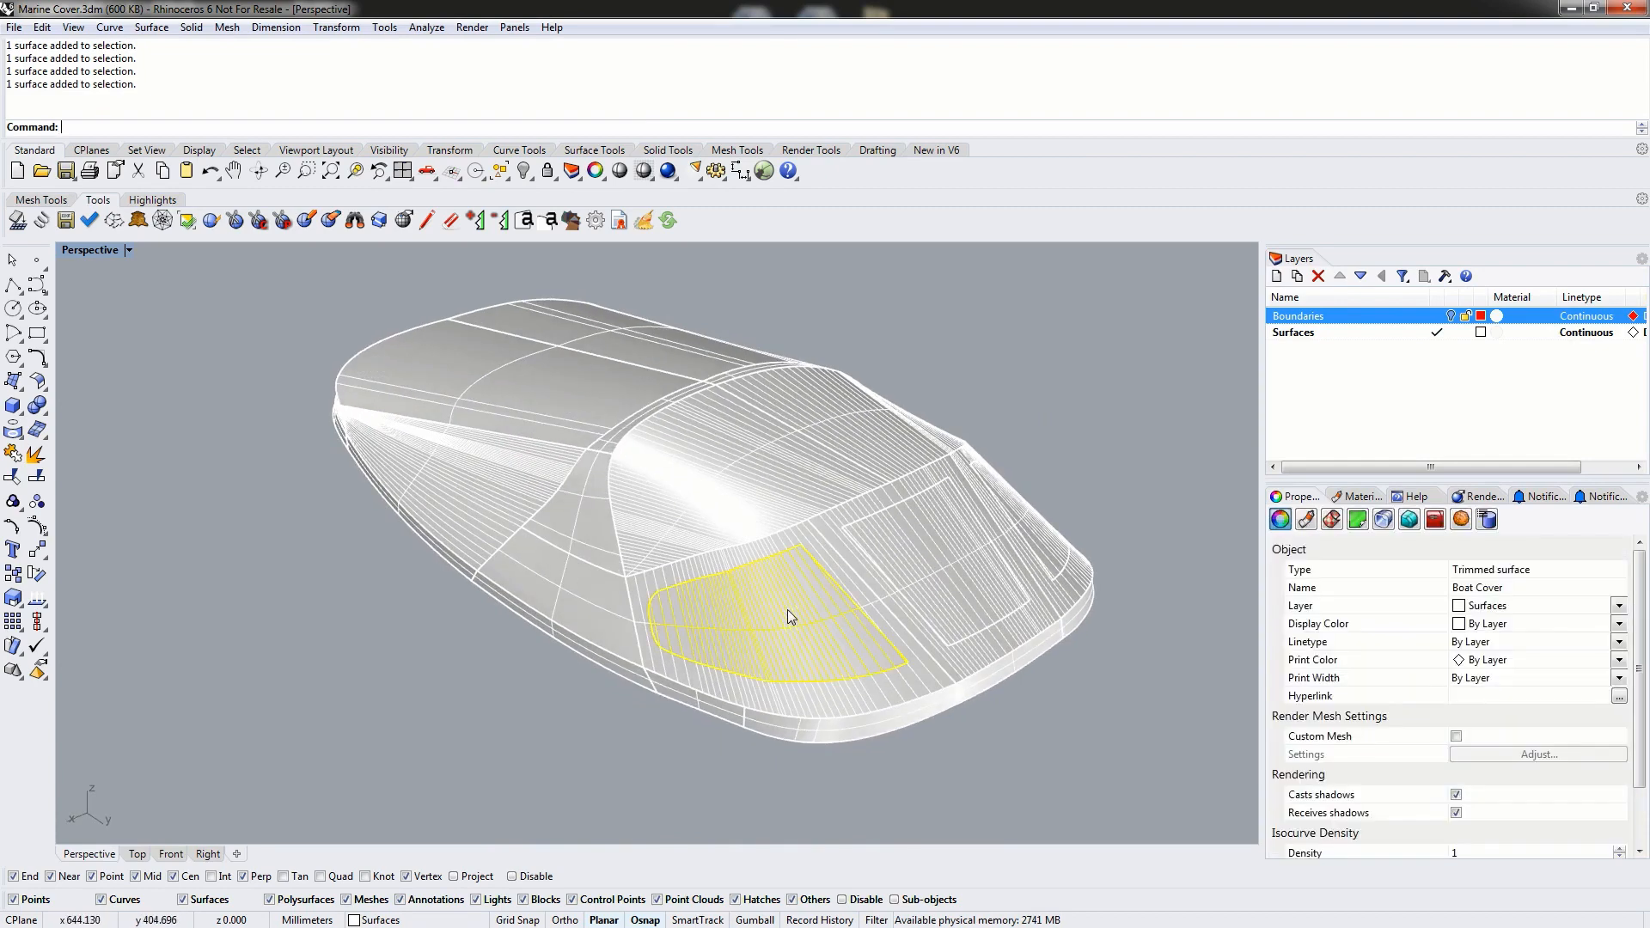
click(916, 545)
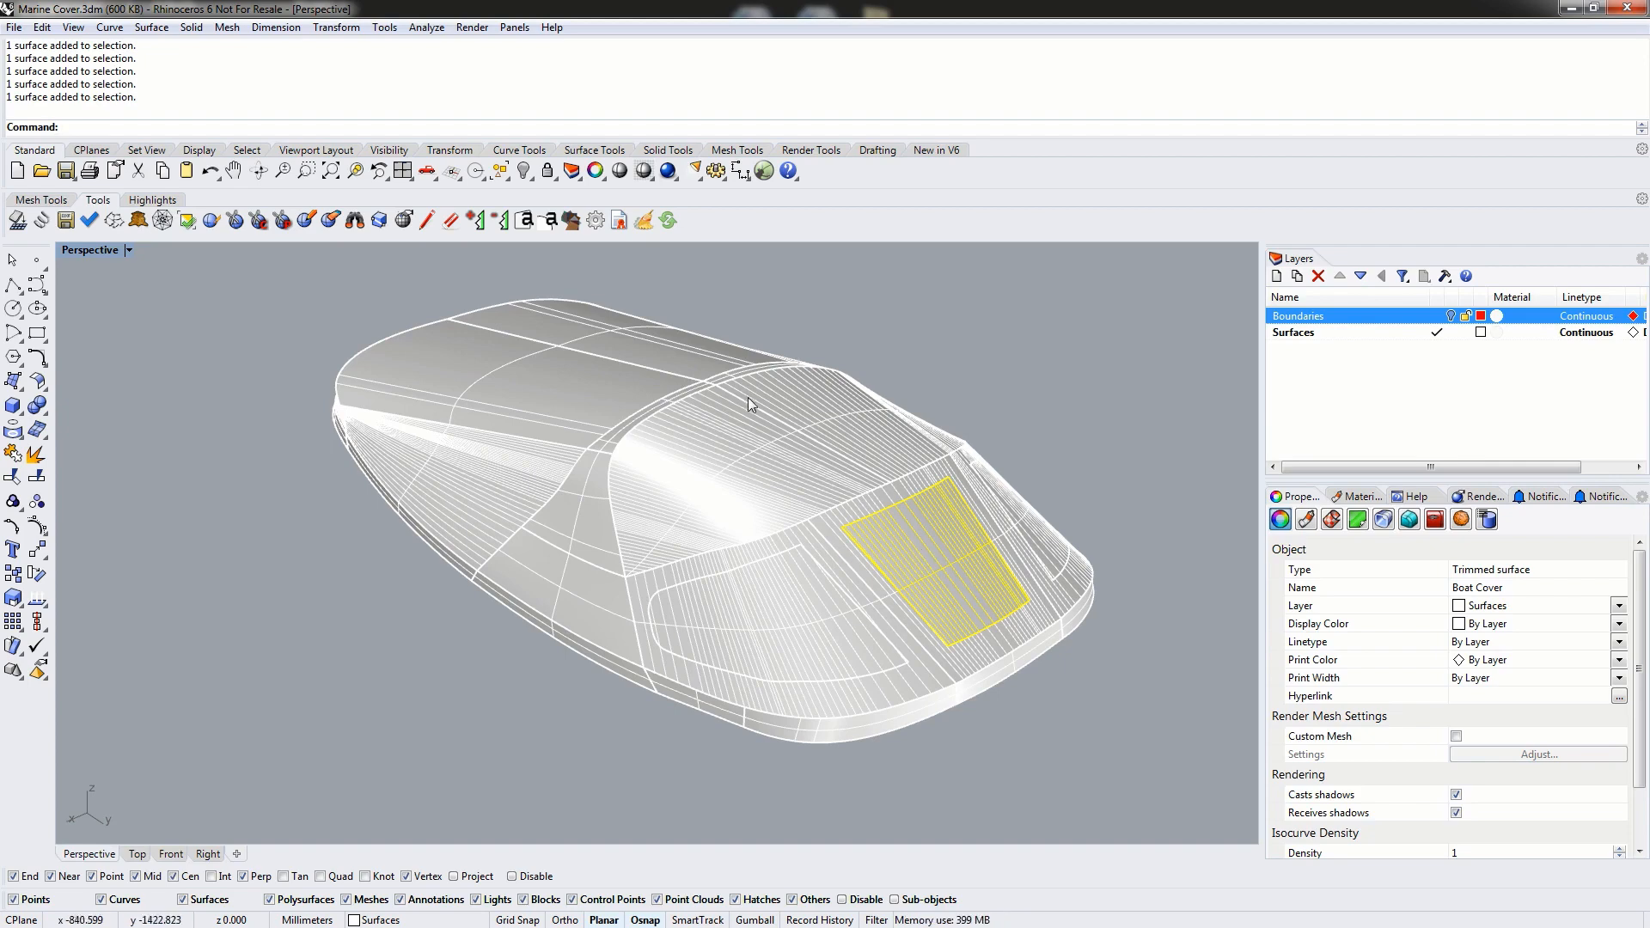
- Select all the boat cover's surfaces together, clear the selection, and inspect the corner where the window panels meet
scroll(716, 399, down, 3)
drag(262, 281, 1143, 824)
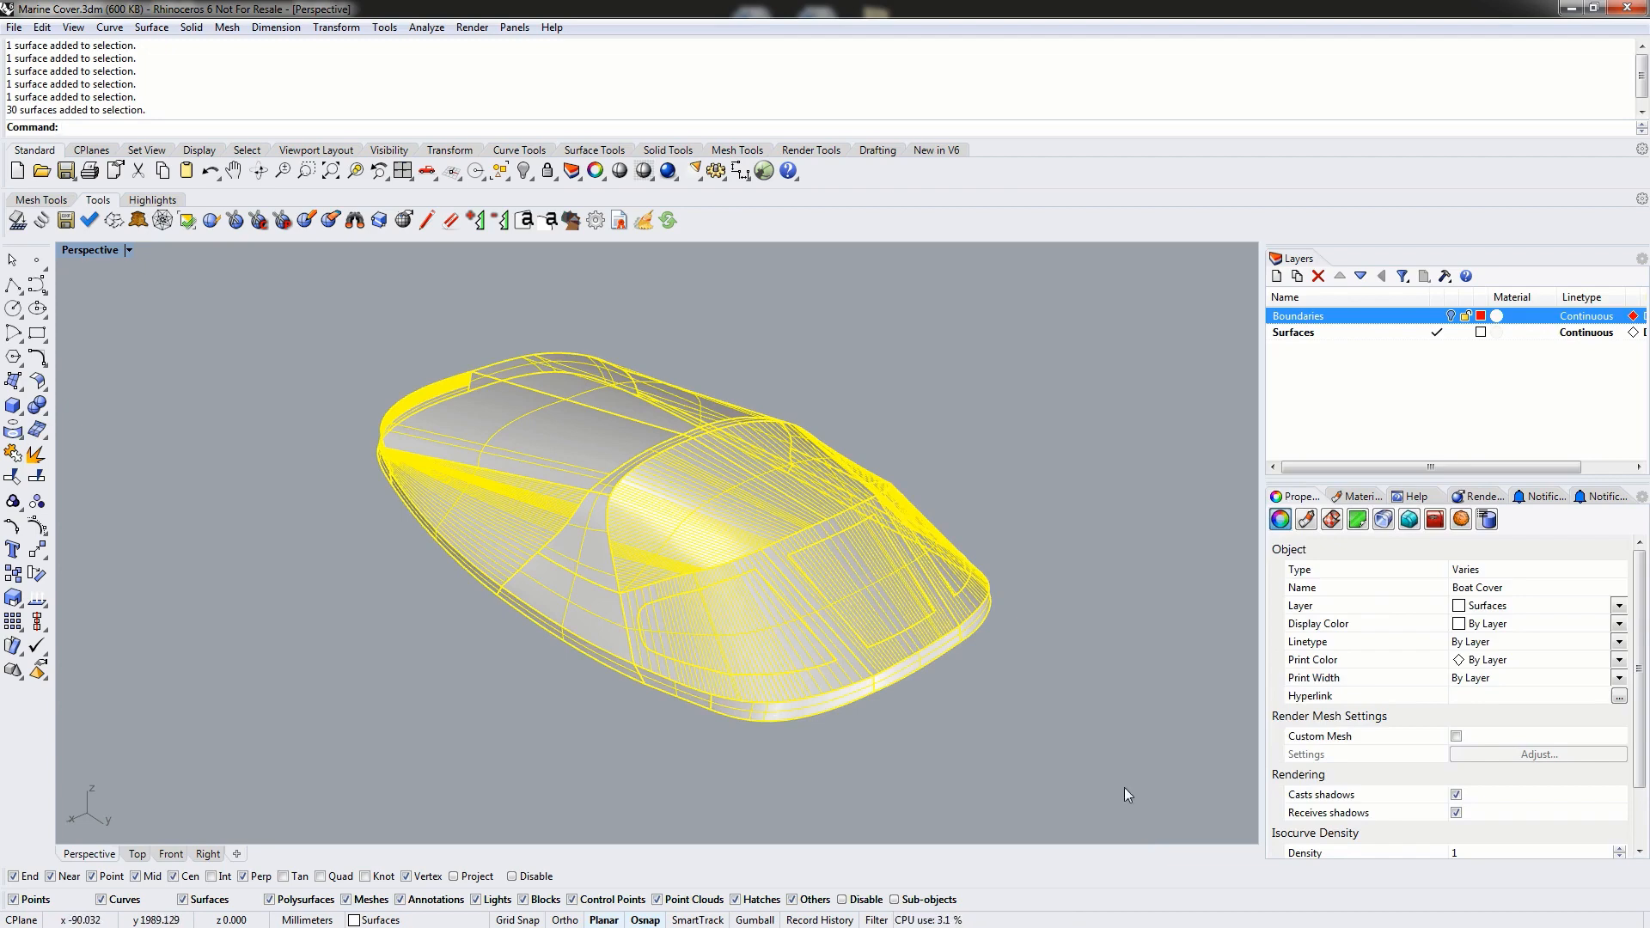
click(1221, 510)
scroll(737, 537, up, 5)
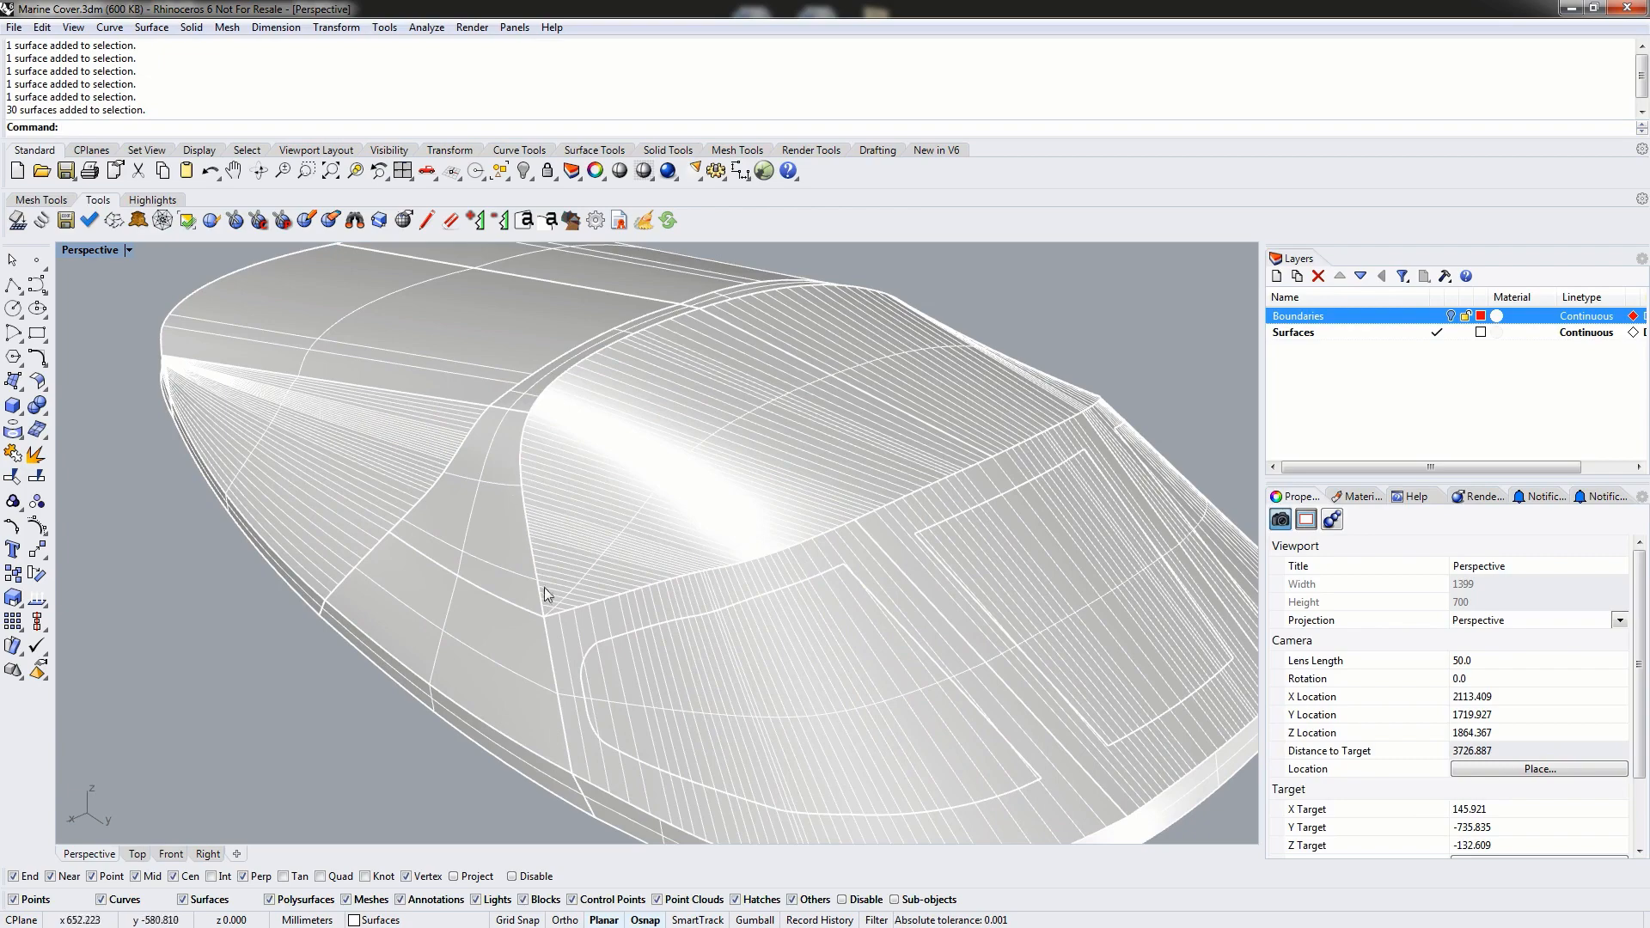
scroll(518, 477, down, 5)
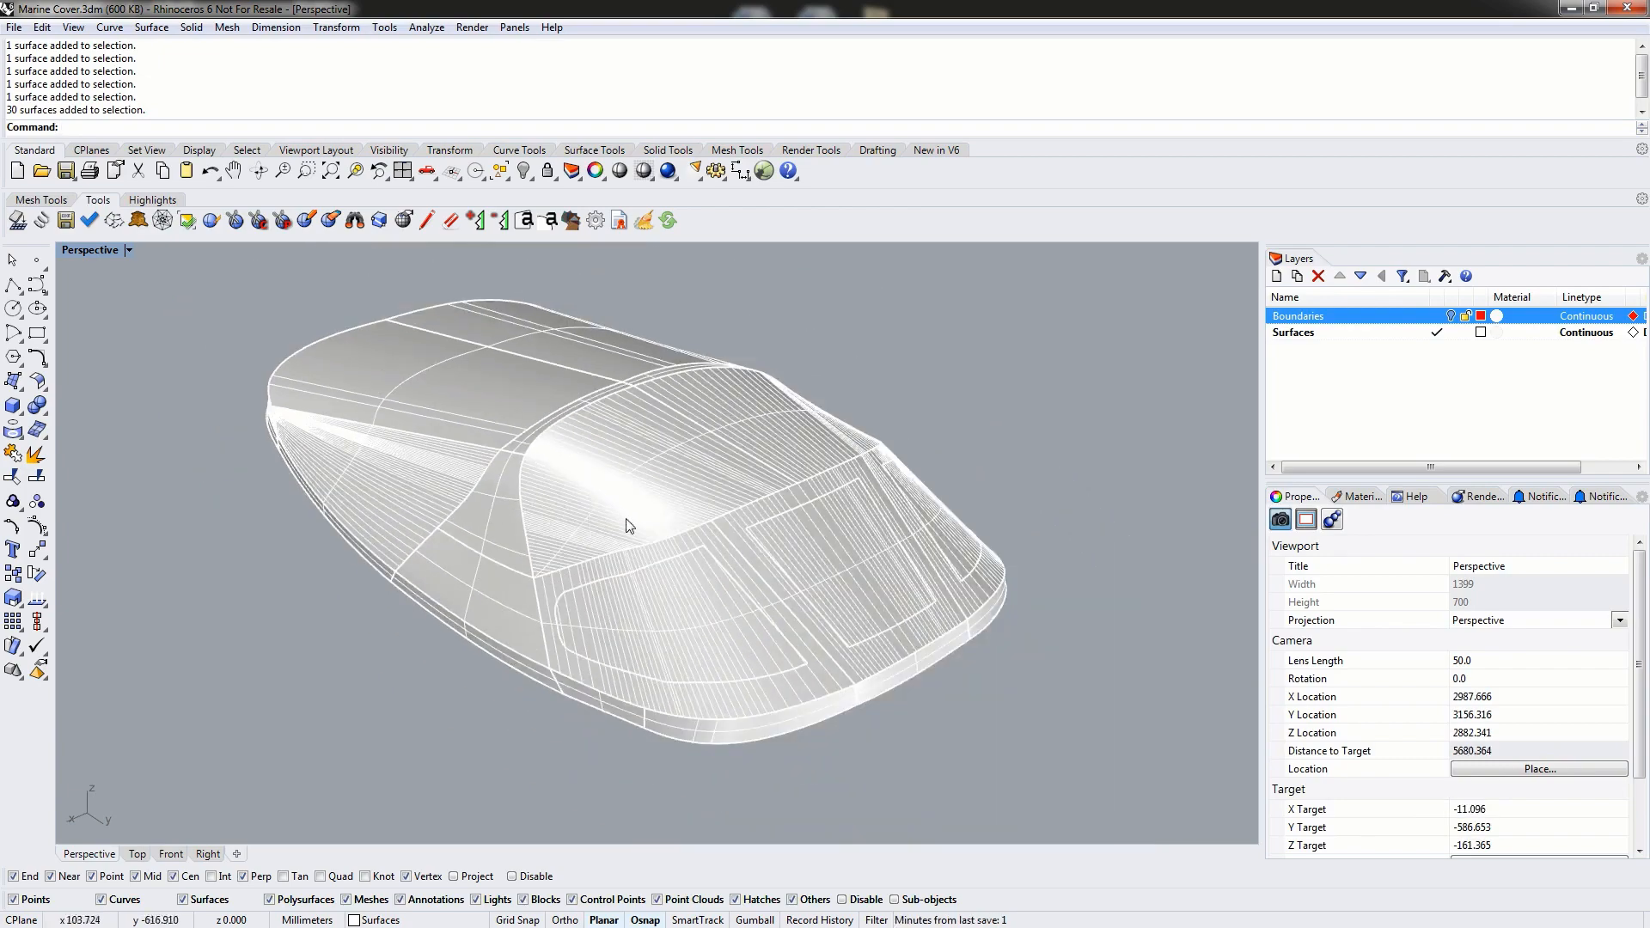
- Create polygon meshes from all the unjoined surfaces using the simple controls with the density set to the most polygons
text(SelAll)
key(Return)
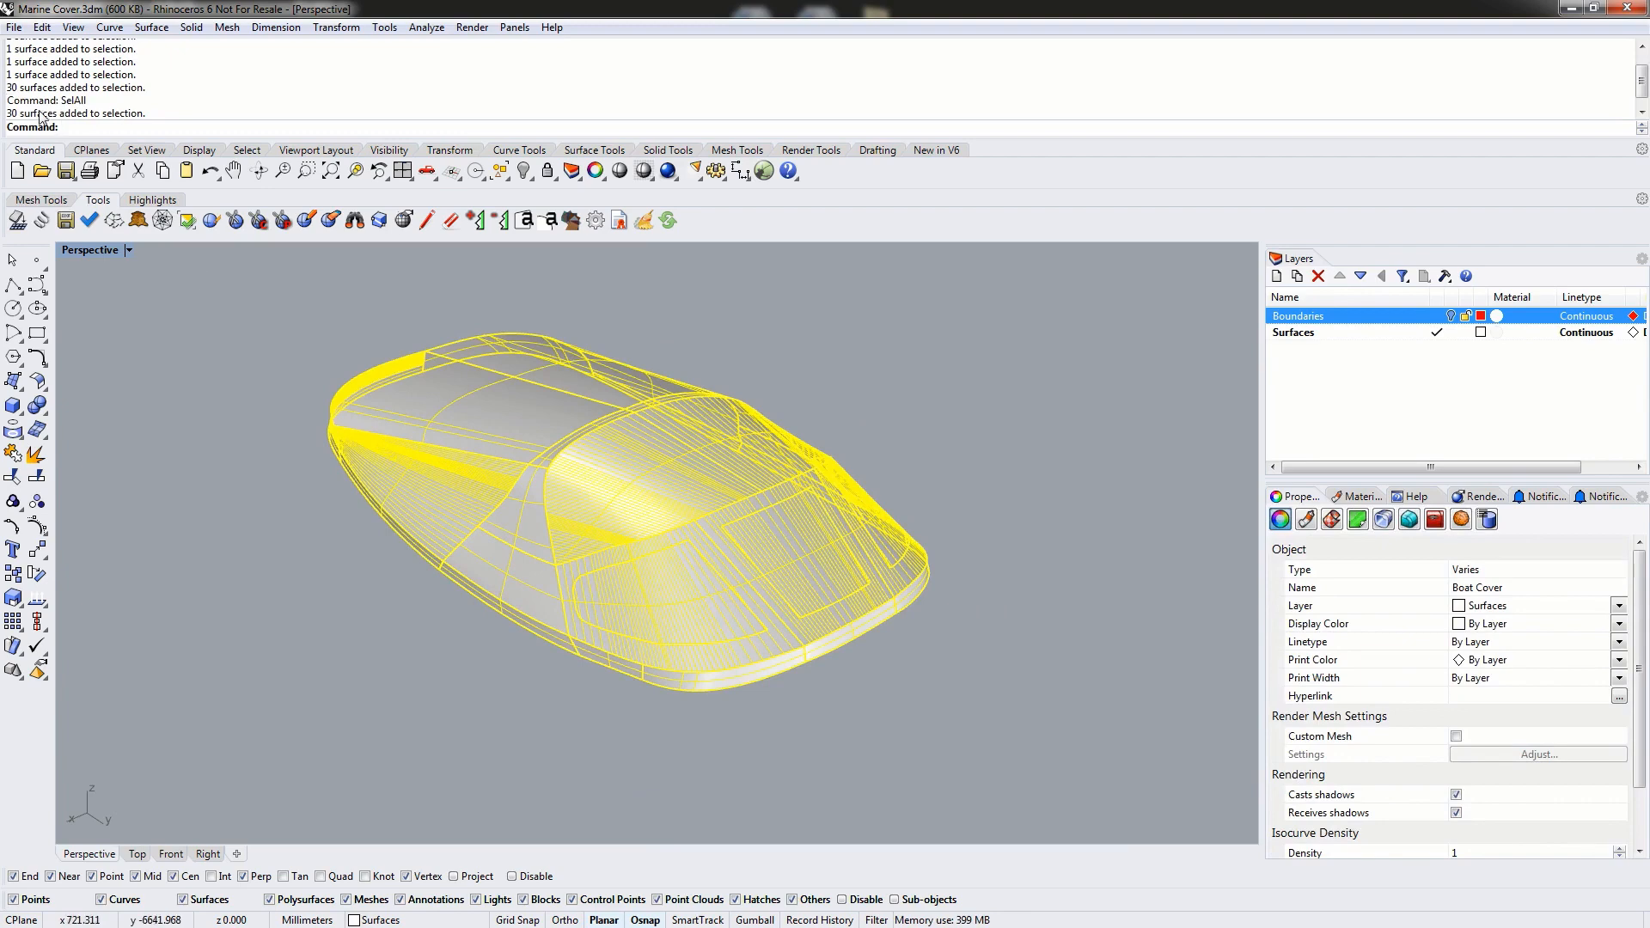
click(37, 430)
click(1241, 519)
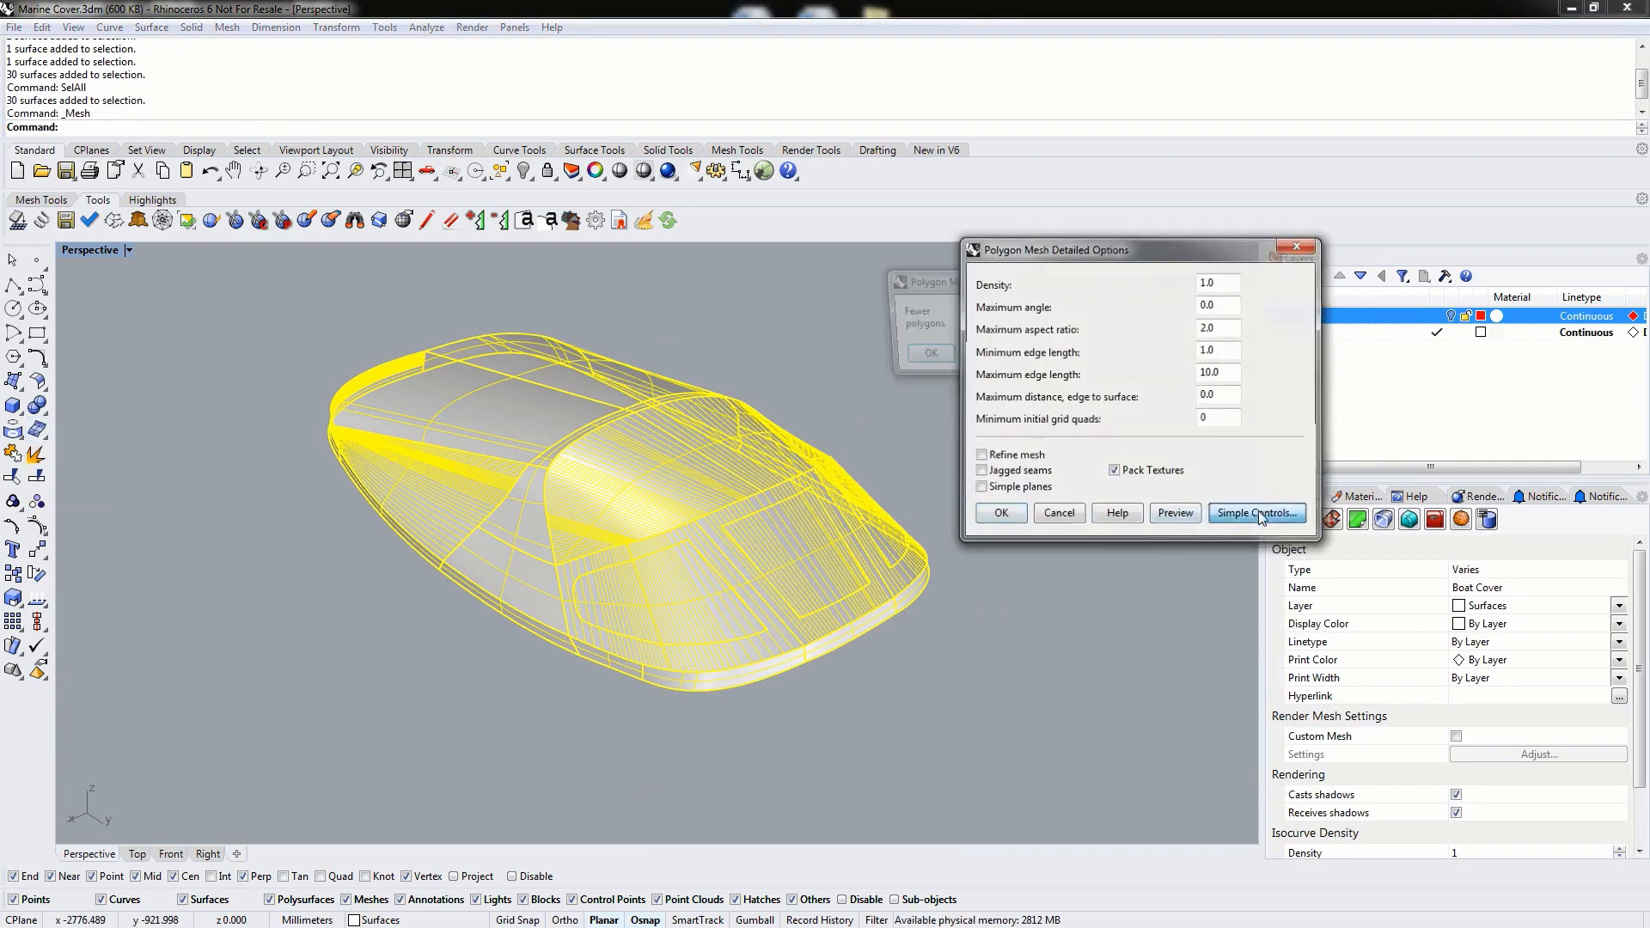
drag(1060, 320, 1213, 322)
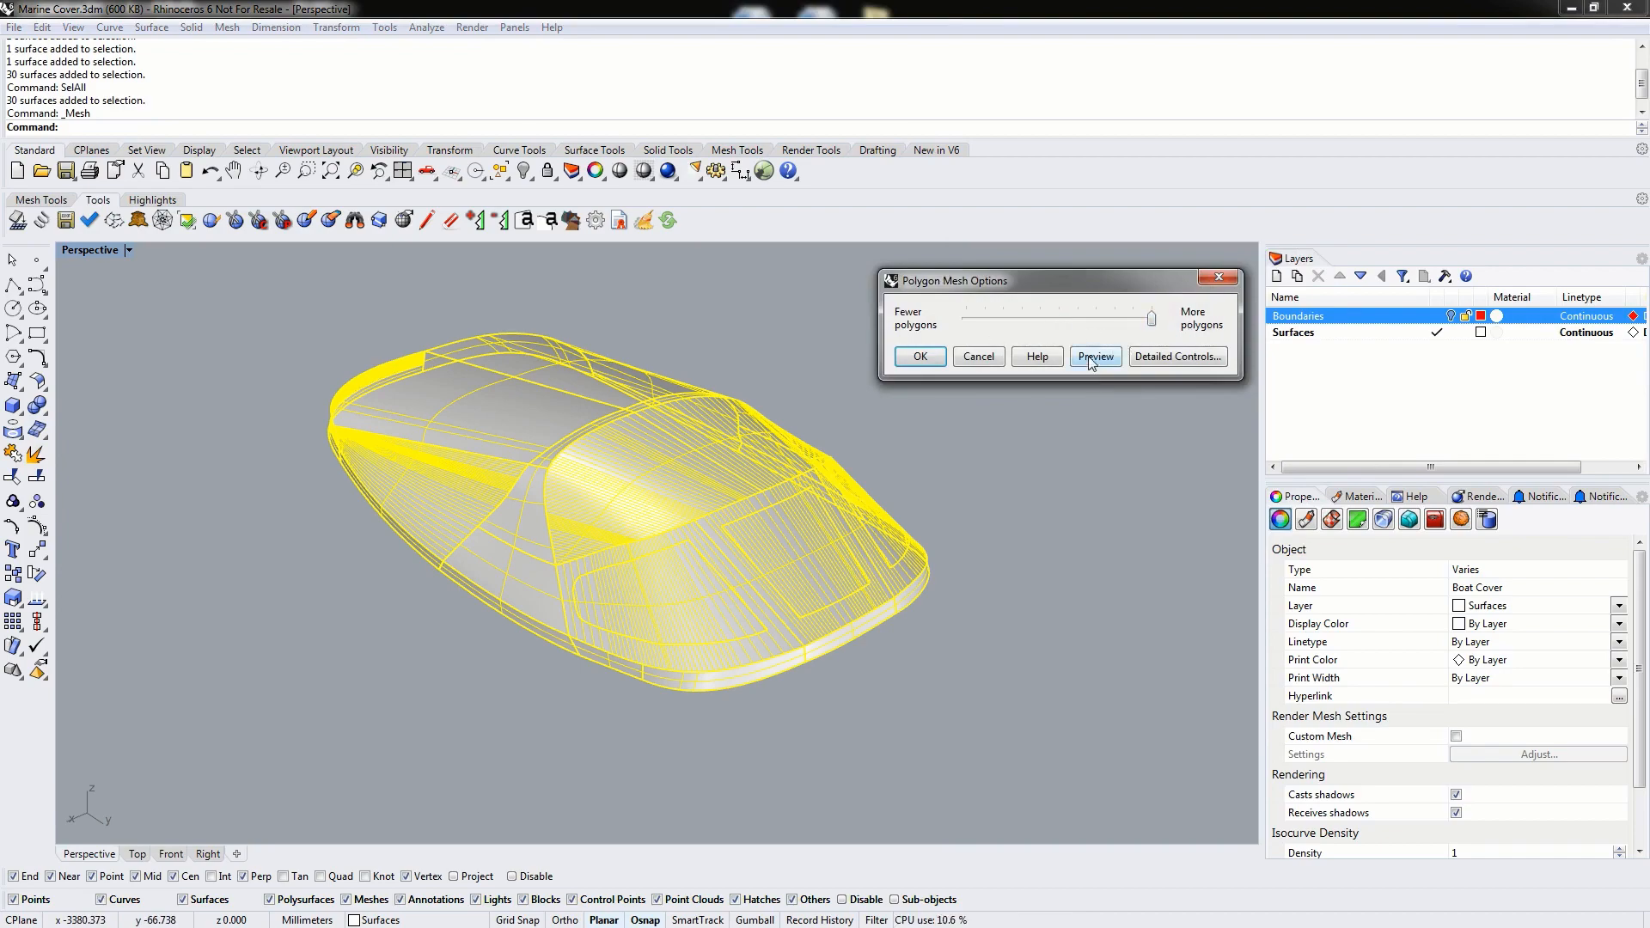
click(930, 357)
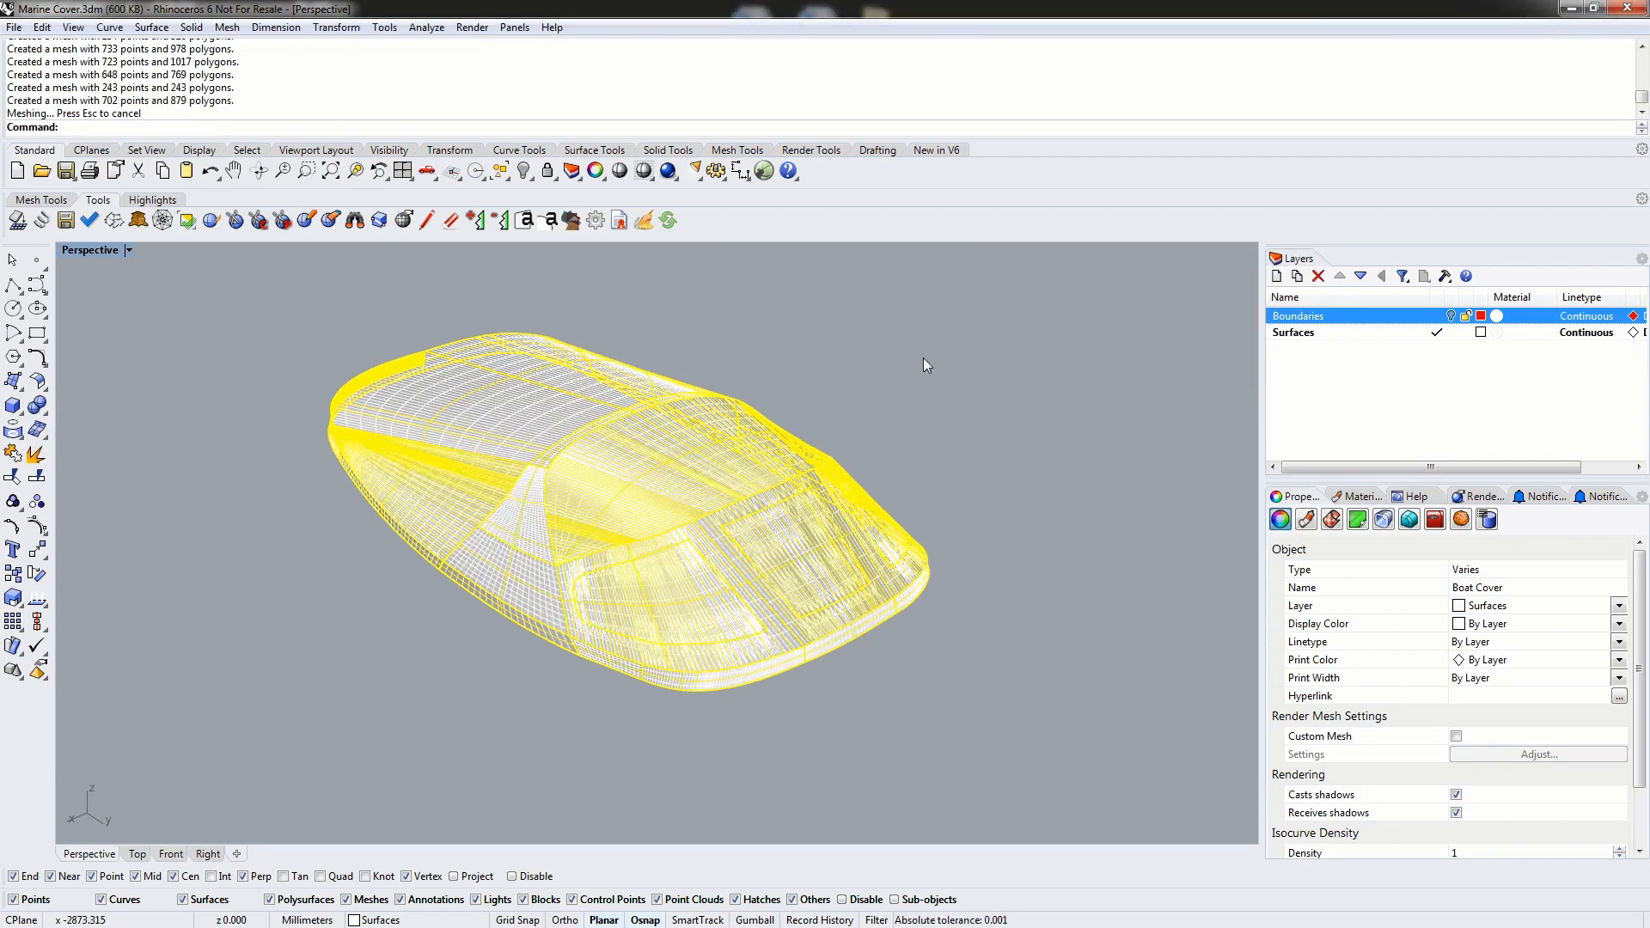
- Select all the meshes, isolate them from the surfaces, and clear the selection
scroll(483, 519, up, 10)
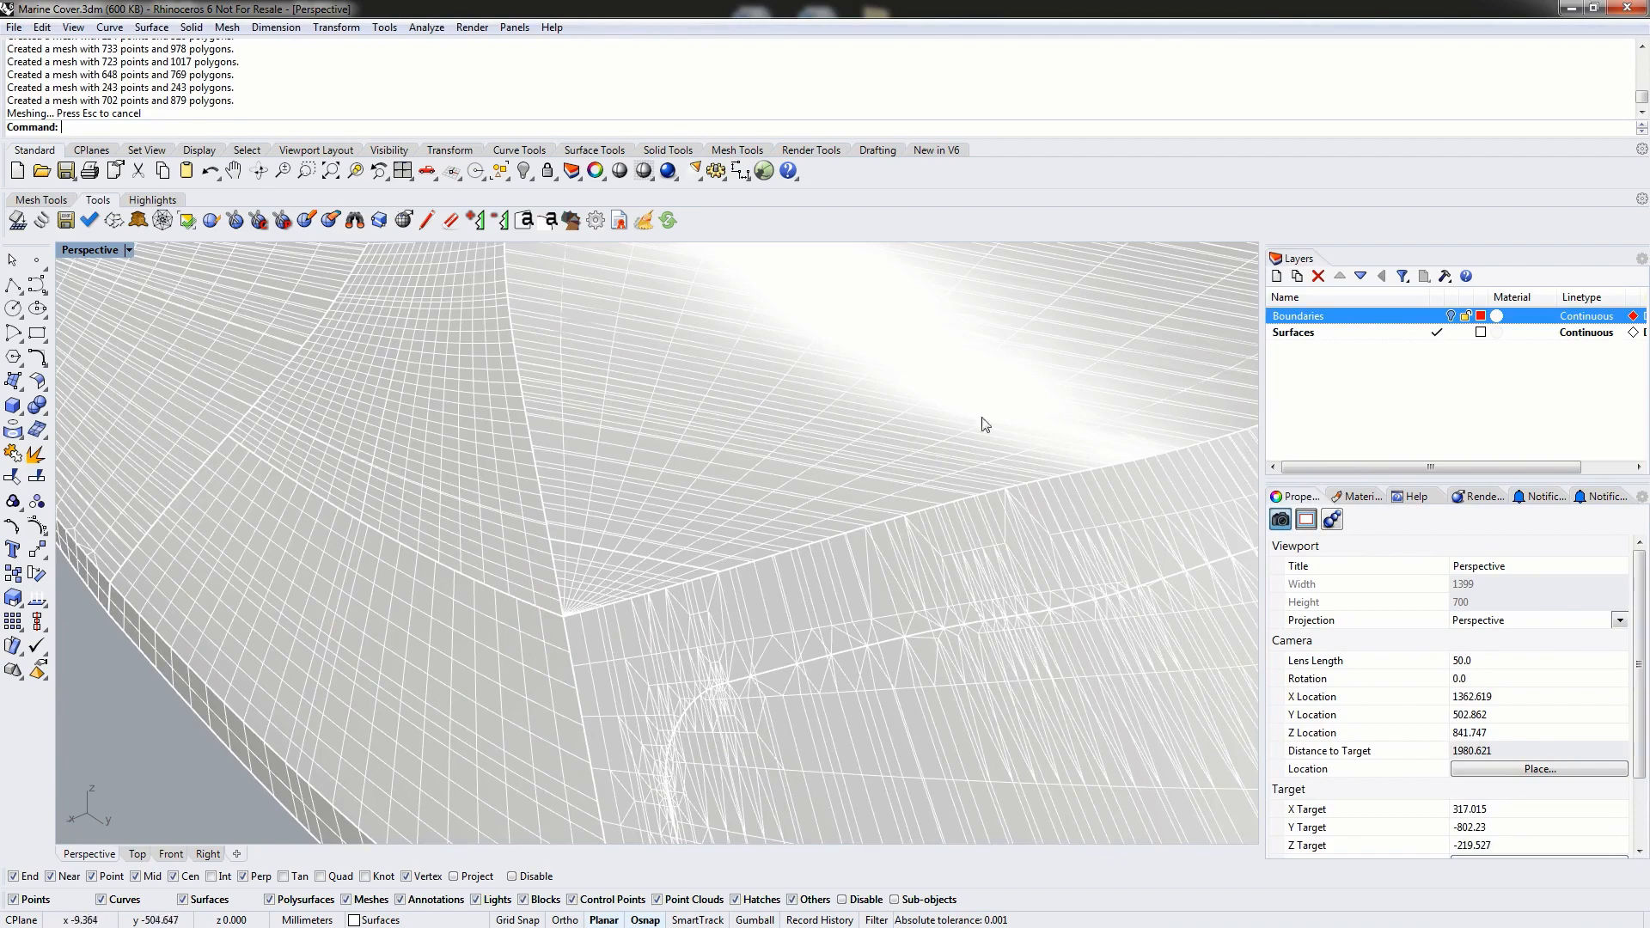
text(Sel)
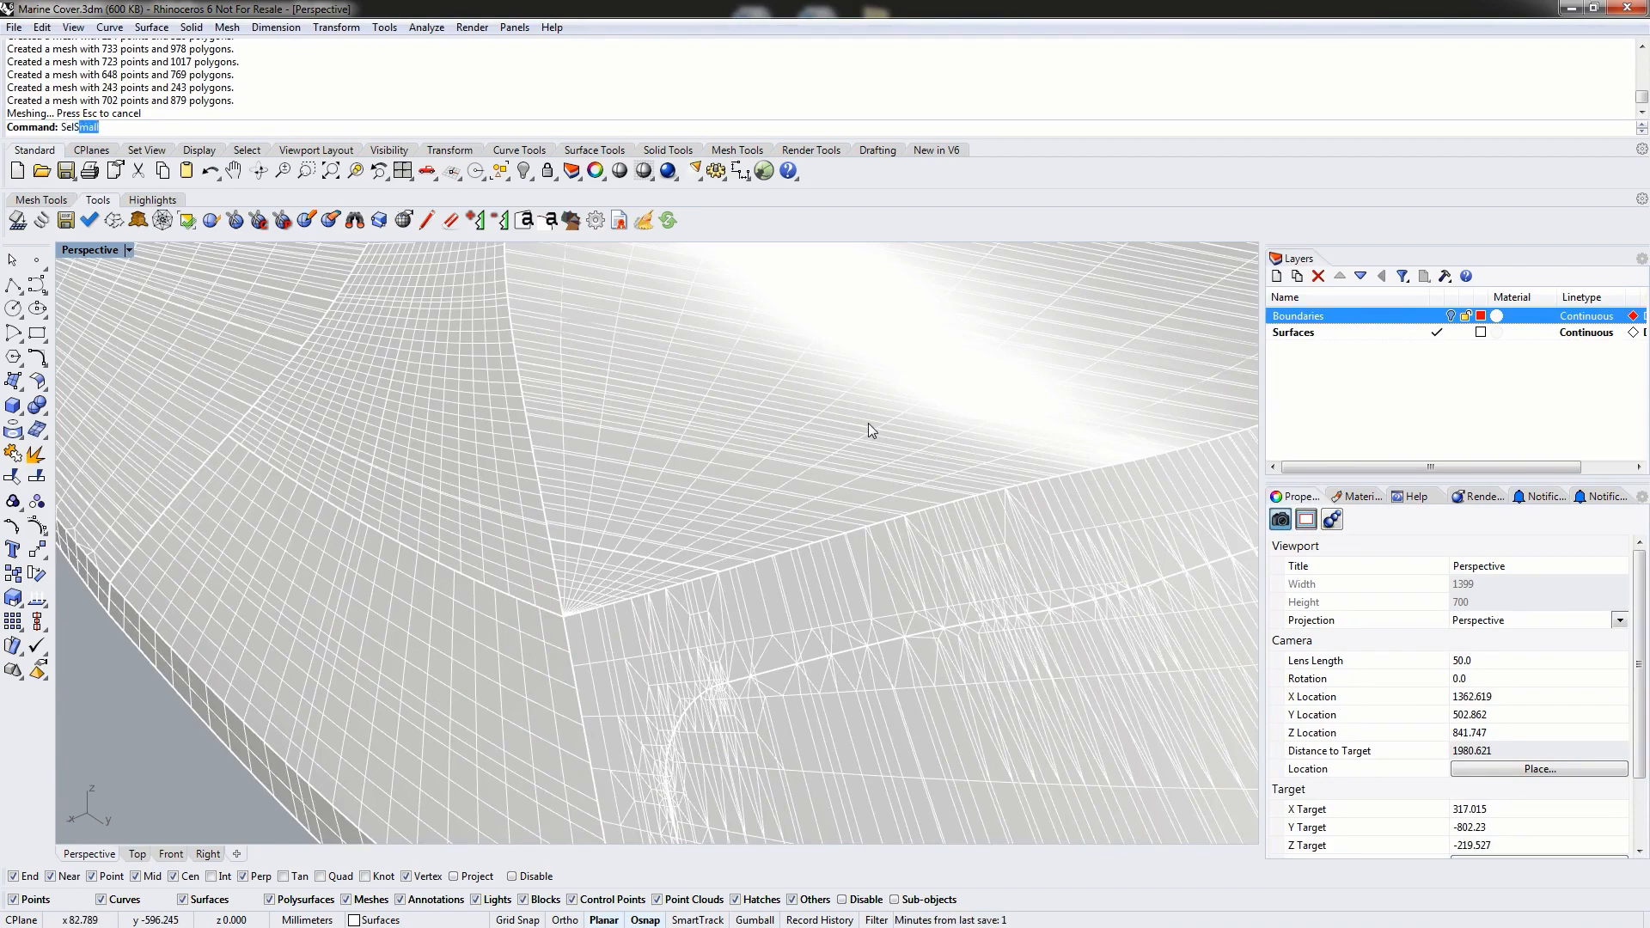
text(Mesh)
key(Return)
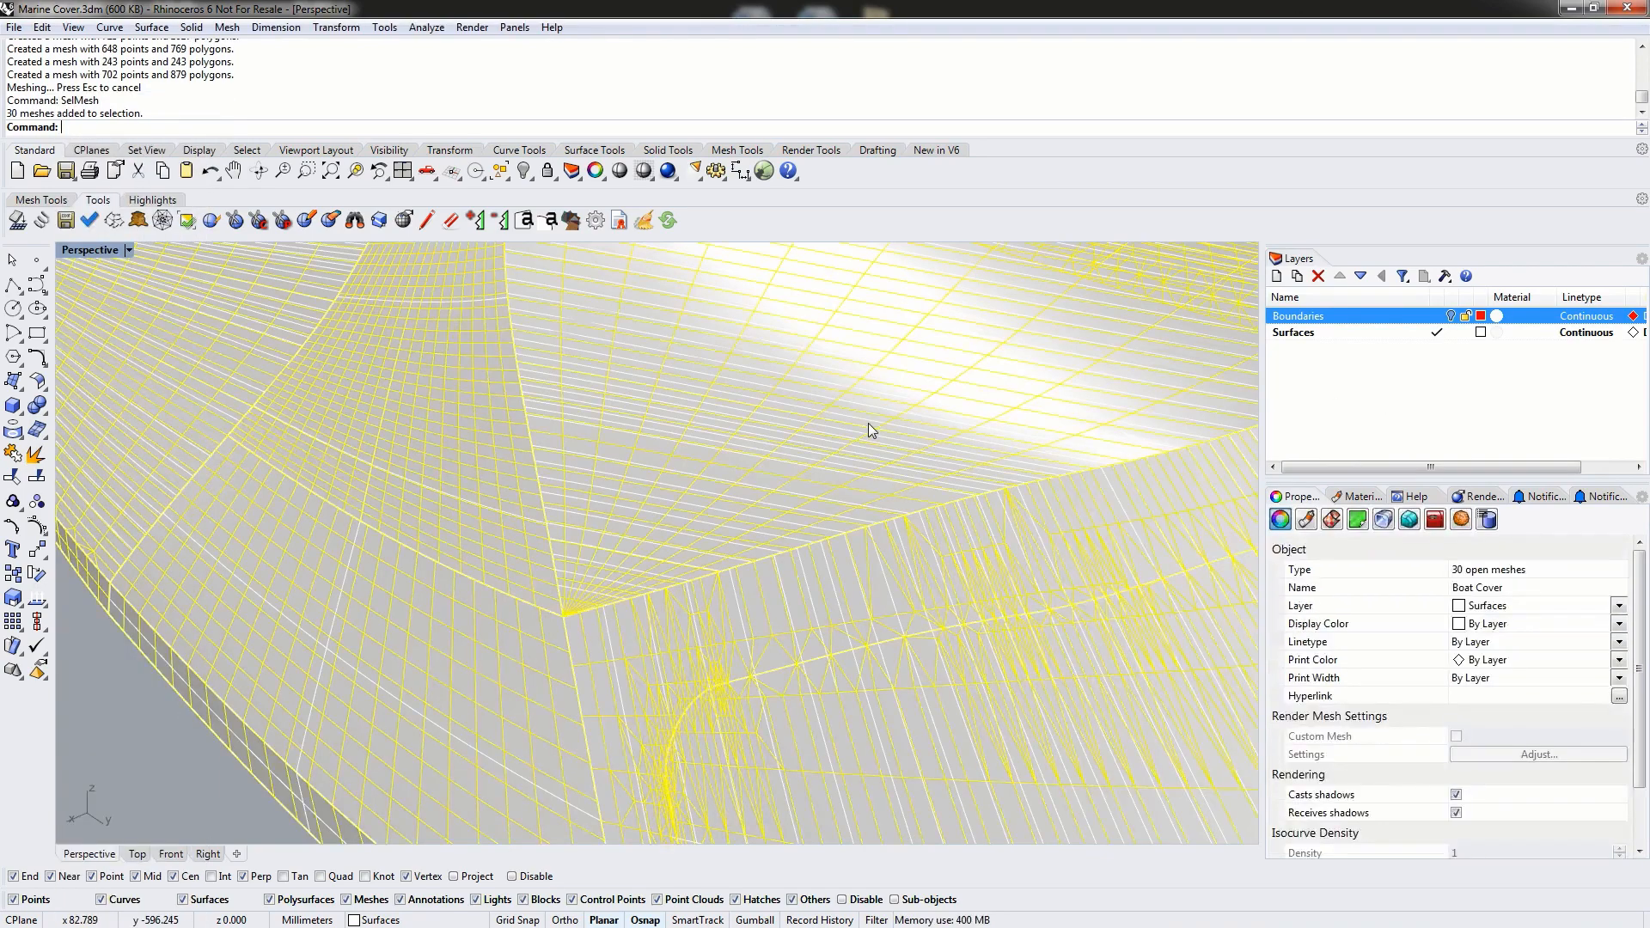
text(Iso)
key(Return)
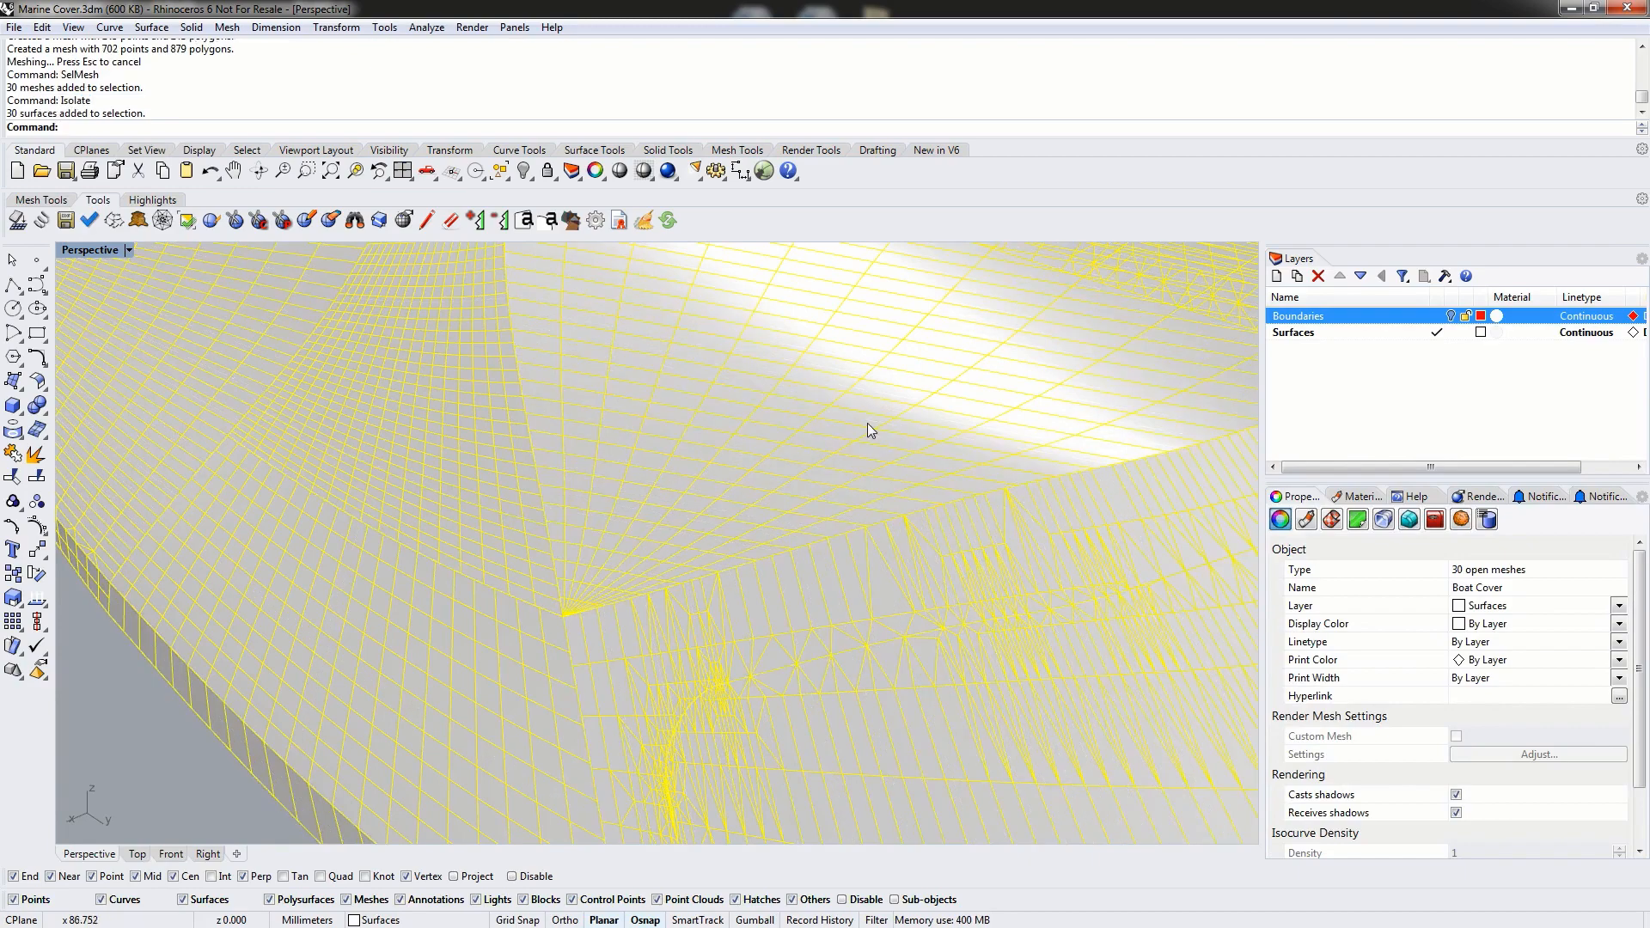
click(172, 777)
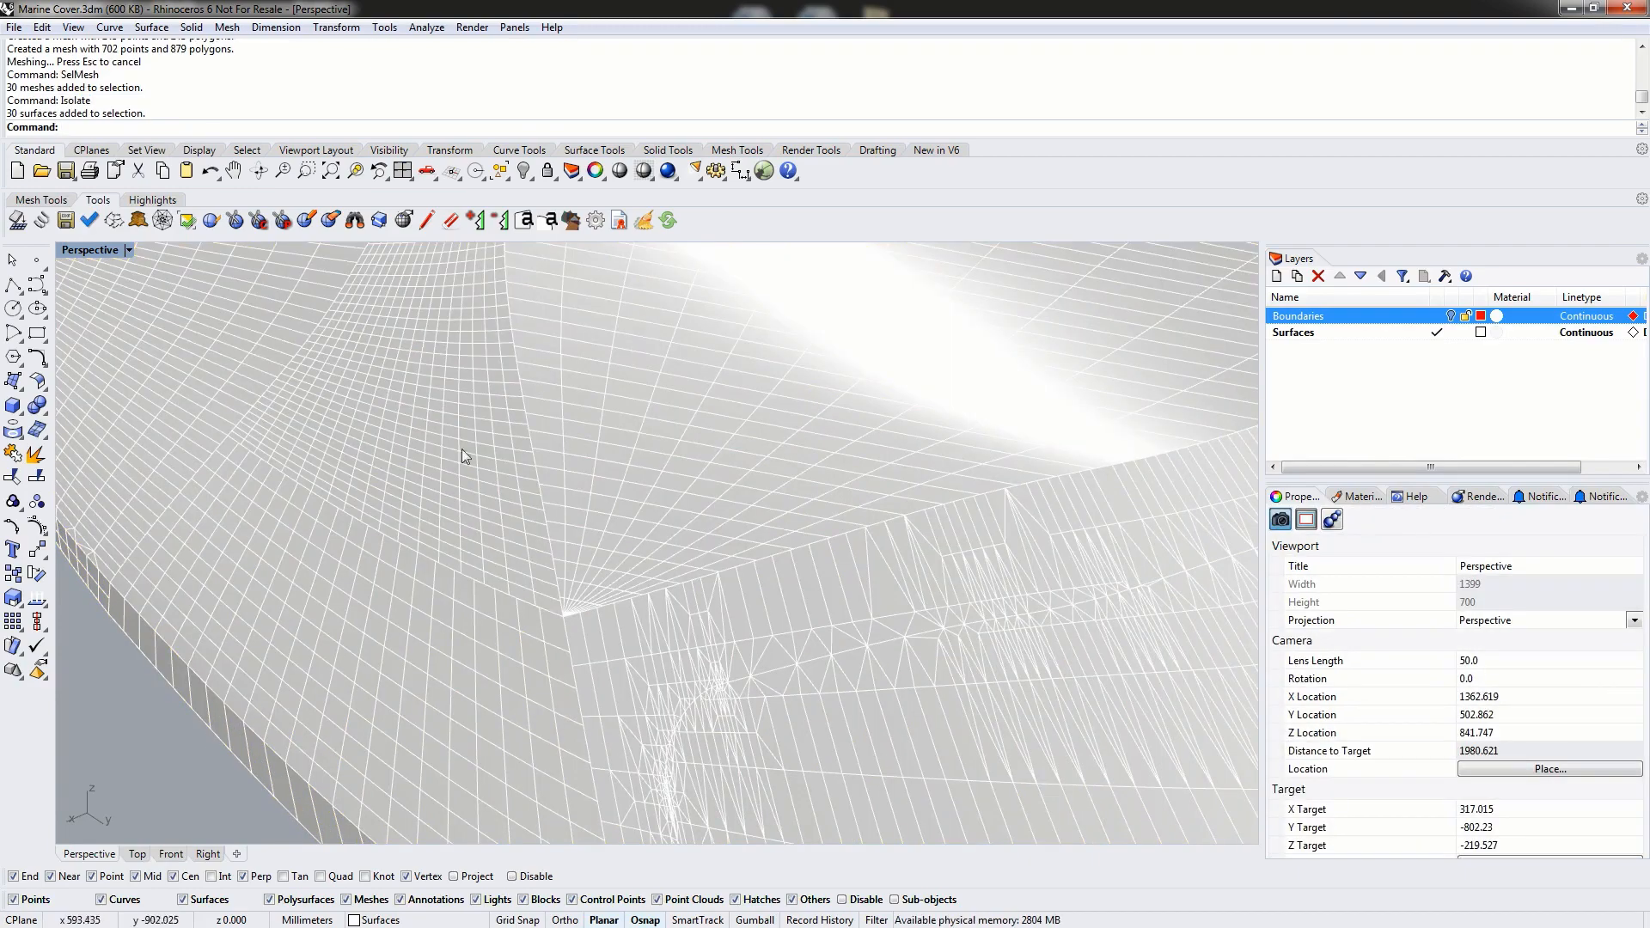
- Select the curved side panel's mesh and examine how its vertices line up with the neighbouring mesh along the seam
click(558, 385)
scroll(498, 409, up, 5)
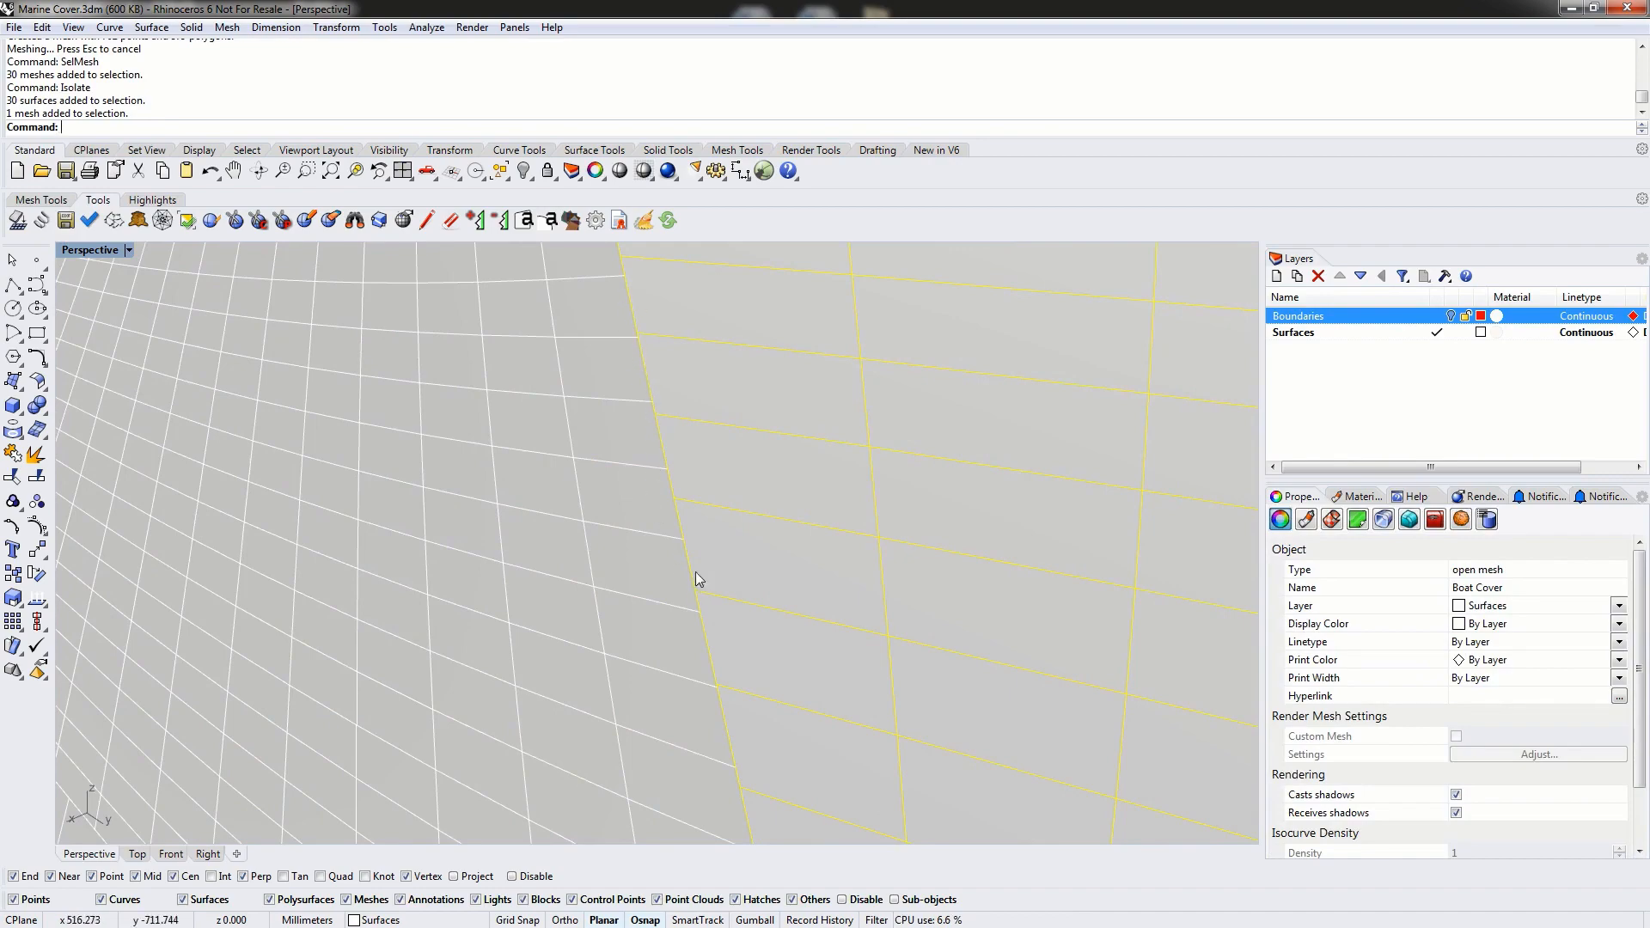
scroll(721, 666, down, 5)
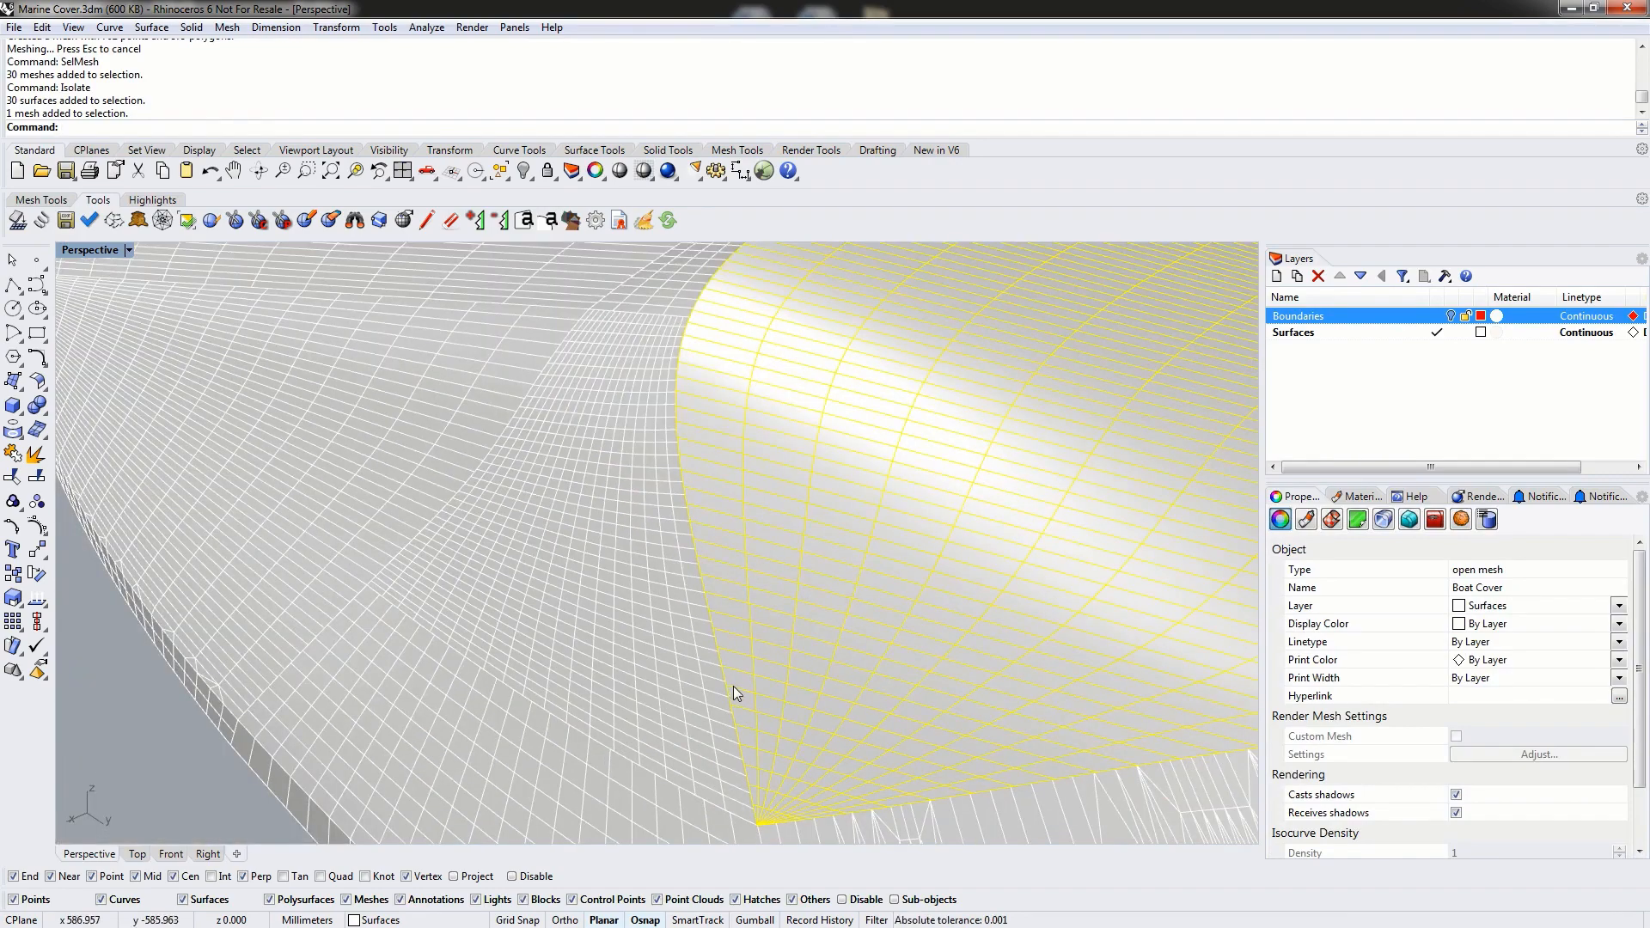
scroll(603, 651, down, 5)
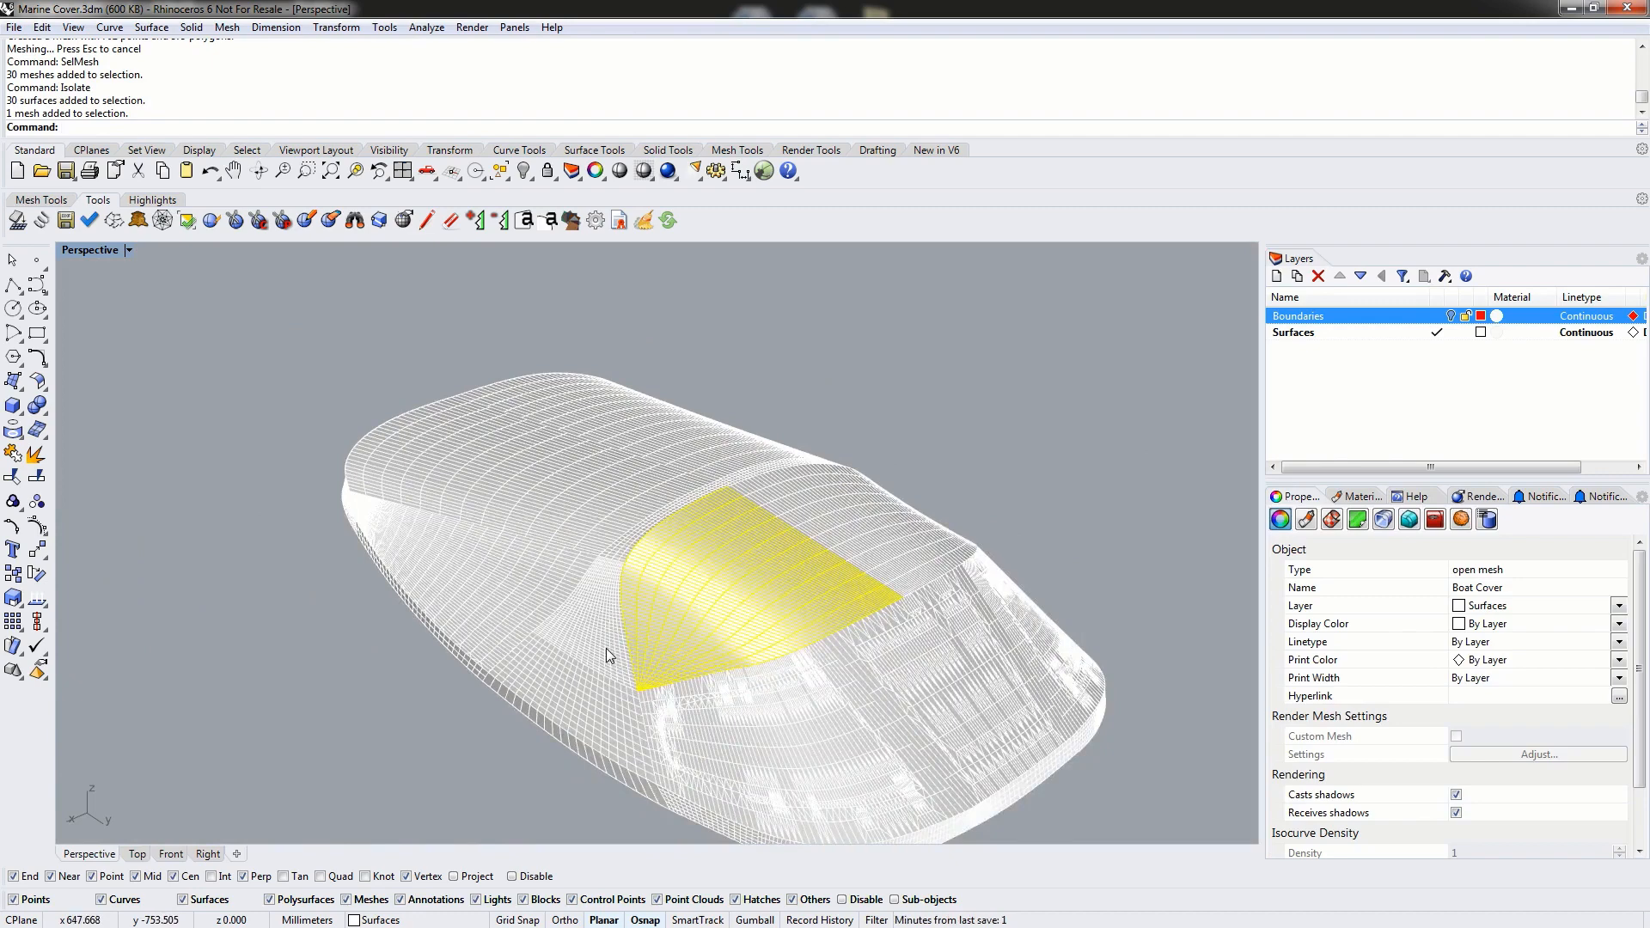
- Delete all the separate meshes and show the hidden surfaces again
text(SelMesh)
key(Return)
key(Delete)
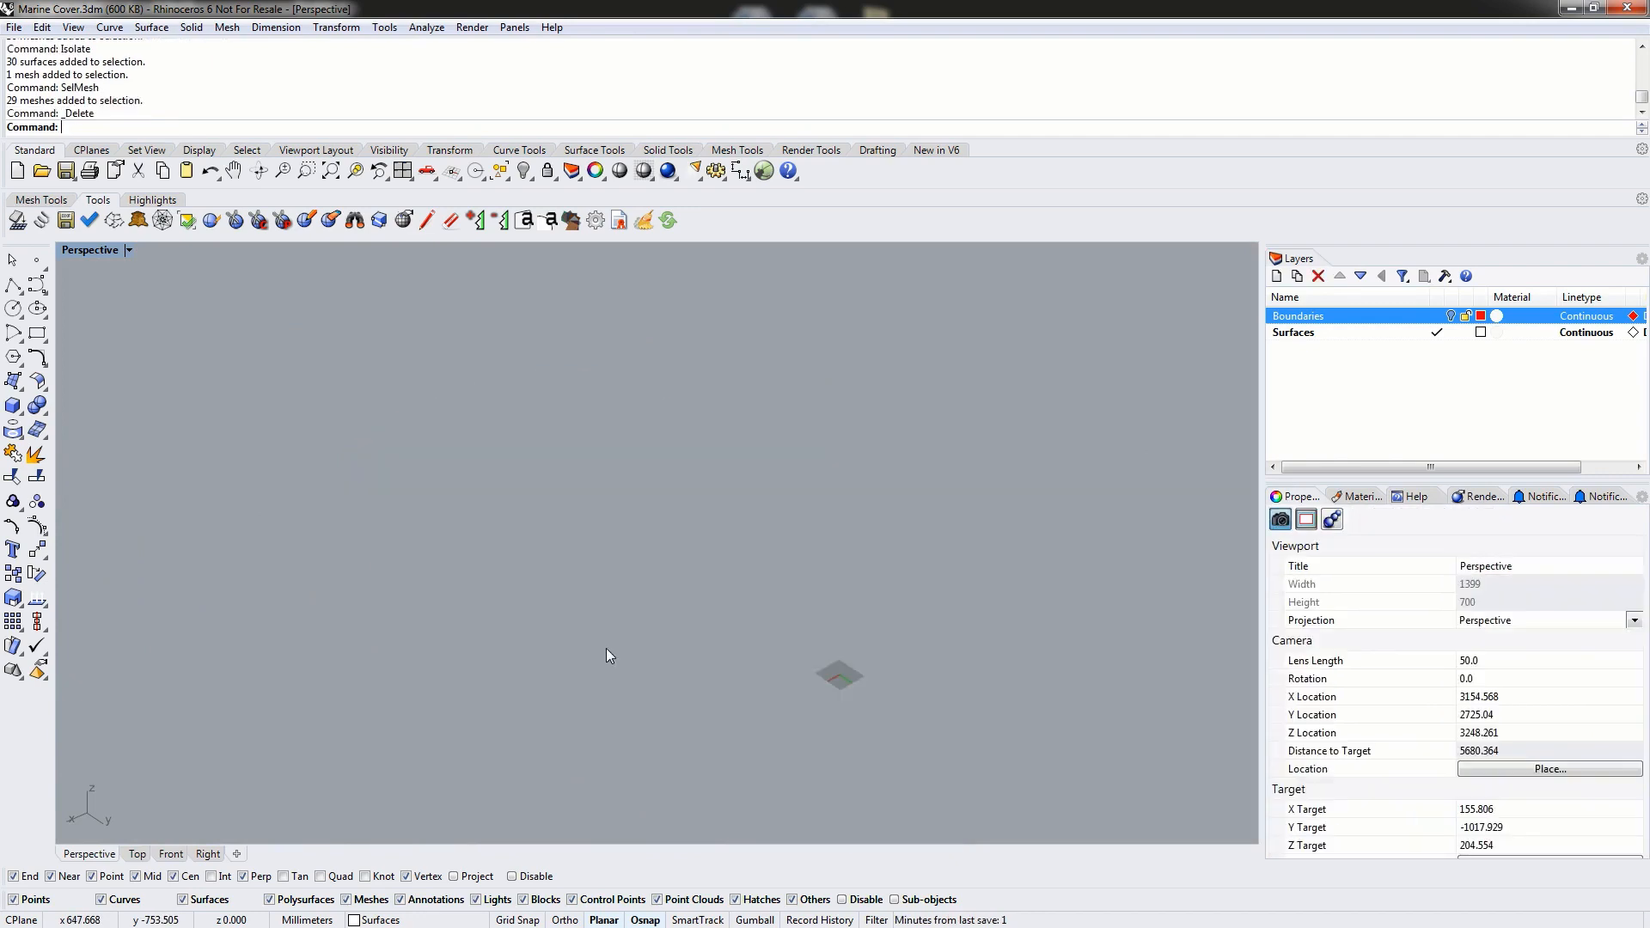
text(Show)
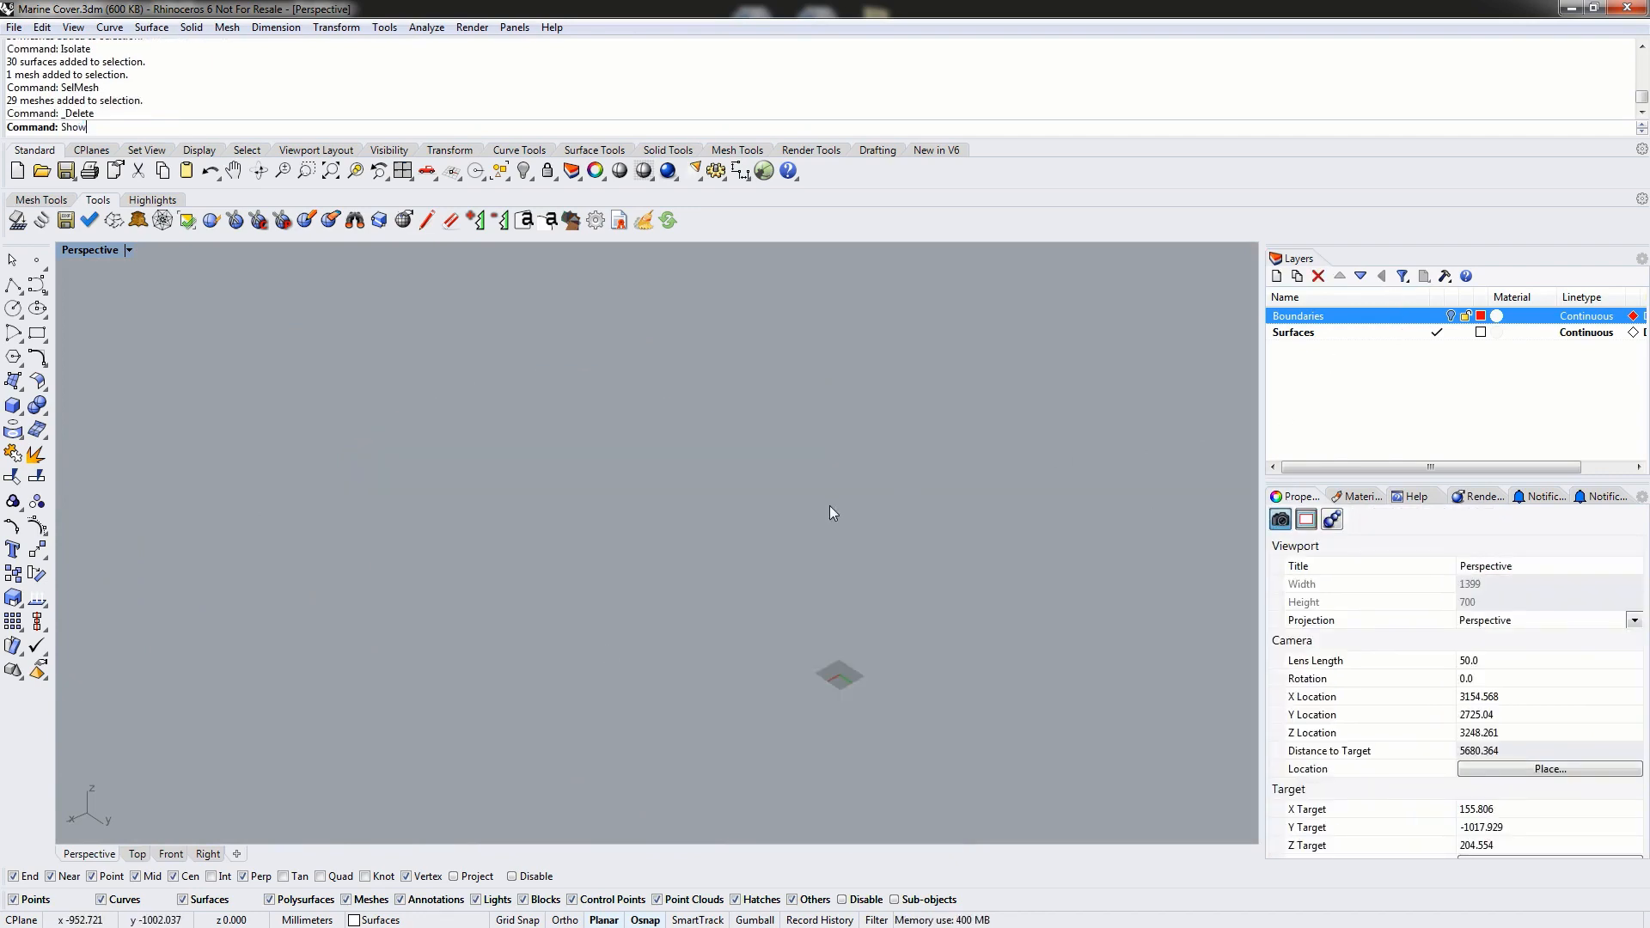
key(Return)
- Join all the boat cover's surfaces into one polysurface
shift+right_drag(981, 450, 930, 434)
right_drag(615, 504, 712, 515)
drag(141, 267, 1136, 825)
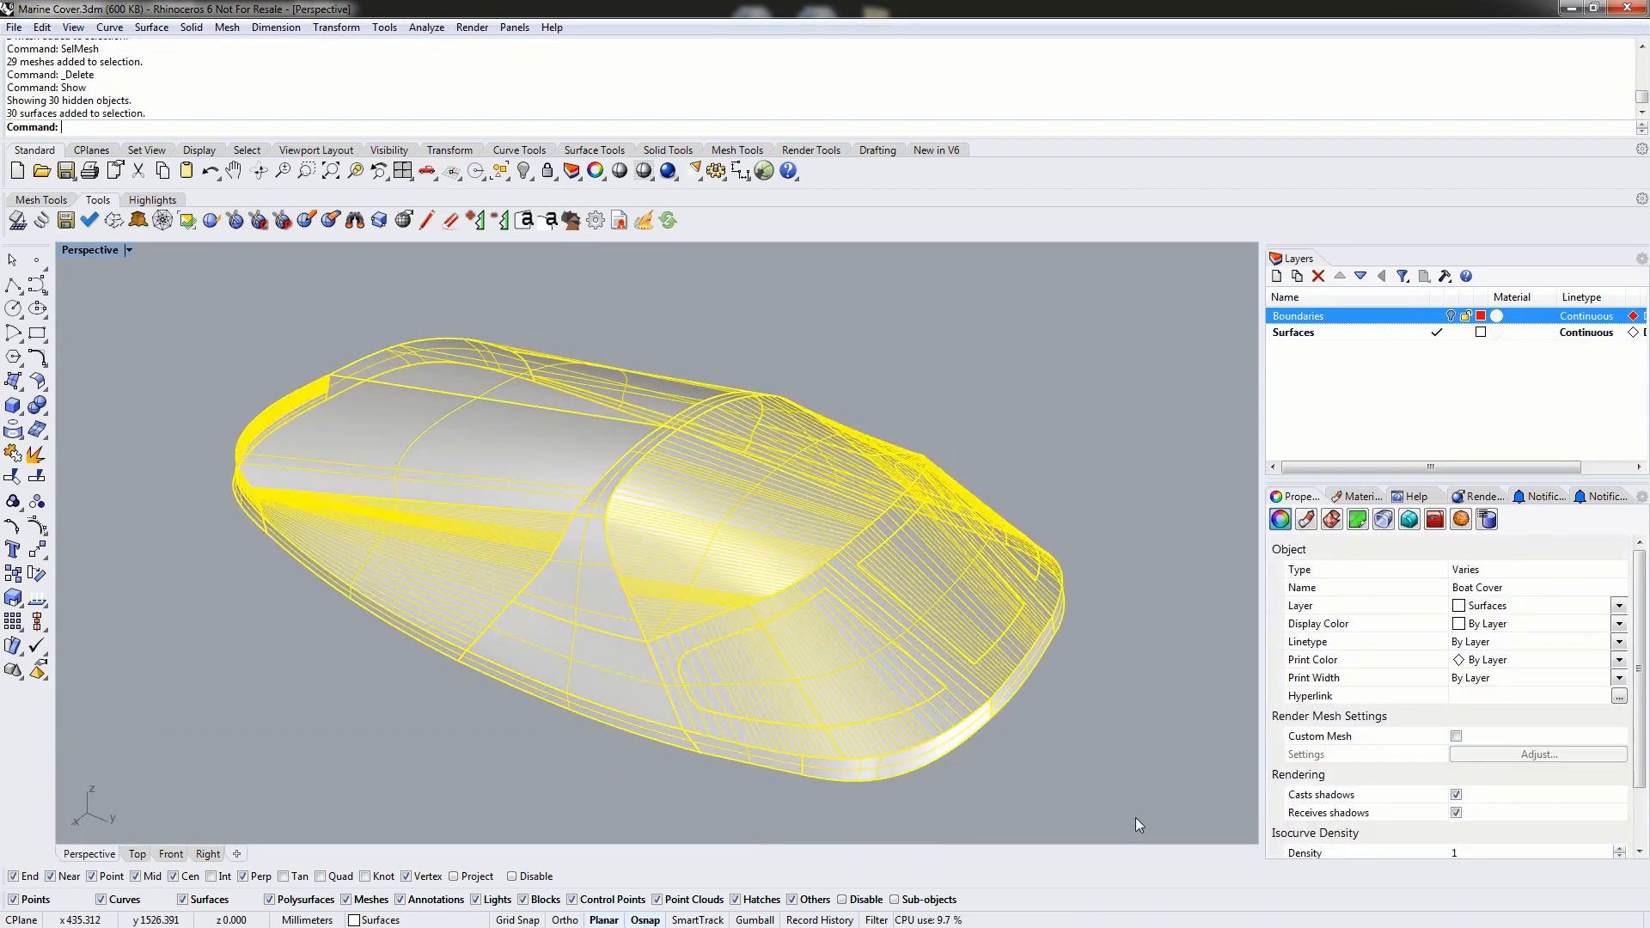
text(Join)
key(Return)
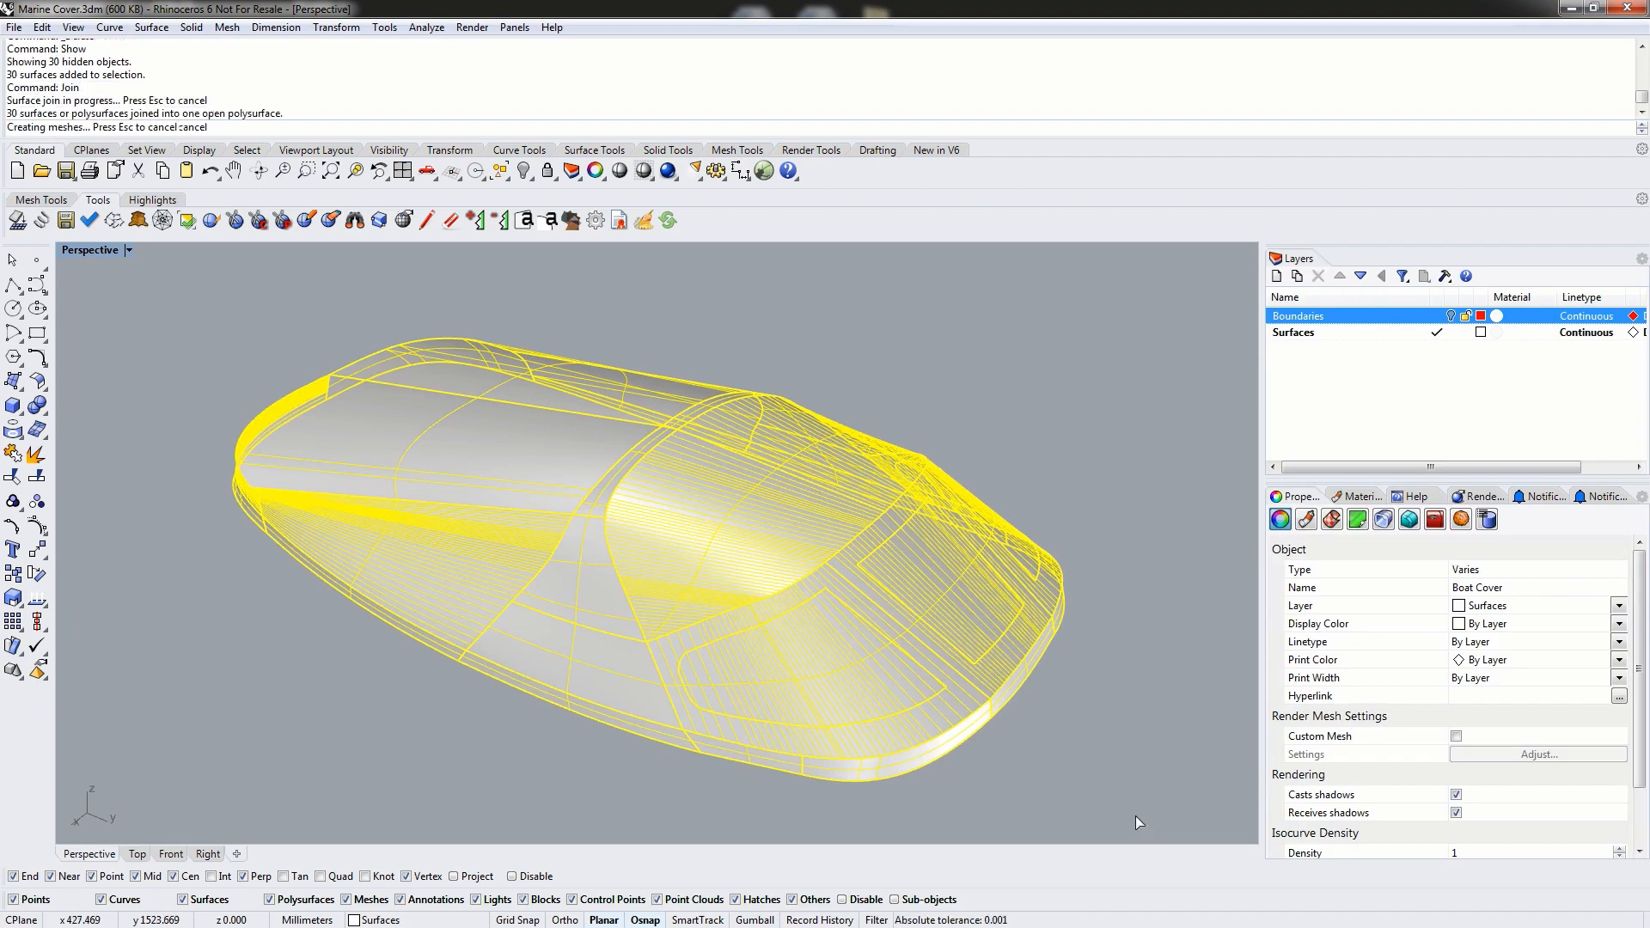
- Create a mesh from the joined polysurface at the most-polygons setting and isolate that mesh
click(37, 429)
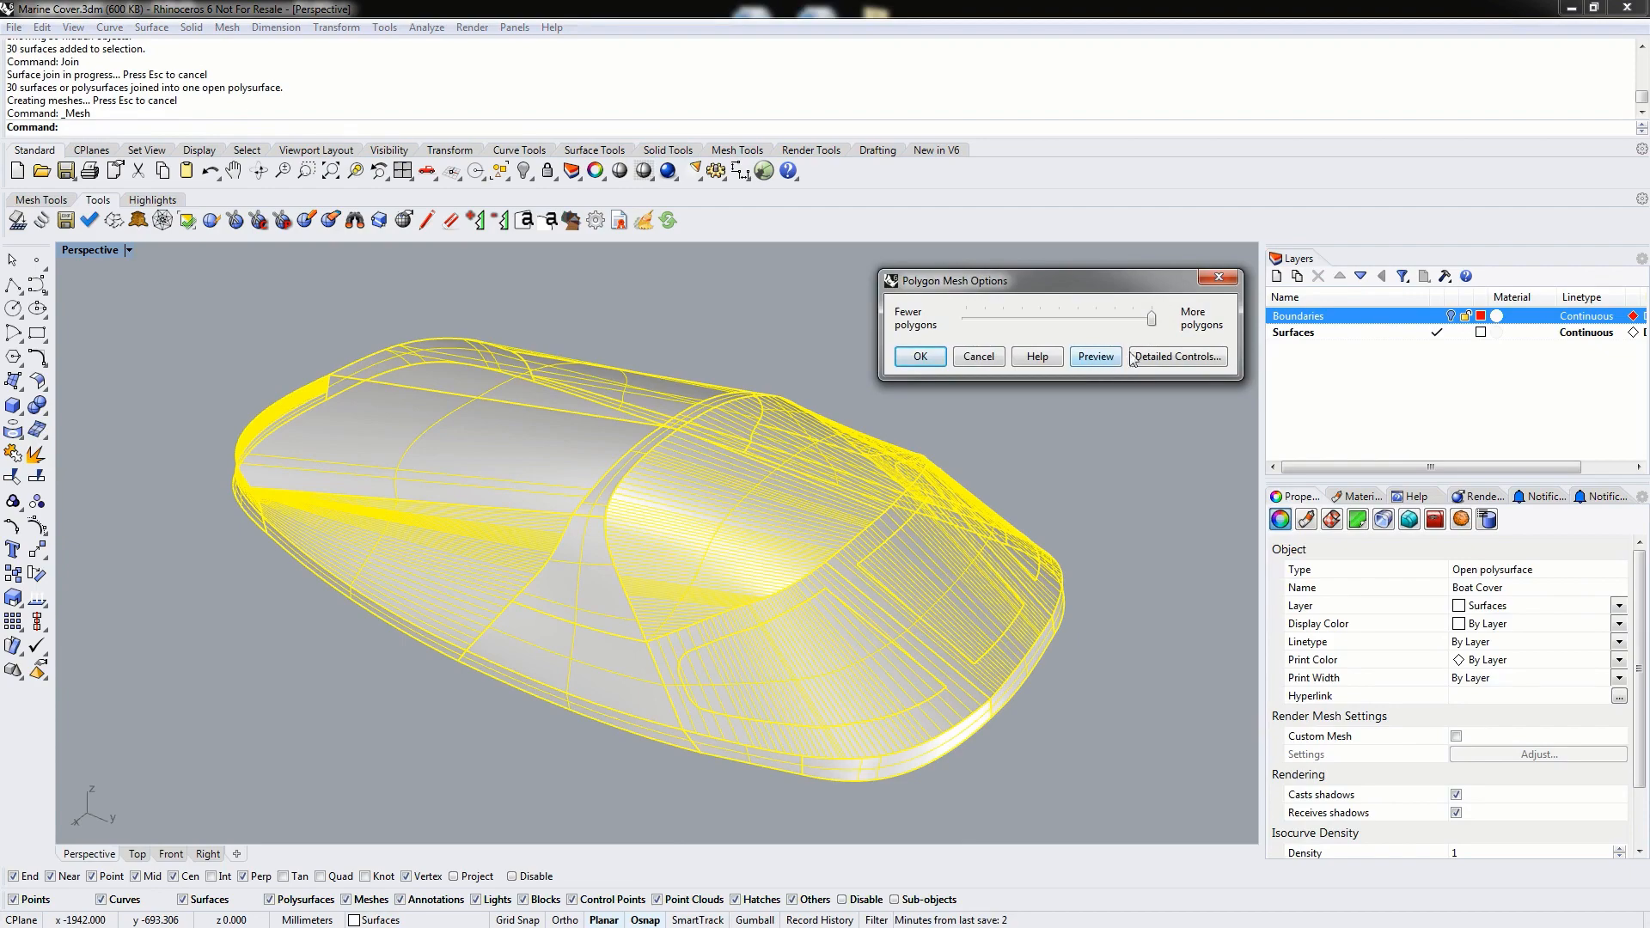
click(921, 357)
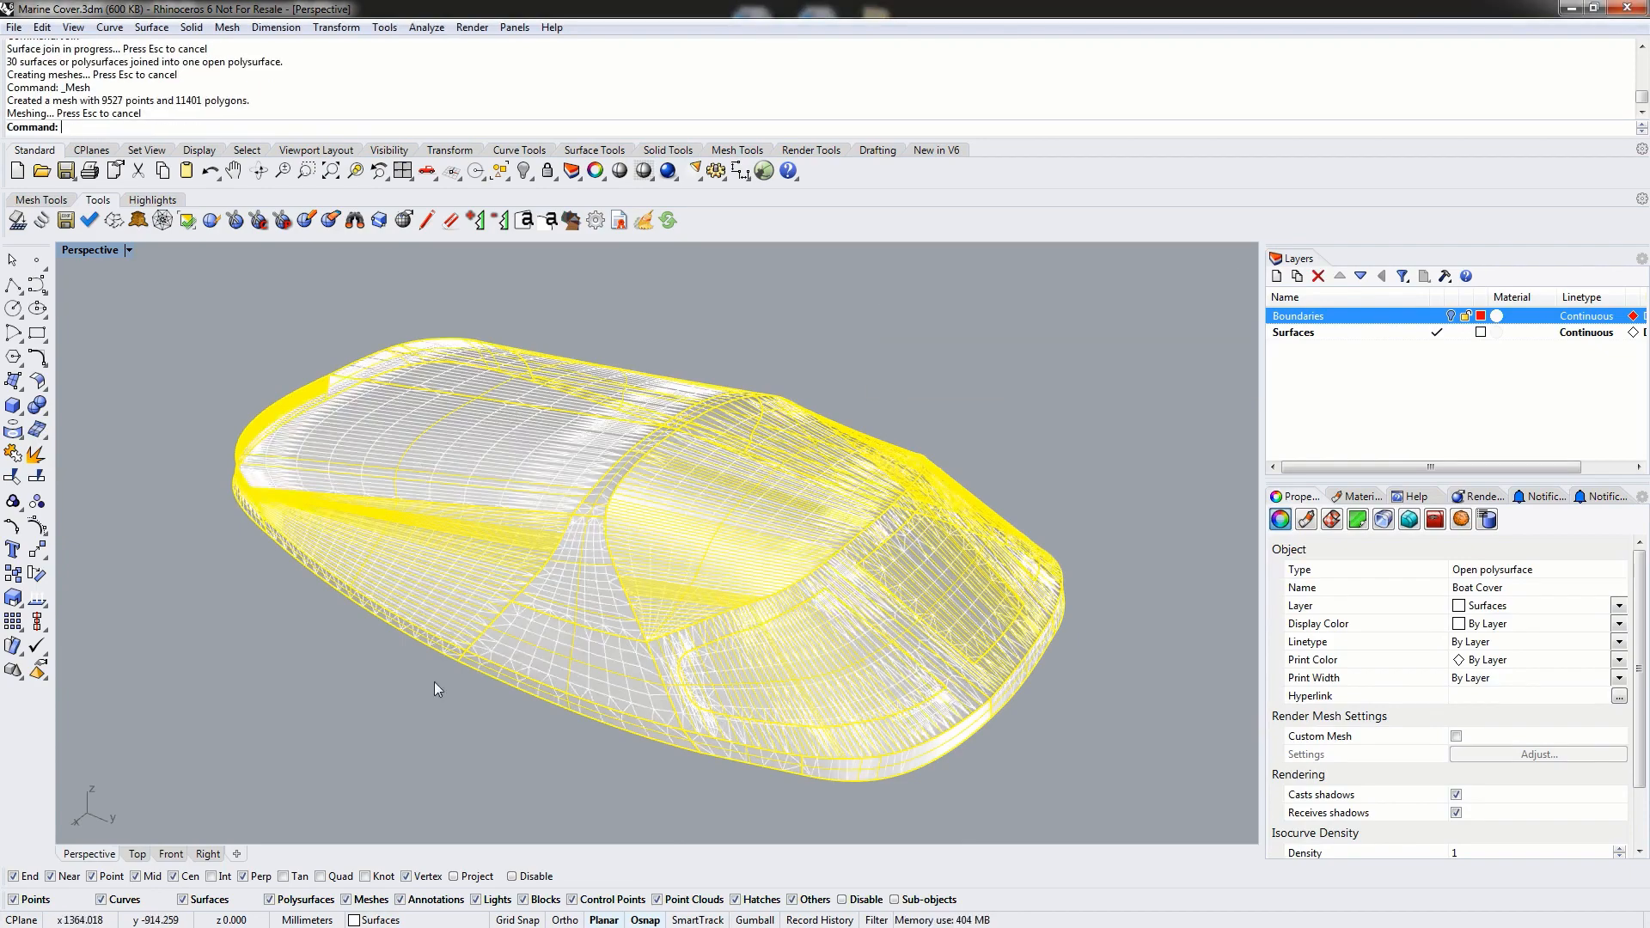
scroll(520, 603, up, 5)
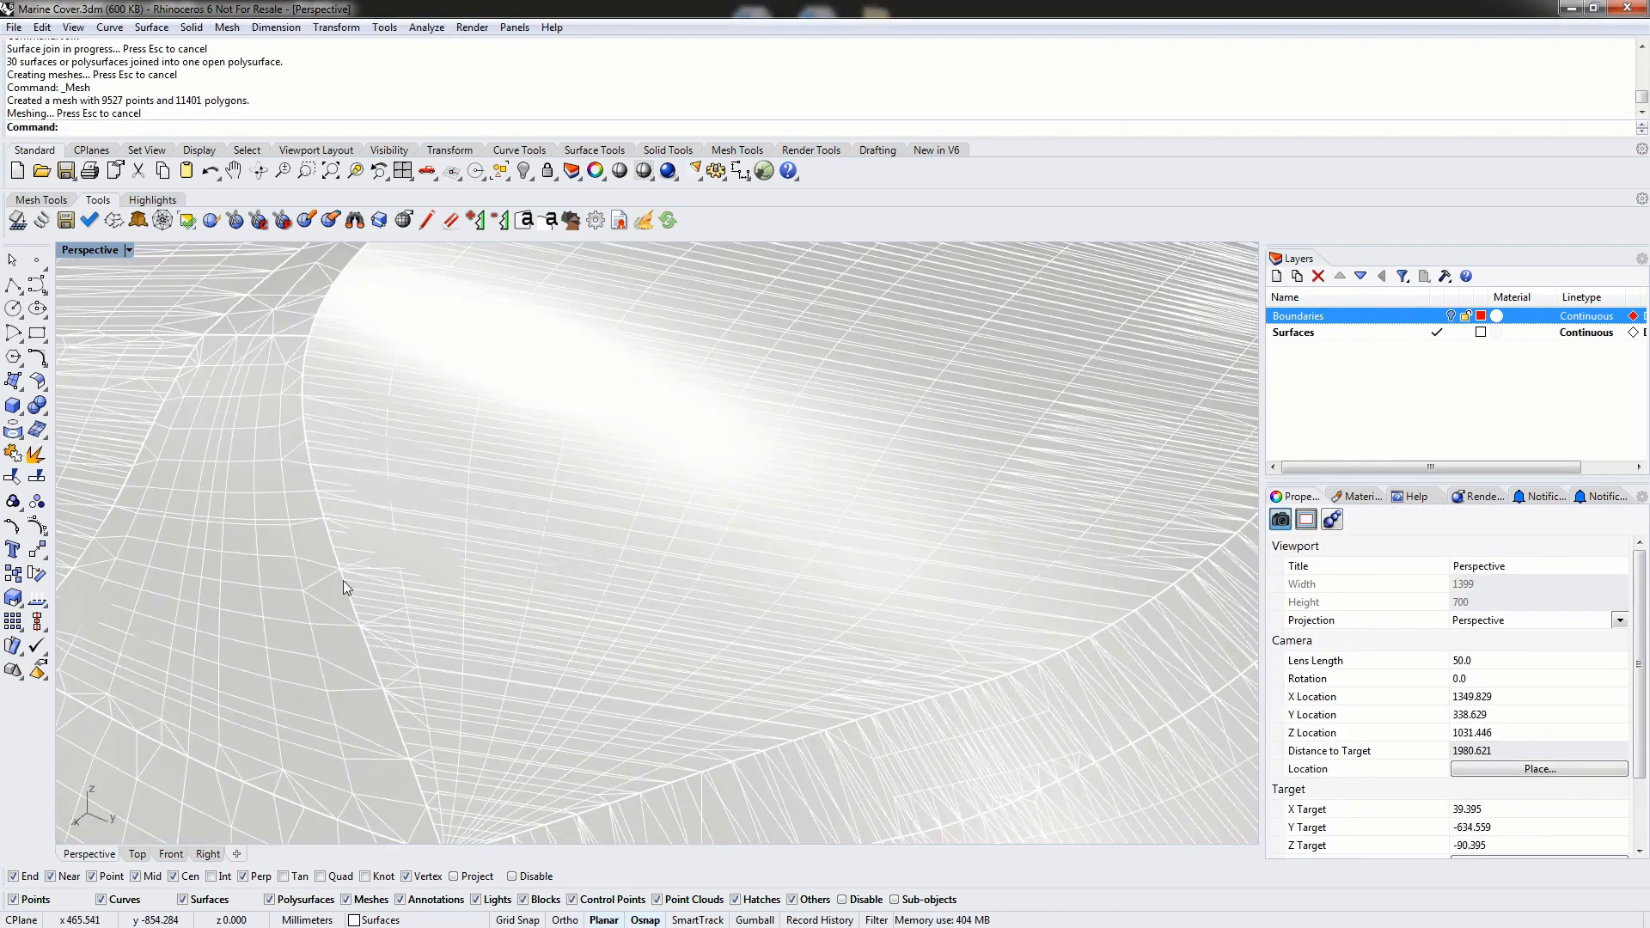
text(SelMes)
key(Return)
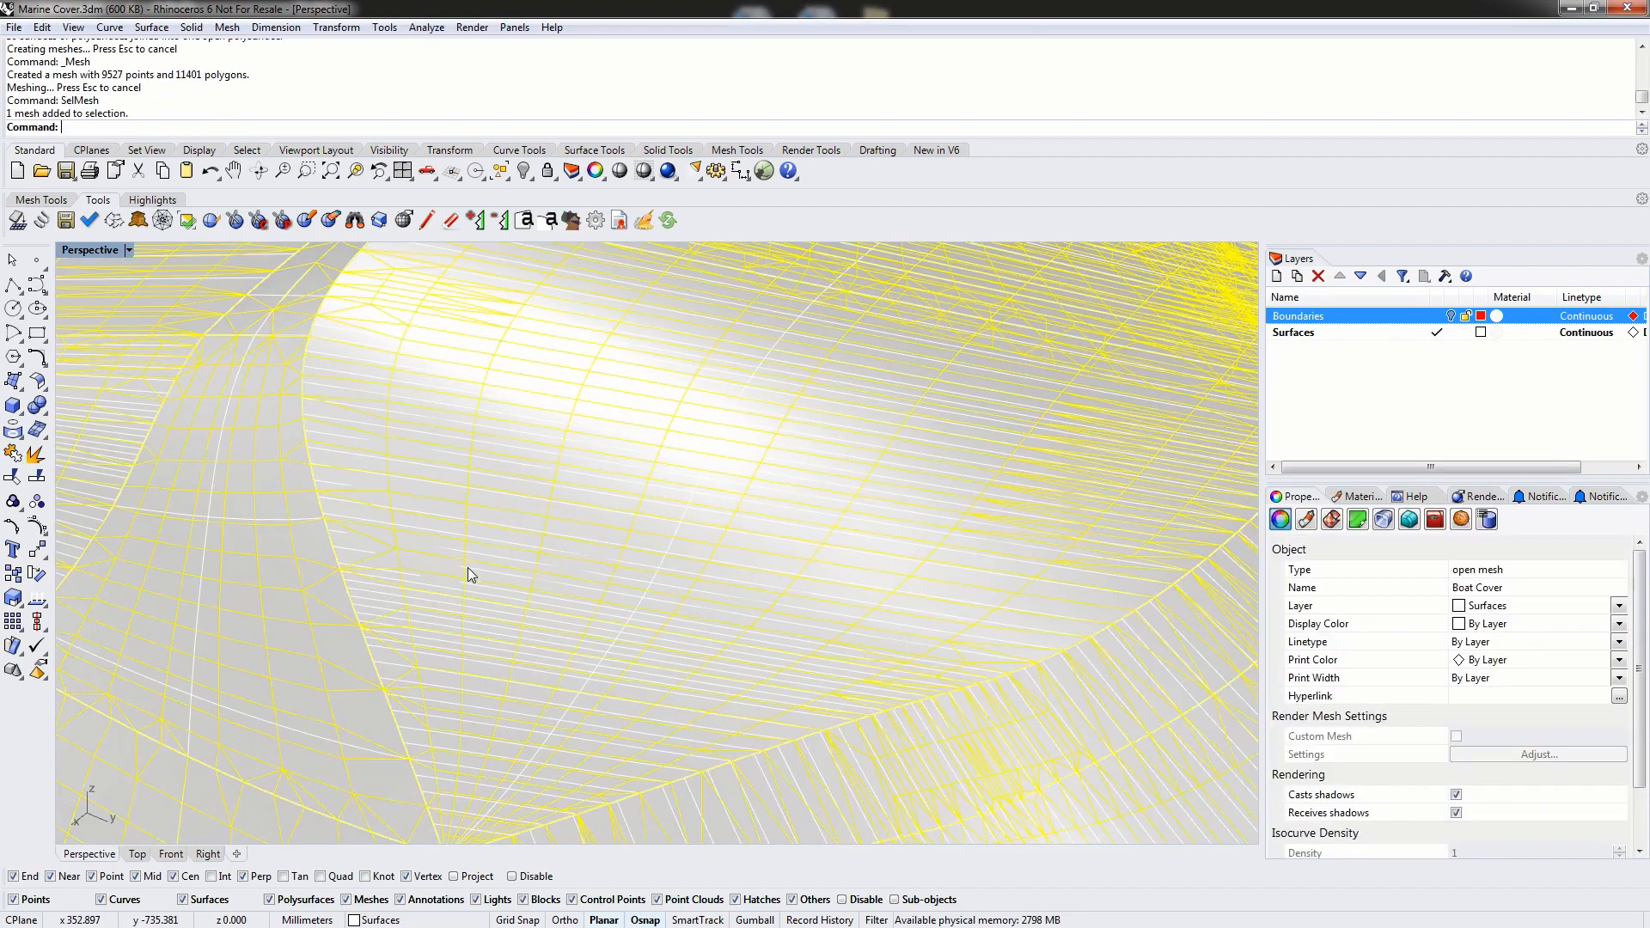
text(Isolate)
key(Return)
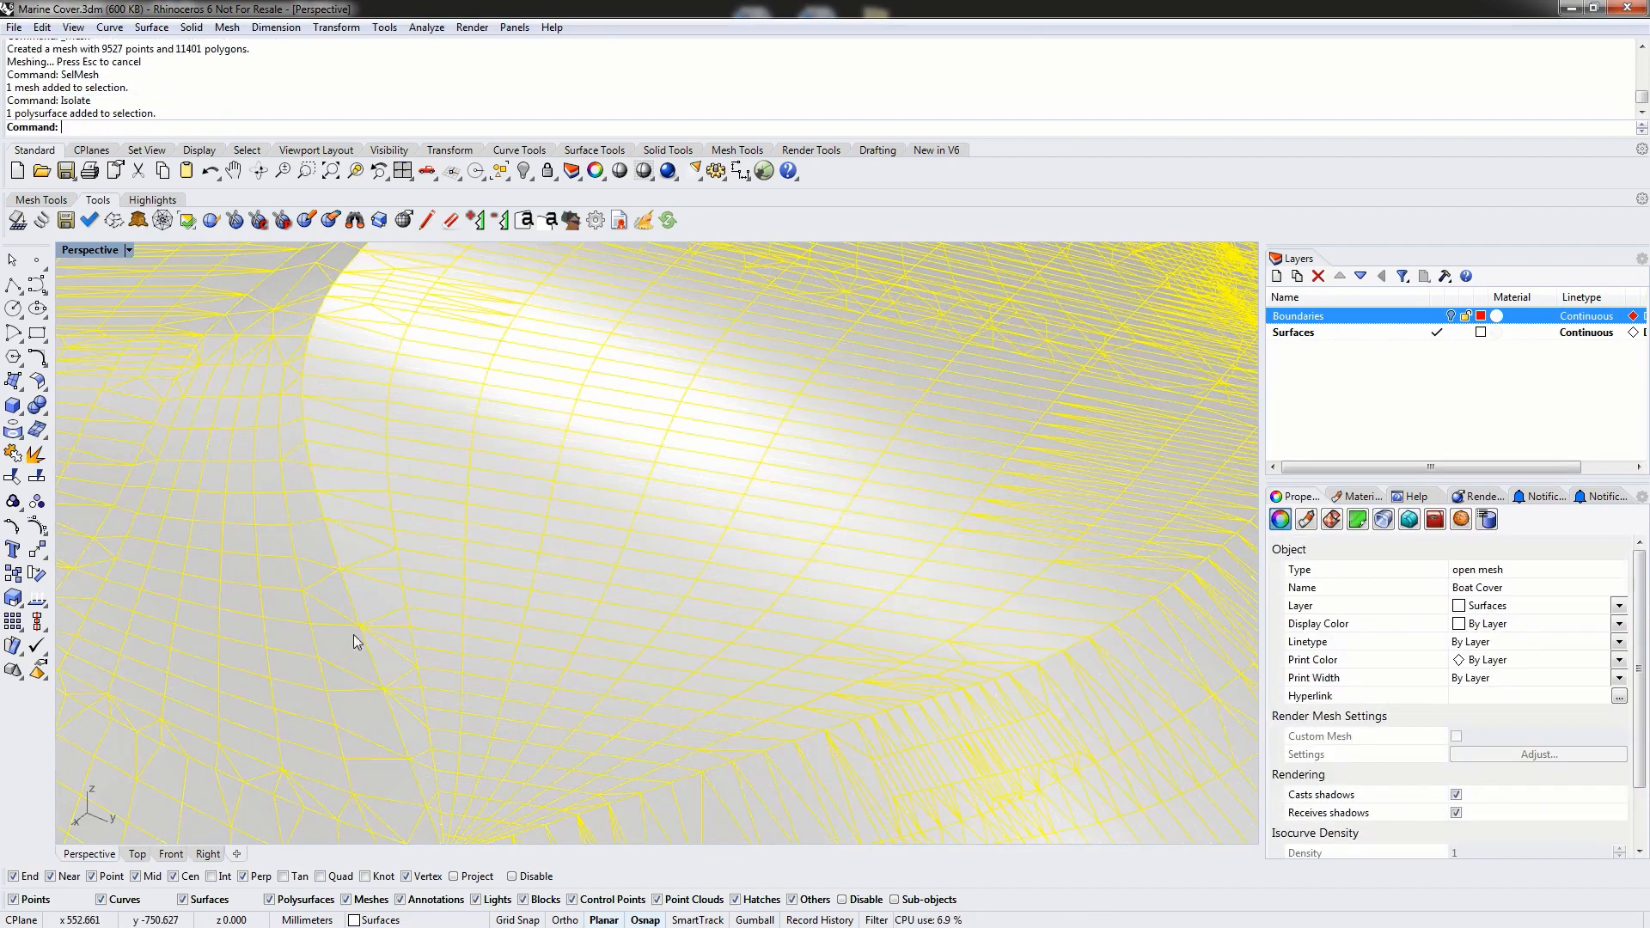
- Examine the isolated mesh along the panel seams and lower edge, then check it as a single object from several angles
shift+right_drag(353, 634, 409, 563)
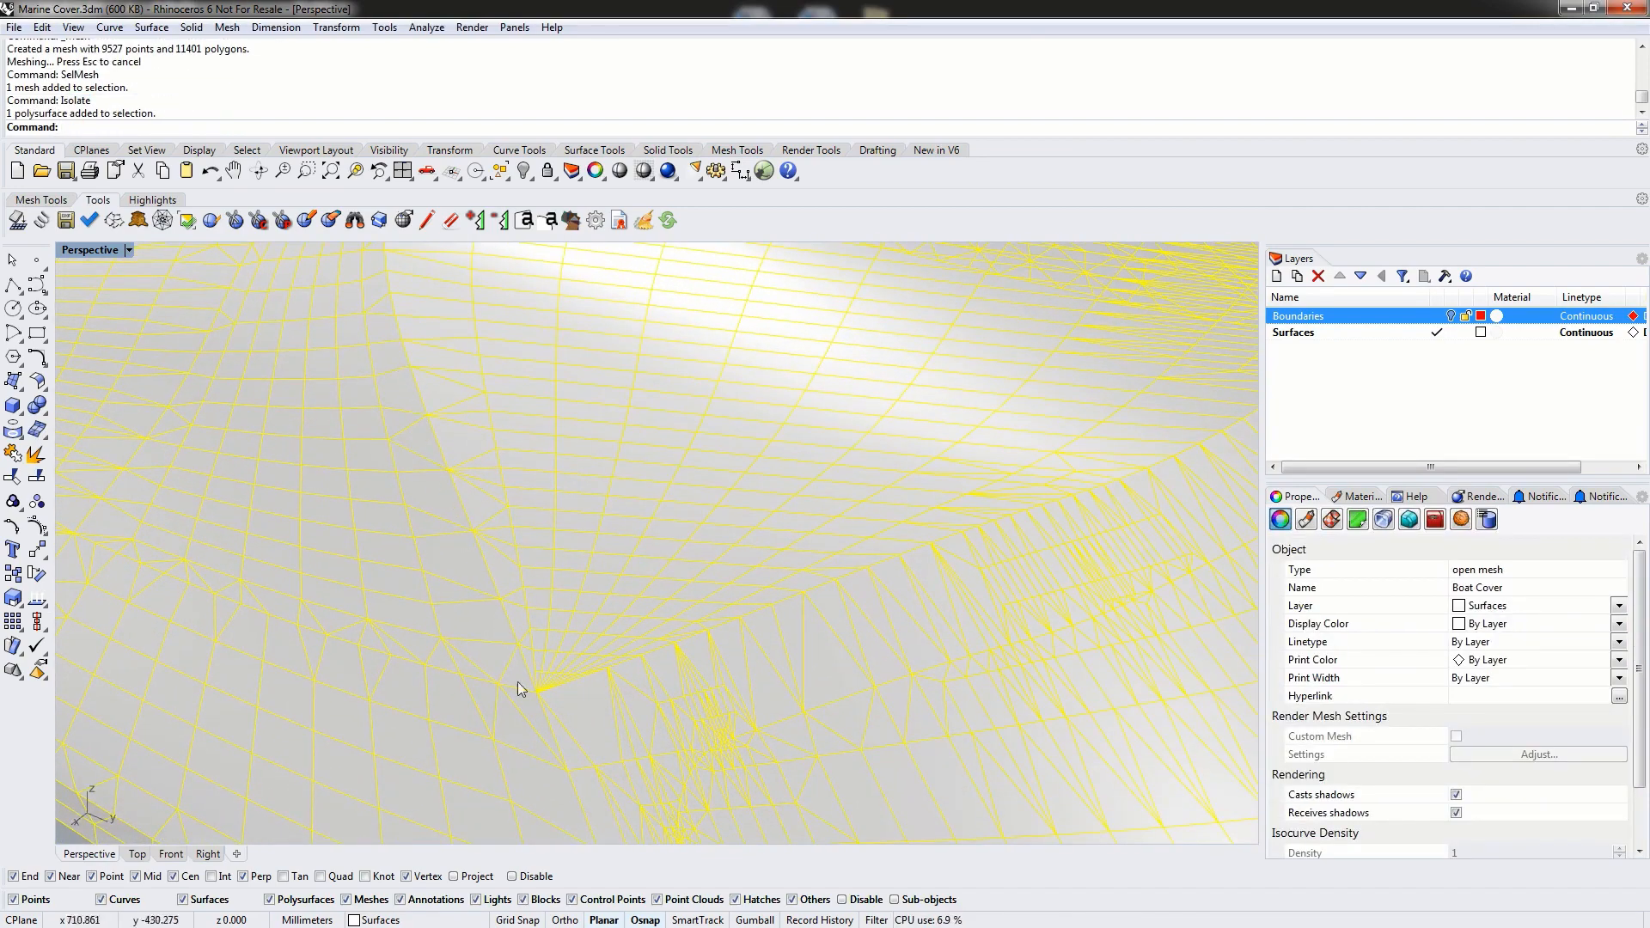
shift+right_drag(517, 683, 505, 604)
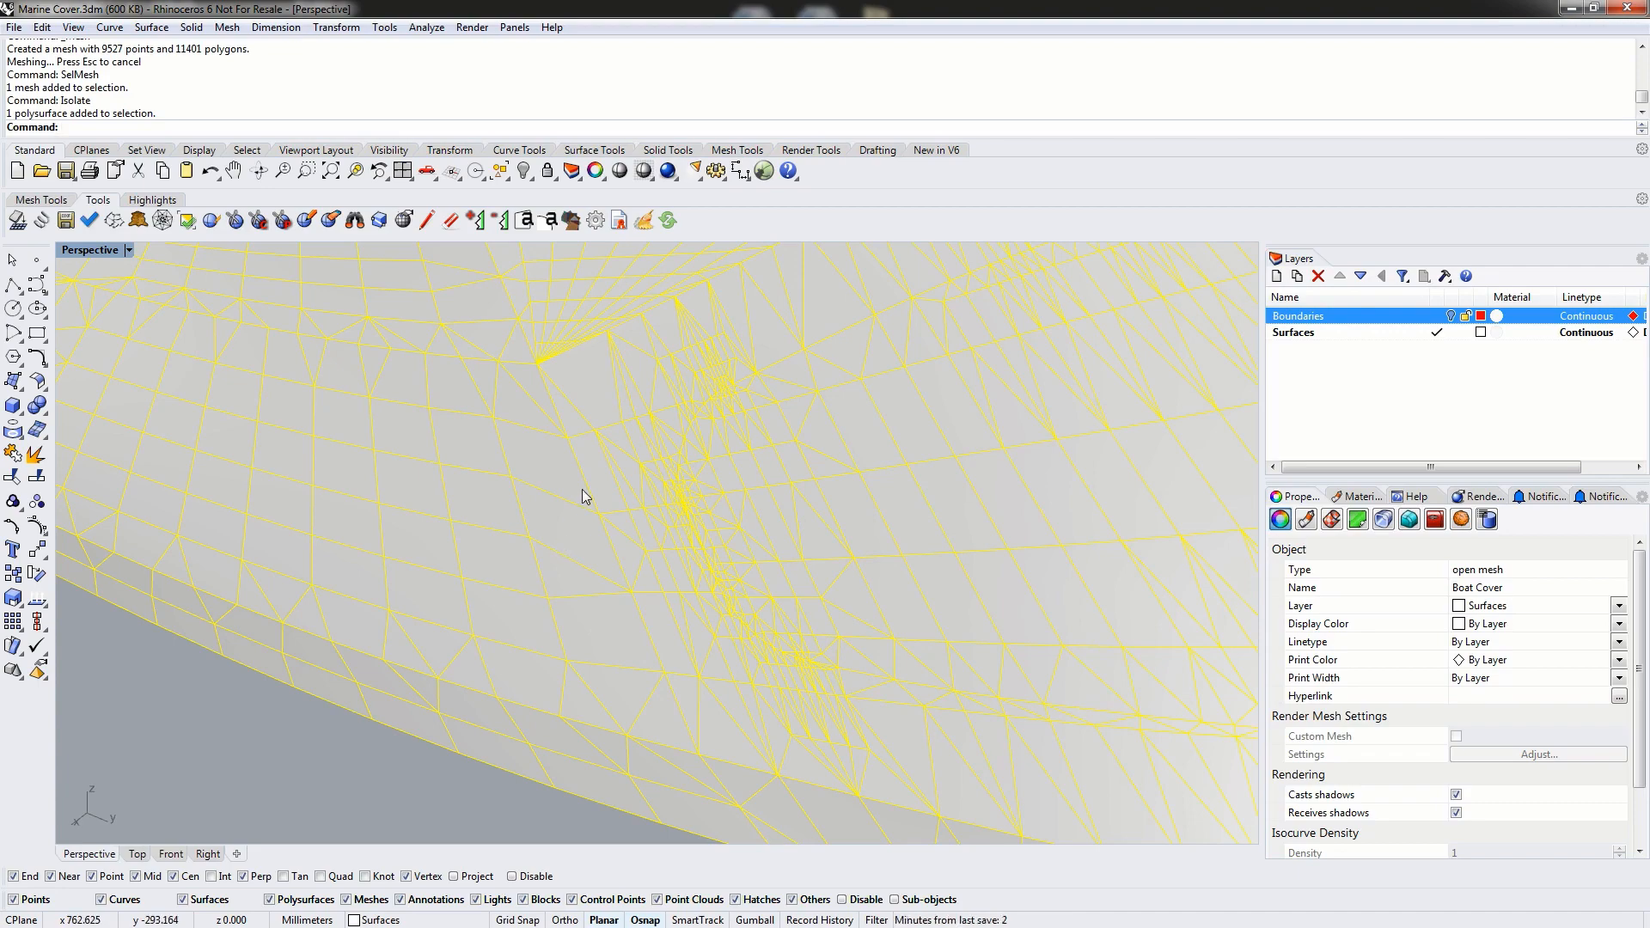
scroll(581, 488, down, 14)
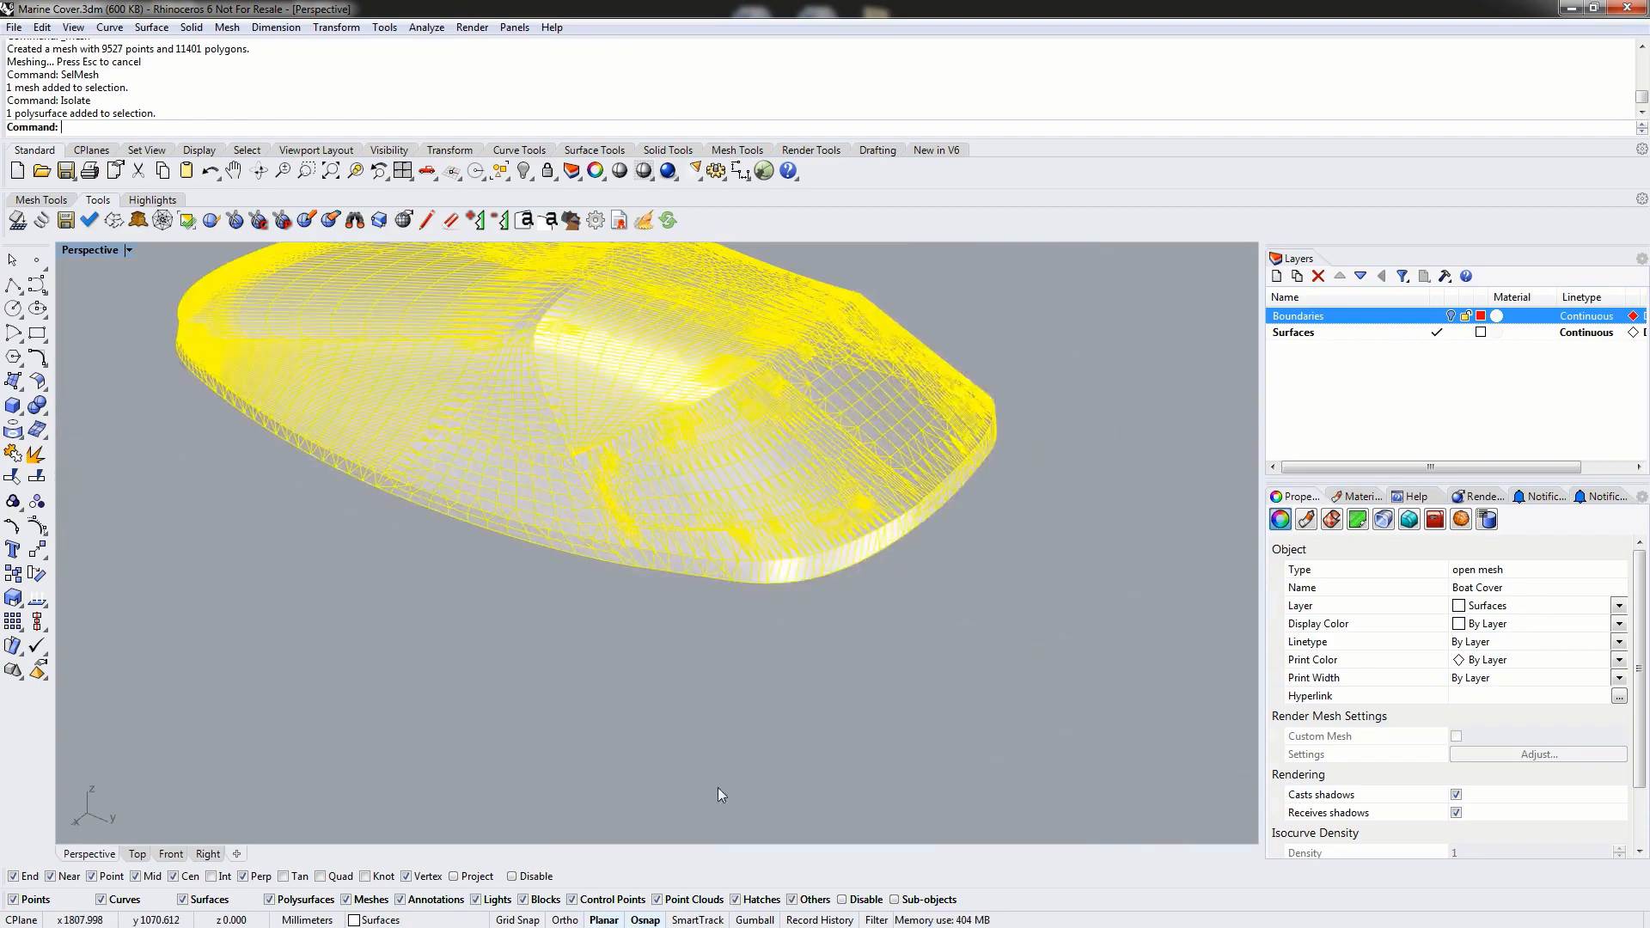
click(718, 787)
click(784, 565)
right_drag(735, 407, 714, 615)
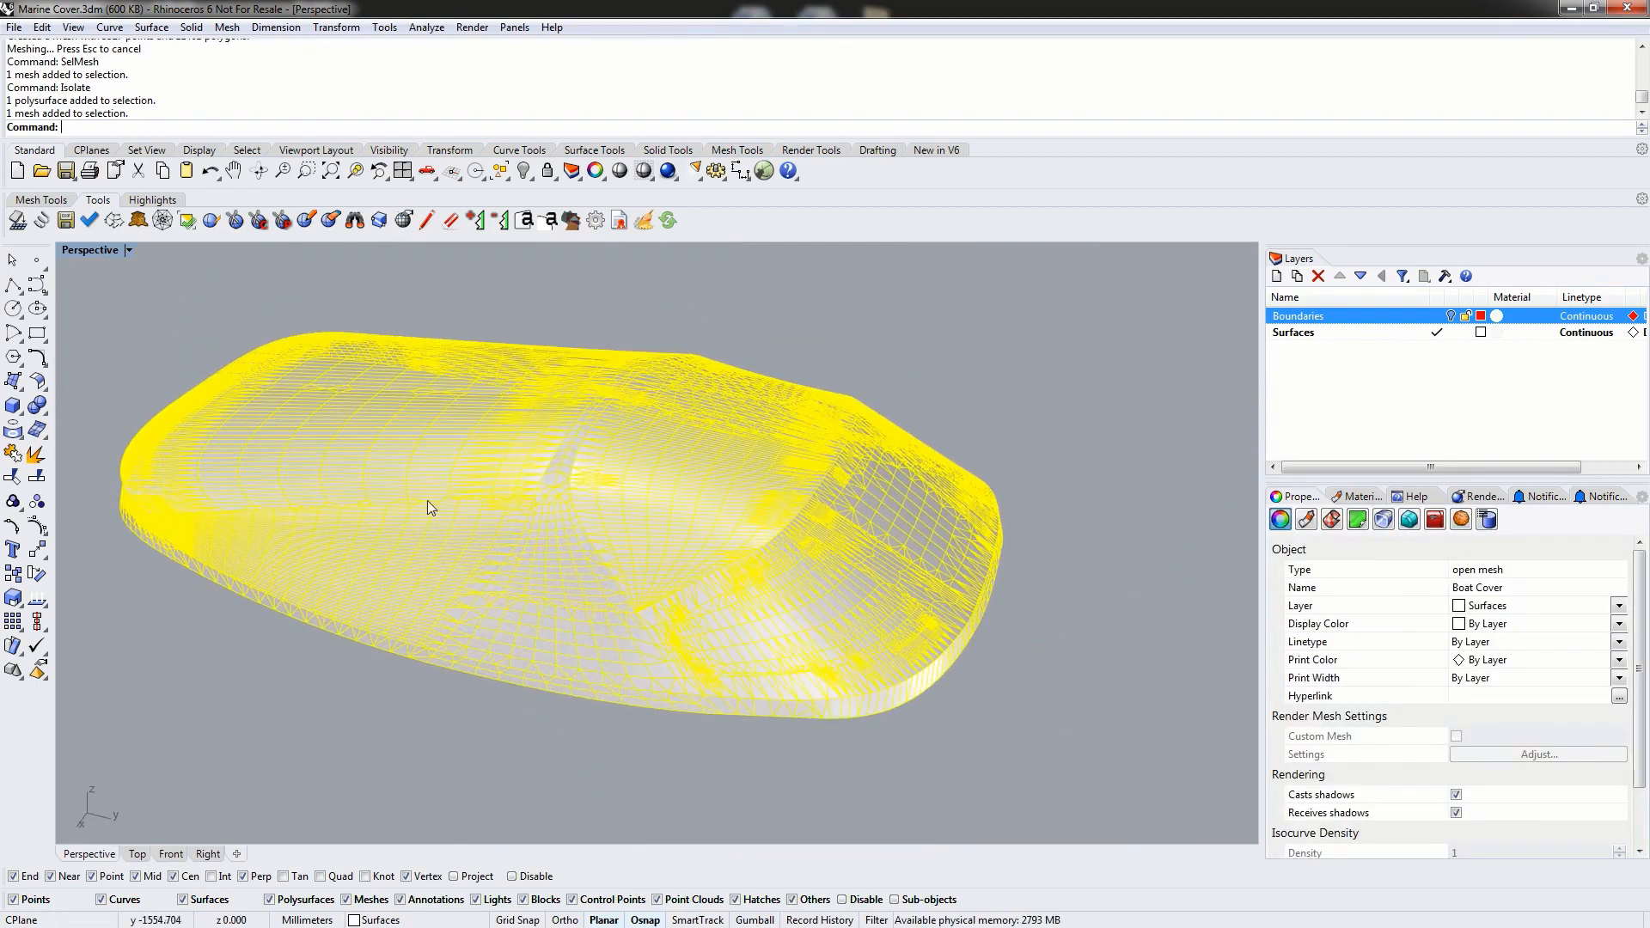
mouse_move(734, 528)
right_down()
mouse_move(670, 560)
mouse_move(754, 514)
right_up()
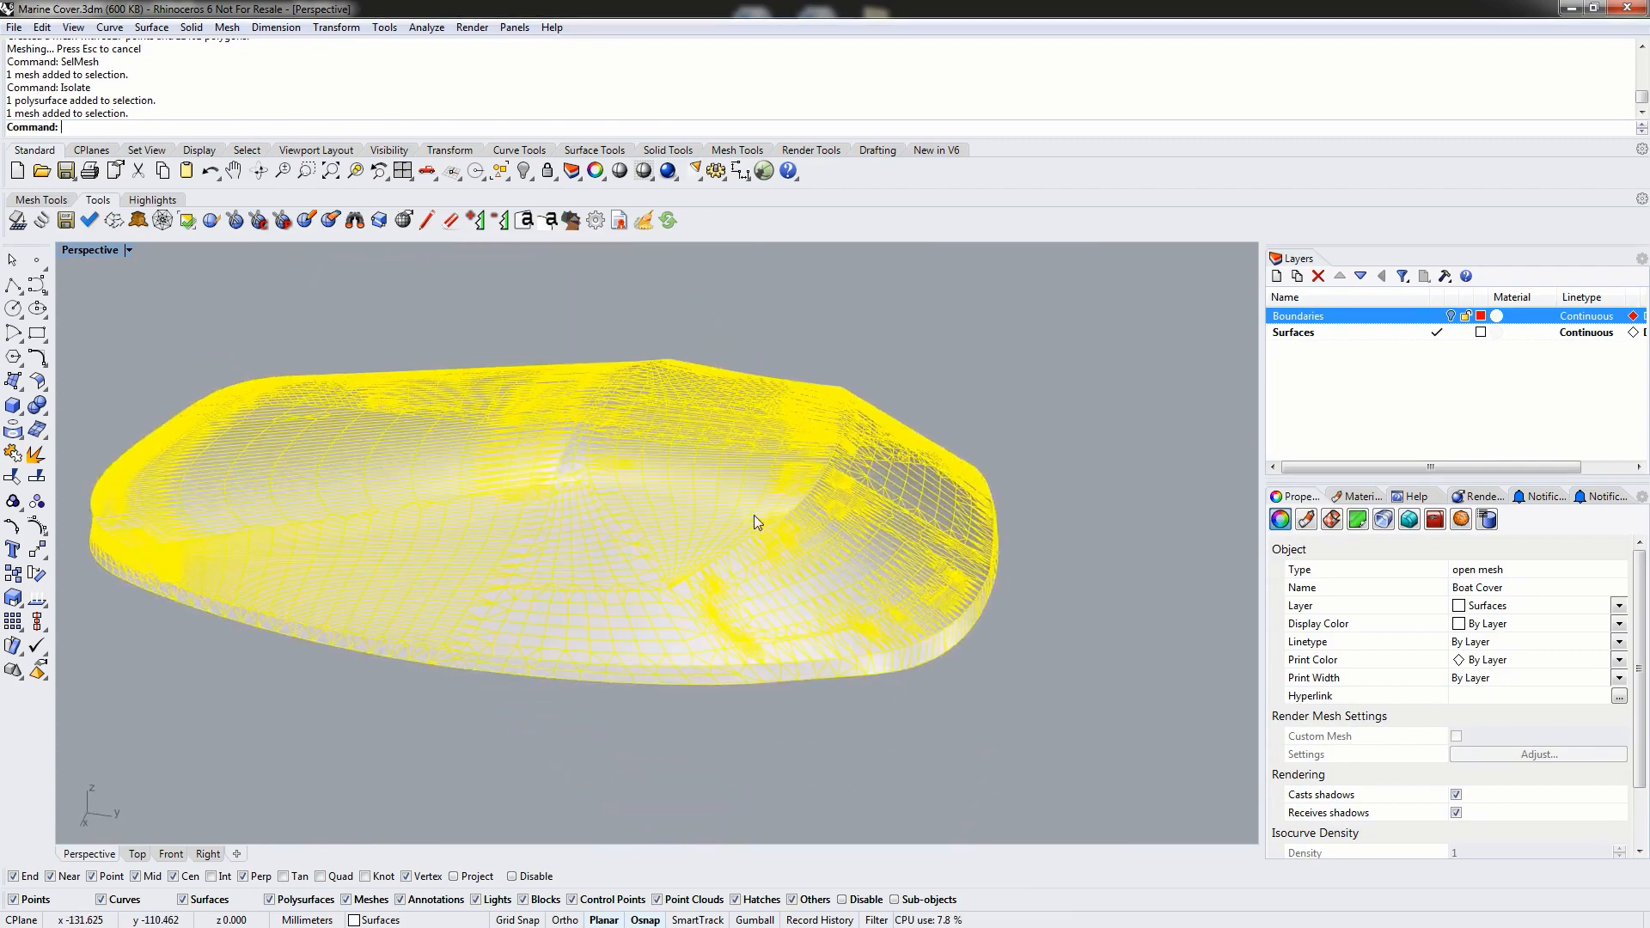
- Delete the isolated mesh and show the hidden boat cover polysurface again
key(Delete)
text(Show)
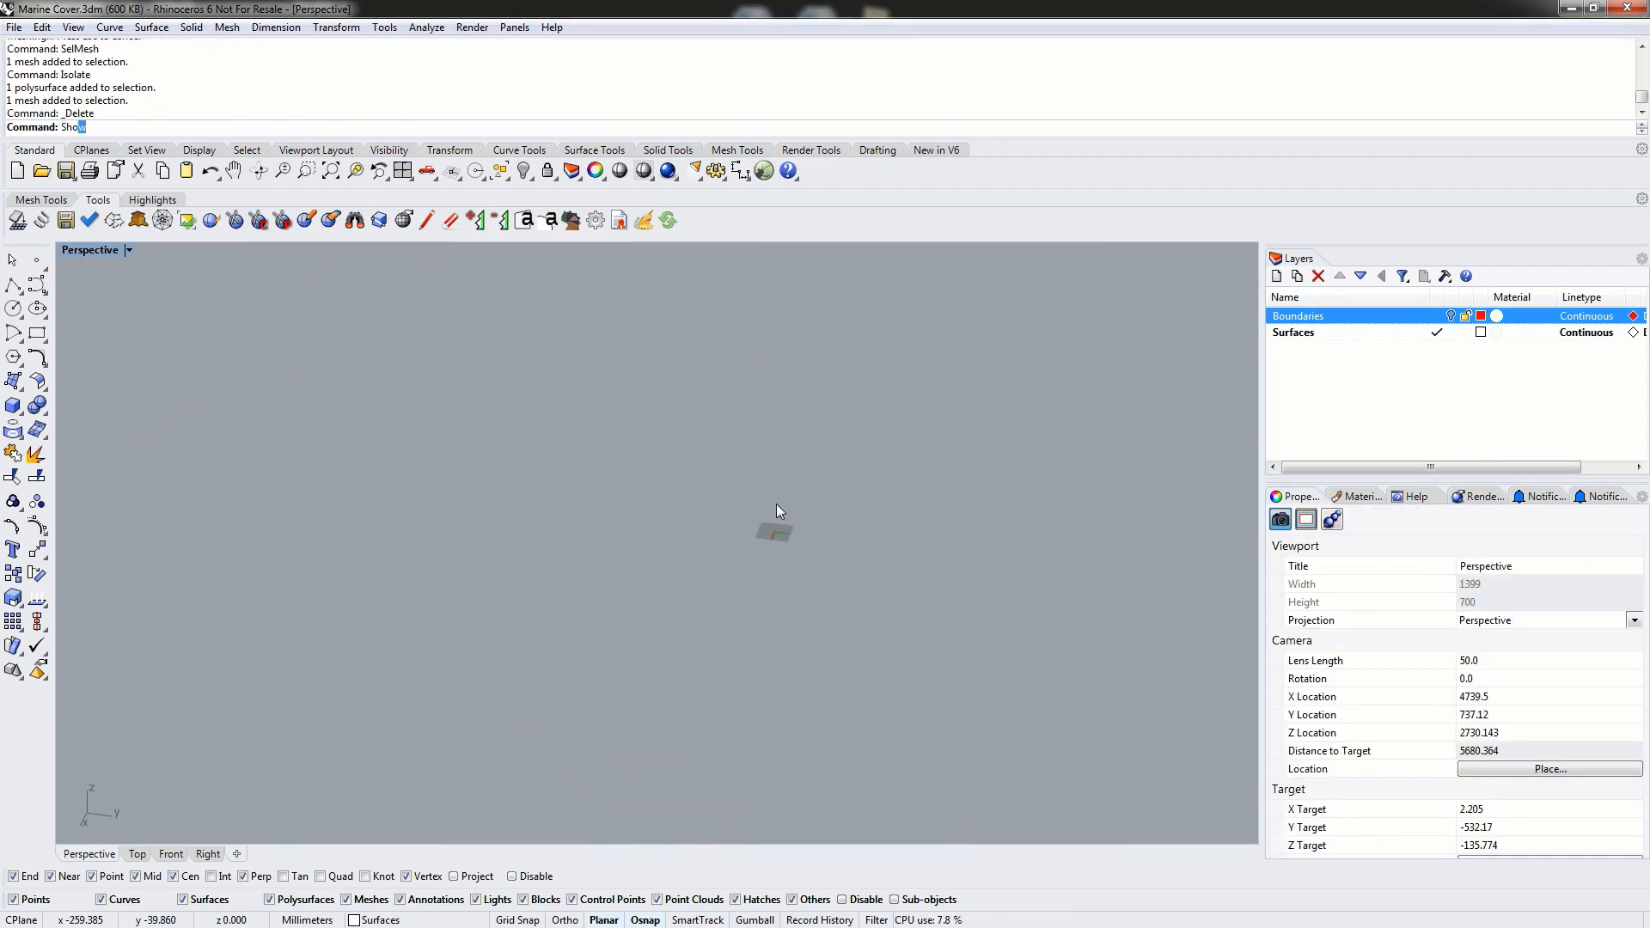
key(Return)
right_drag(824, 519, 730, 579)
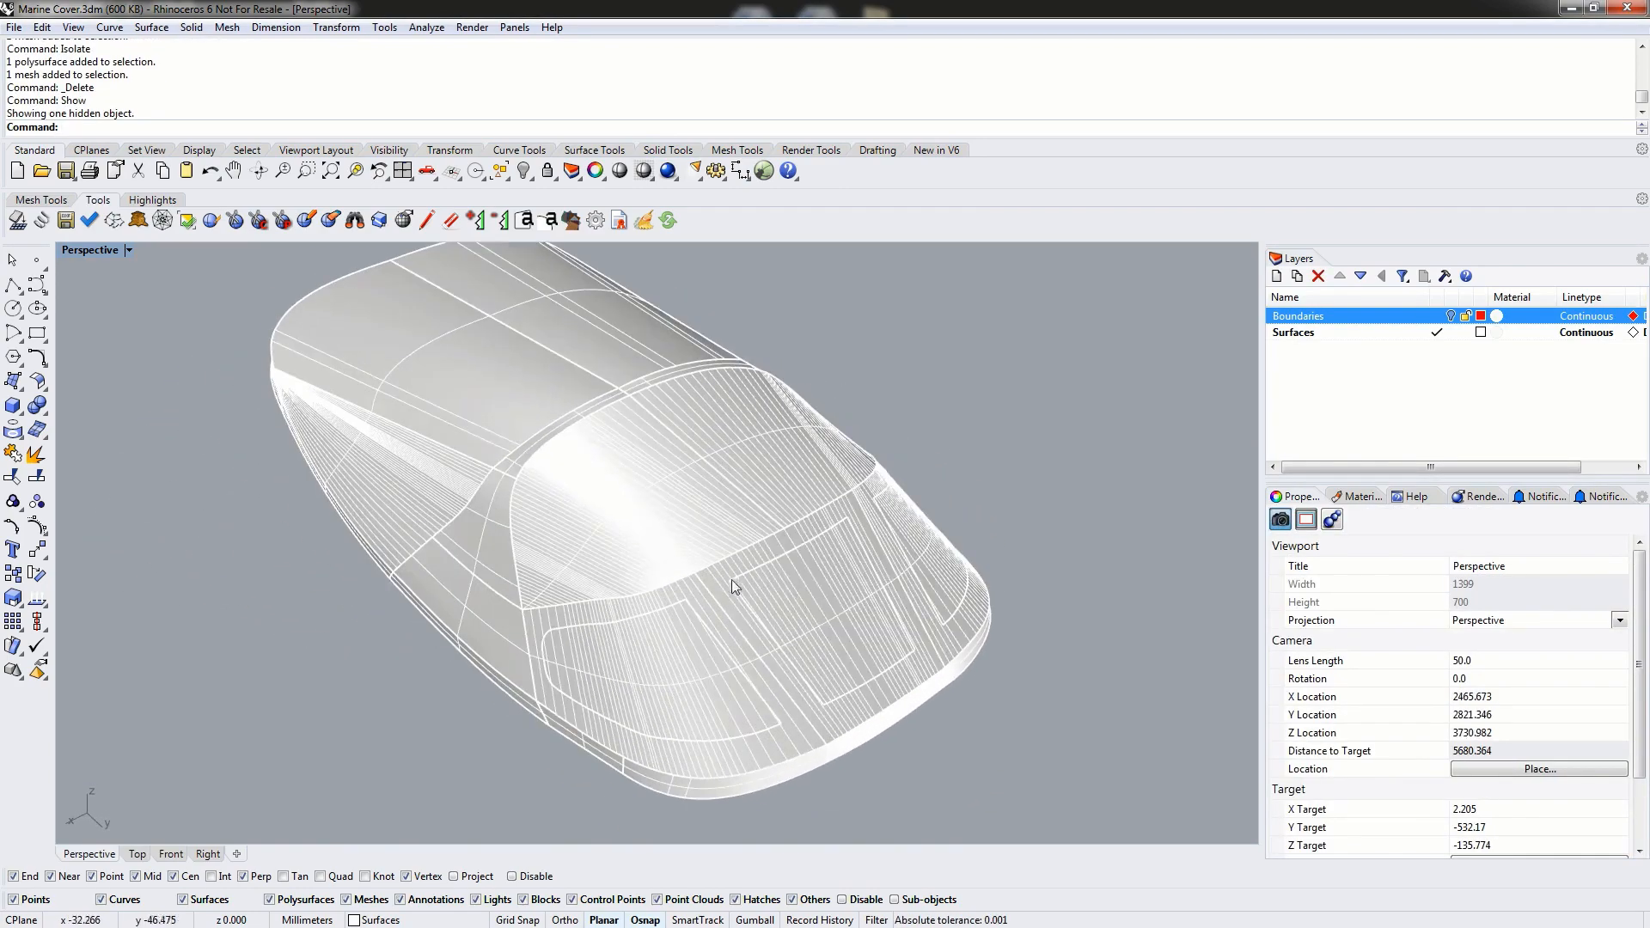
- Preview a mesh of the polysurface using detailed options: maximum aspect ratio 2, minimum edge length 10 and maximum edge length 100
click(665, 521)
text(Mesh)
key(Return)
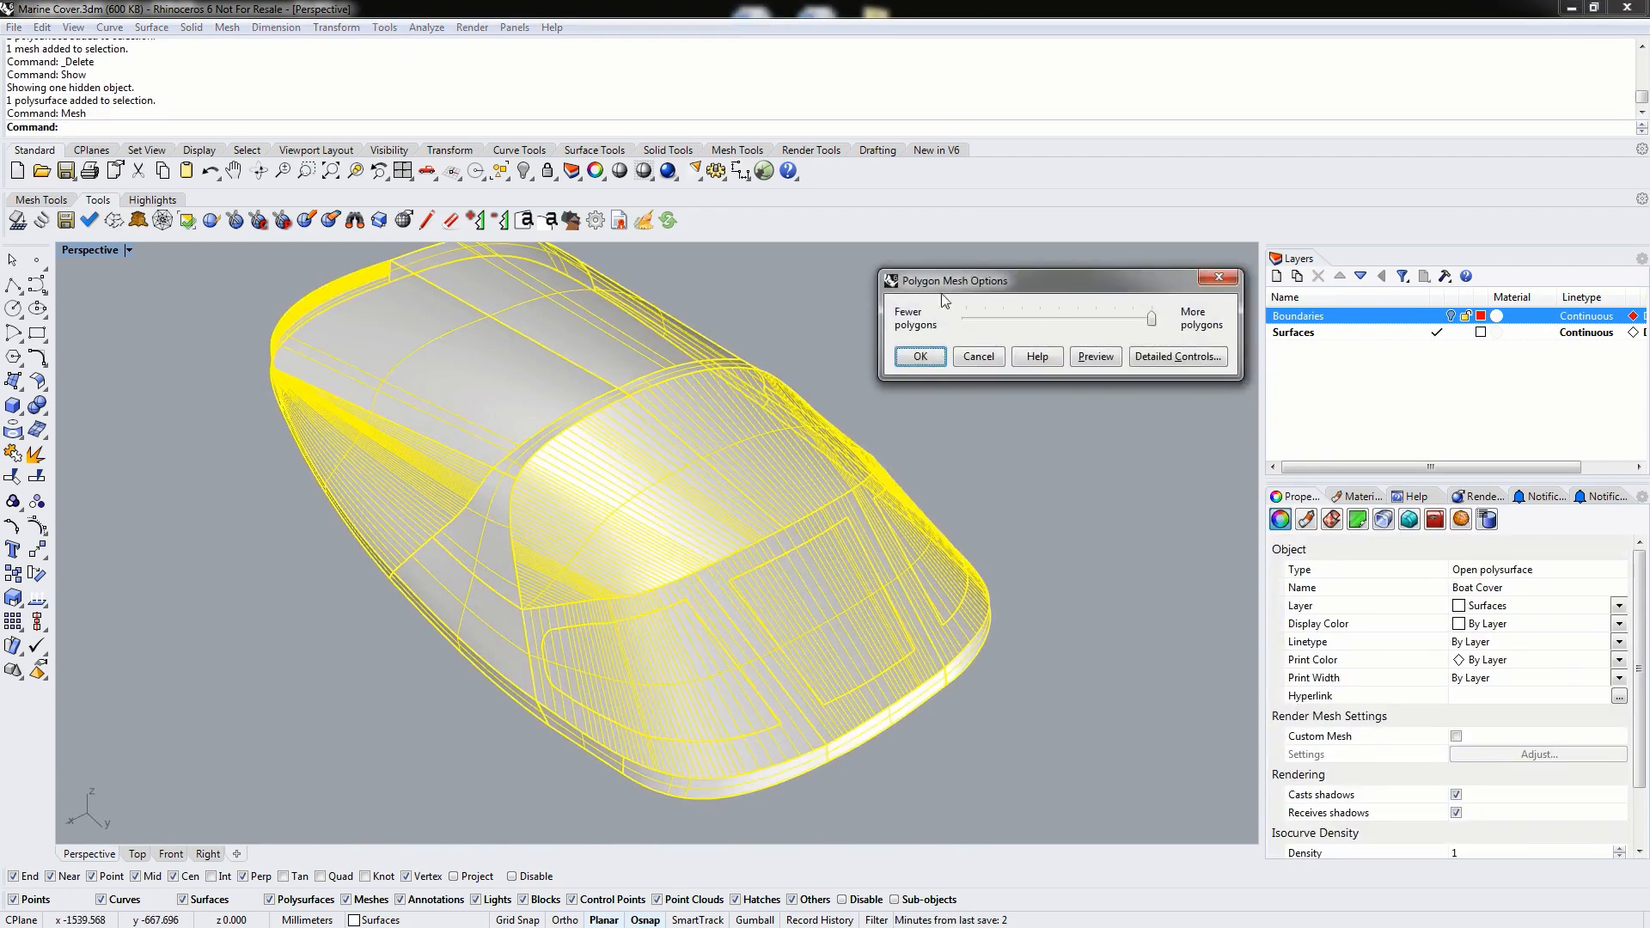
click(1170, 361)
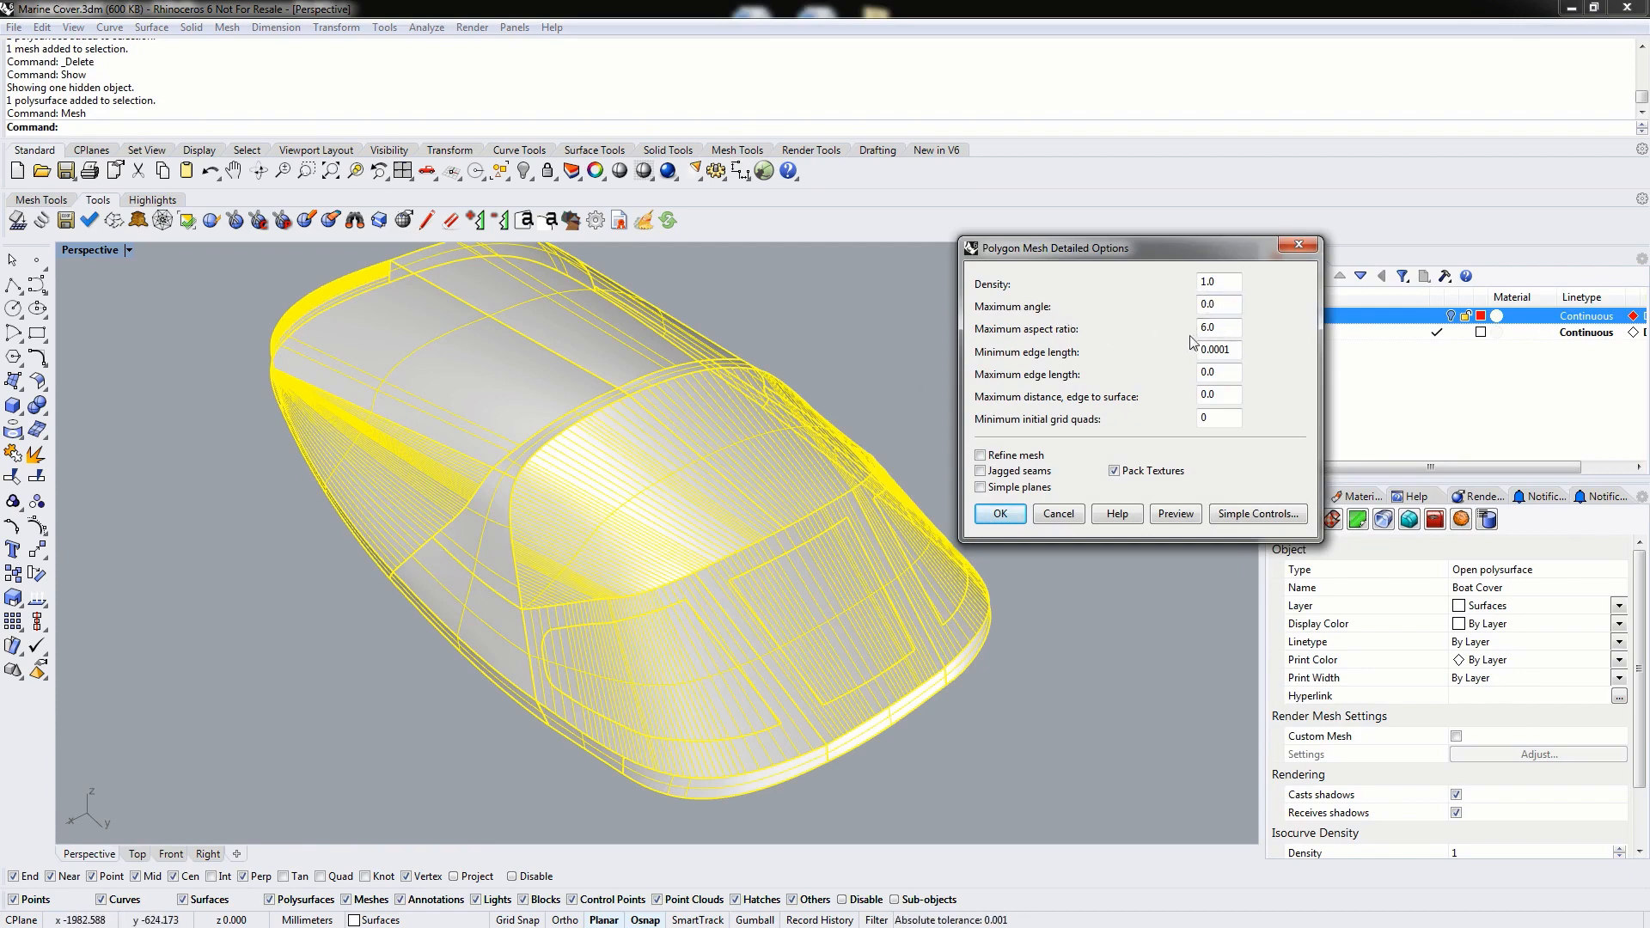
double_click(1230, 326)
text(2)
double_click(1235, 349)
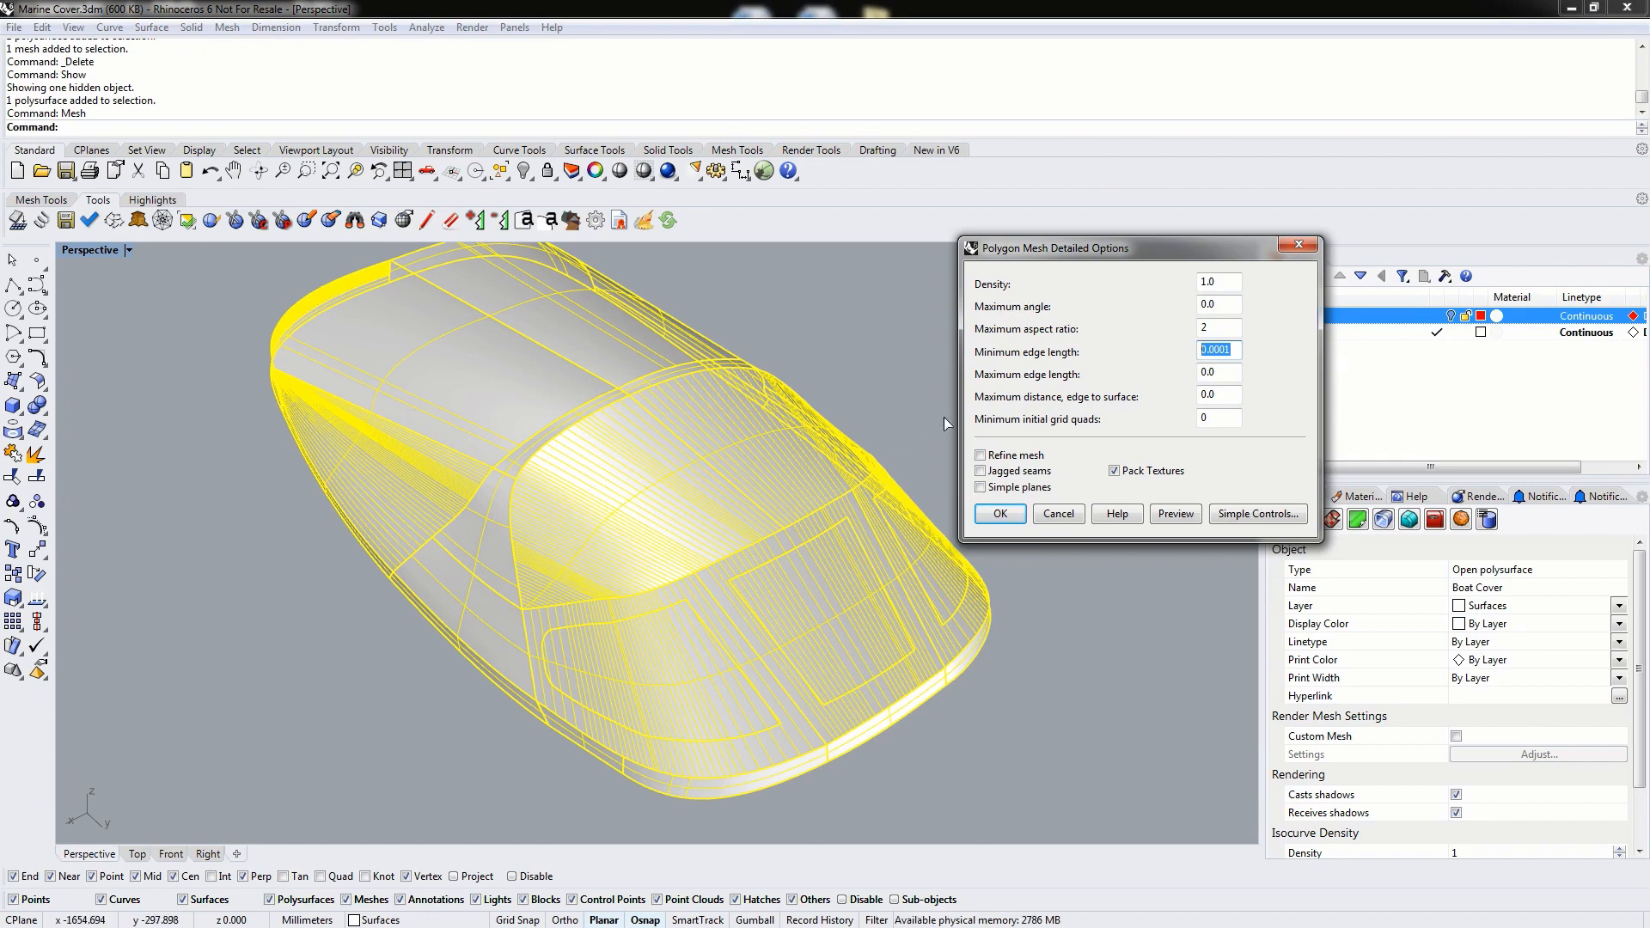
click(1221, 375)
text(100)
text(10)
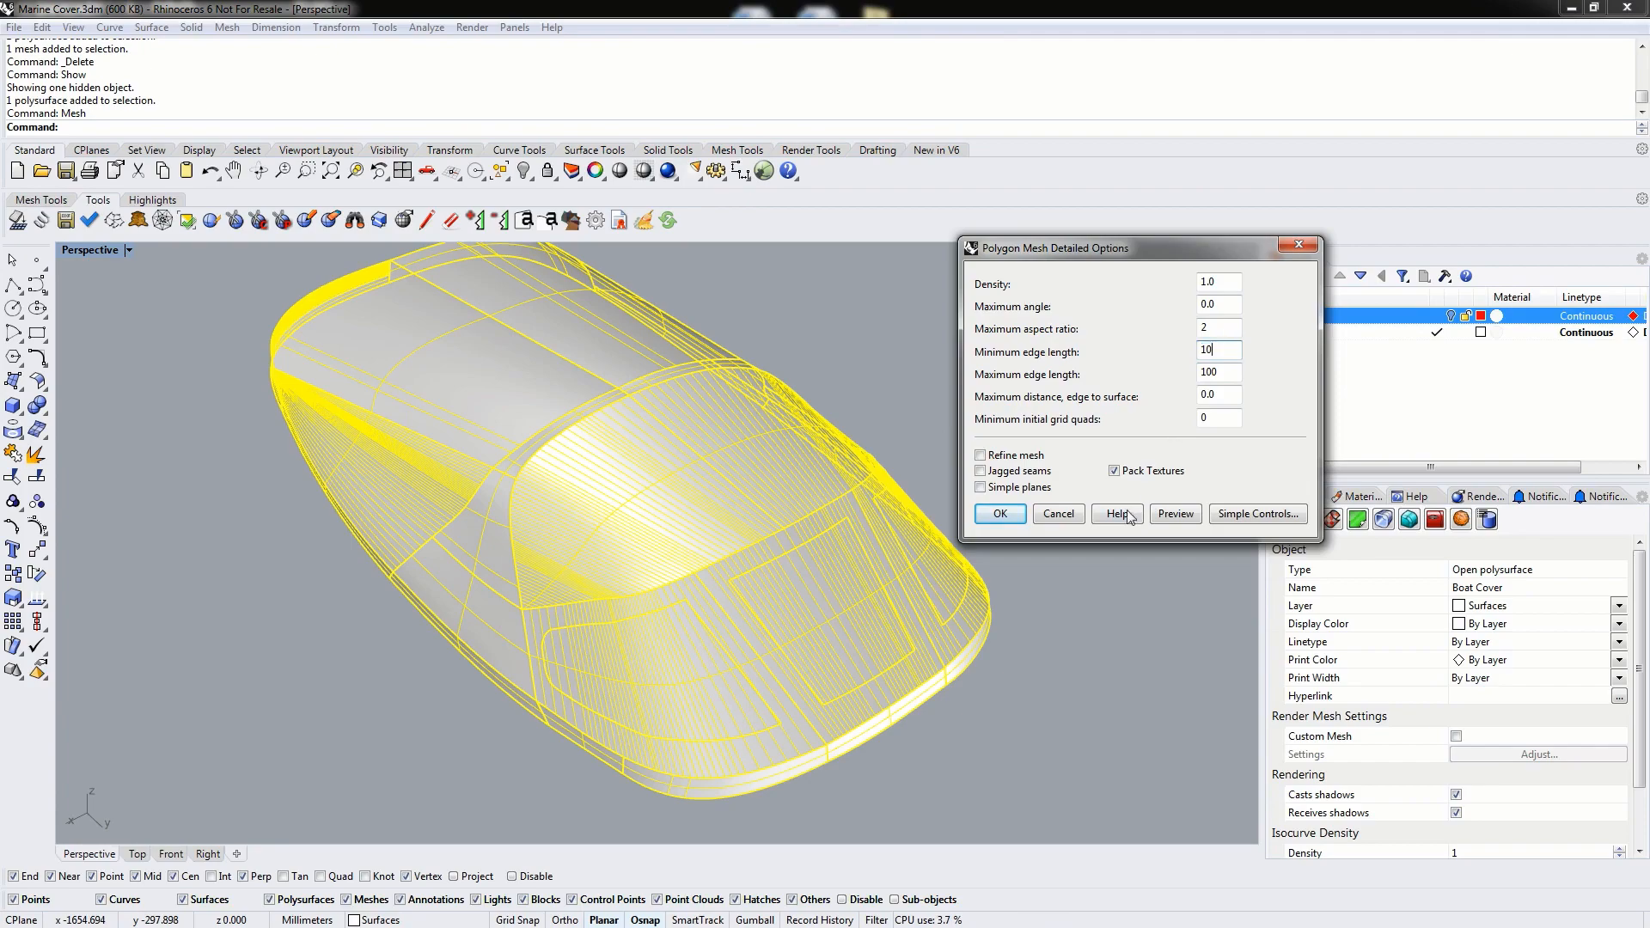
click(1175, 514)
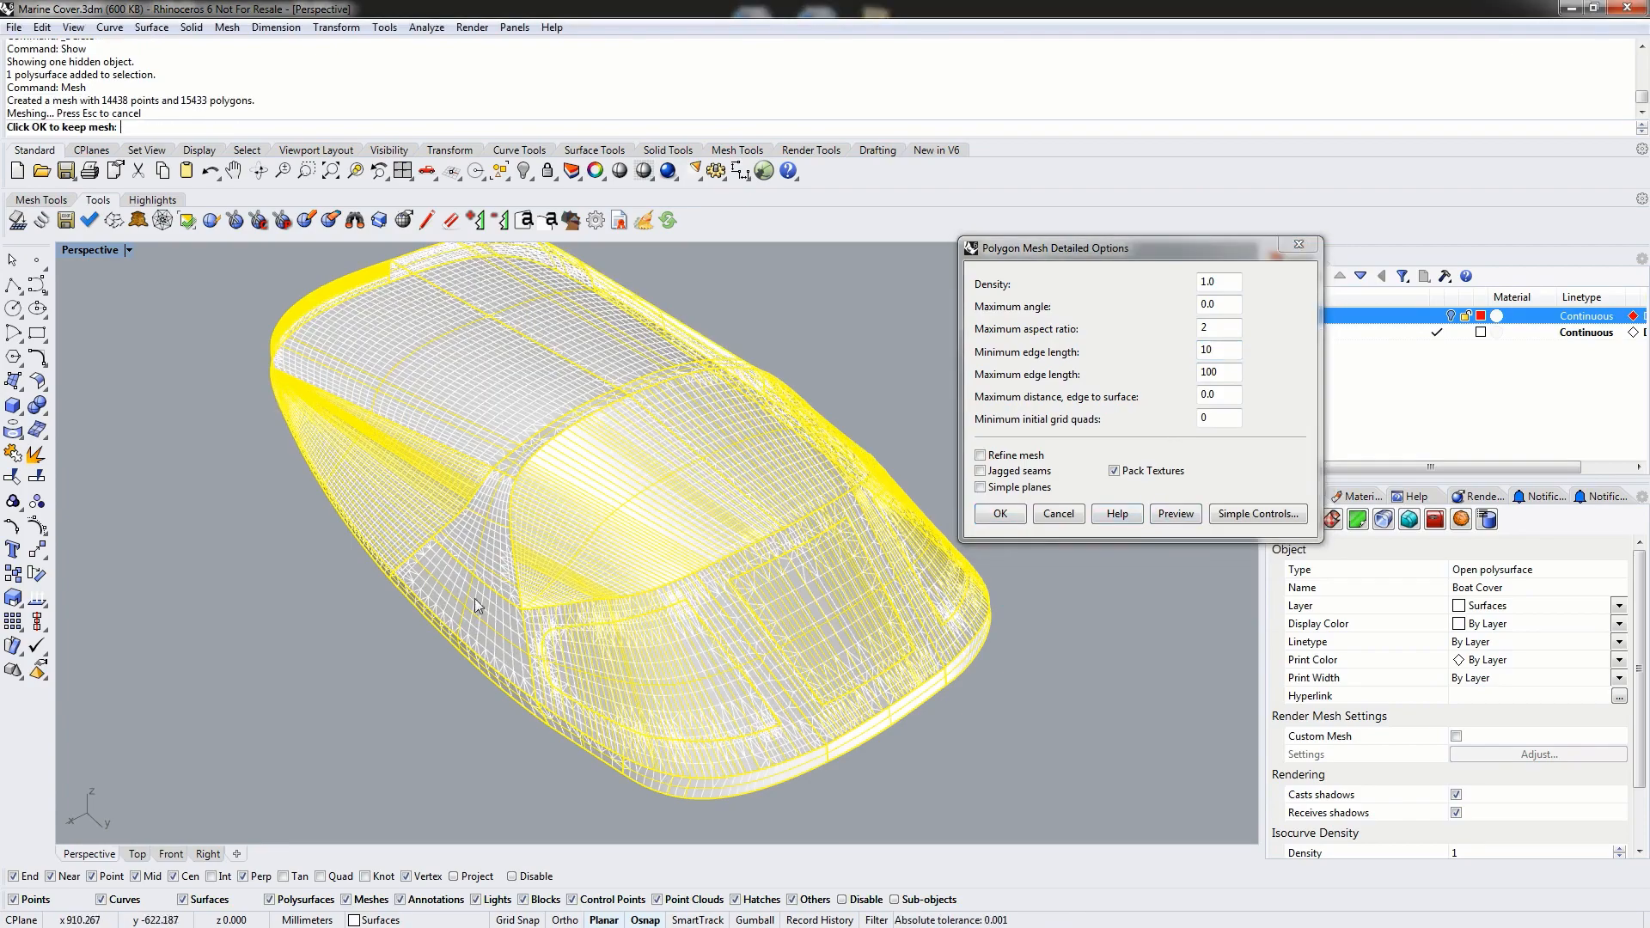
right_drag(474, 599, 636, 577)
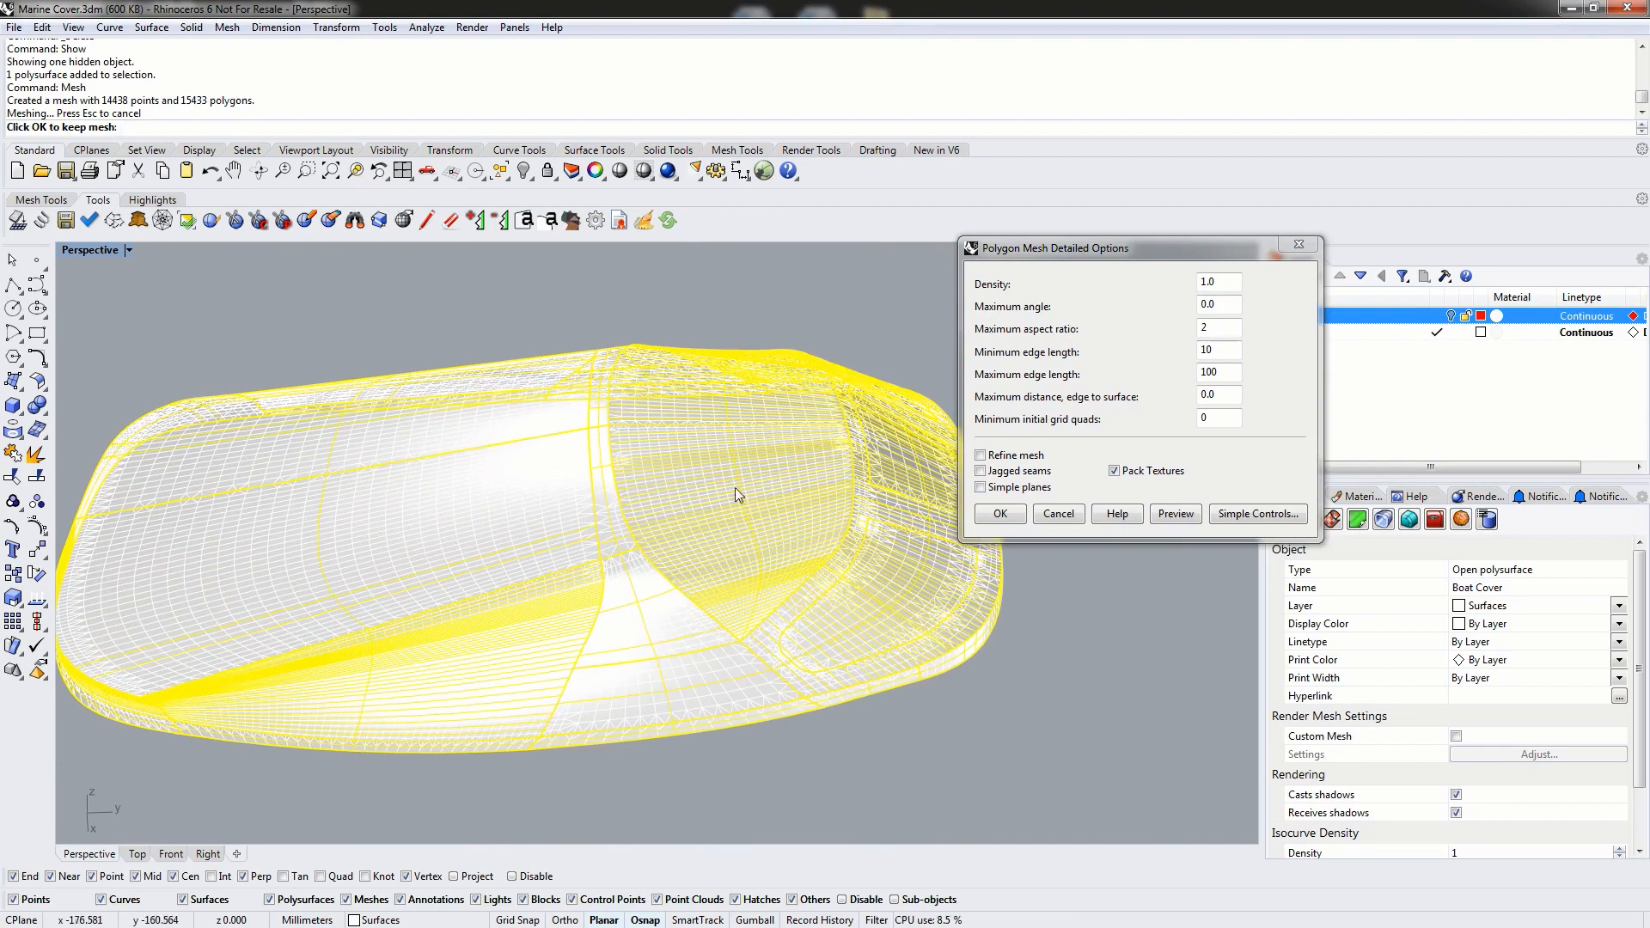
- Refine the mesh to minimum edge length 5 and maximum edge length 50, preview it from several angles and create it
double_click(1230, 352)
text(5)
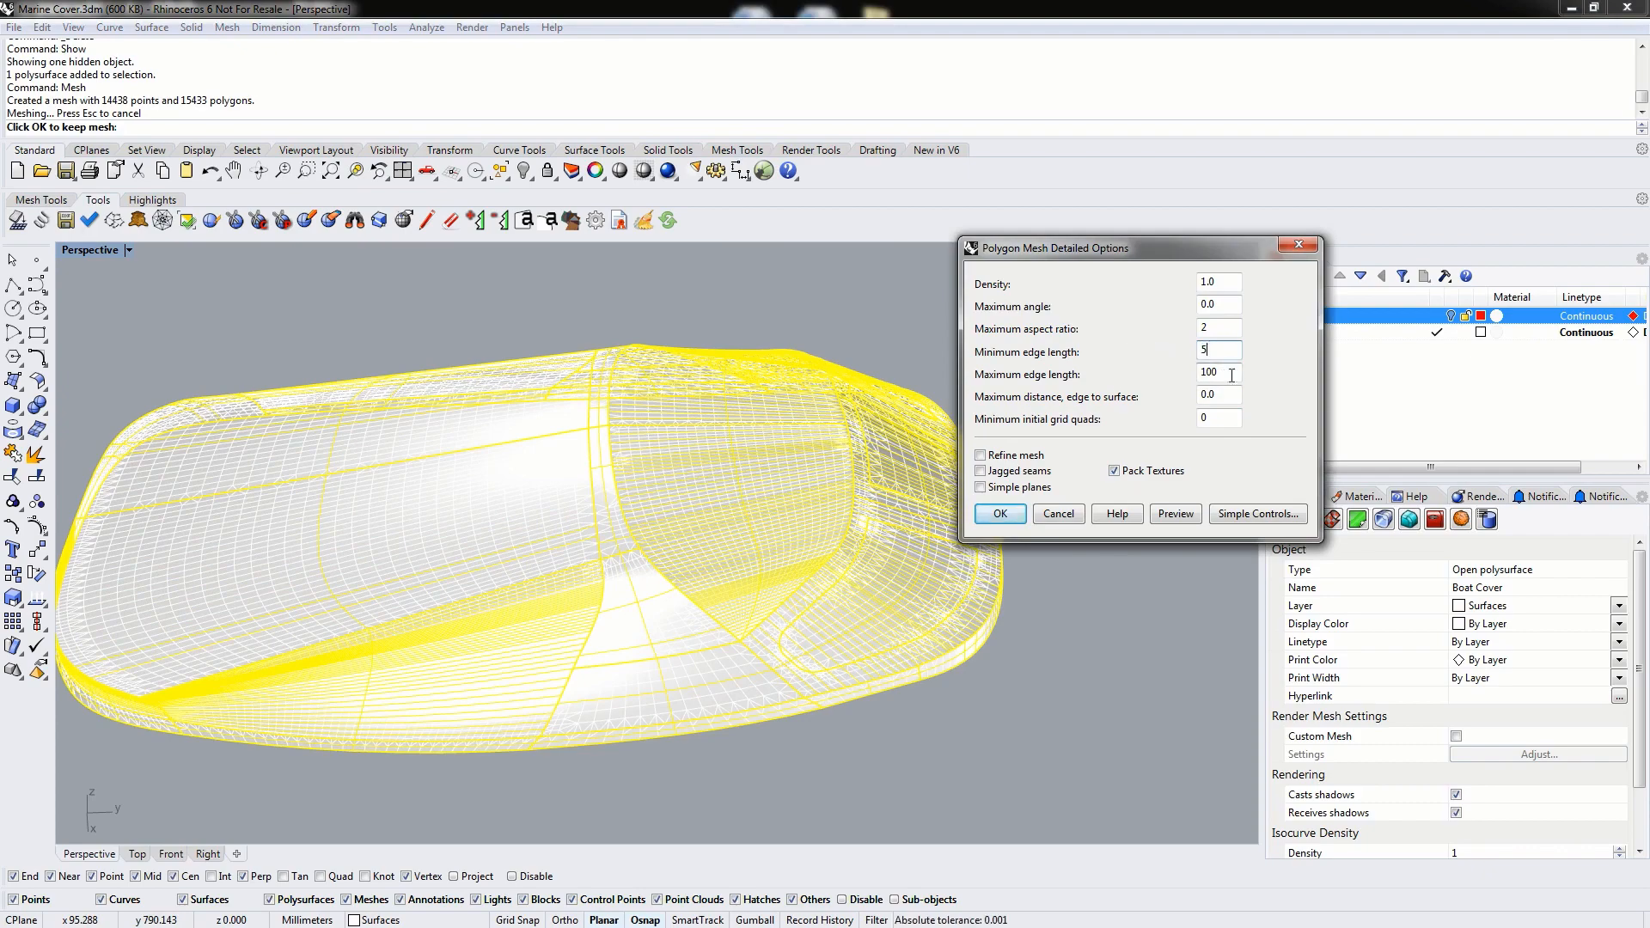
key(Tab)
text(50)
click(1175, 520)
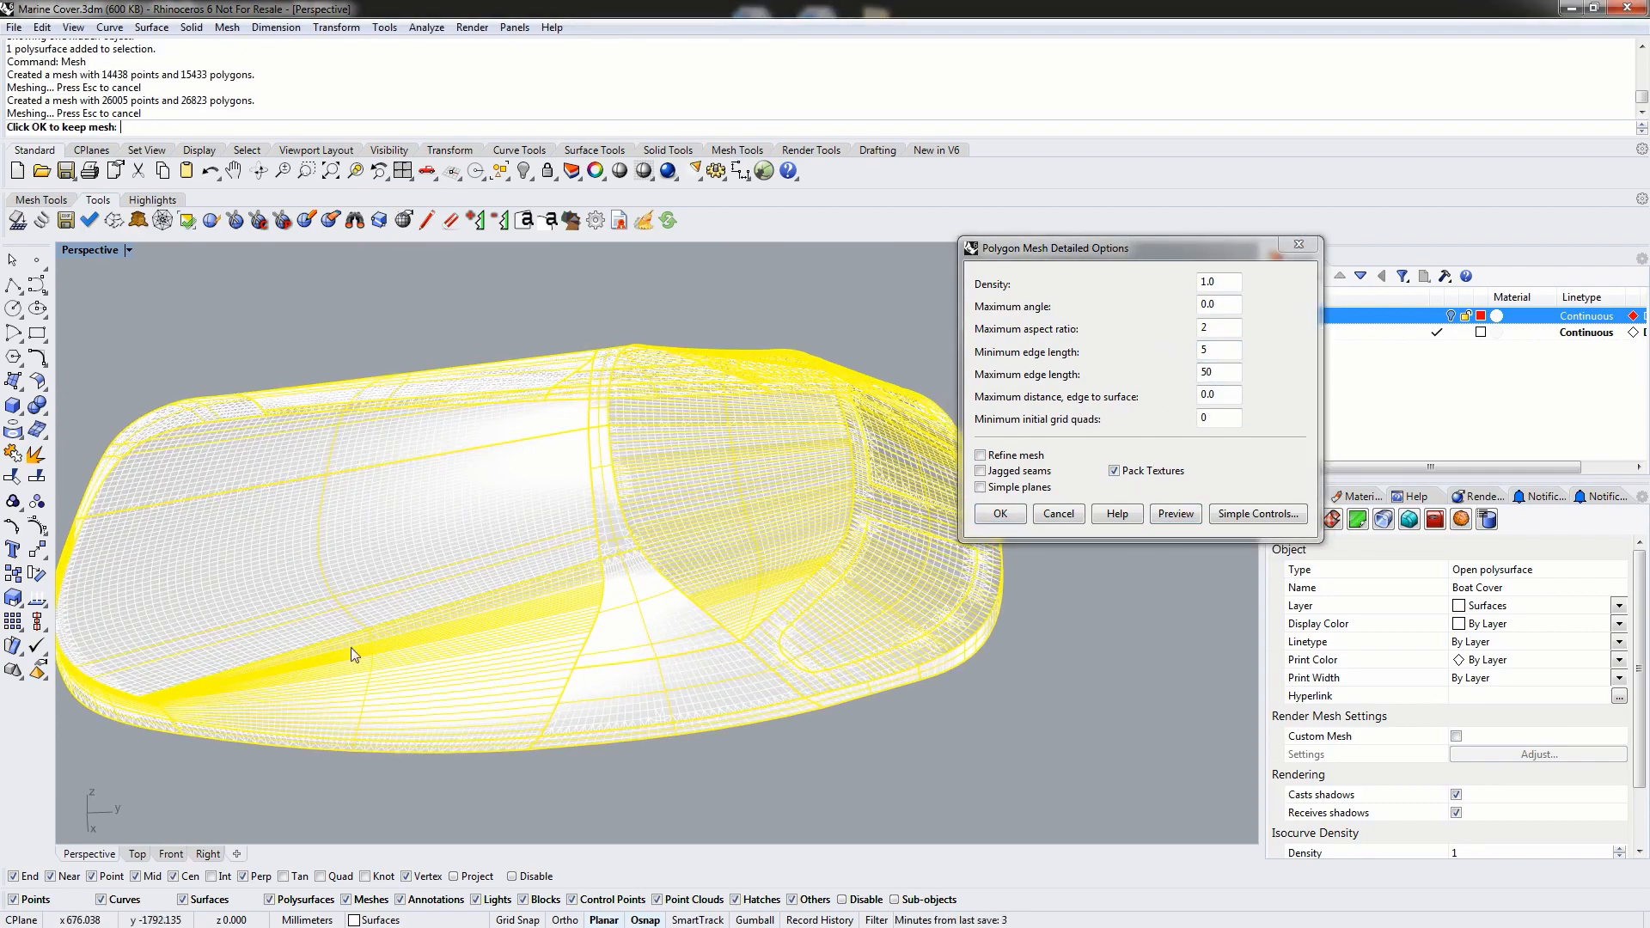
right_drag(401, 655, 368, 672)
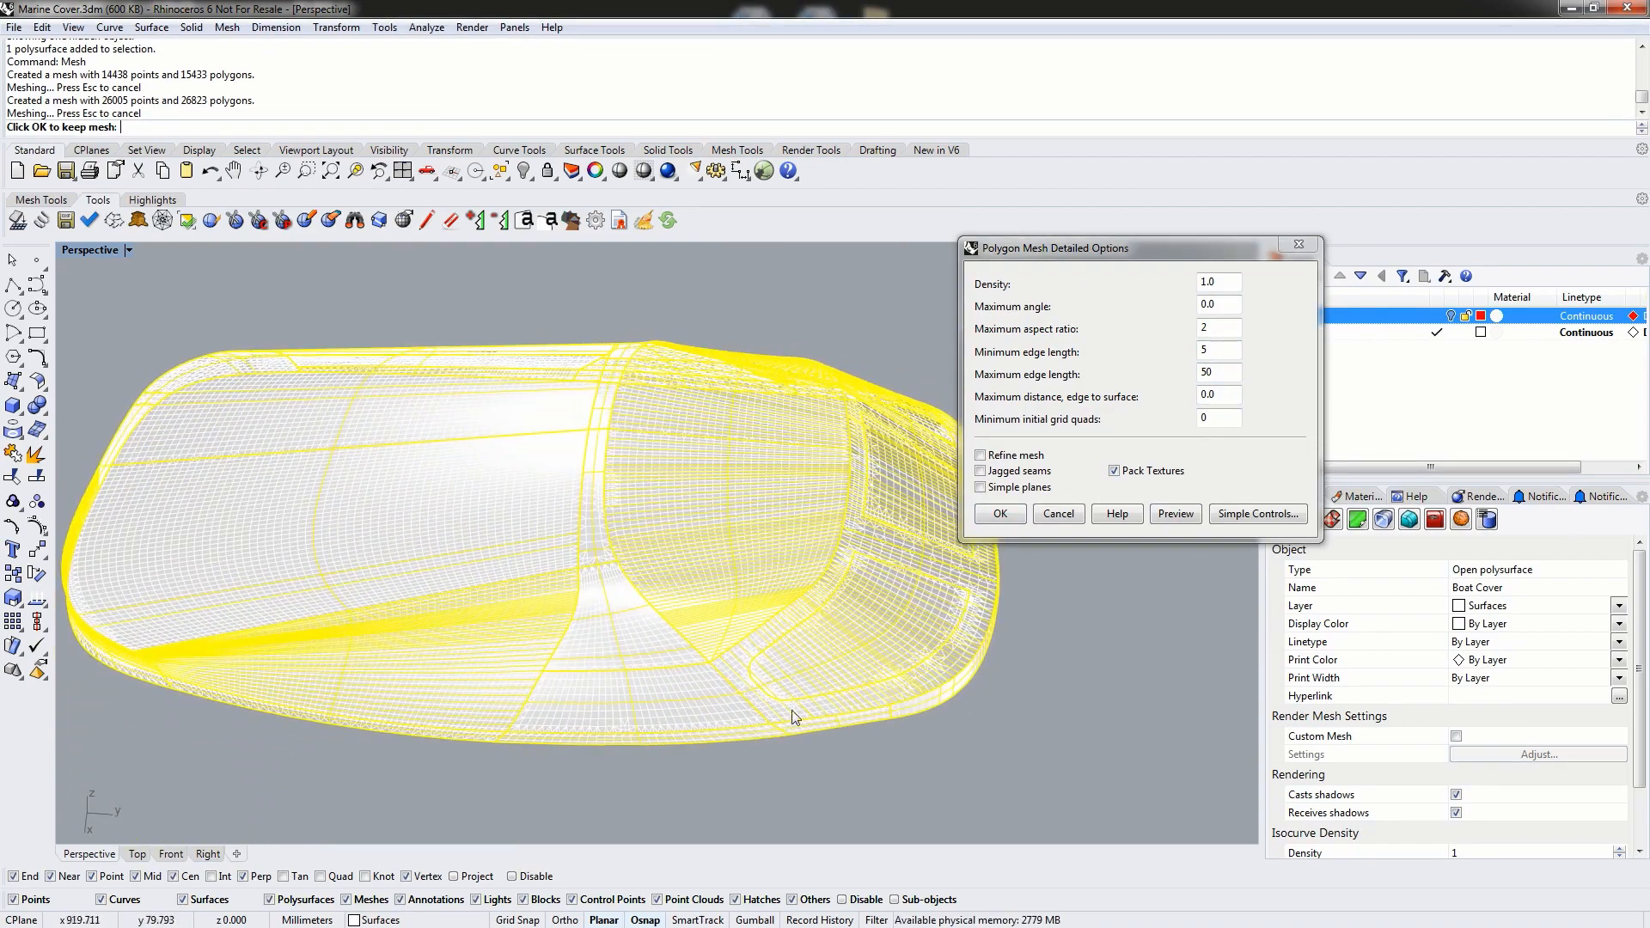
right_drag(792, 721, 728, 687)
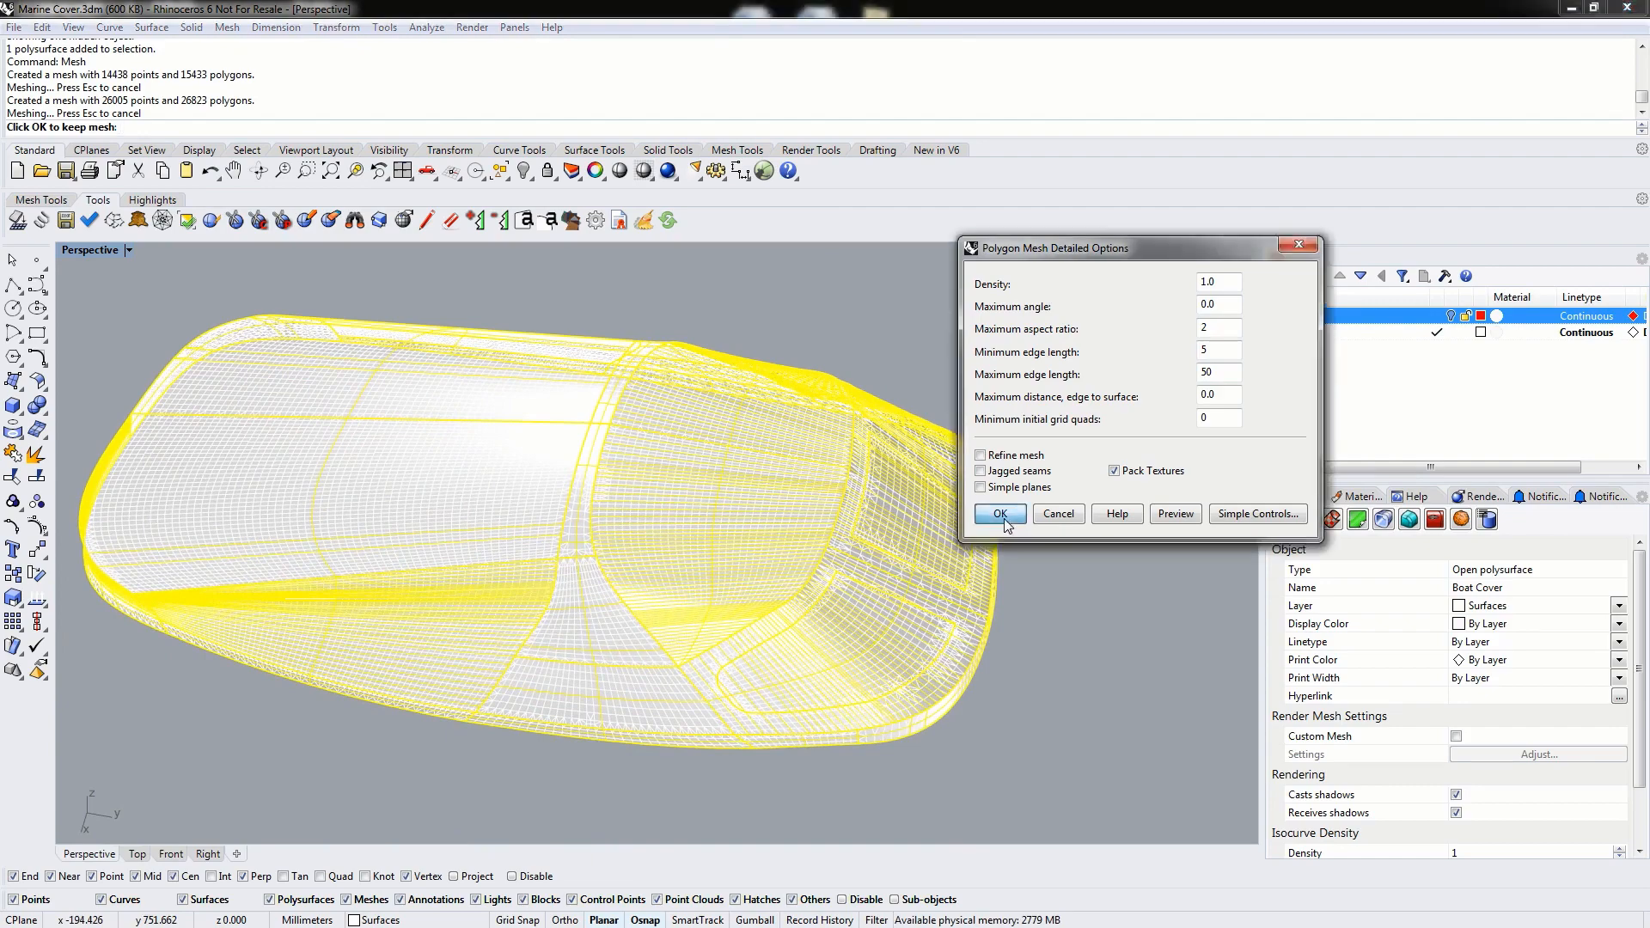
click(1001, 513)
click(1104, 574)
- Create a new layer named Mesh
right_click(1312, 404)
click(1339, 413)
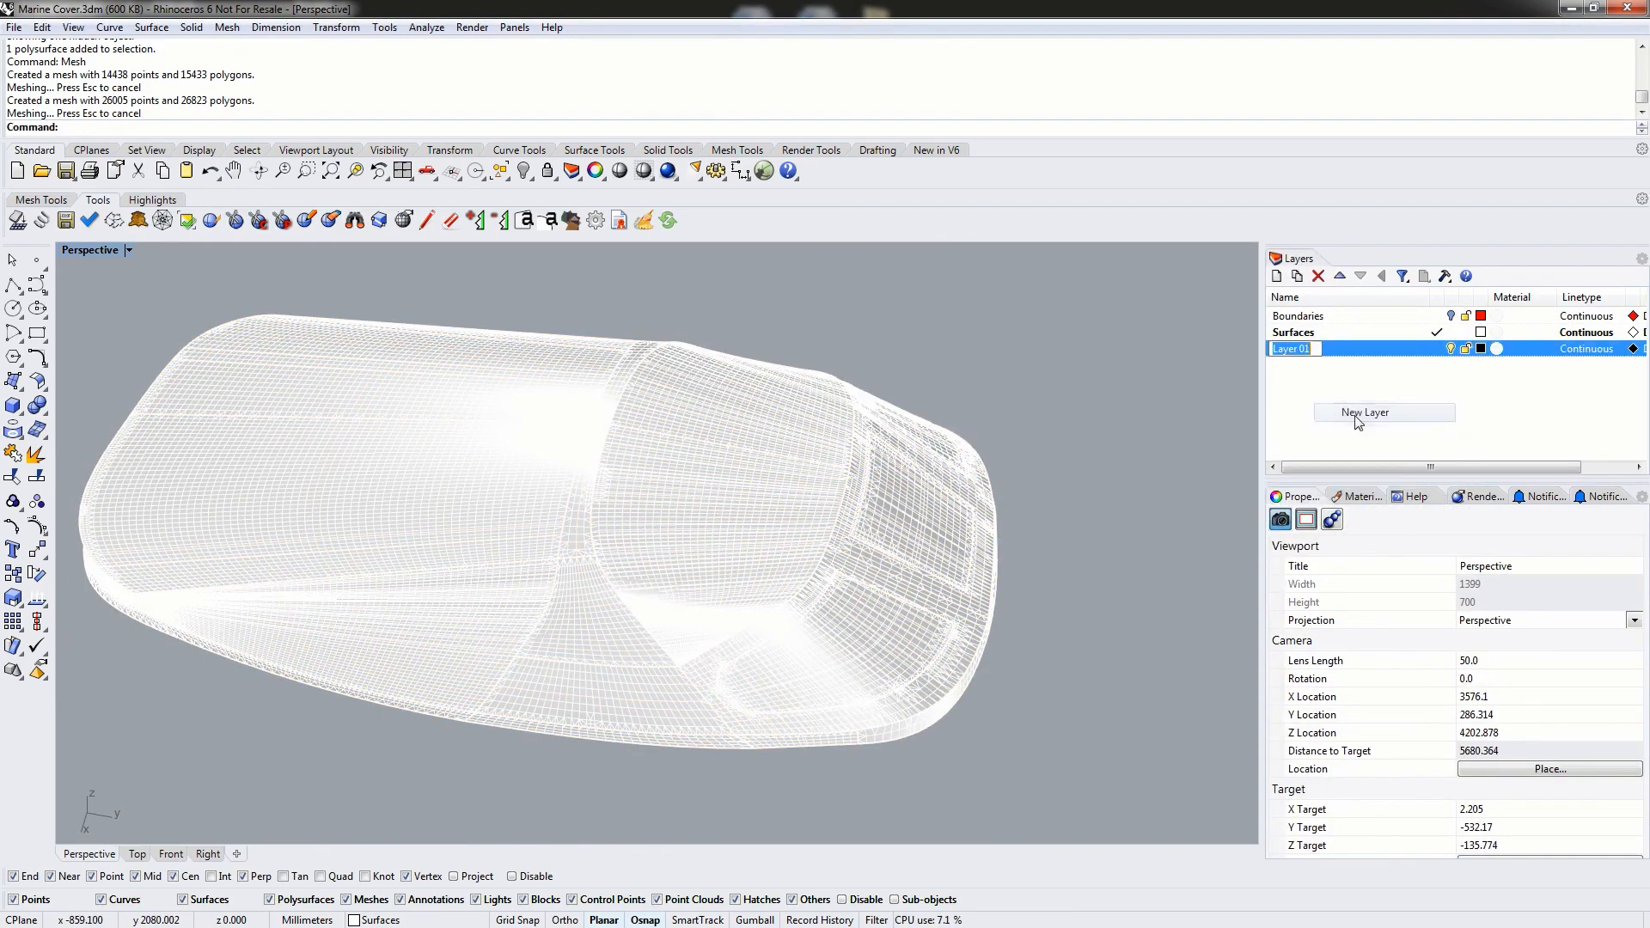
text(Mesh)
key(Return)
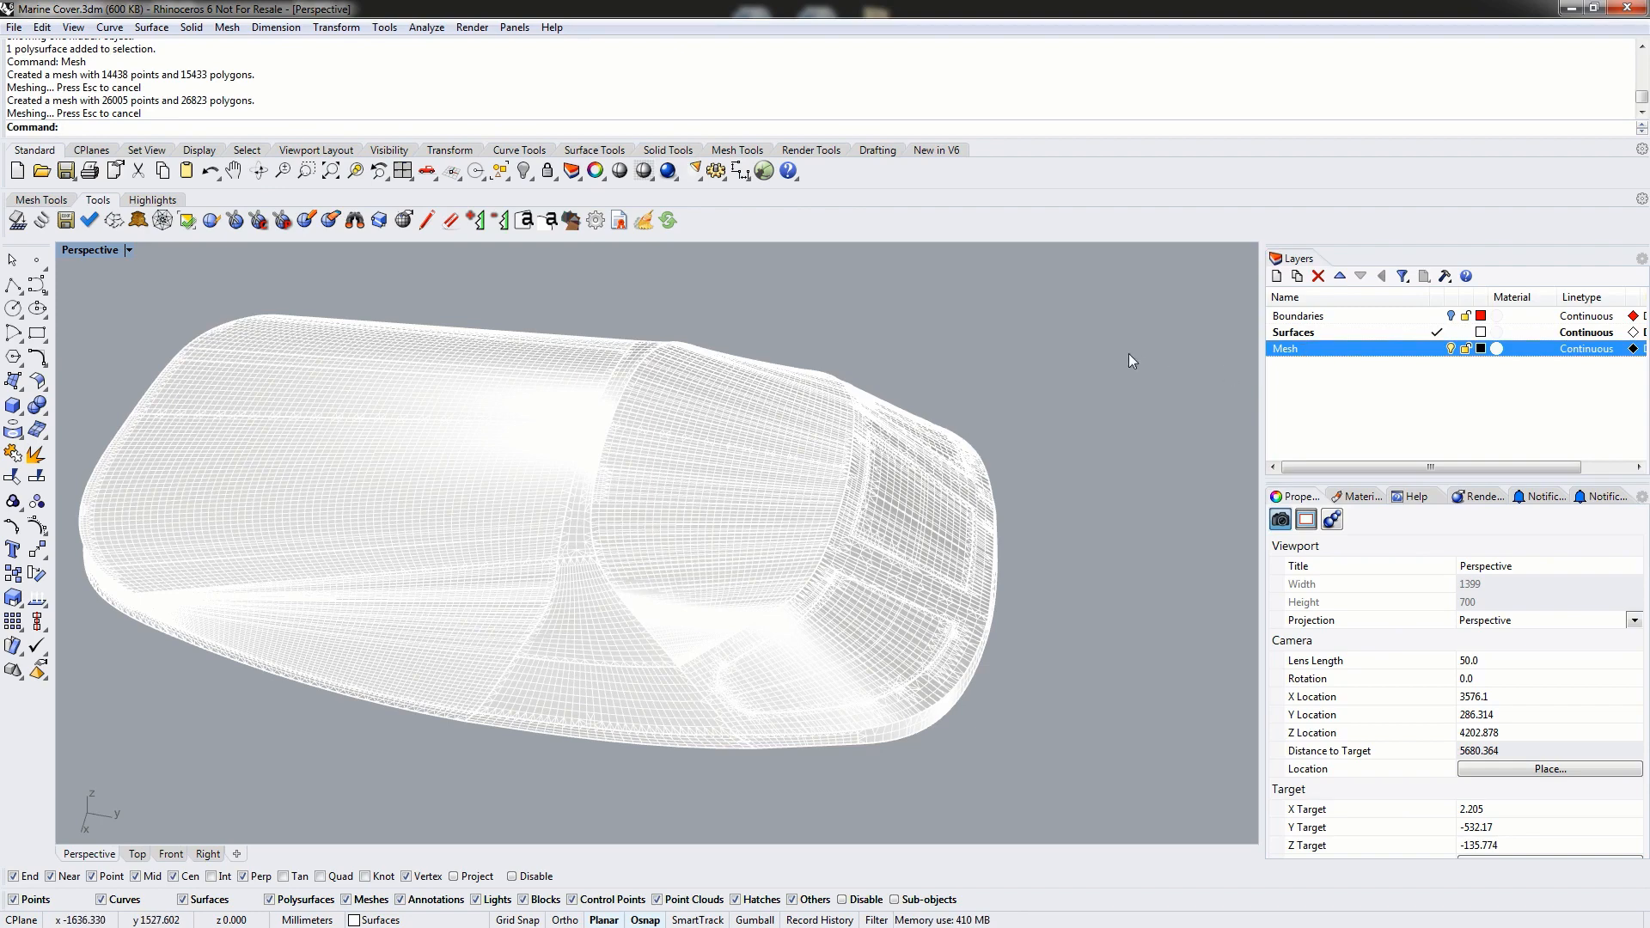
- Select the new boat cover mesh and assign it to the Mesh layer
text(SelMesh)
key(Return)
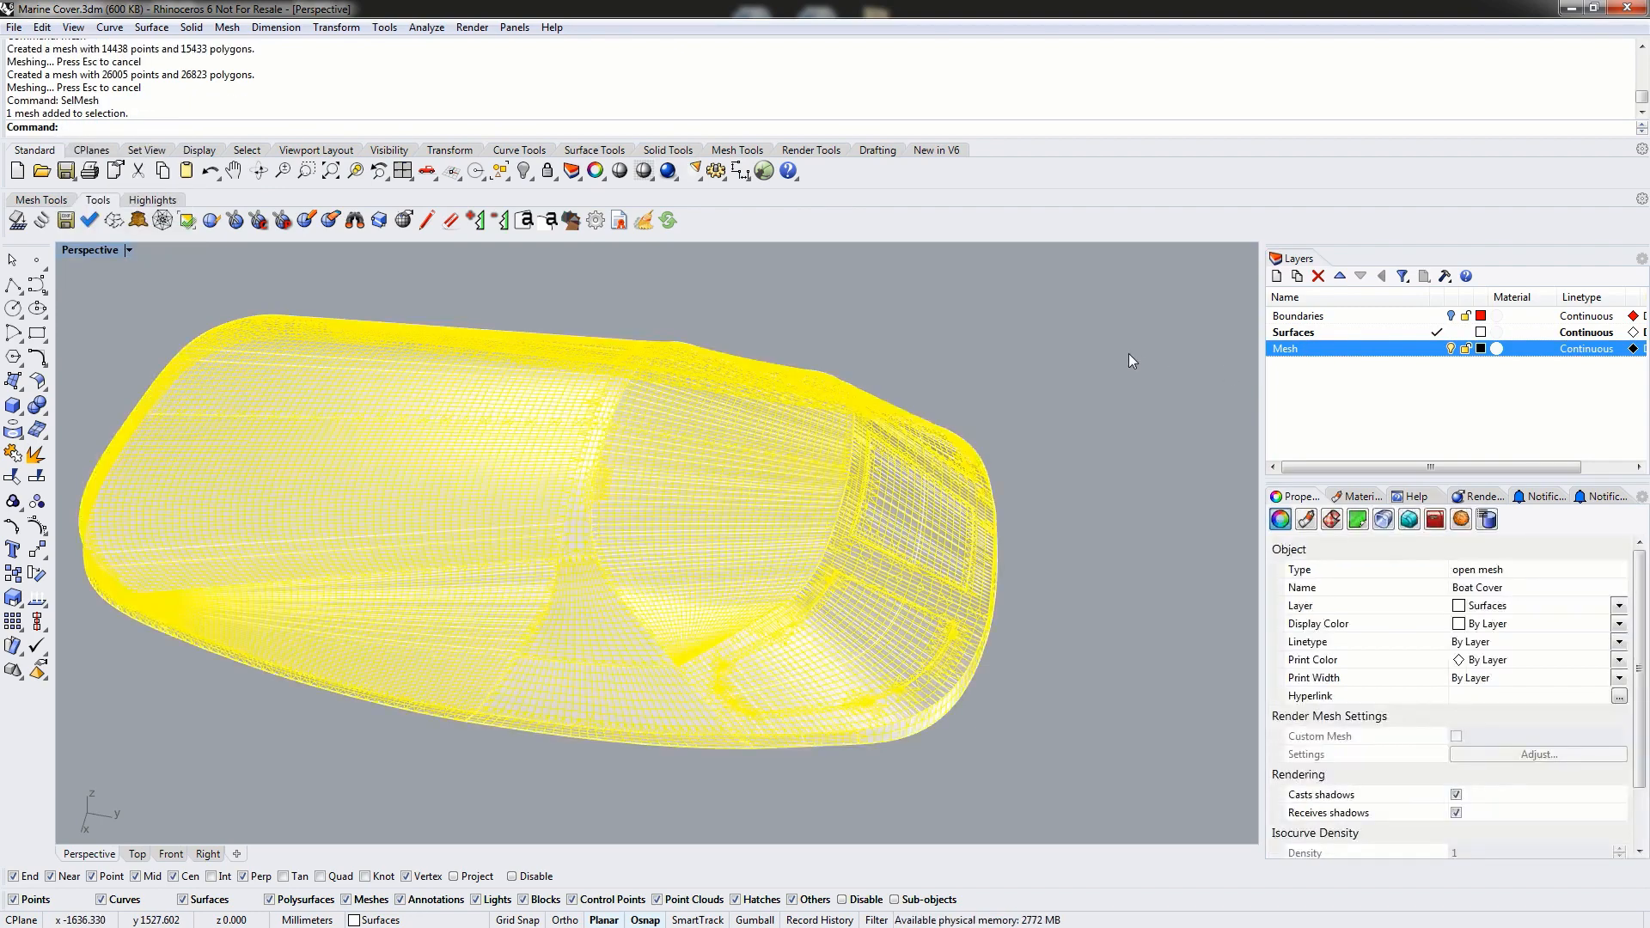
click(1615, 607)
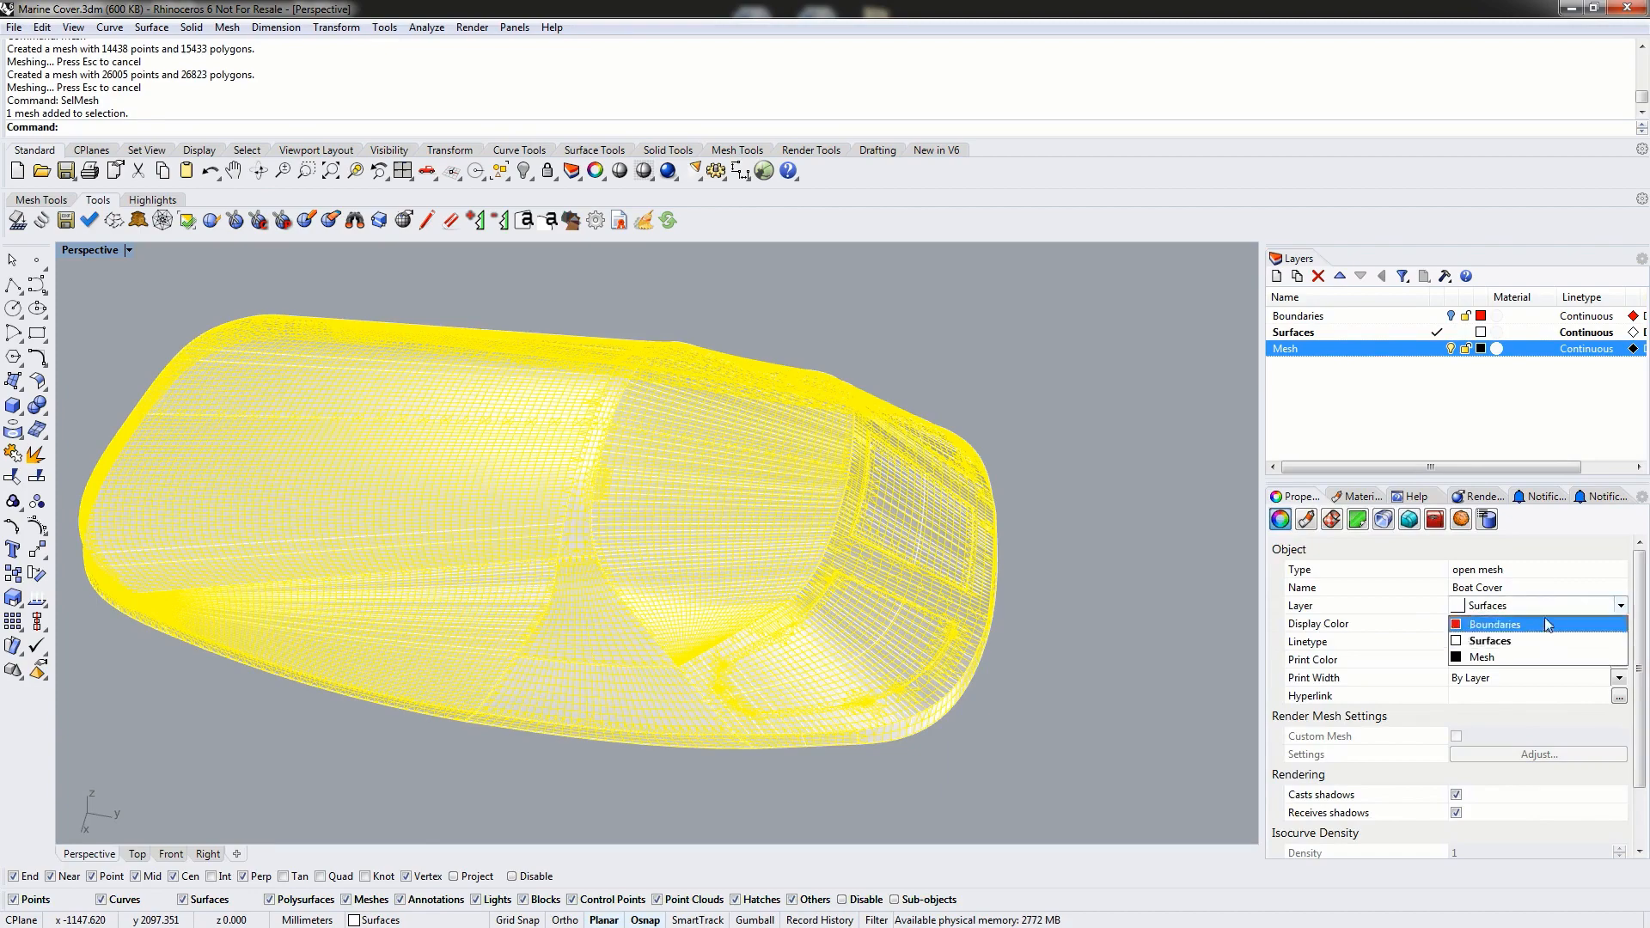
click(1479, 658)
- Make the Mesh layer current and hide the Surfaces layer so only the mesh is displayed
click(1123, 457)
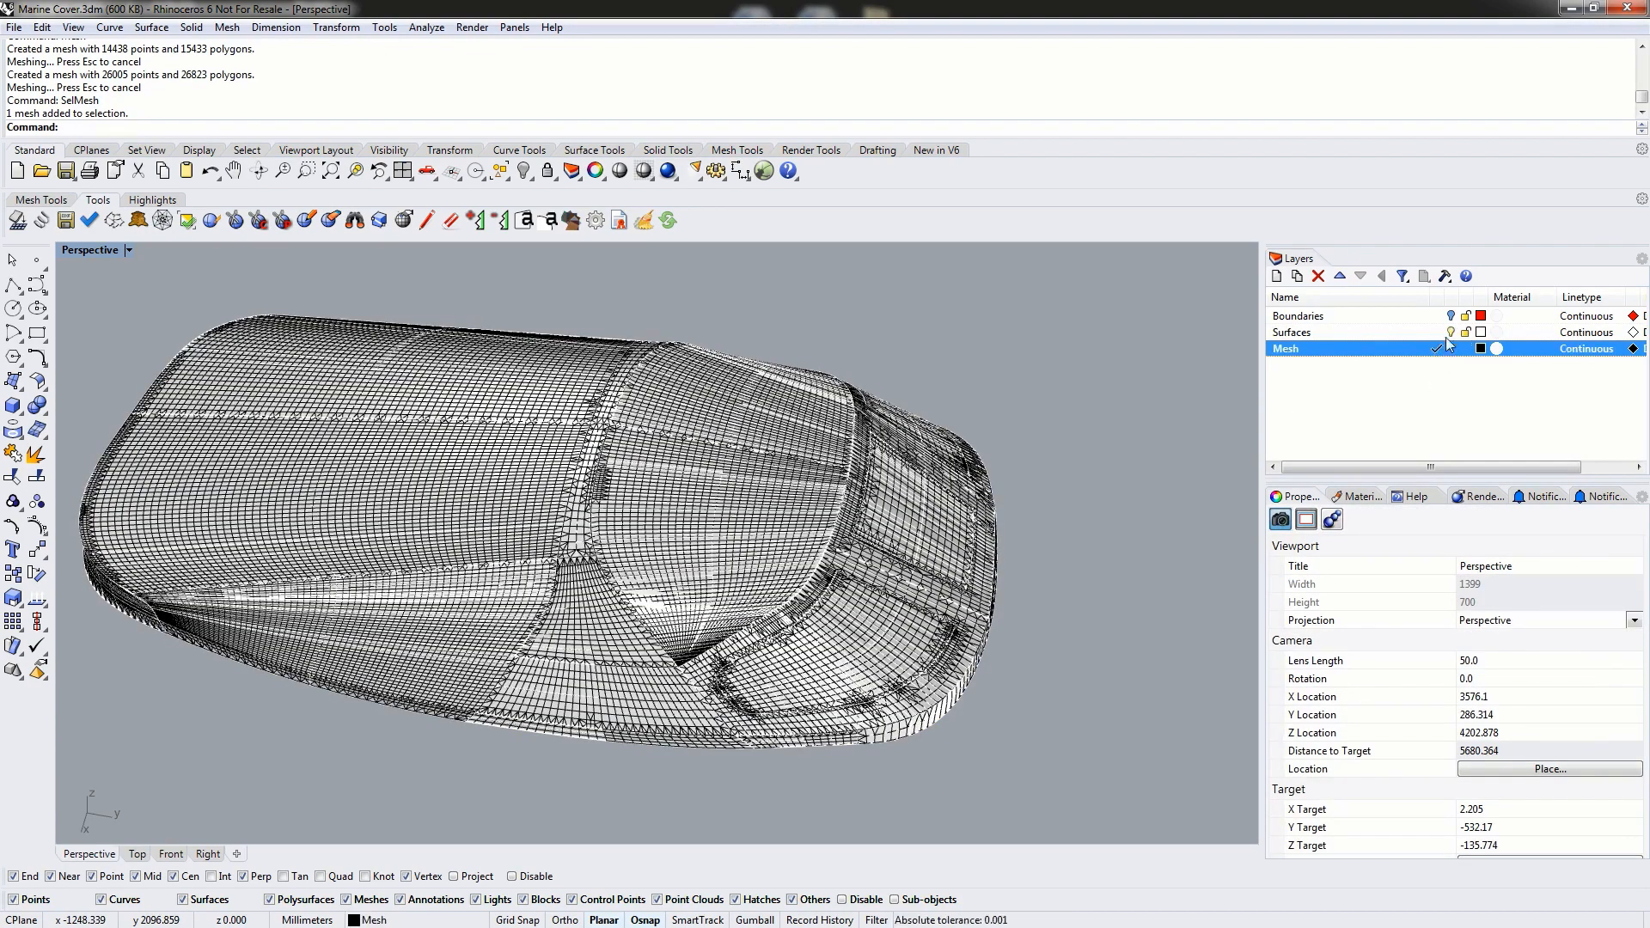
click(1435, 348)
right_drag(719, 574, 849, 474)
- Explode the boat cover mesh into separate meshes along its unwelded edges
click(828, 494)
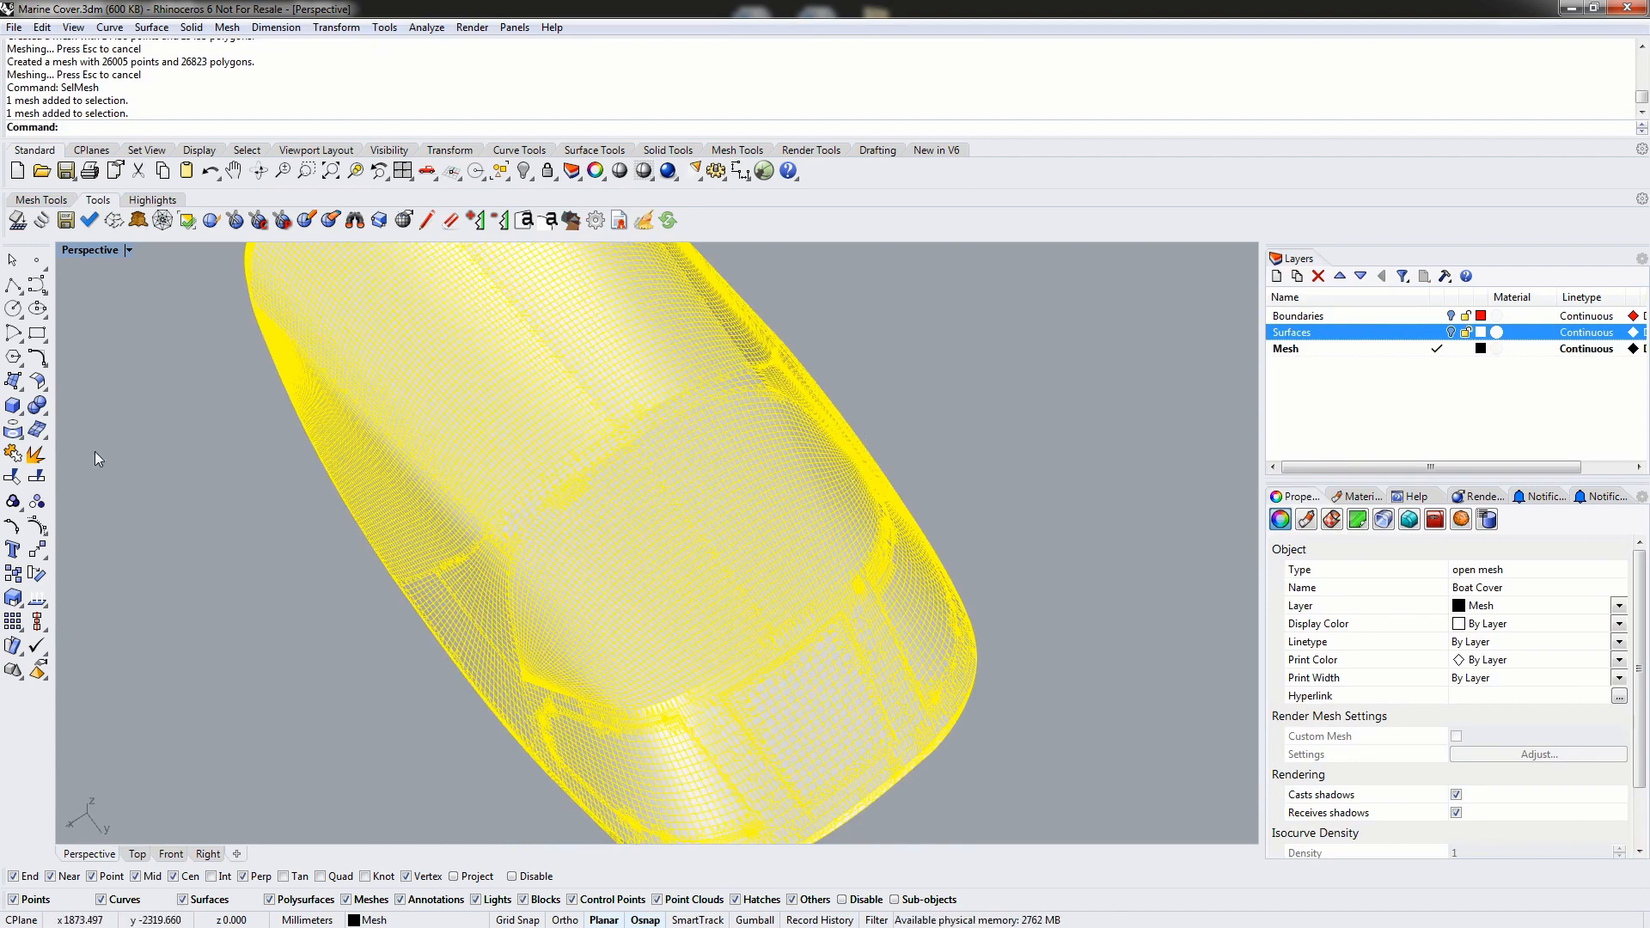
click(13, 452)
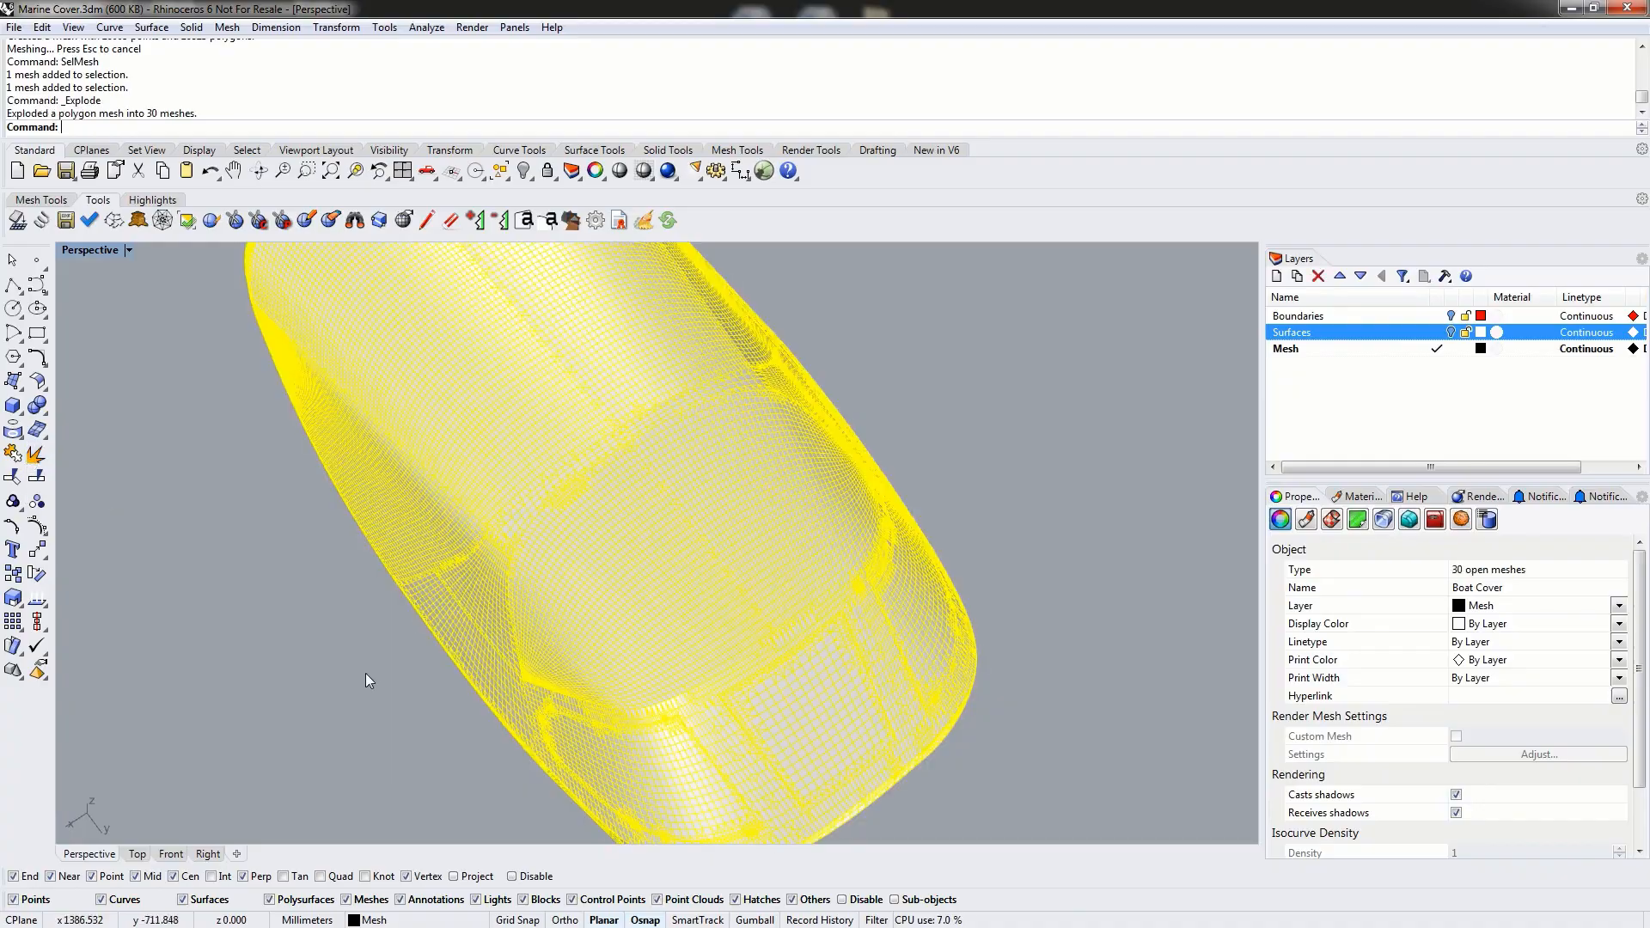
right_drag(322, 661, 475, 595)
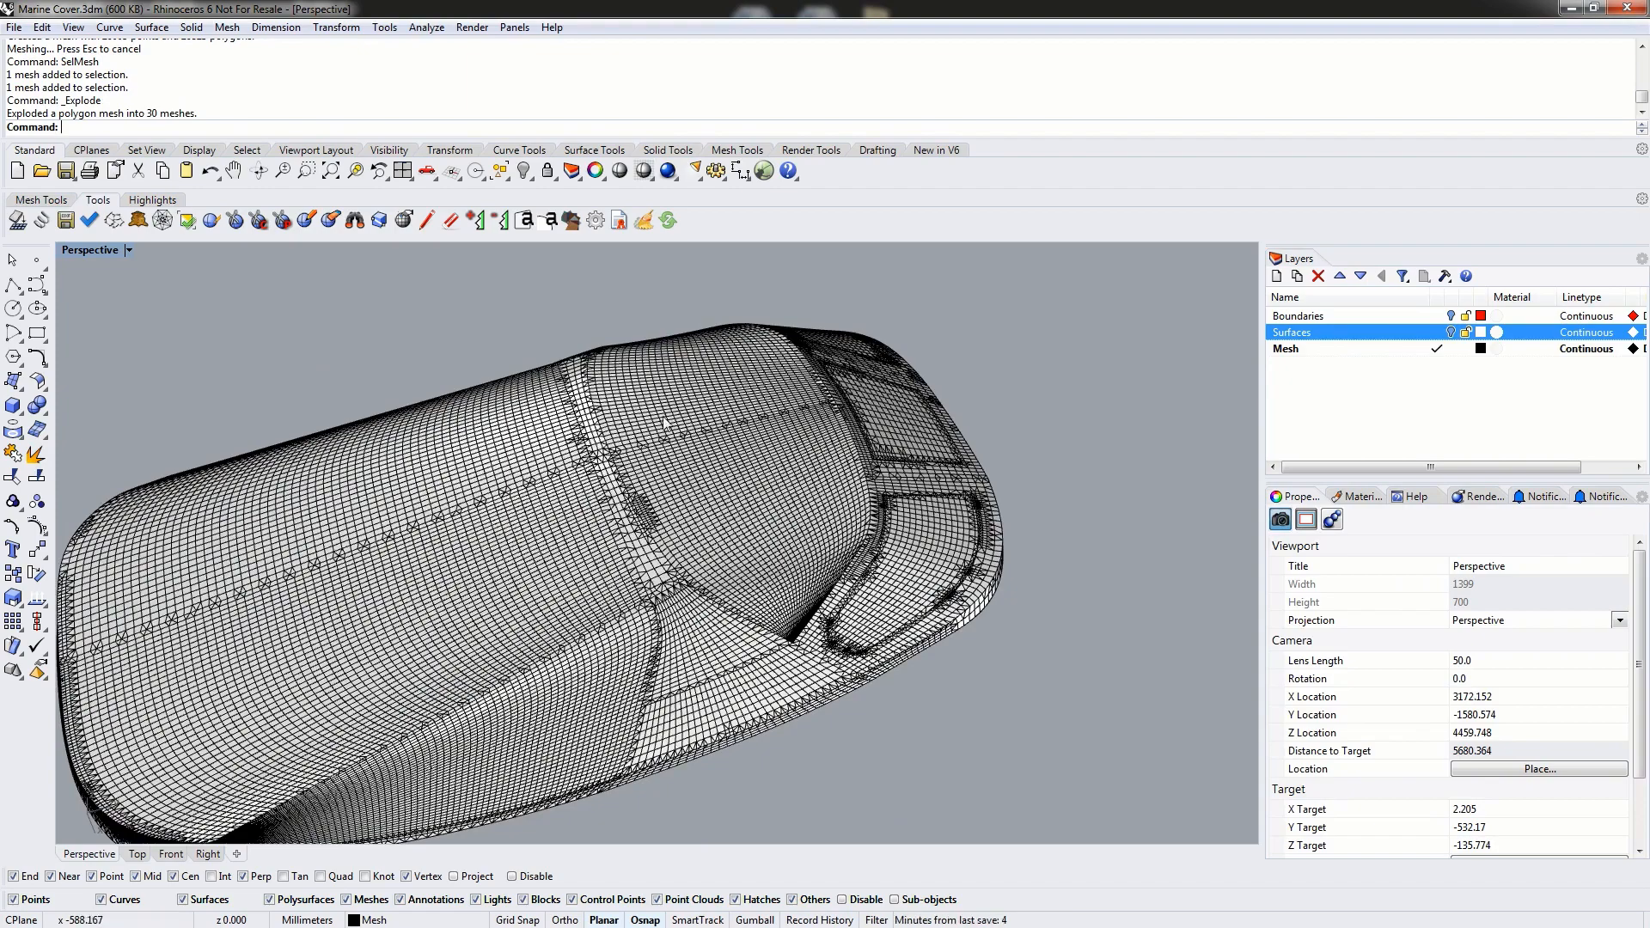
- Turn on the Boundaries layer and compare its red curves with the exploded mesh pieces around the cover
click(1450, 317)
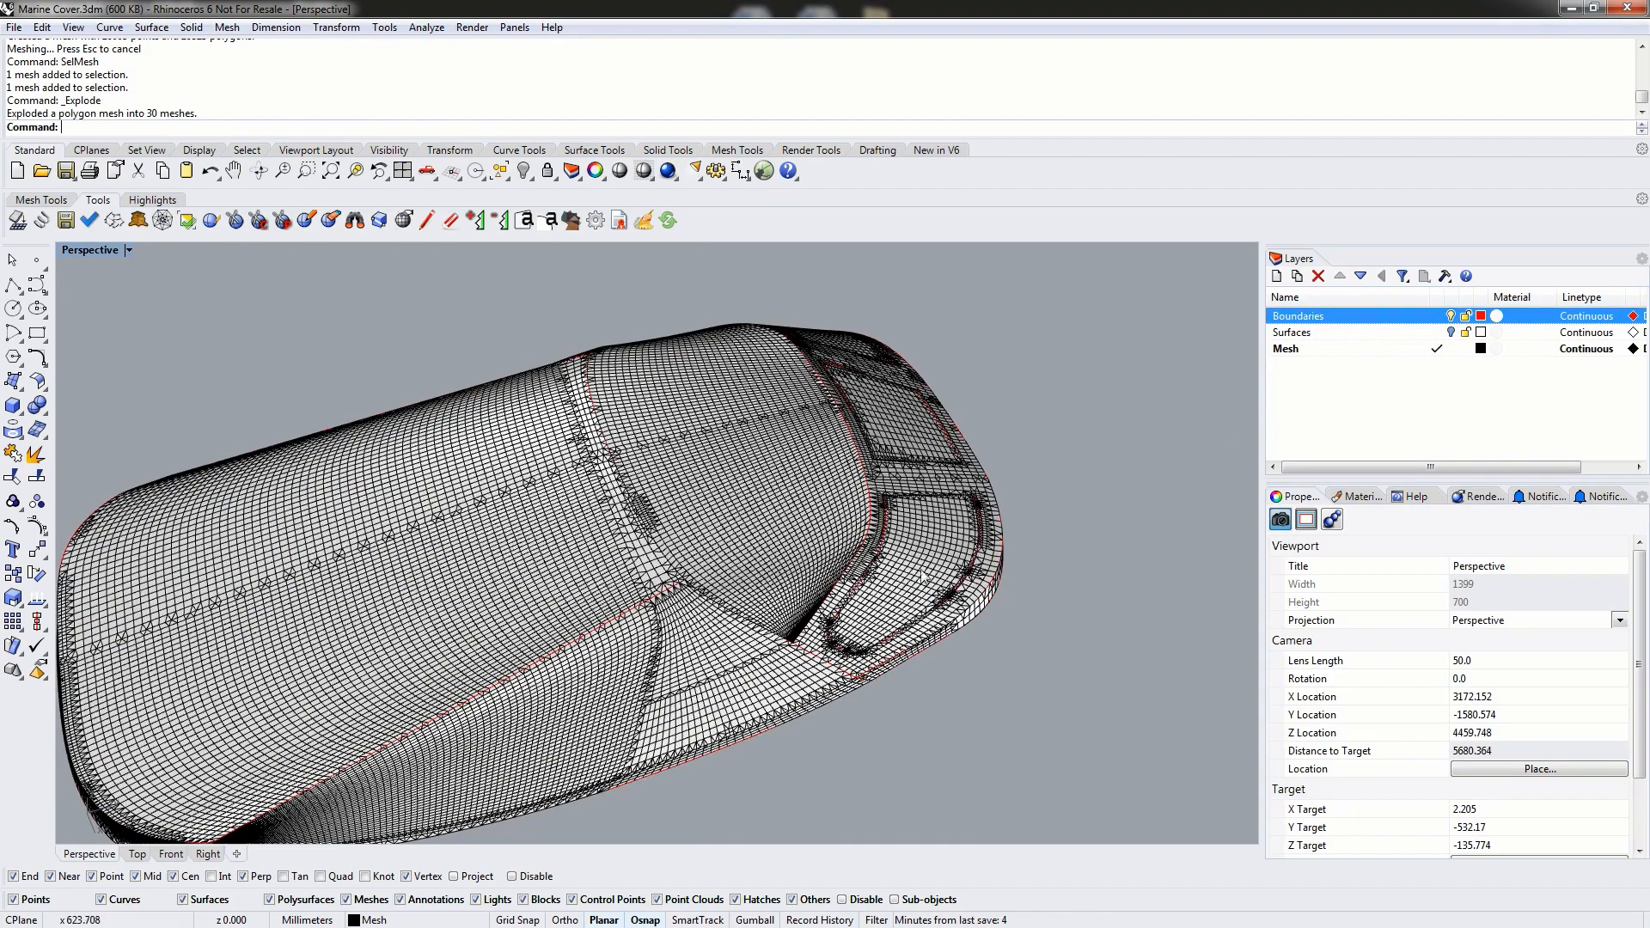
right_drag(1086, 584, 931, 681)
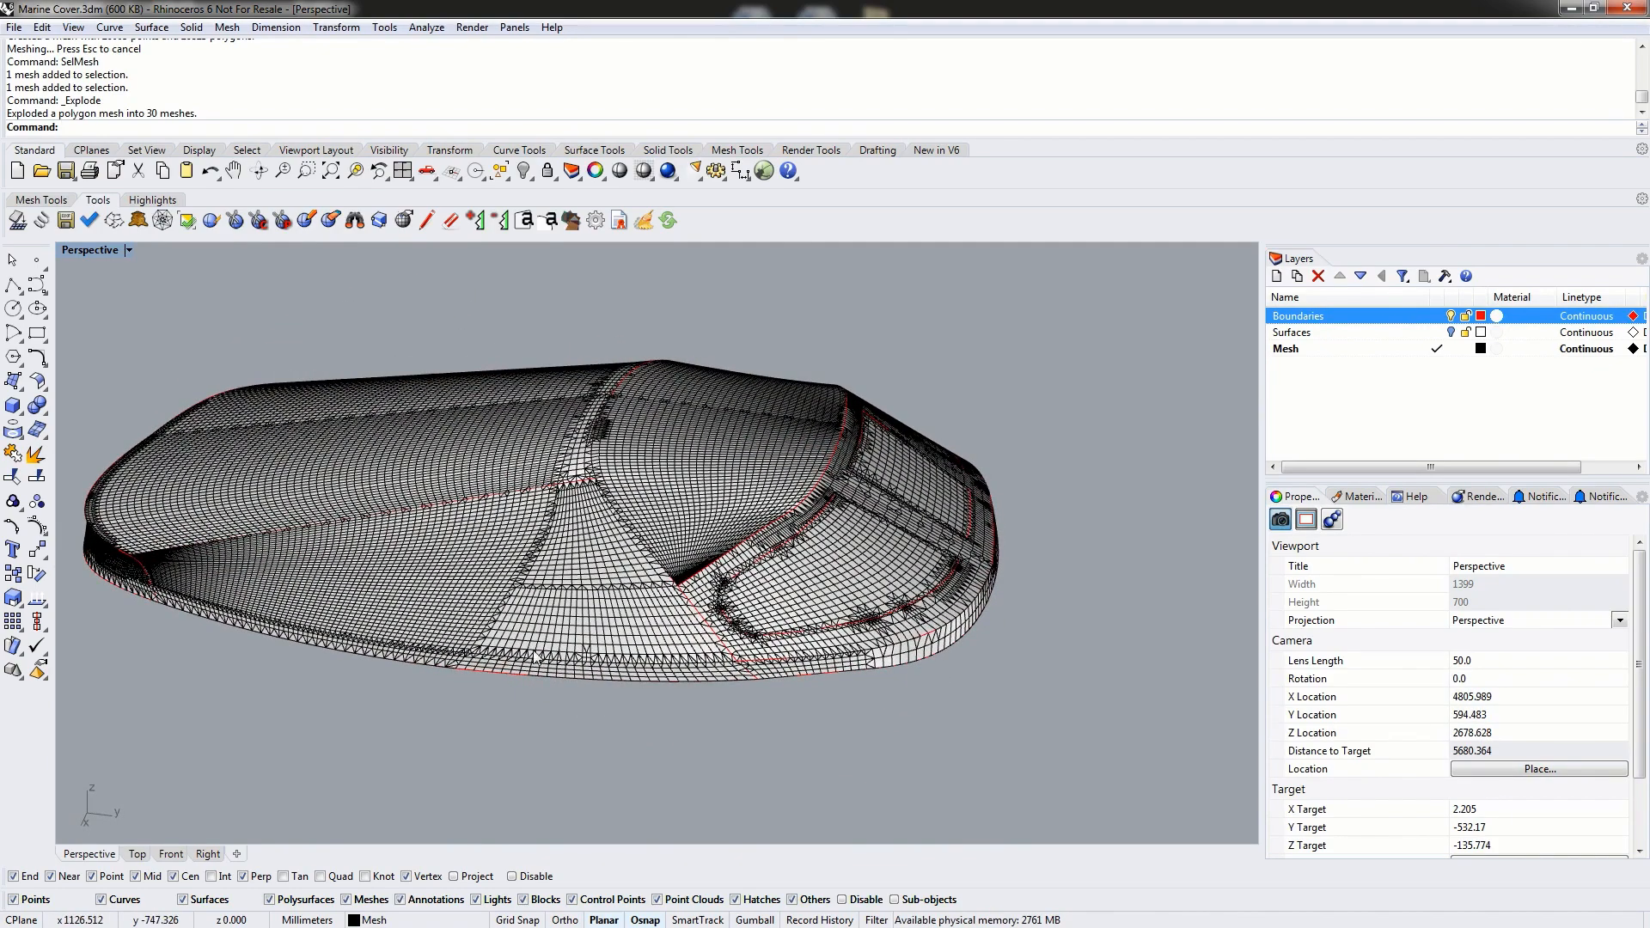
right_drag(471, 490, 641, 550)
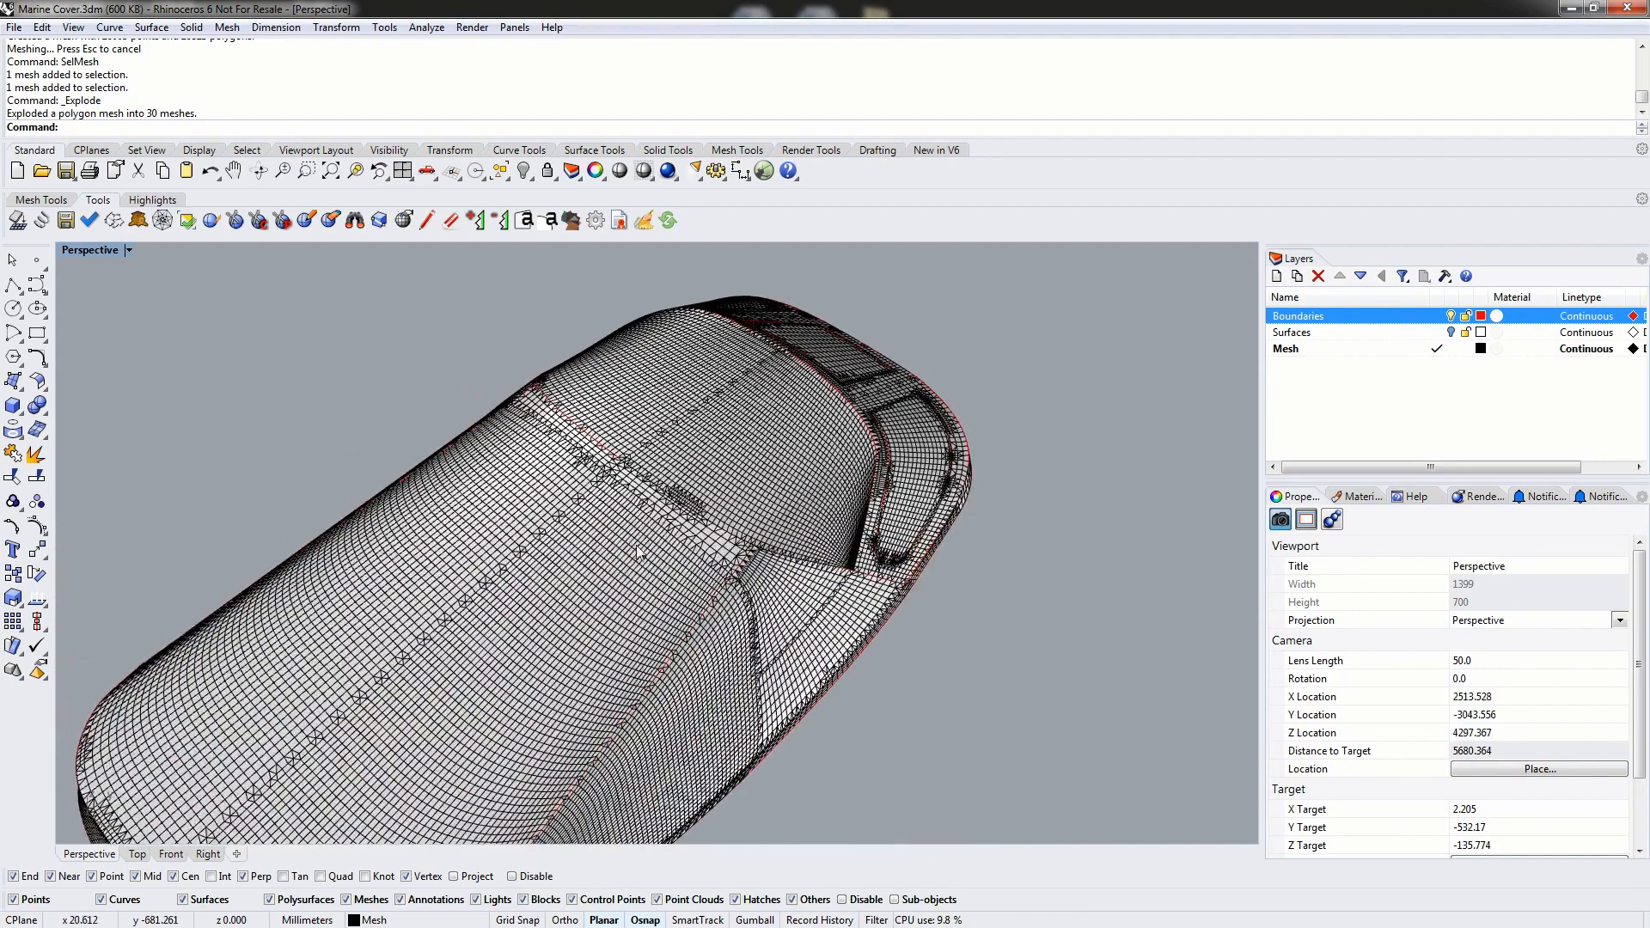
right_drag(721, 596, 590, 632)
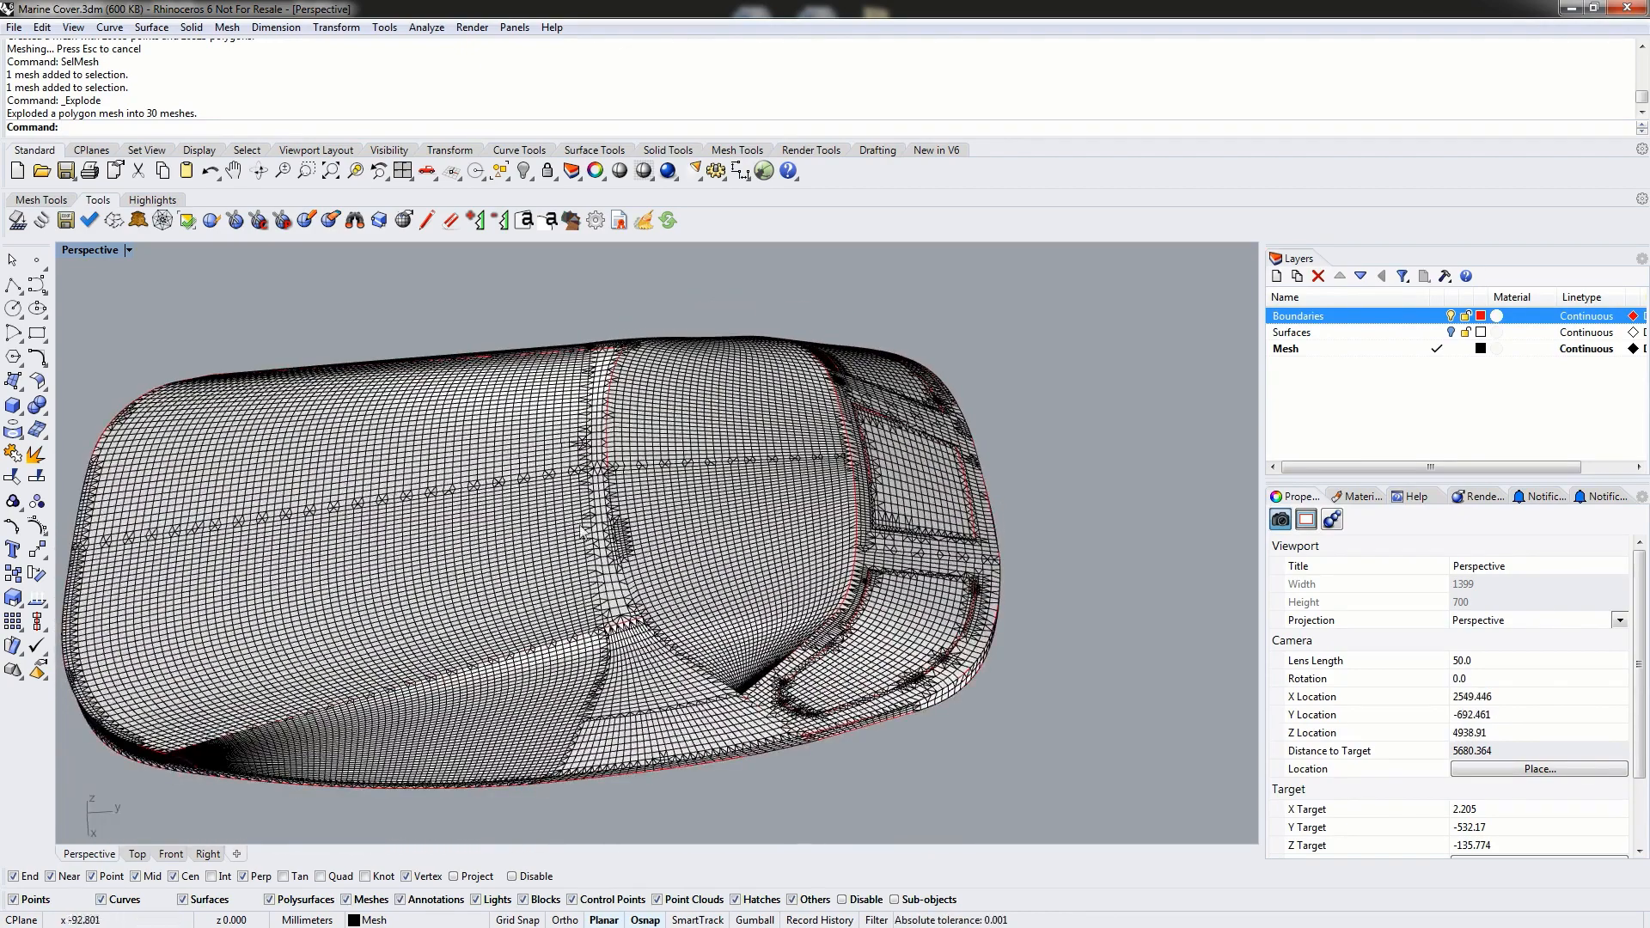
- Join the two narrow cross-band meshes and the two large top meshes beside them into one panel mesh
click(602, 550)
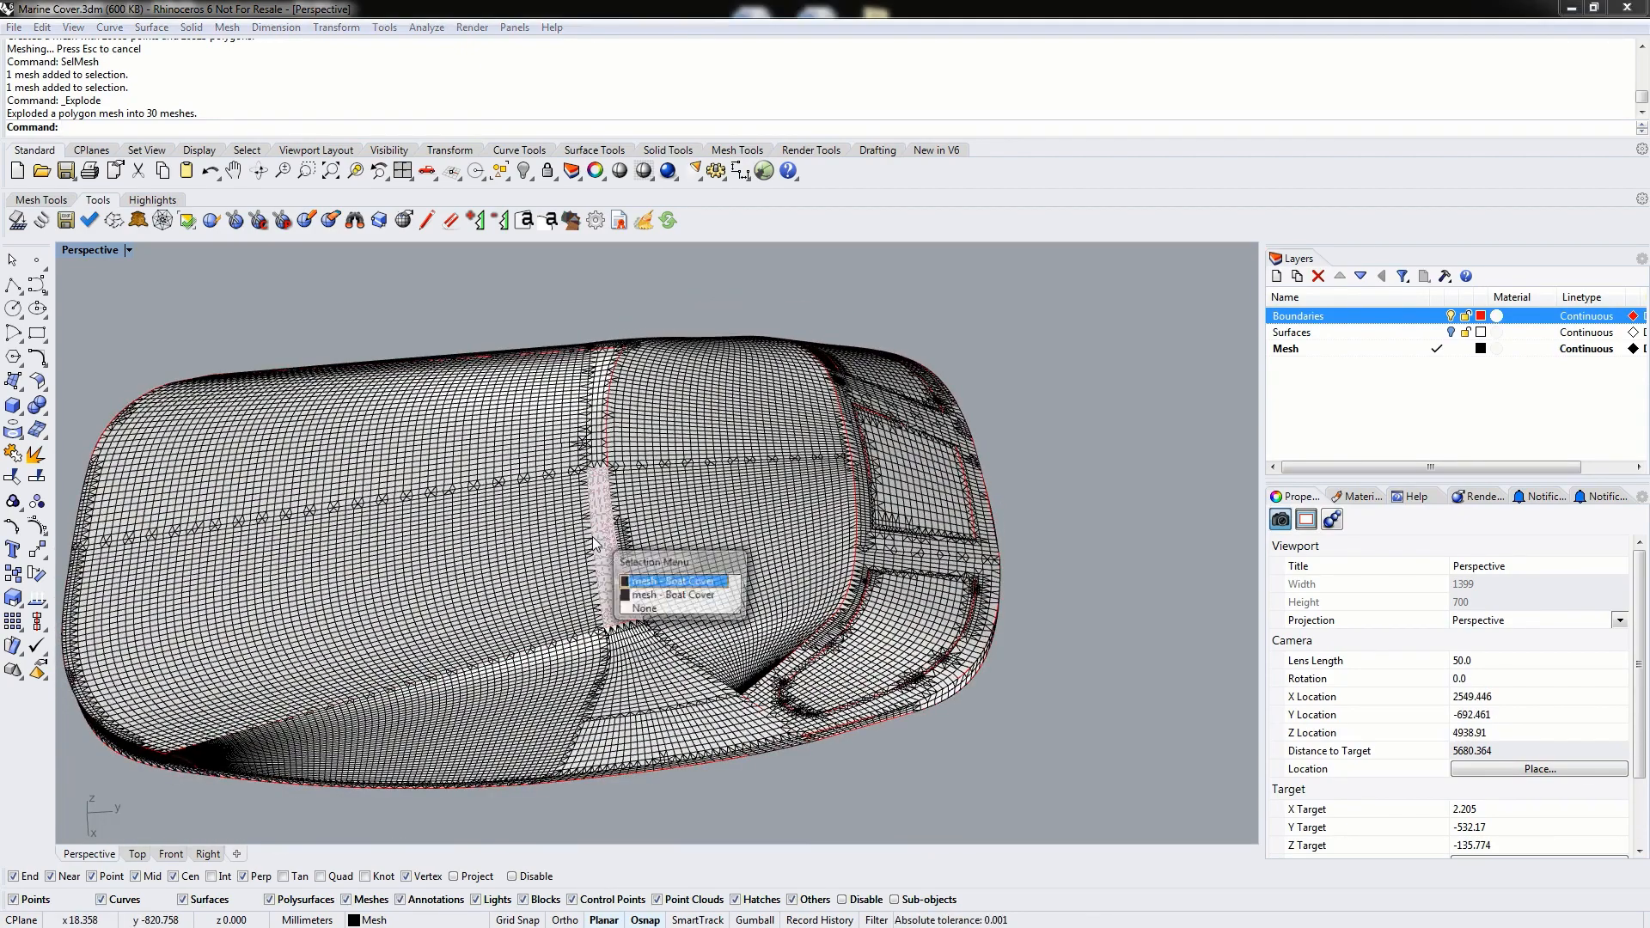
click(645, 589)
shift+click(602, 434)
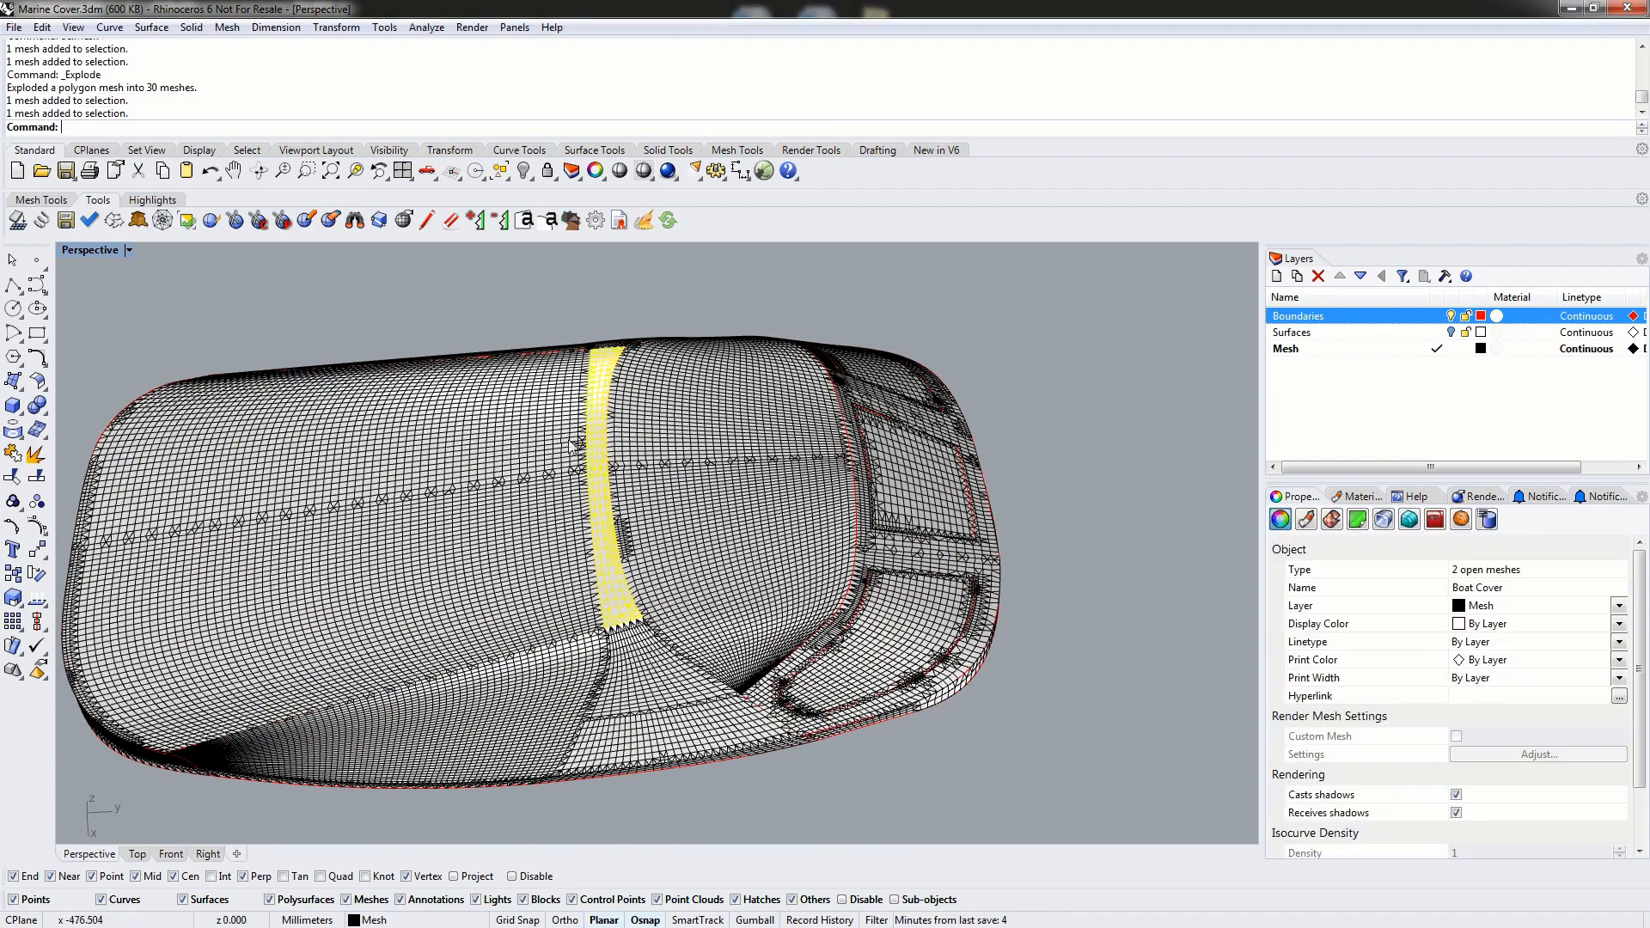
shift+click(481, 464)
shift+click(366, 656)
right_drag(366, 656, 507, 522)
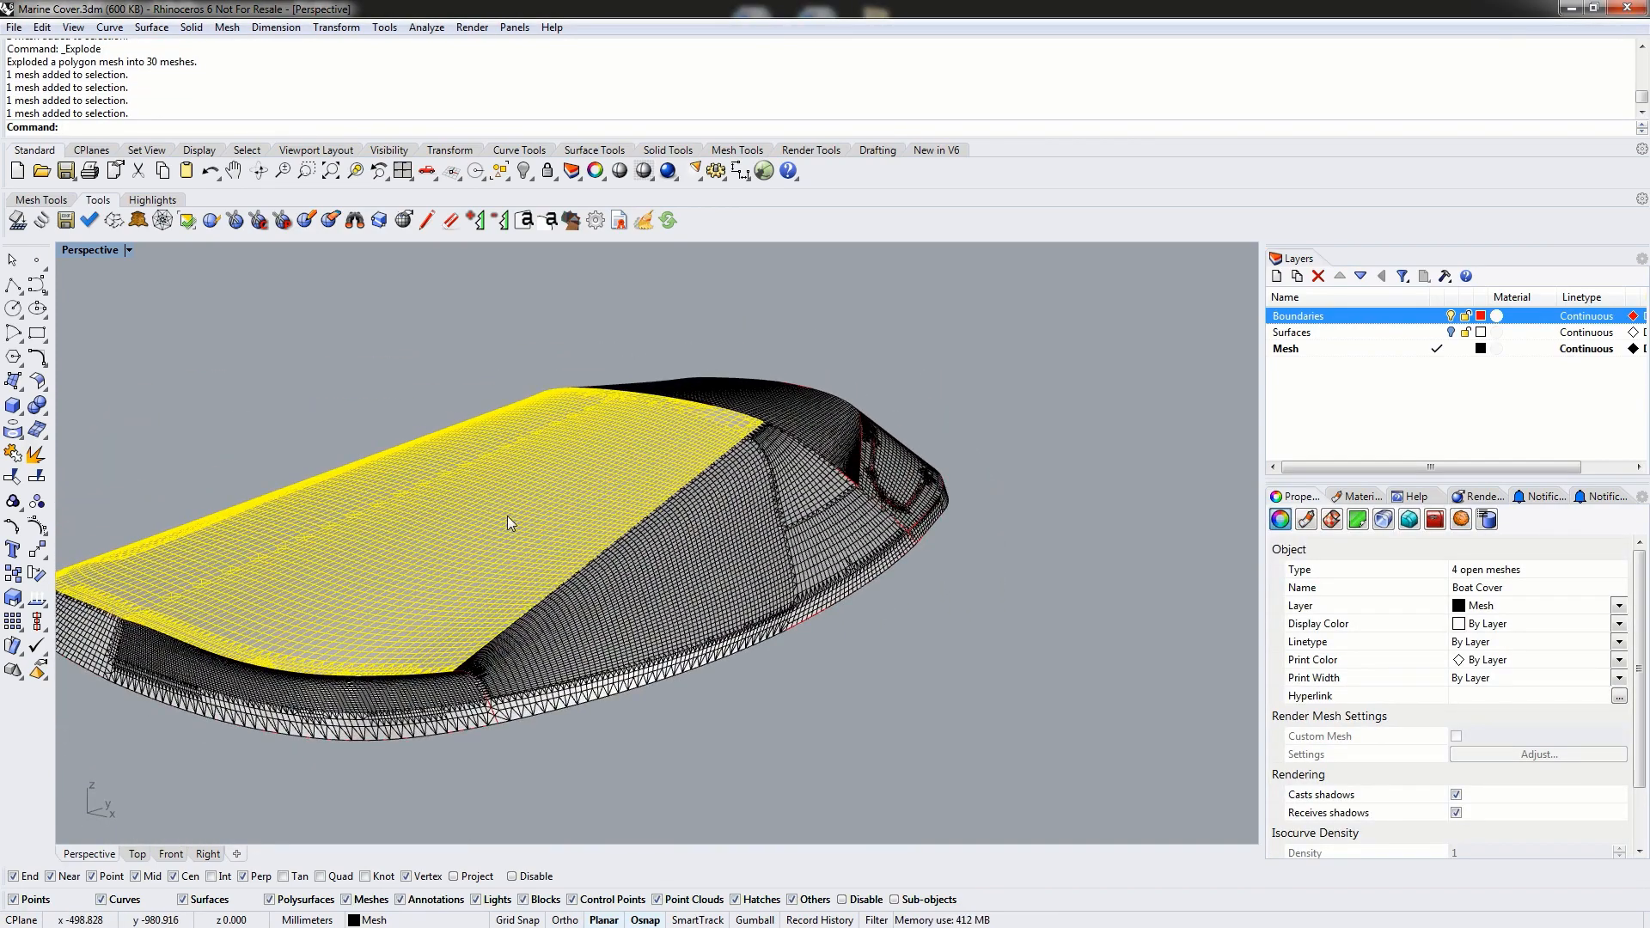
text(join)
key(Return)
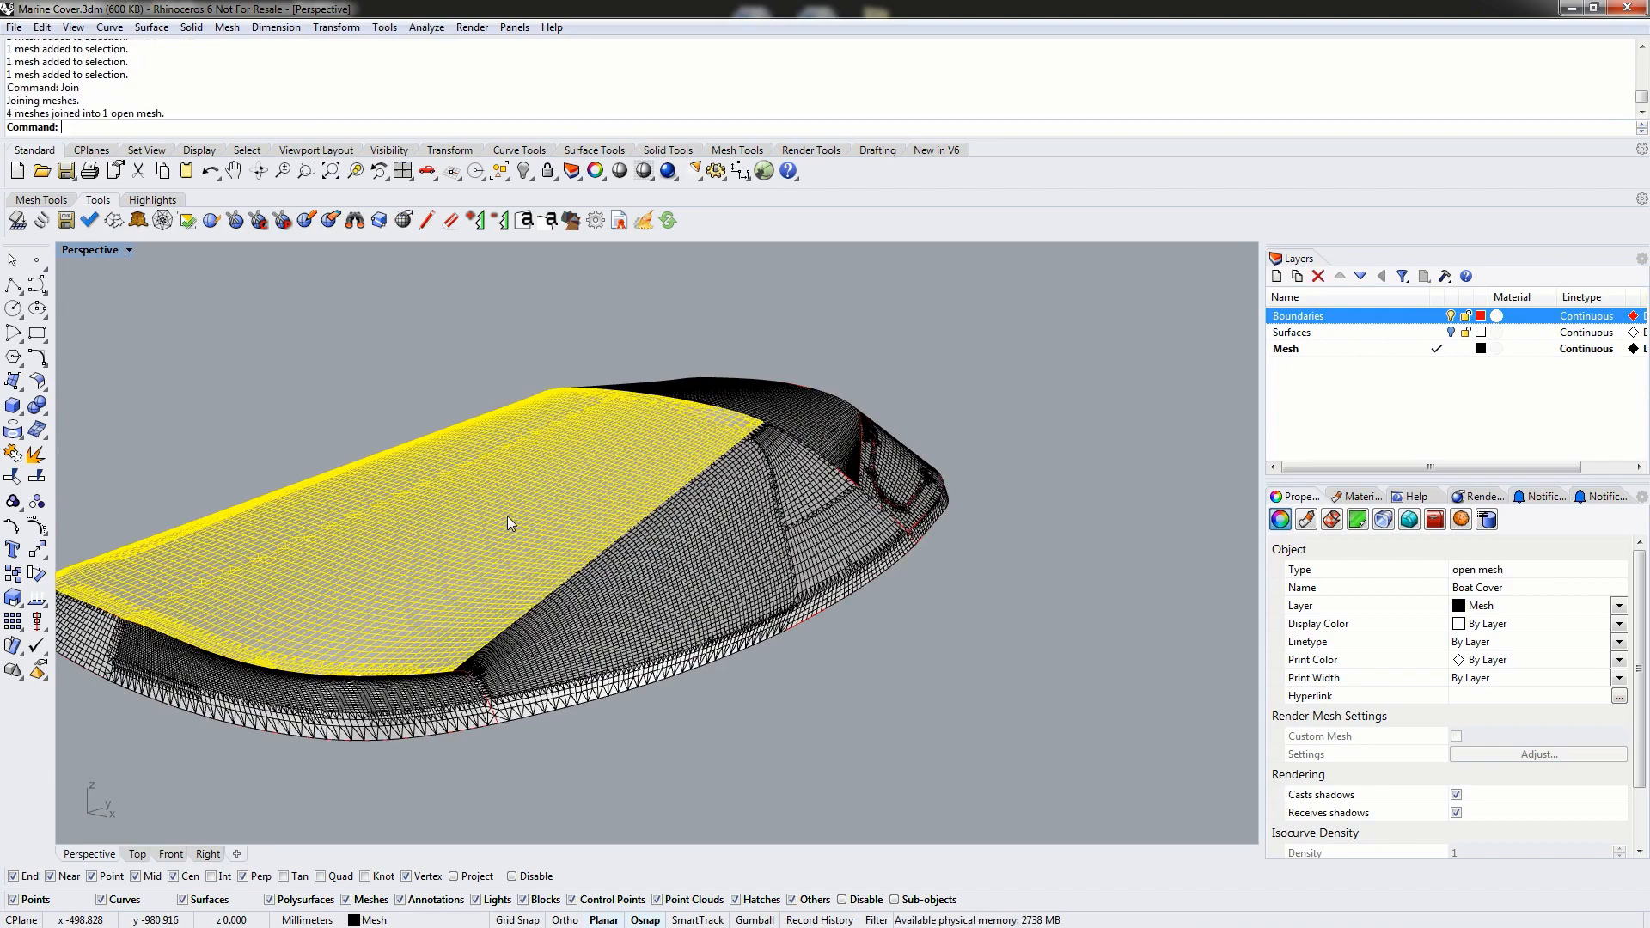
- Join the five meshes of the side panel, including the triangular pieces and lower edge strips, into one mesh
click(354, 378)
right_drag(742, 509, 564, 493)
click(634, 516)
shift+click(703, 538)
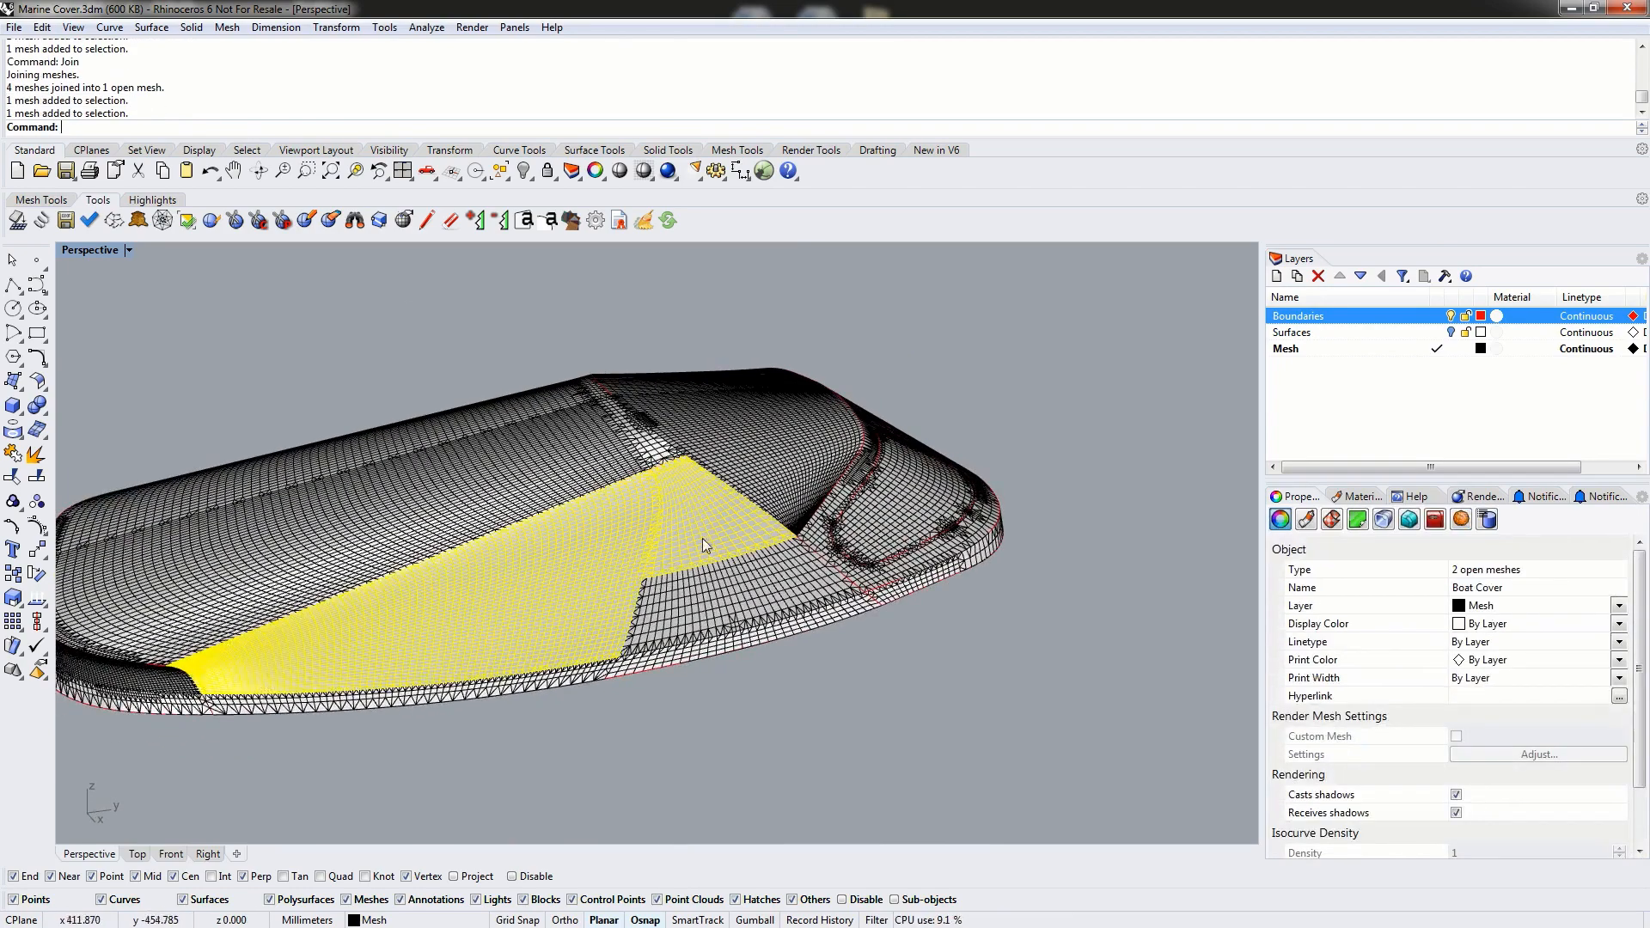
shift+click(714, 591)
shift+click(733, 633)
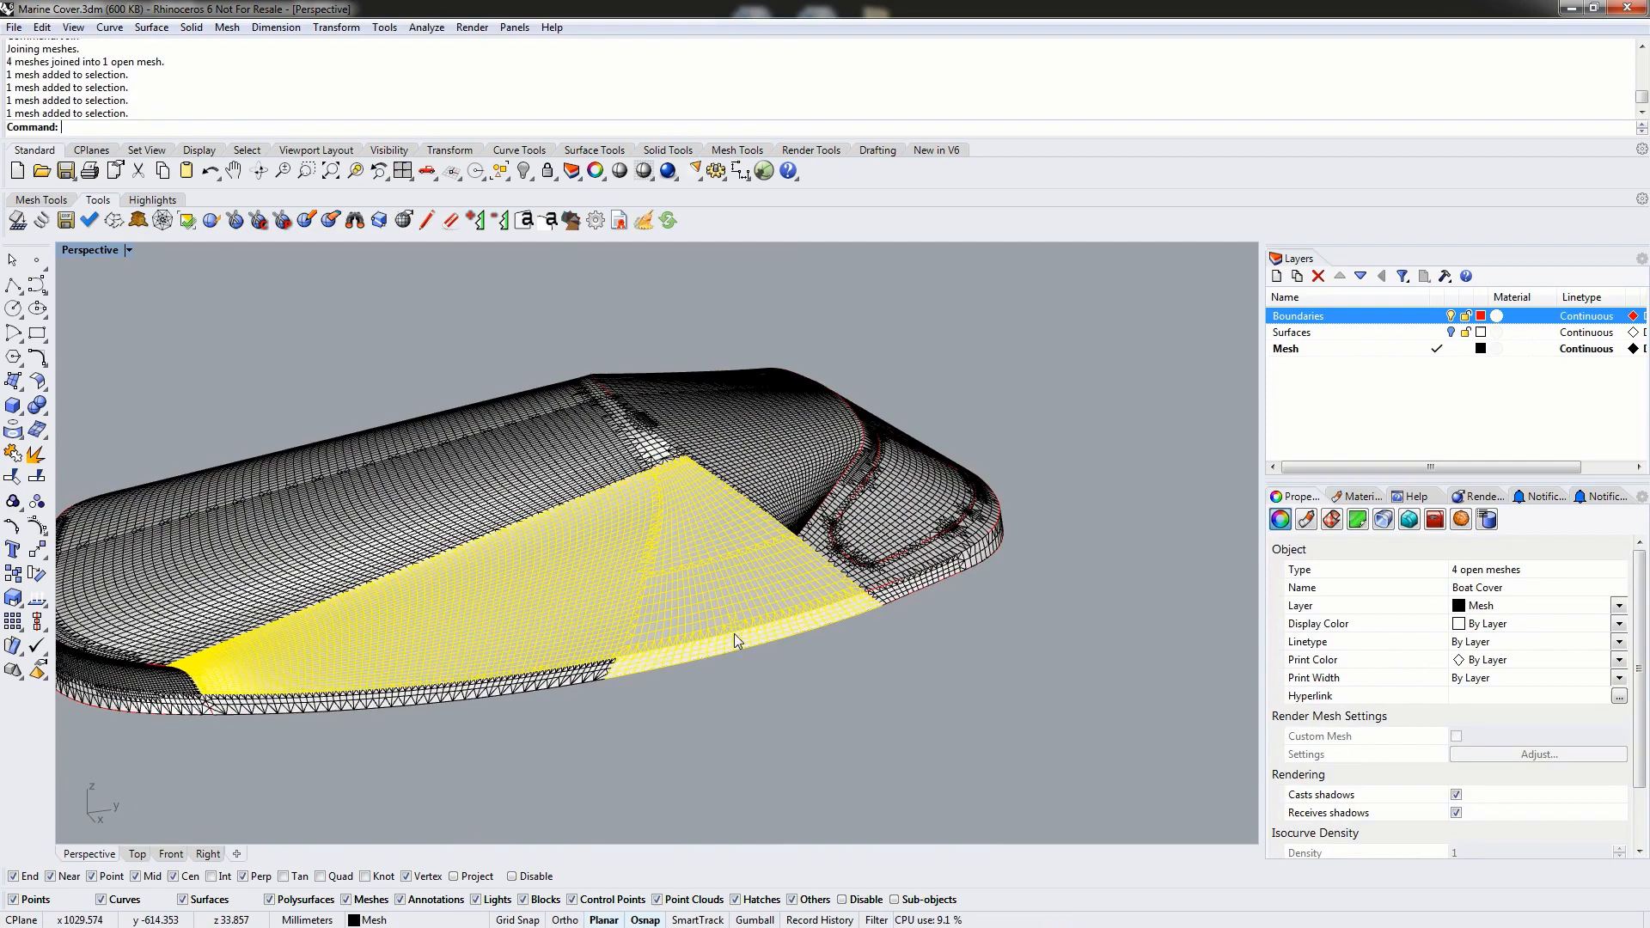
shift+click(602, 668)
text(Join)
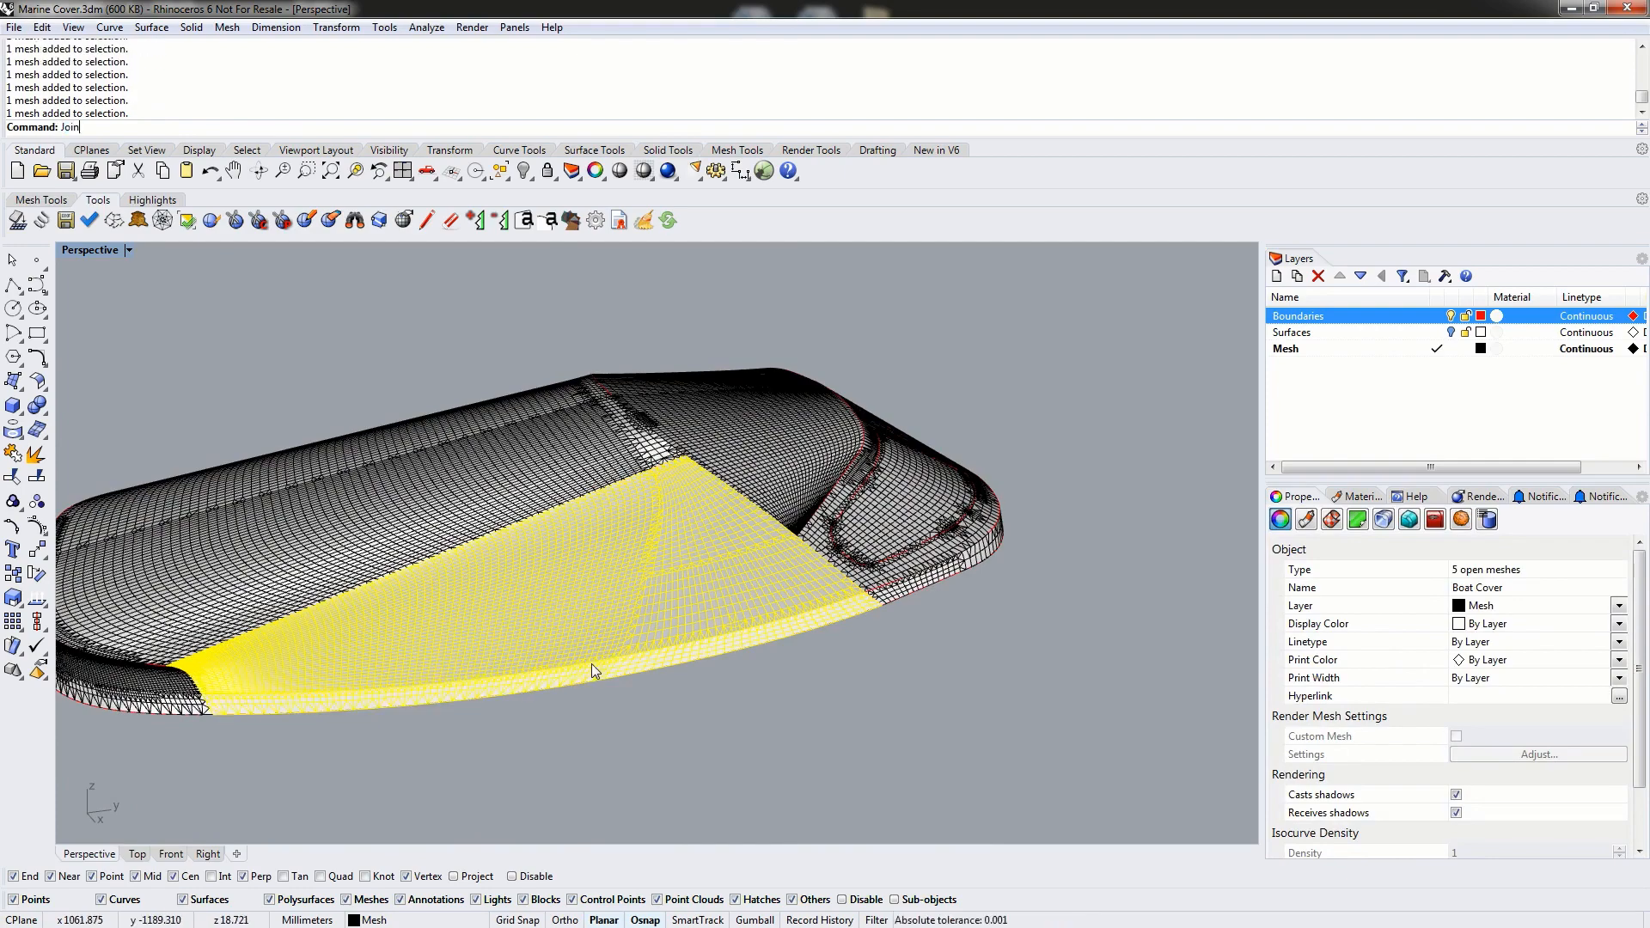
key(Return)
- Join the three meshes of the end panel below the large top panel into one mesh
right_drag(267, 549, 242, 700)
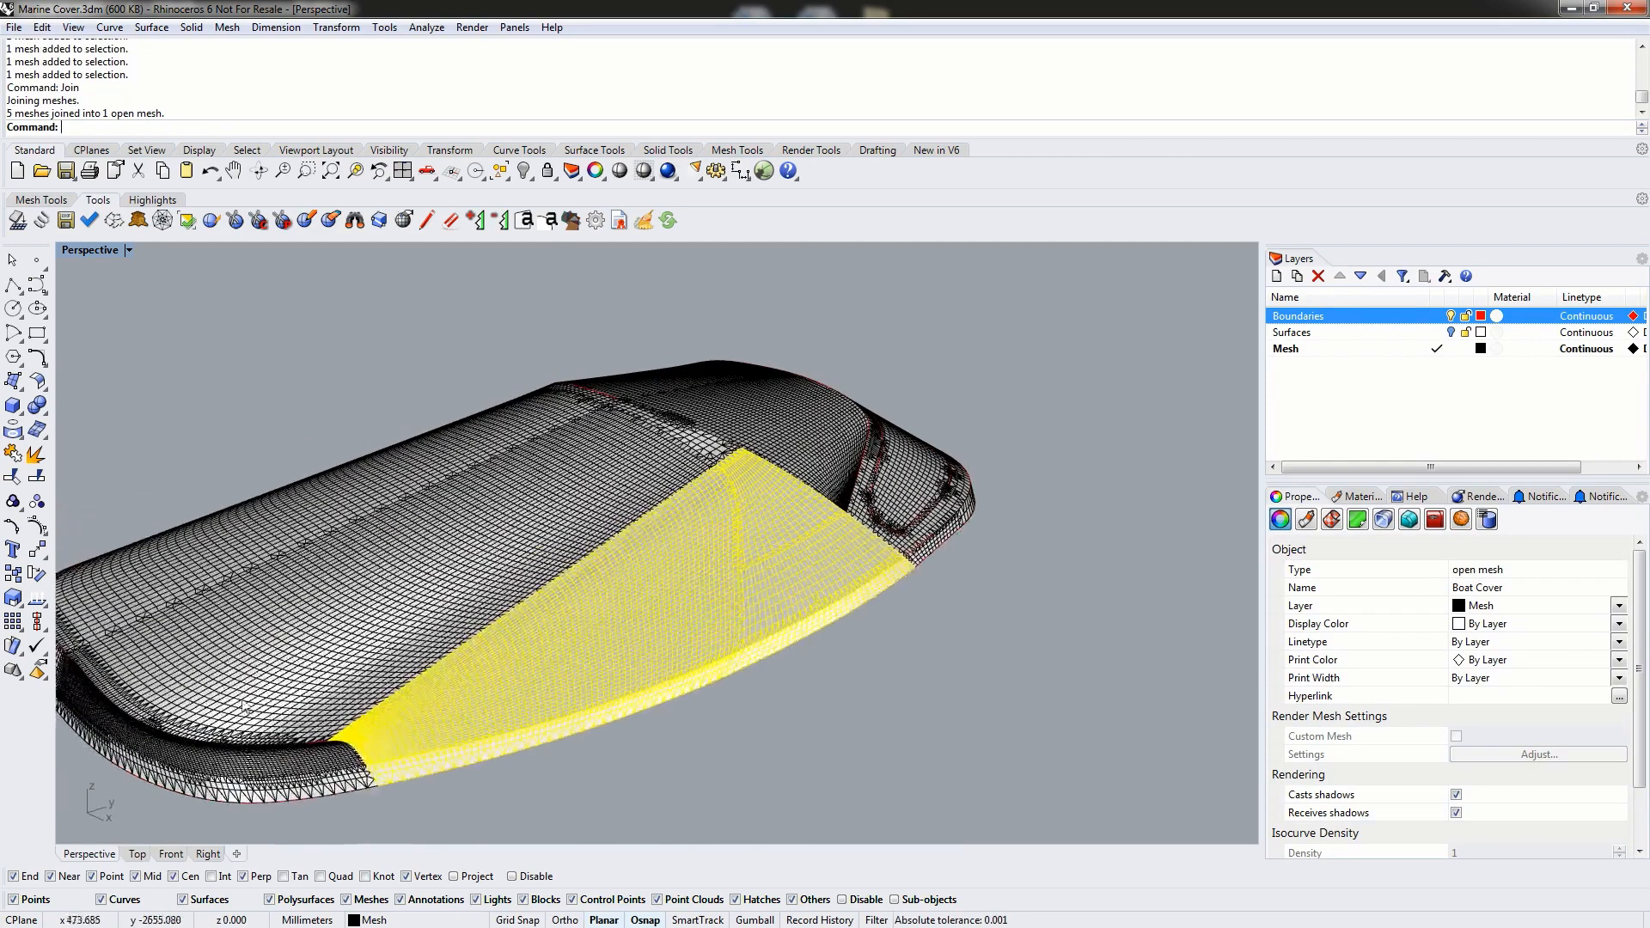
click(268, 771)
shift+click(277, 788)
right_drag(225, 774, 318, 675)
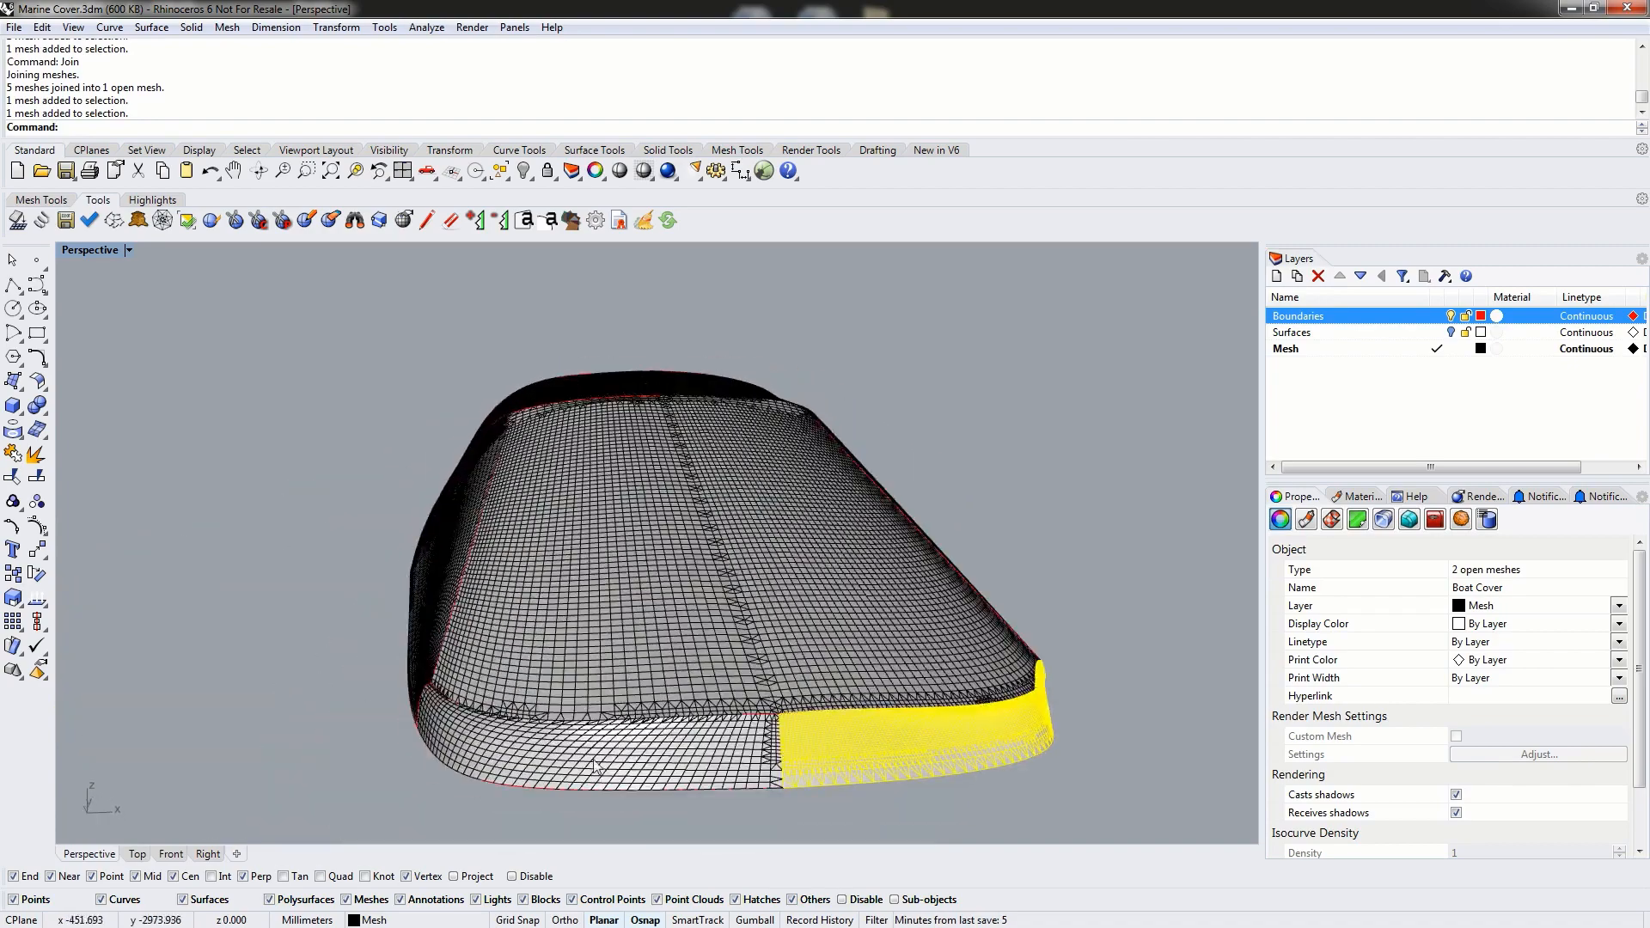
shift+click(620, 753)
text(Join)
key(Return)
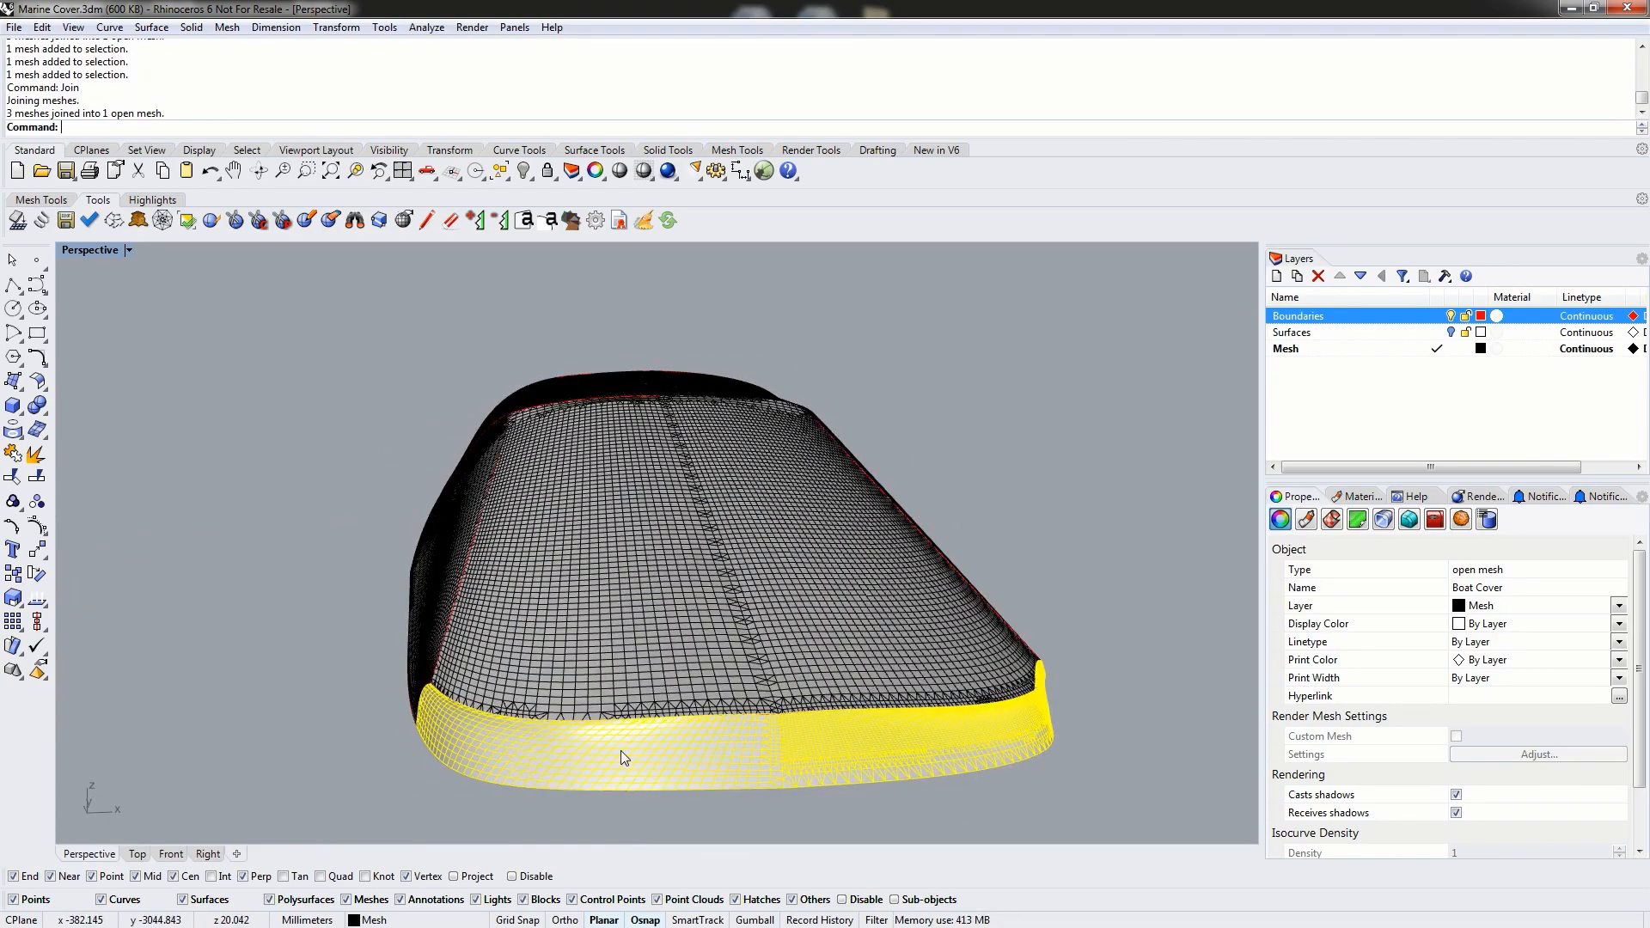
- Join the five meshes of the opposite side panel, including its triangular pieces and lower edge strips, into one mesh
right_drag(524, 652, 662, 660)
click(675, 579)
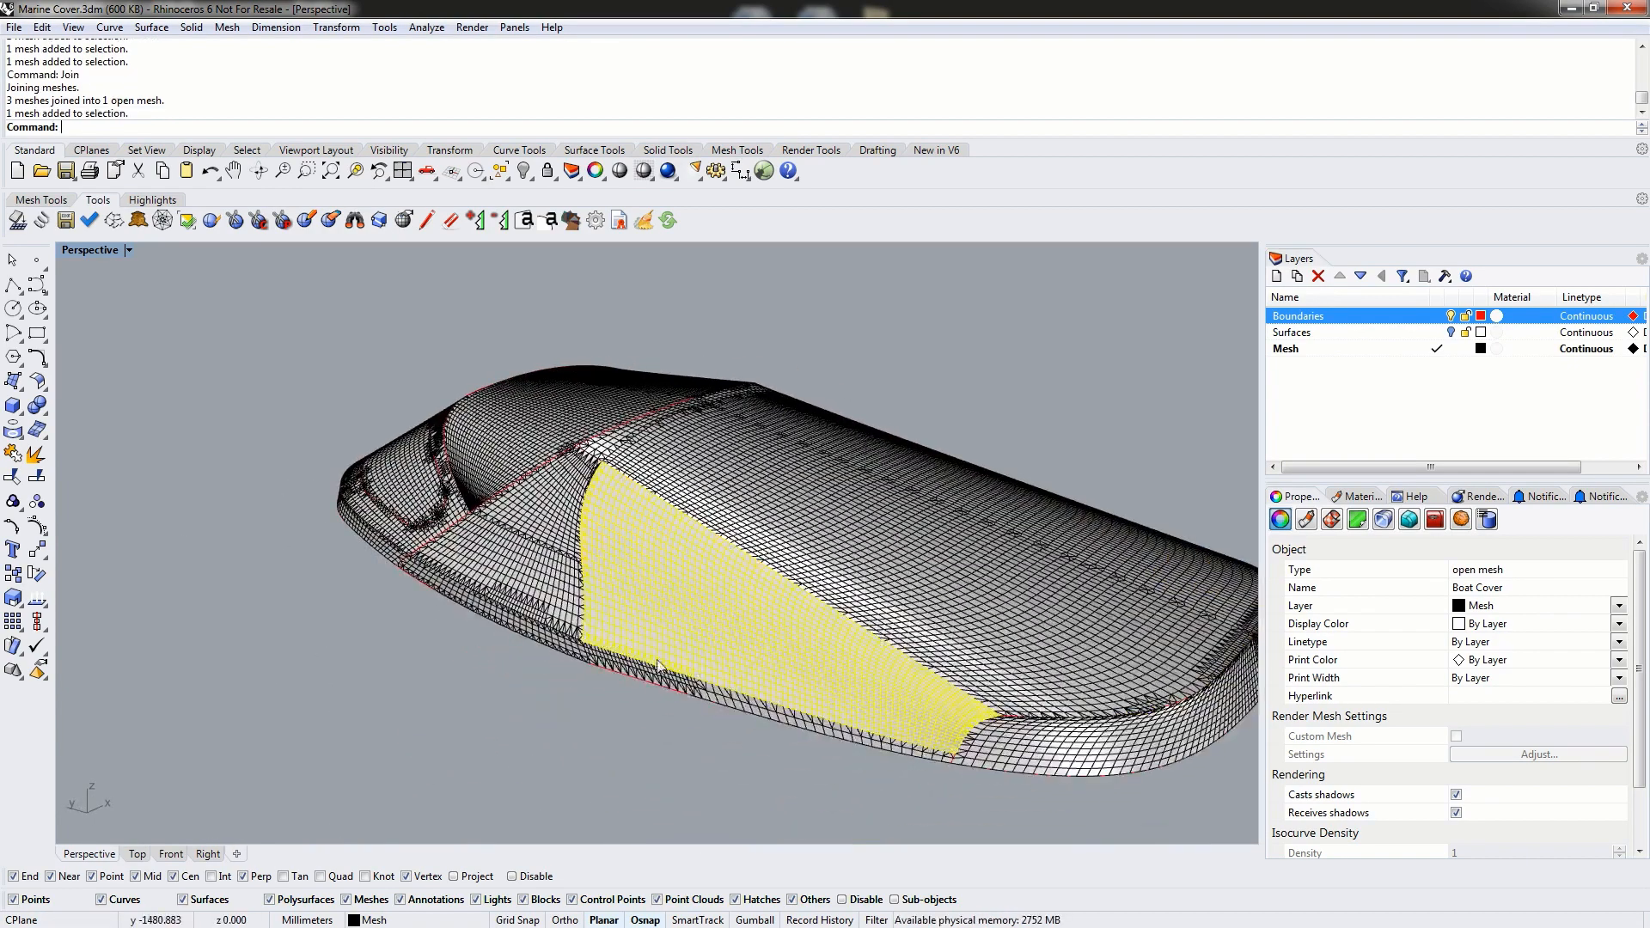
shift+click(672, 682)
shift+click(569, 651)
shift+click(560, 611)
shift+click(555, 529)
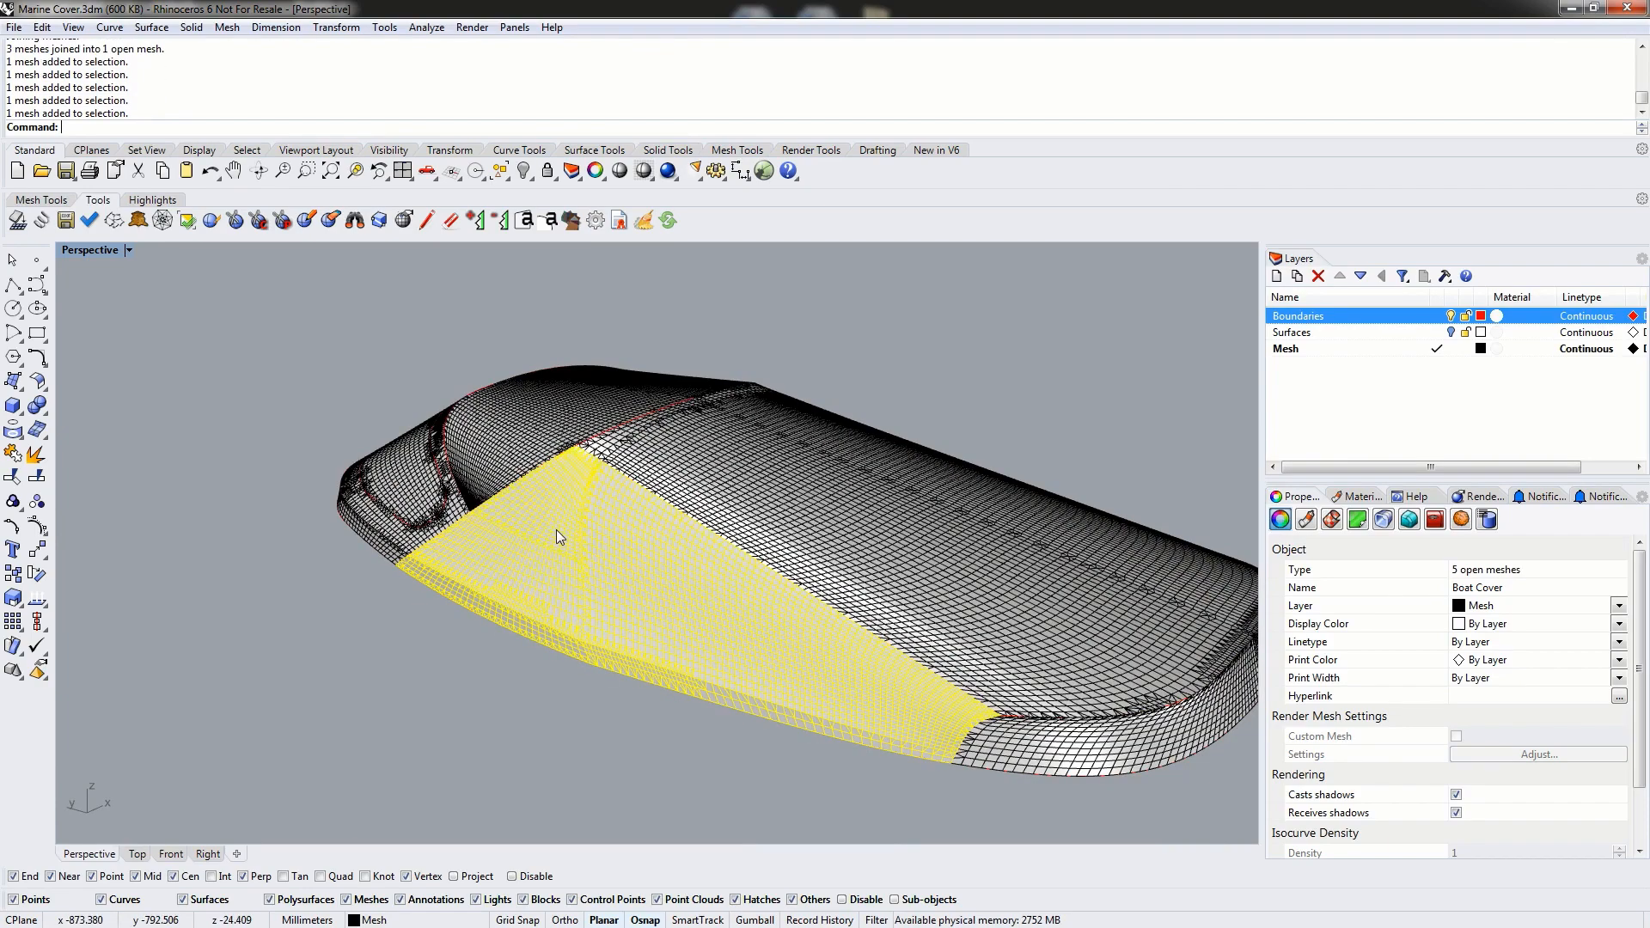
text(Join)
key(Return)
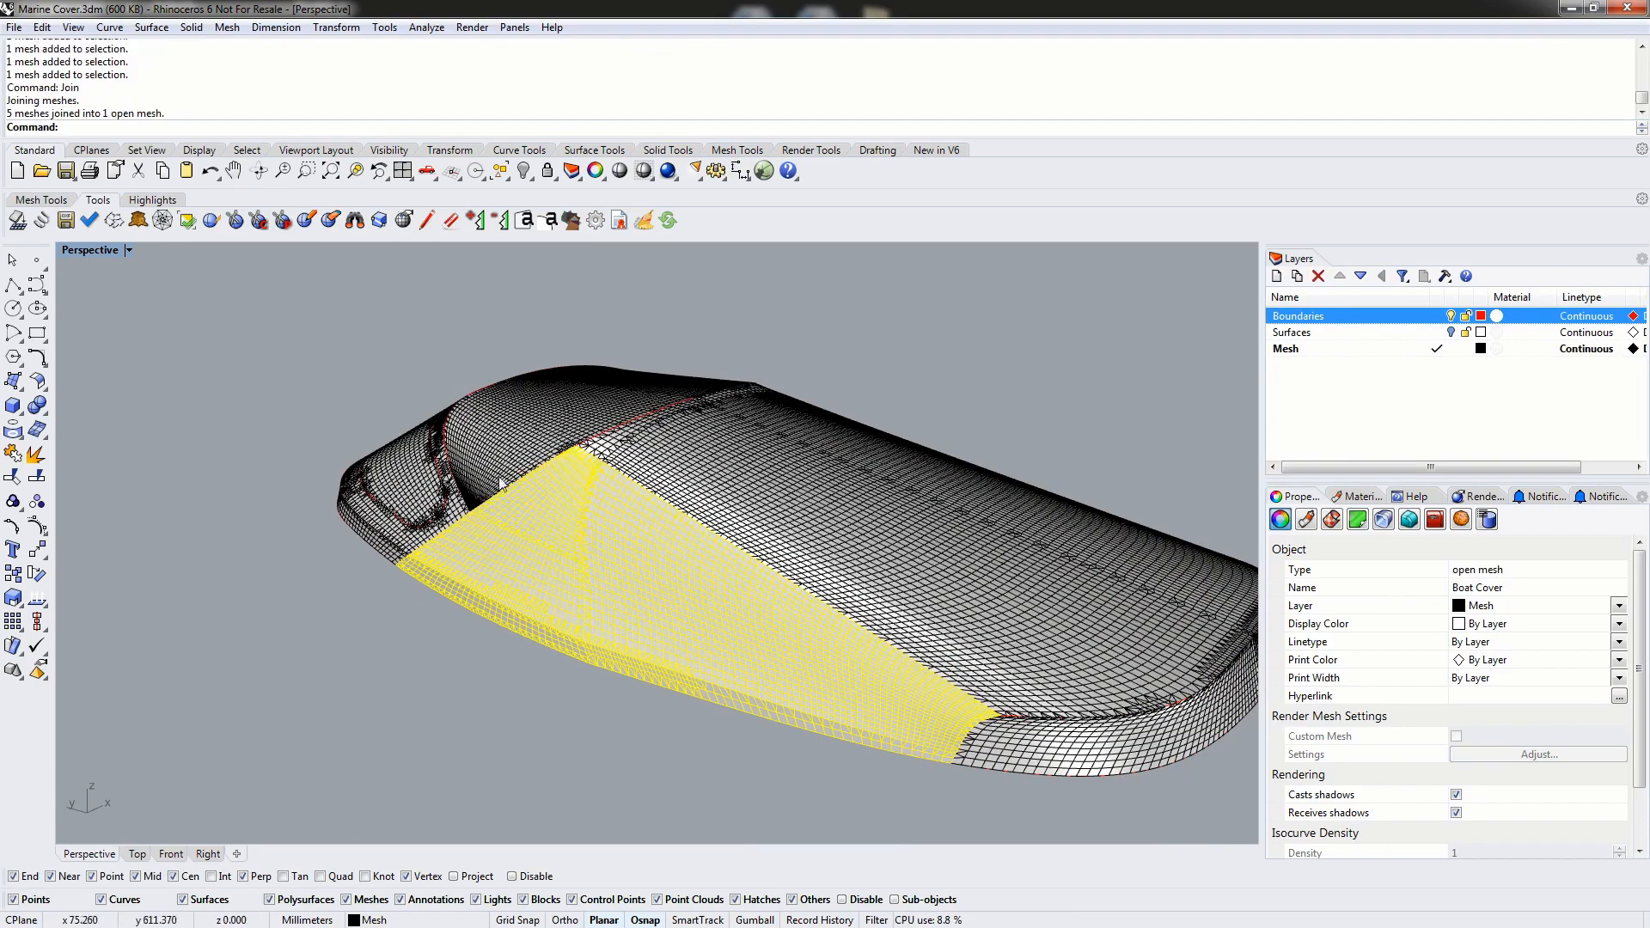
- Join the two halves of the curved top panel between the windshield and the large top panel into one mesh
right_drag(555, 529, 578, 521)
click(578, 521)
shift+click(623, 424)
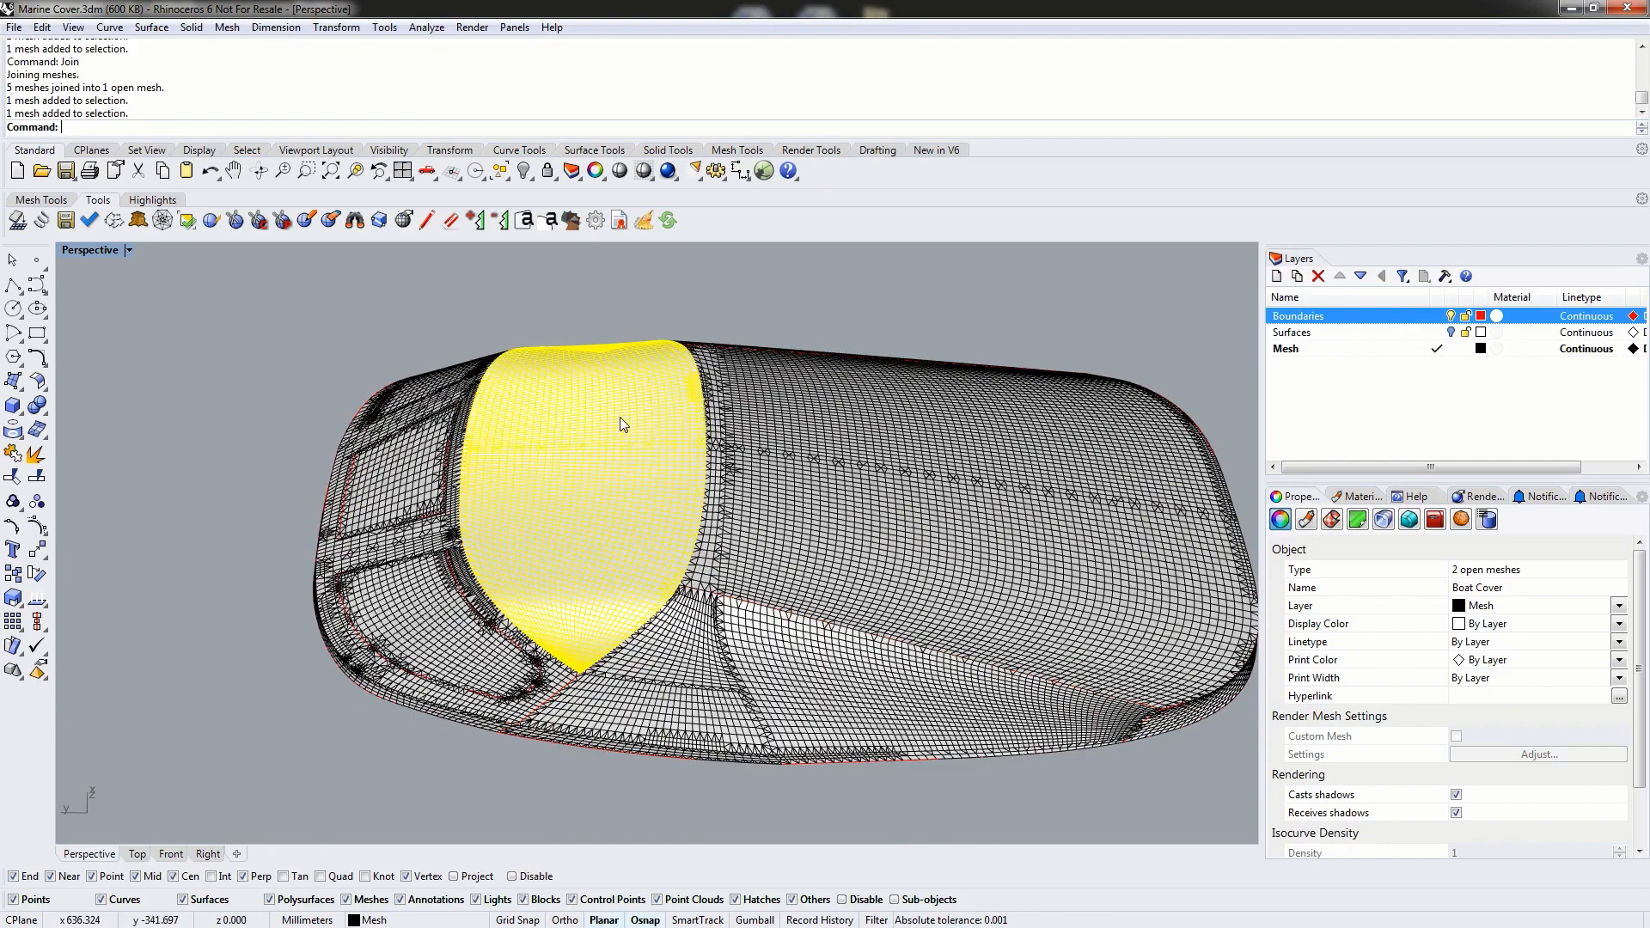
key(Return)
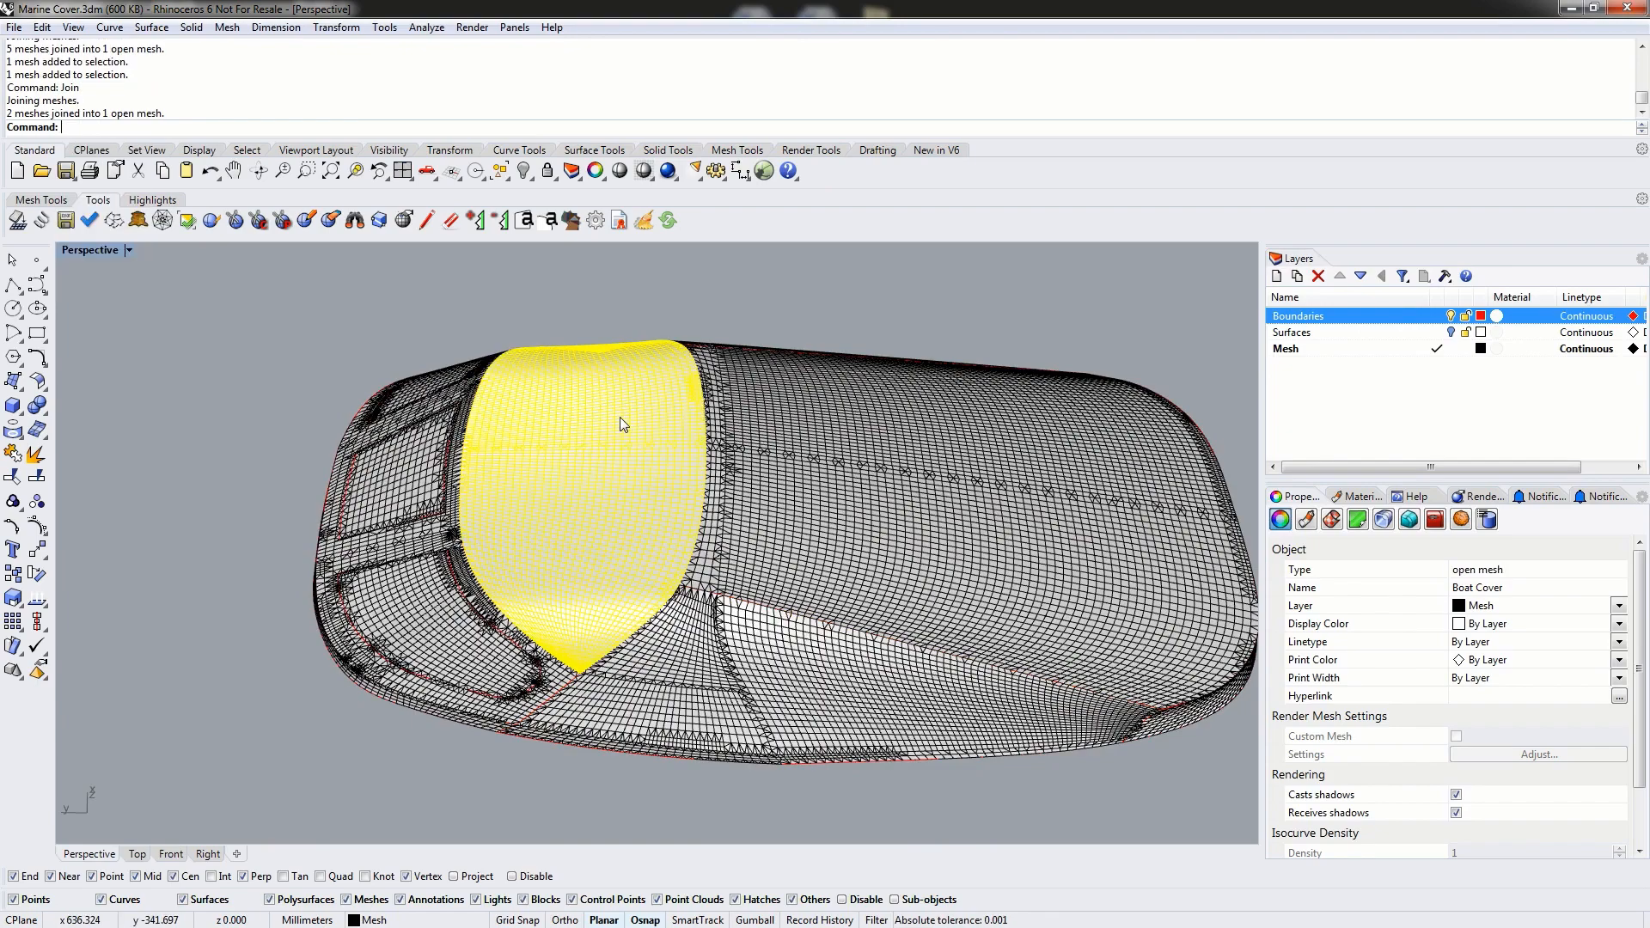
- Join the six windshield meshes, including the window areas and their surrounding frames, into one panel mesh
right_drag(477, 575, 616, 531)
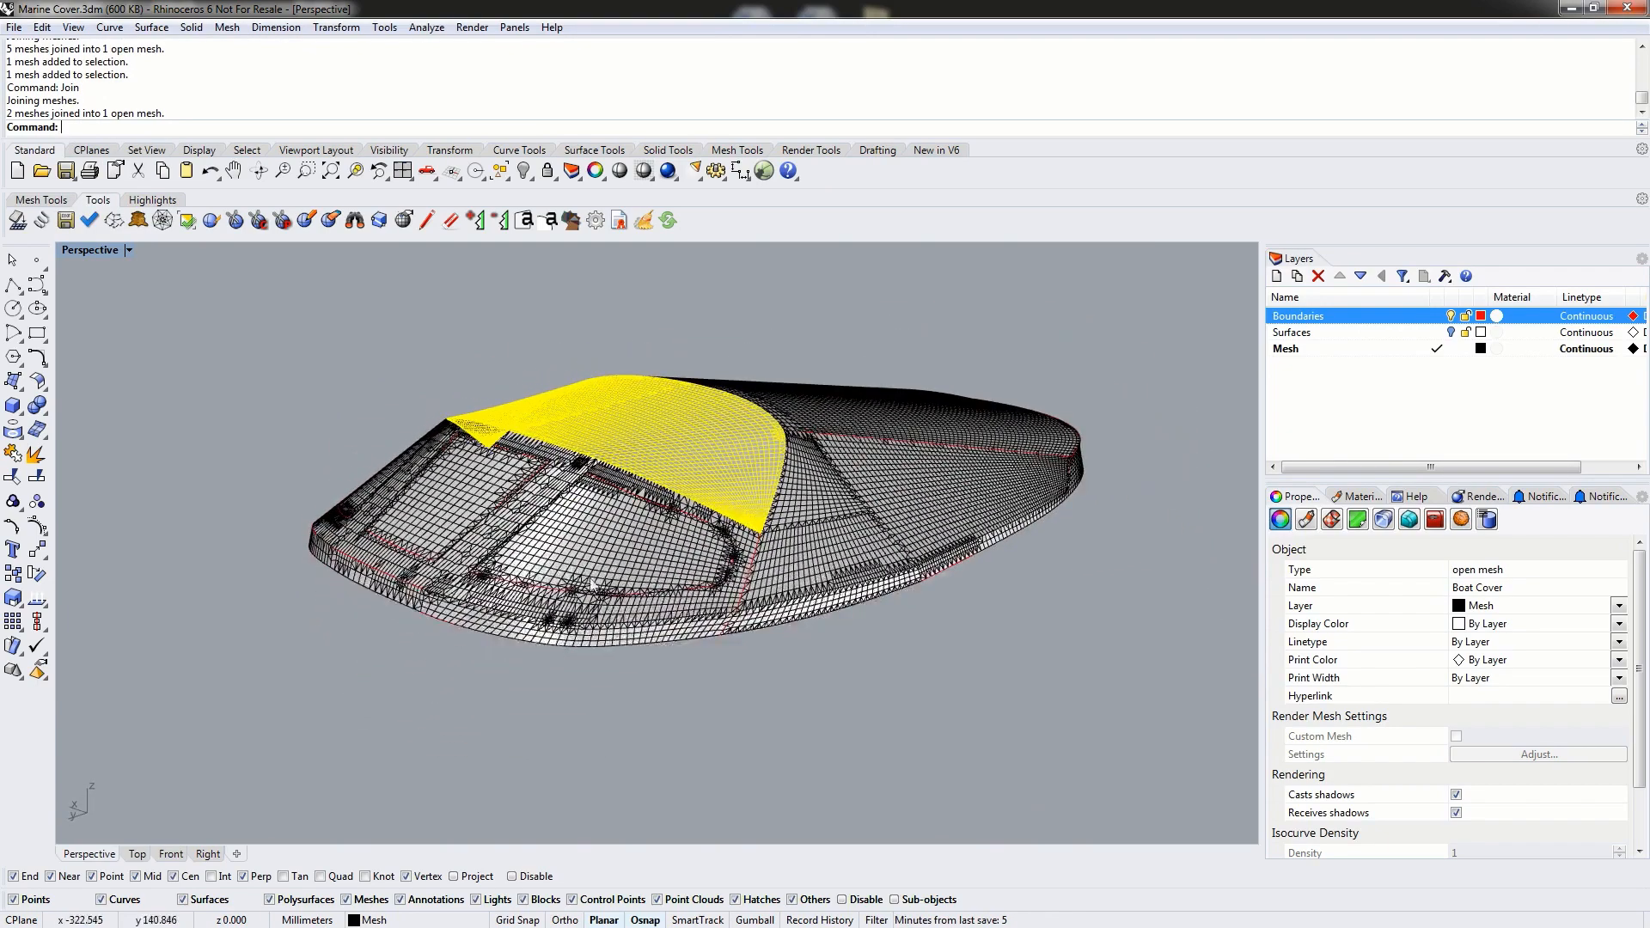
click(710, 608)
shift+click(648, 566)
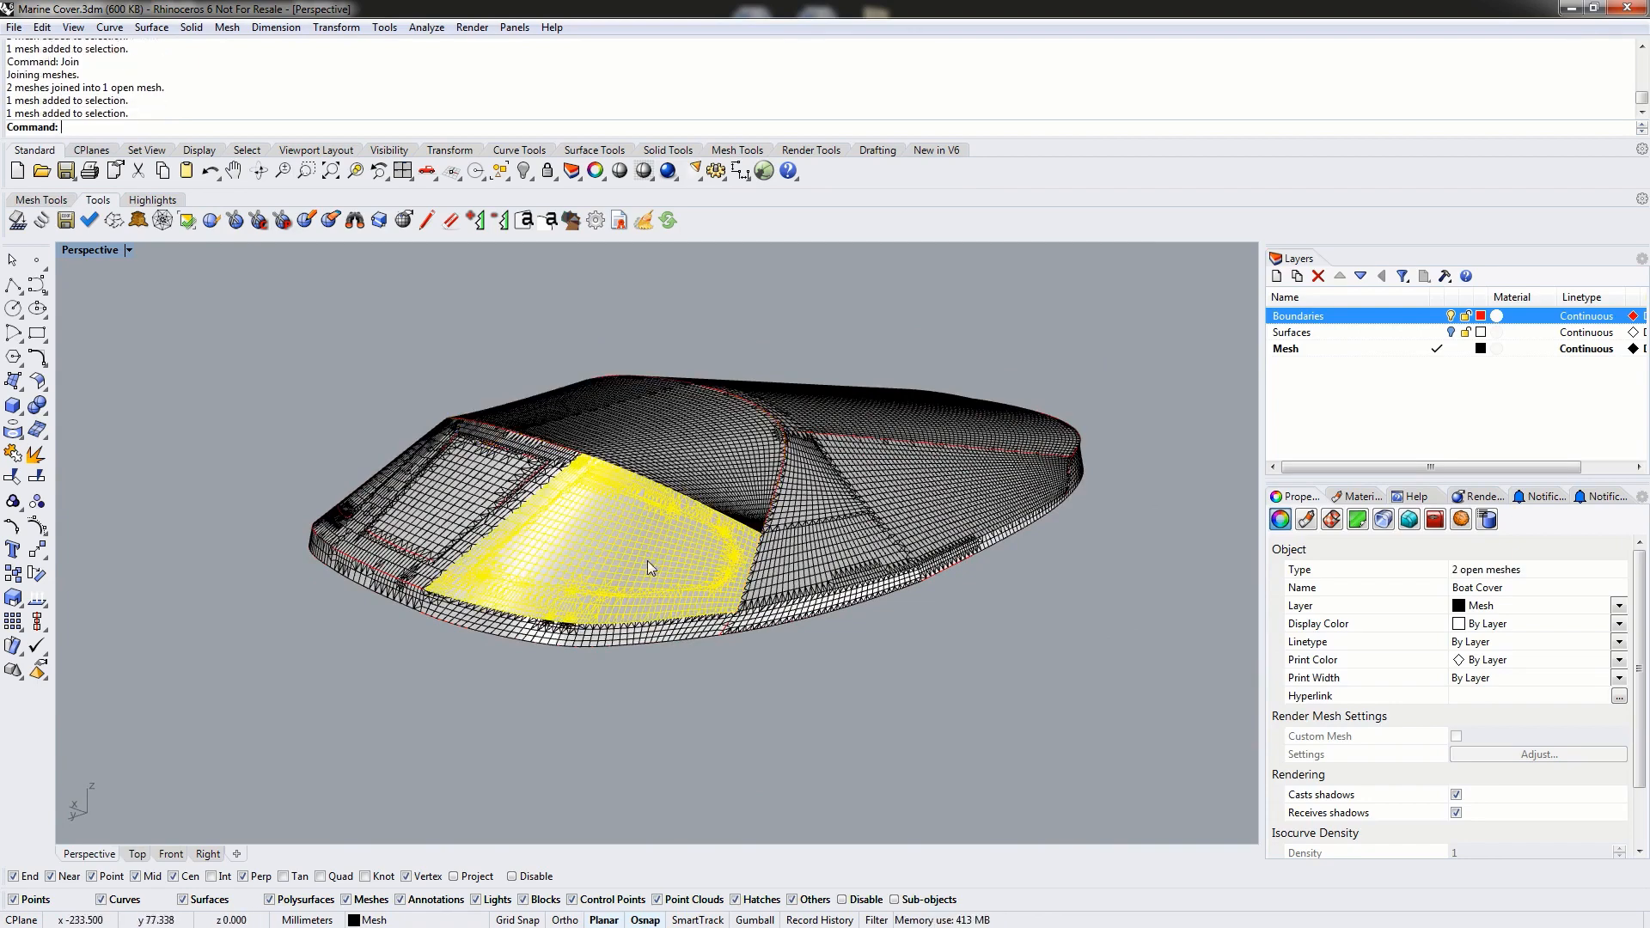
shift+click(460, 556)
shift+click(451, 494)
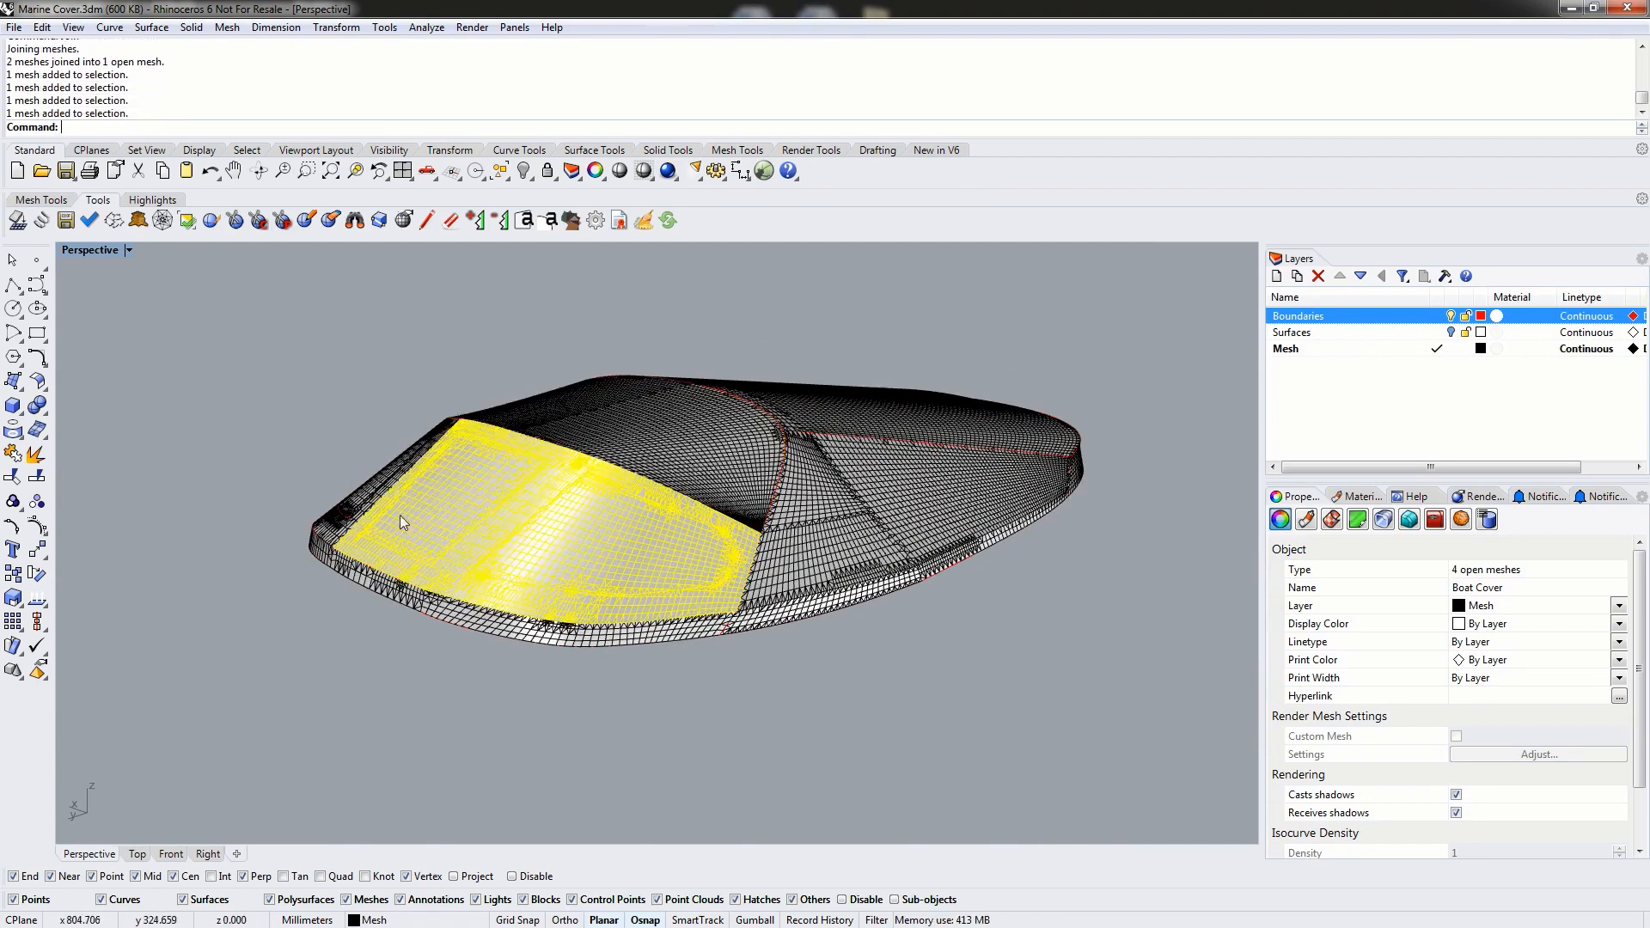
right_drag(400, 514, 562, 618)
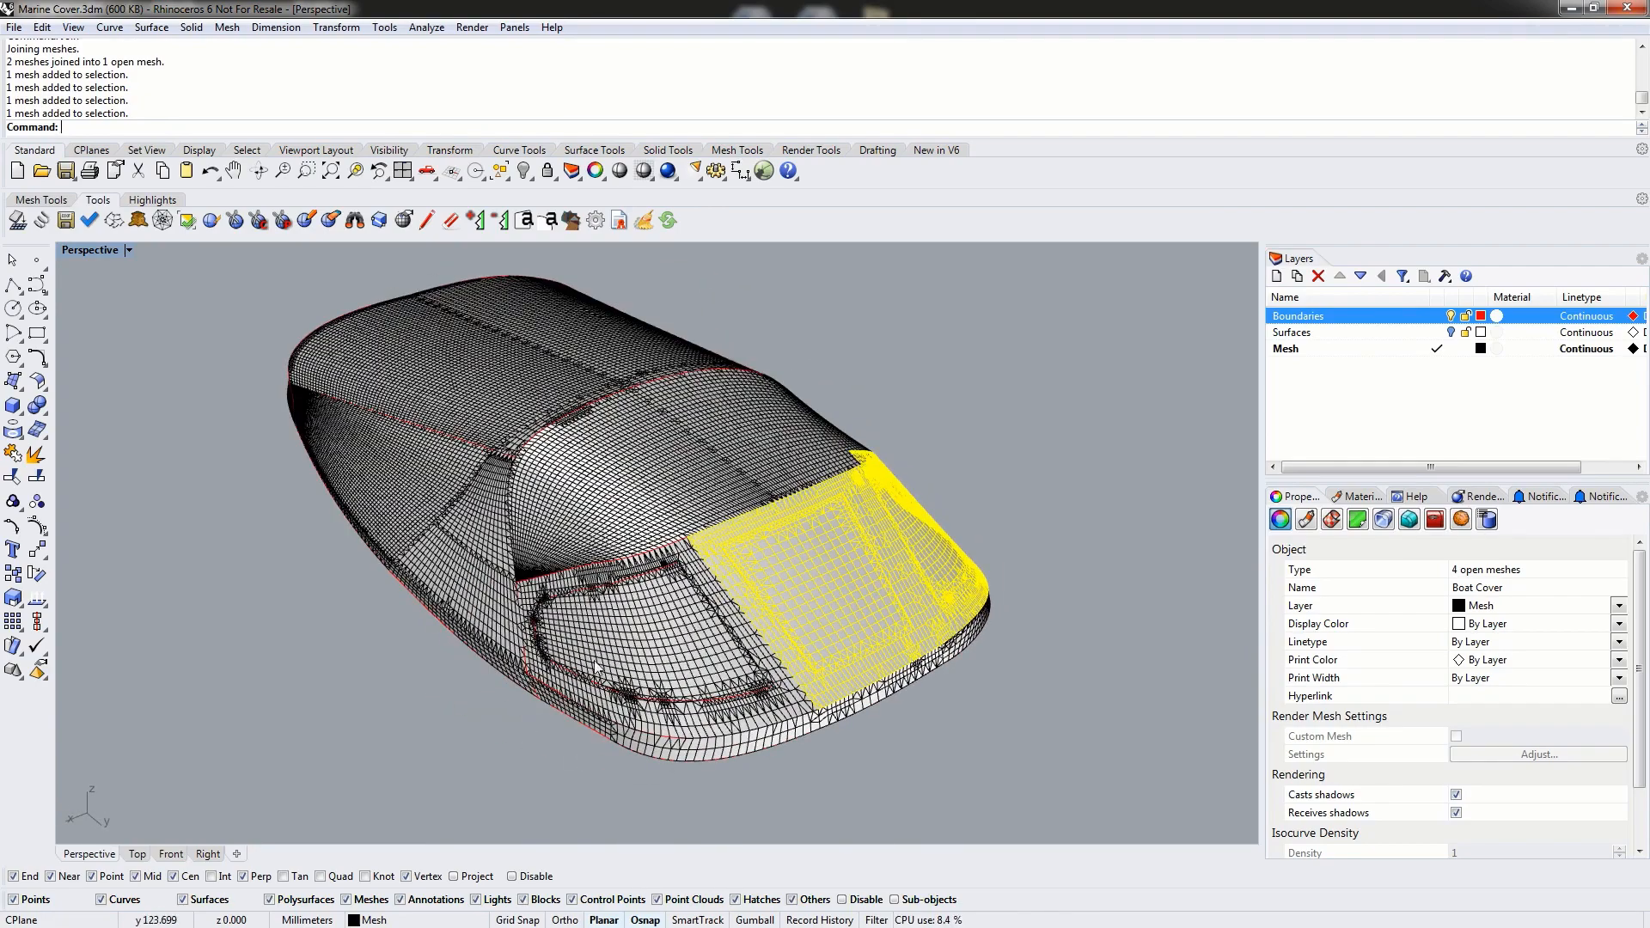
right_drag(761, 605, 657, 610)
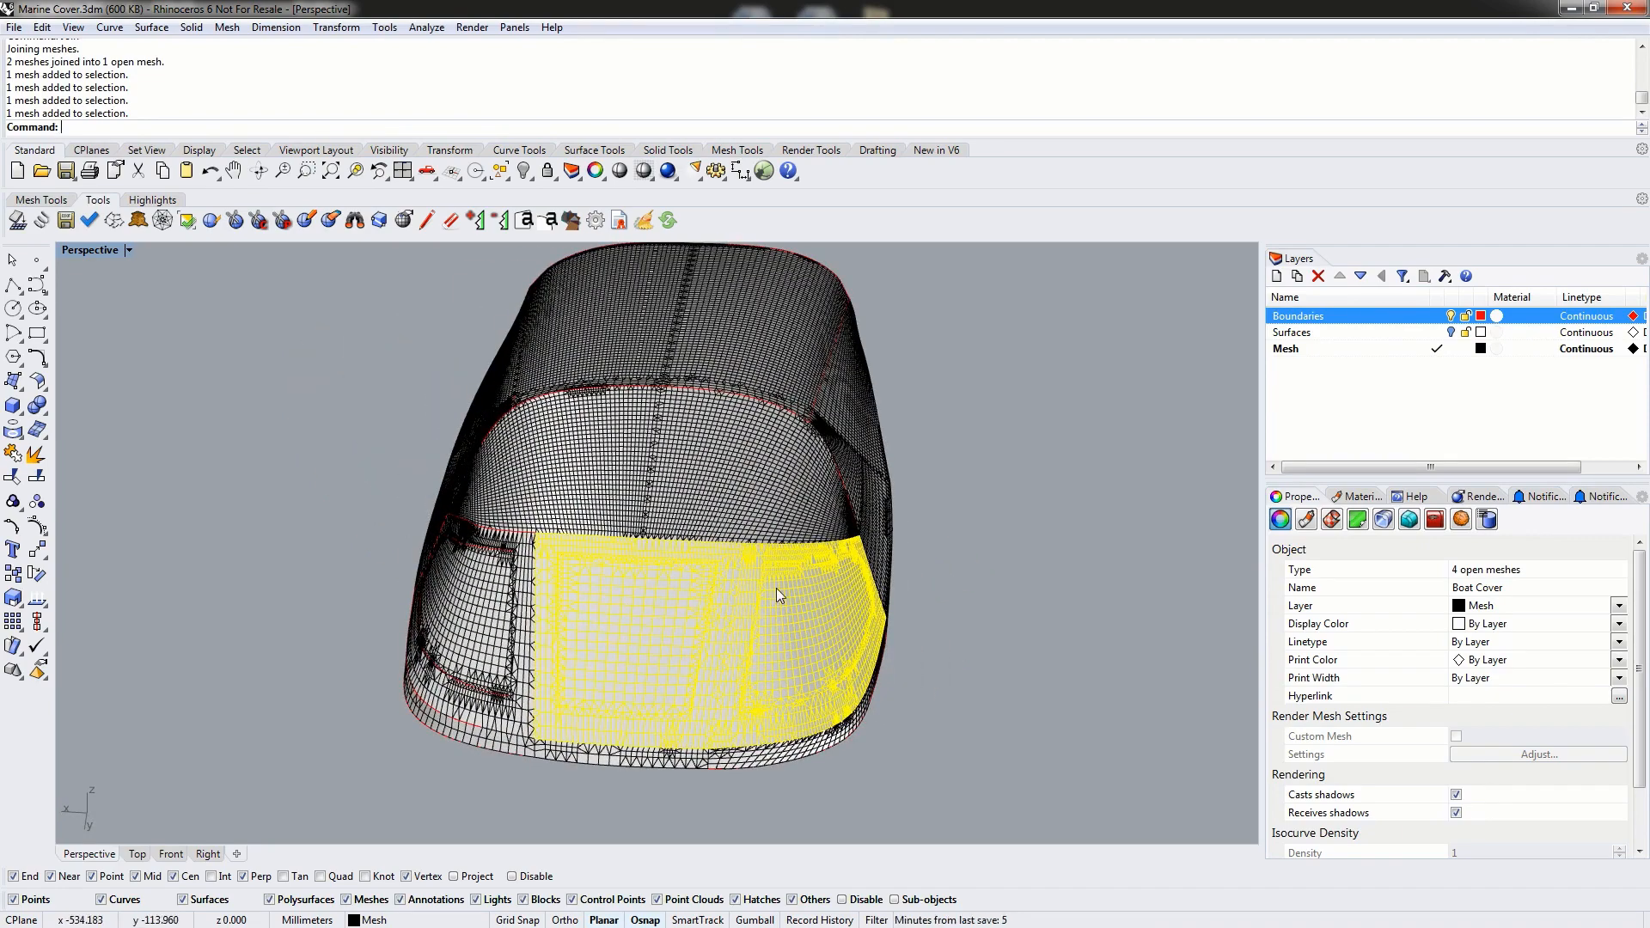
shift+click(507, 661)
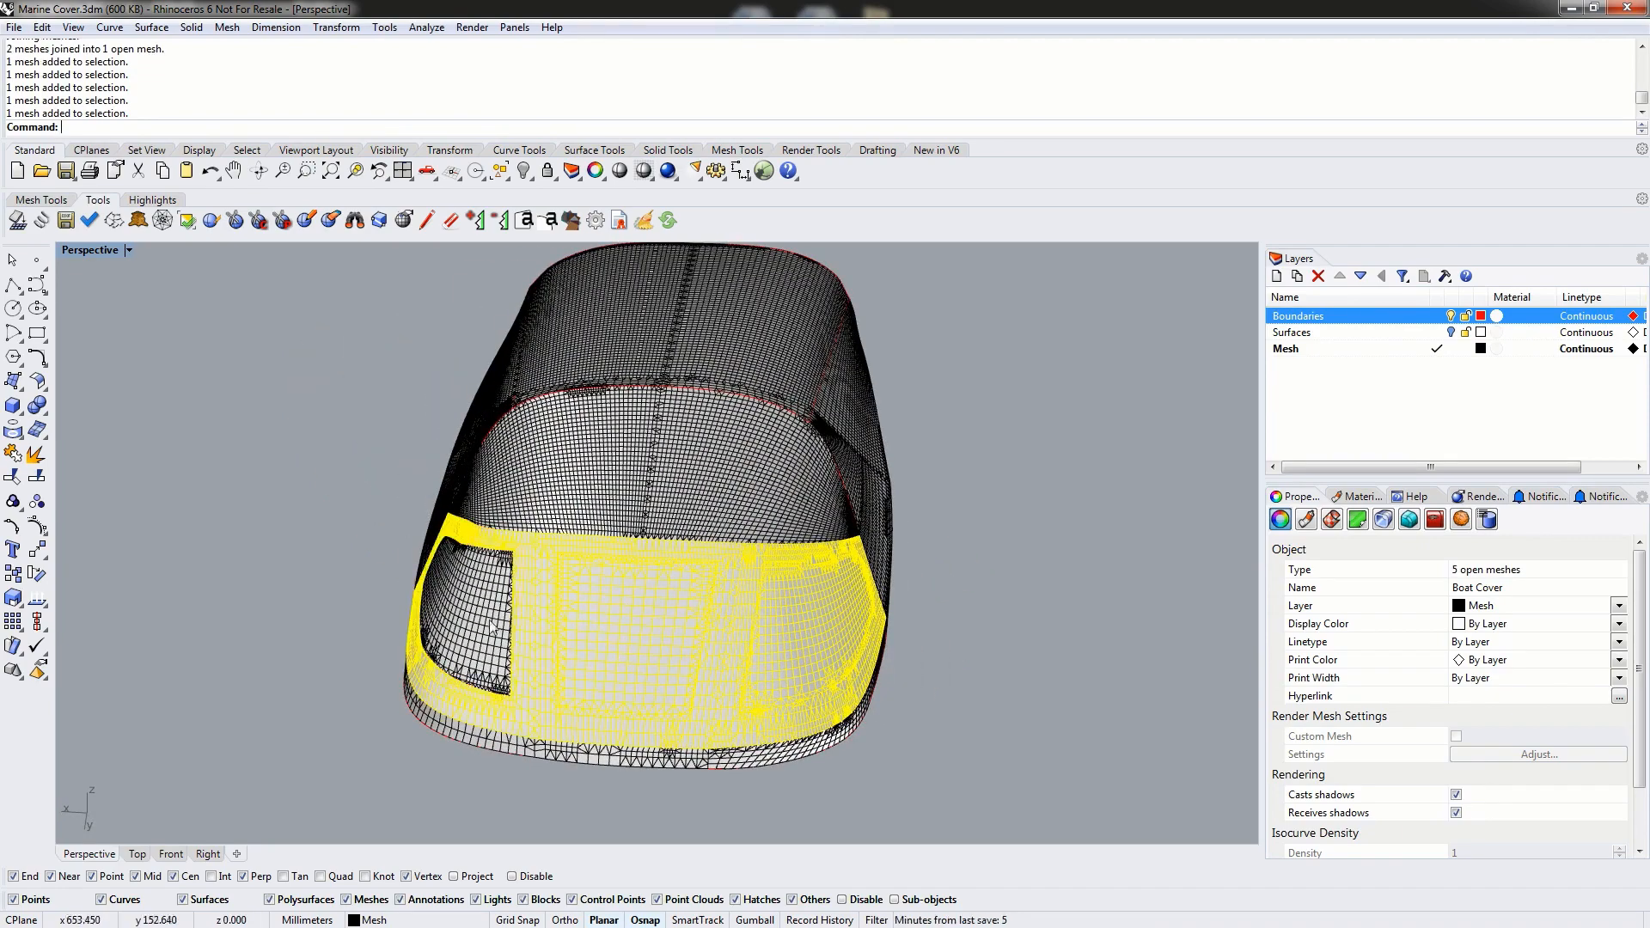
shift+click(455, 675)
right_drag(440, 620, 508, 622)
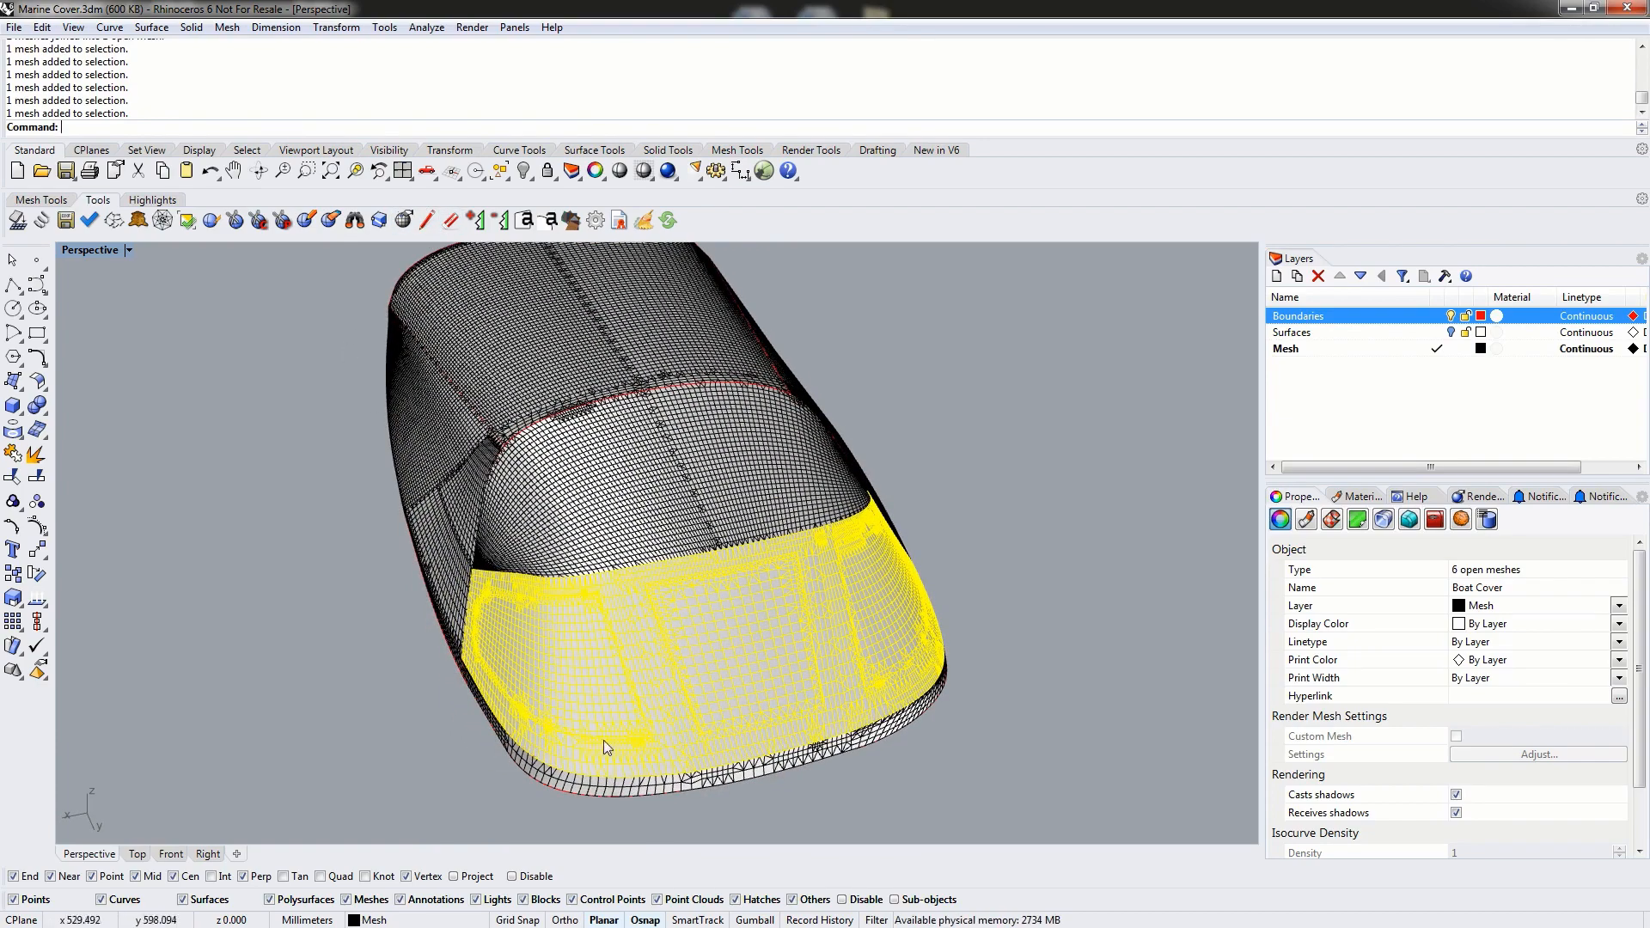
right_drag(837, 643, 728, 596)
right_drag(343, 472, 522, 540)
text(join)
key(Return)
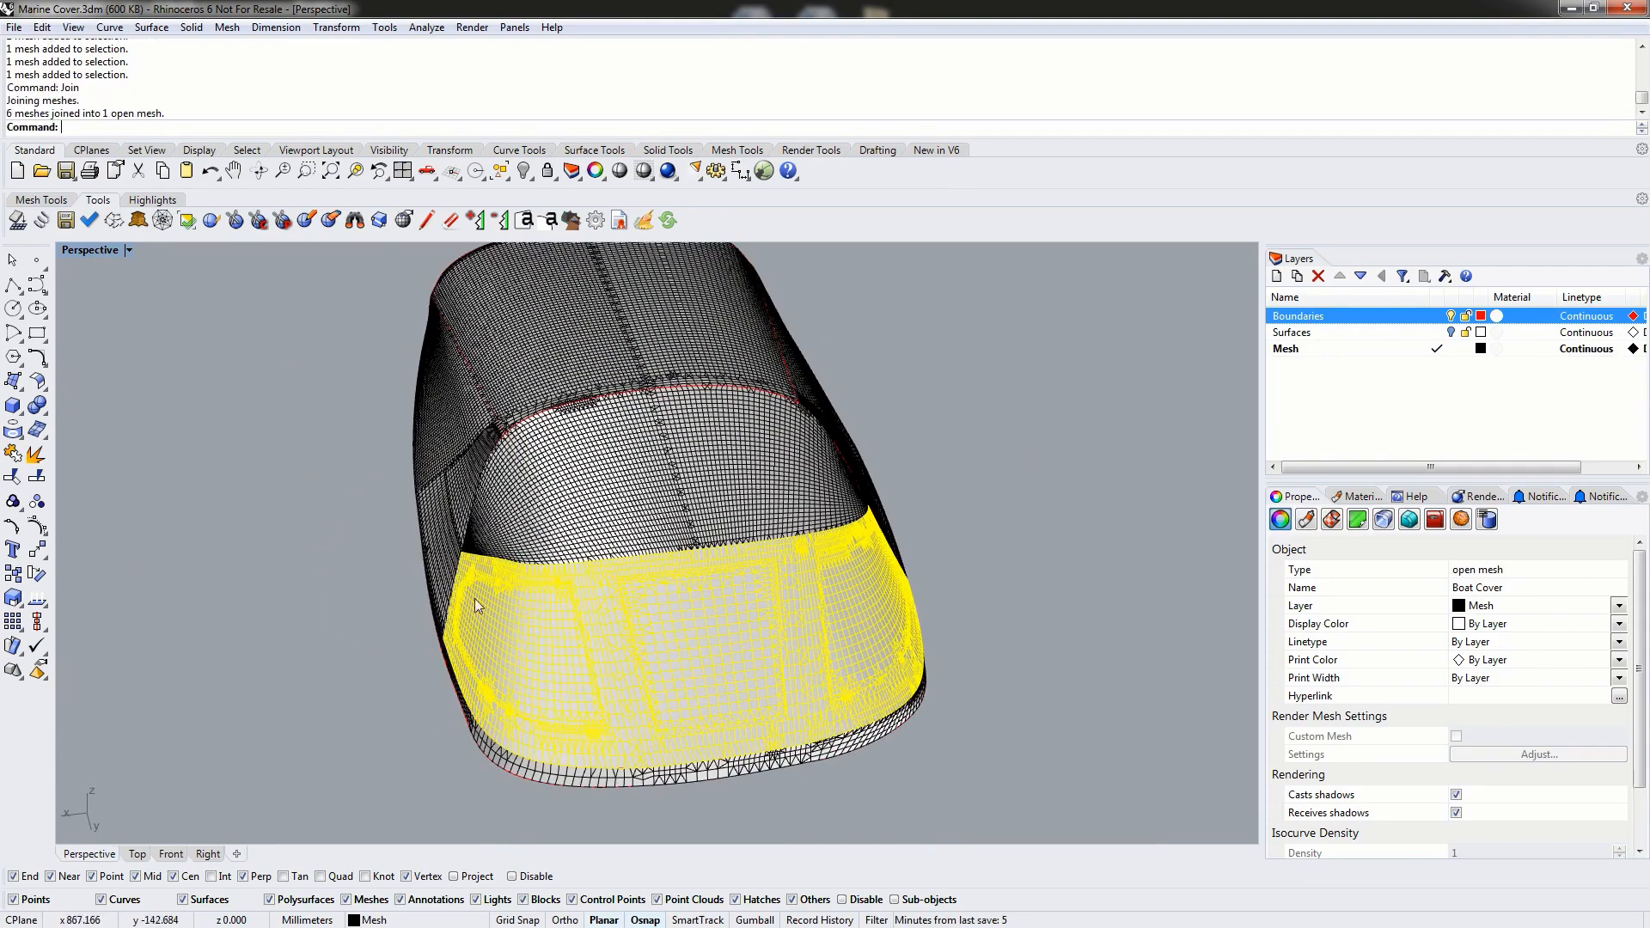
- Join the five edge strip meshes running around the base of the windshield panel into one mesh and clear the selection
key(Home)
click(555, 660)
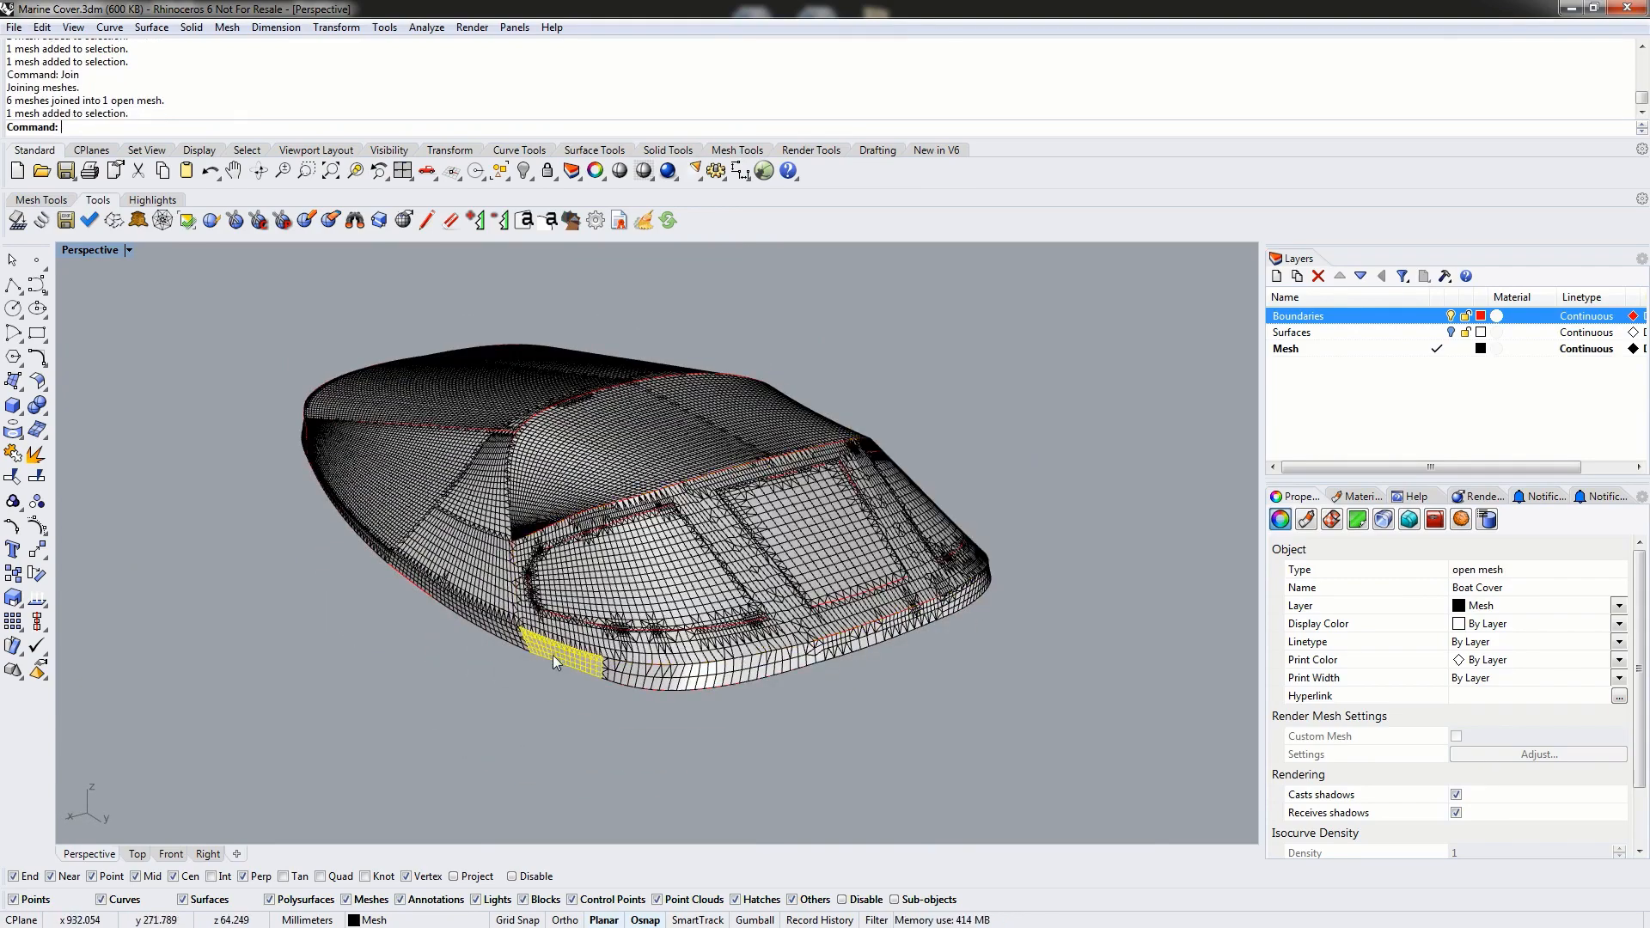
shift+click(637, 678)
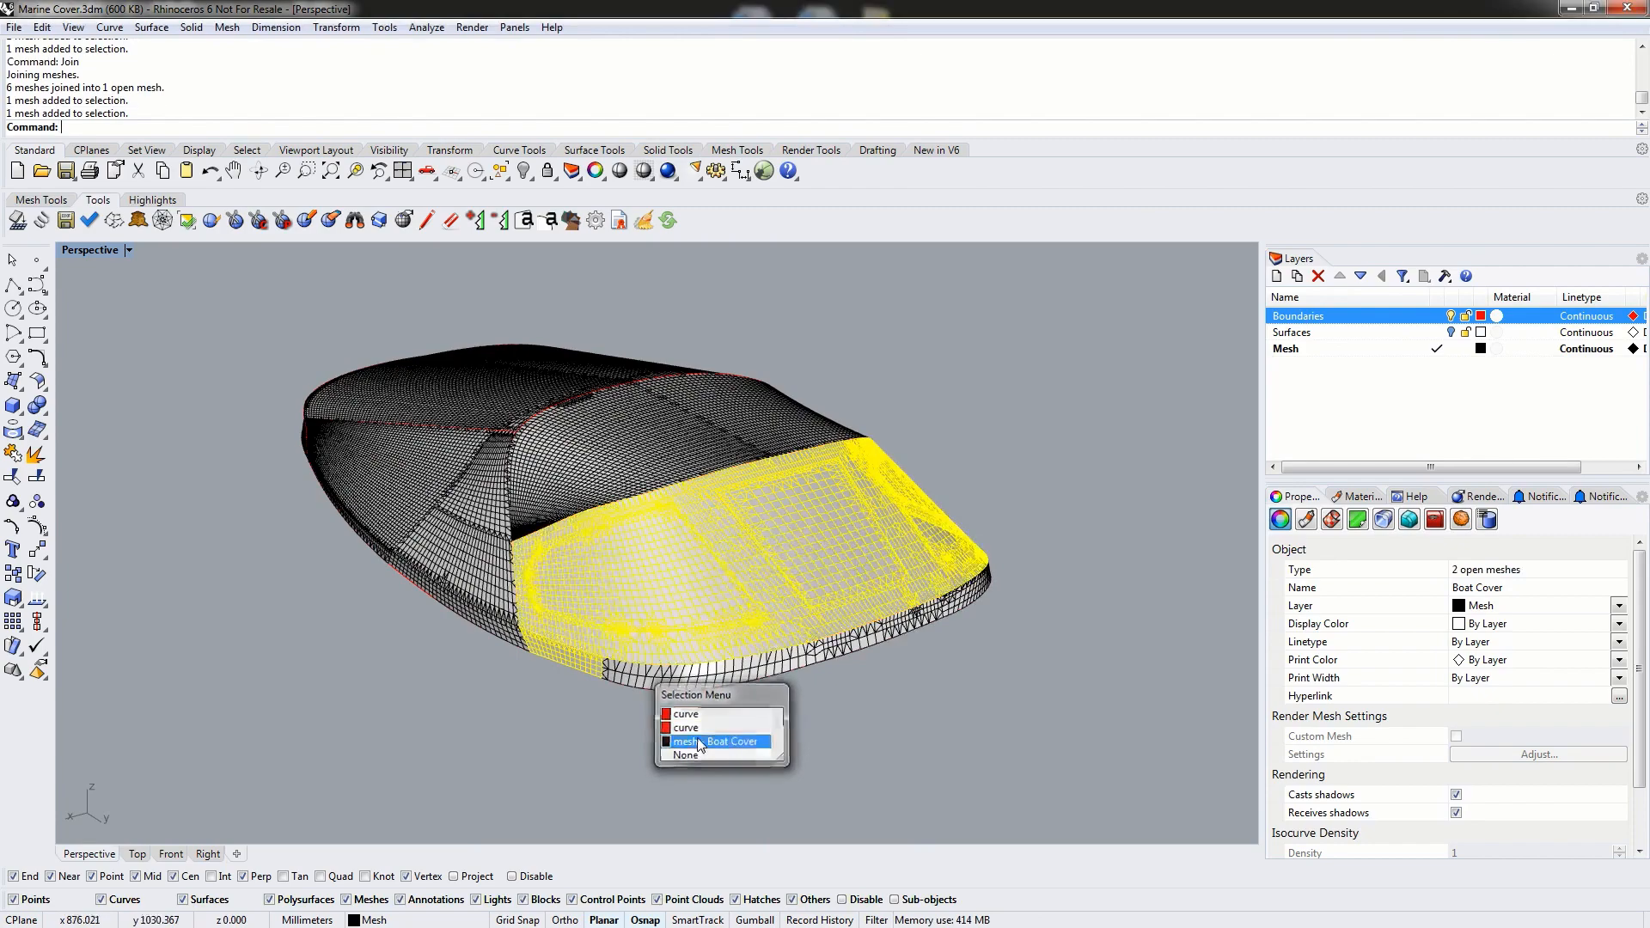
click(672, 745)
click(589, 671)
shift+click(622, 675)
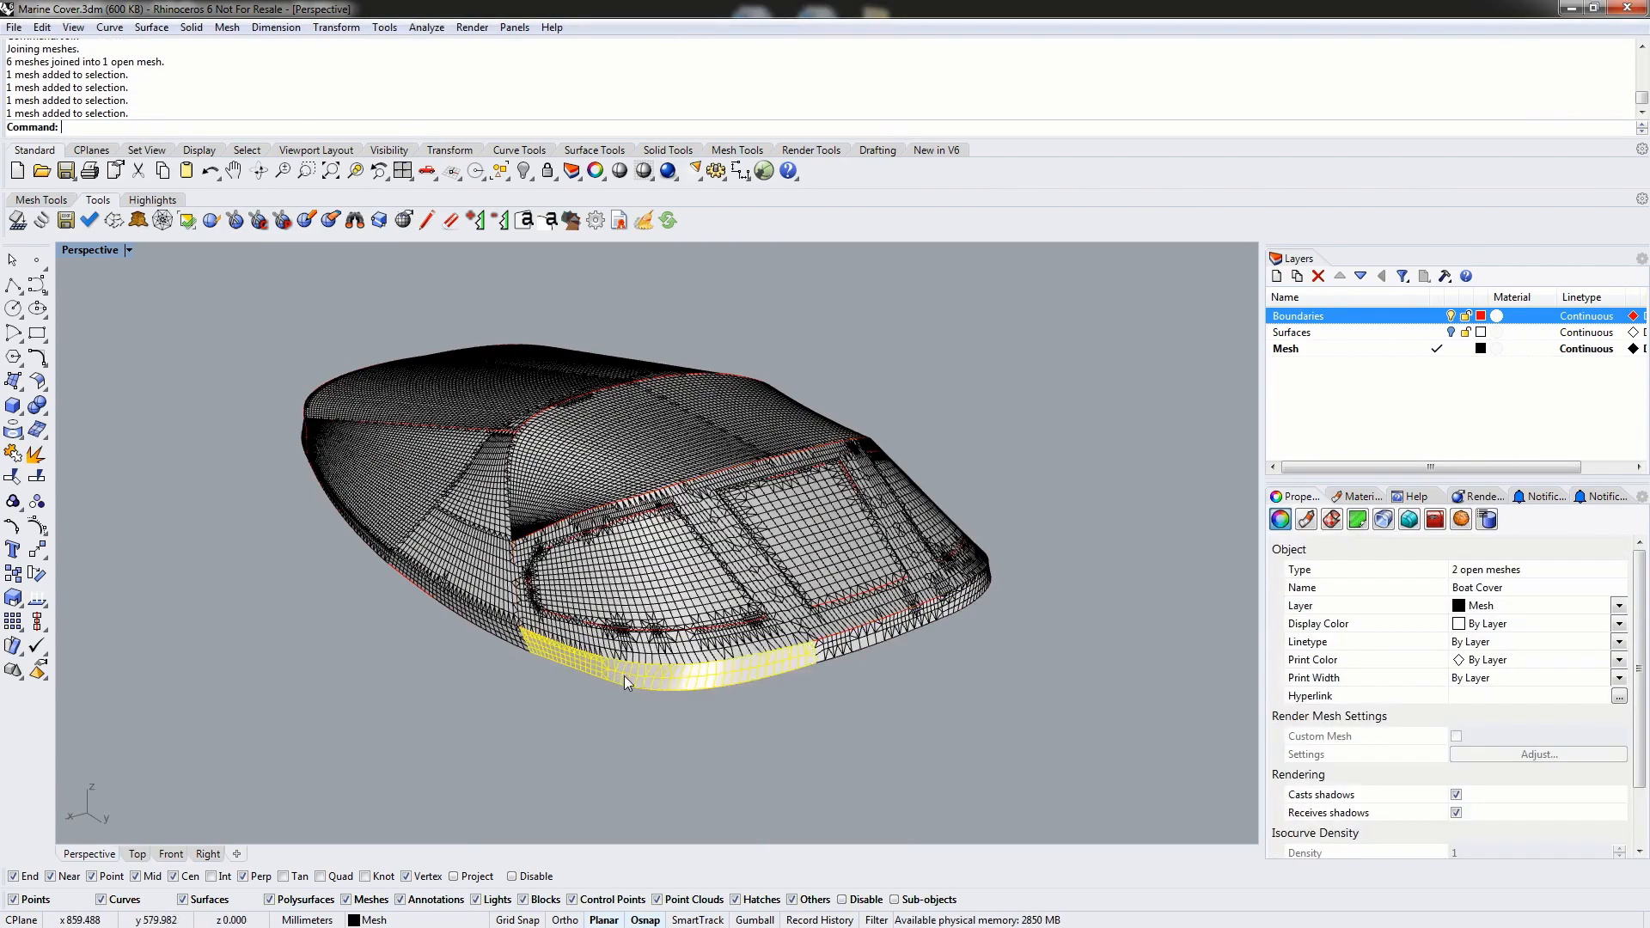
right_drag(765, 686, 613, 673)
shift+click(654, 666)
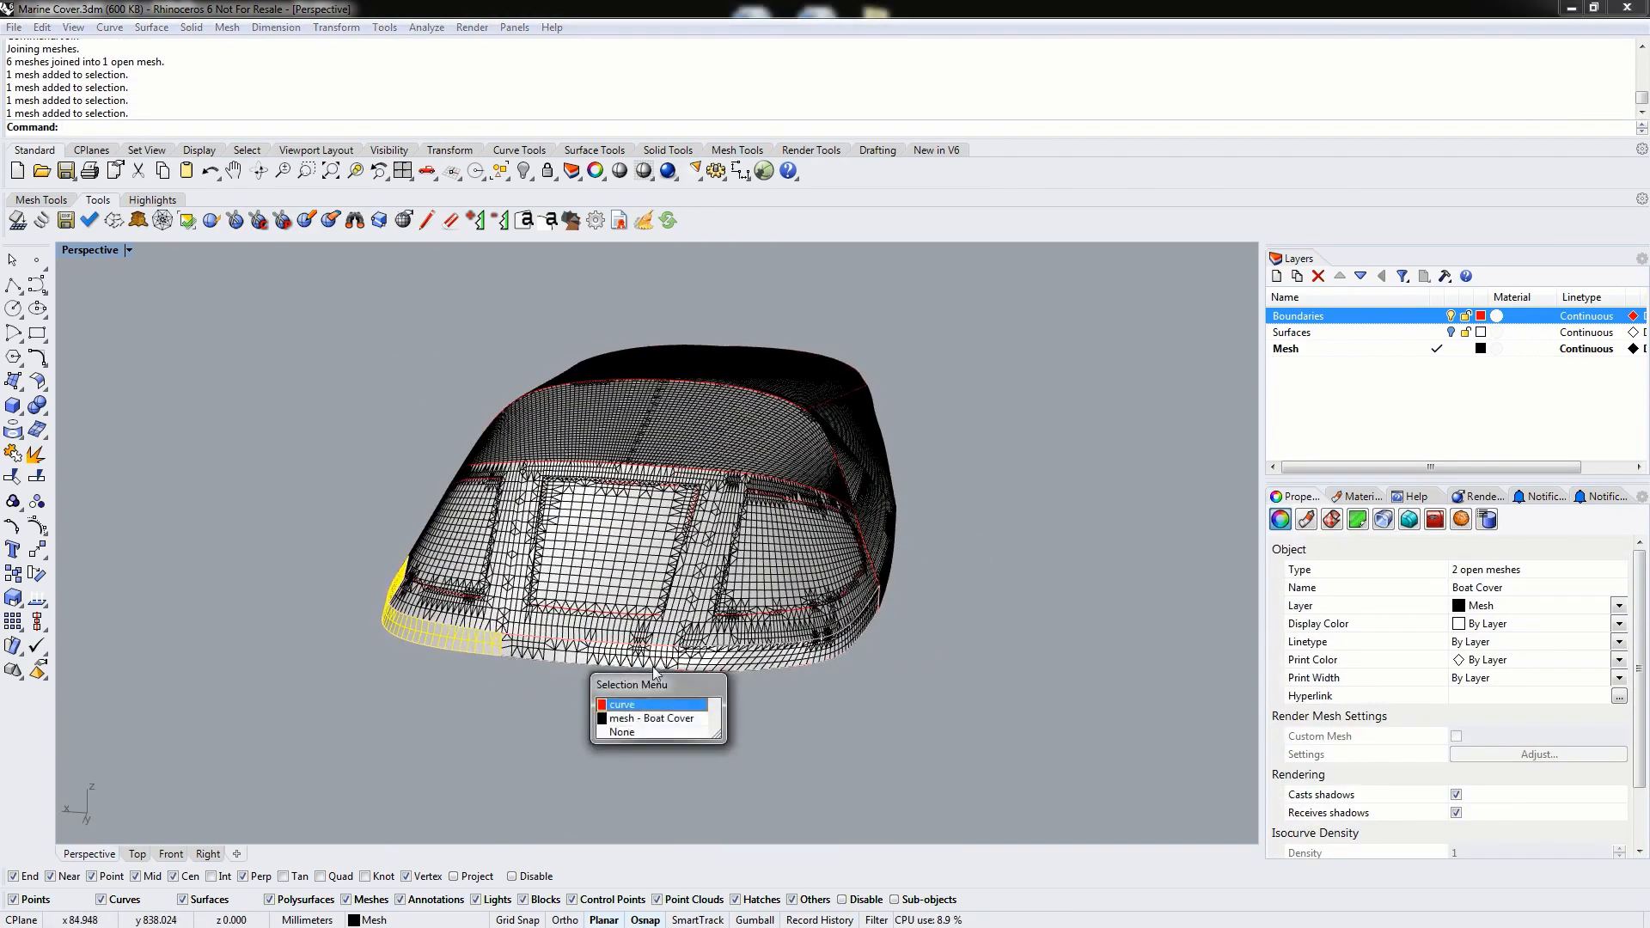
click(628, 718)
shift+click(829, 665)
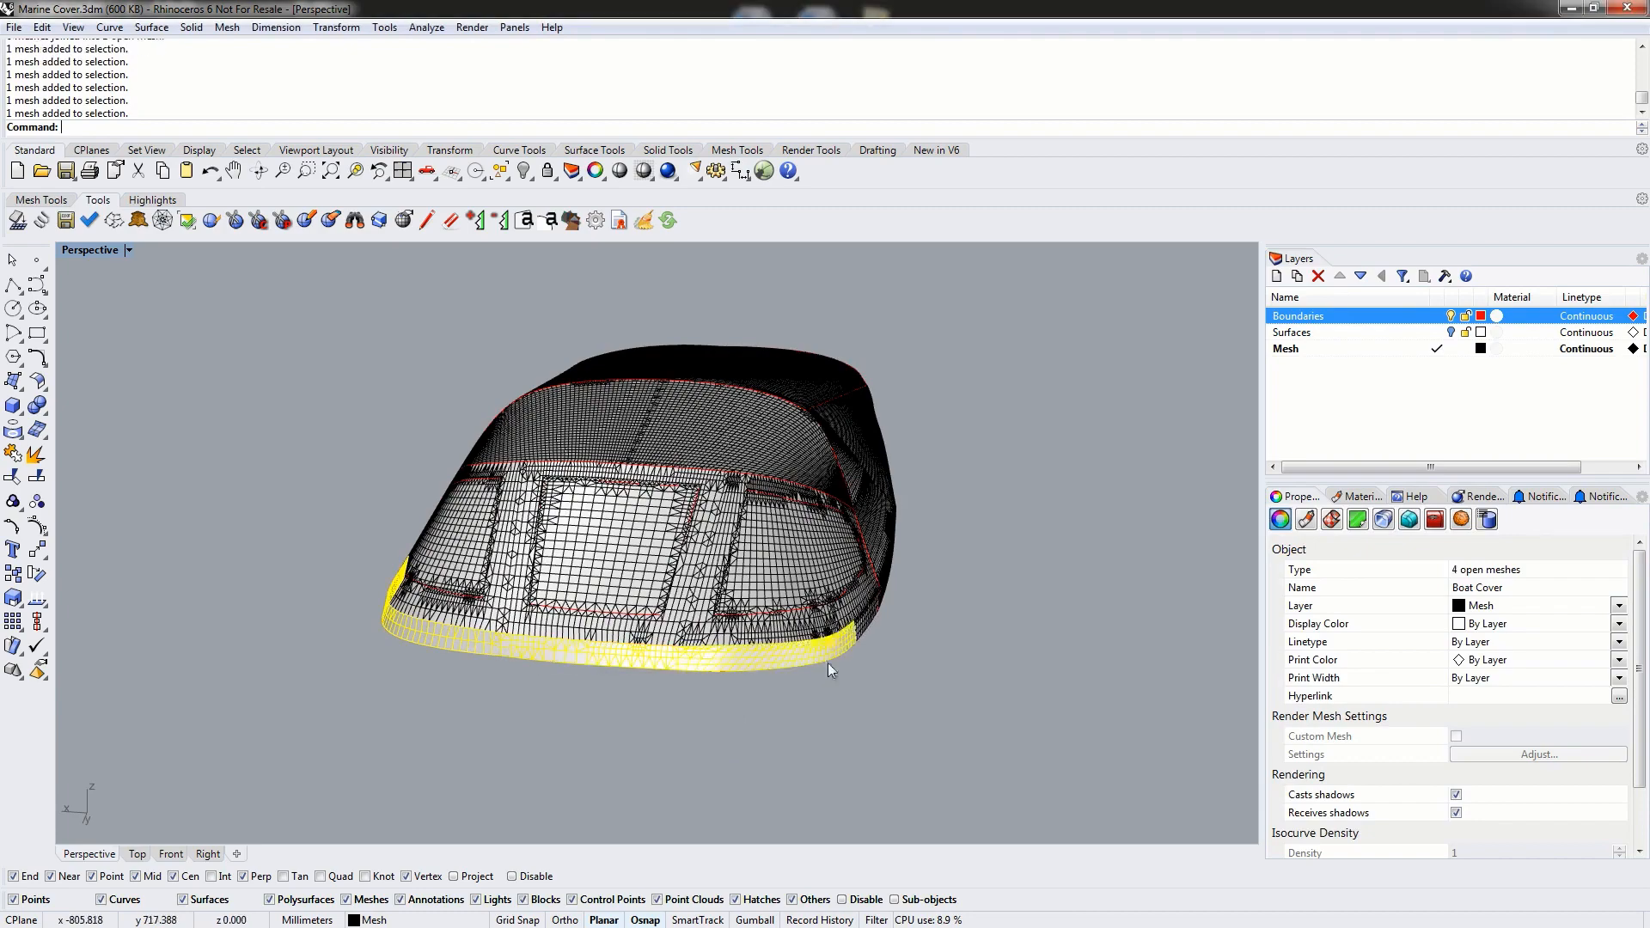
right_drag(828, 662, 662, 661)
shift+click(624, 659)
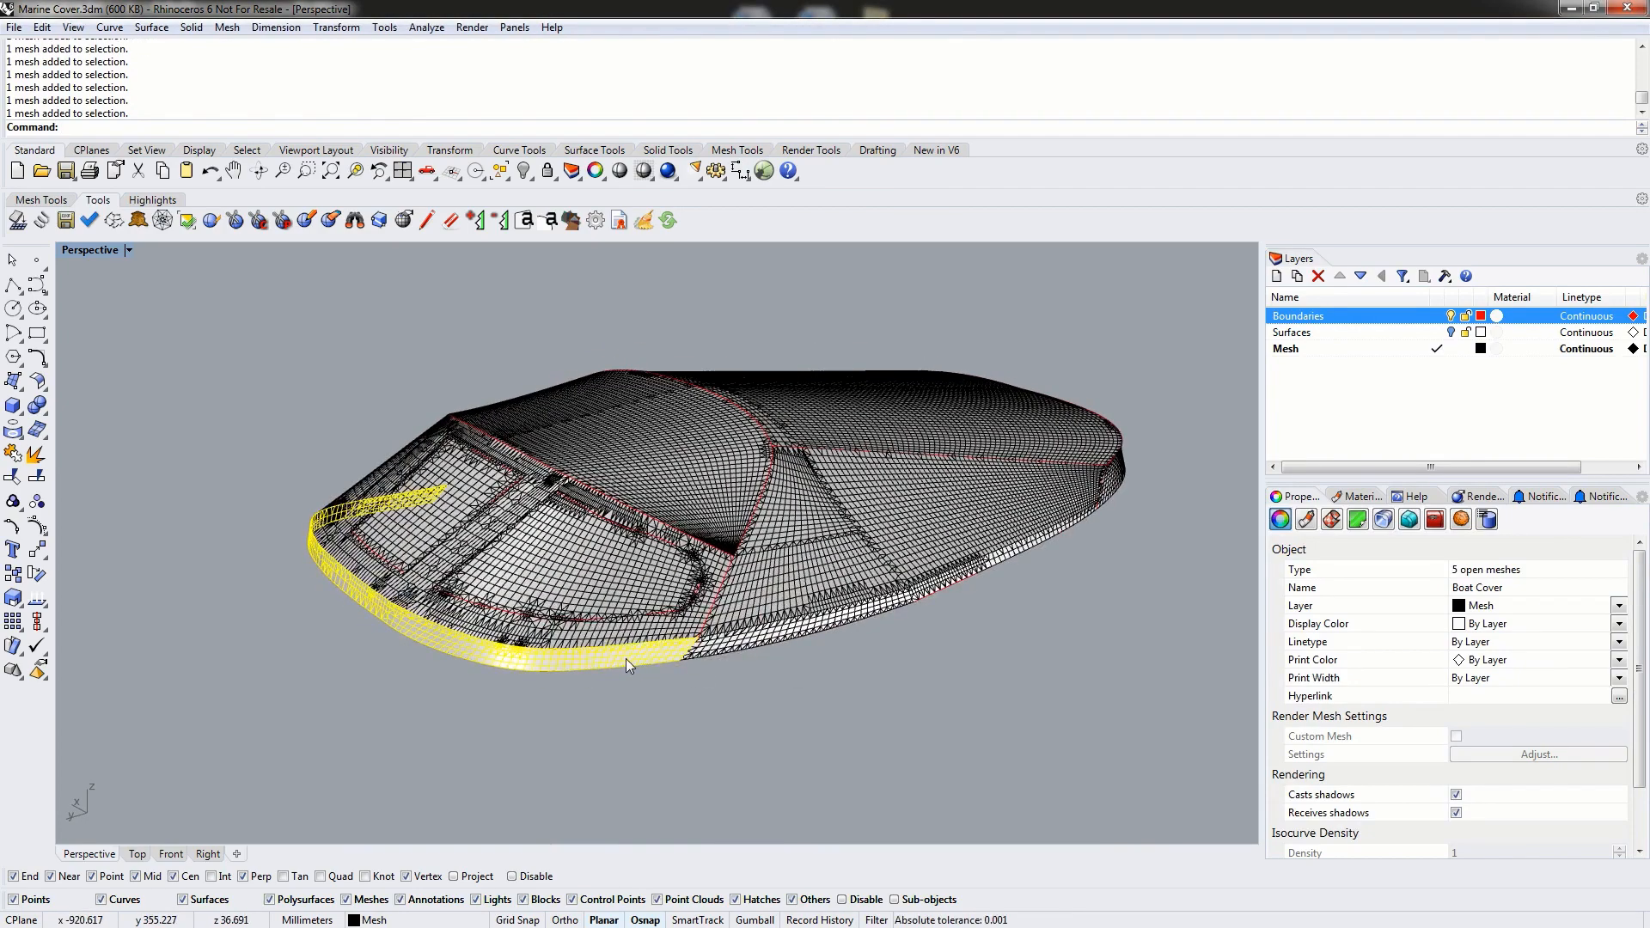
text(join)
key(Return)
click(726, 707)
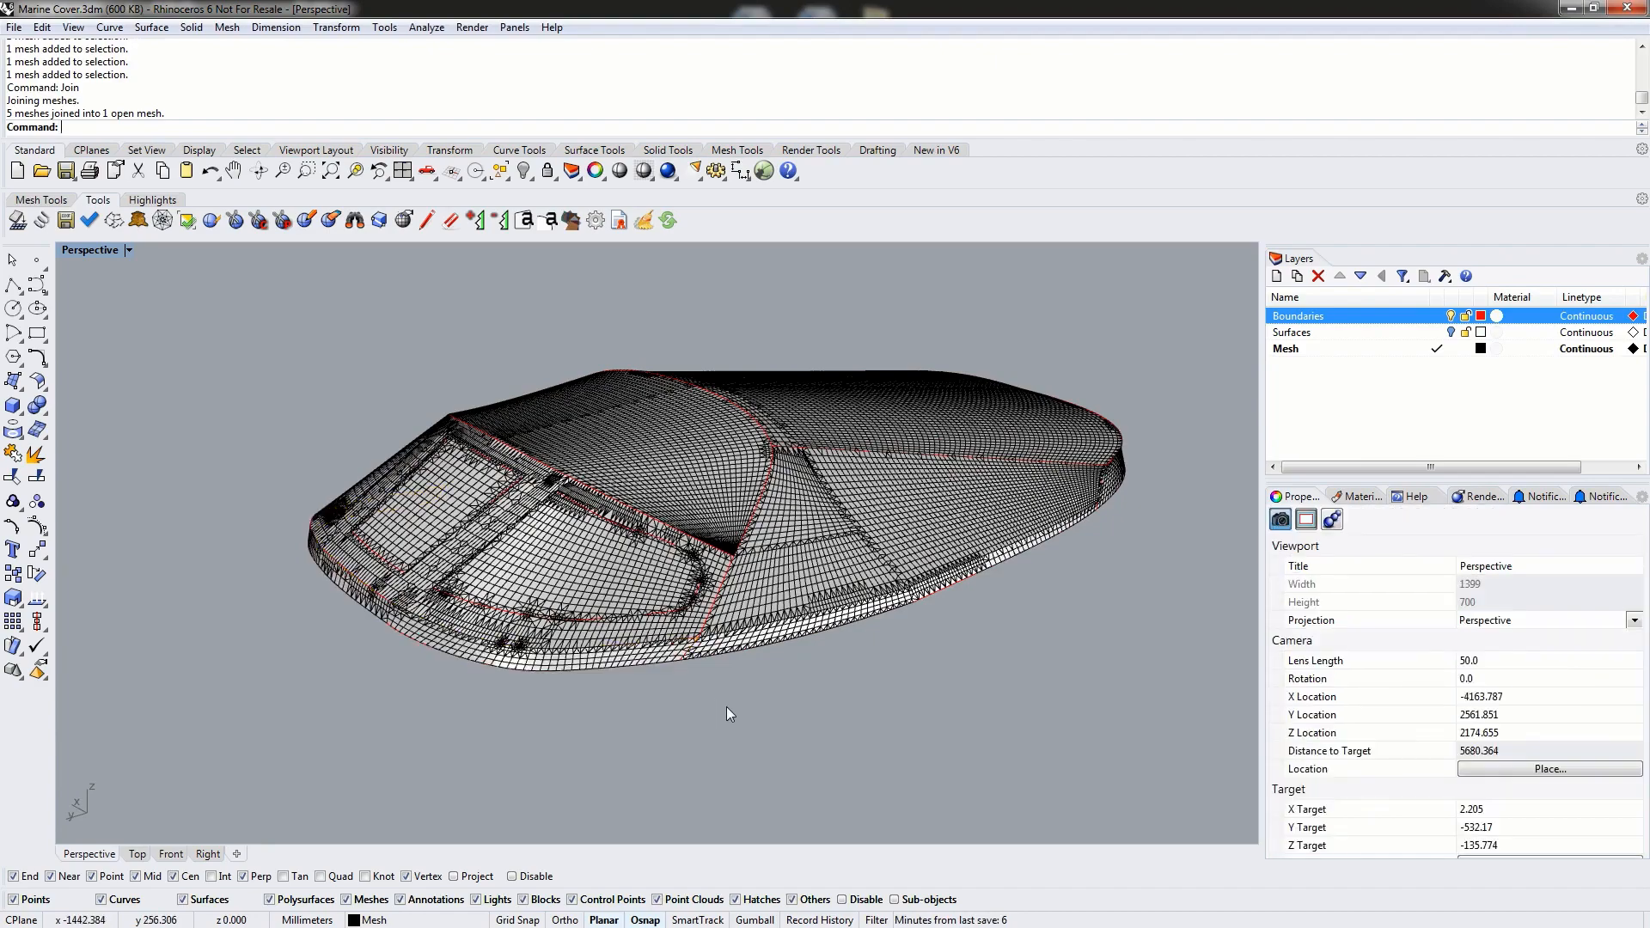
- Check the number of meshes with SelMesh and select individual panels to inspect how they were joined
text(selmesh)
key(Return)
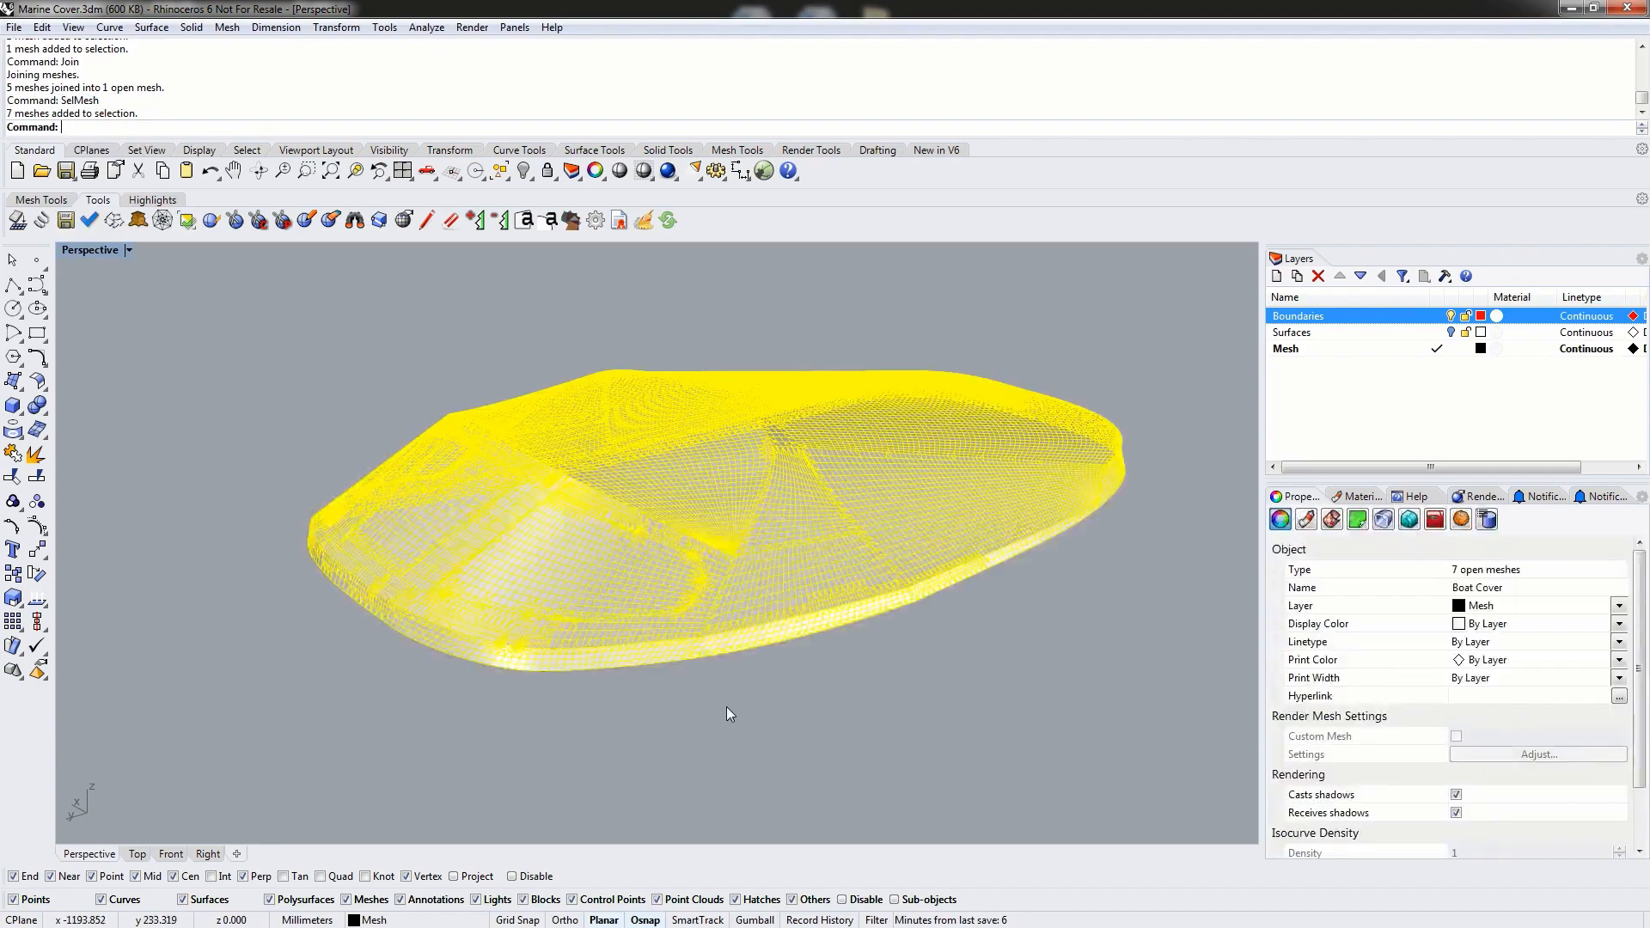
click(303, 380)
right_drag(303, 380, 855, 490)
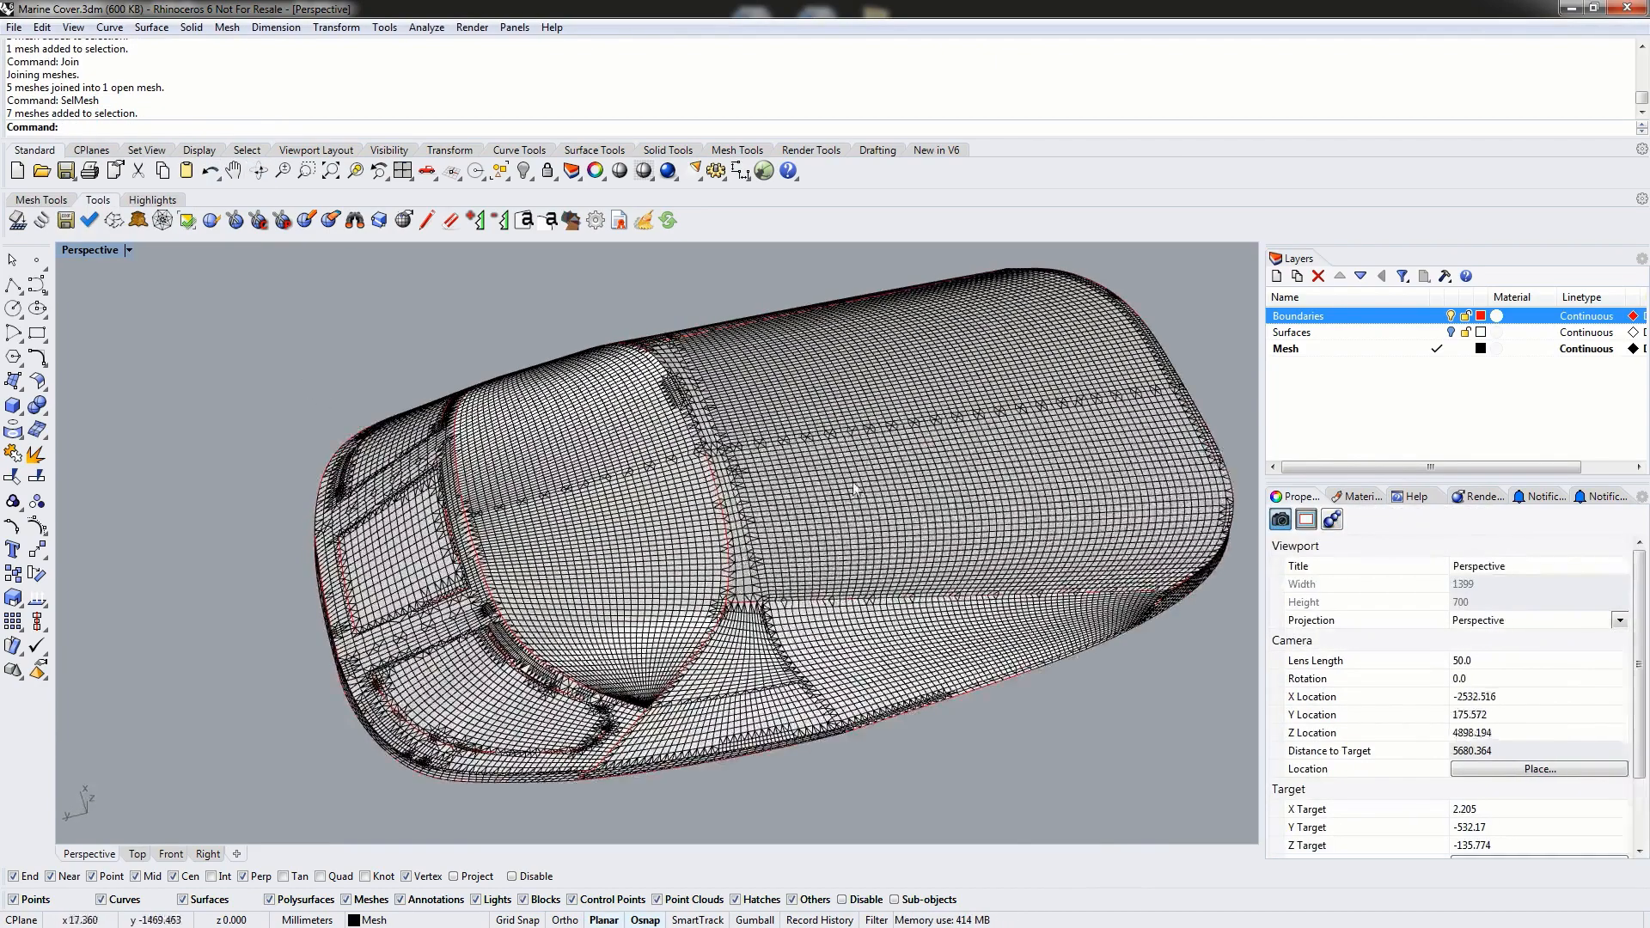
click(852, 535)
click(847, 626)
right_drag(847, 626, 358, 450)
click(305, 425)
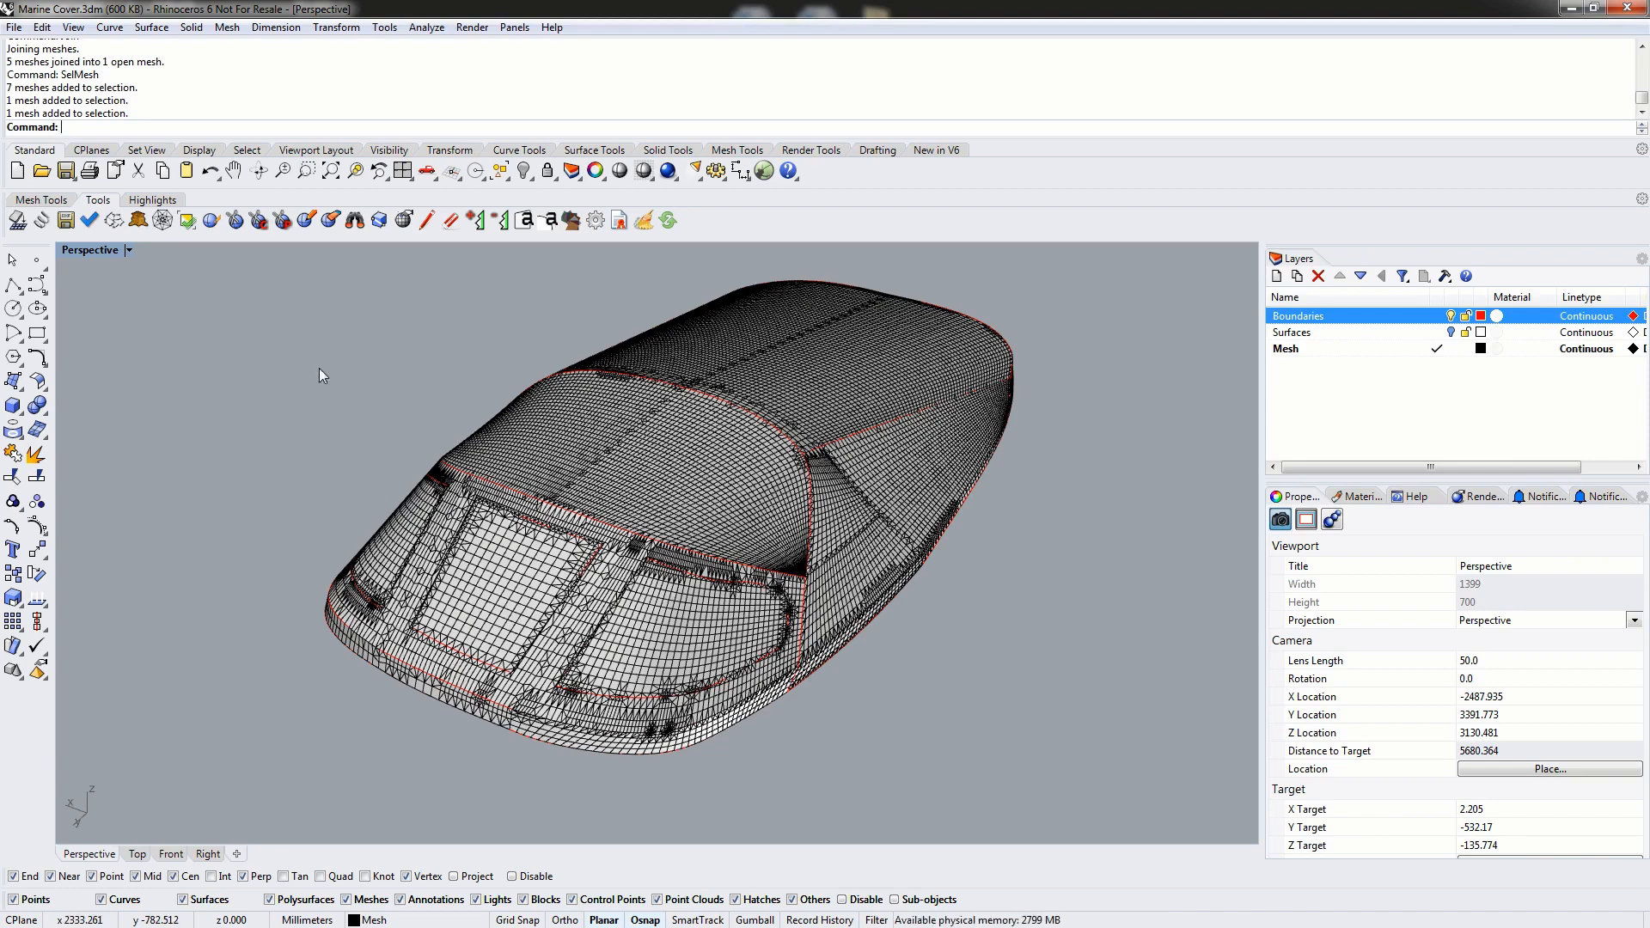
click(505, 567)
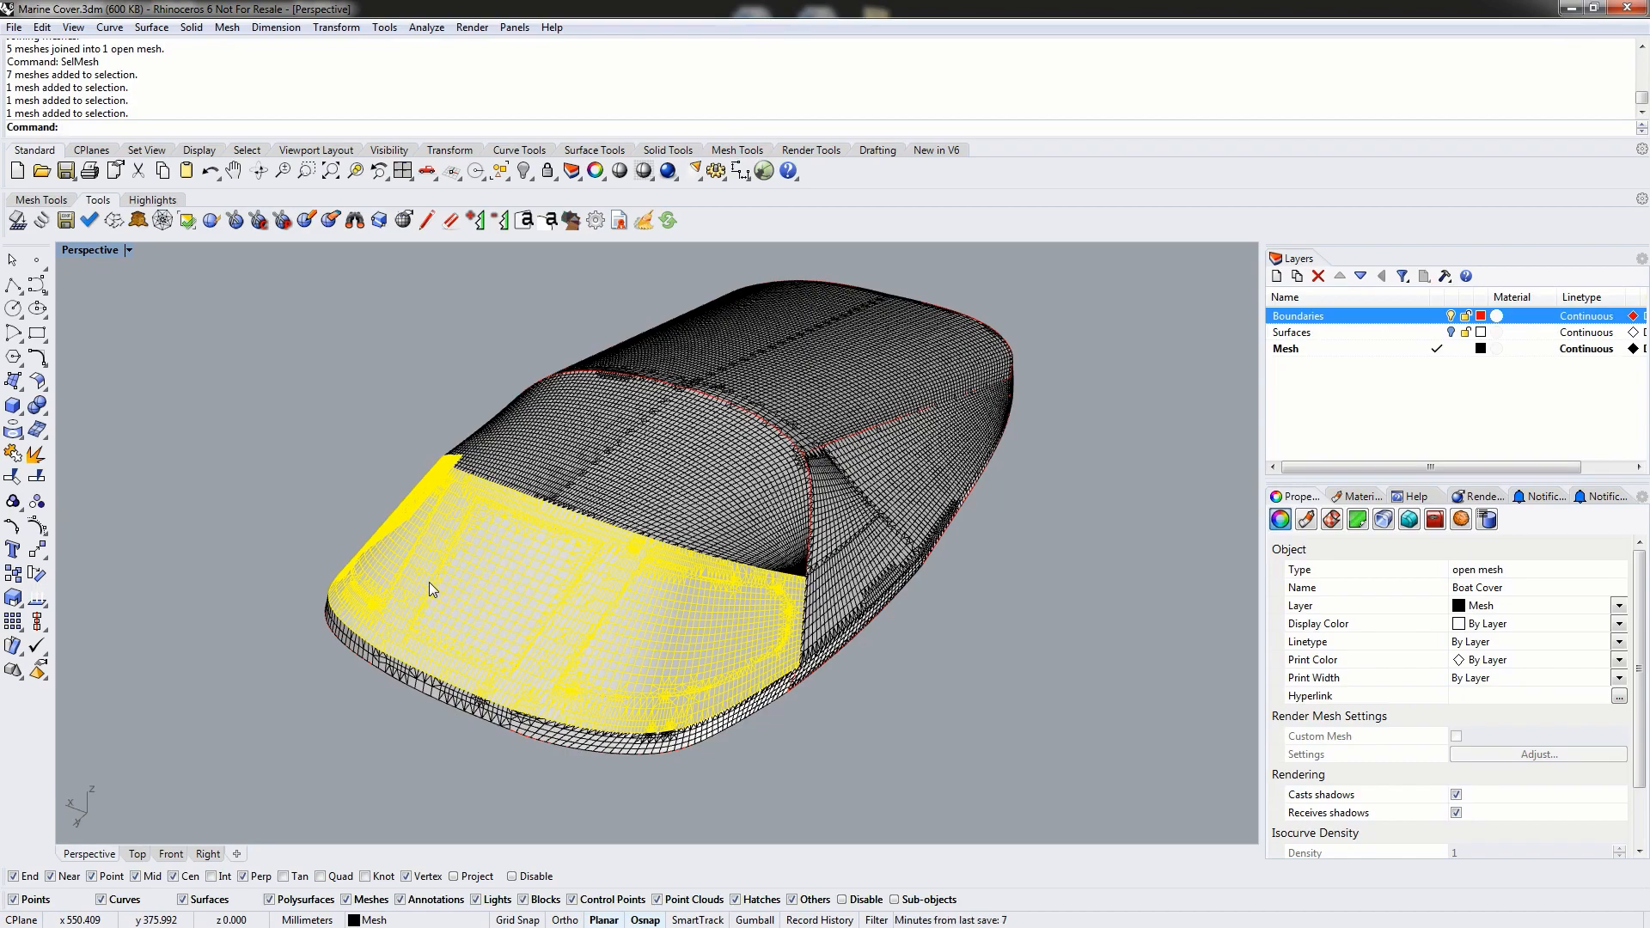
click(1061, 642)
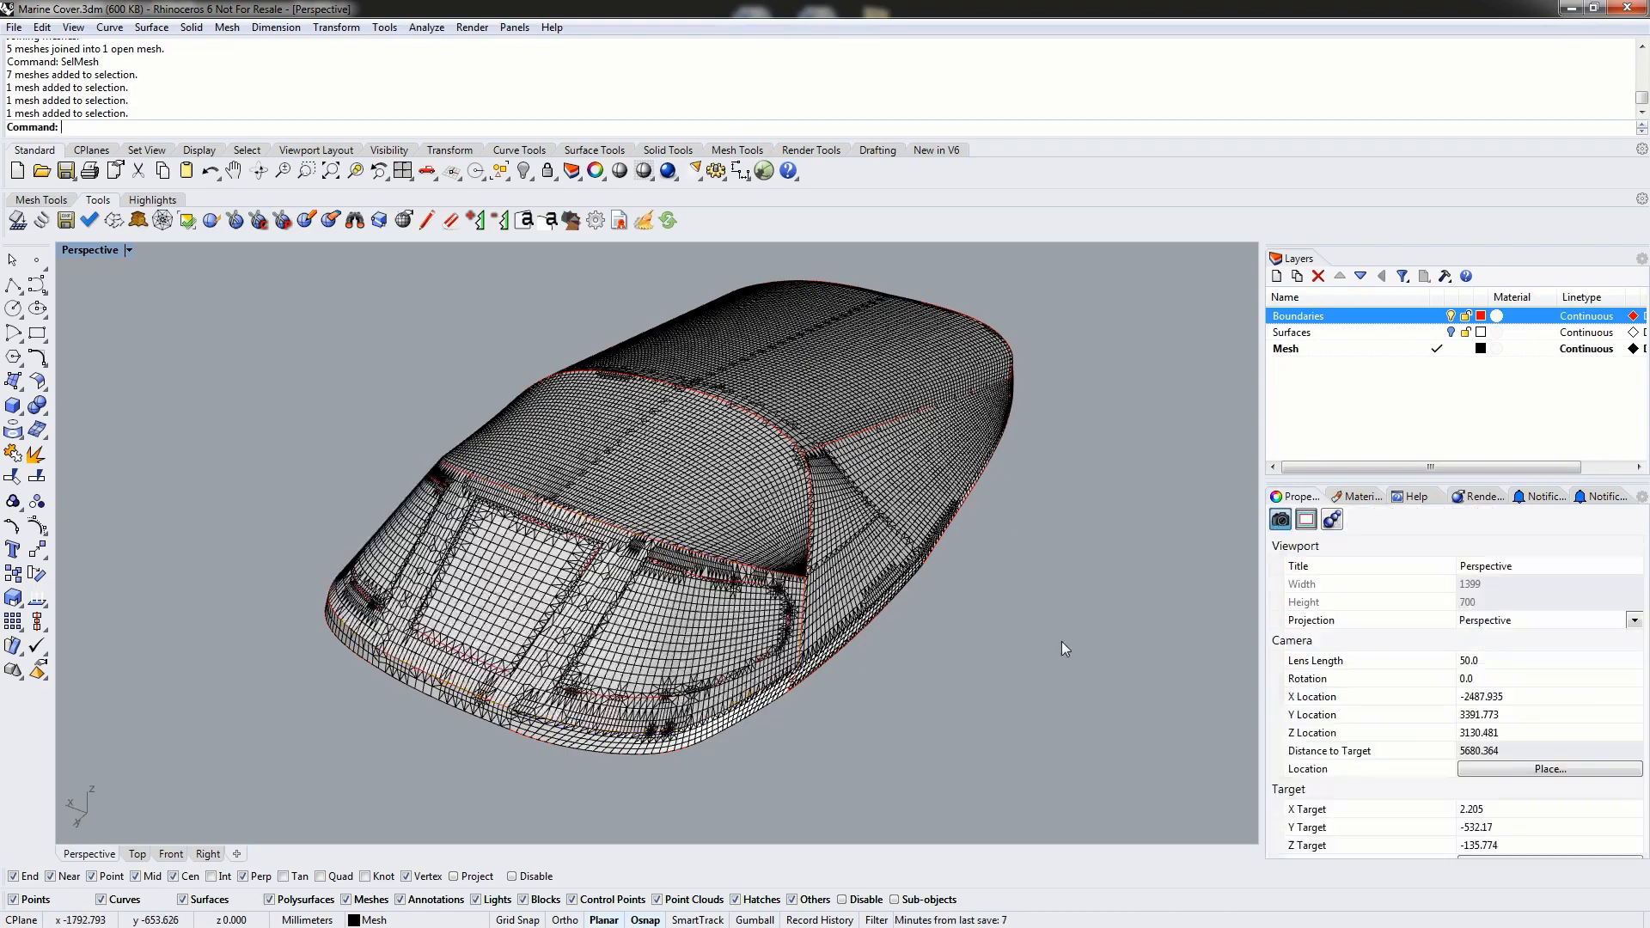
- Weld all the panel meshes of the boat cover with an angle tolerance of 180
right_drag(1061, 641, 785, 532)
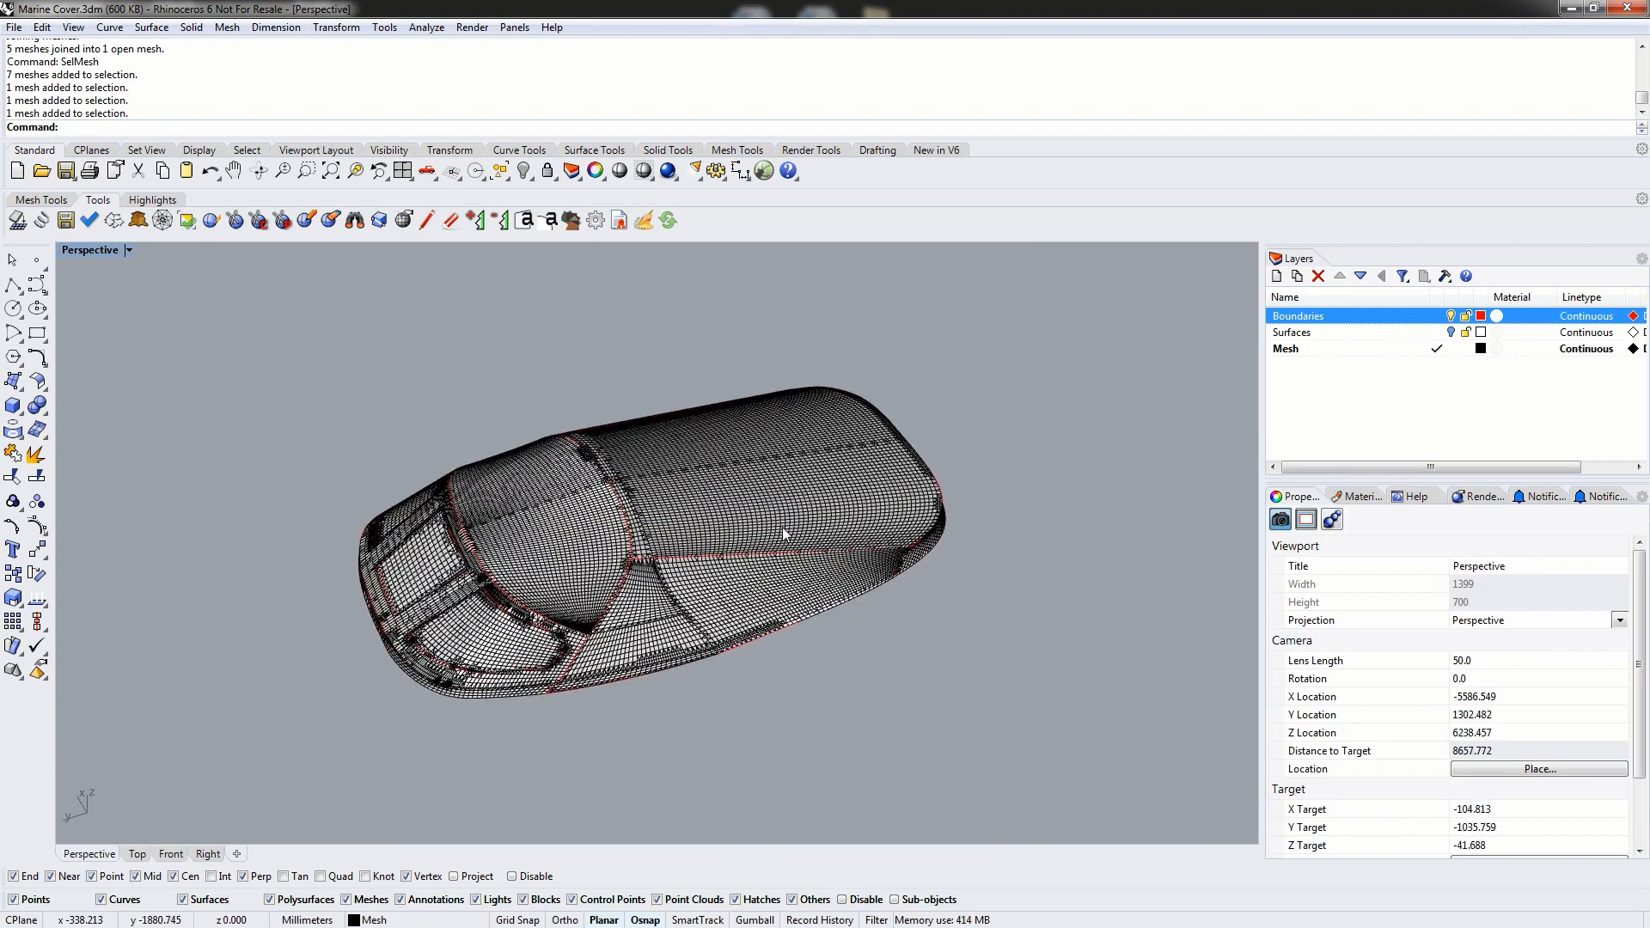
text(Weld)
key(Return)
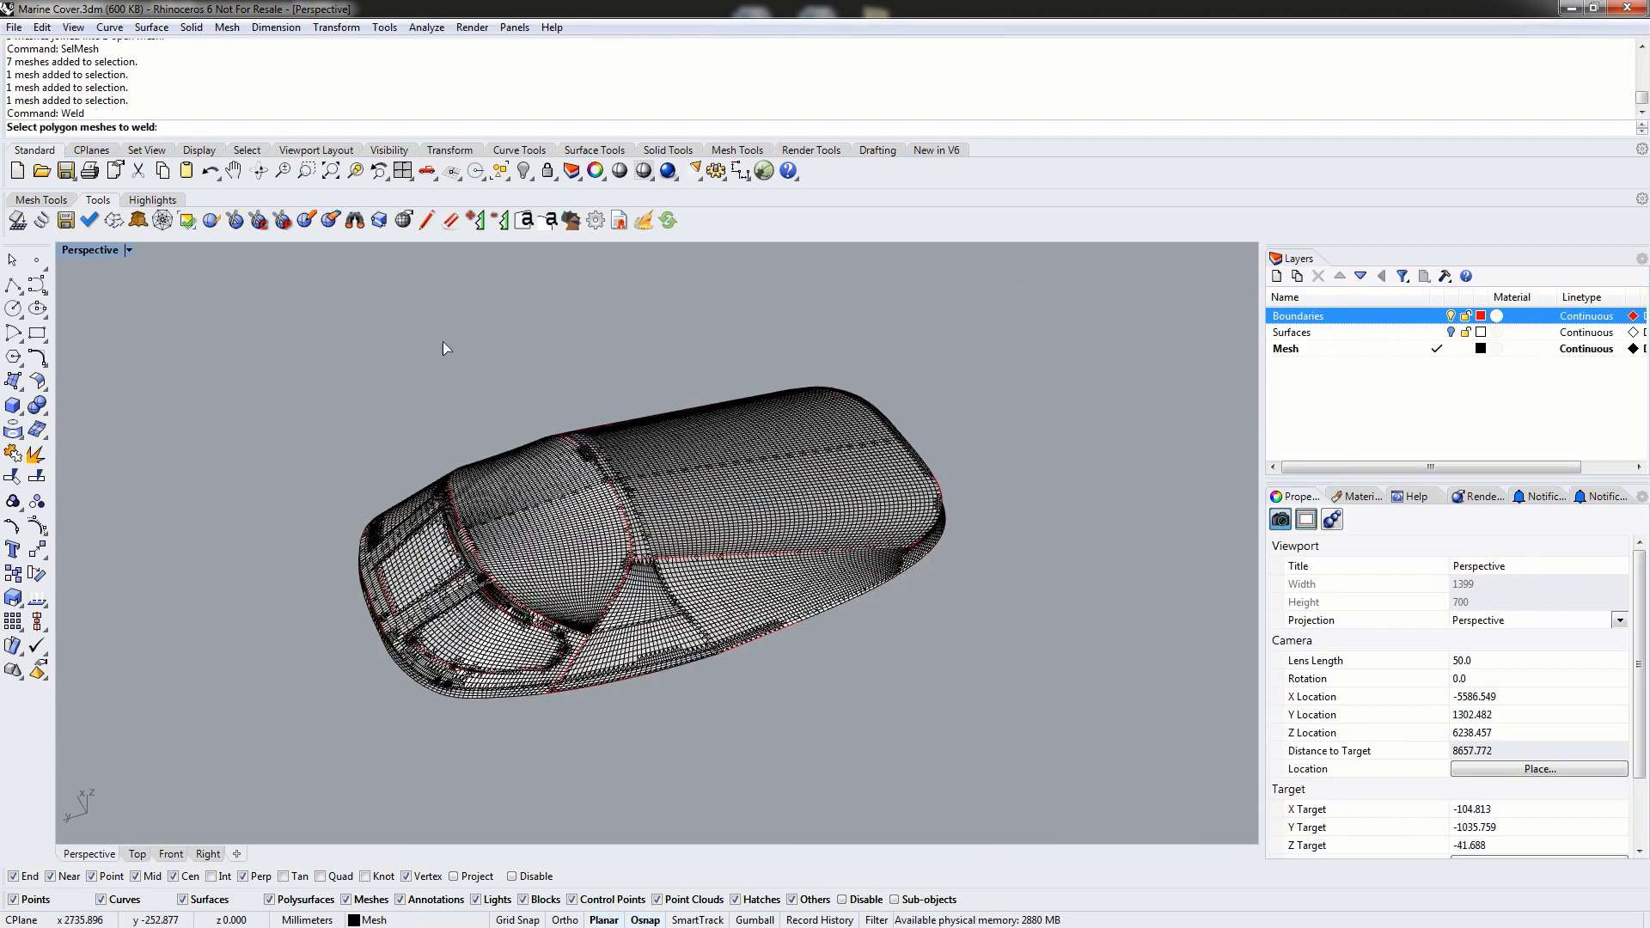
drag(214, 286, 1101, 777)
key(Return)
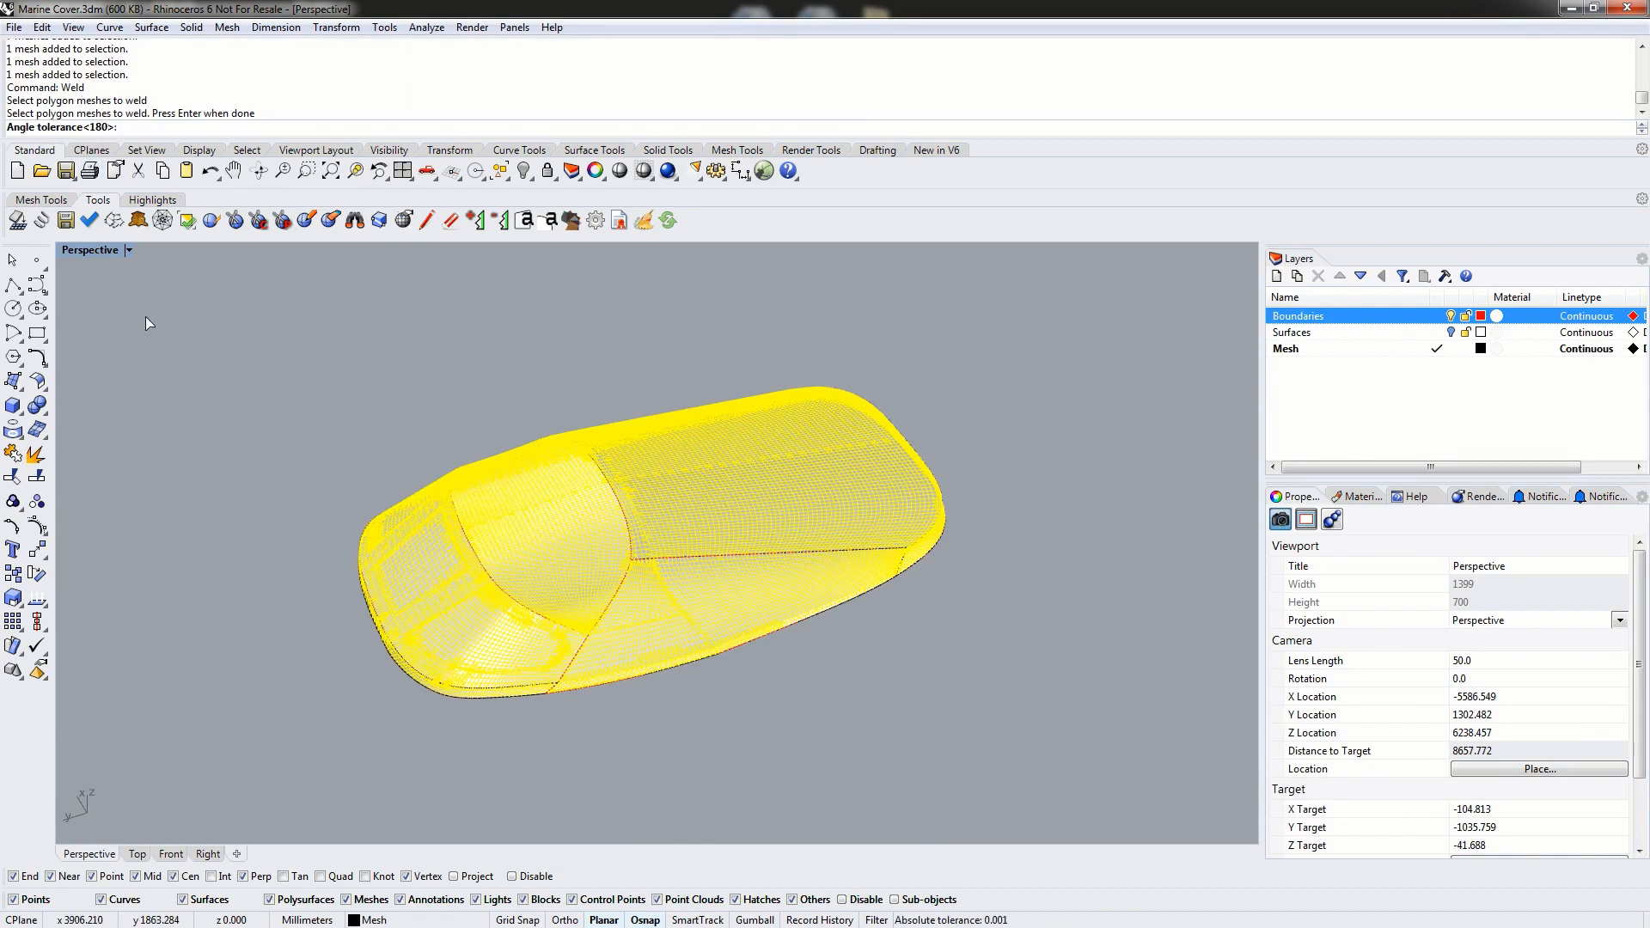
key(Return)
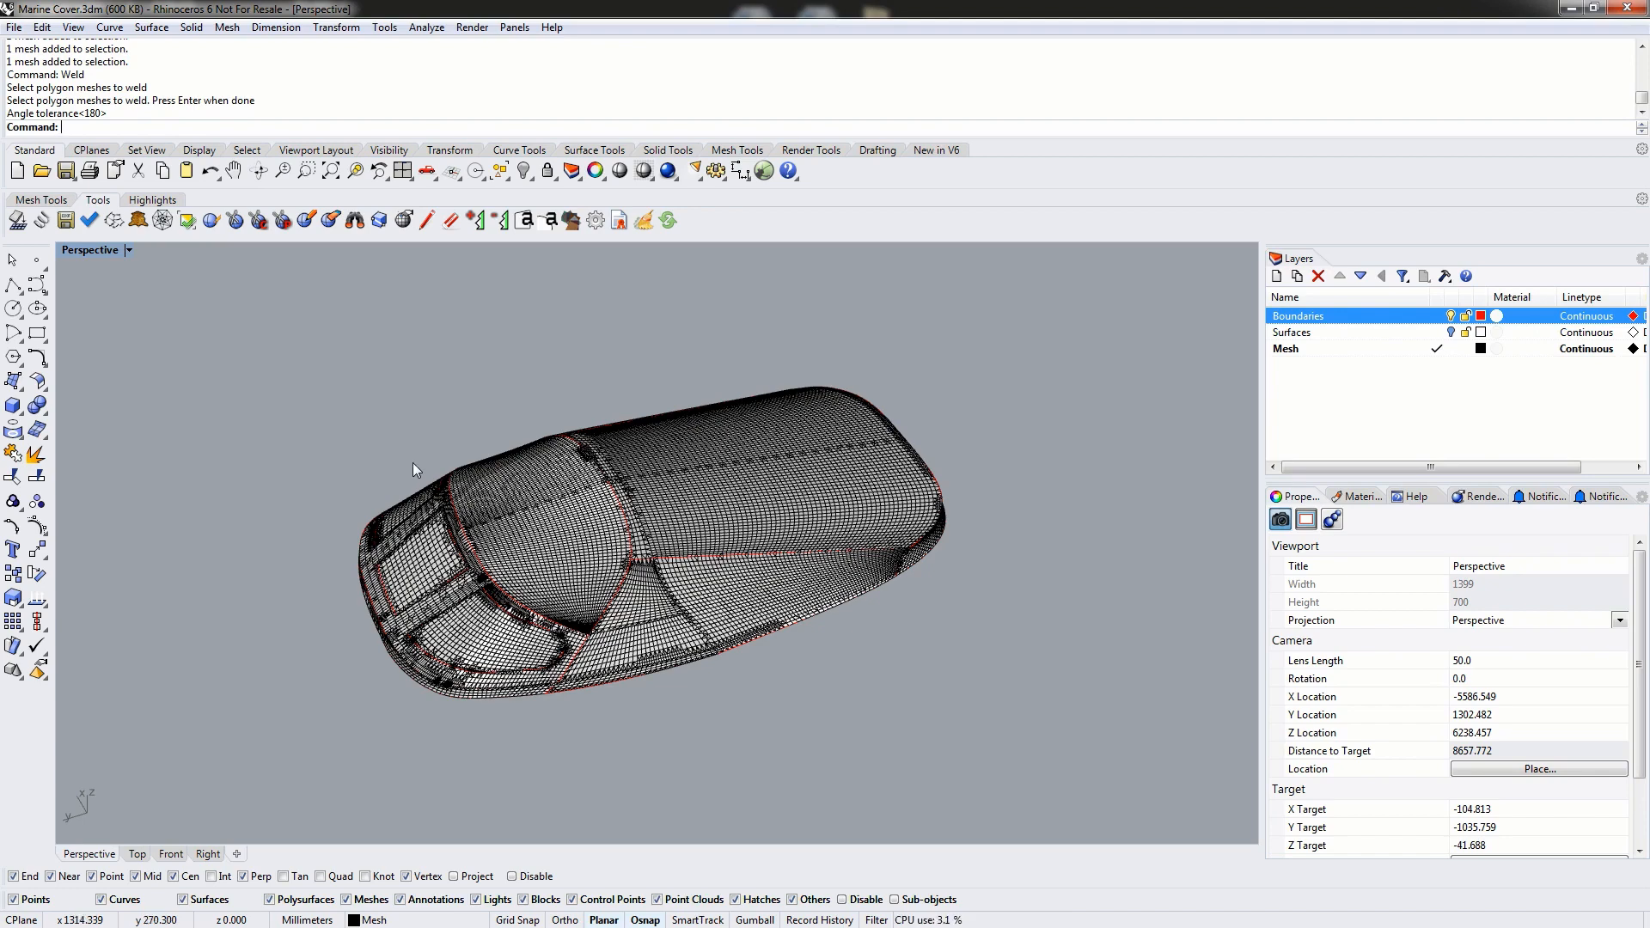
- Test the weld by trying to explode the windshield panel mesh
click(527, 544)
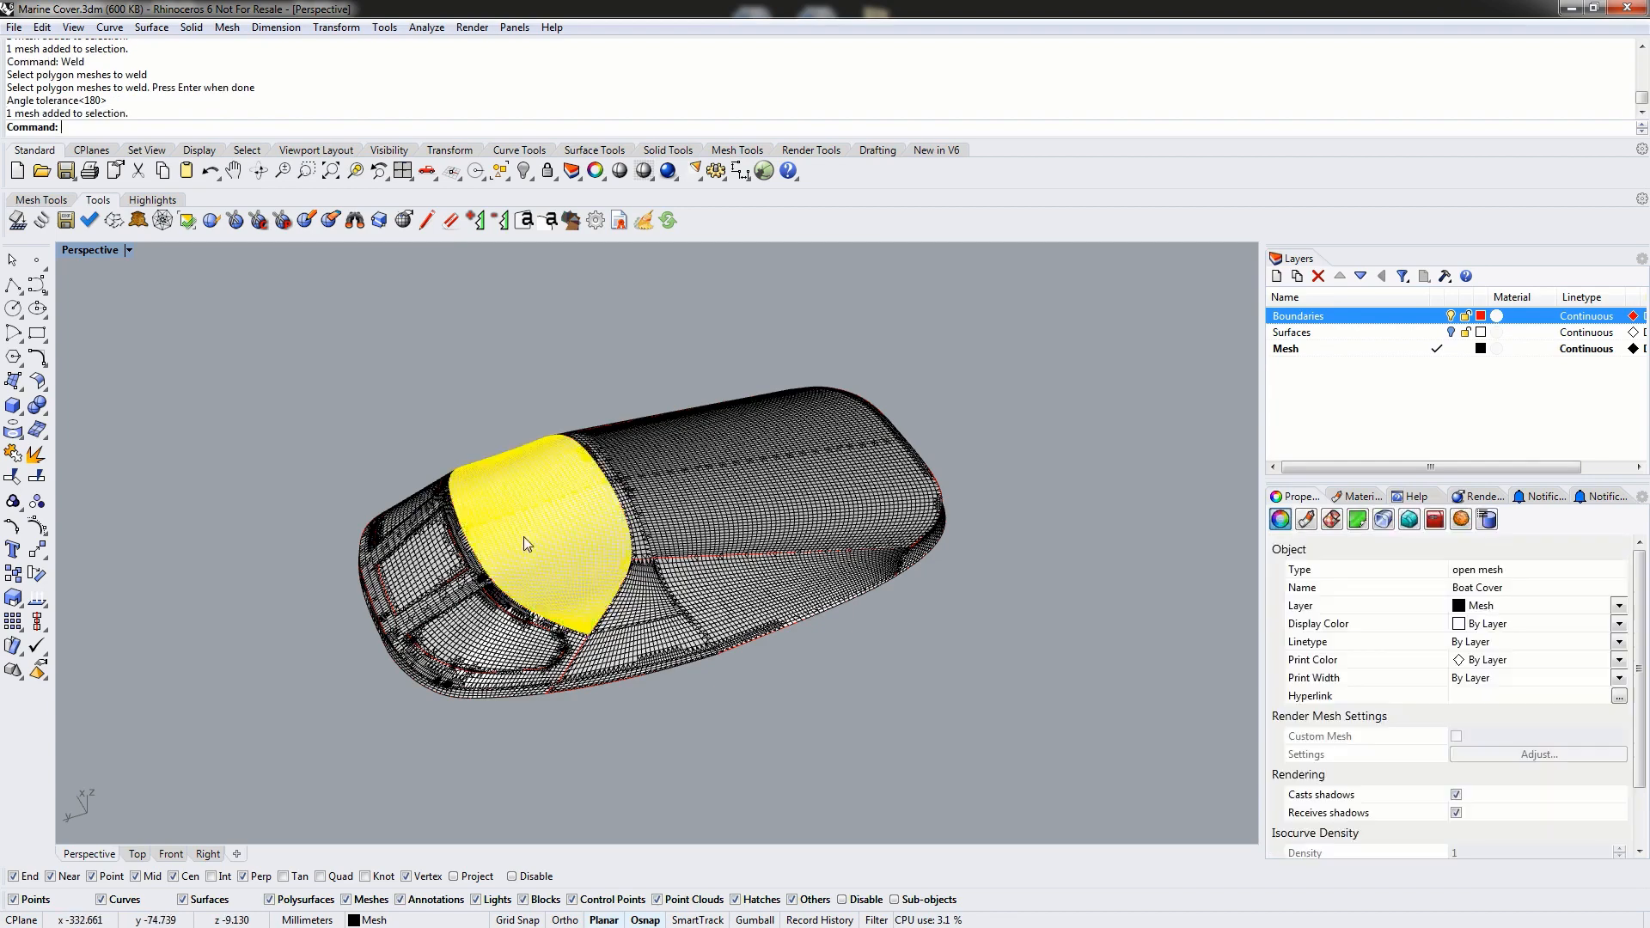
click(434, 589)
click(424, 569)
right_drag(424, 569, 284, 533)
click(36, 456)
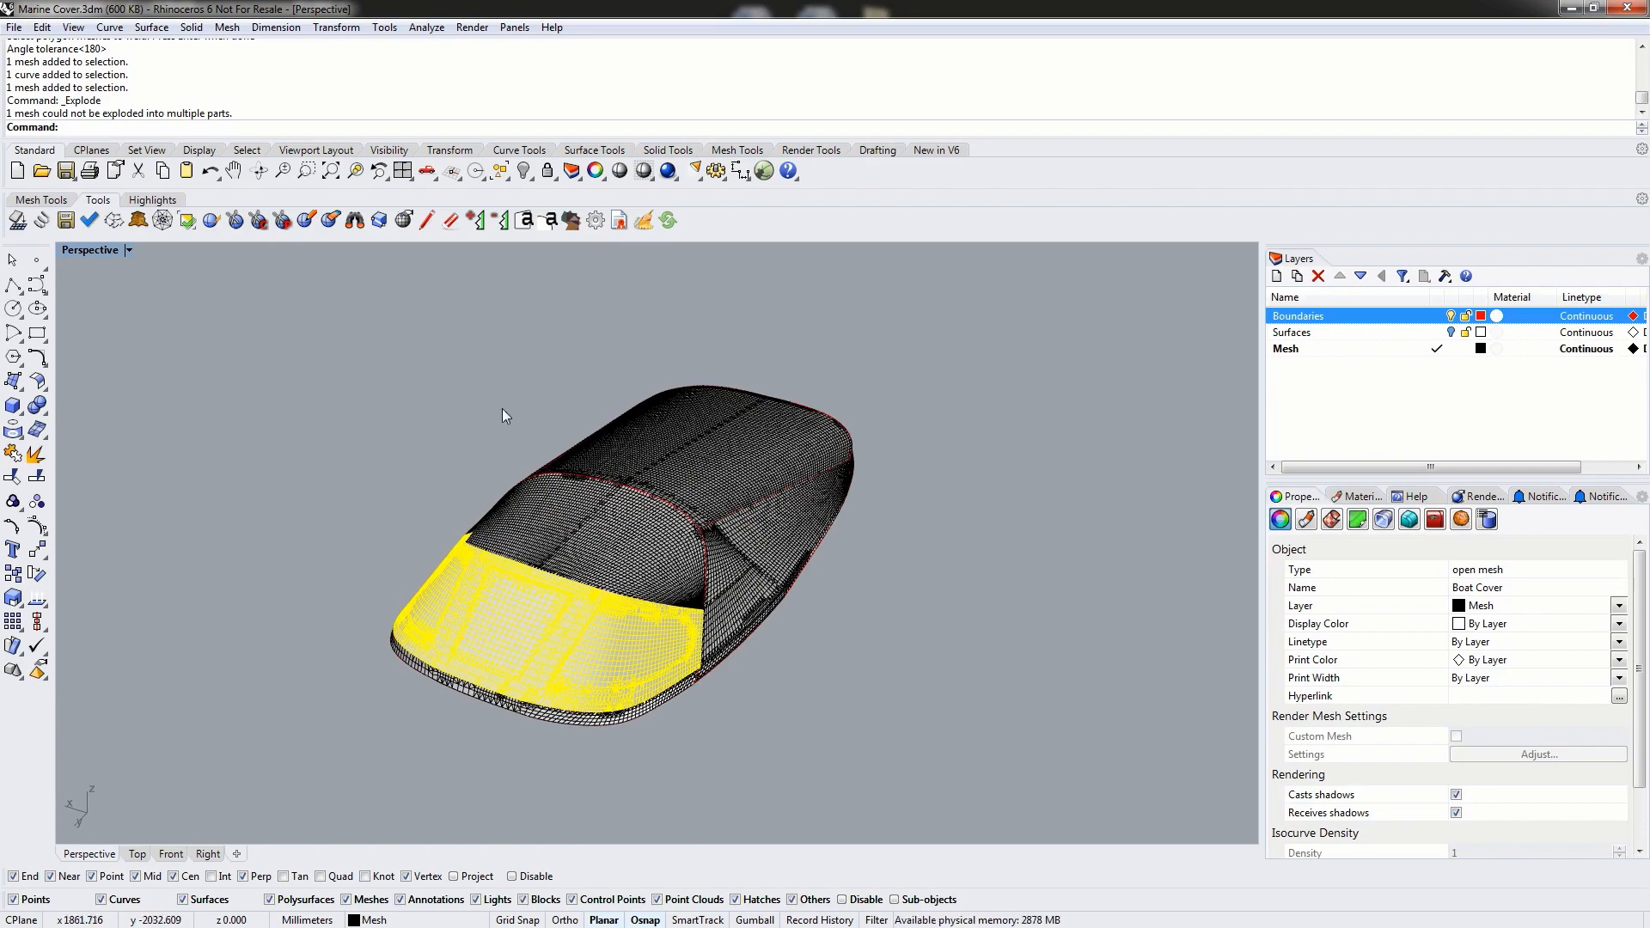
- Examine the welded mesh faces closely along the red boundary curves and seams, and review the whole cover
click(983, 635)
right_drag(983, 636, 786, 639)
right_drag(788, 539, 614, 392)
scroll(643, 595, up, 6)
scroll(605, 410, up, 6)
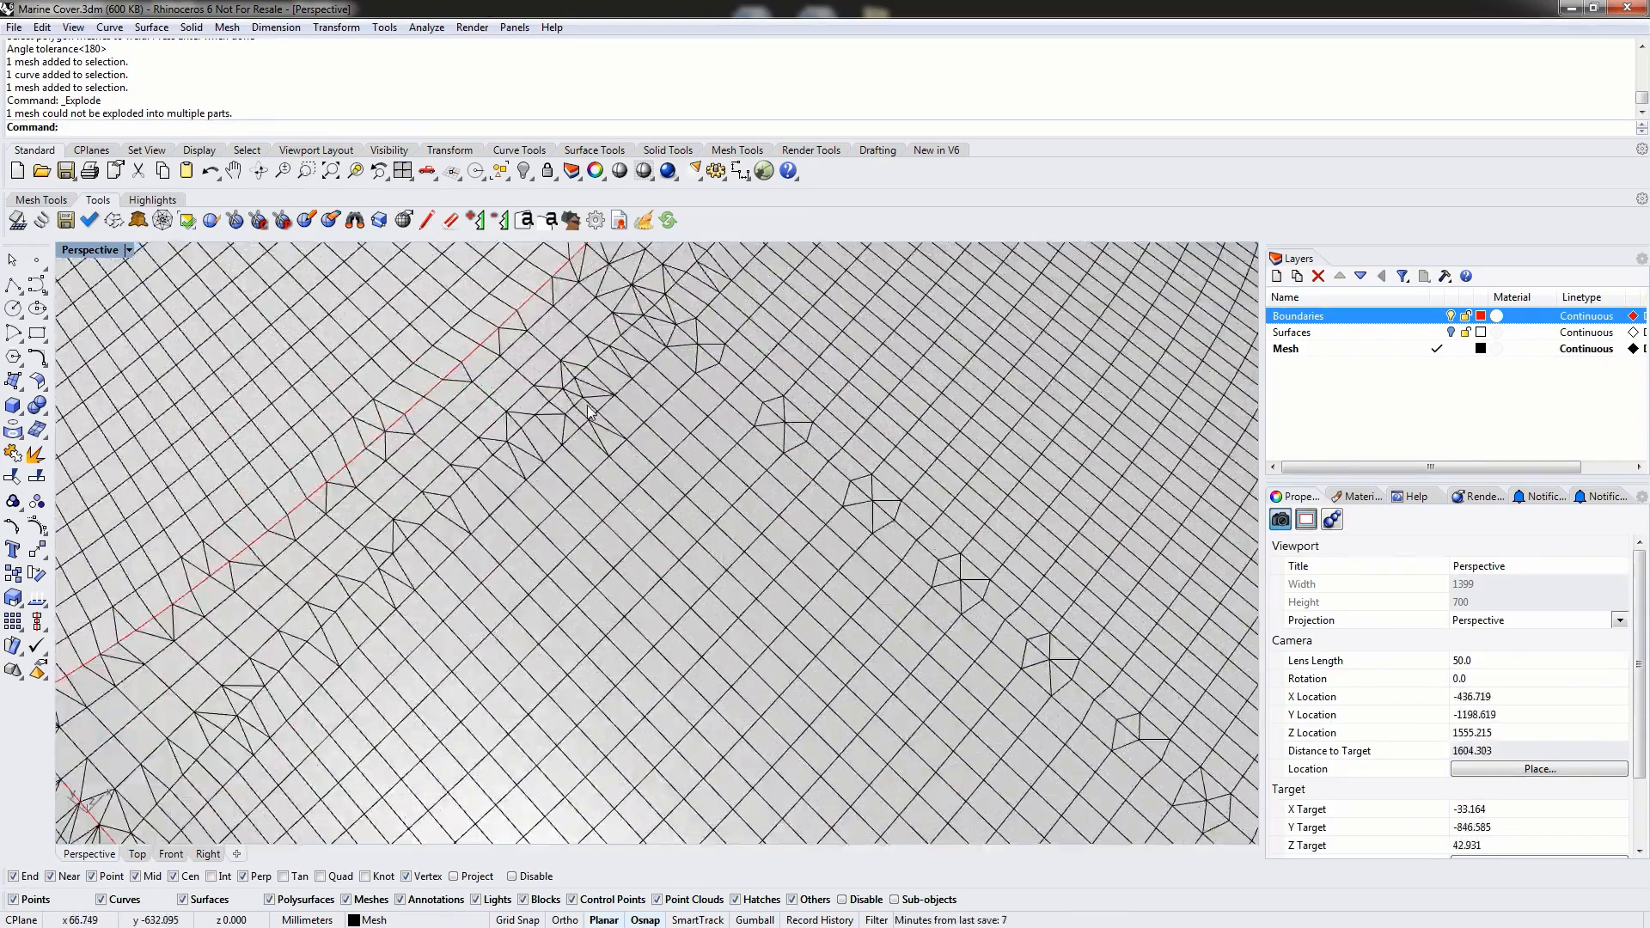
right_drag(398, 576, 609, 372)
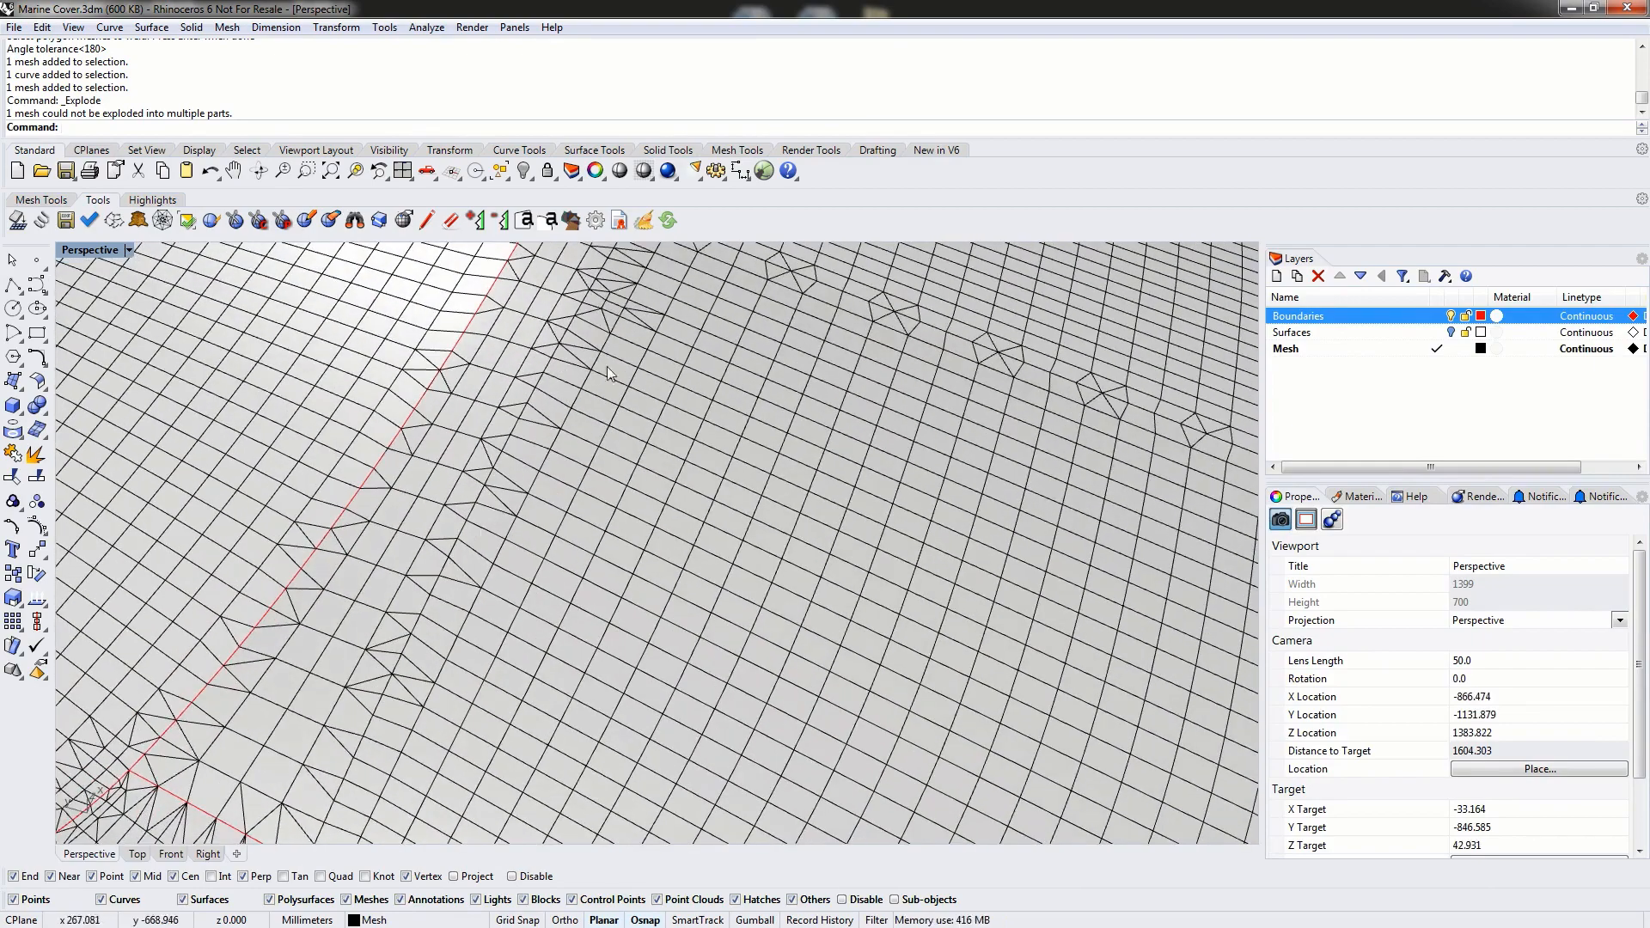
scroll(666, 382, down, 6)
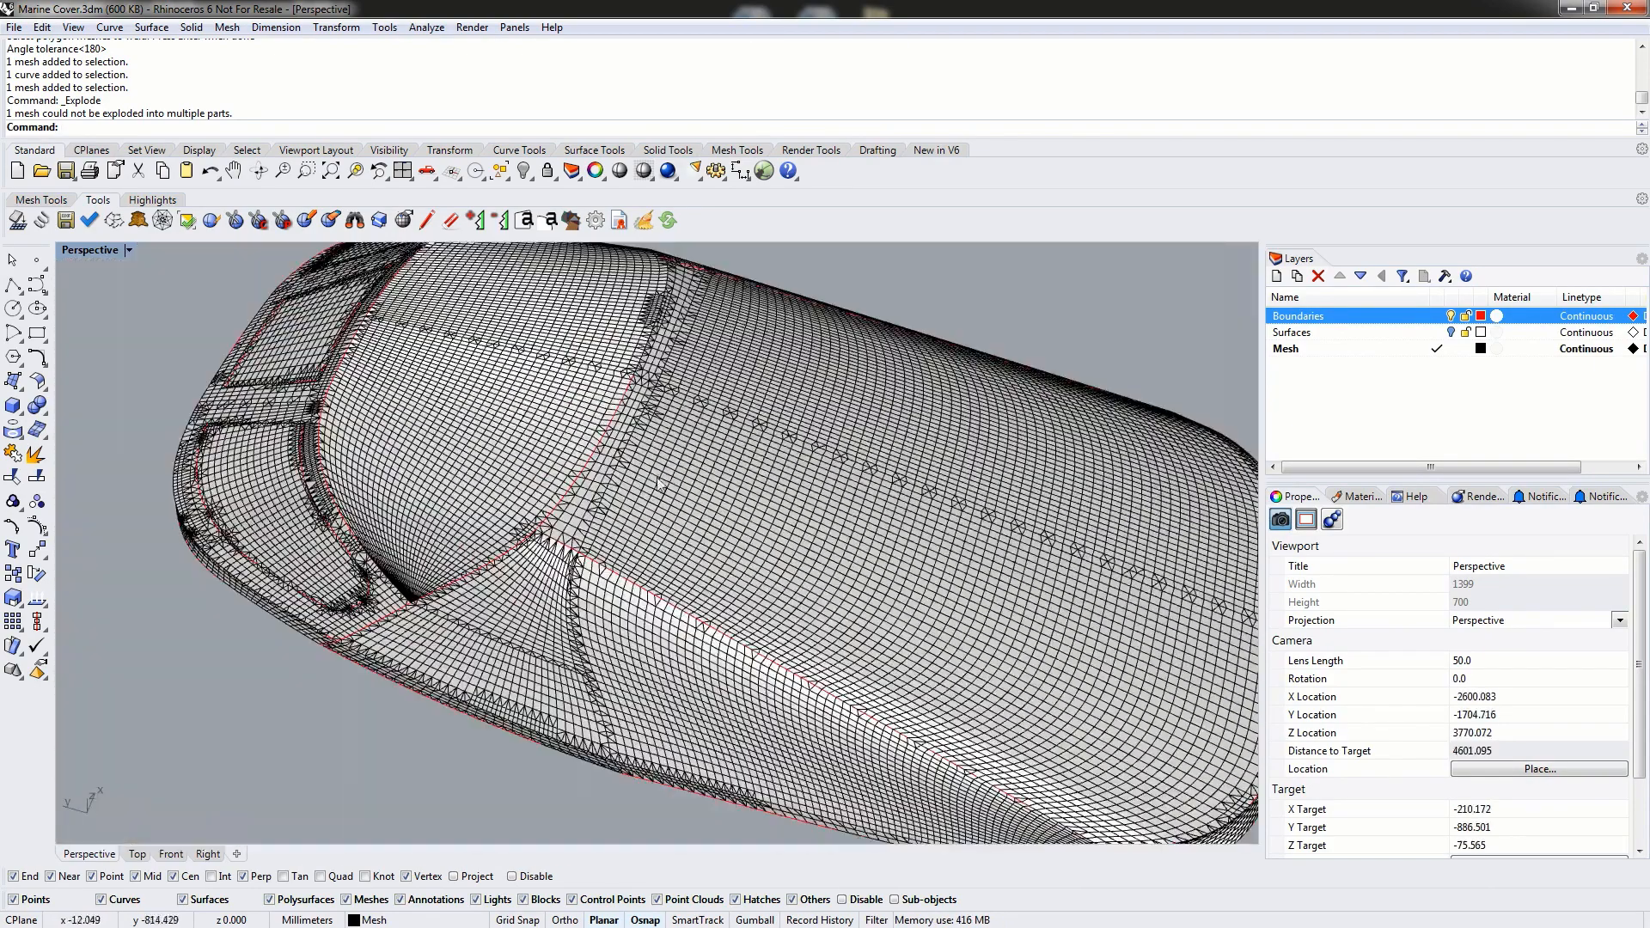
right_drag(662, 485, 920, 499)
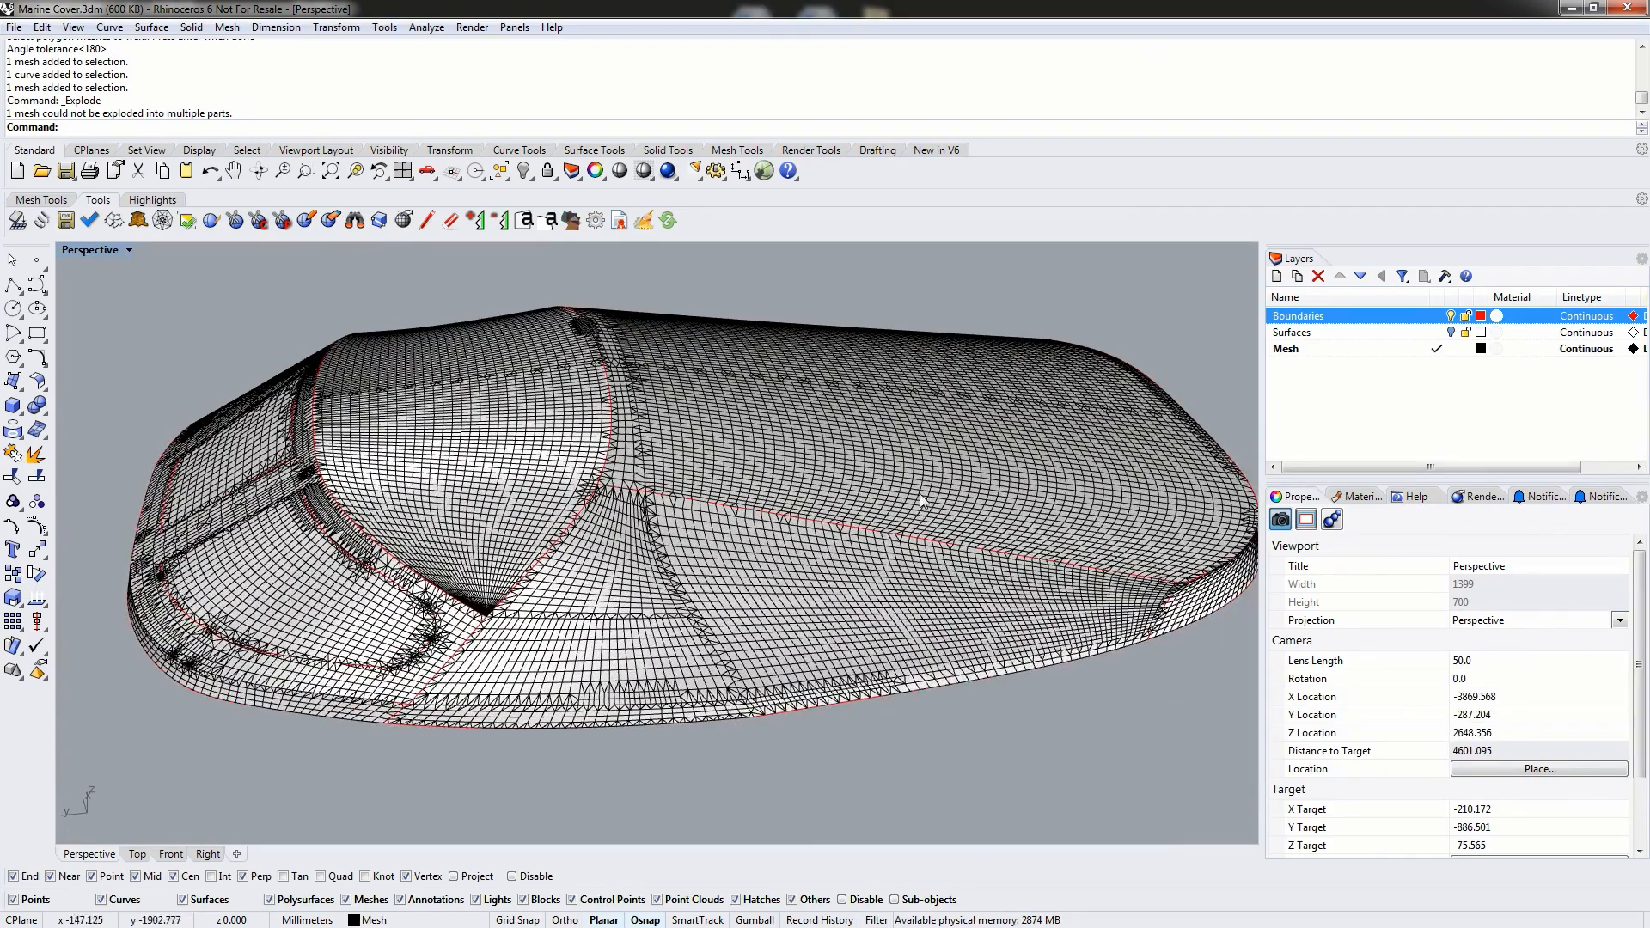
- Validate all the boat cover meshes with the ExactFlat mesh validator
right_drag(1057, 497, 539, 507)
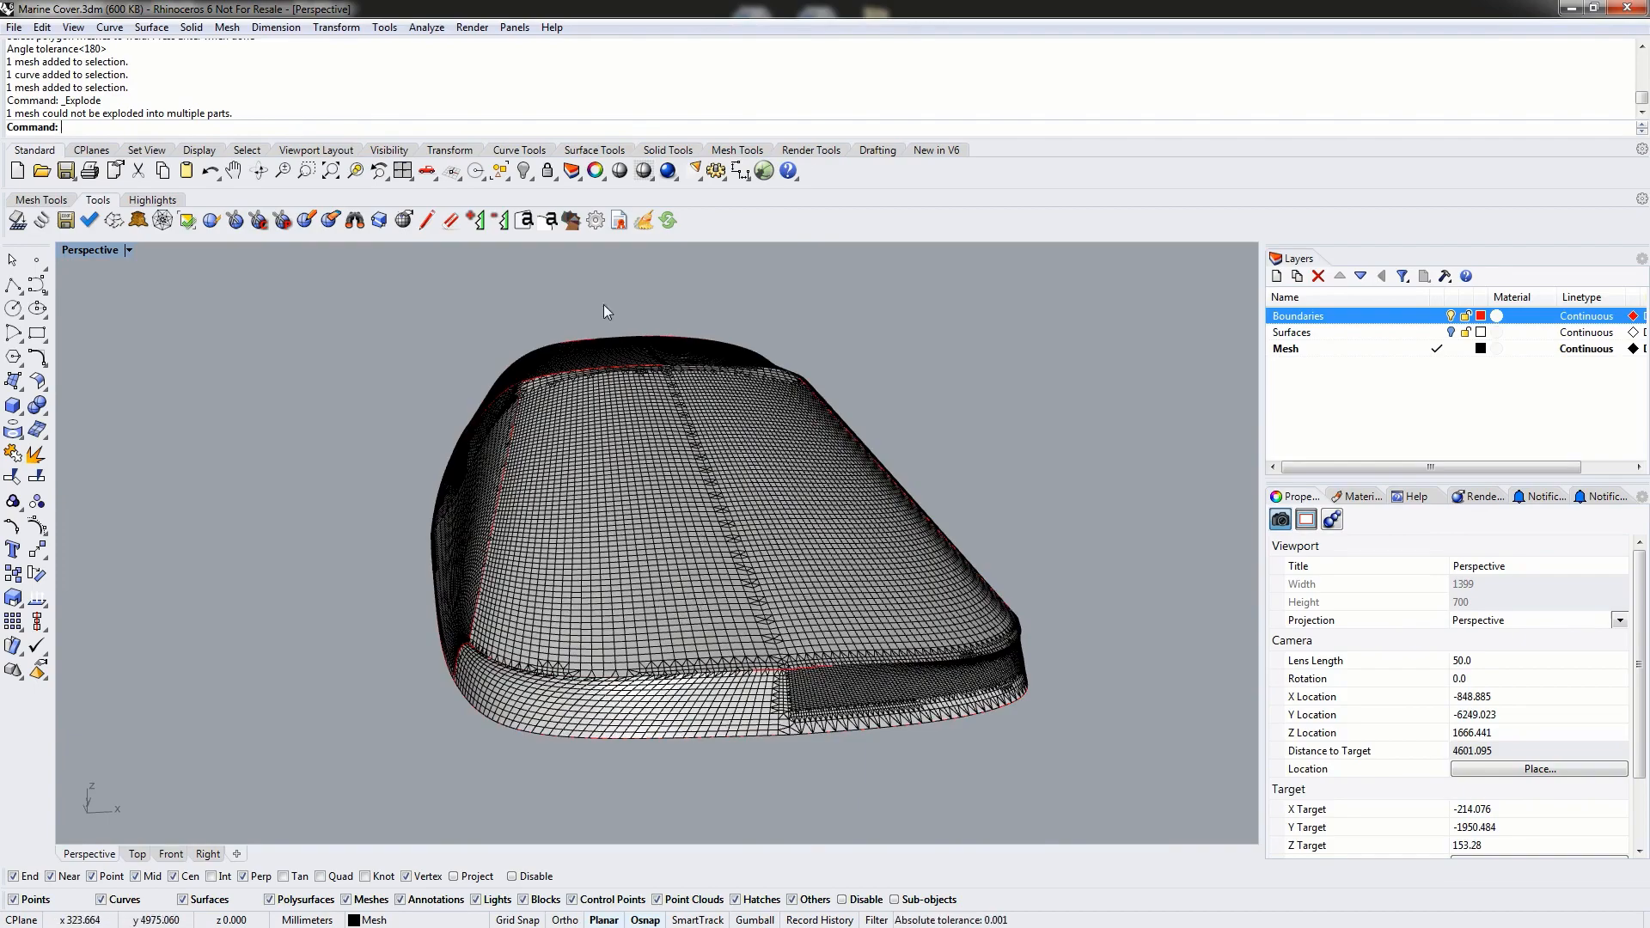
right_drag(680, 621, 784, 503)
scroll(784, 504, down, 2)
mouse_move(704, 424)
shift+right_down()
mouse_move(701, 463)
mouse_move(718, 429)
shift+right_up()
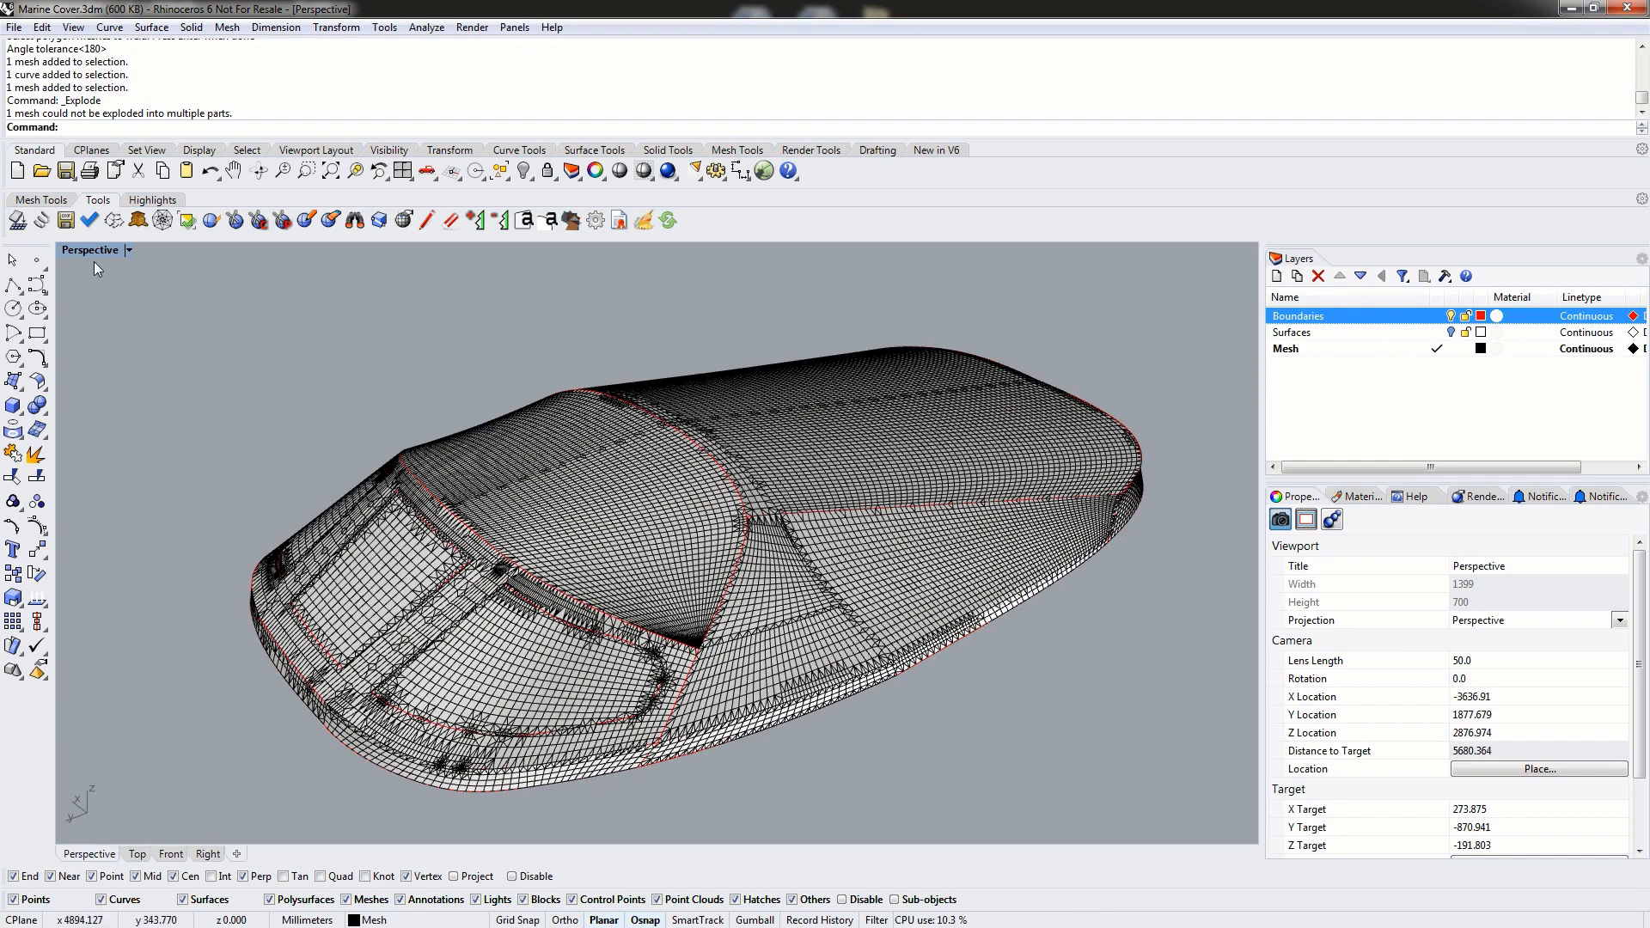
click(41, 200)
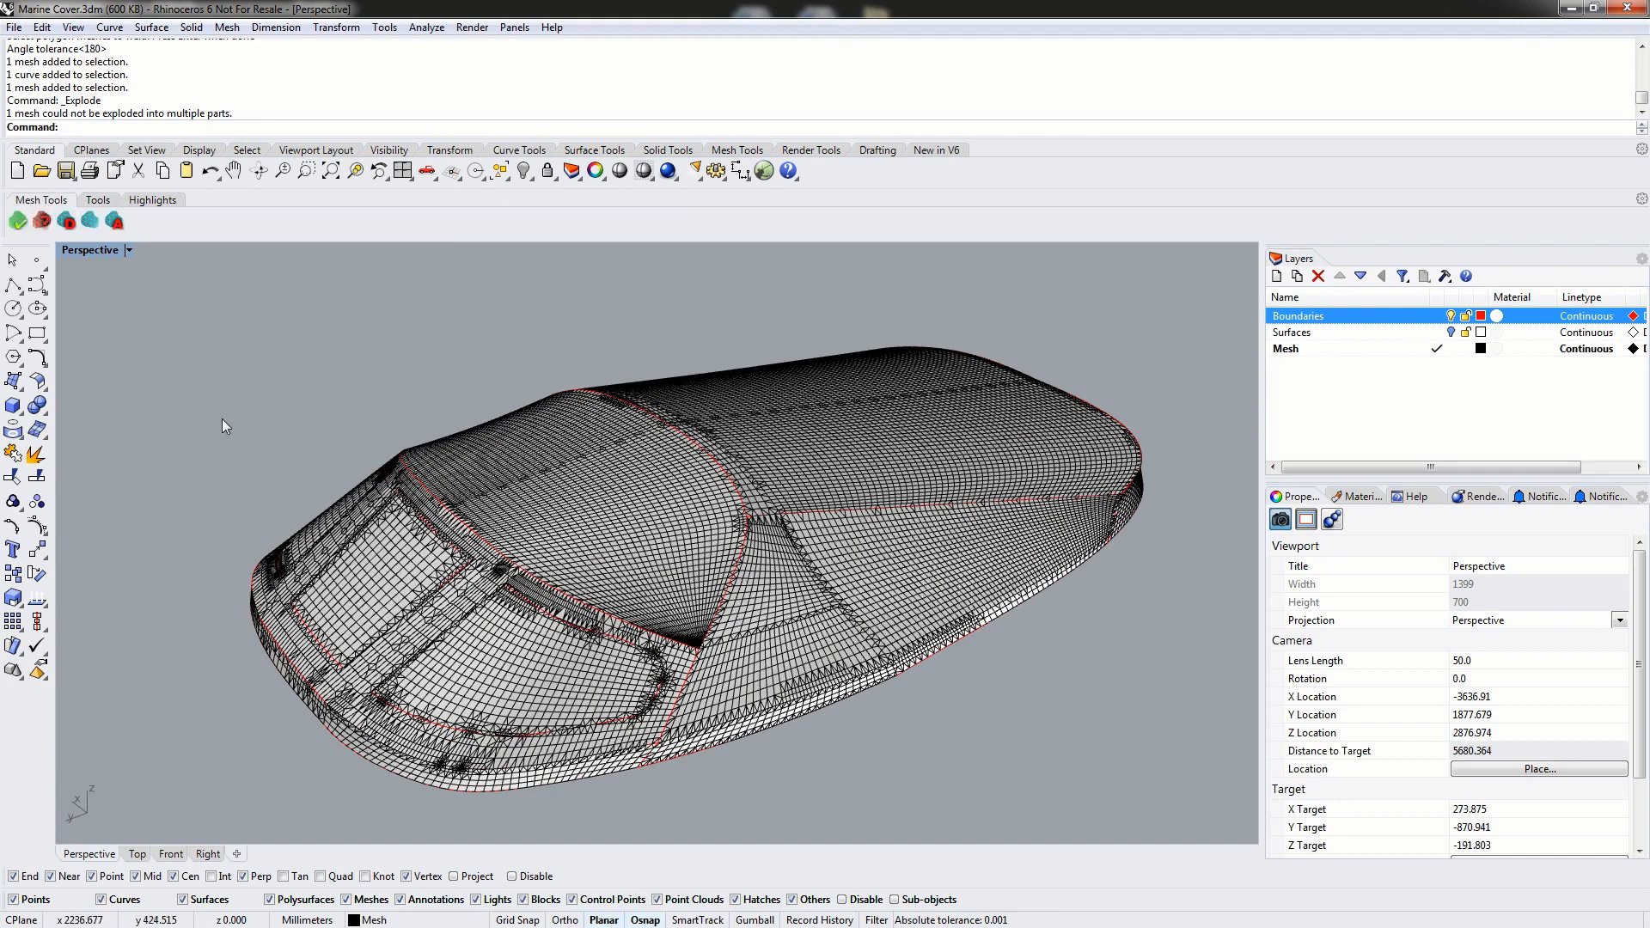
click(17, 221)
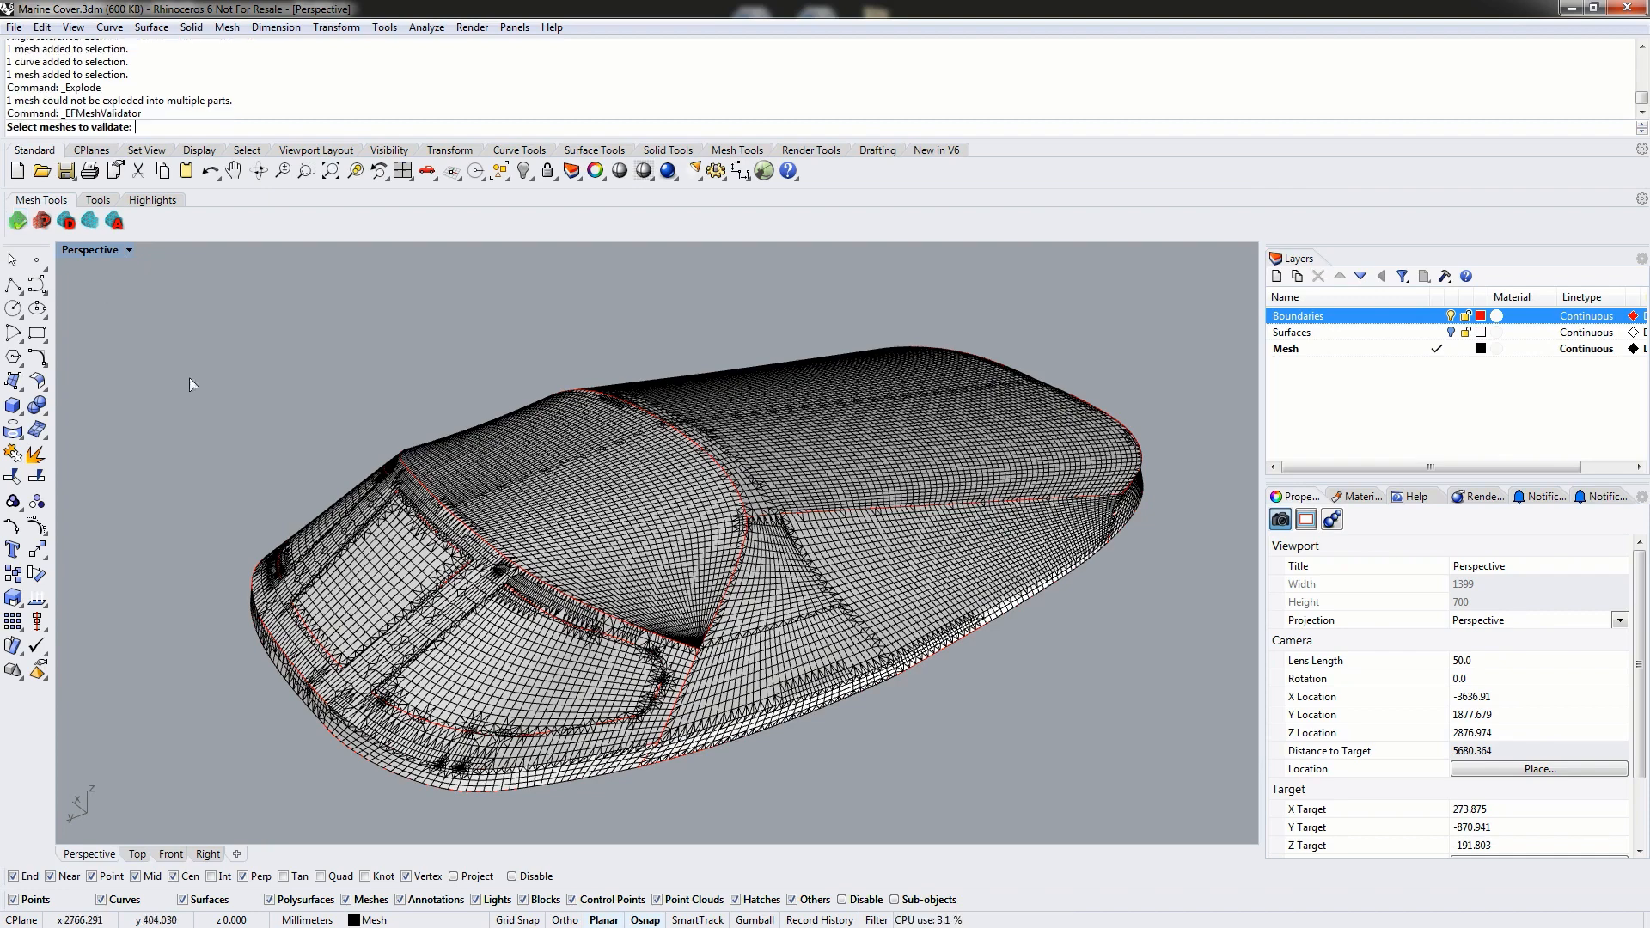
scroll(266, 369, down, 4)
drag(171, 276, 846, 627)
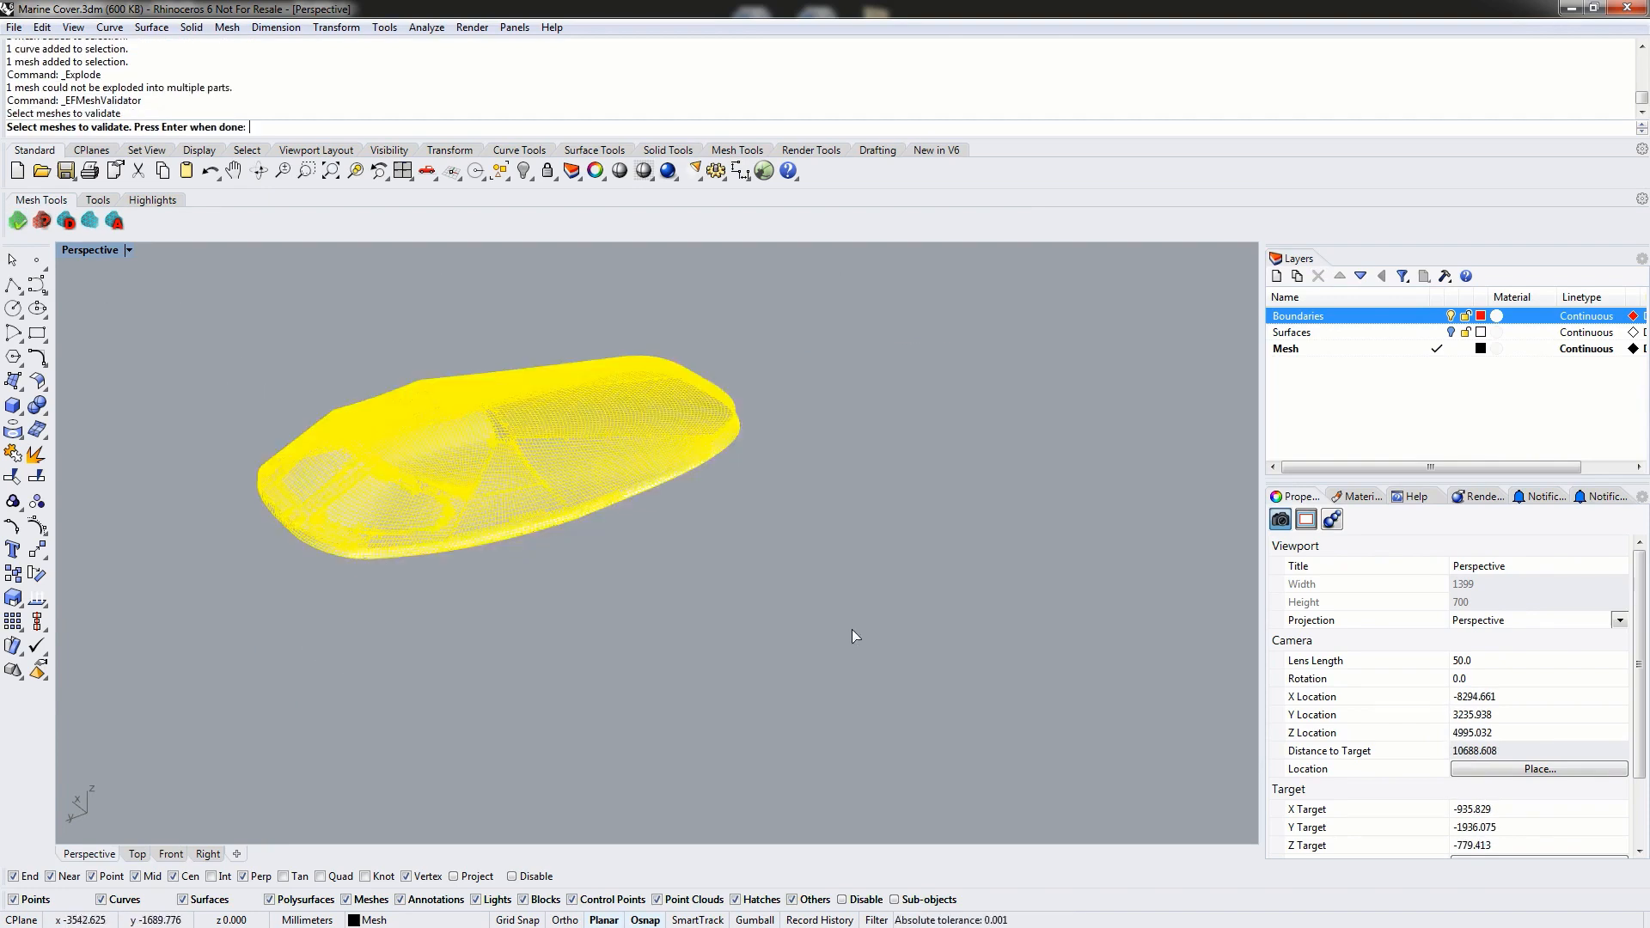
key(Return)
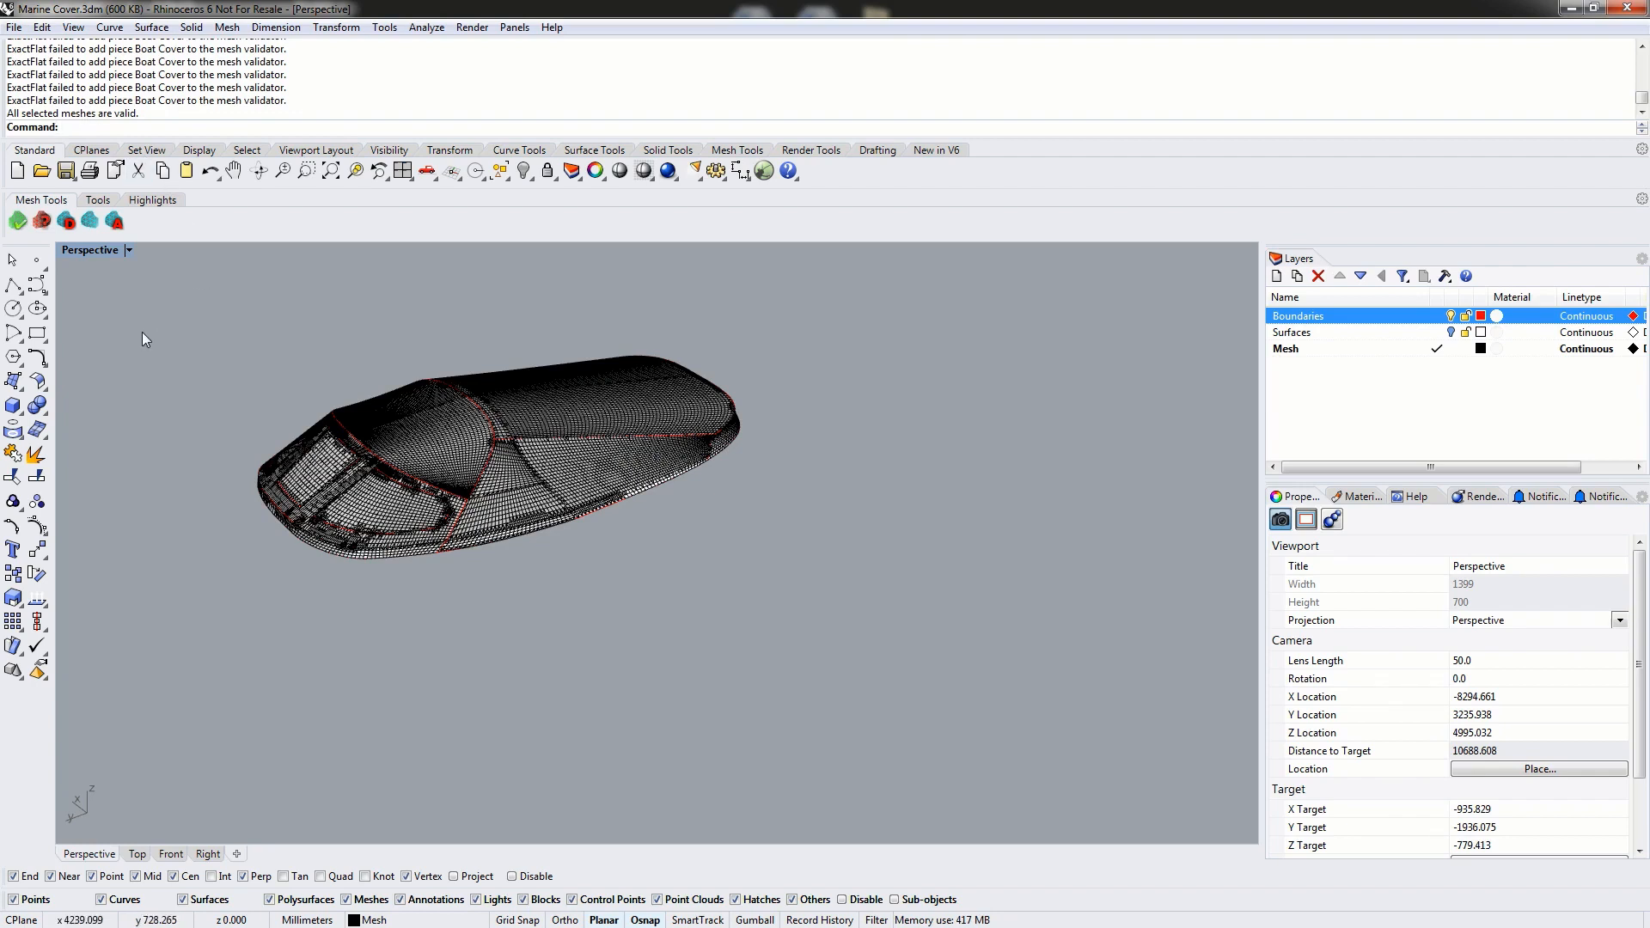
- Start an Adaptive Remesh on all the boat cover meshes and run it with the default tolerances and edge length
click(115, 221)
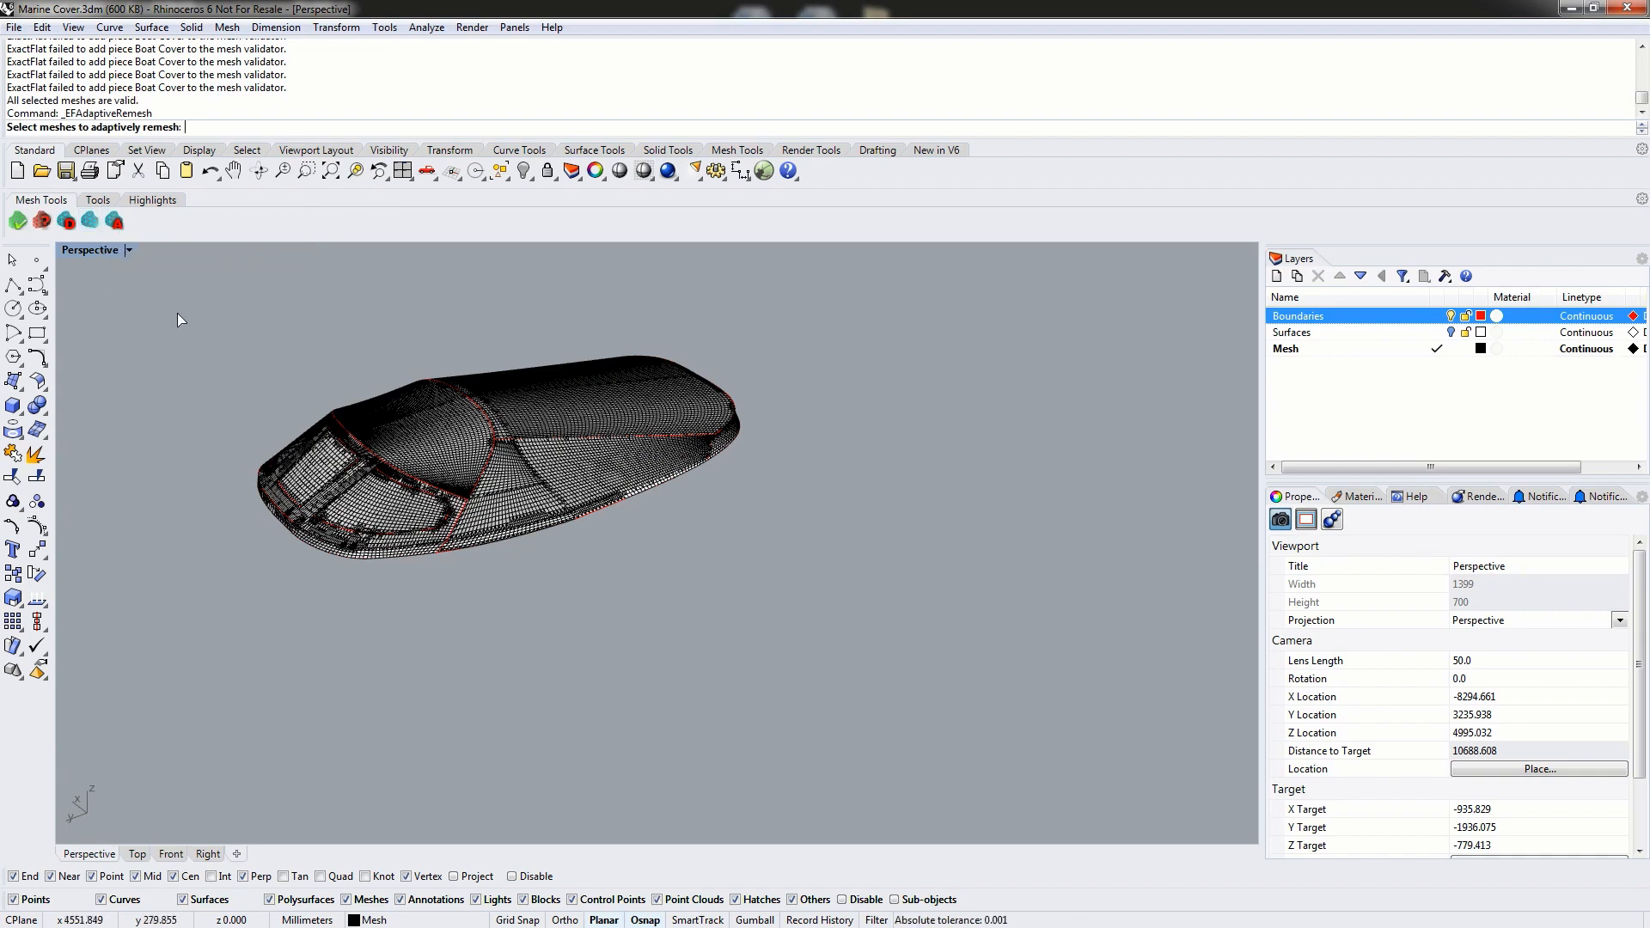
drag(163, 291, 885, 665)
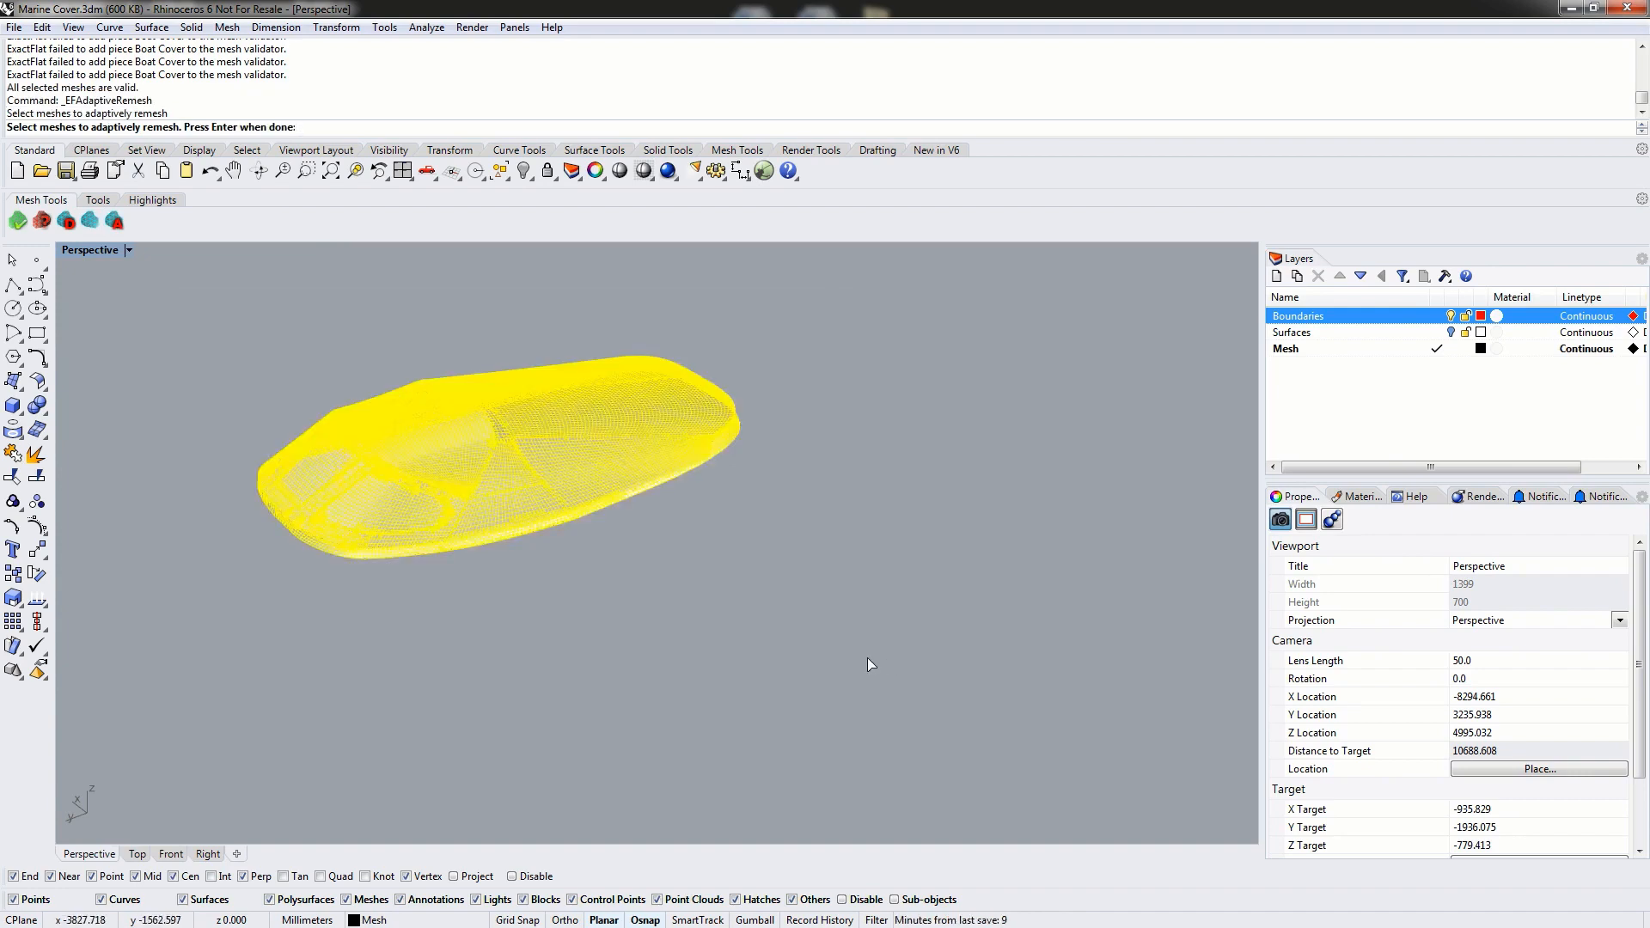
key(Return)
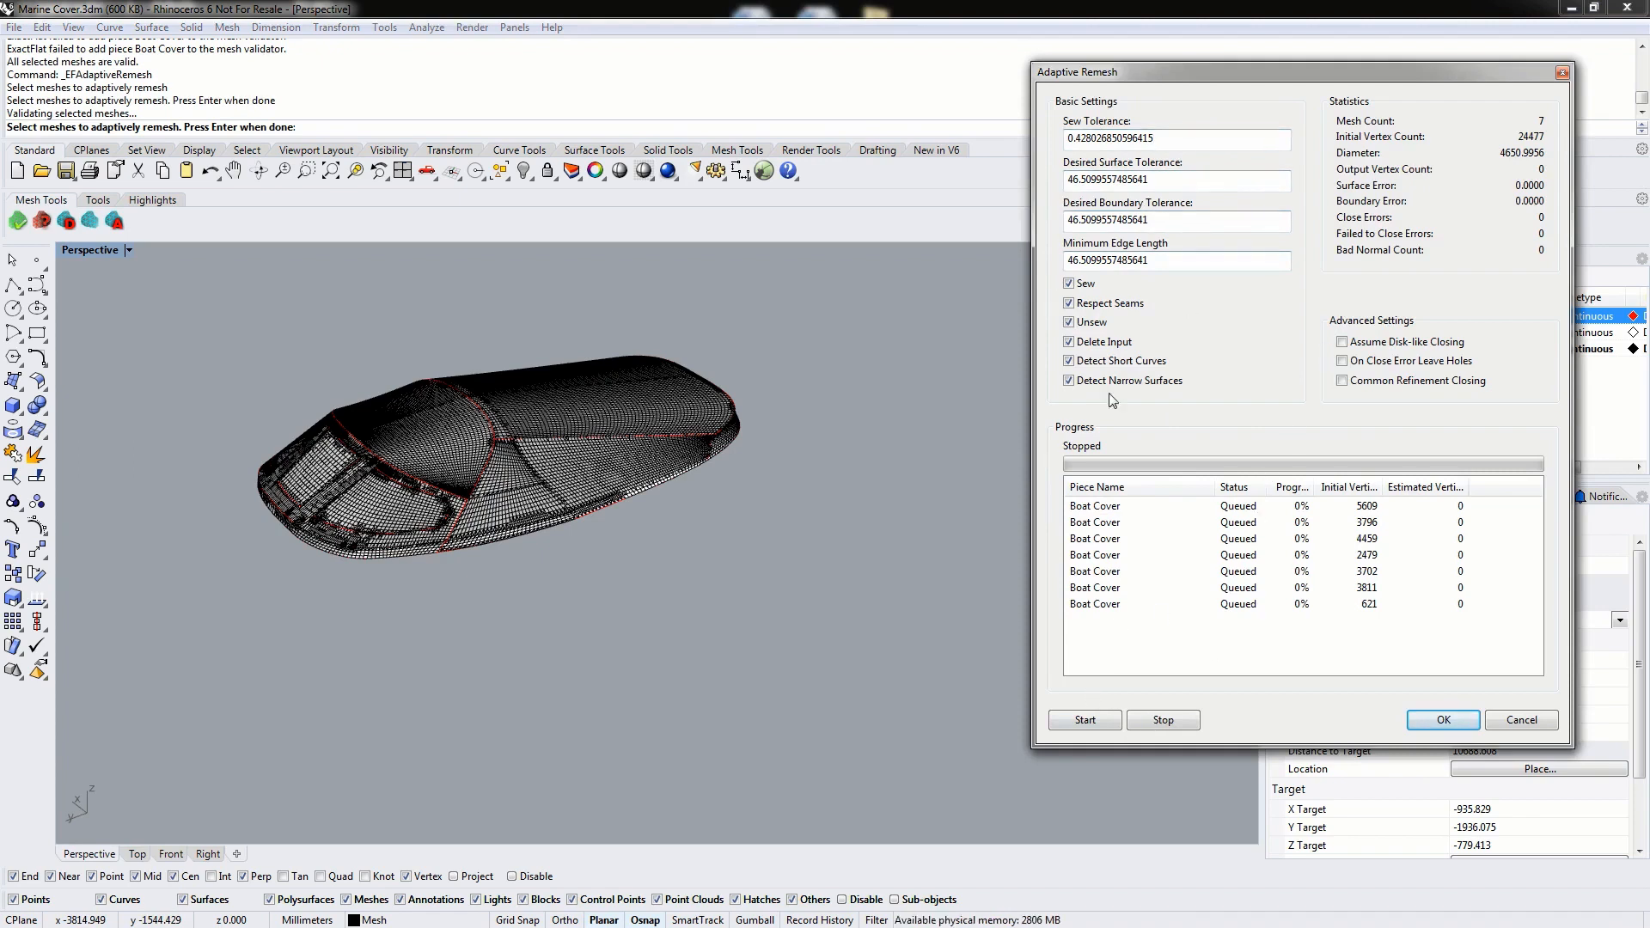
click(1085, 720)
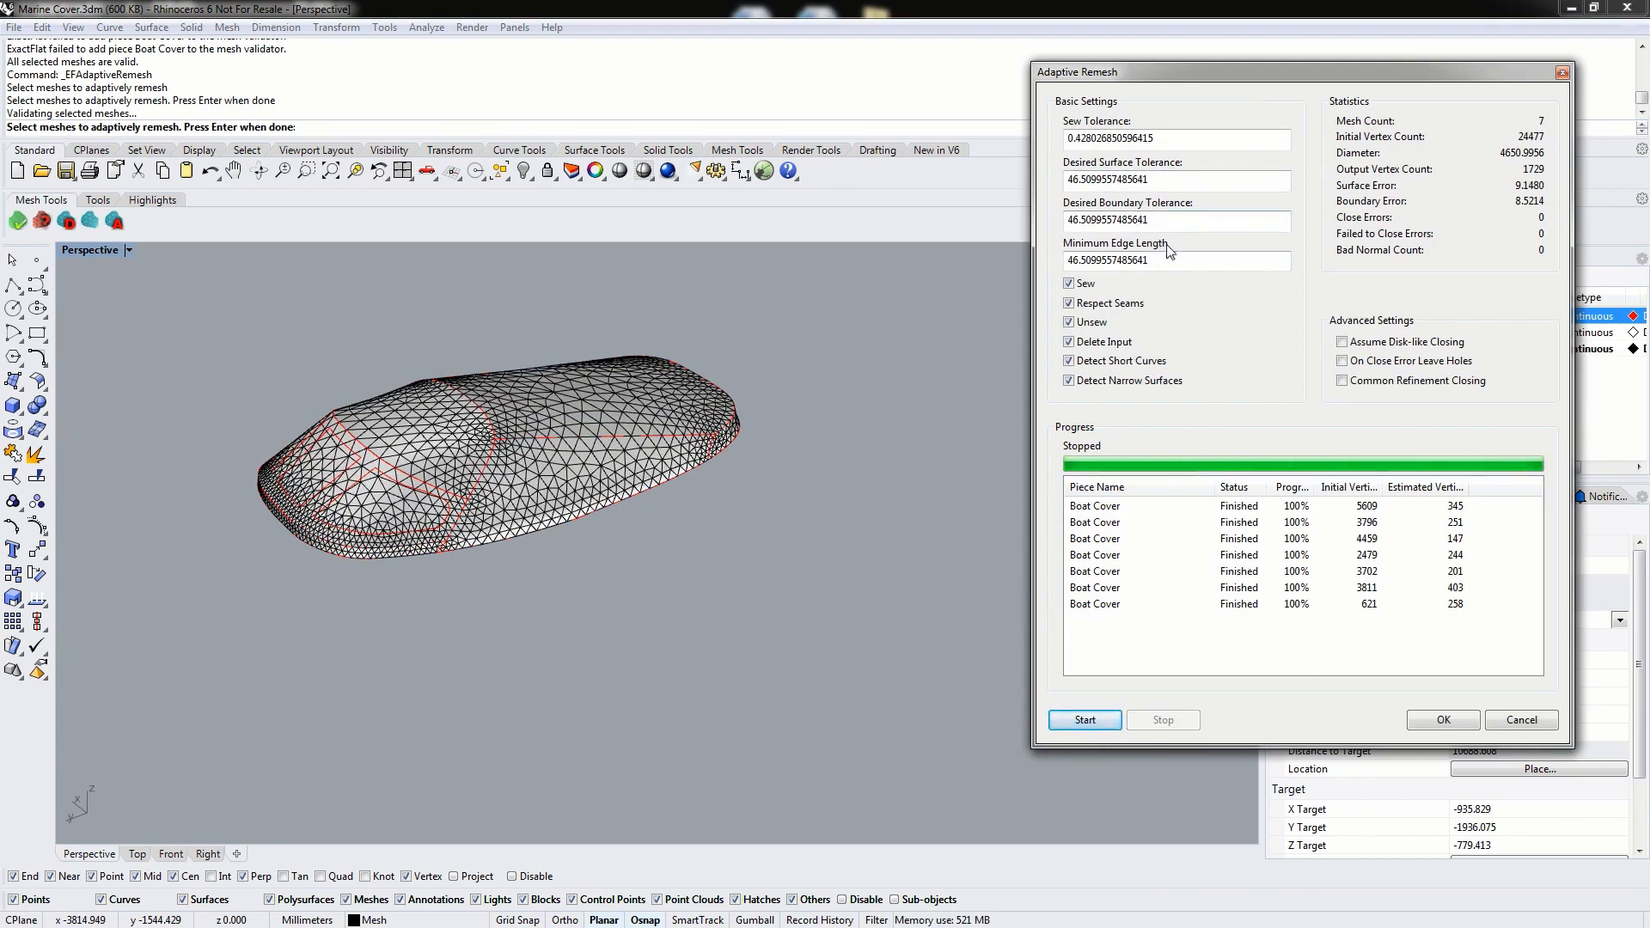
drag(1151, 69, 1012, 107)
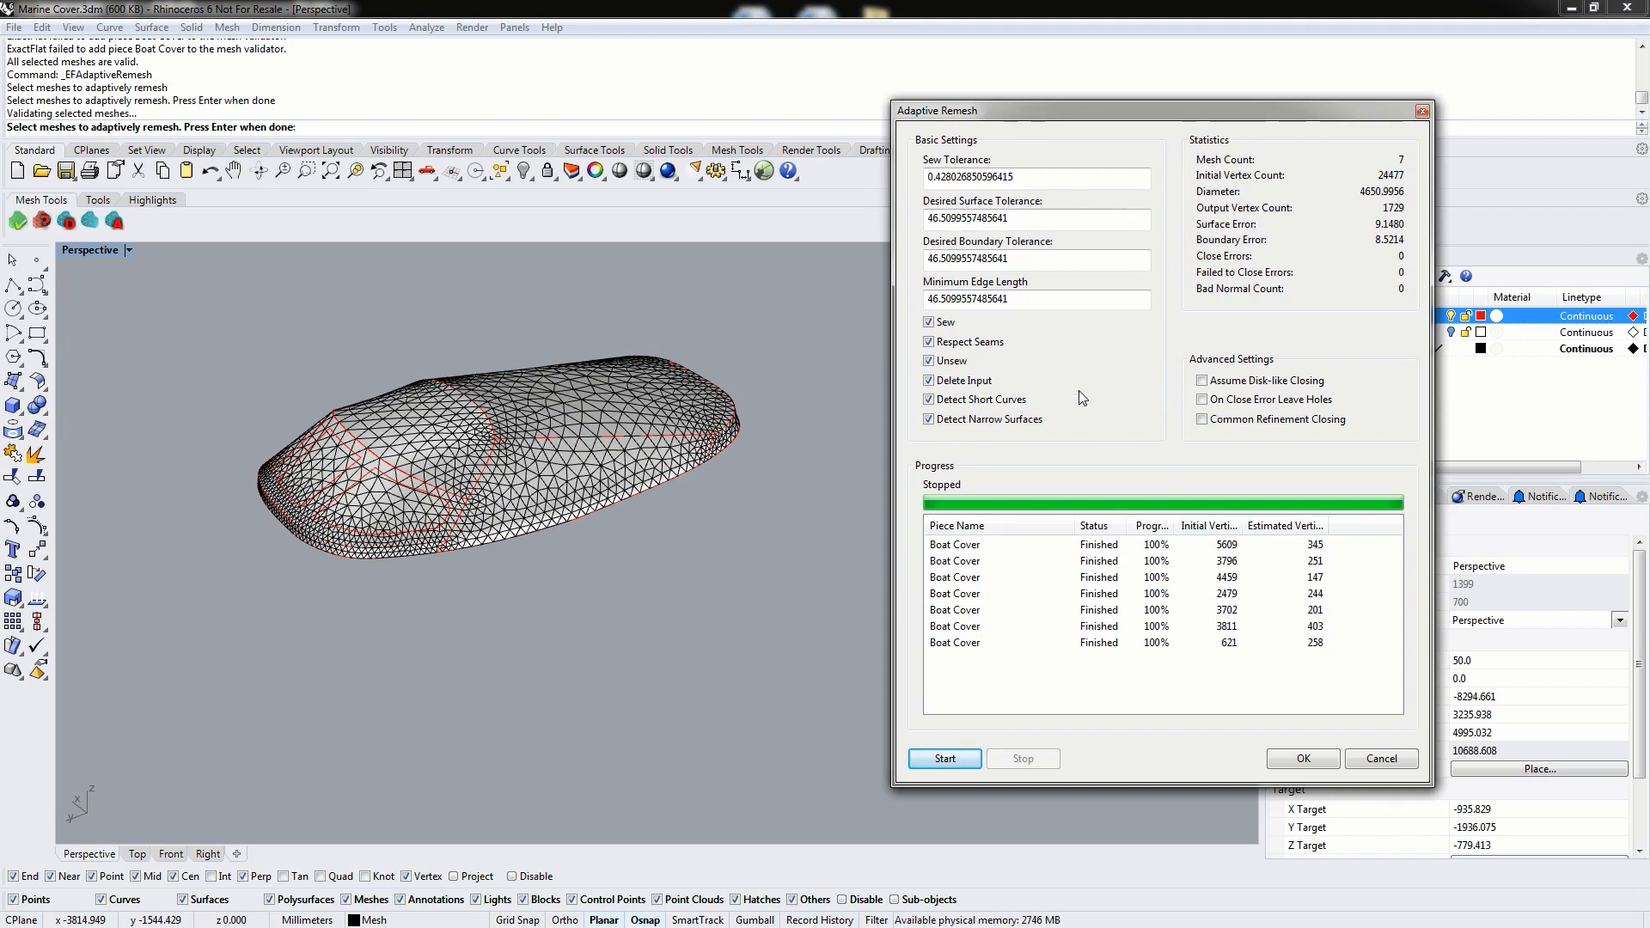
- Set the desired surface tolerance, desired boundary tolerance and minimum edge length to 30 and rerun the adaptive remesh
double_click(1040, 221)
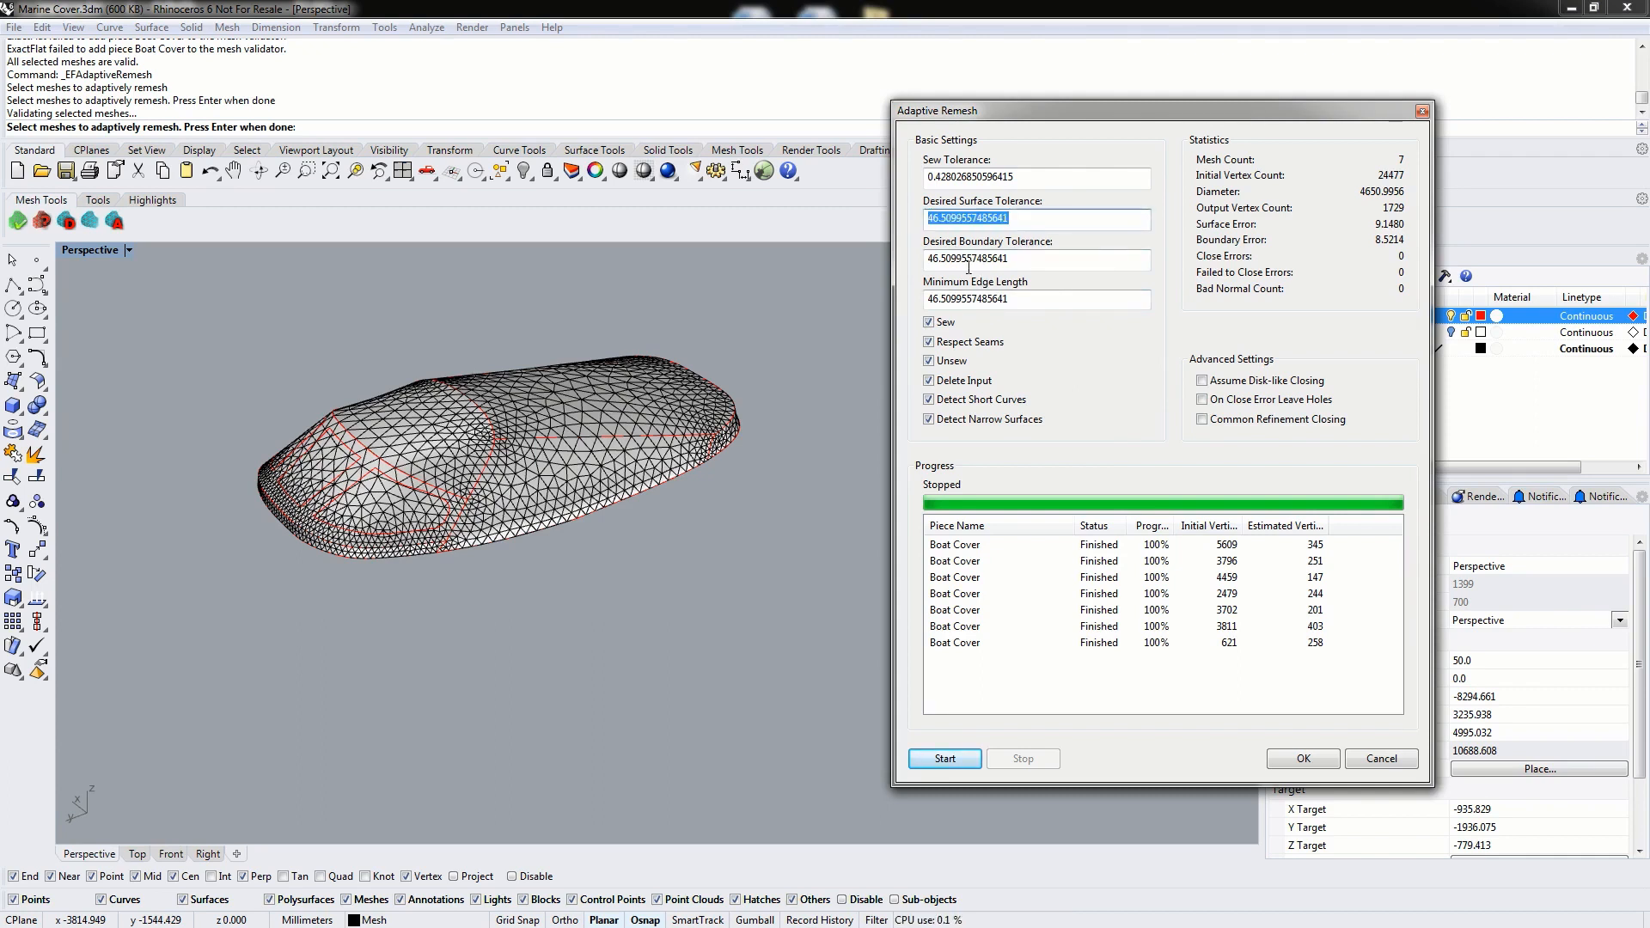
text(30)
key(Tab)
text(30)
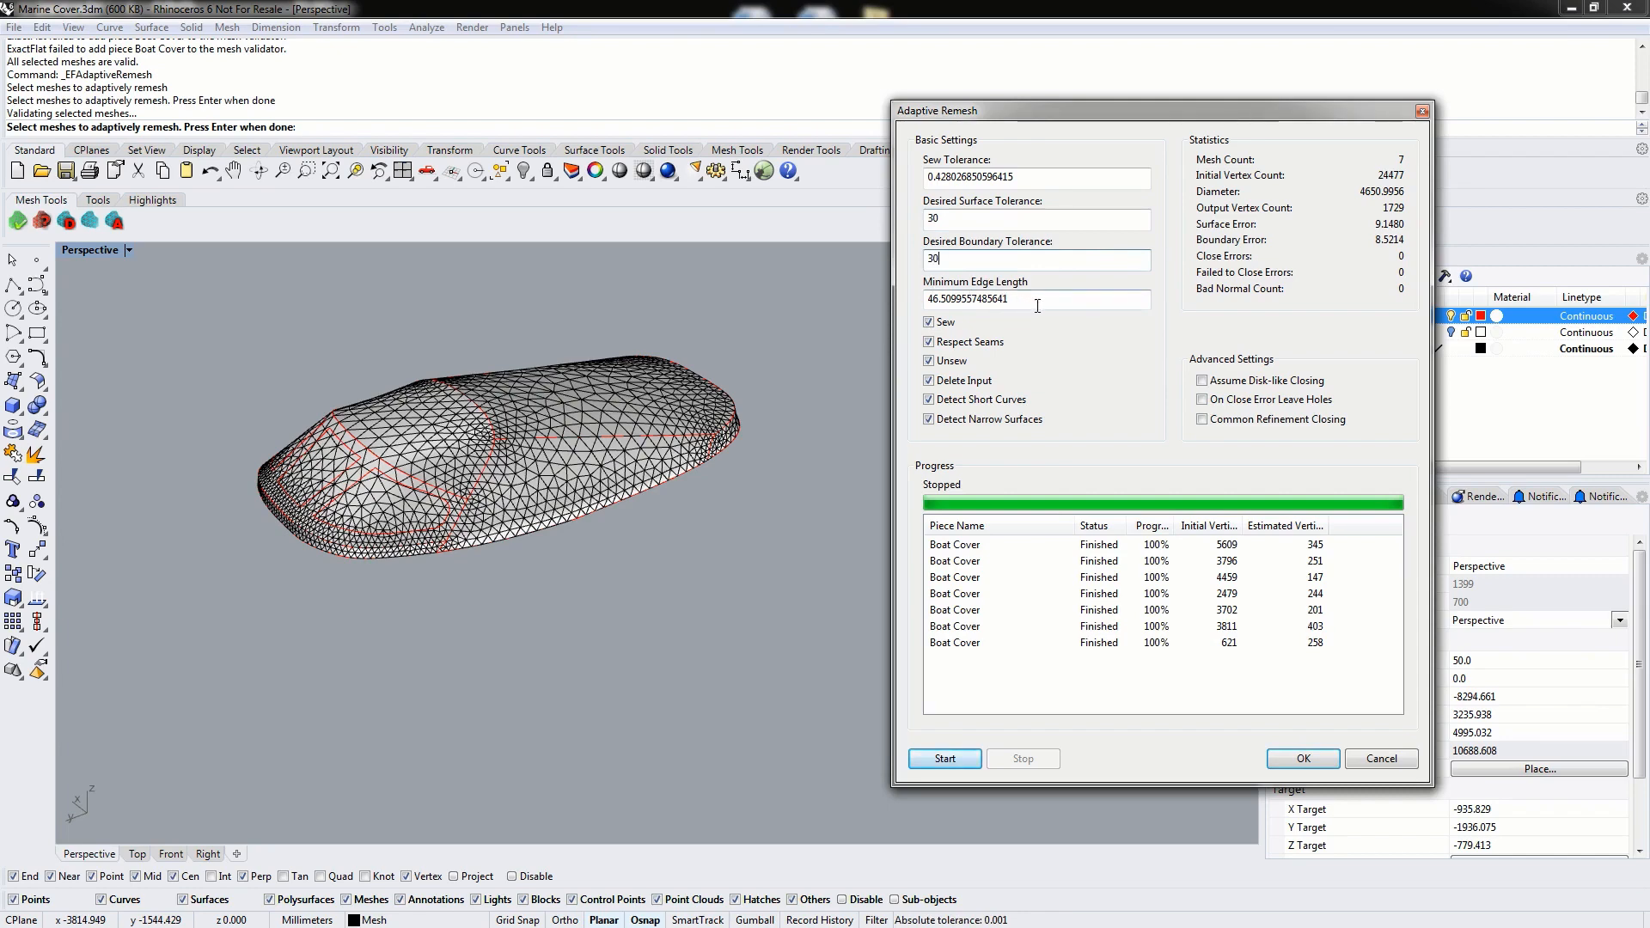
key(Tab)
text(3)
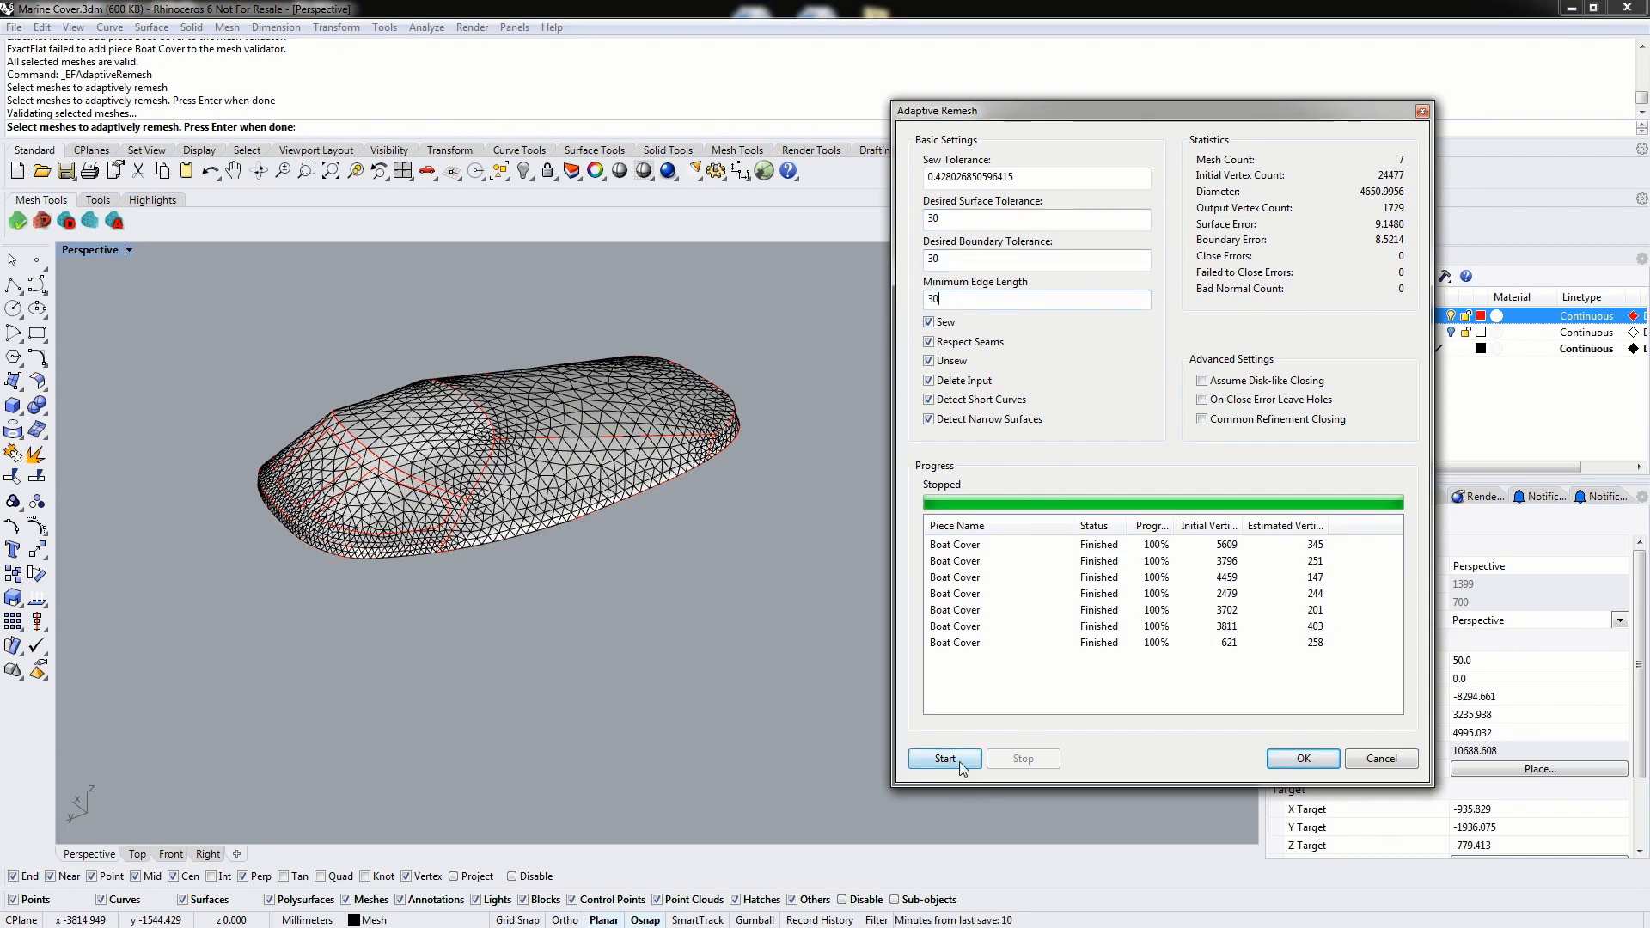
click(959, 764)
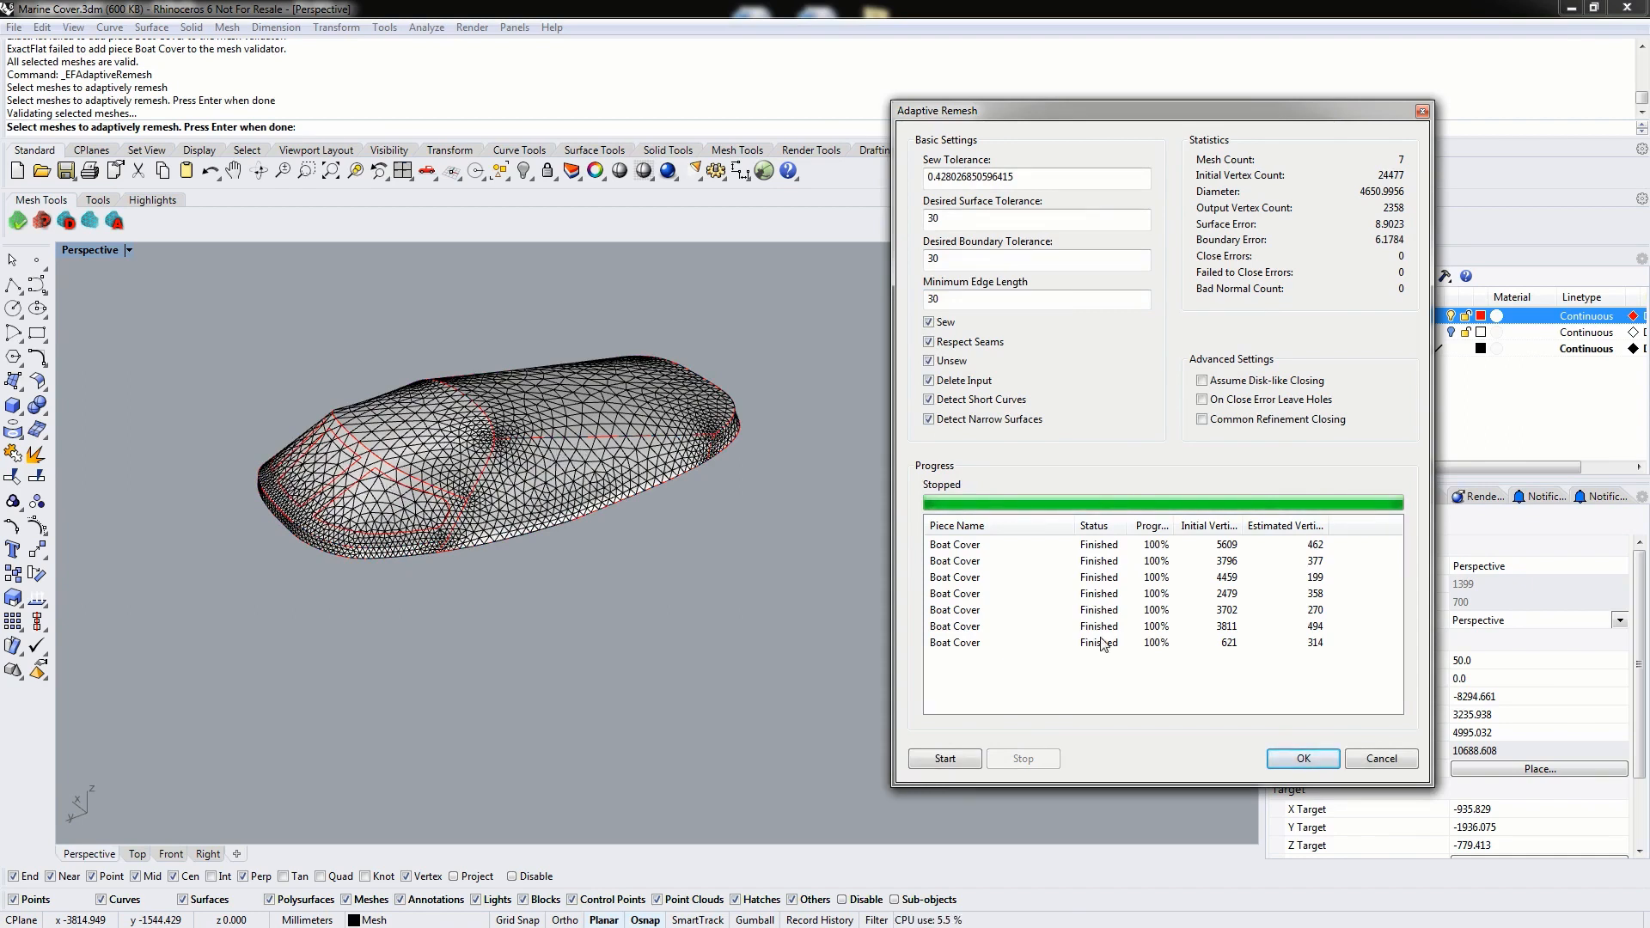
- Set the surface tolerance, boundary tolerance and minimum edge length to 10, rerun the adaptive remesh and accept the result
double_click(983, 222)
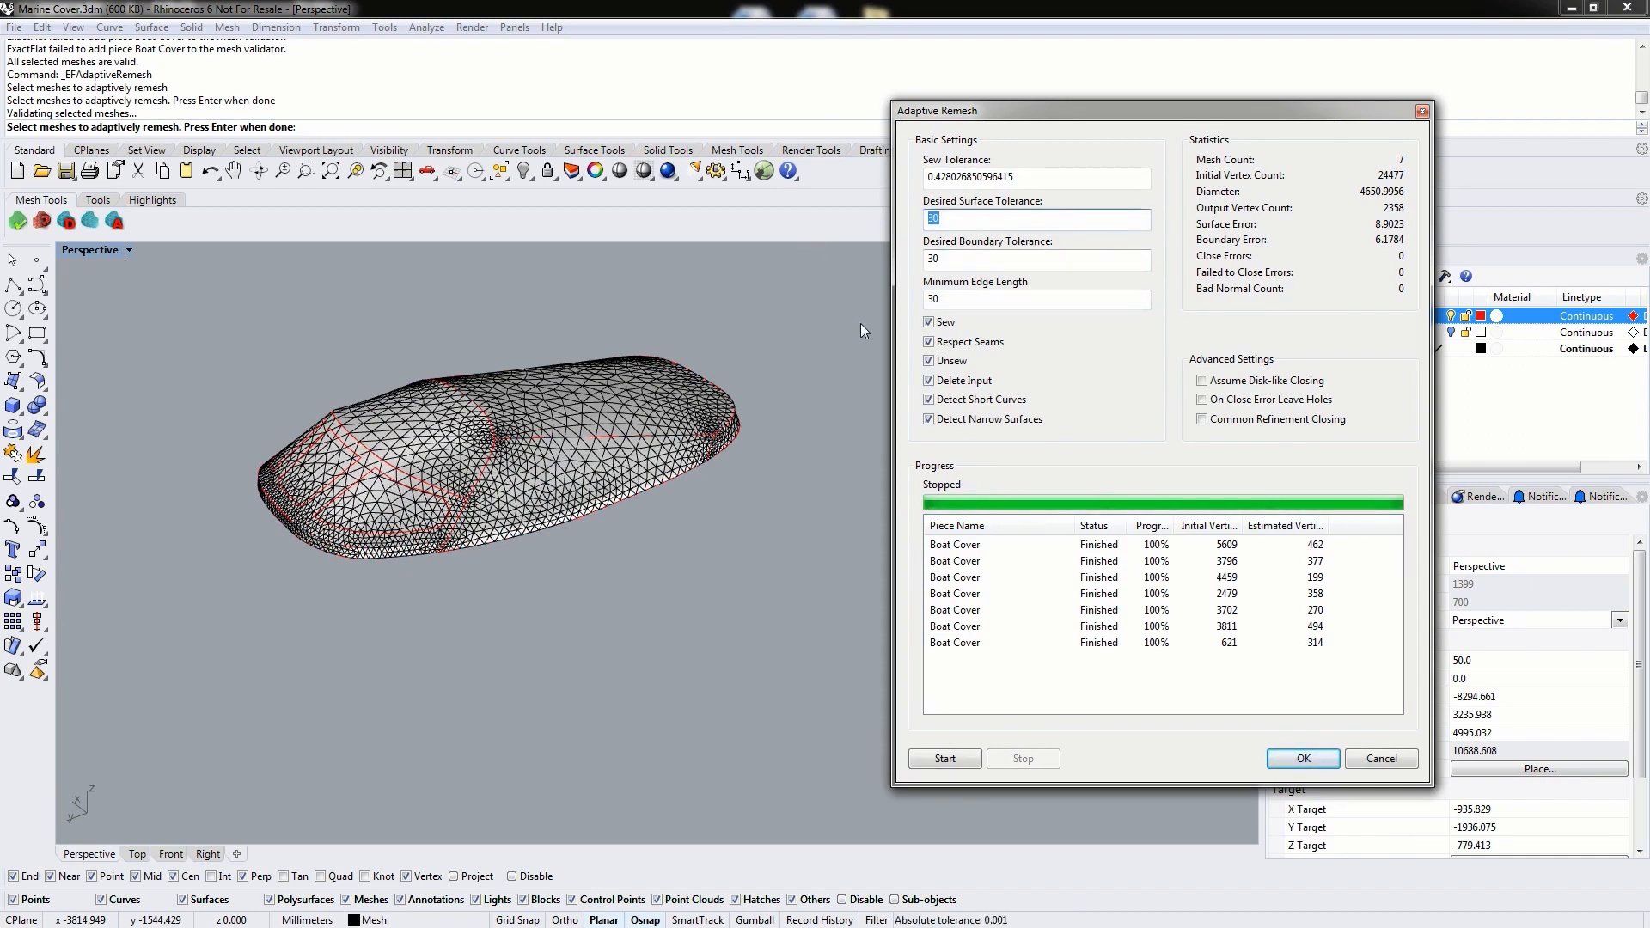
text(10)
key(Tab)
double_click(963, 297)
text(10)
click(977, 761)
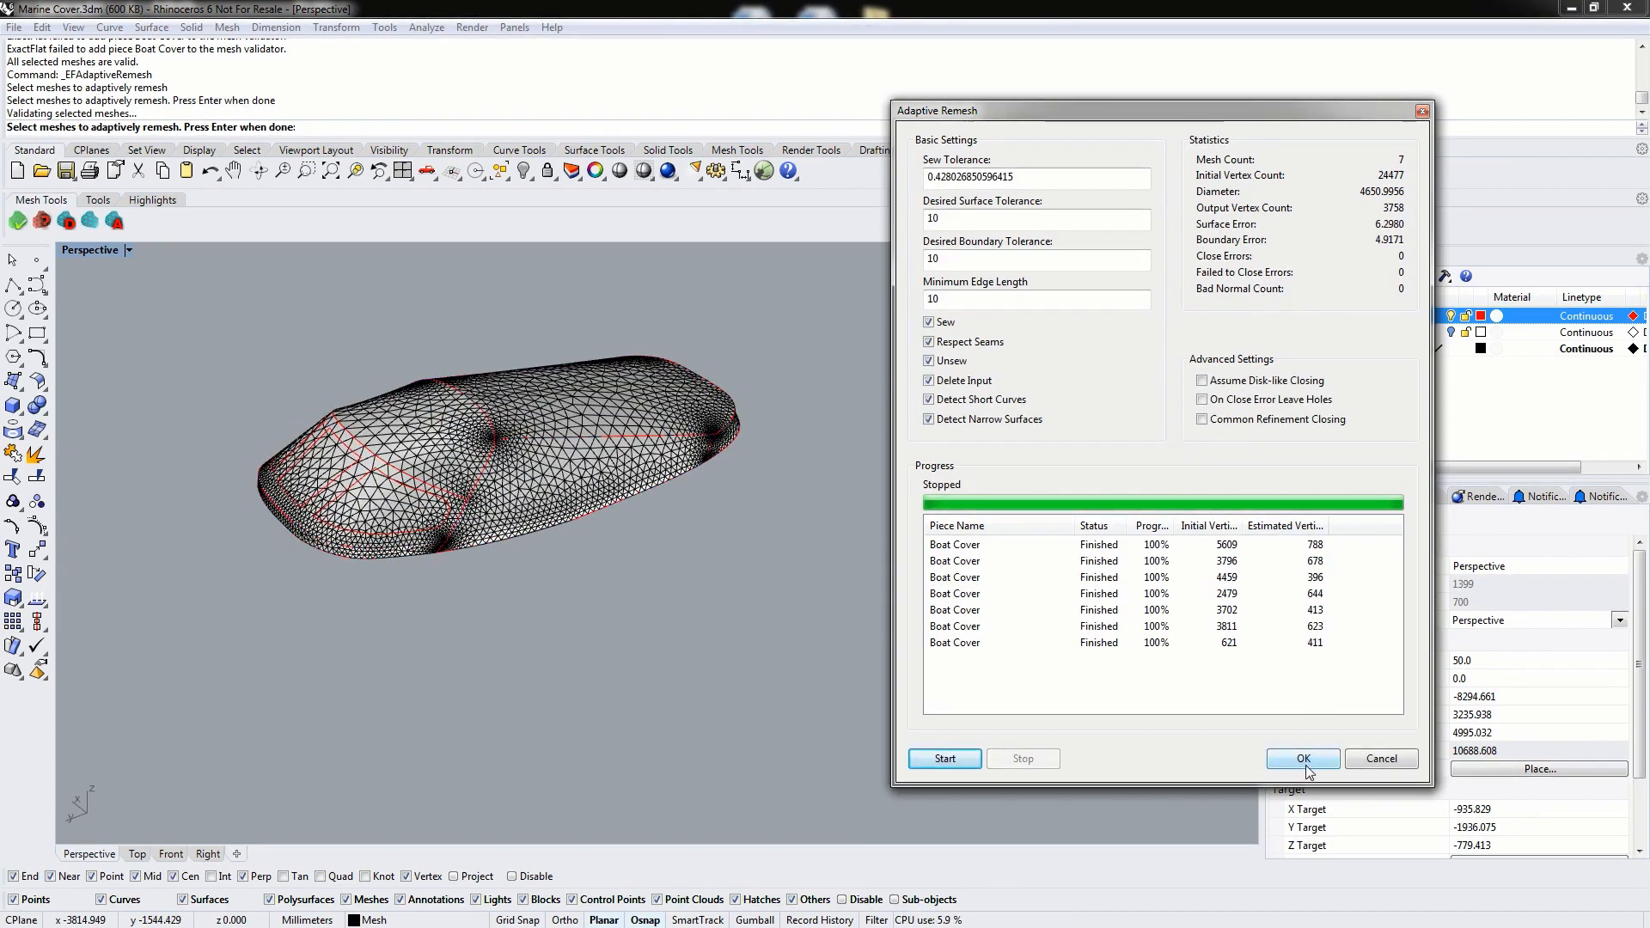
click(1304, 759)
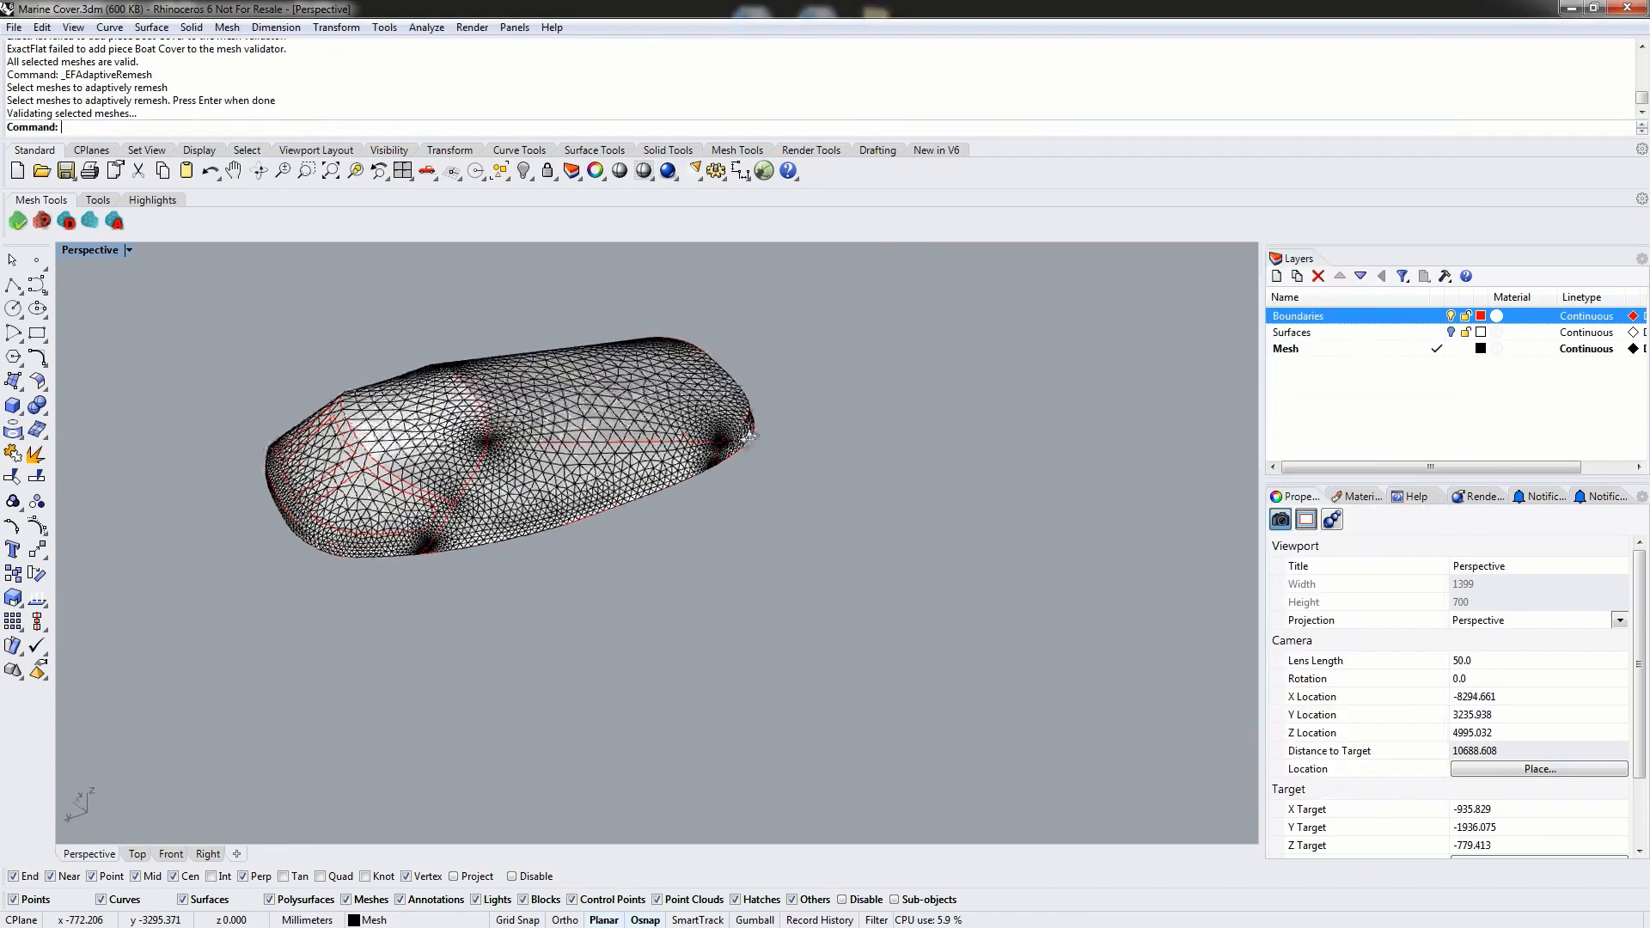
- Flatten all the remeshed boat cover panels with ExactFlat
right_drag(750, 436, 916, 426)
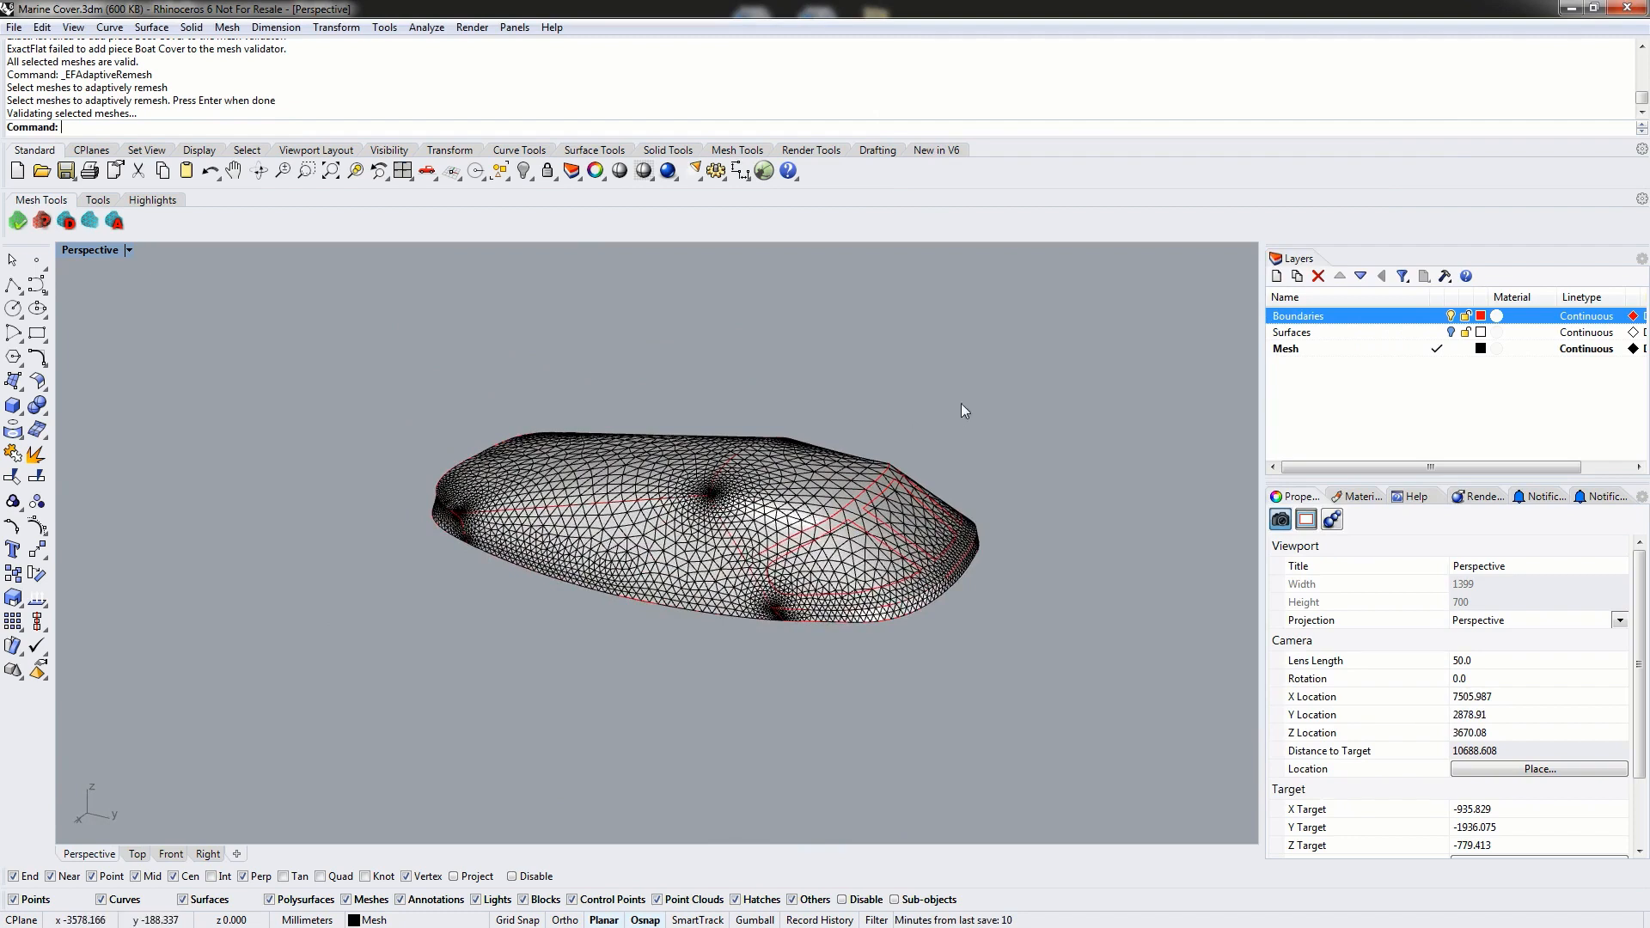
click(98, 200)
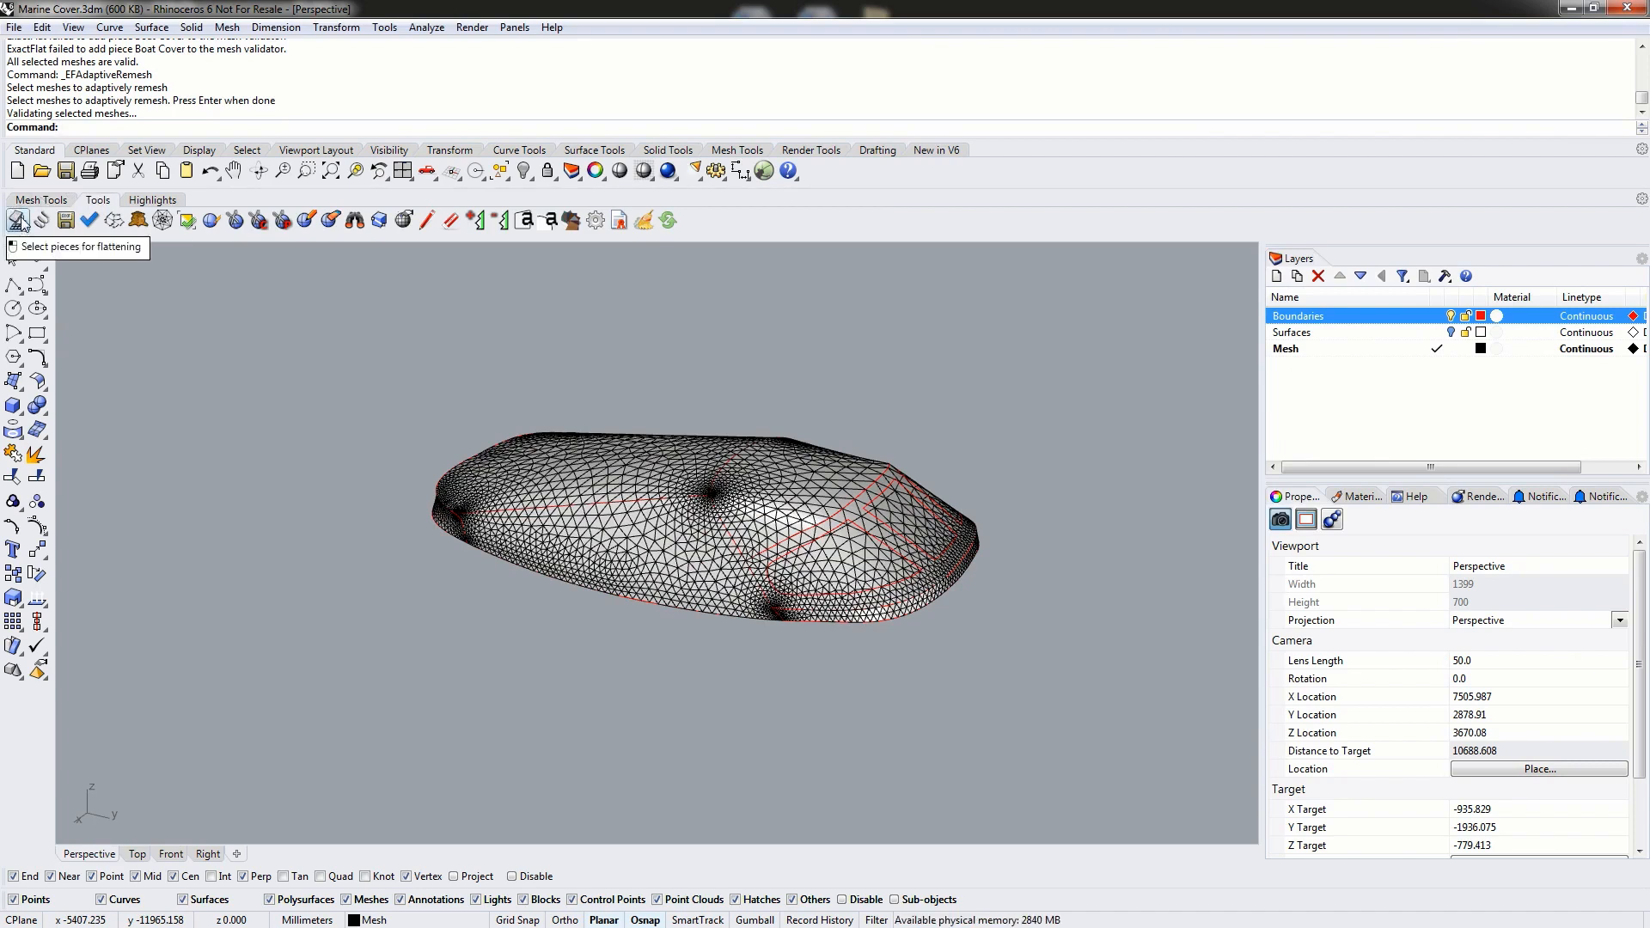
click(17, 222)
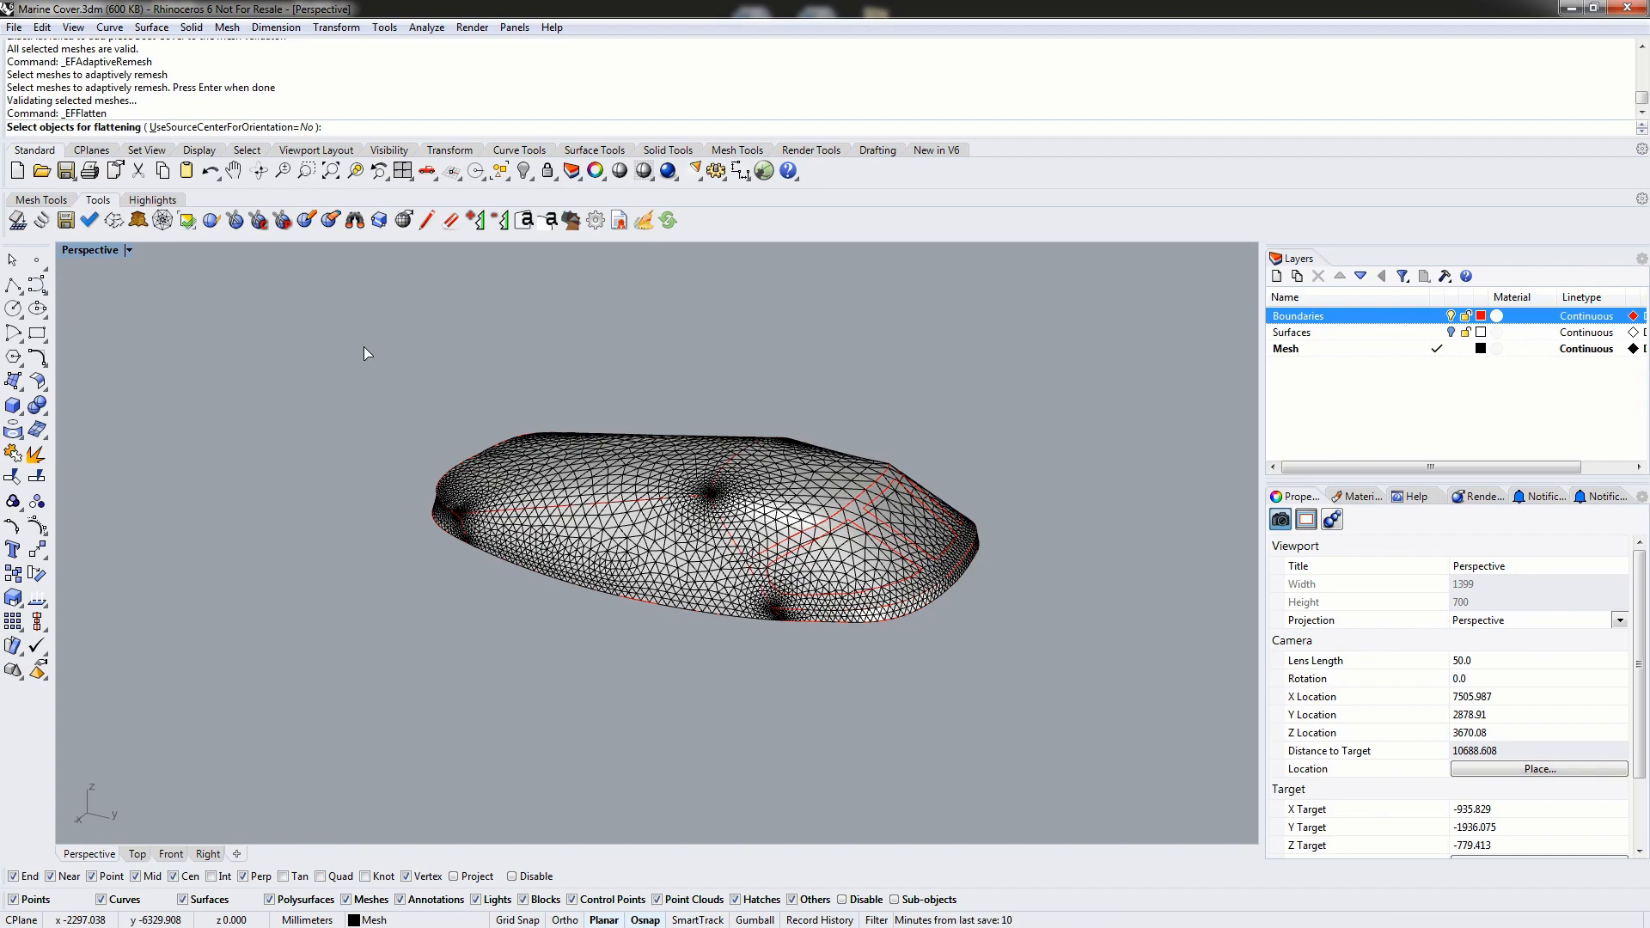
drag(362, 348, 1046, 694)
key(Return)
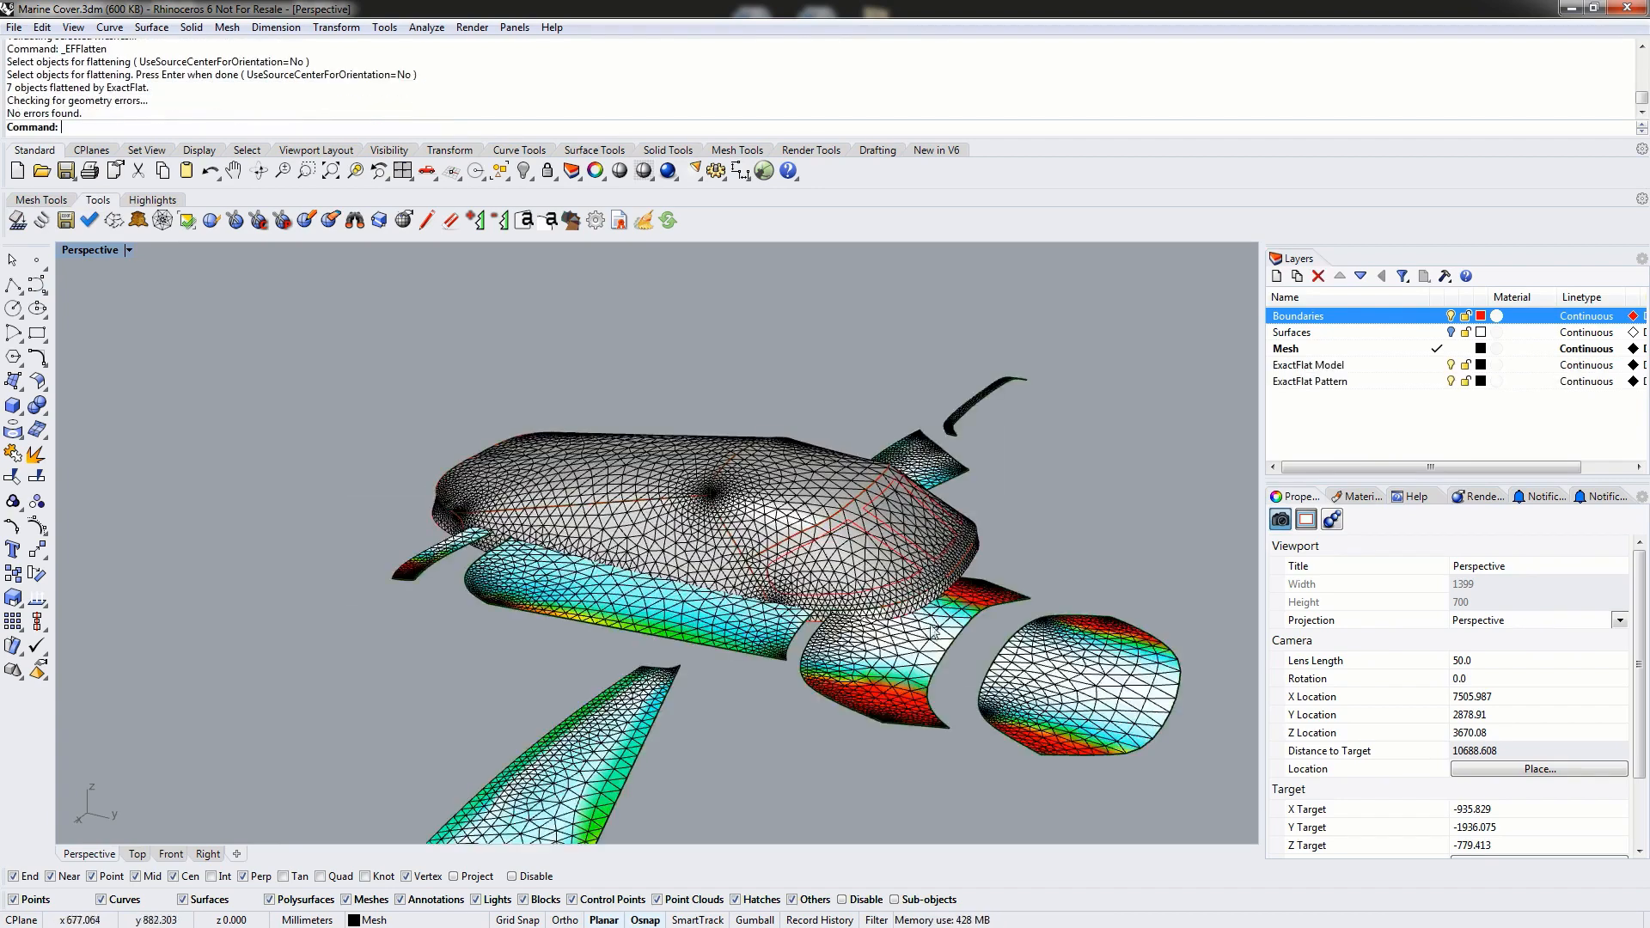
- Make the ExactFlat Pattern layer current and hide the ExactFlat Model, Mesh and Boundaries layers
right_drag(859, 402, 725, 528)
scroll(777, 611, down, 6)
scroll(653, 620, up, 8)
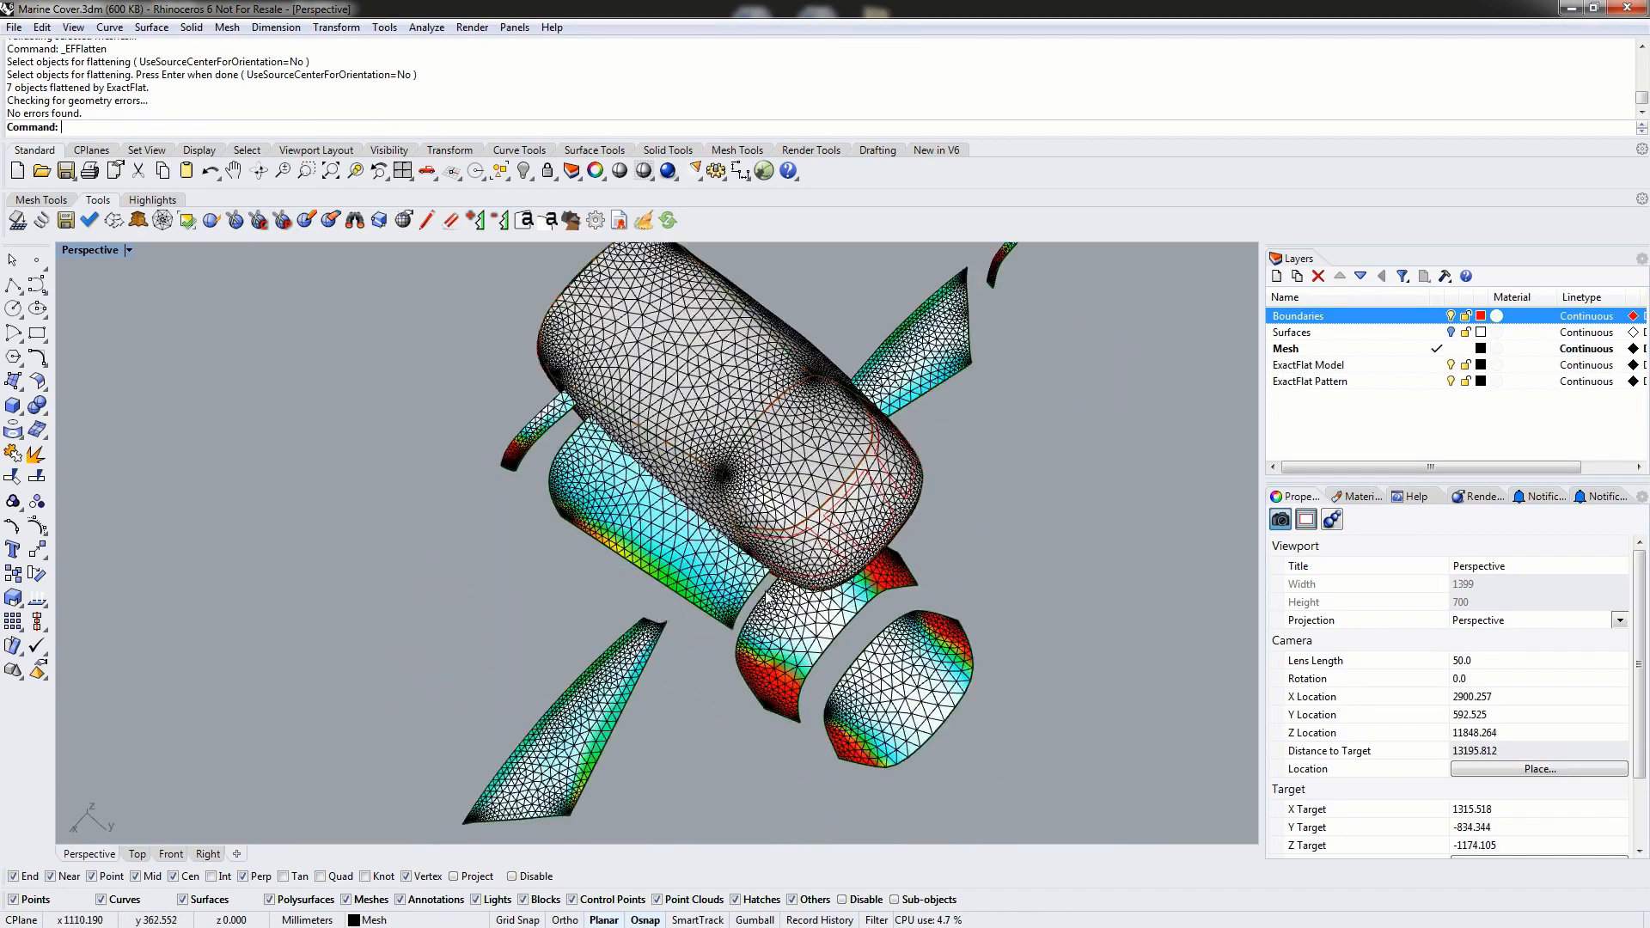
scroll(761, 580, down, 2)
right_drag(825, 564, 682, 596)
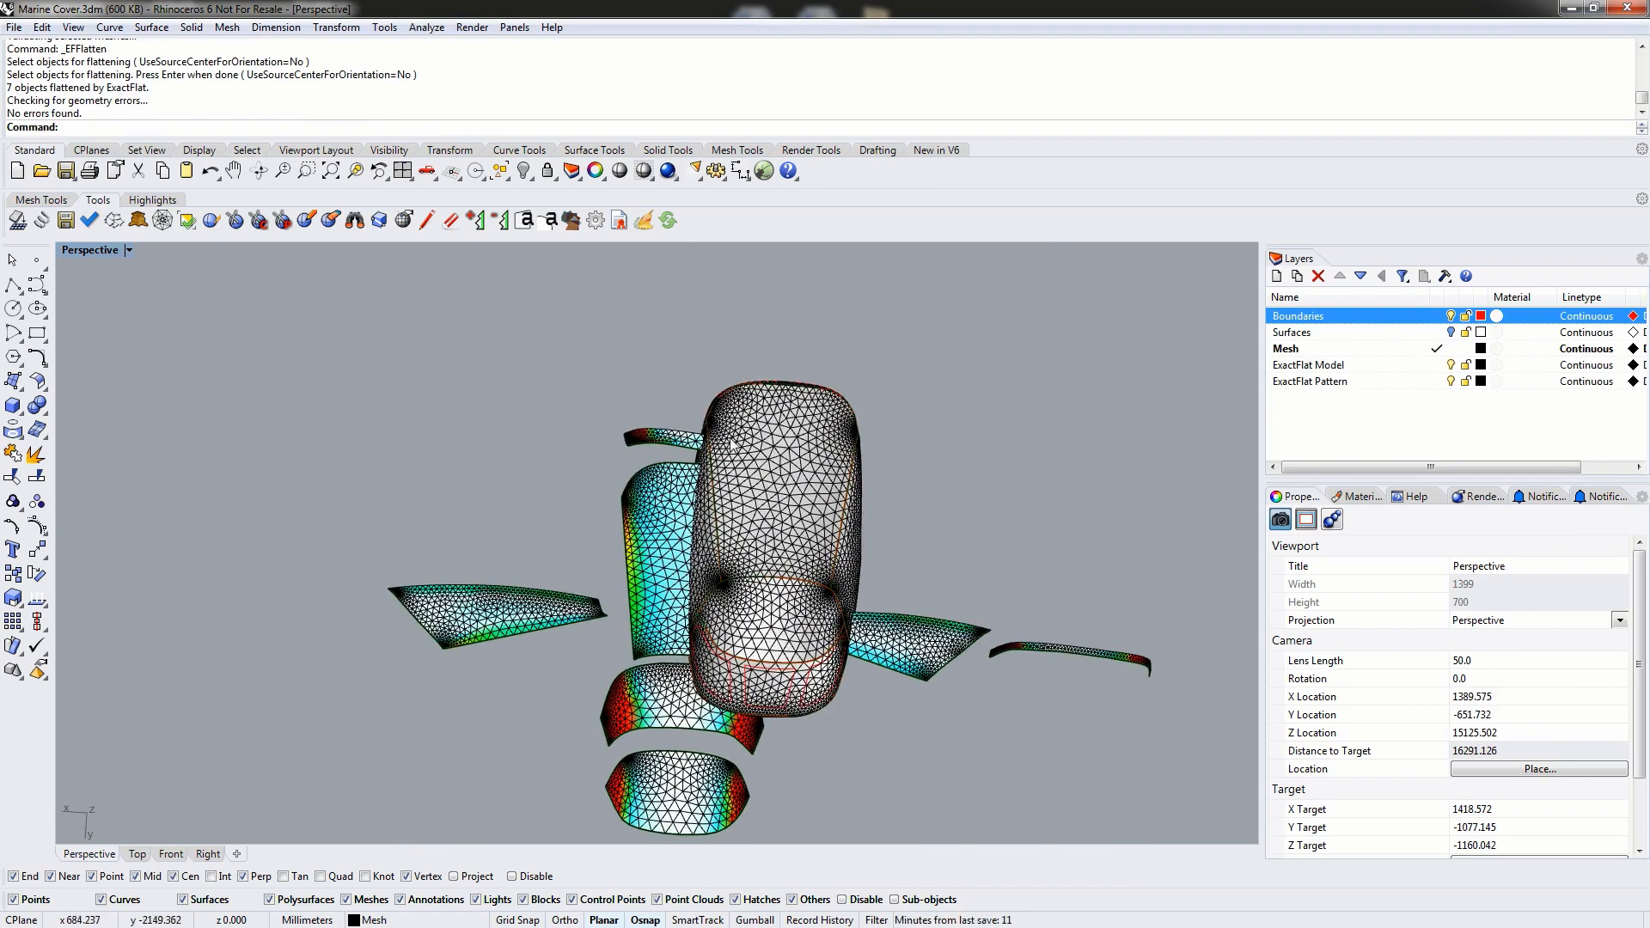
right_drag(663, 454, 687, 464)
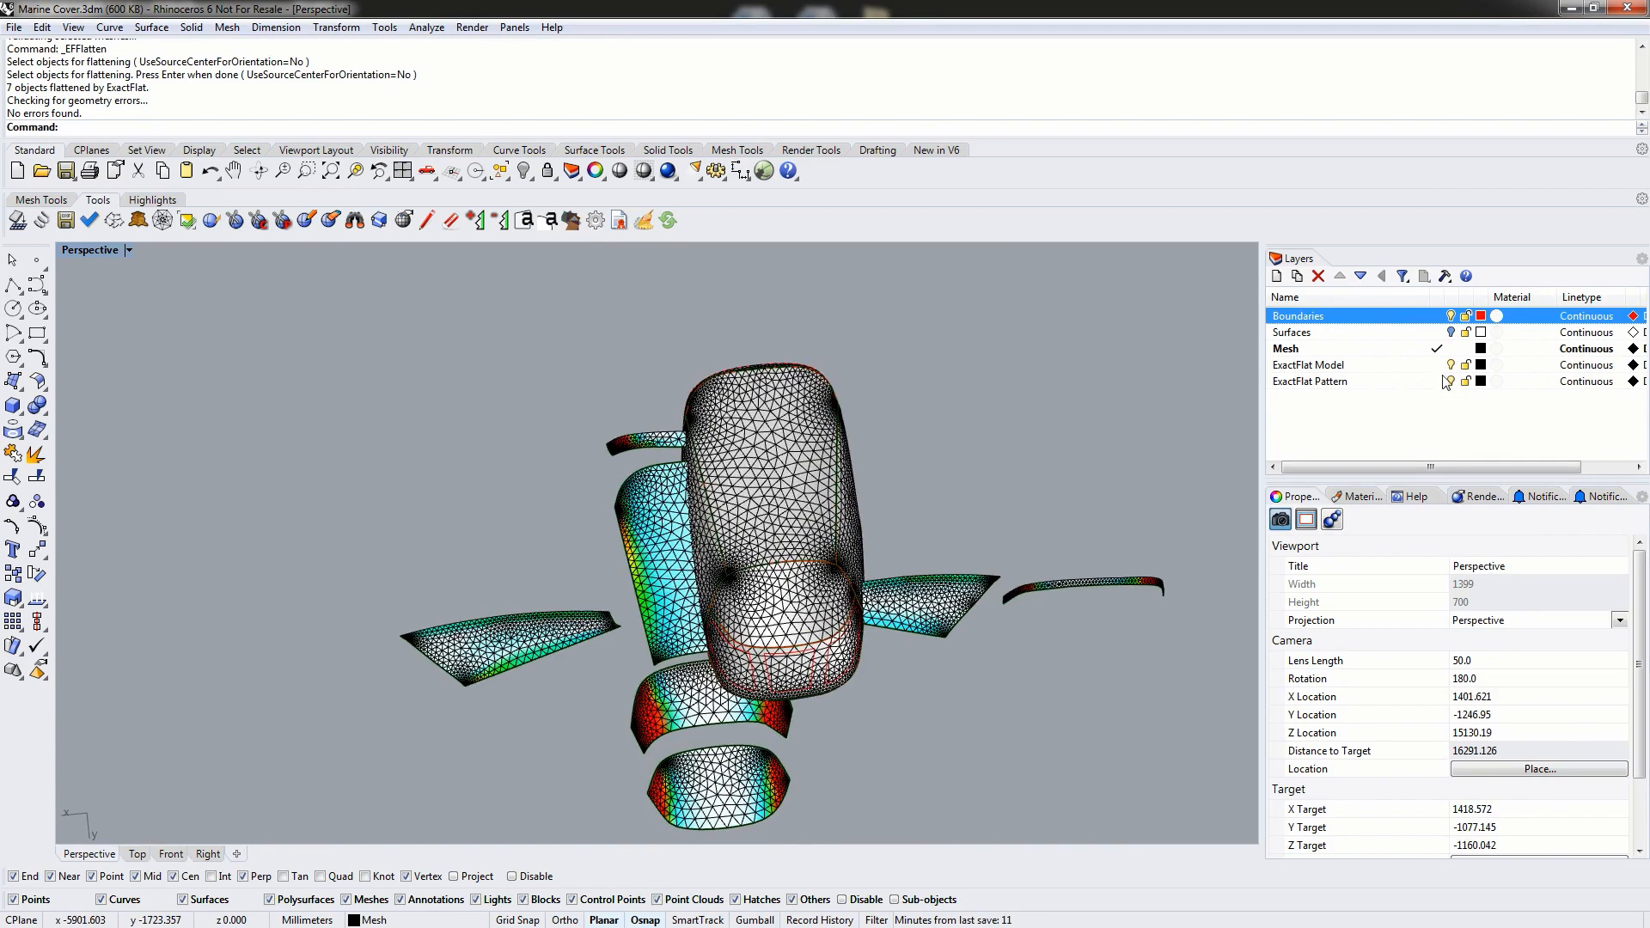
click(1332, 381)
click(1436, 381)
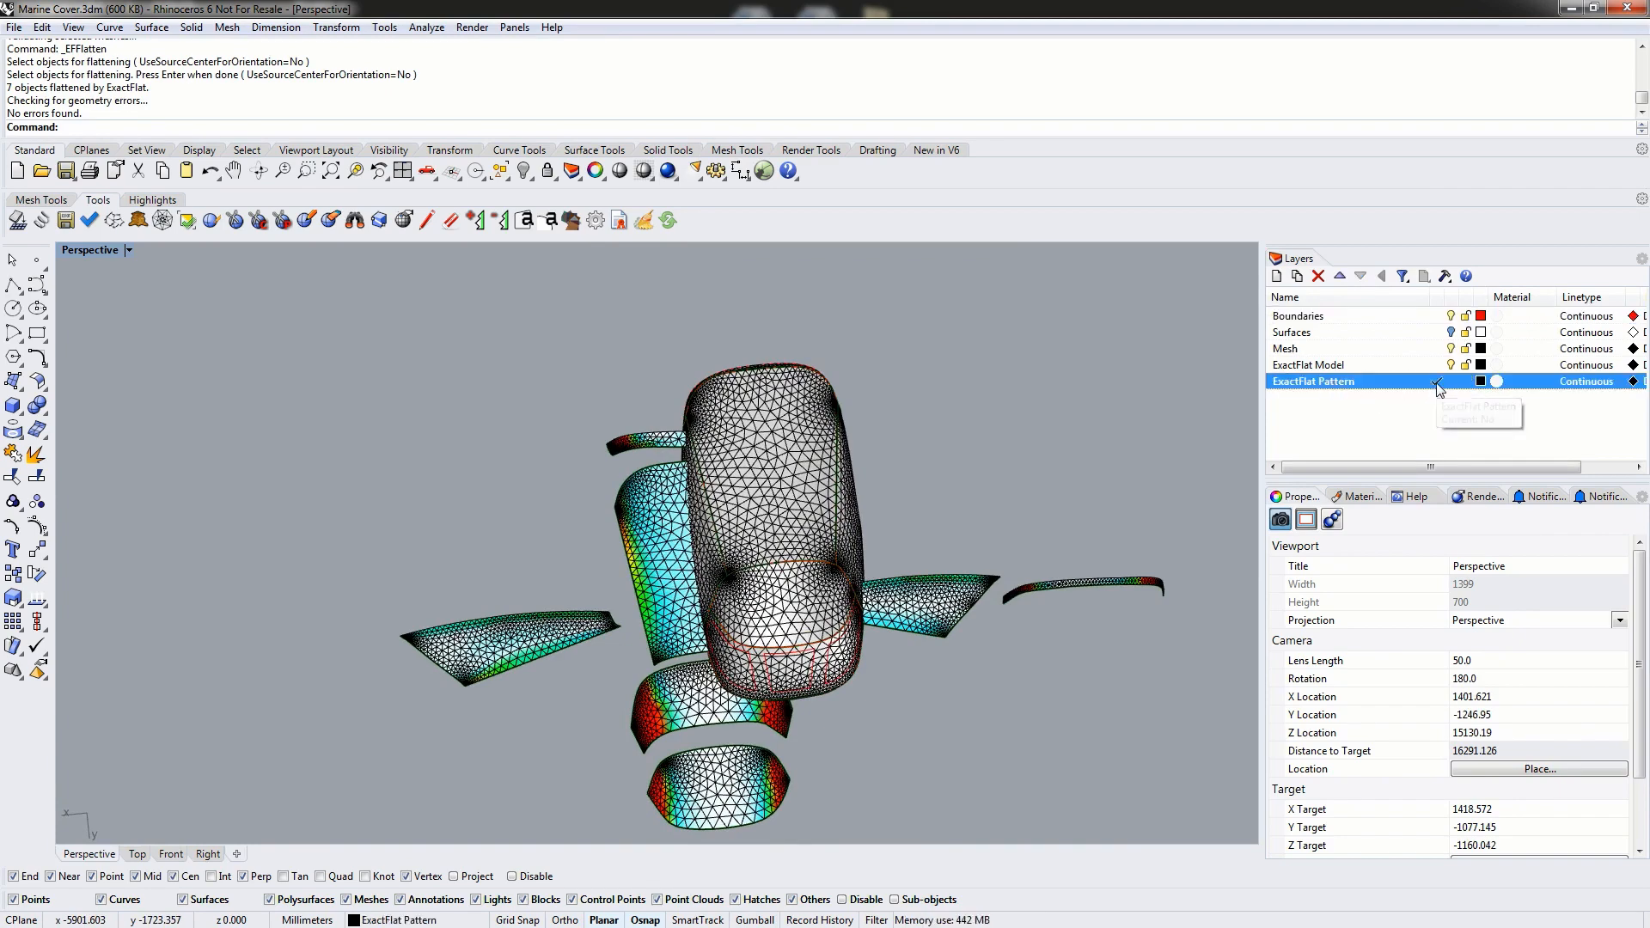
click(1451, 365)
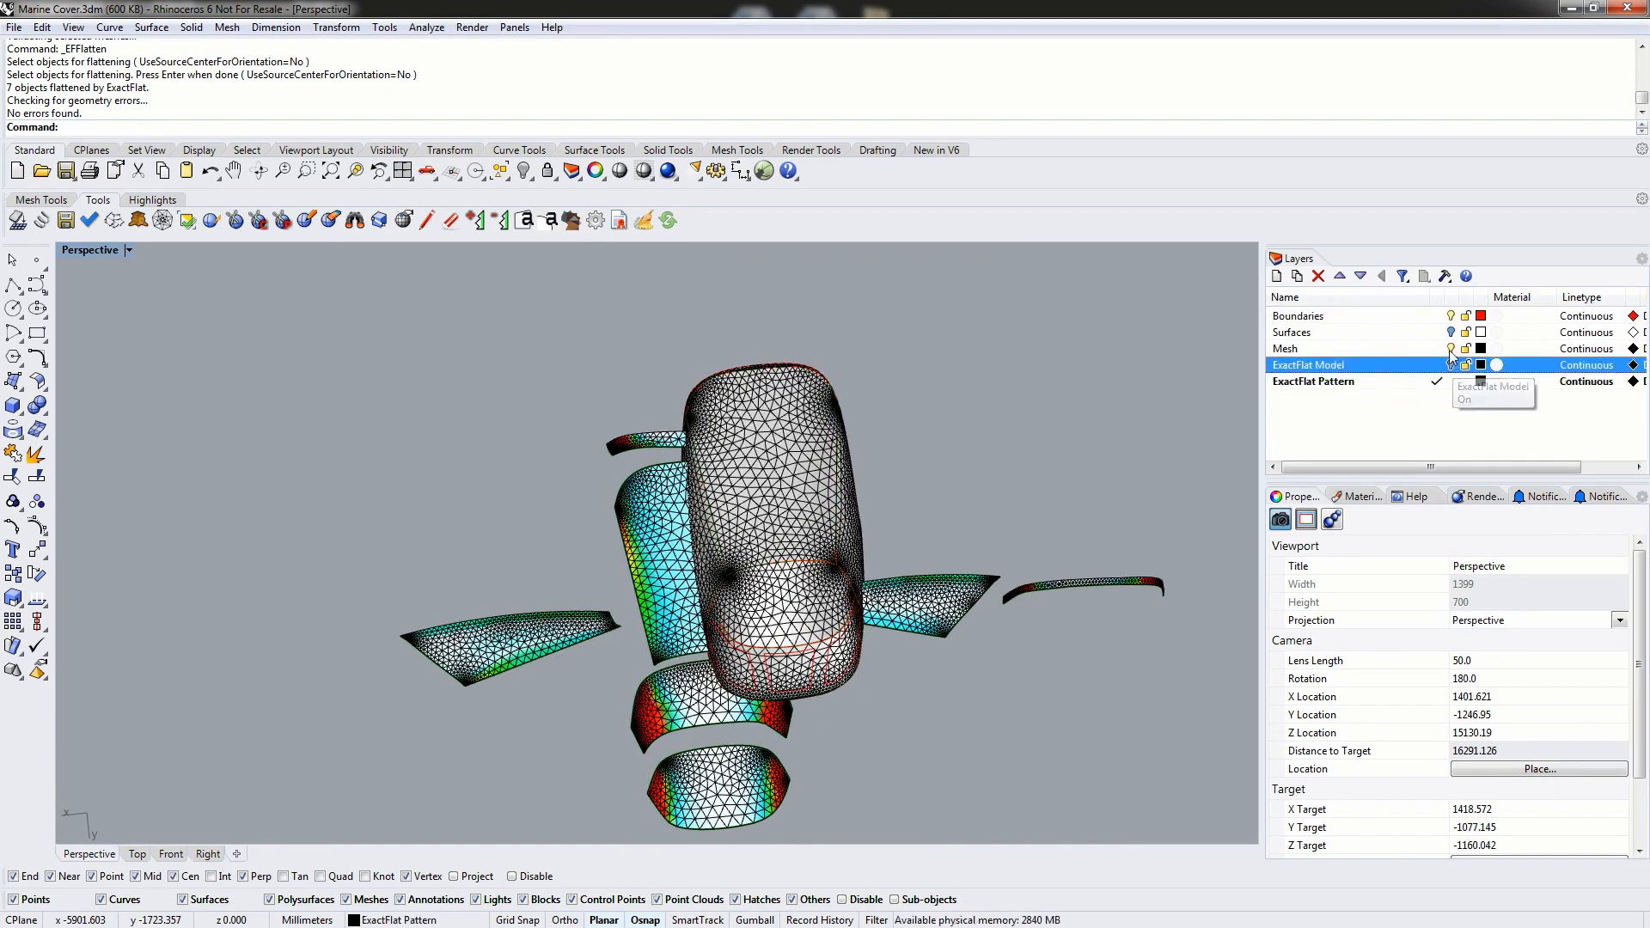
click(1450, 348)
click(1451, 315)
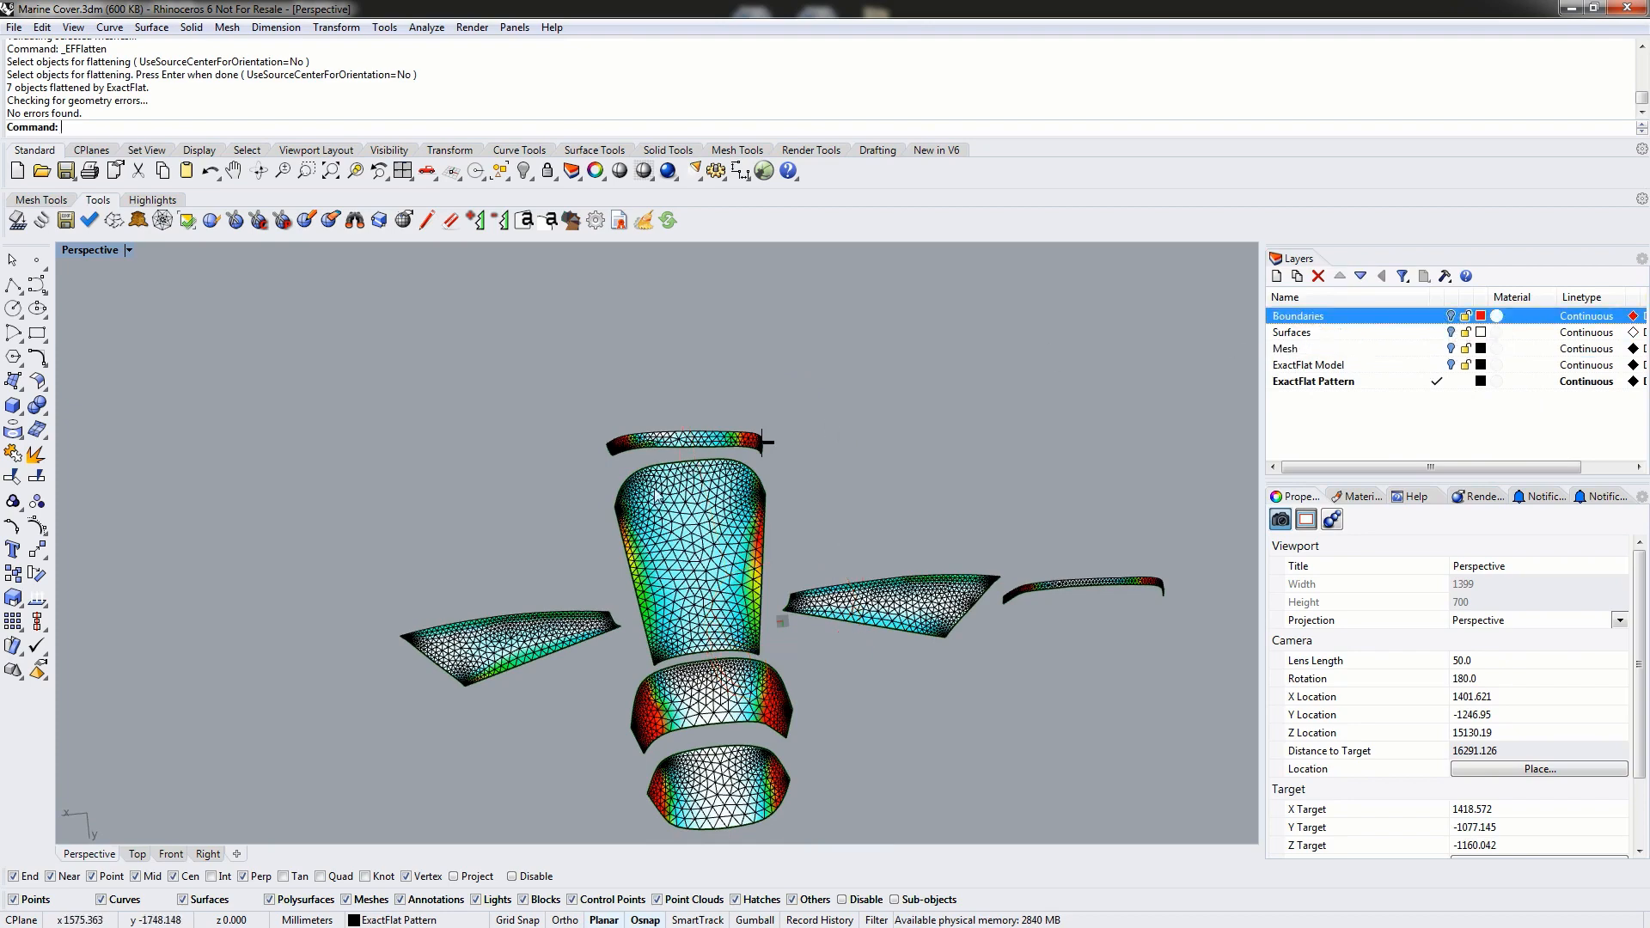
- Examine the flattened patterns and their colour maps in a maximized Top view
right_drag(457, 399, 577, 368)
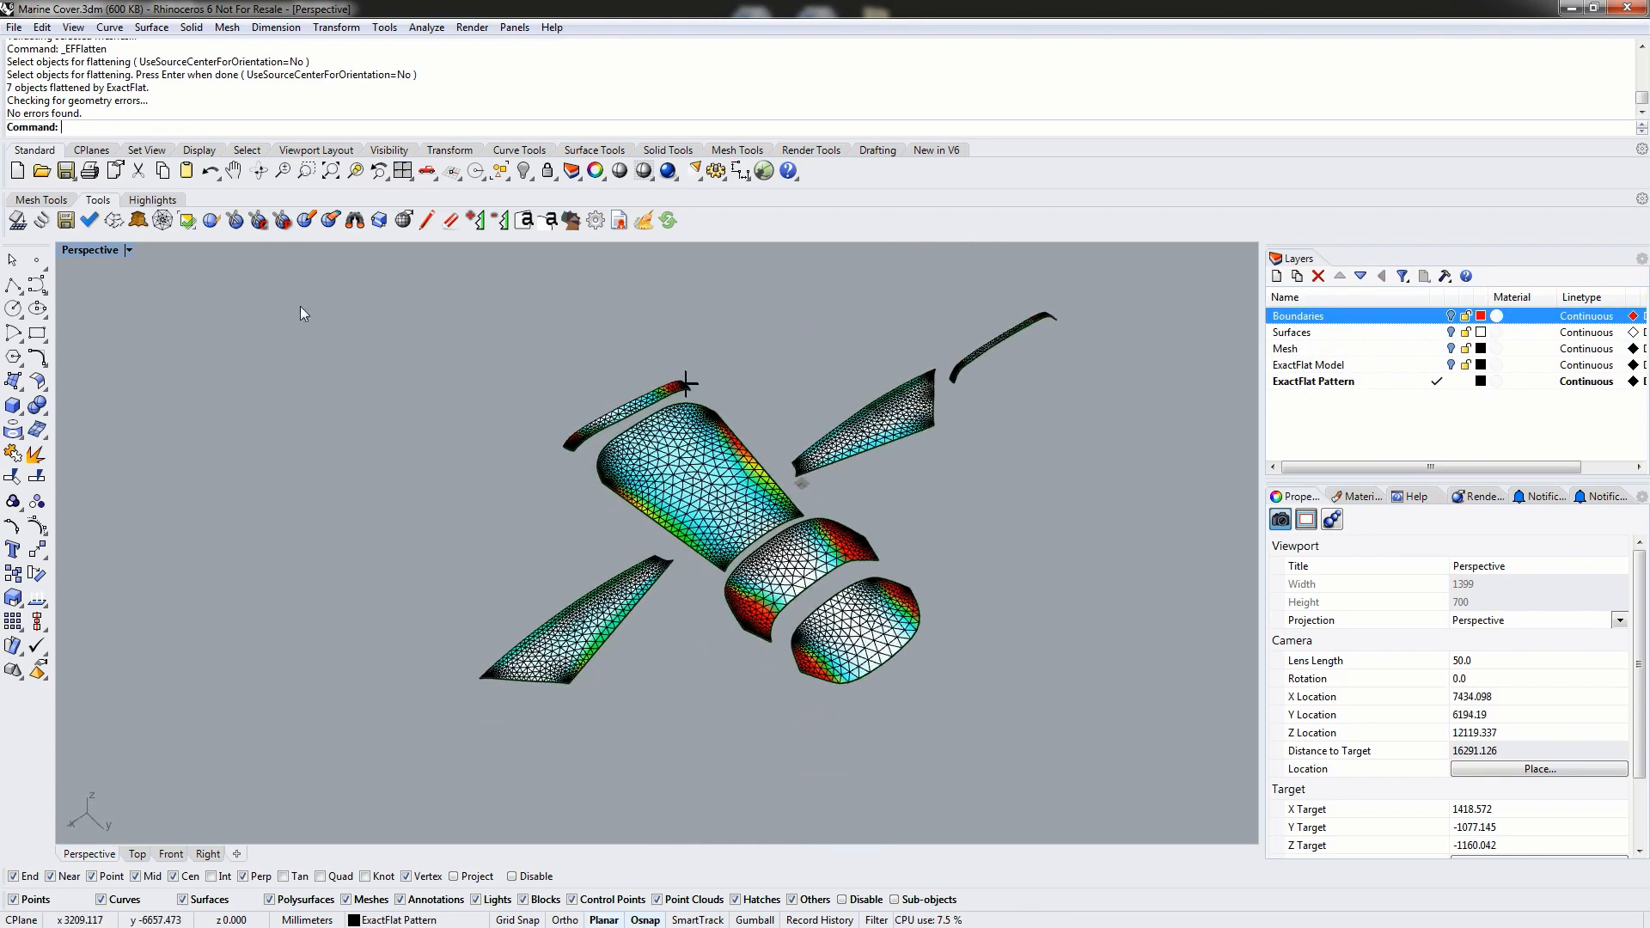
double_click(95, 251)
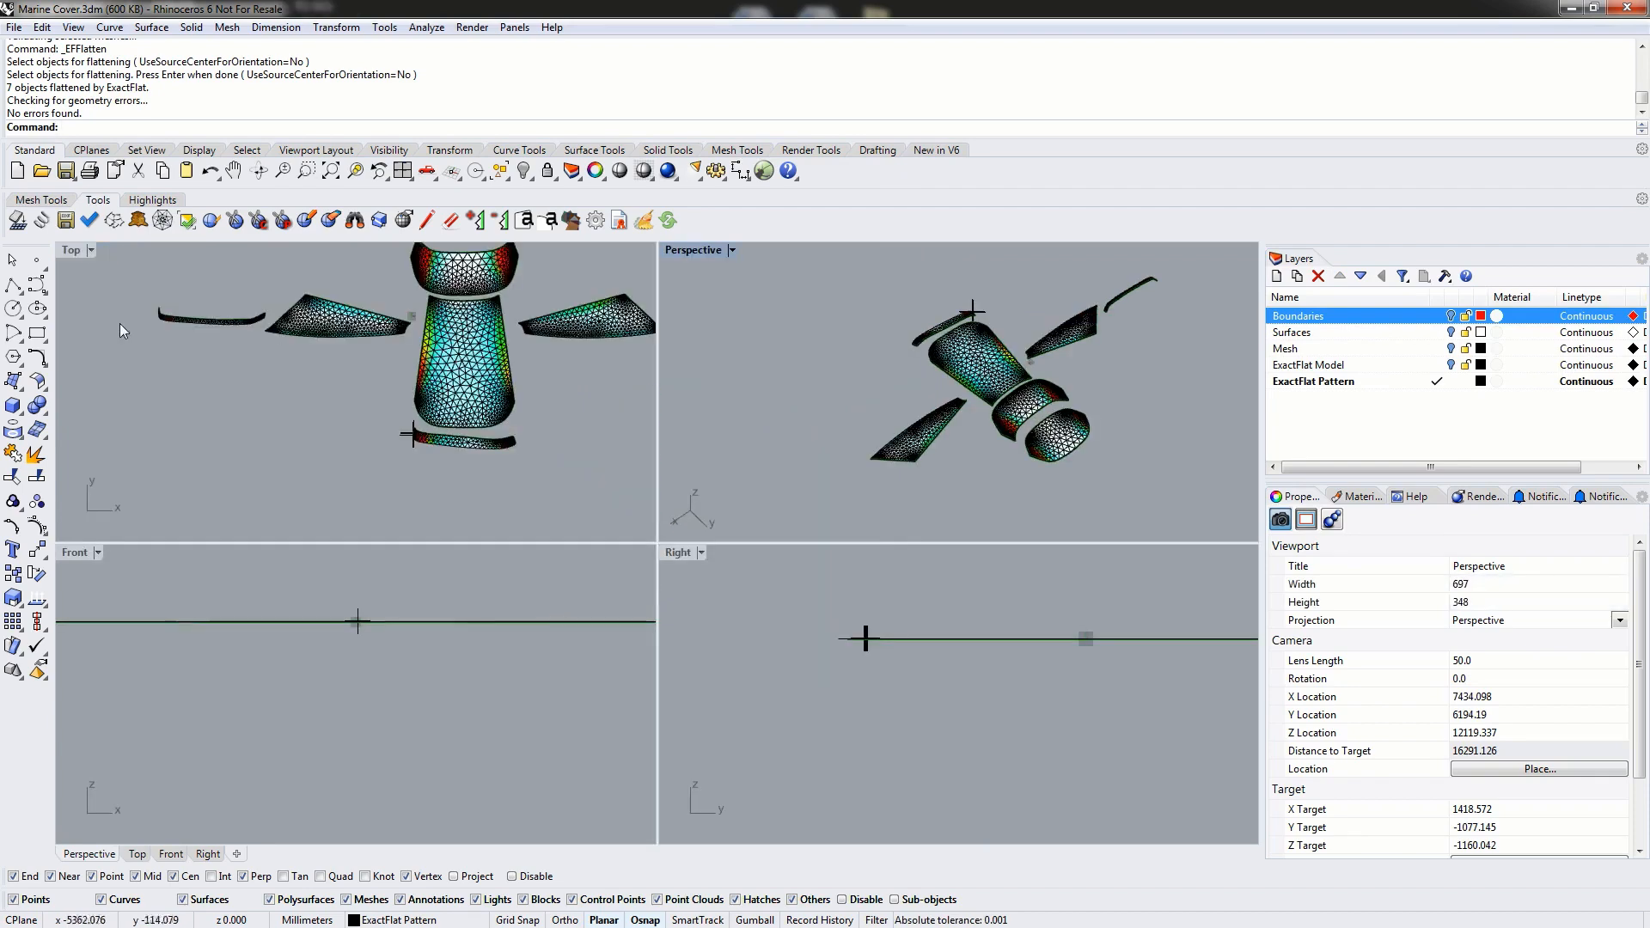
double_click(72, 253)
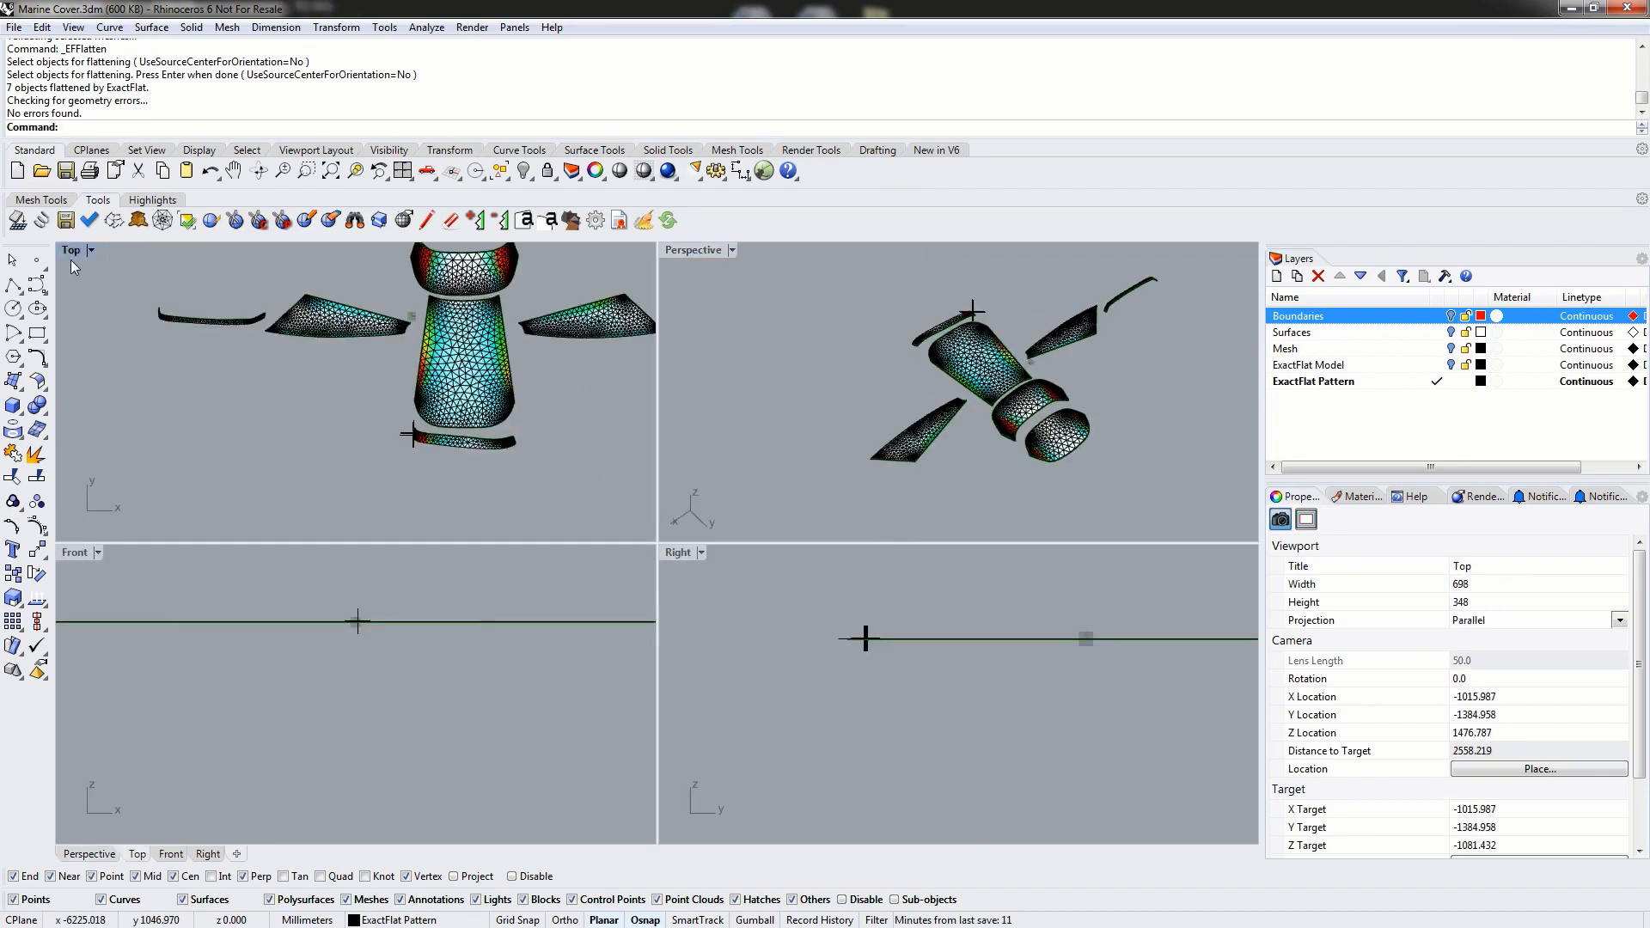
right_drag(773, 446, 658, 532)
scroll(658, 532, down, 6)
mouse_move(660, 414)
right_down()
mouse_move(555, 456)
mouse_move(667, 417)
right_up()
scroll(643, 456, up, 4)
scroll(607, 471, up, 2)
right_drag(615, 500, 591, 460)
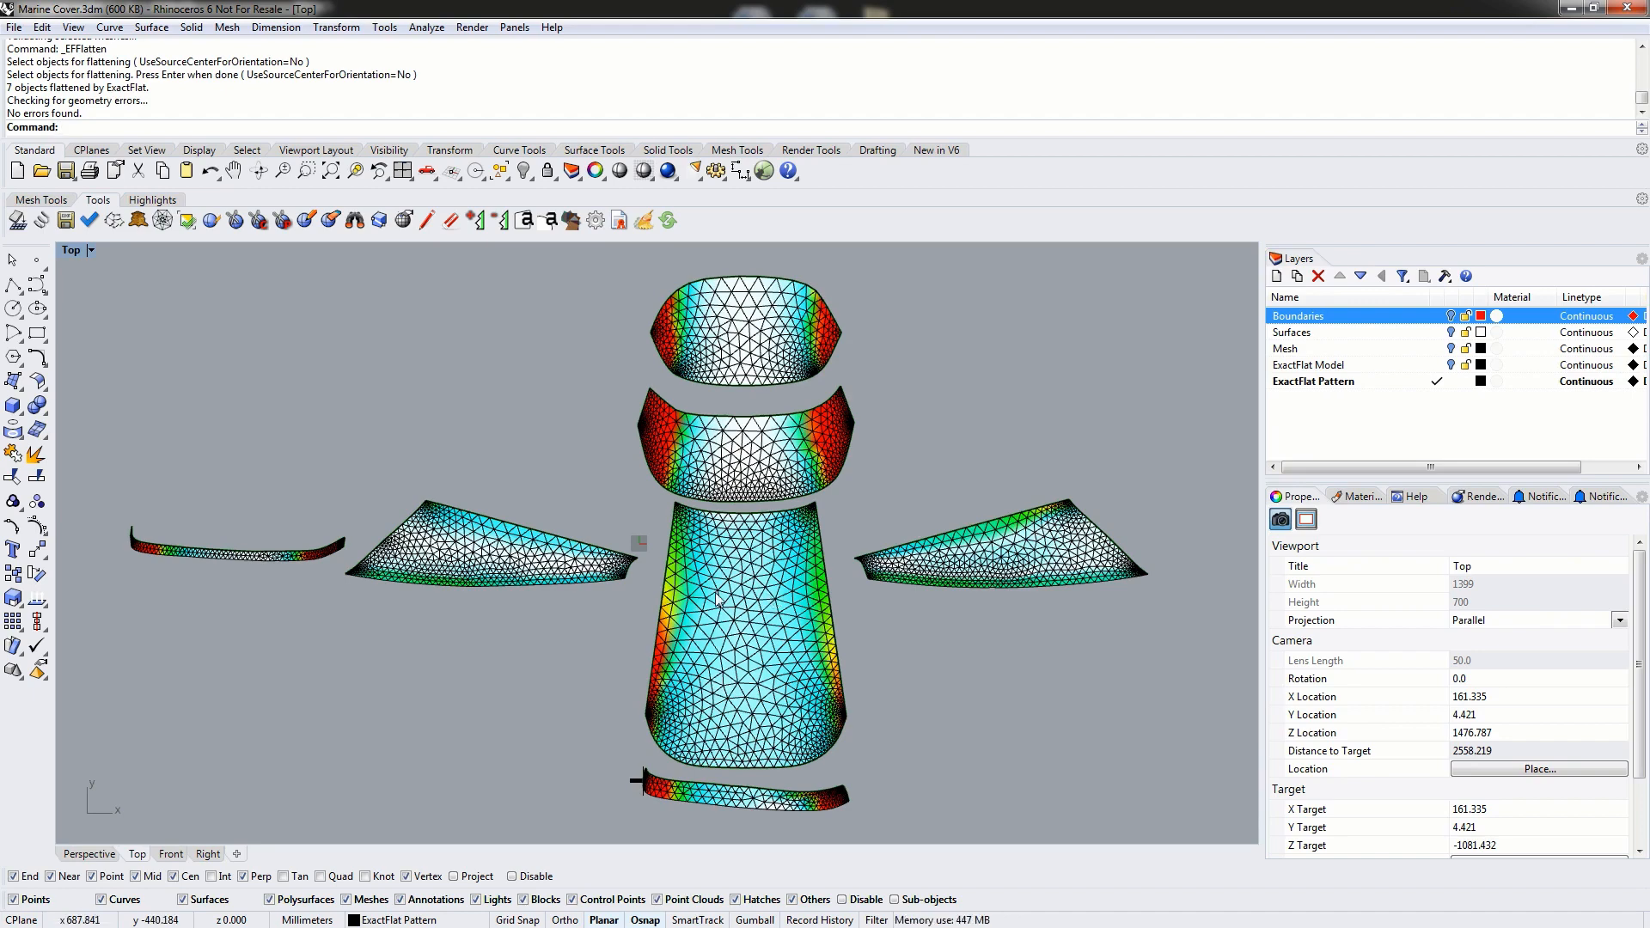
- Show the ExactFlat Model layer and return to the four-viewport layout, framing the 3D model in the Perspective view
click(1451, 365)
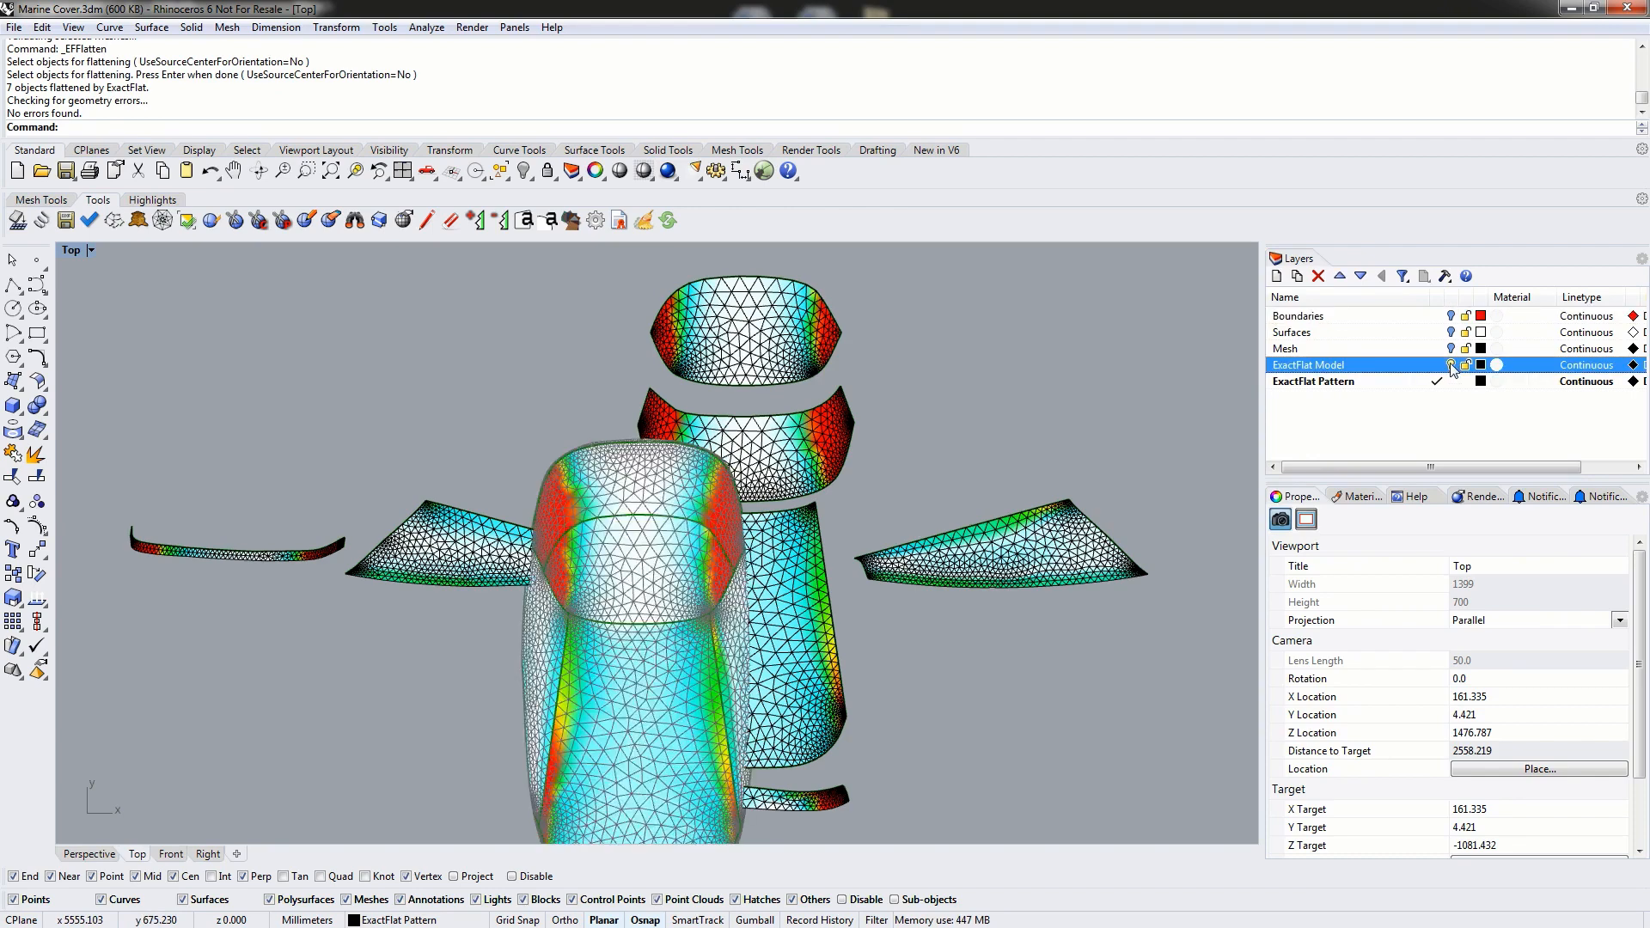
double_click(70, 250)
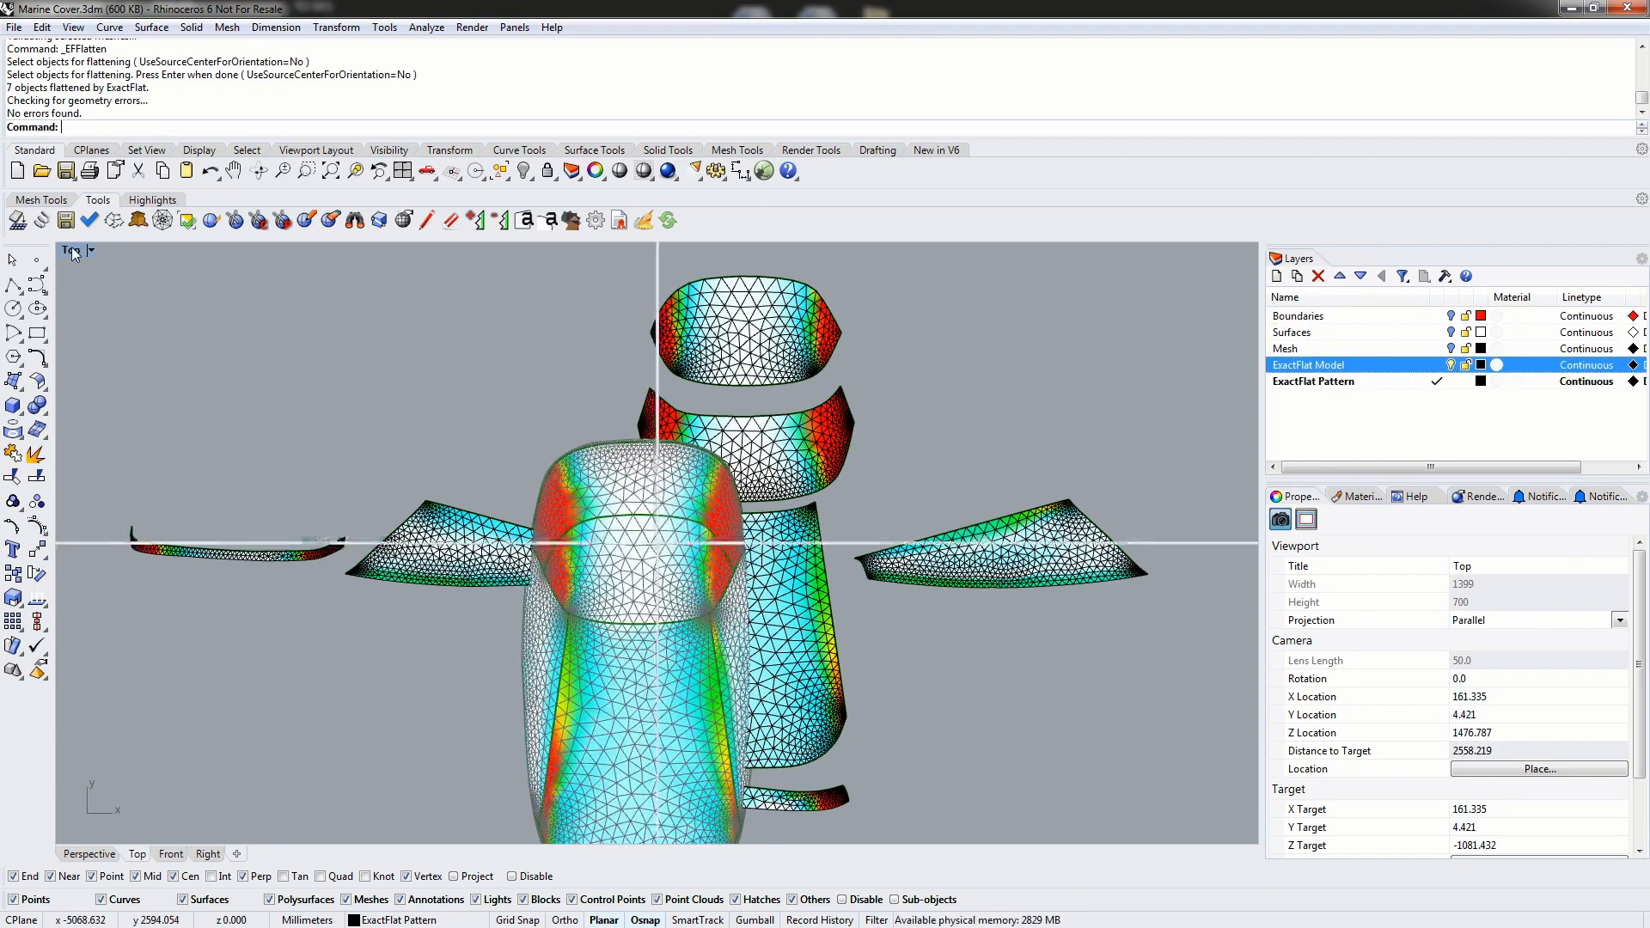
right_drag(787, 445, 899, 413)
shift+right_drag(1013, 352, 942, 517)
scroll(945, 481, up, 5)
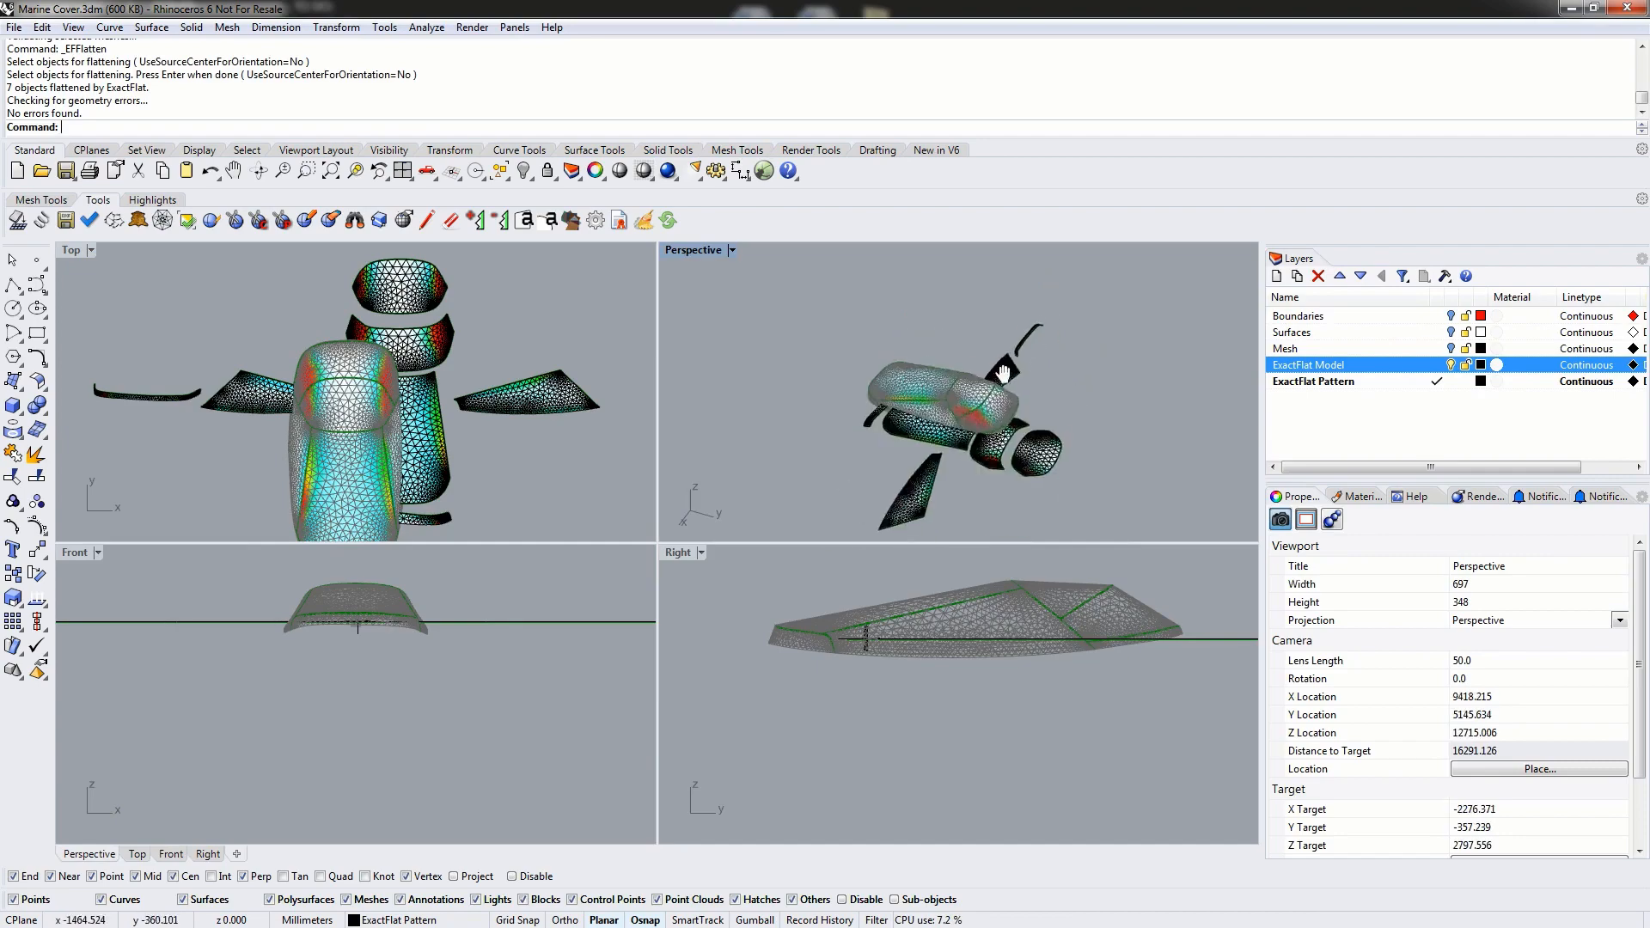
- Hide the ExactFlat Model layer and maximize the Top view
right_drag(1070, 419, 1050, 330)
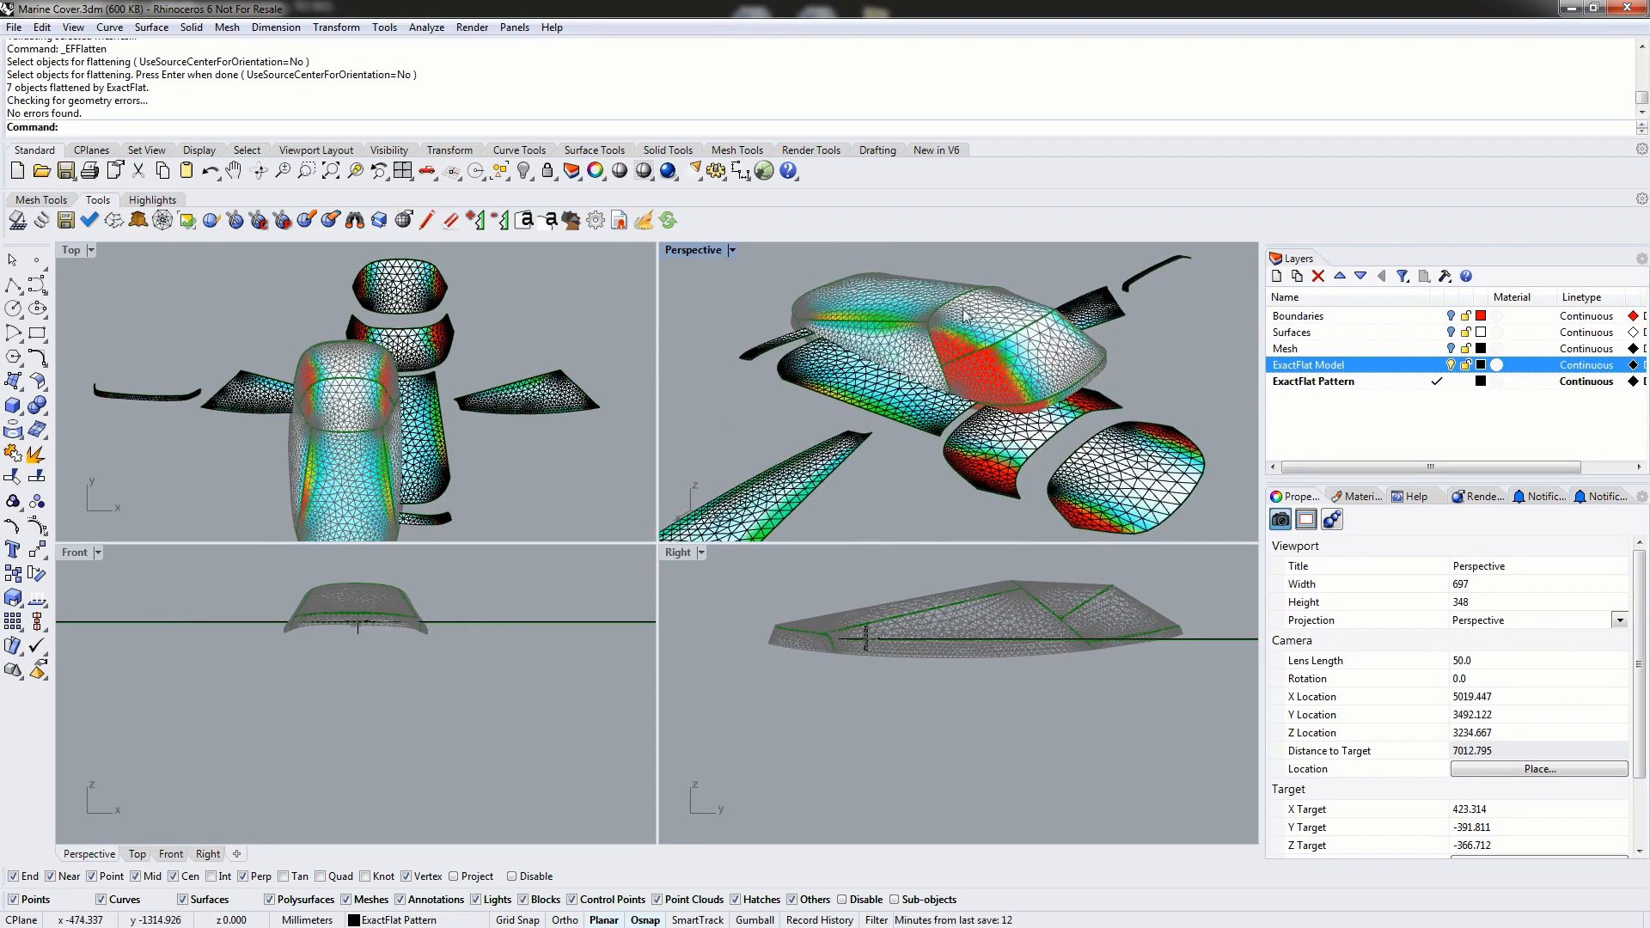
scroll(999, 447, up, 2)
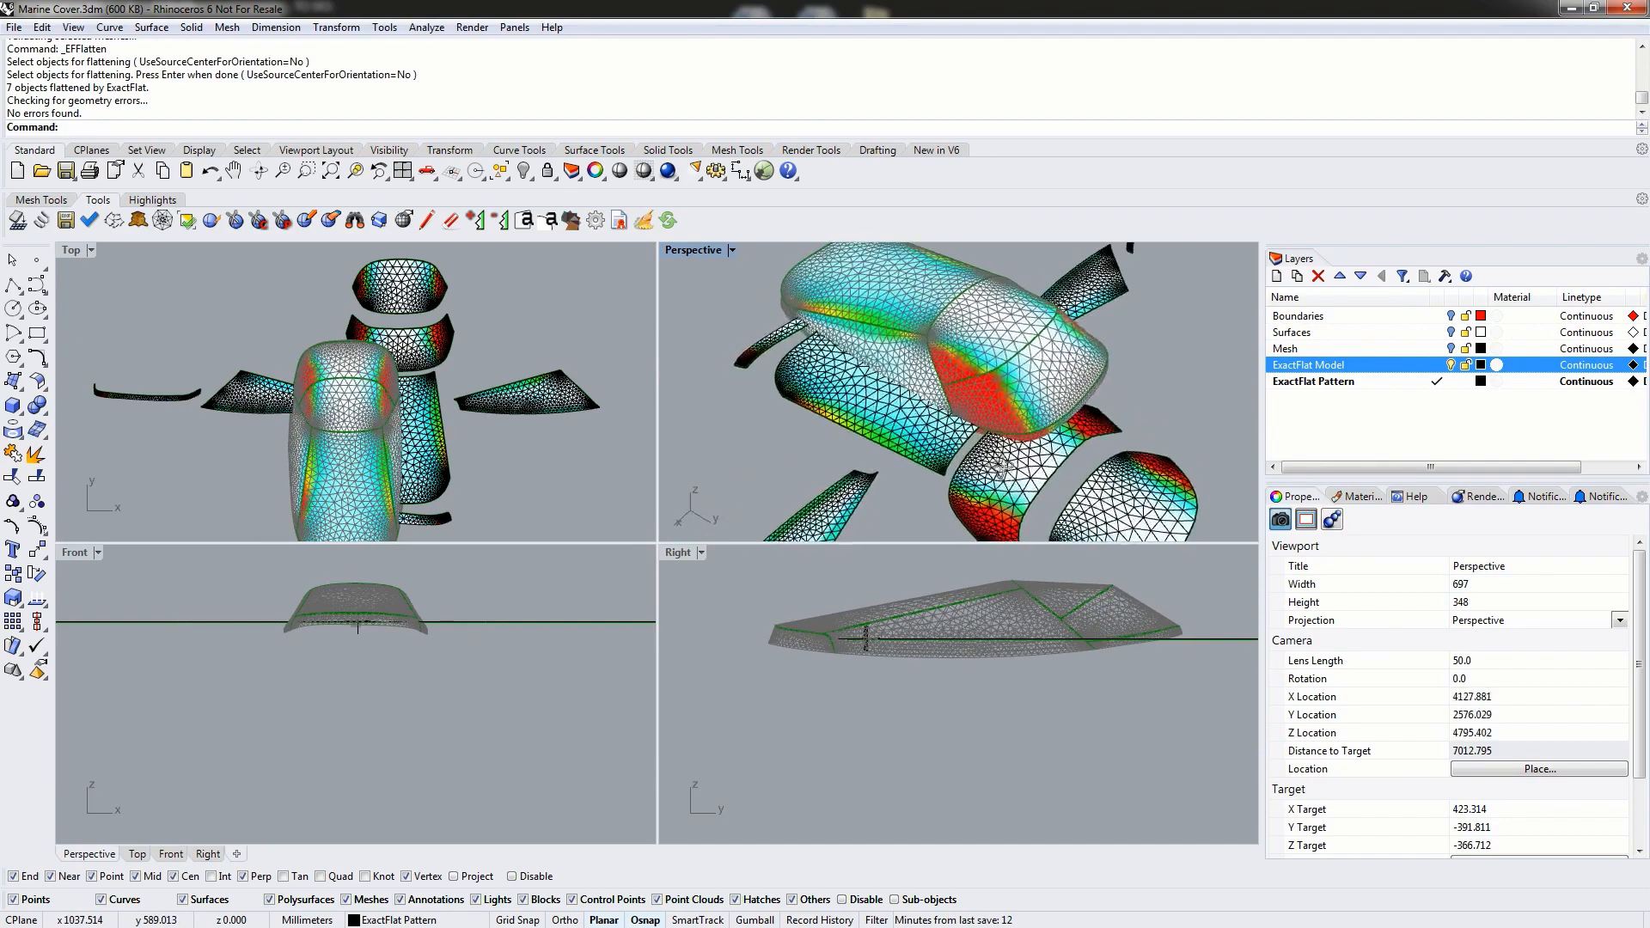
right_drag(1048, 374, 732, 378)
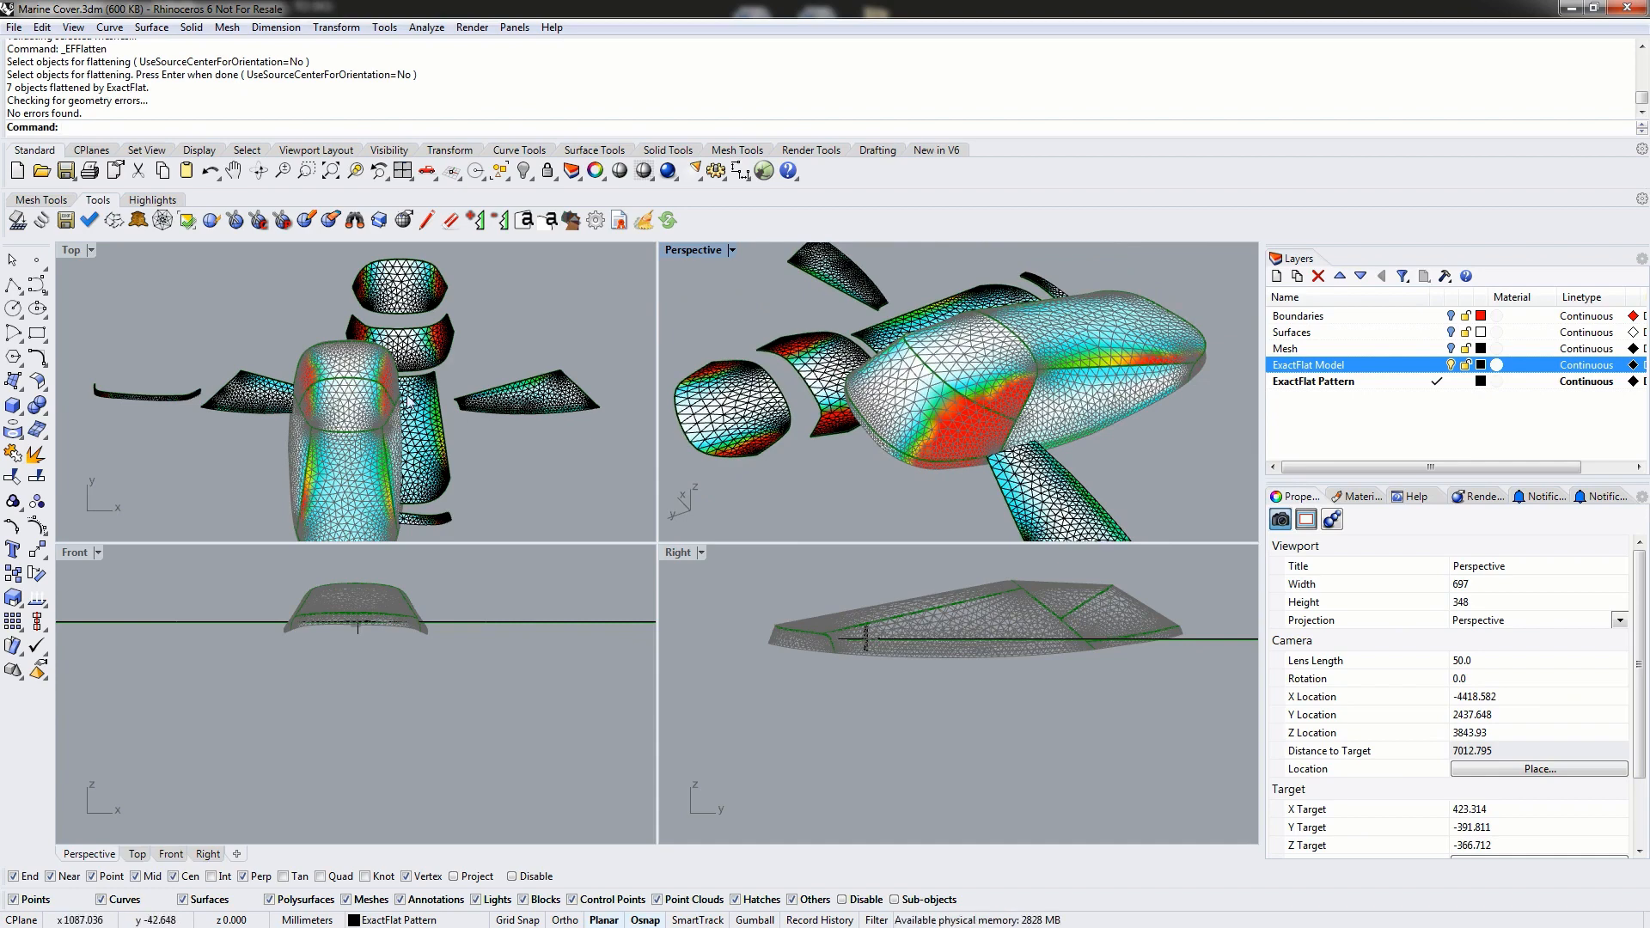
right_drag(901, 398, 952, 363)
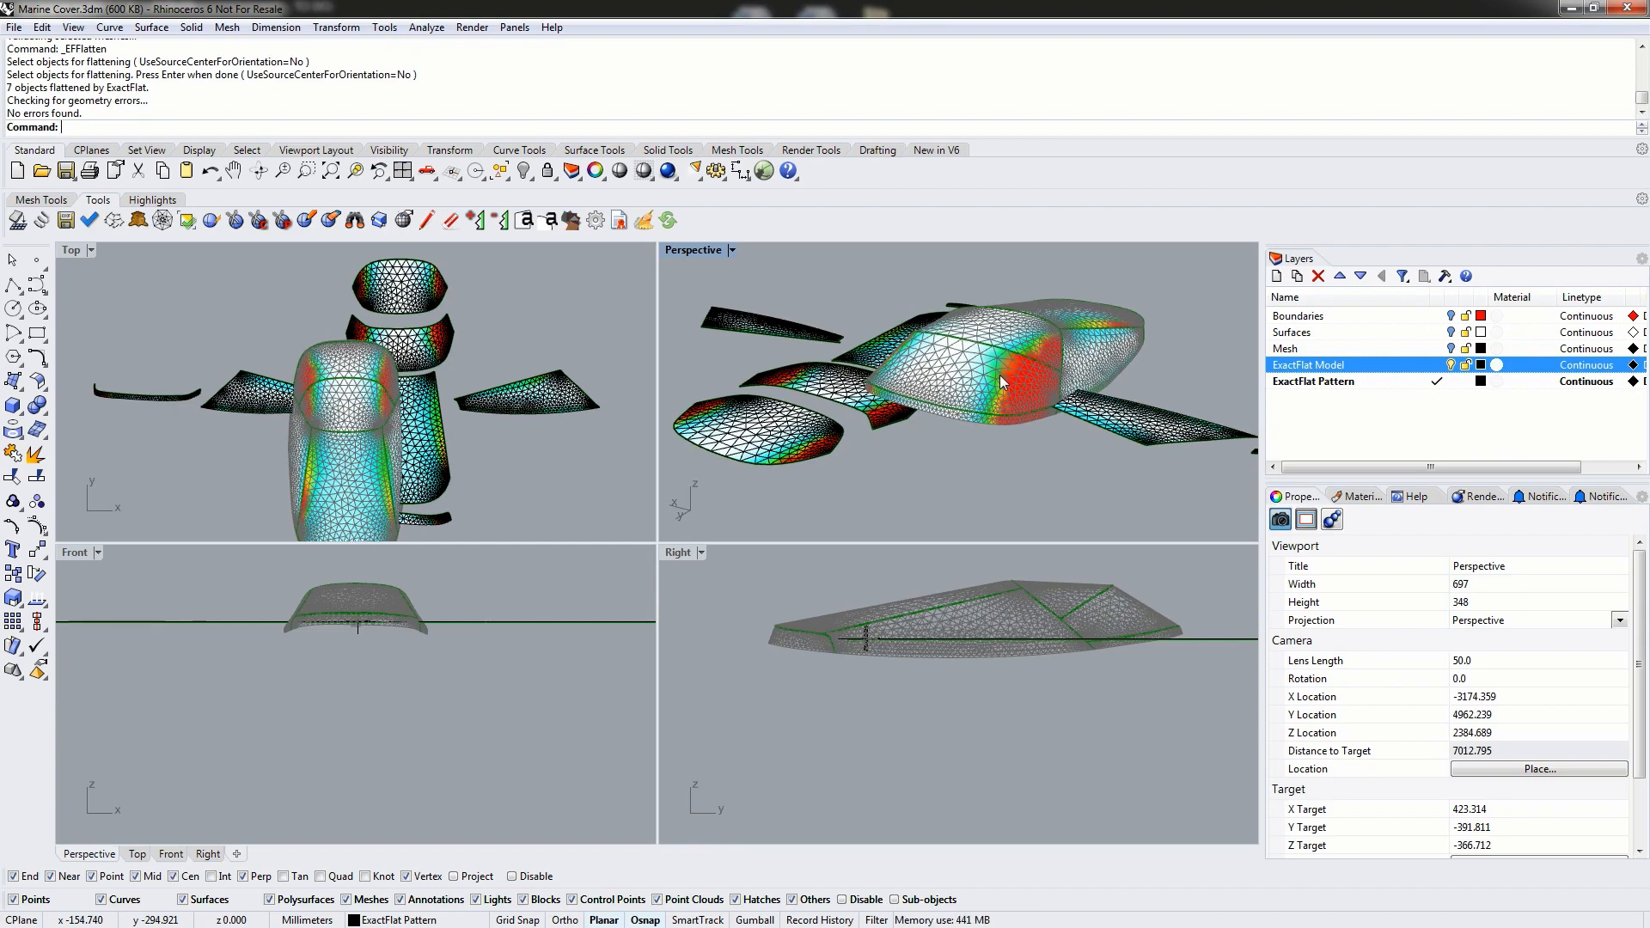
click(1450, 364)
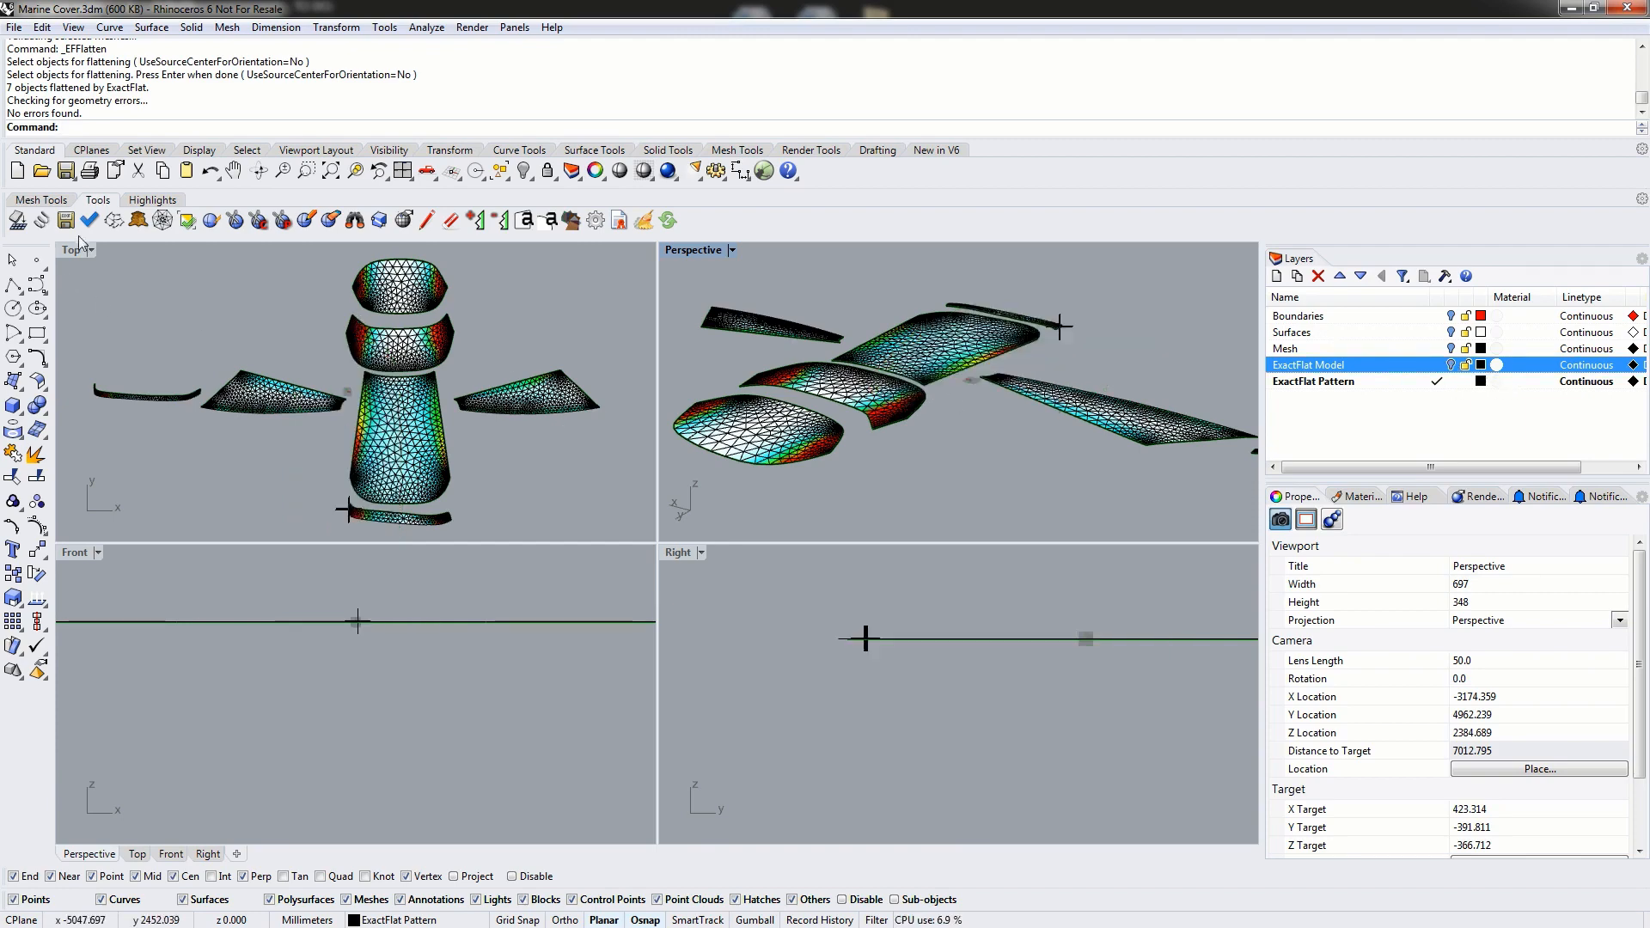
double_click(71, 251)
- Examine the colour maps on the flattened patterns up close, especially the densely meshed end of the narrow strip below the main panel
mouse_move(597, 474)
right_down()
mouse_move(634, 461)
mouse_move(616, 472)
right_up()
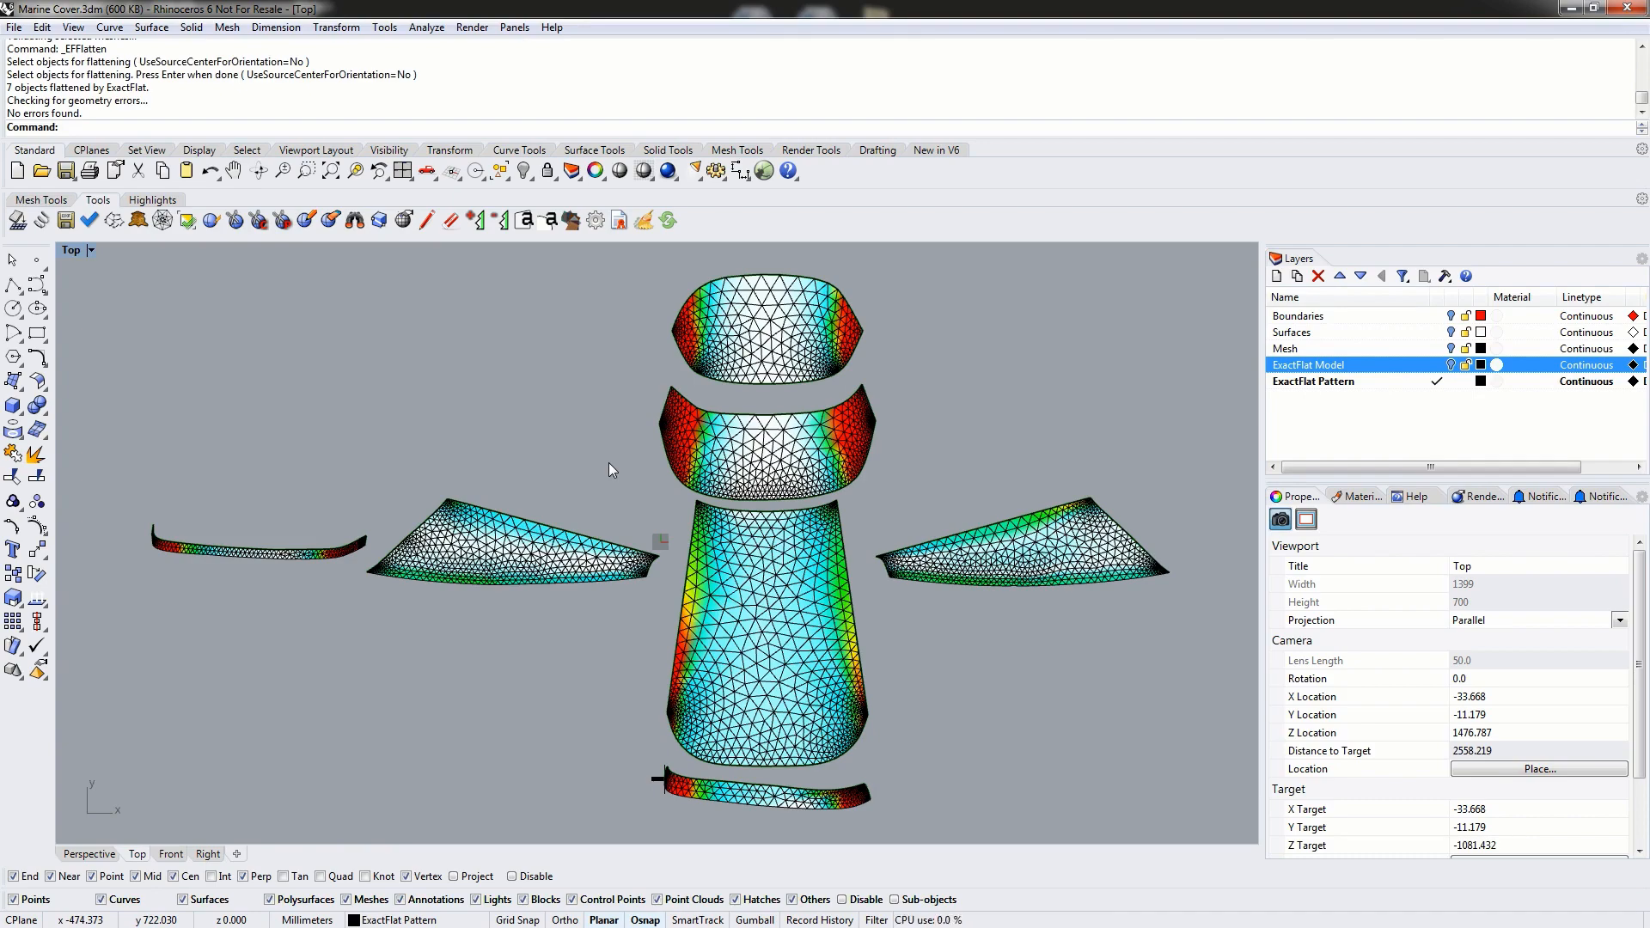
scroll(660, 779, up, 5)
scroll(678, 775, up, 6)
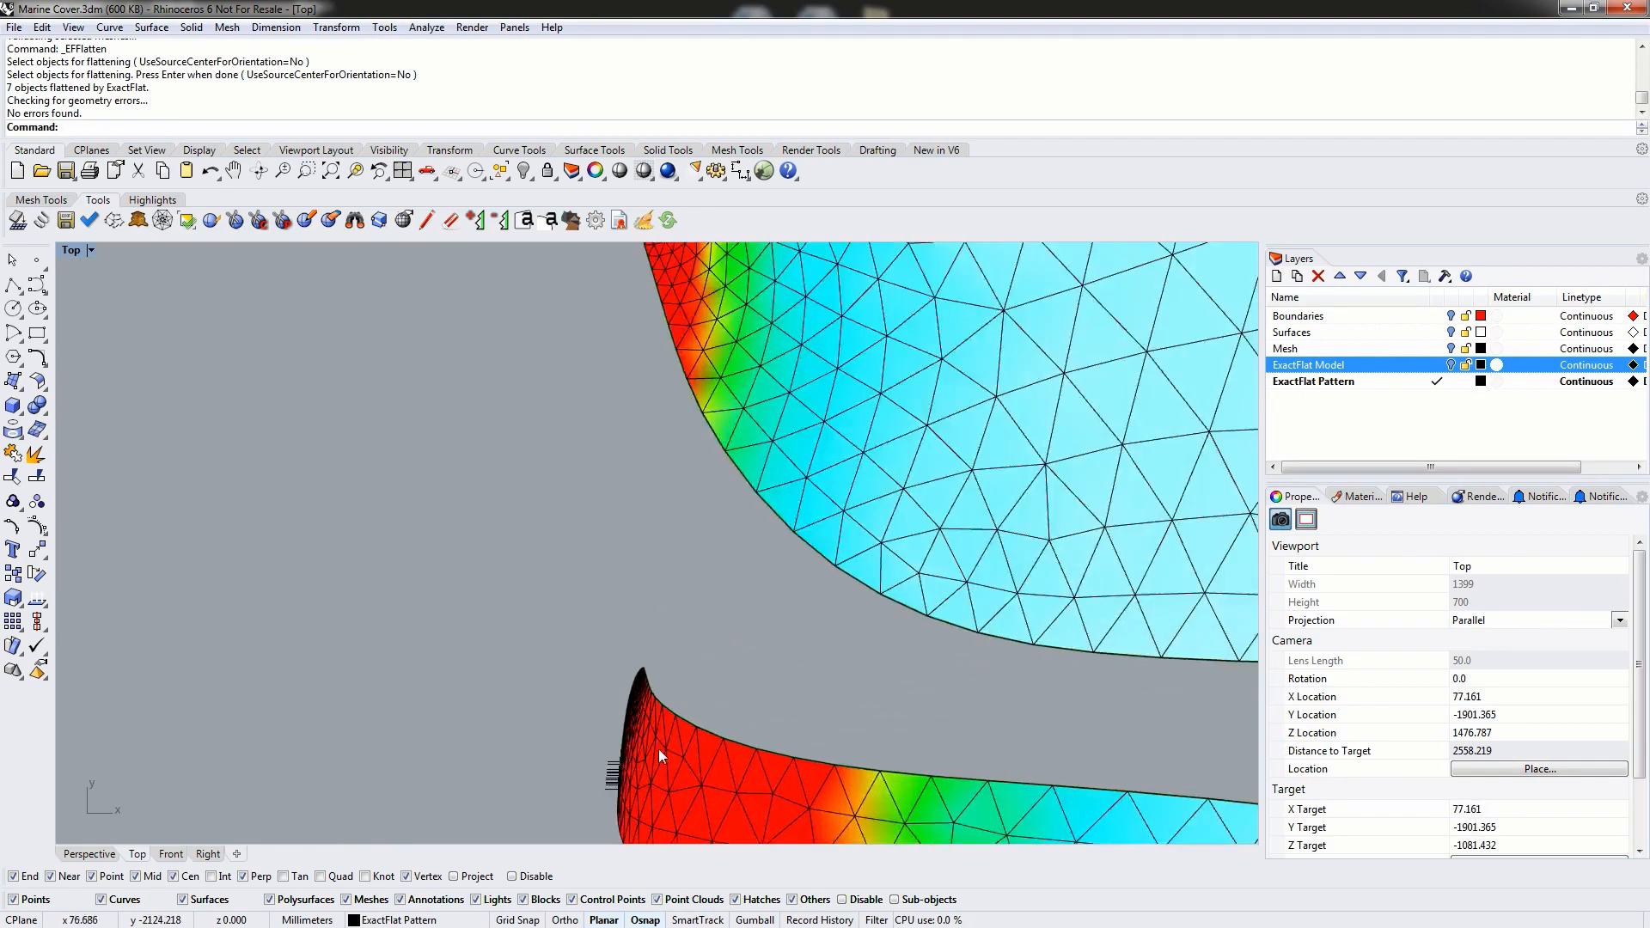
right_drag(590, 700, 733, 438)
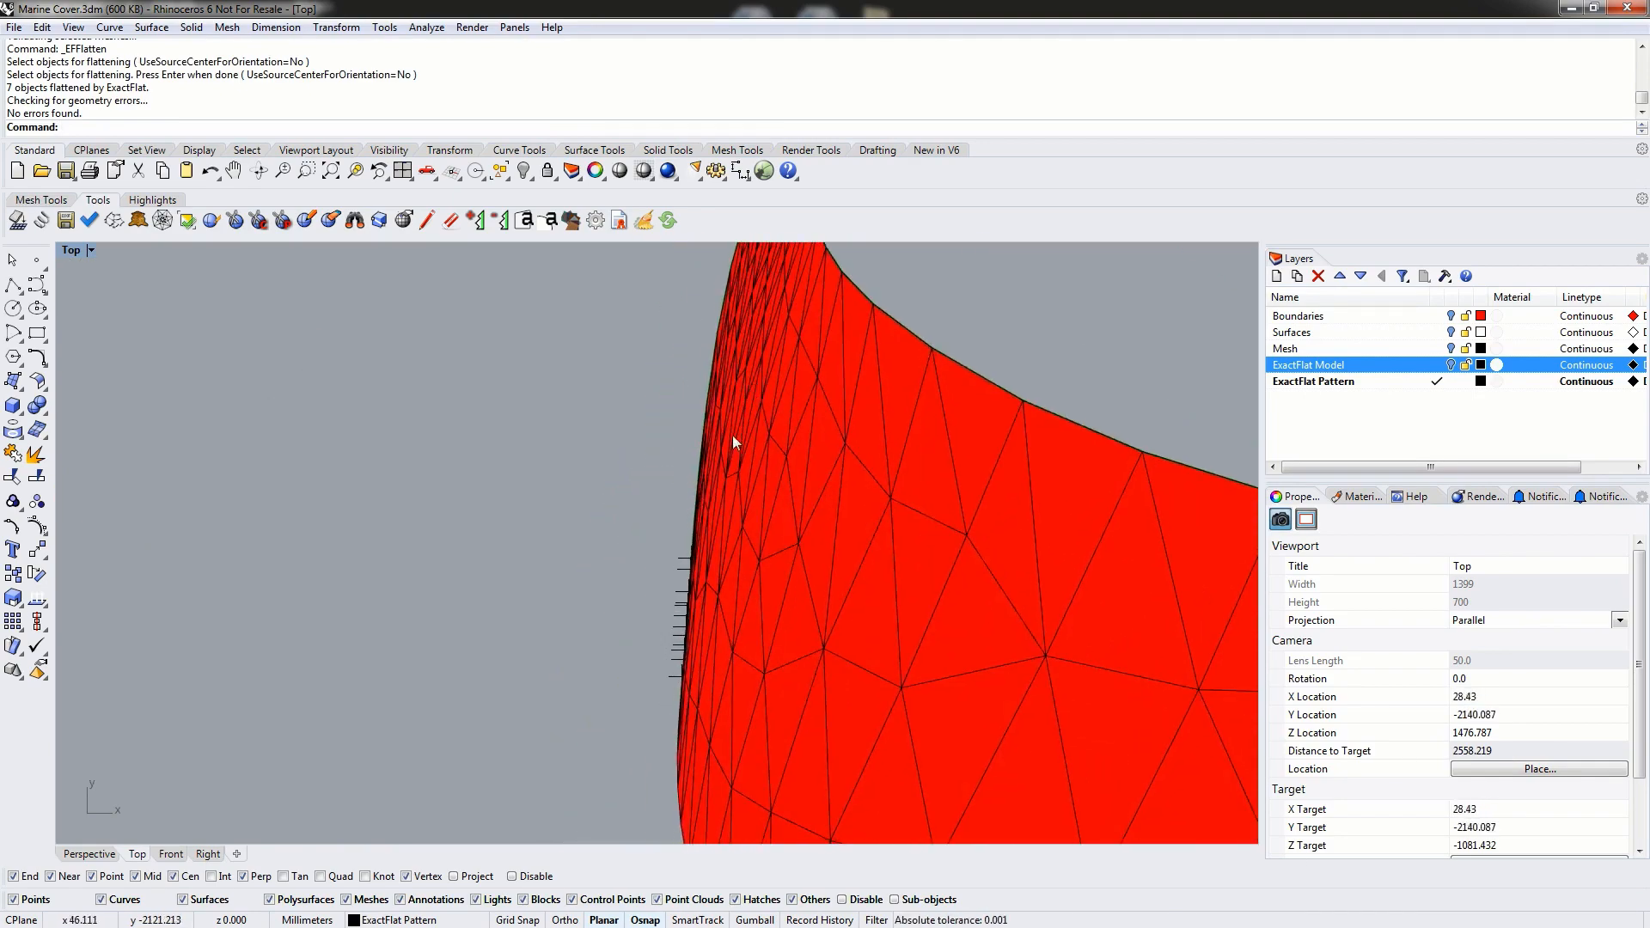
scroll(688, 421, down, 5)
scroll(672, 452, down, 7)
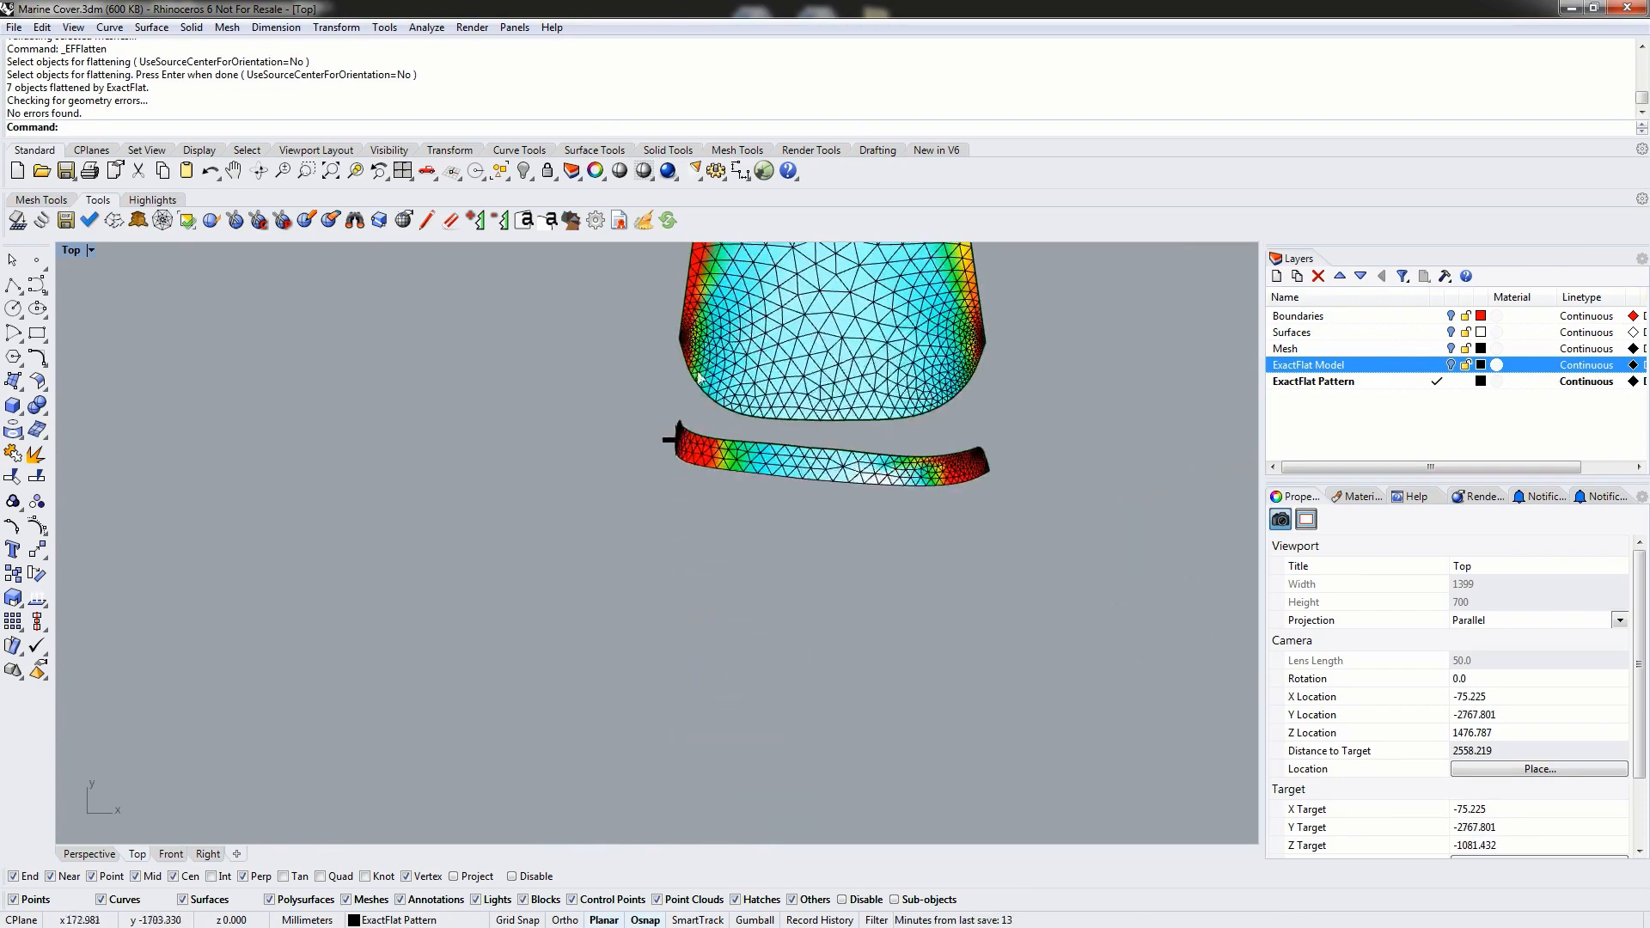
right_drag(700, 376, 703, 523)
scroll(667, 593, down, 7)
right_drag(694, 438, 677, 500)
scroll(672, 503, up, 6)
scroll(662, 488, down, 4)
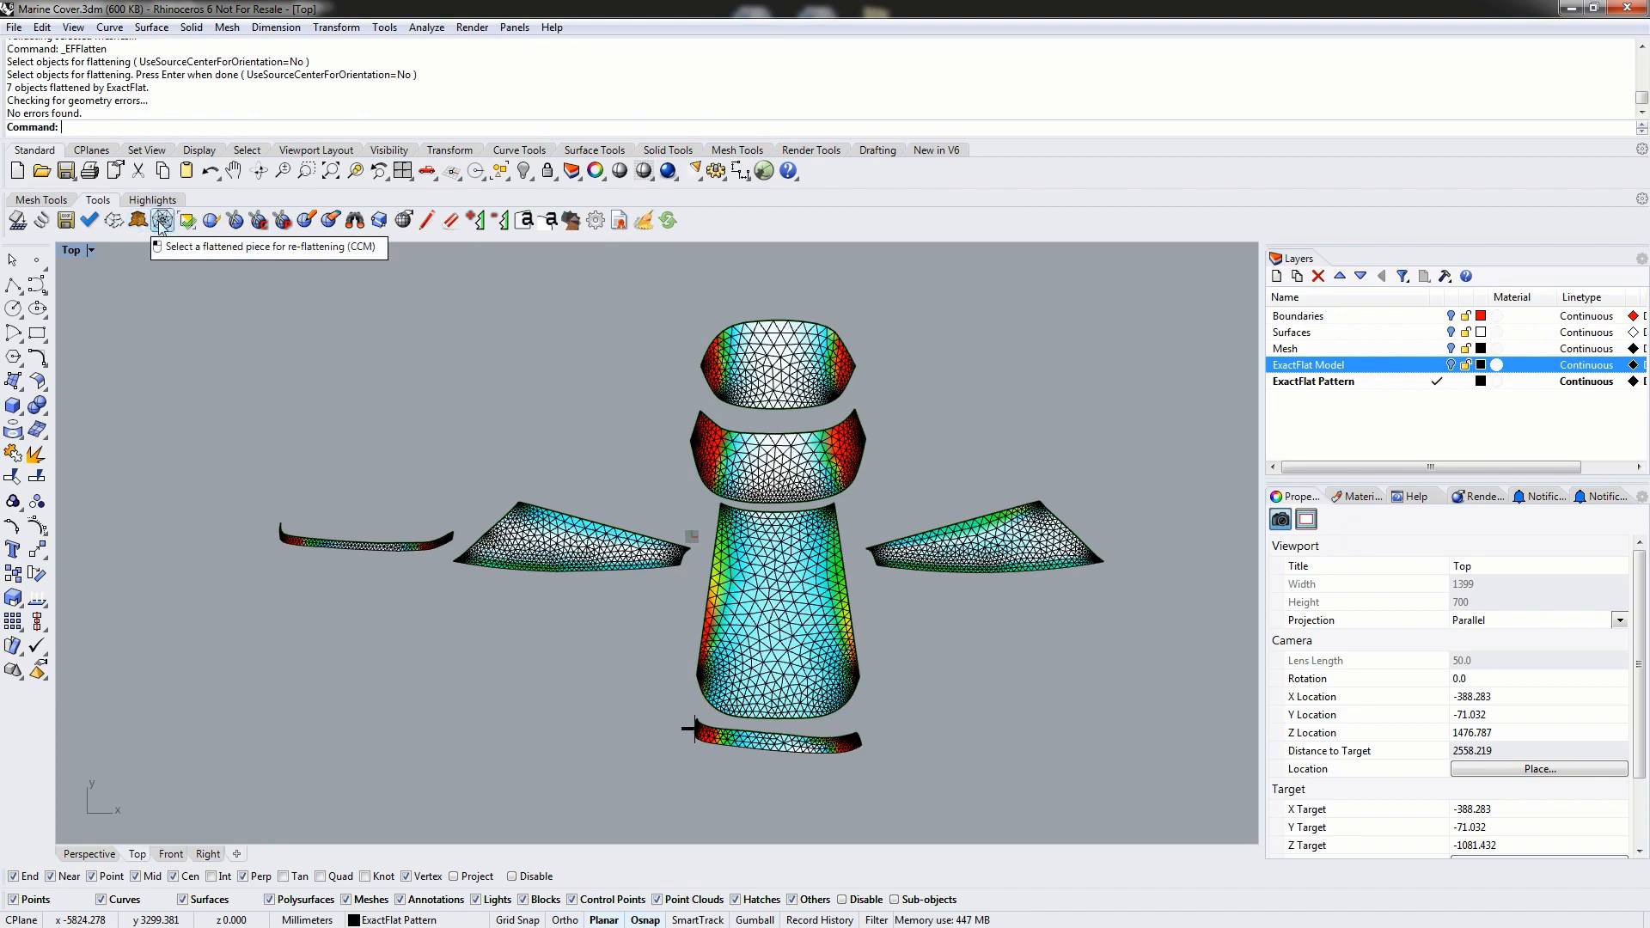
- Re-flatten the uppermost pattern piece with the ExactFlat fracture tool, repeating the pass several times on that piece
click(113, 220)
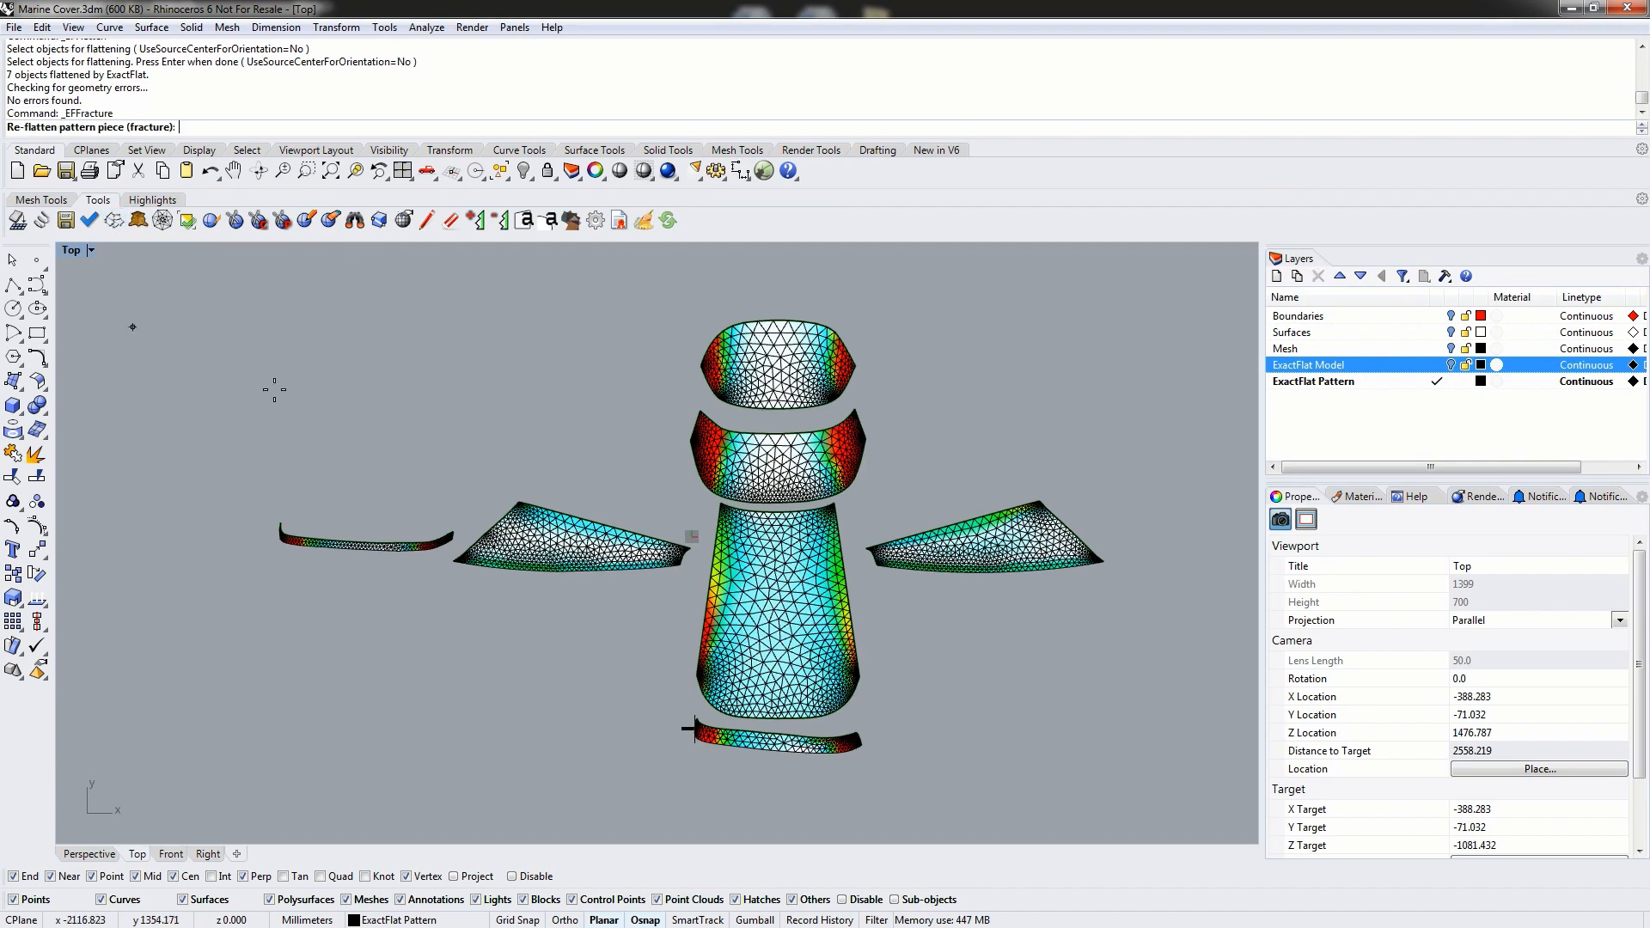
click(774, 365)
click(752, 366)
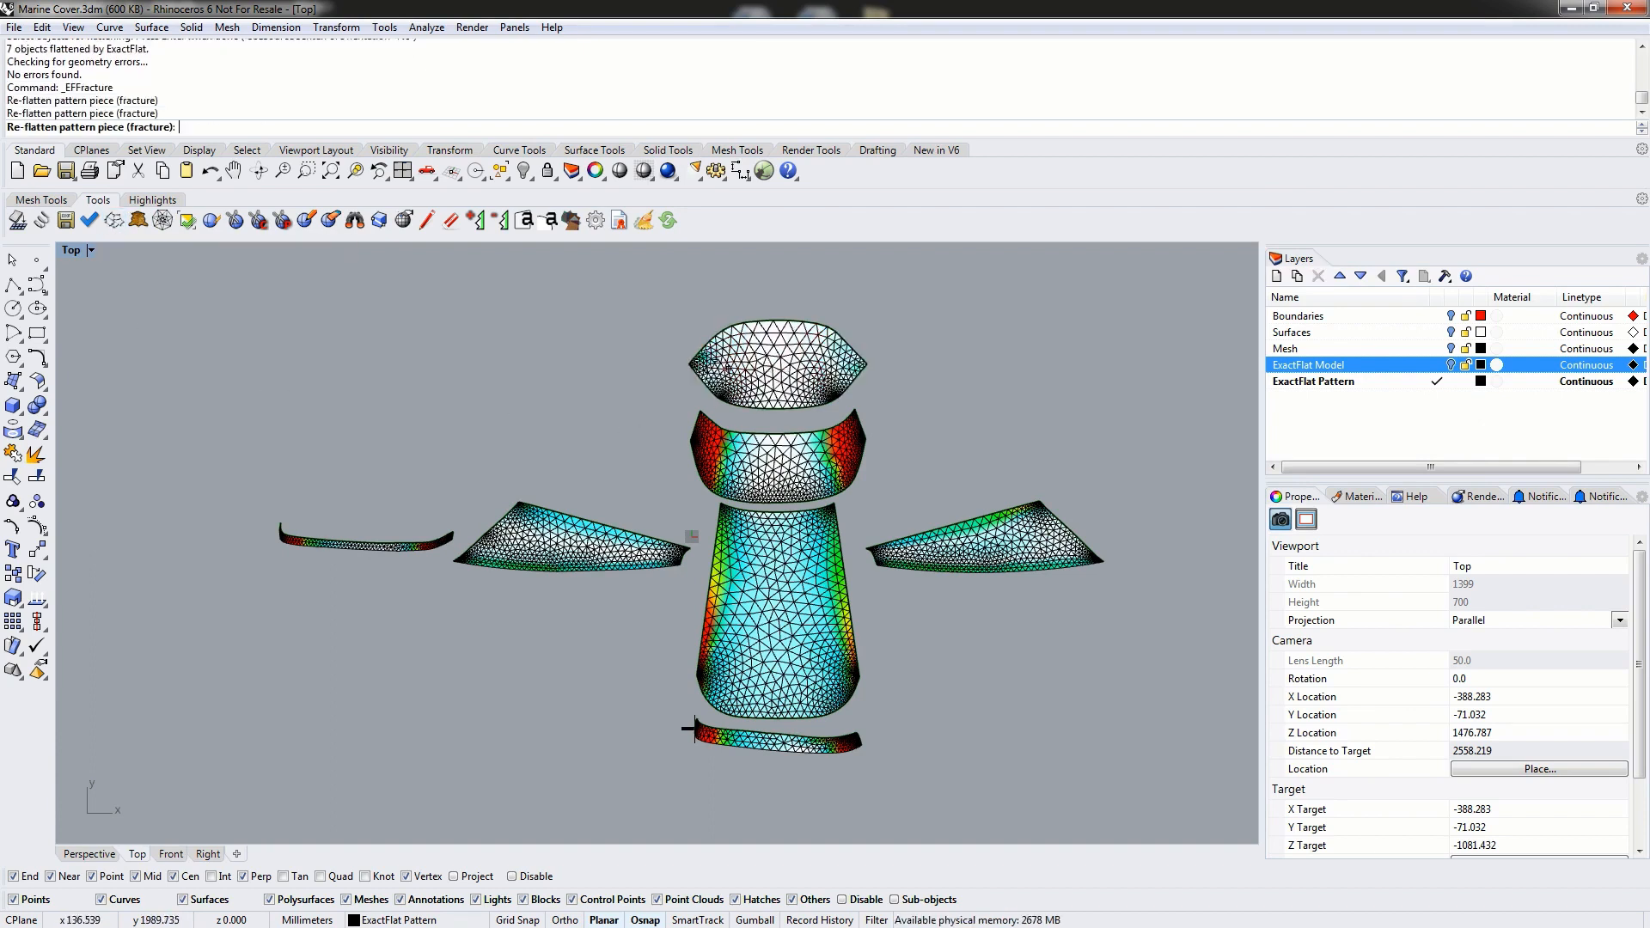
click(754, 368)
click(759, 370)
click(764, 375)
click(780, 376)
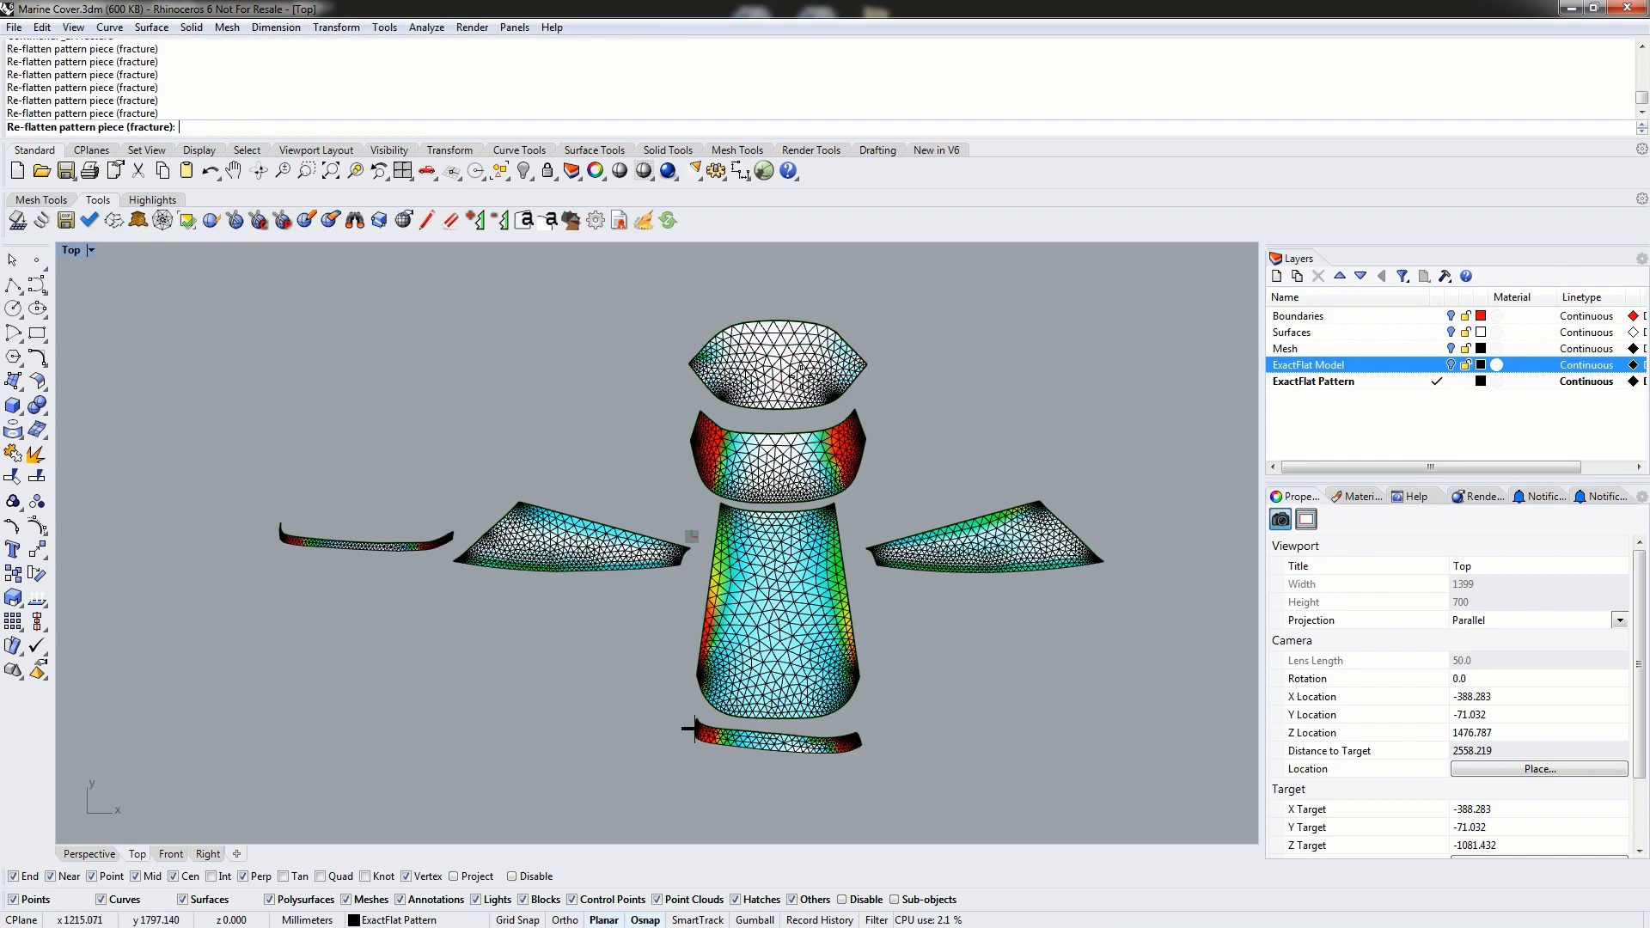
click(787, 358)
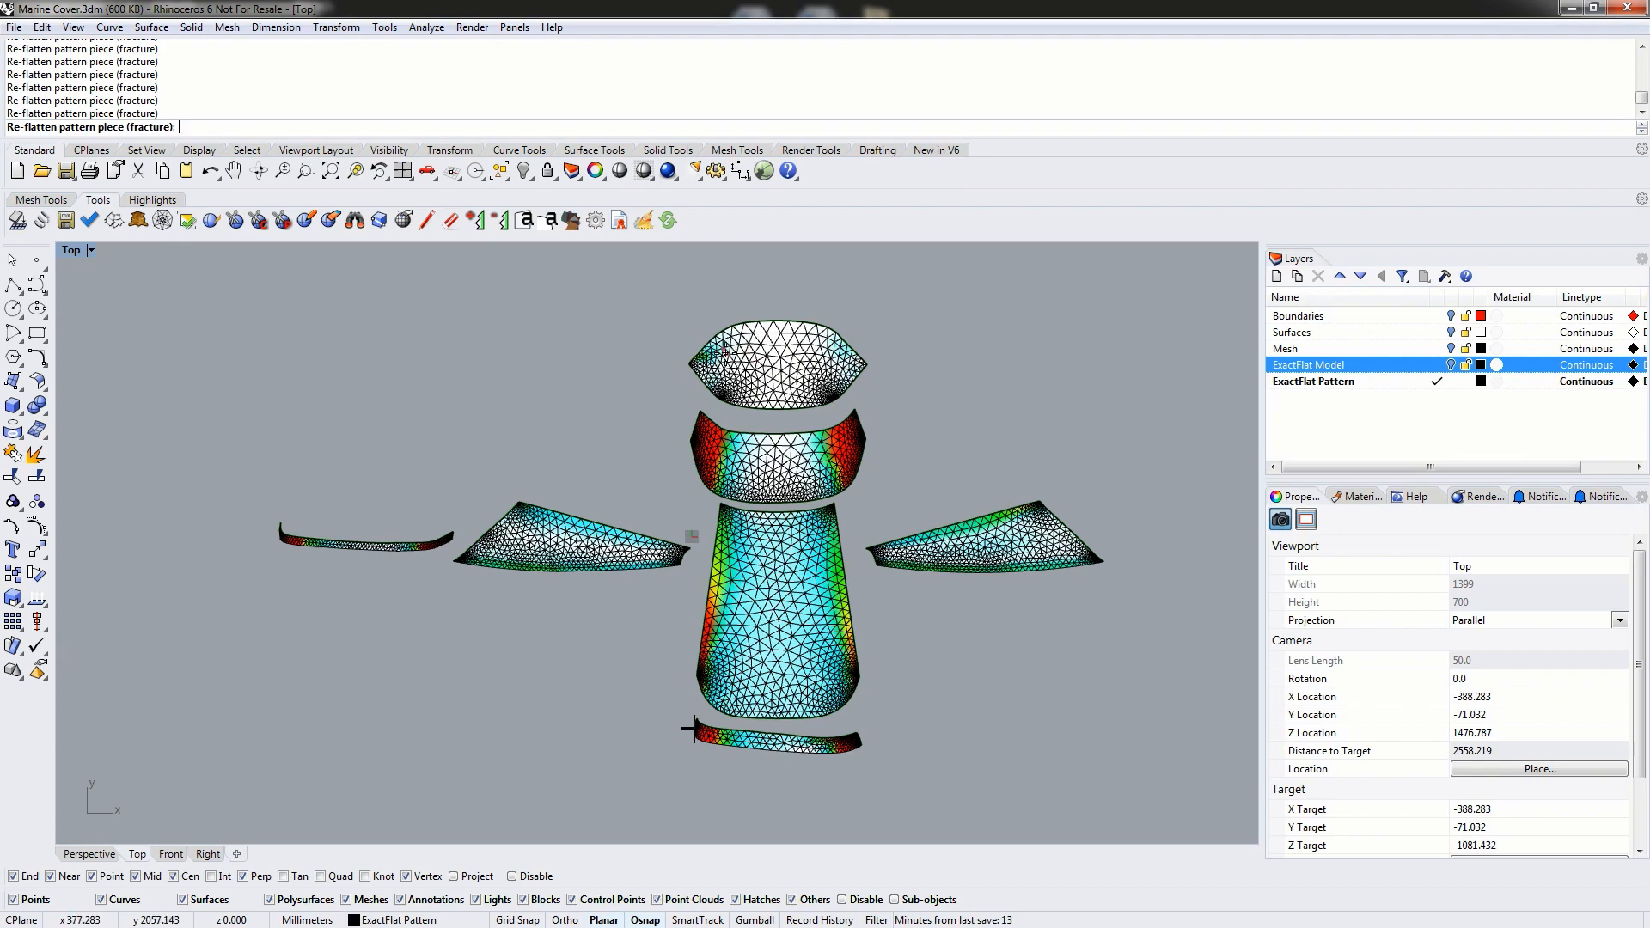
click(744, 348)
click(831, 355)
click(808, 370)
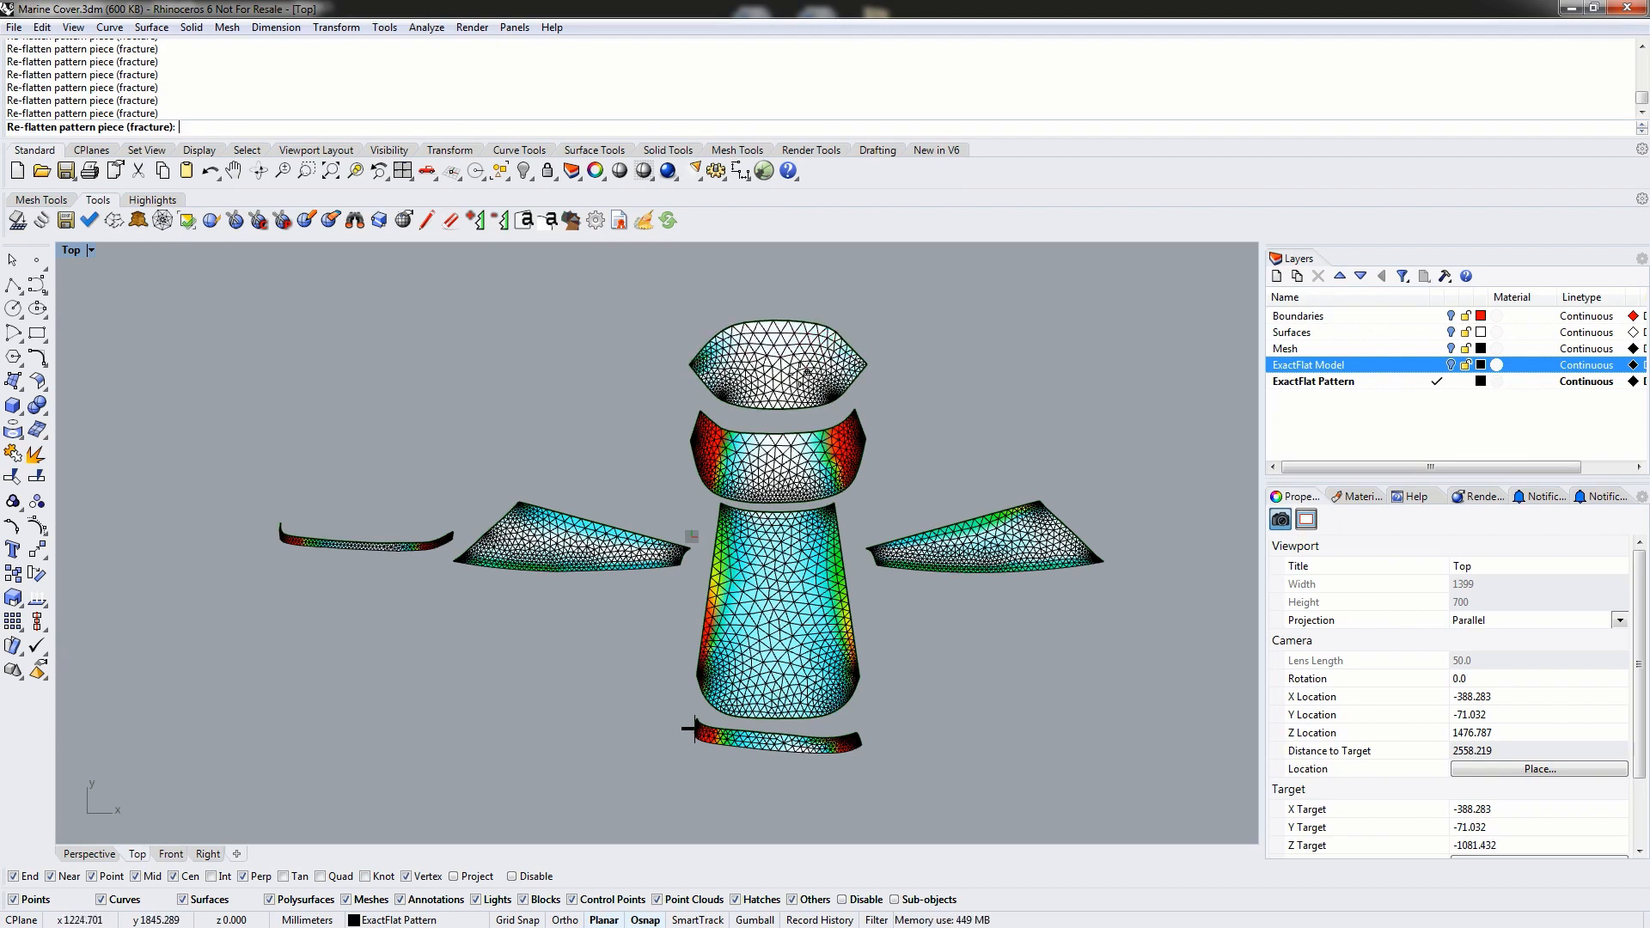
click(775, 365)
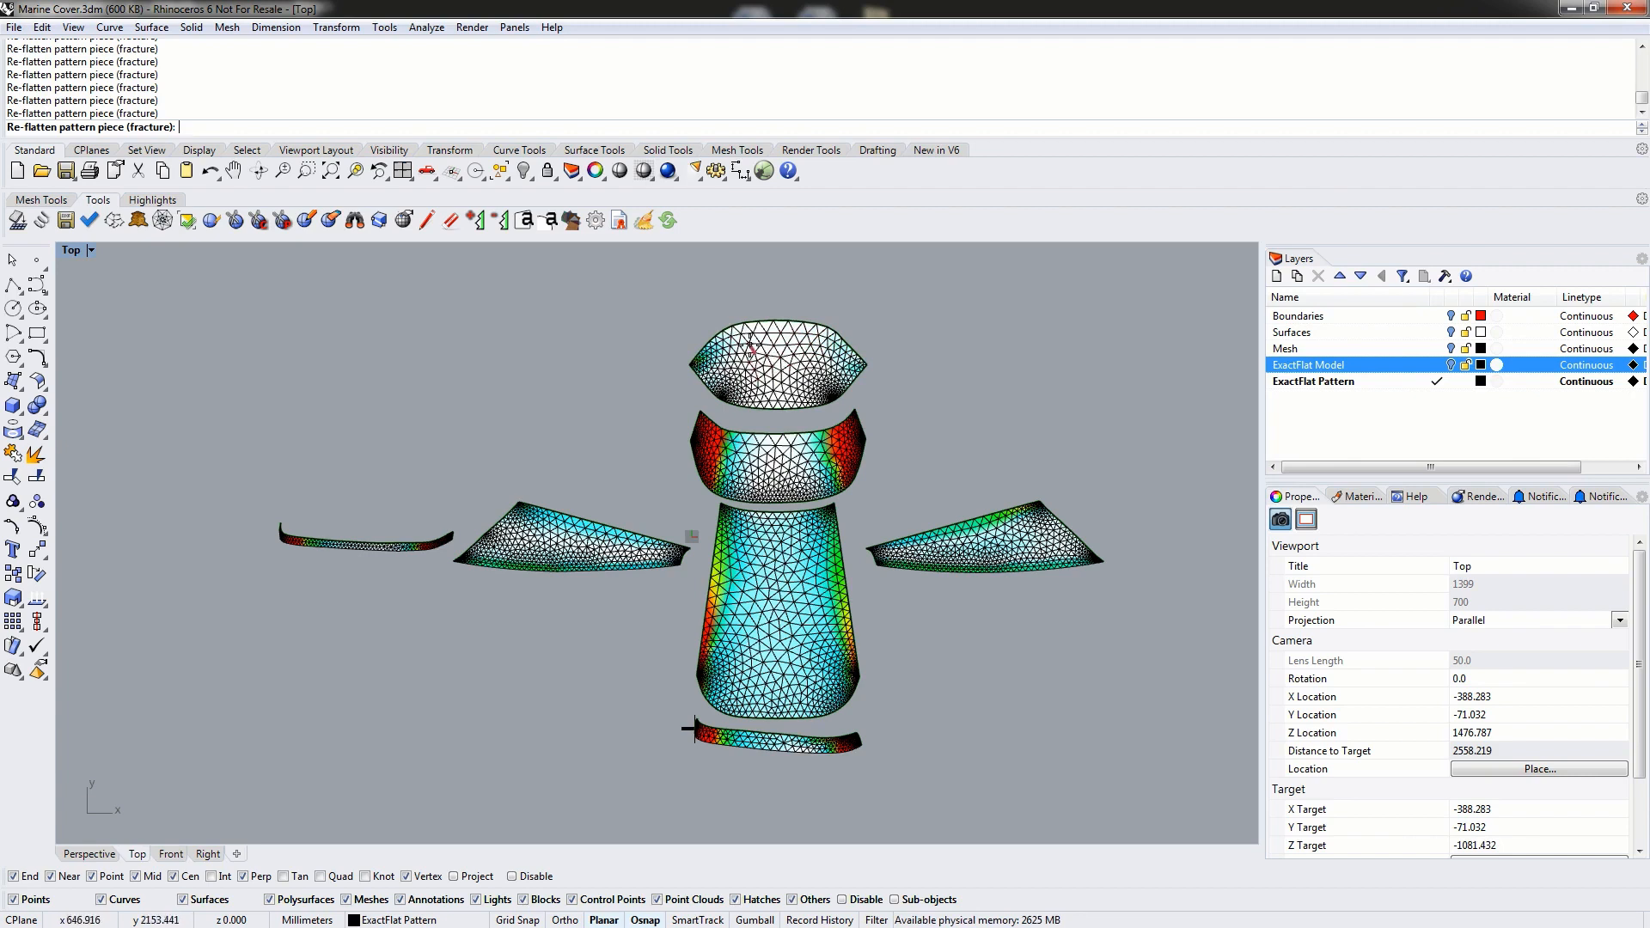
- Re-flatten the curved second piece, the large central panel and the narrow strip below it with the fracture tool
click(776, 469)
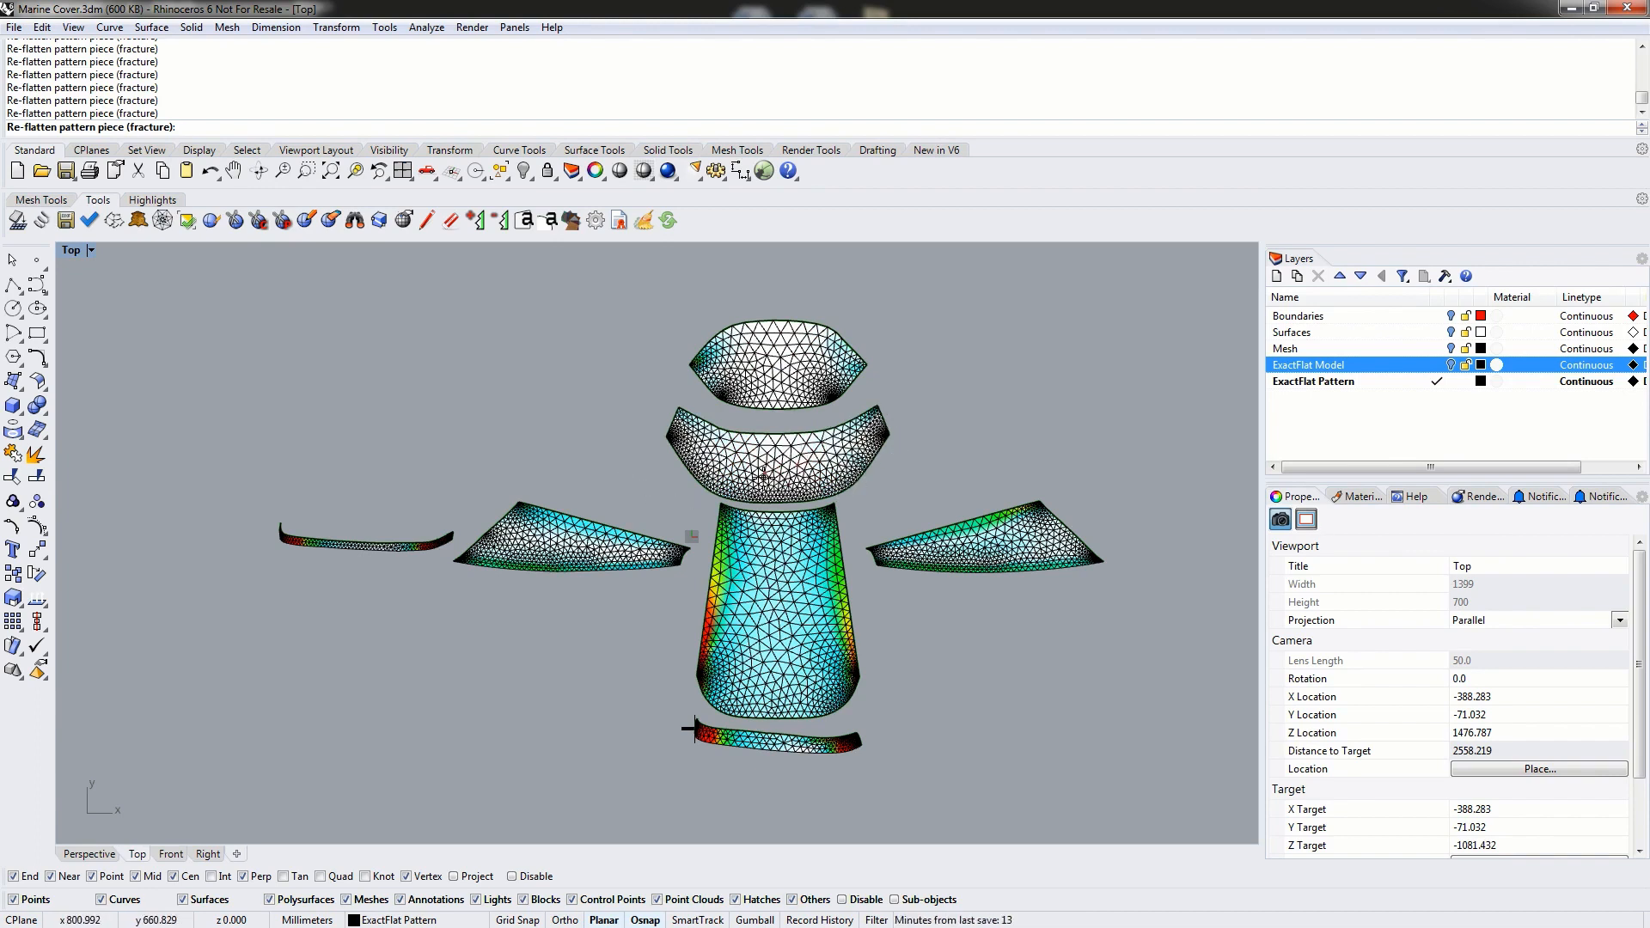
click(780, 634)
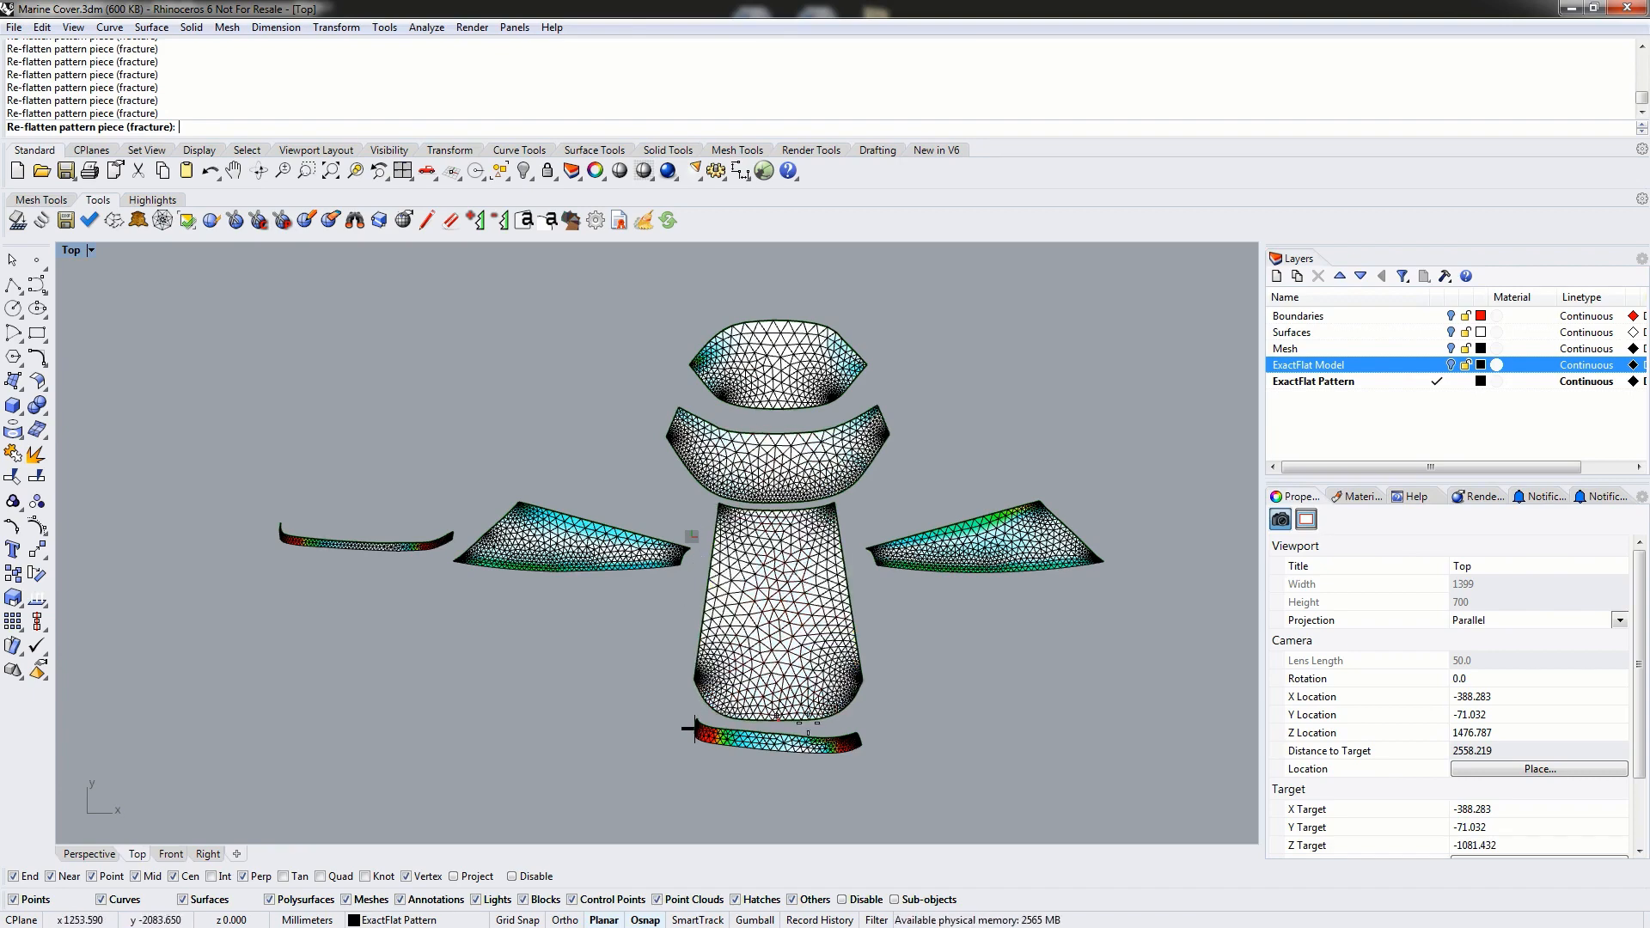
scroll(799, 696, up, 5)
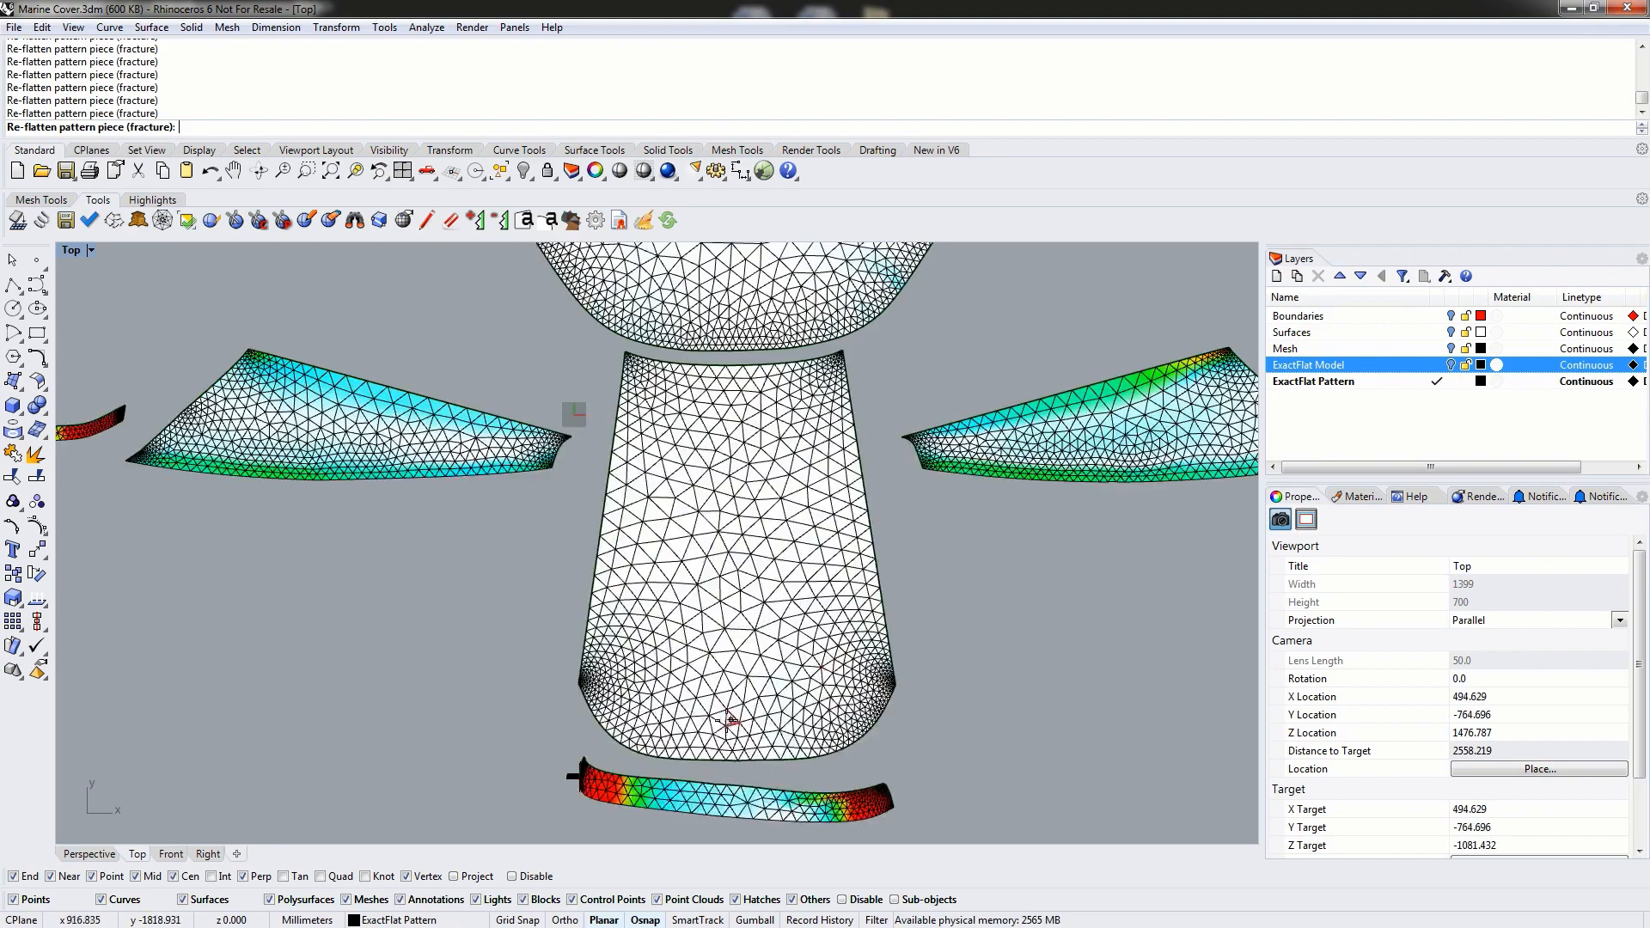
scroll(737, 679, up, 5)
scroll(722, 417, down, 8)
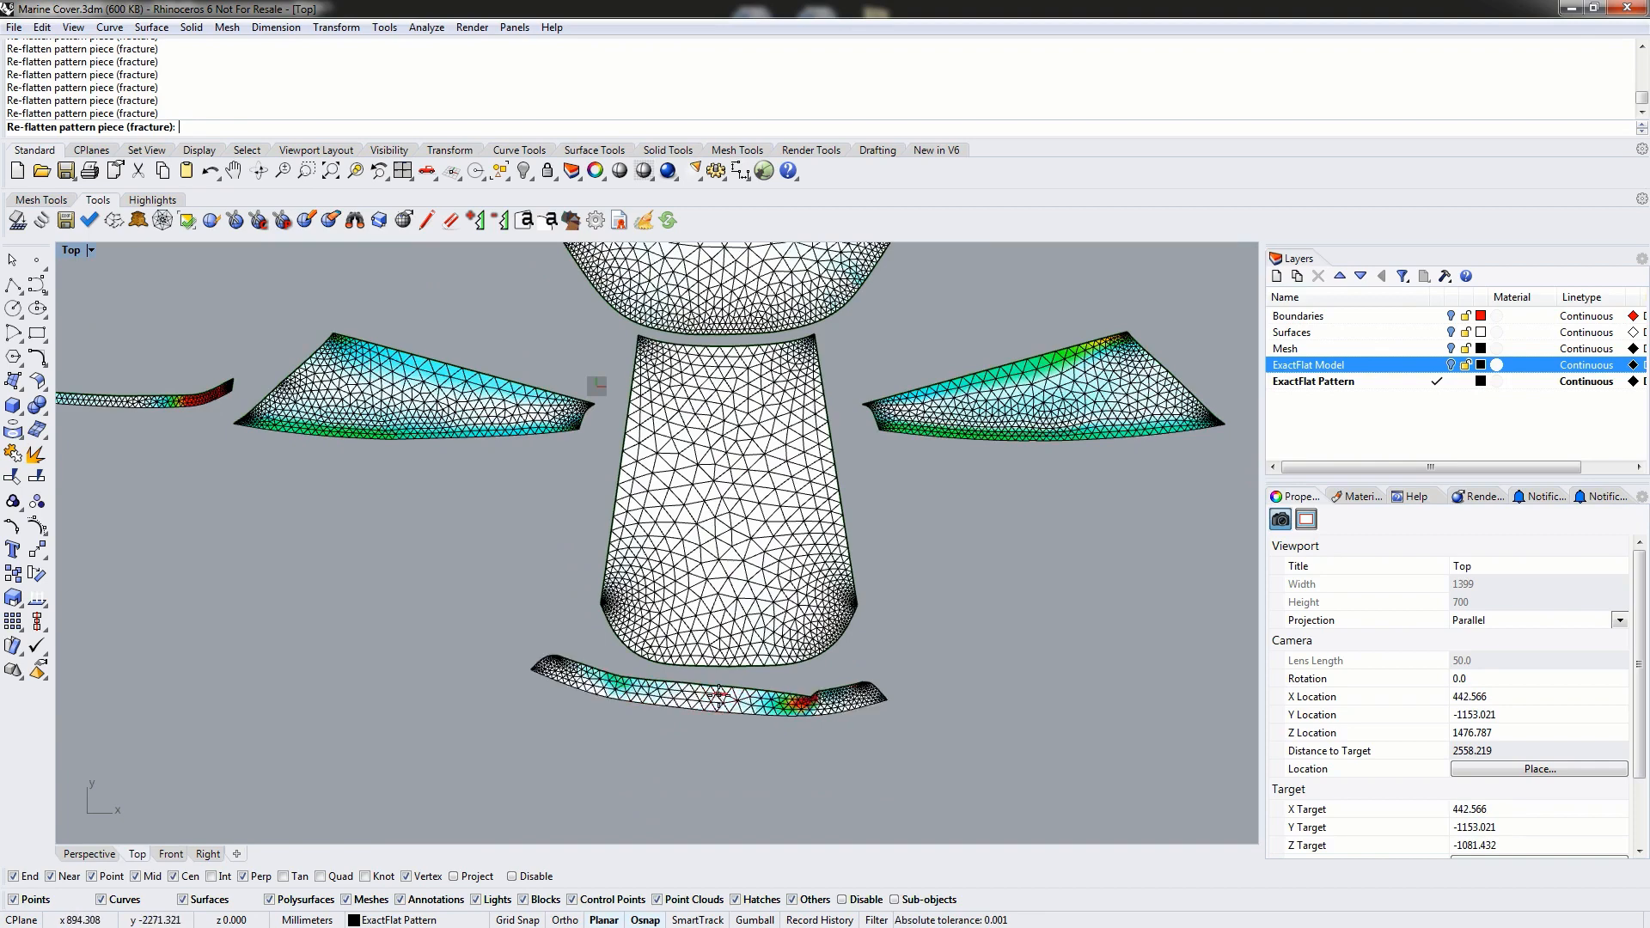
right_drag(722, 565, 661, 612)
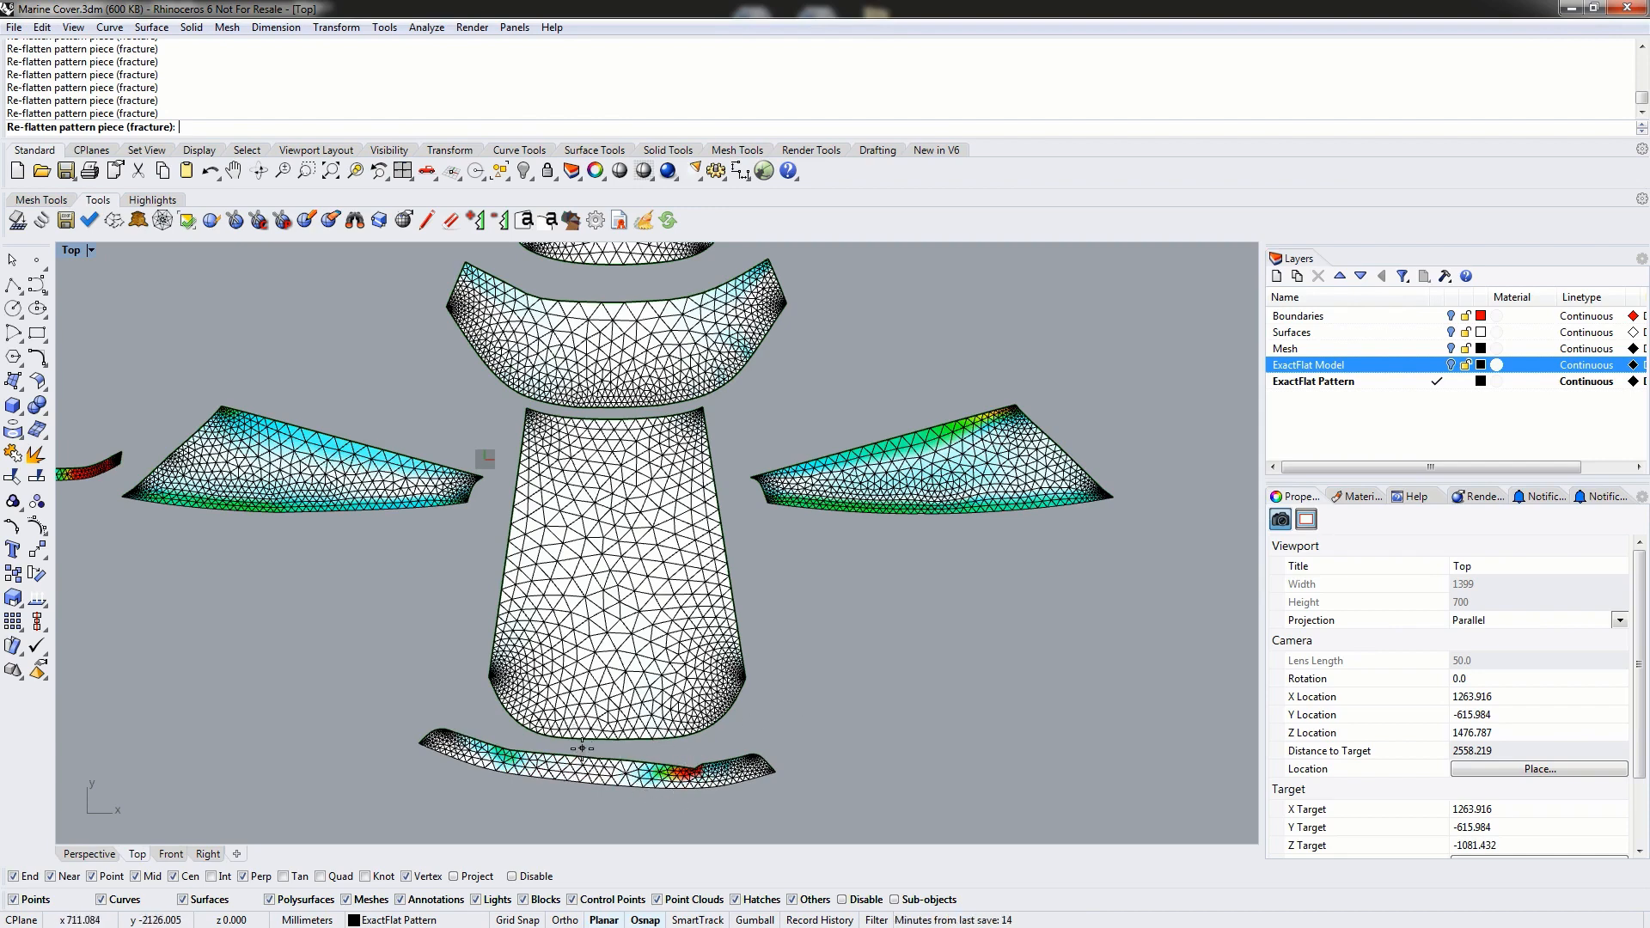
- Re-flatten both side panels and the remaining narrow strip beside them, and end the fracture command
scroll(599, 747, down, 3)
right_drag(540, 636, 638, 616)
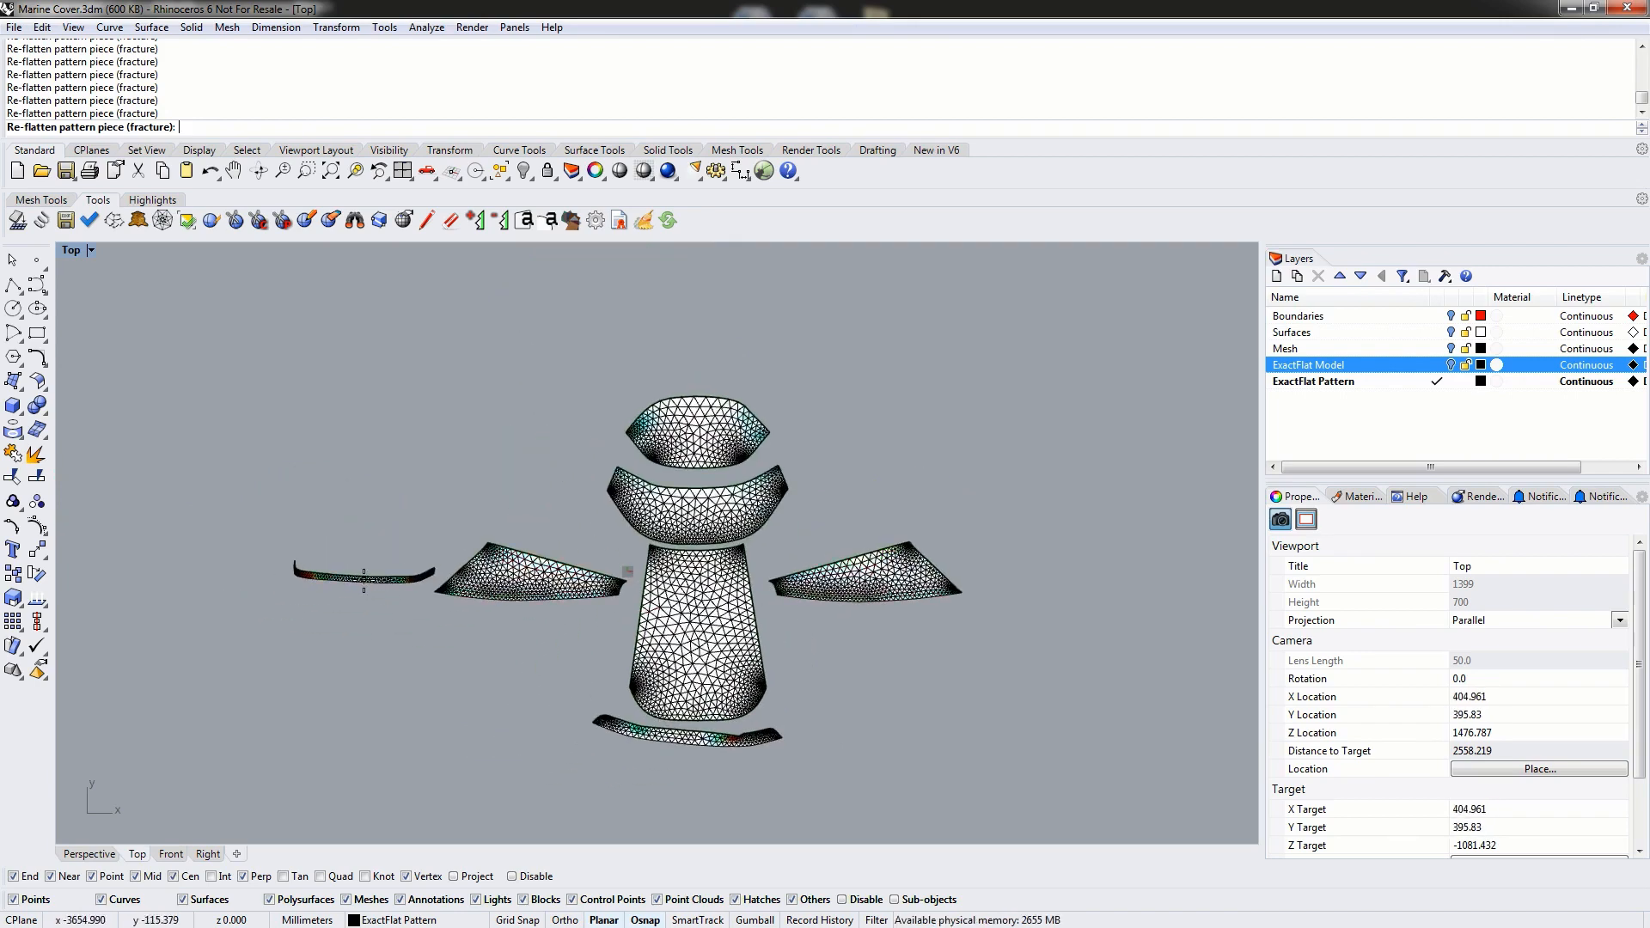
scroll(332, 589, up, 5)
key(Escape)
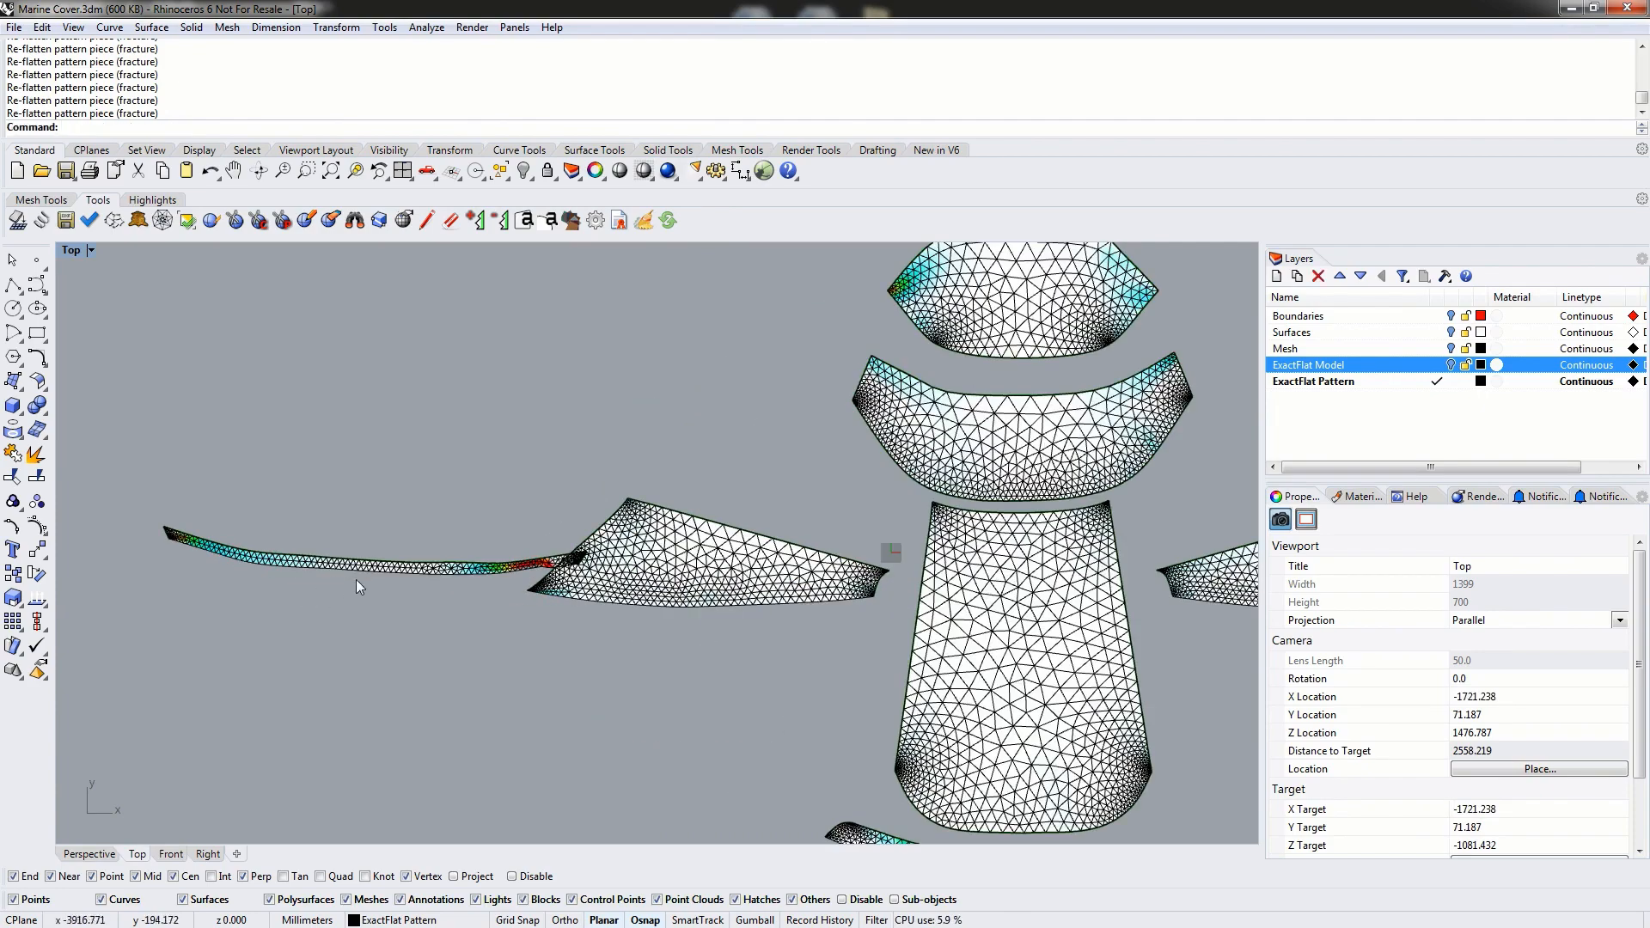
- Move the far narrow strip pattern down, clear of the adjacent side panel
drag(355, 579, 415, 717)
click(414, 554)
scroll(414, 600, up, 3)
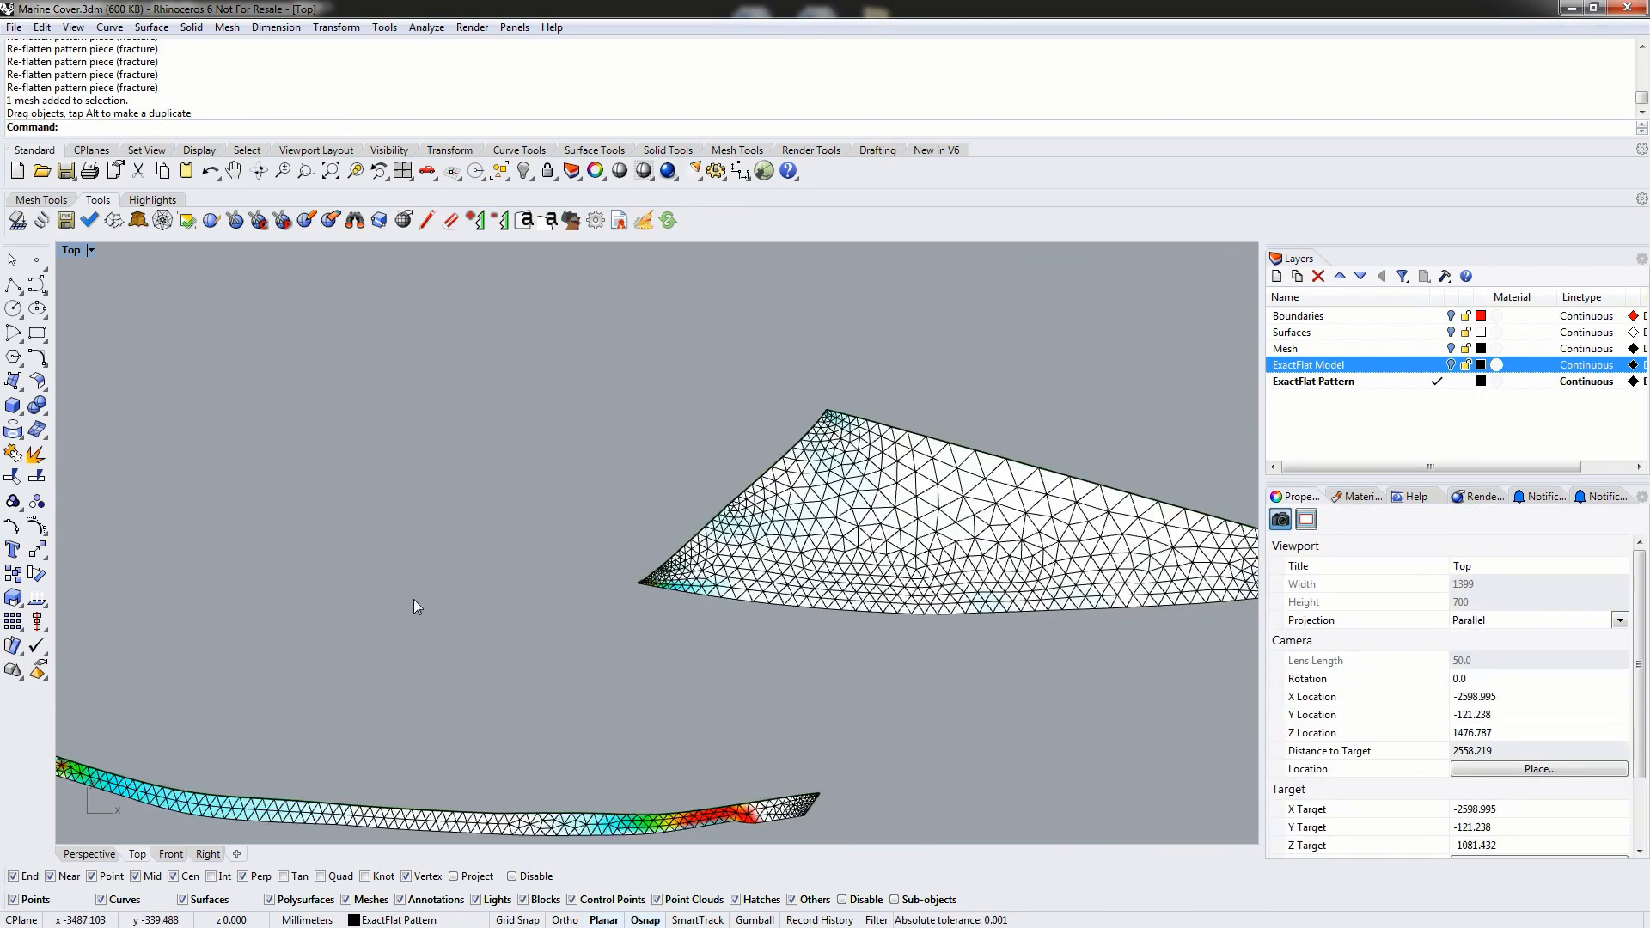
scroll(638, 556, down, 14)
right_drag(706, 507, 634, 496)
scroll(515, 505, up, 2)
scroll(595, 507, up, 2)
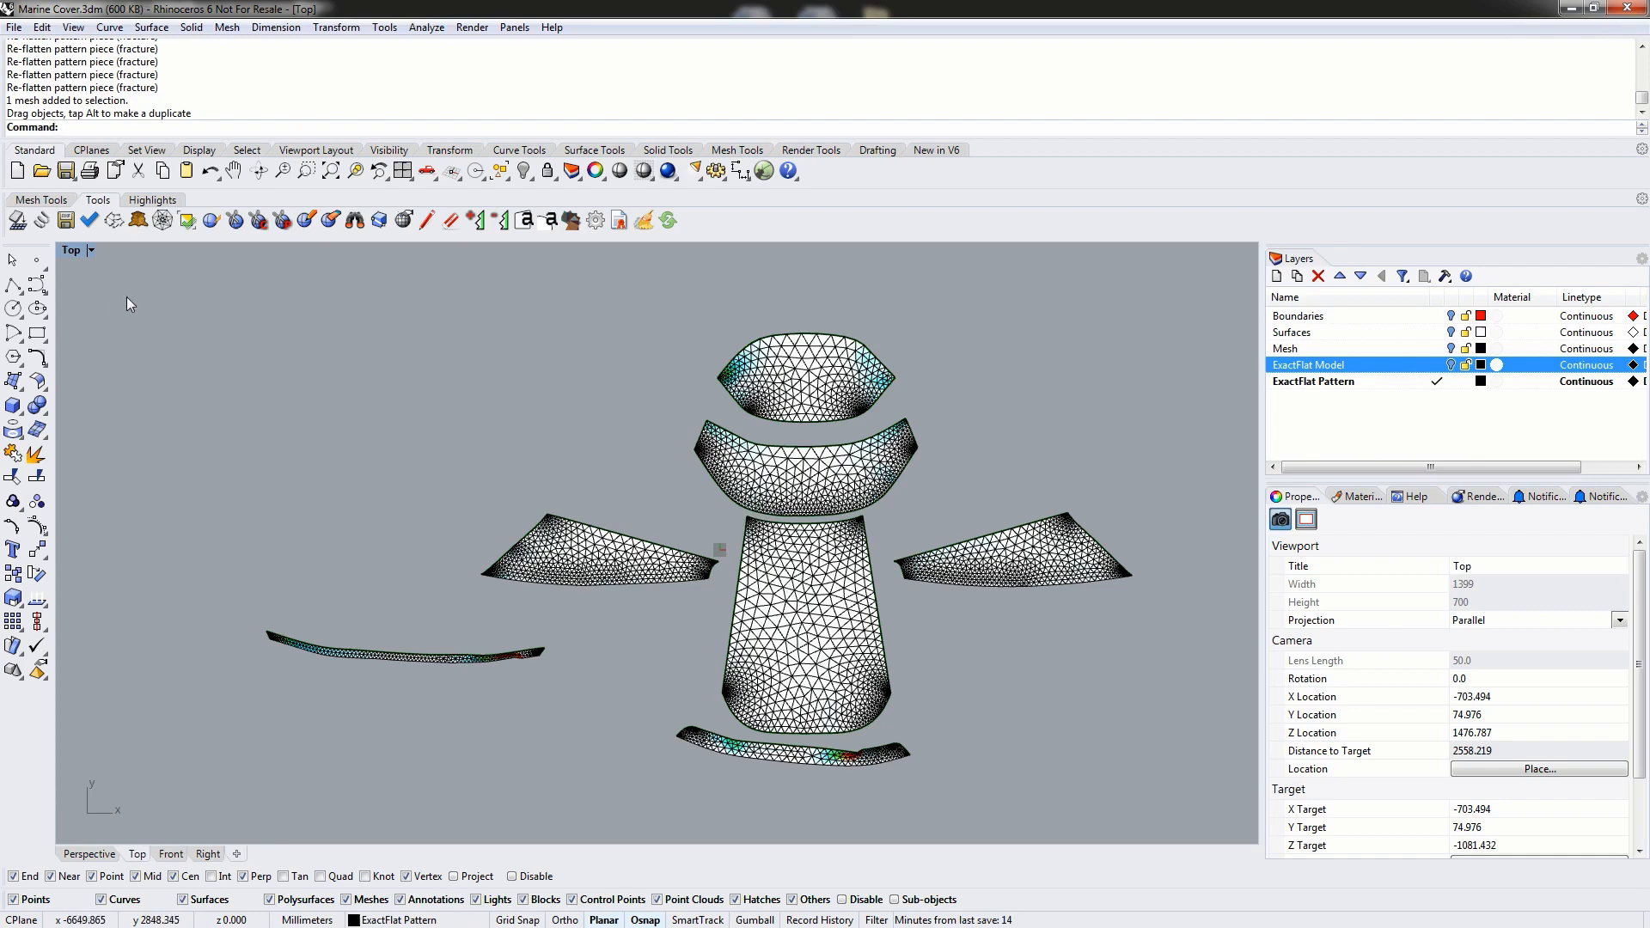
- Start the ExactFlat spring optimization with all seven re-flattened pattern pieces as its batch
click(40, 220)
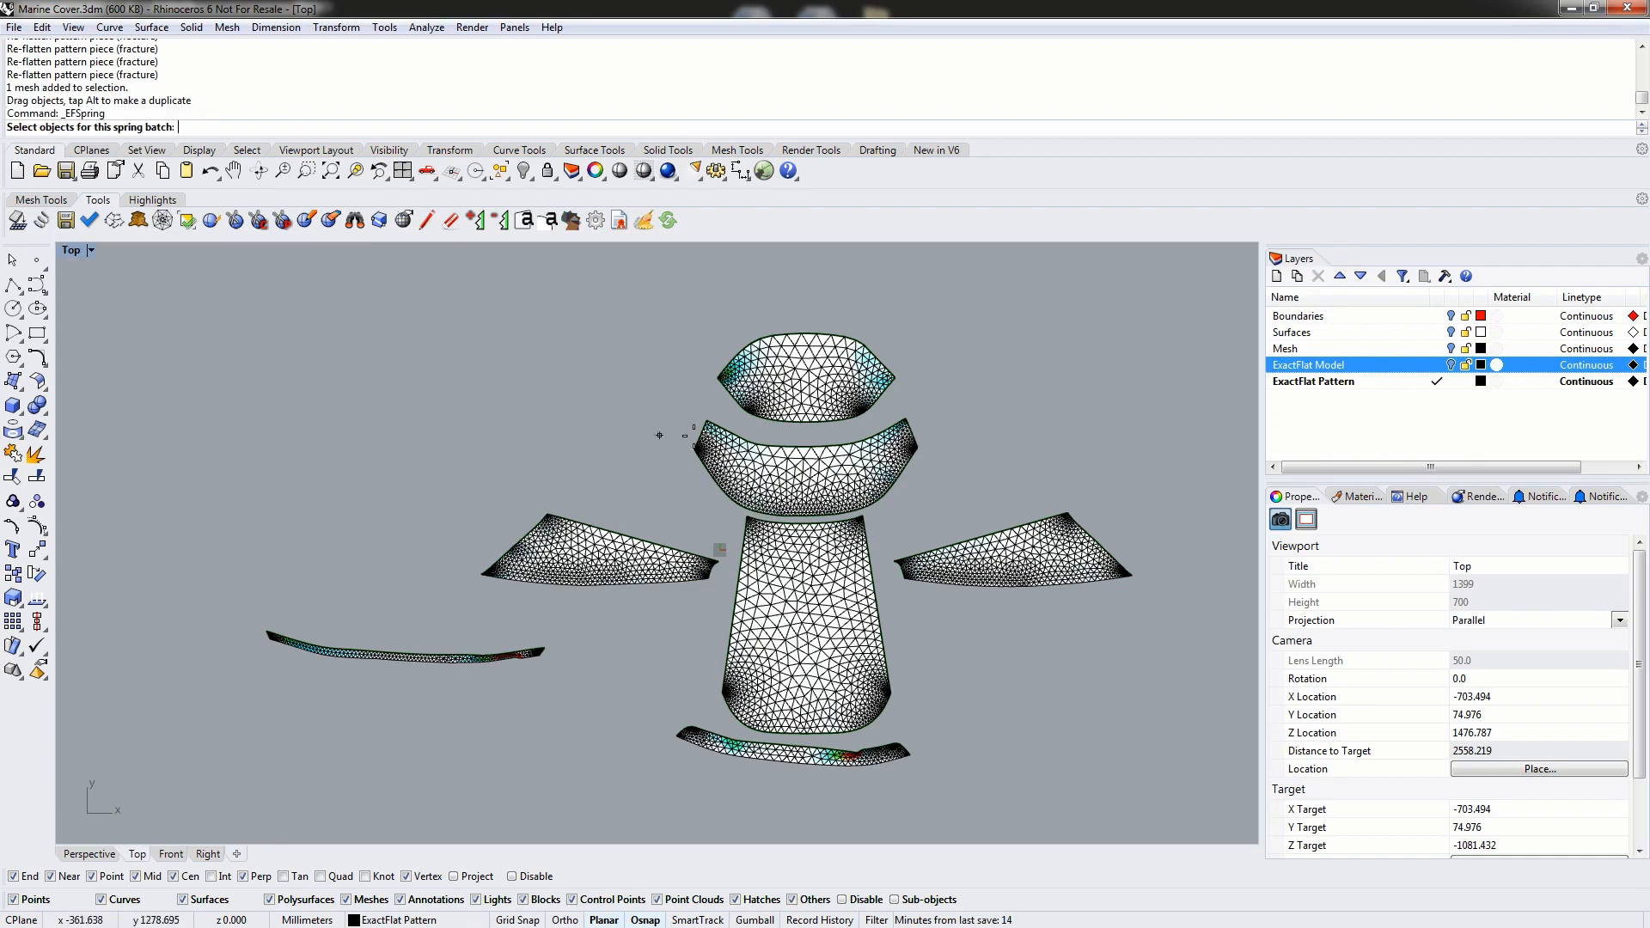
click(799, 375)
click(804, 477)
click(619, 554)
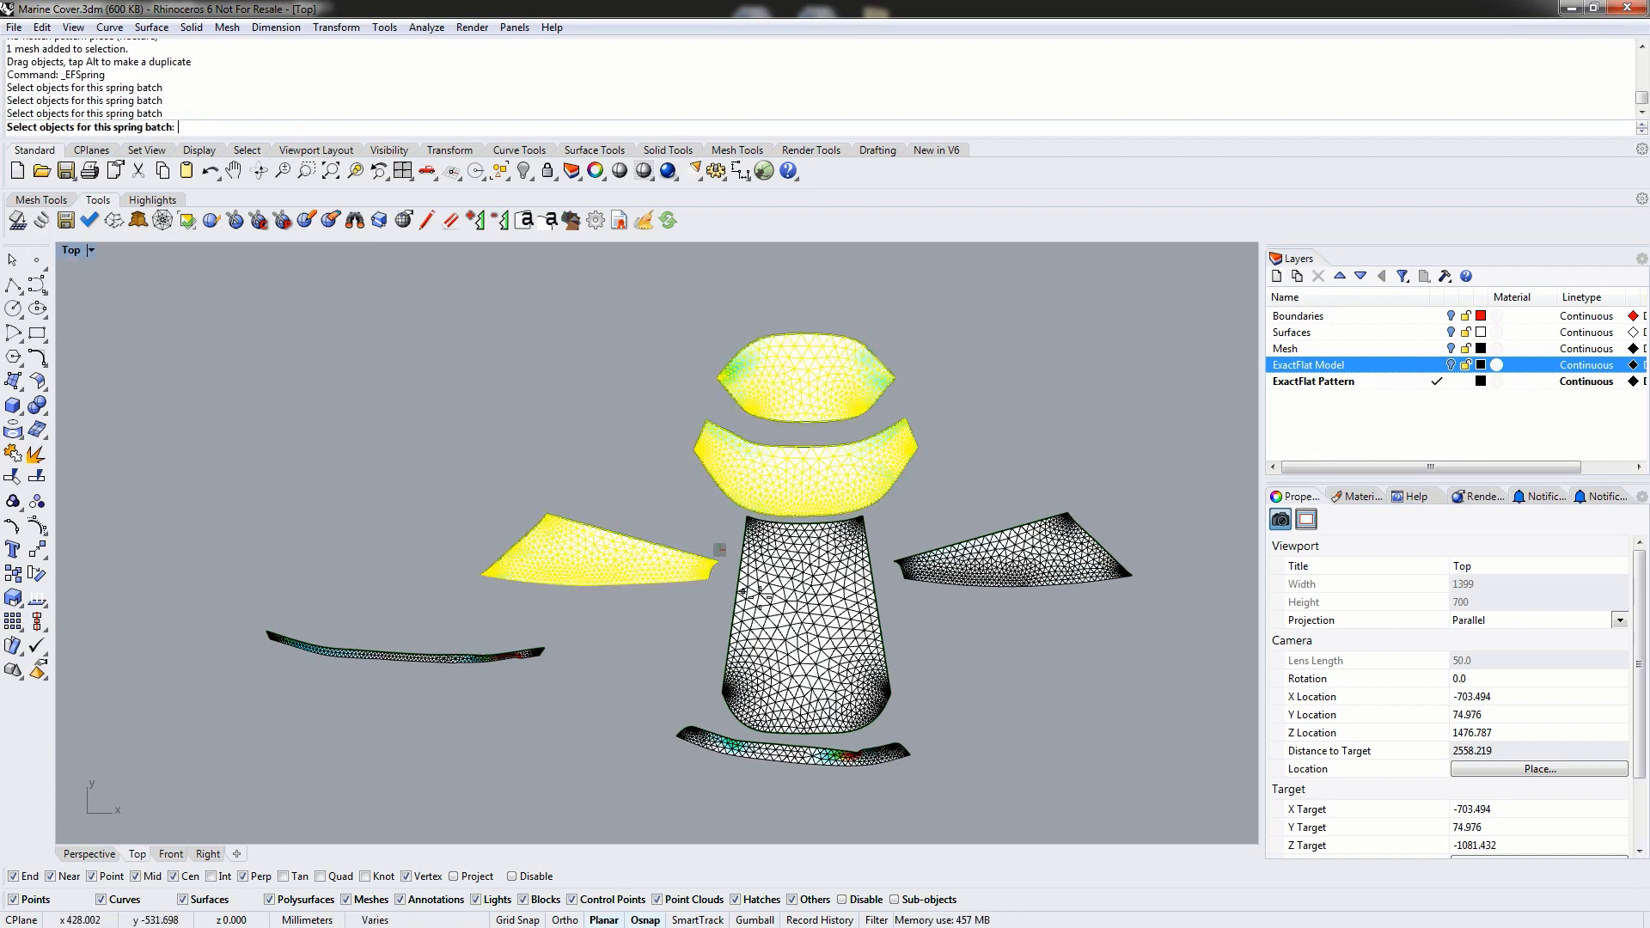
click(808, 619)
click(988, 561)
click(791, 745)
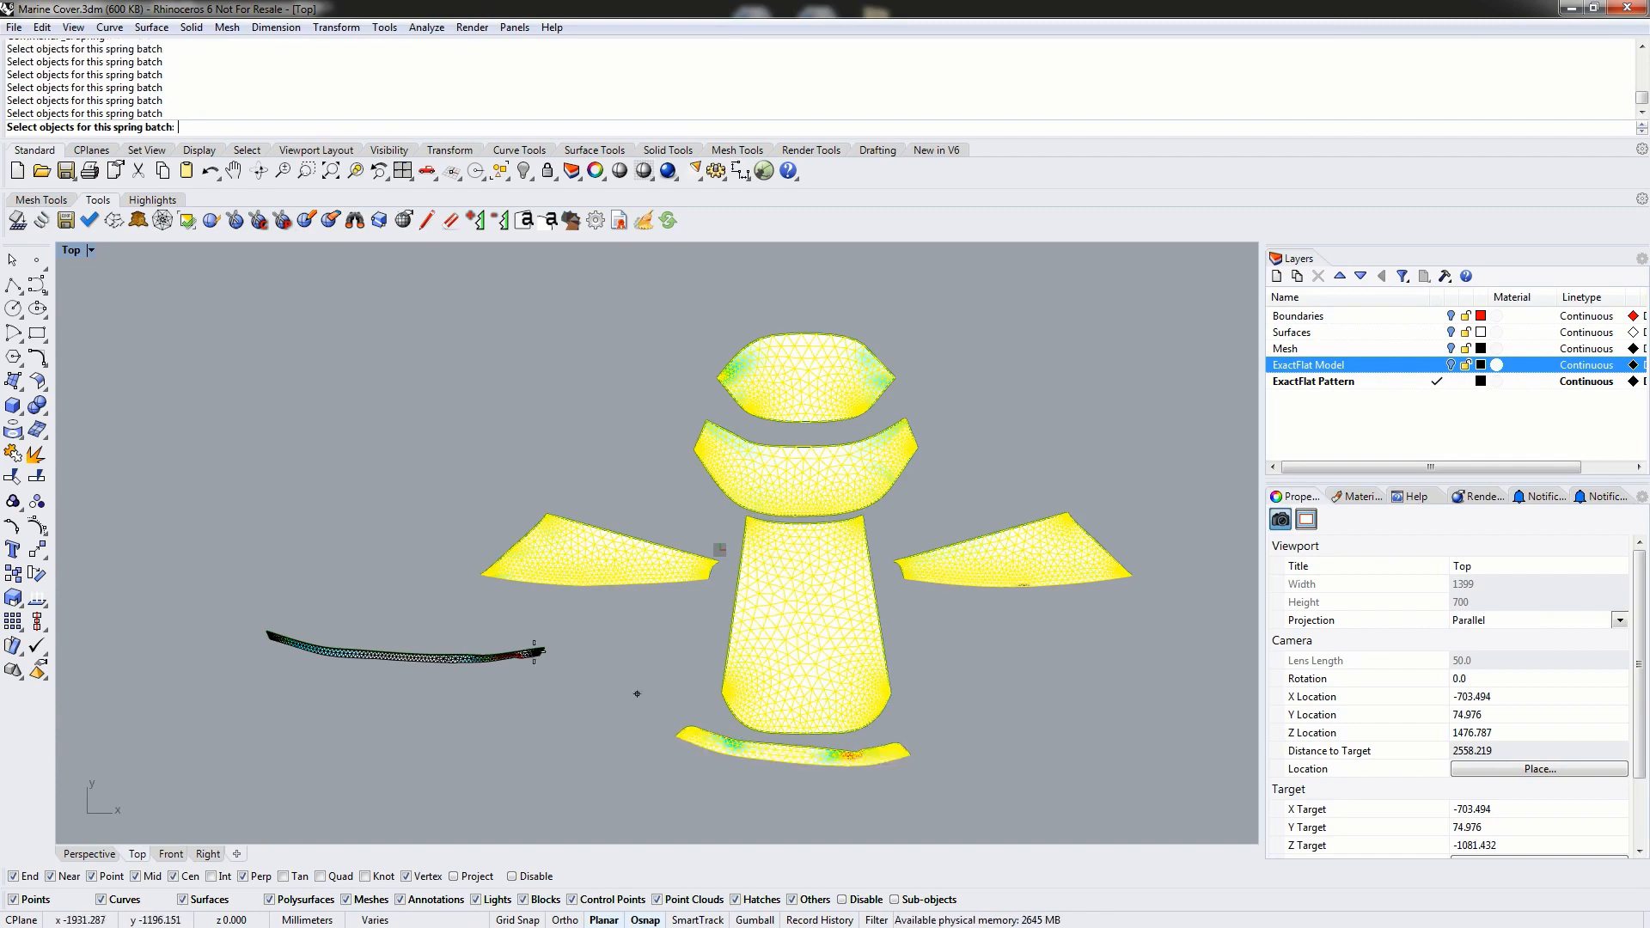
click(395, 655)
right_drag(515, 655, 622, 694)
key(Return)
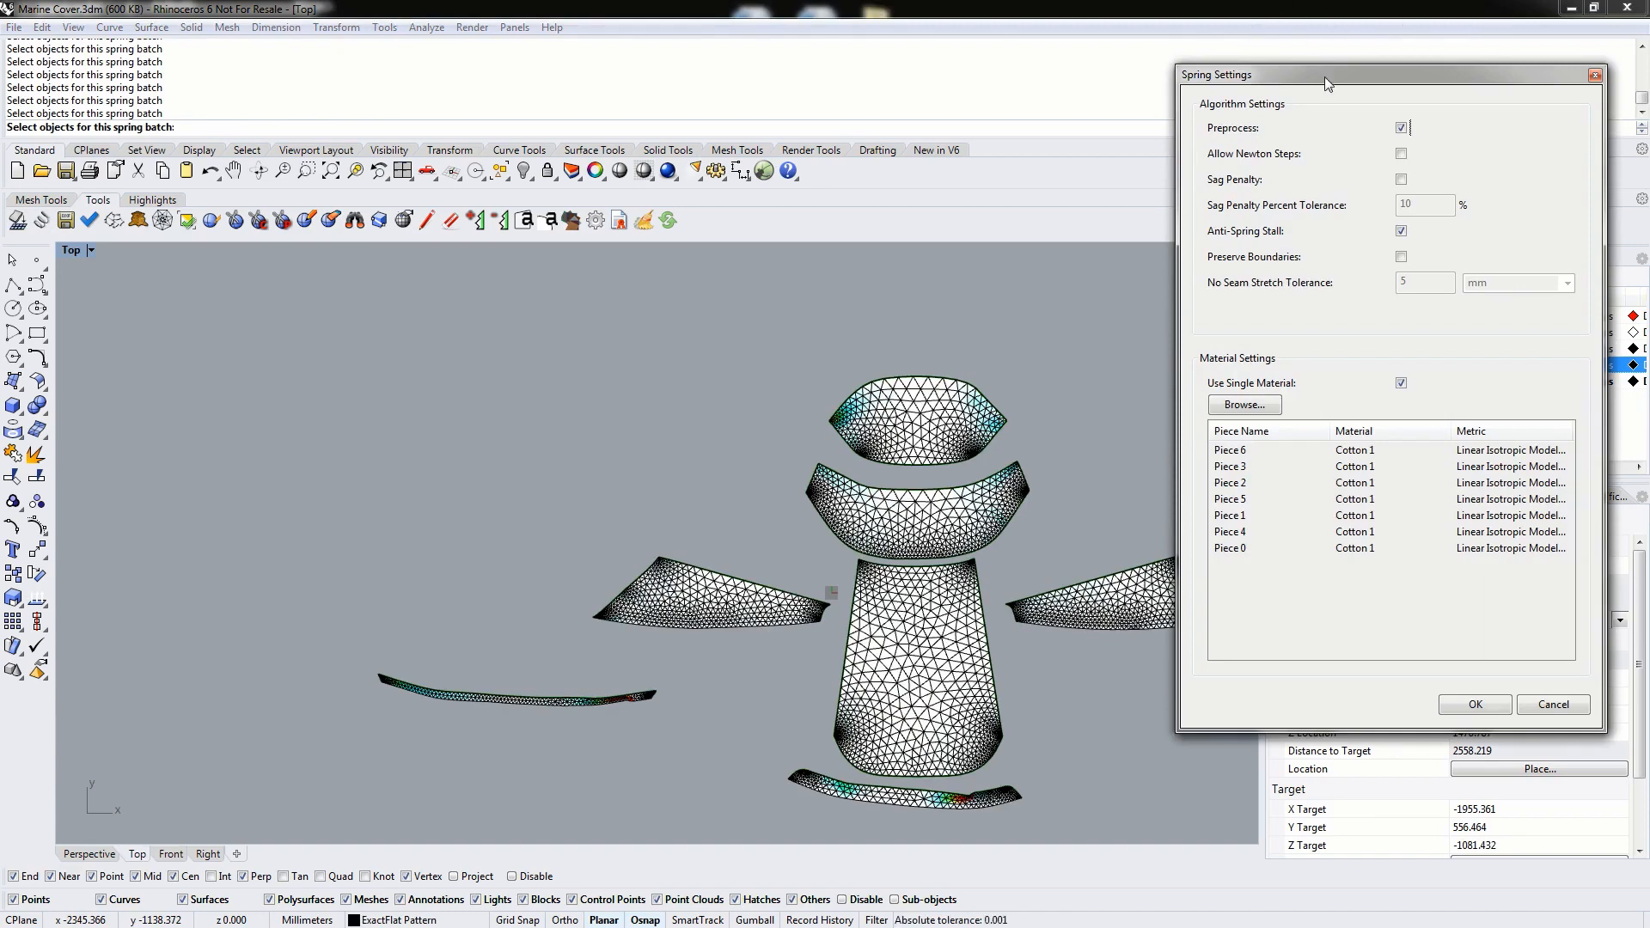
- Keep Cotton 1 with Linear Isotropic Model (fast) as the single material and run the spring algorithm with the default algorithm settings
mouse_move(1325, 79)
mouse_down()
mouse_move(1289, 49)
mouse_move(1337, 54)
mouse_up()
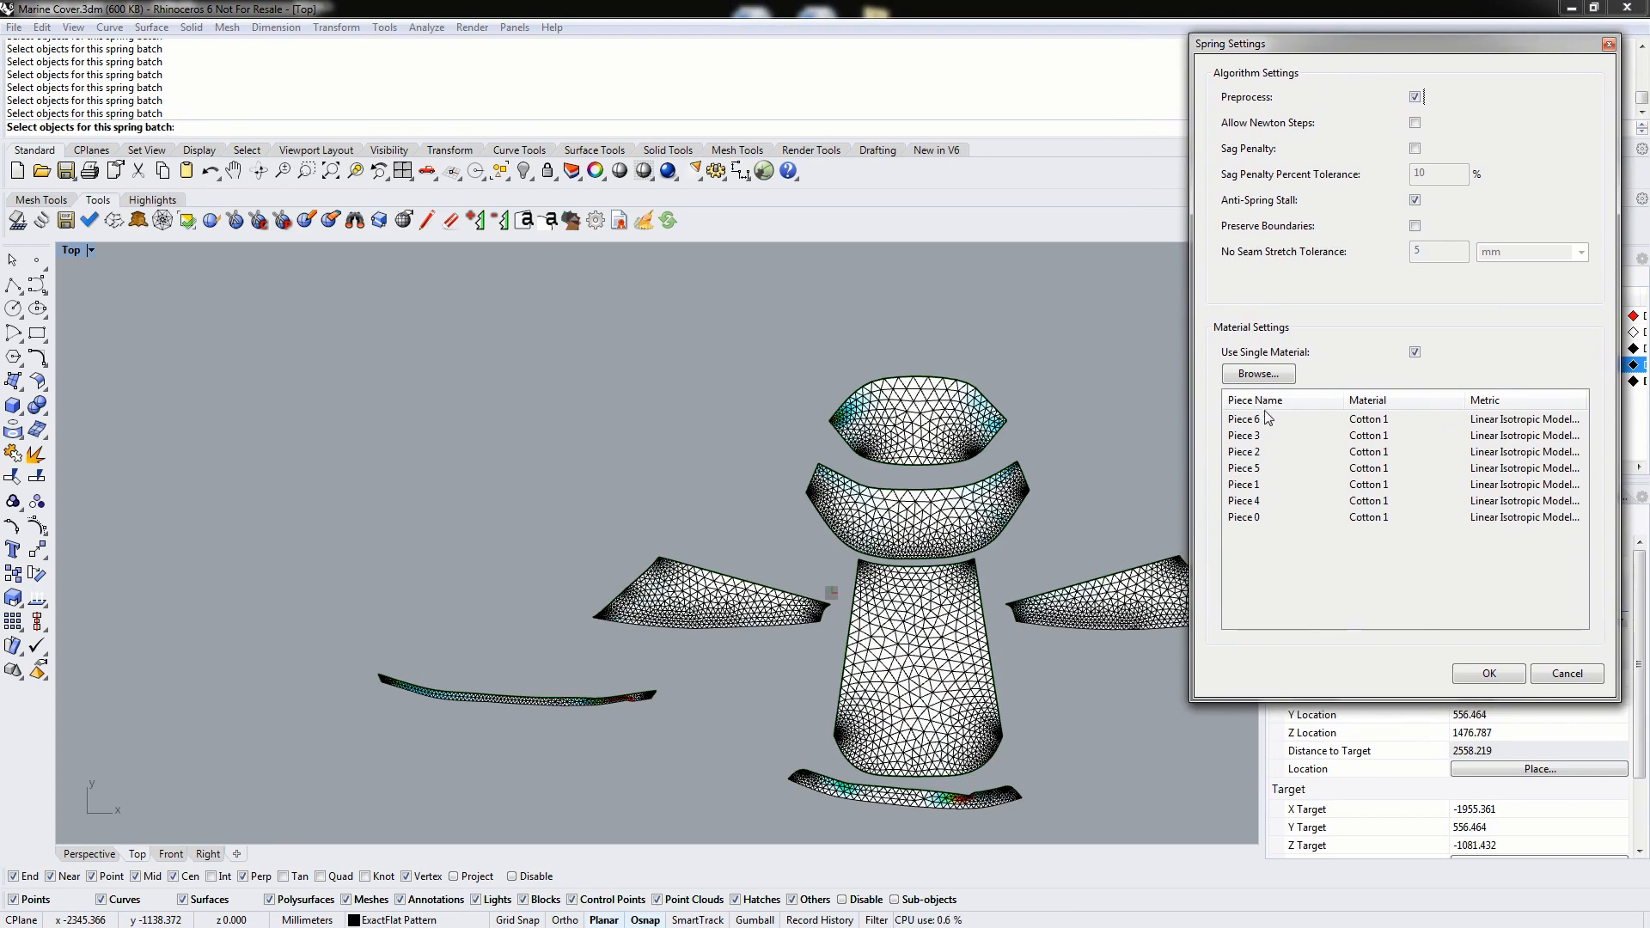
click(1246, 376)
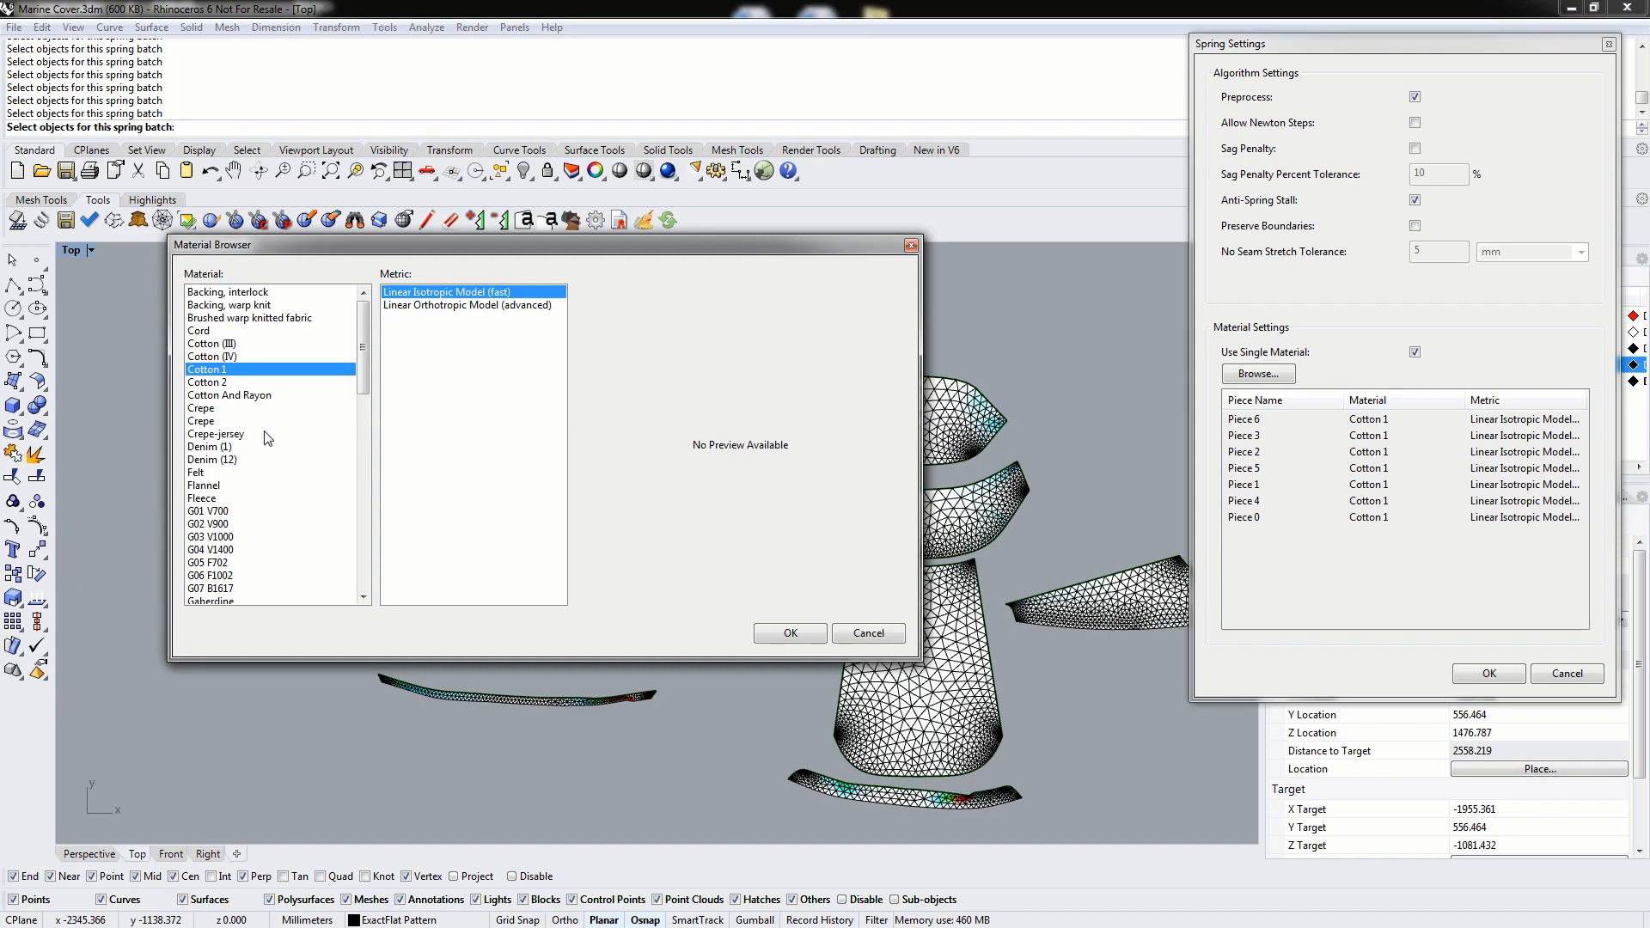
click(809, 638)
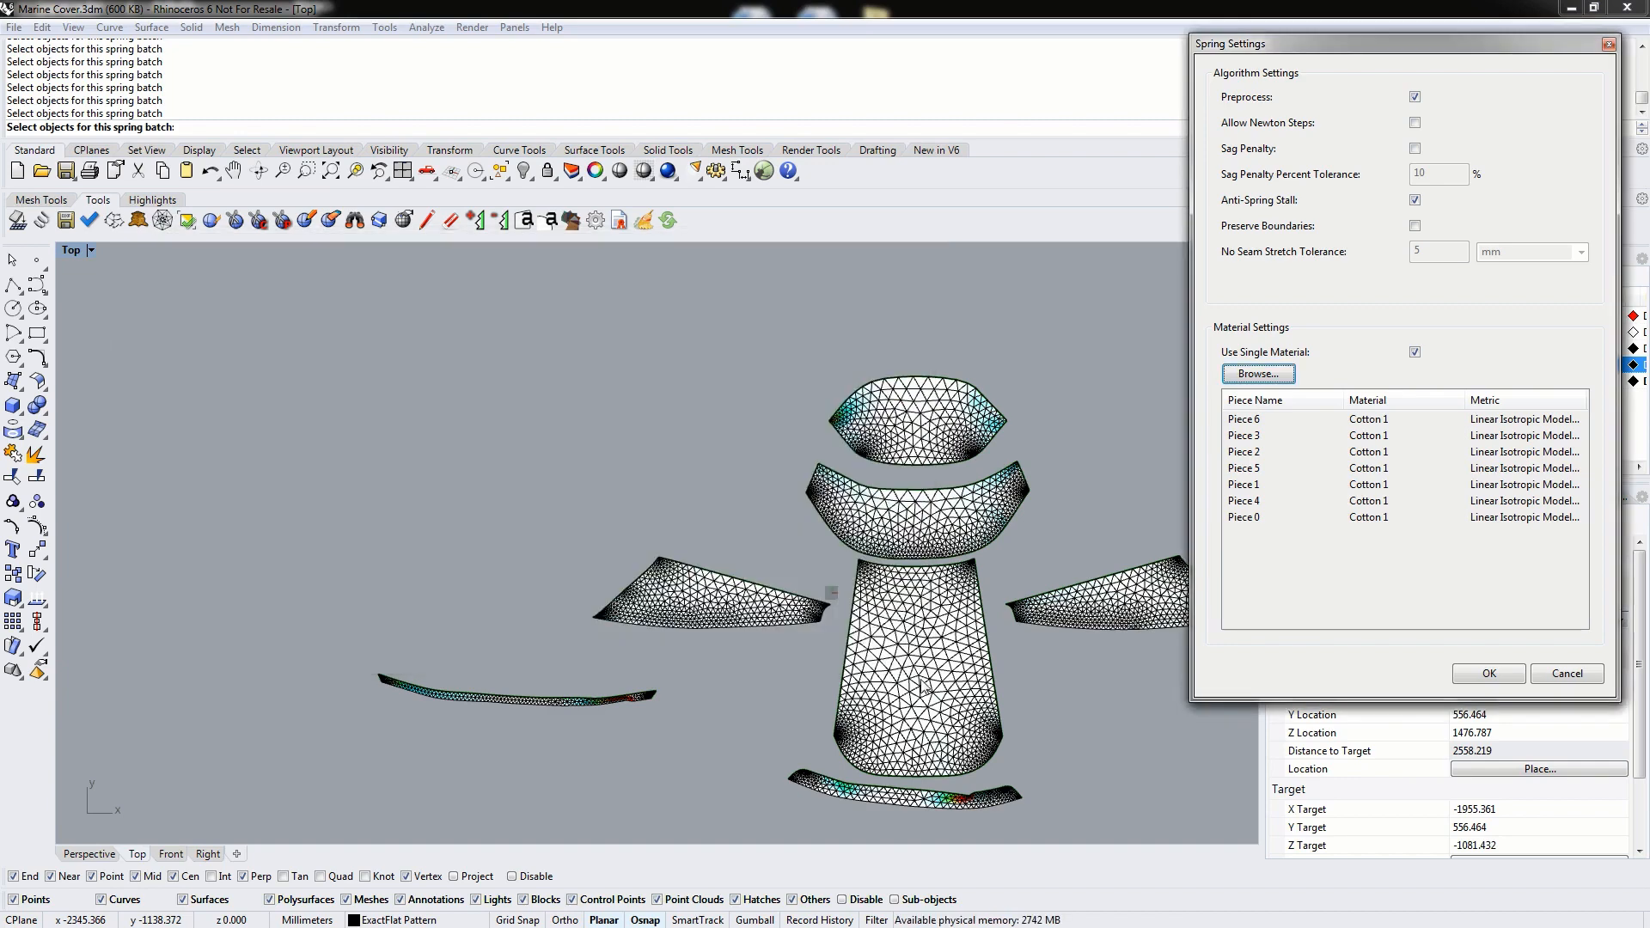
click(1488, 675)
- Review the spring results of Piece 5 in the Spring Status window and accept the finished optimization
drag(671, 364, 288, 9)
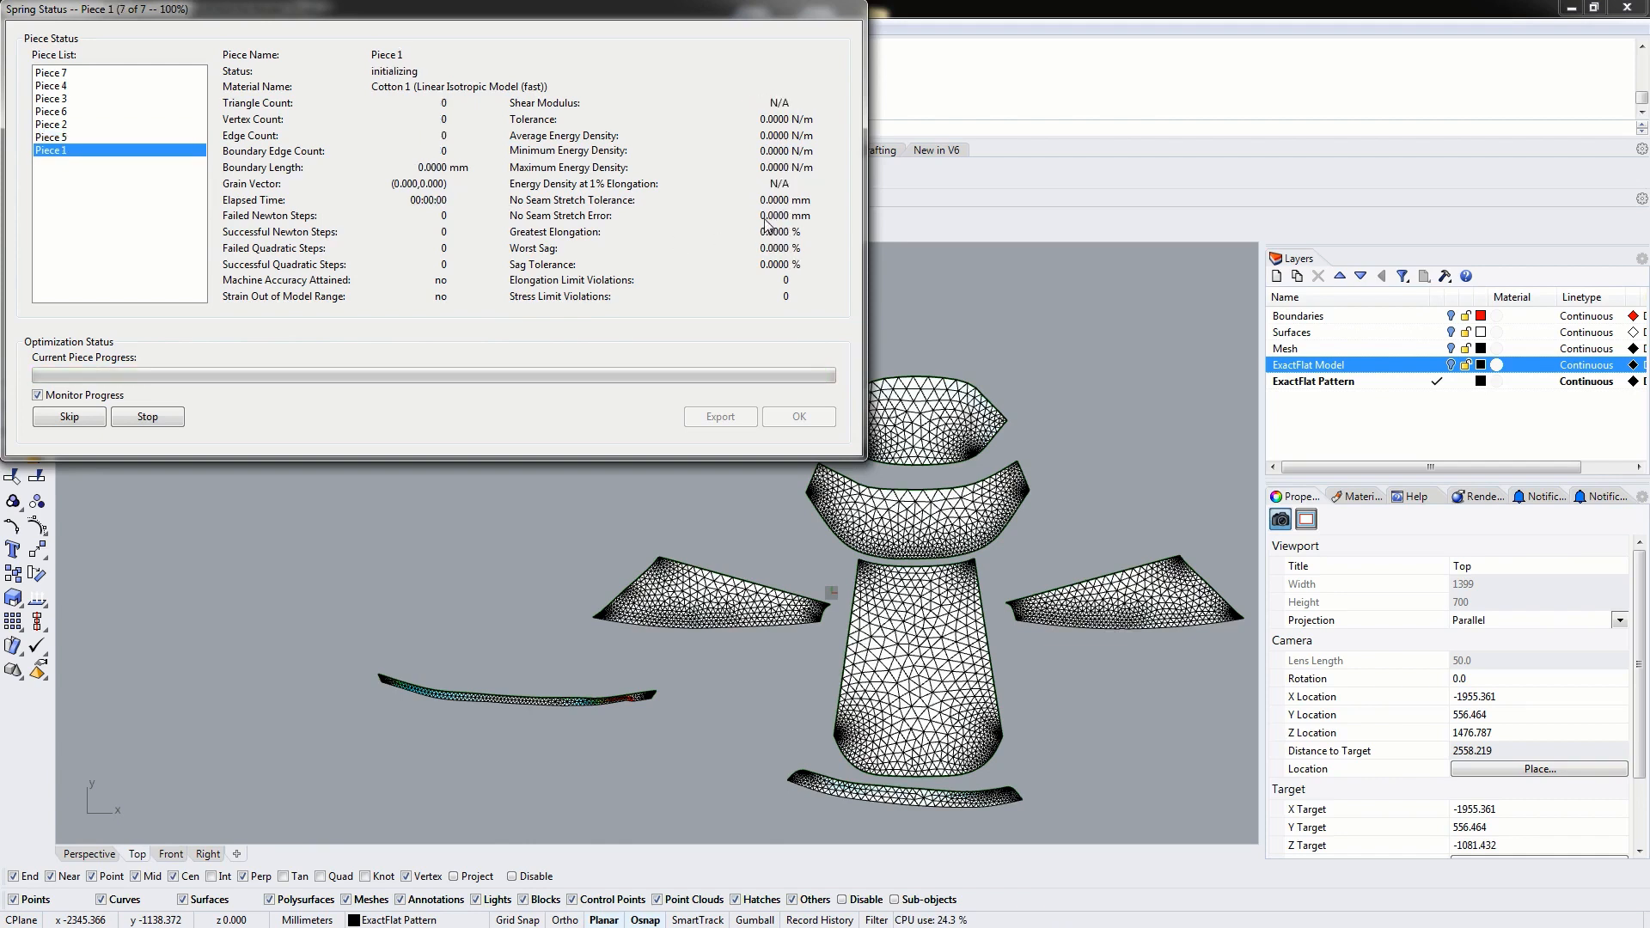
click(60, 138)
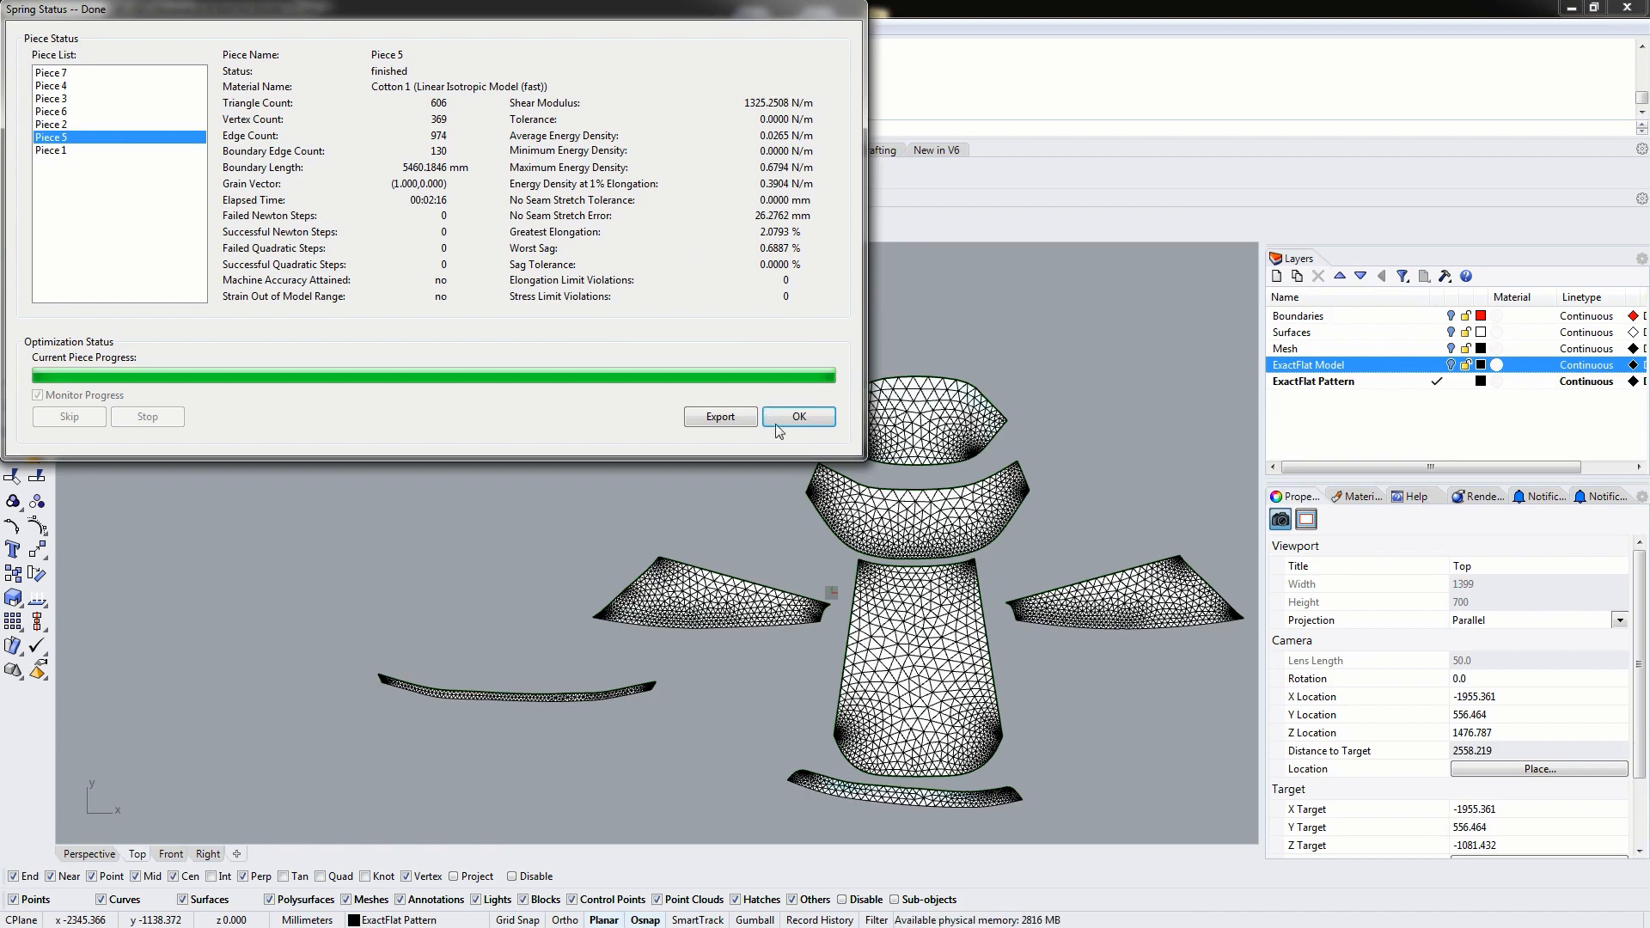
click(805, 420)
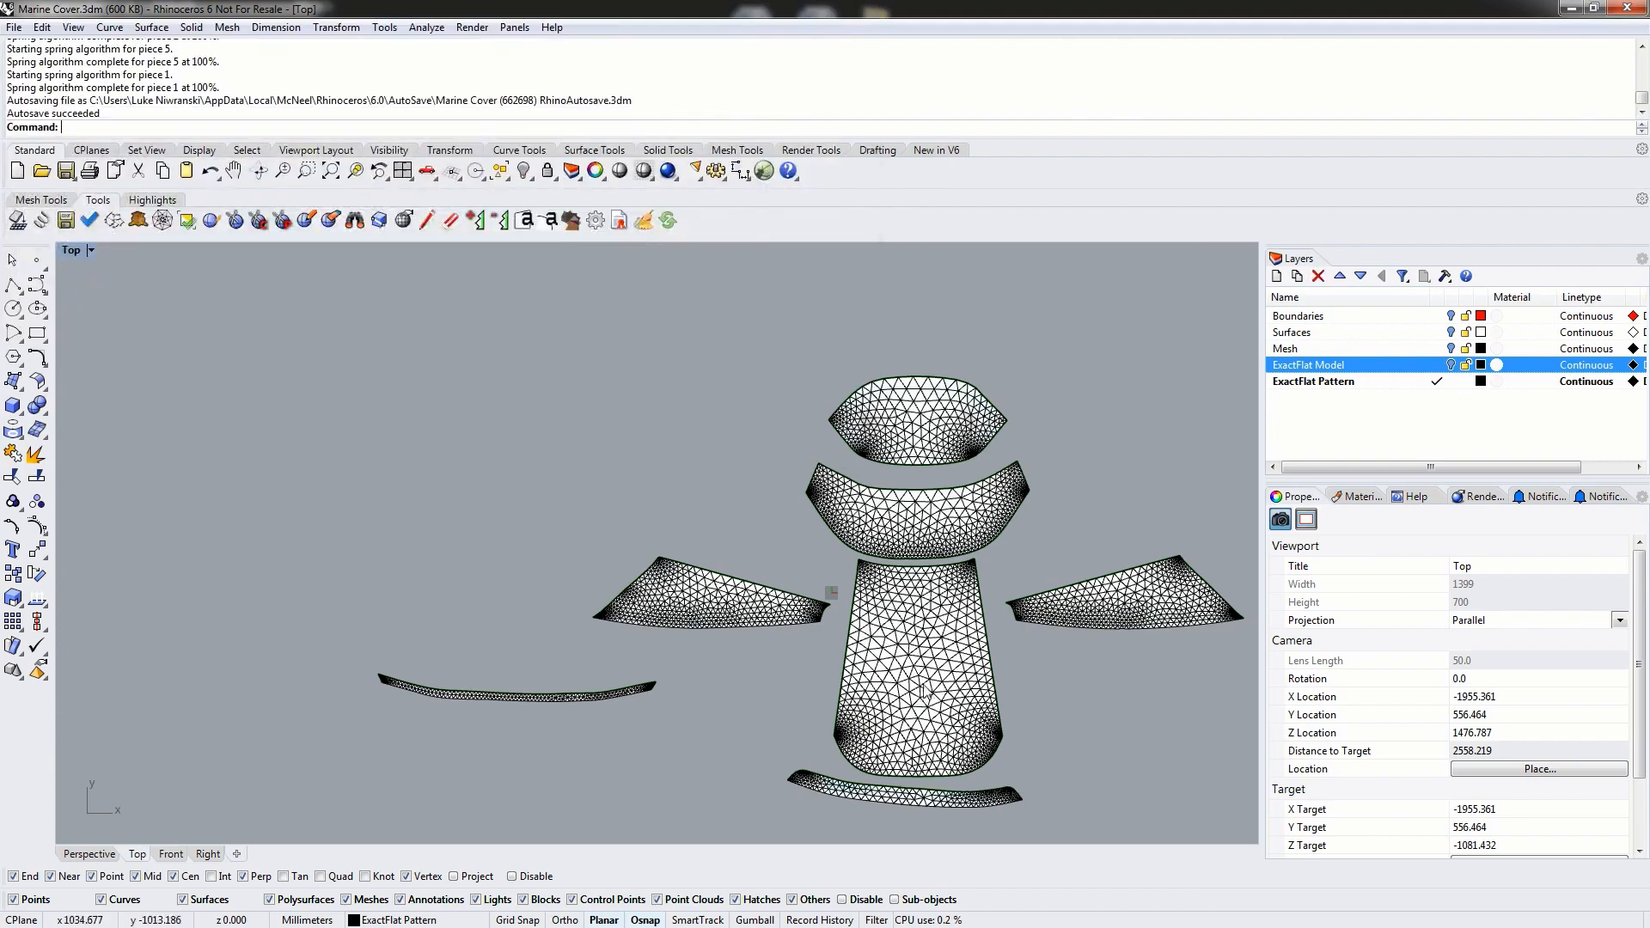
- Move the large central panel pattern out from between the side panels into the empty area above the narrow strip pattern
drag(923, 681, 454, 548)
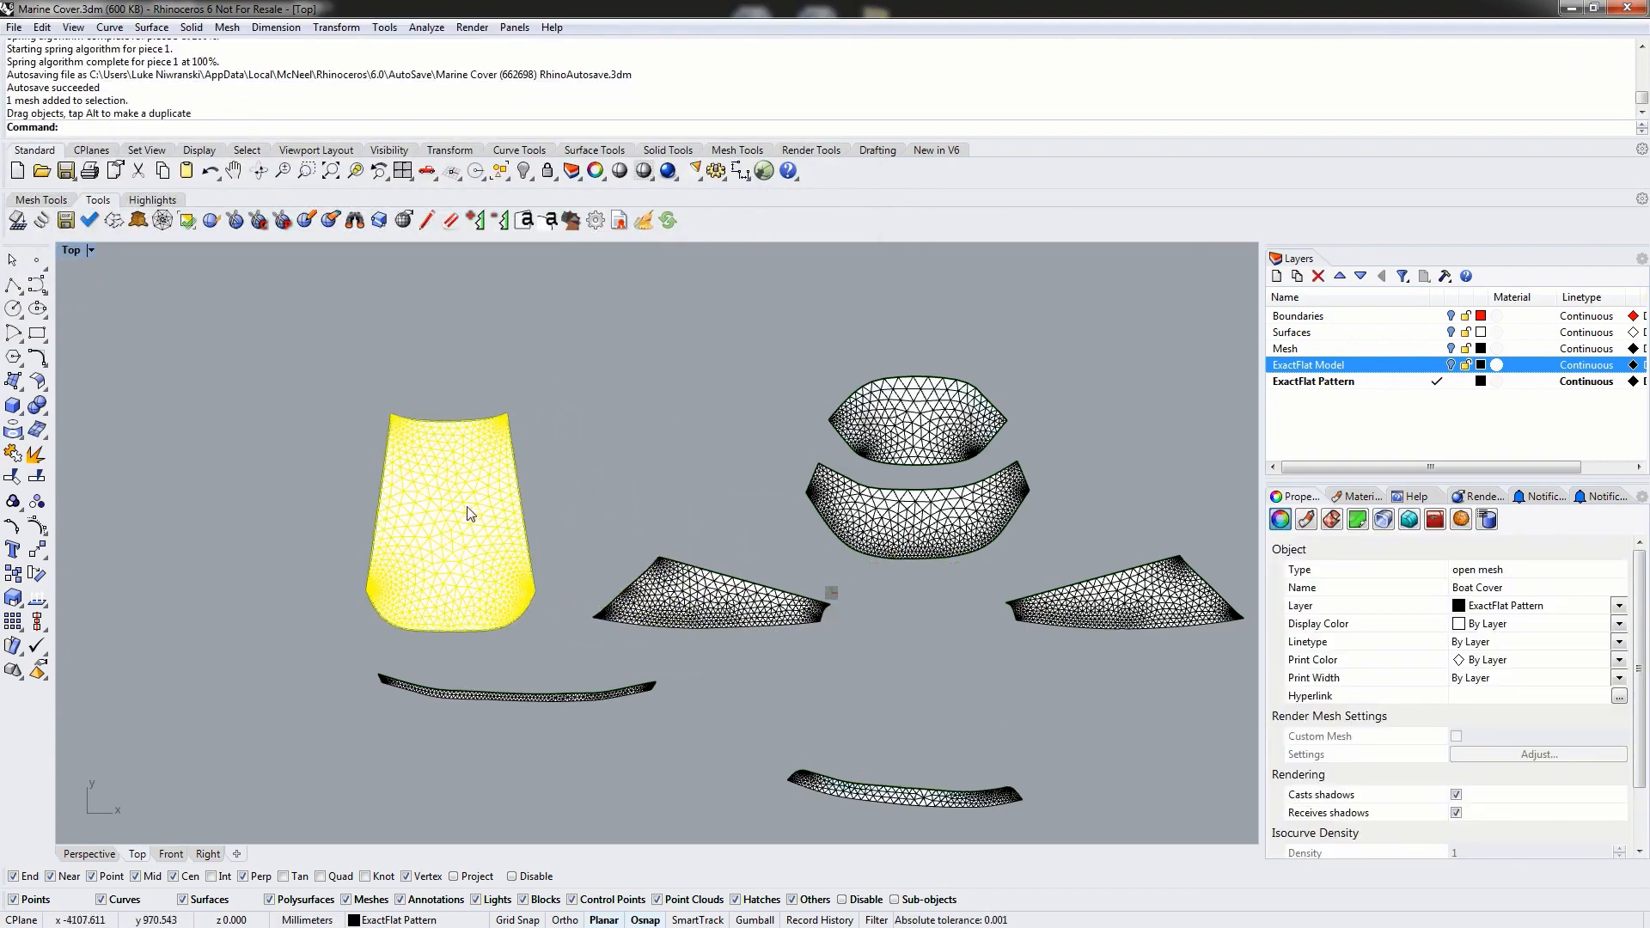
mouse_move(463, 507)
mouse_down()
mouse_move(472, 519)
mouse_move(443, 411)
mouse_move(441, 464)
mouse_move(465, 472)
mouse_move(461, 489)
mouse_up()
key(Escape)
click(531, 446)
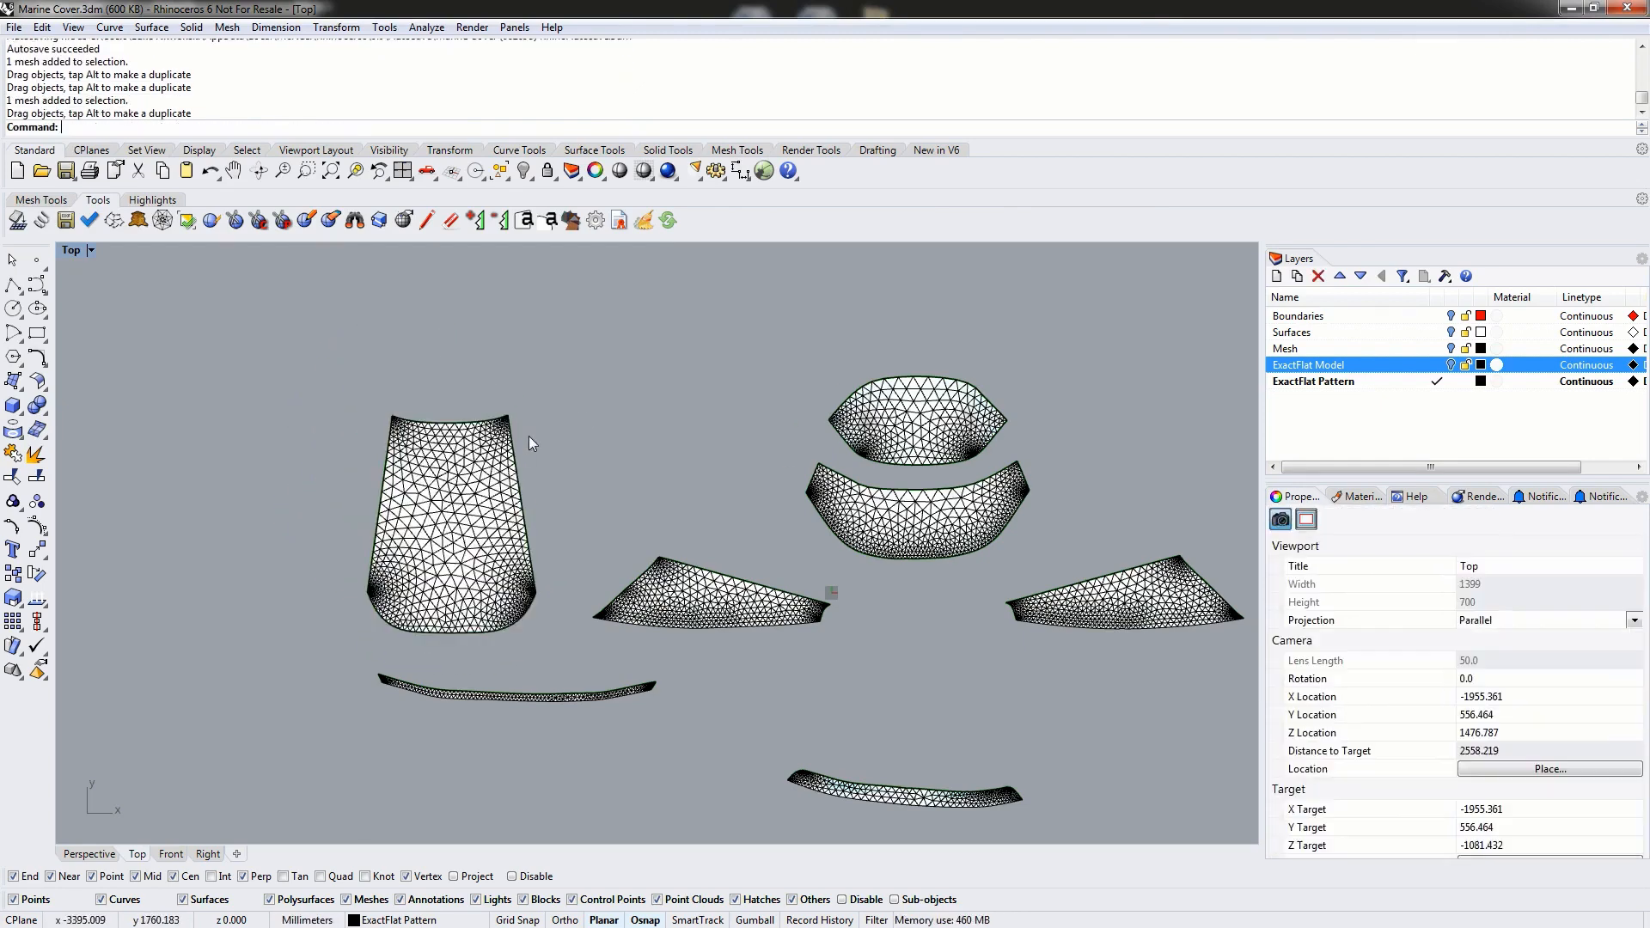
- Rotate the large central panel about one corner of its concave edge so that the edge's two corners line up horizontally
click(474, 481)
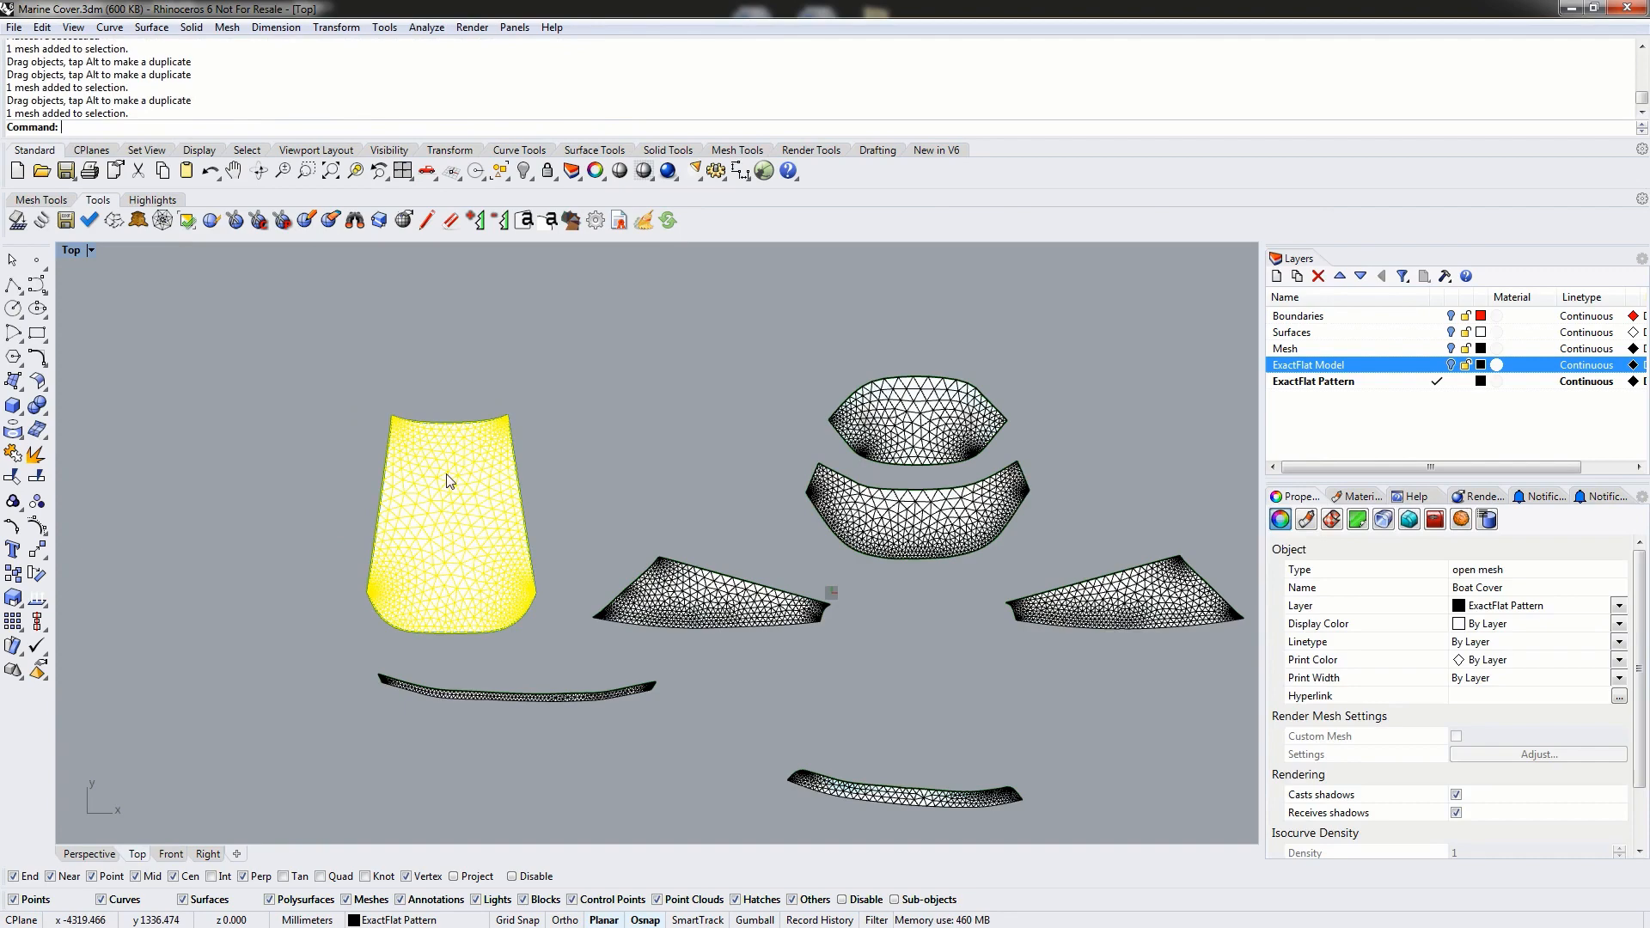
text(Rotate)
key(Return)
scroll(447, 404, up, 3)
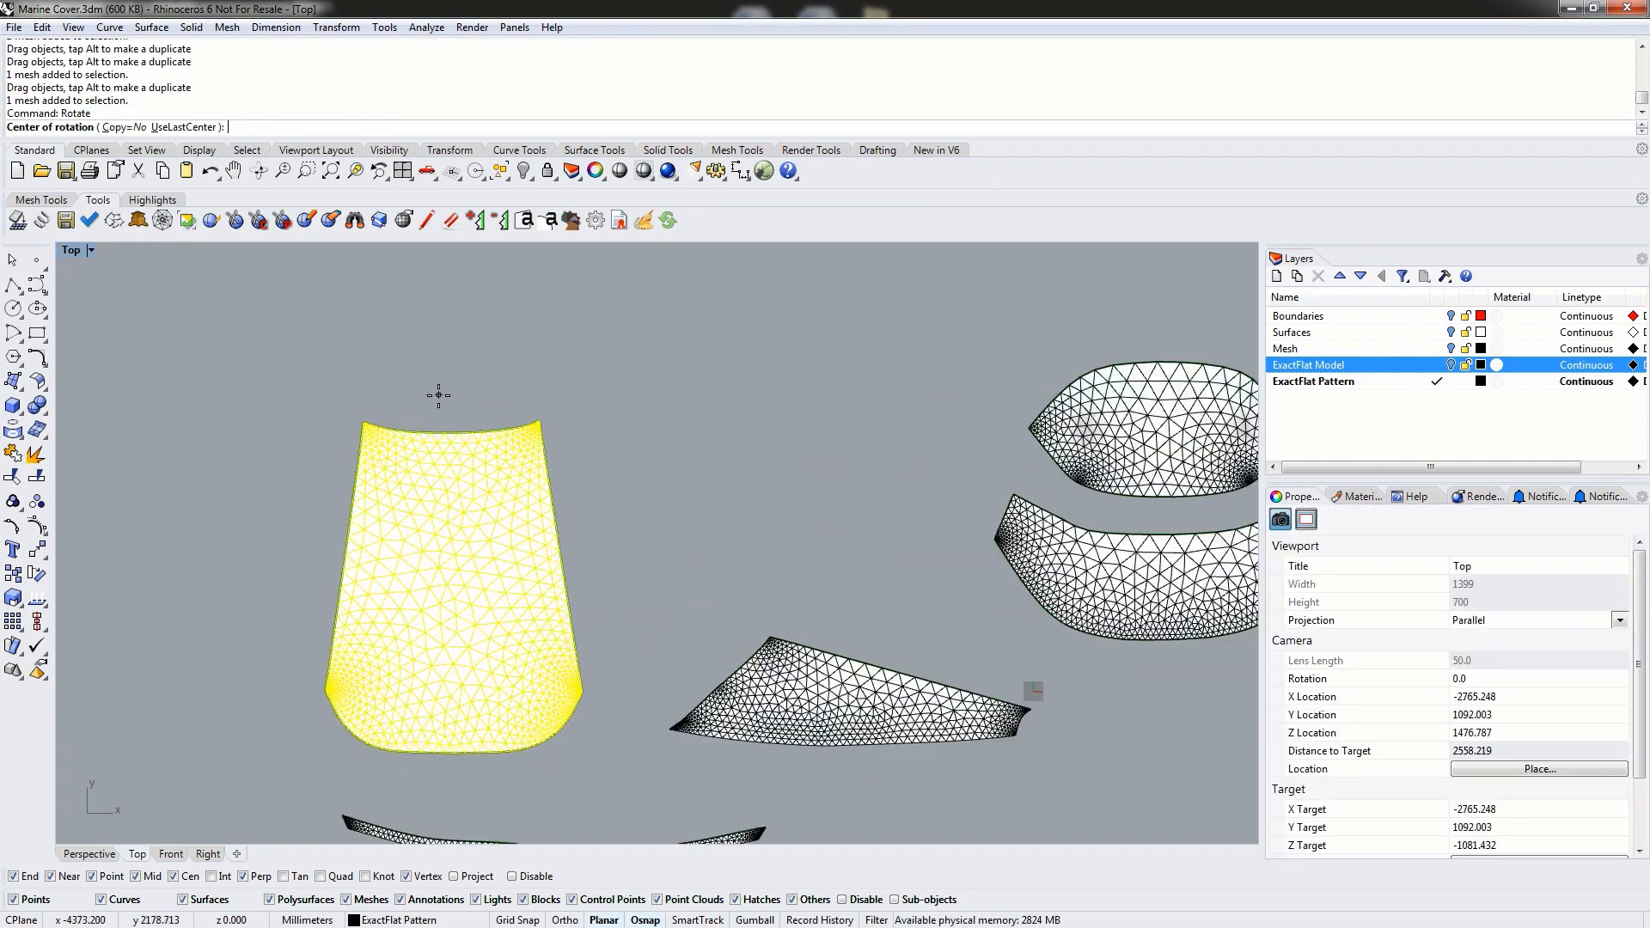
scroll(368, 398, up, 4)
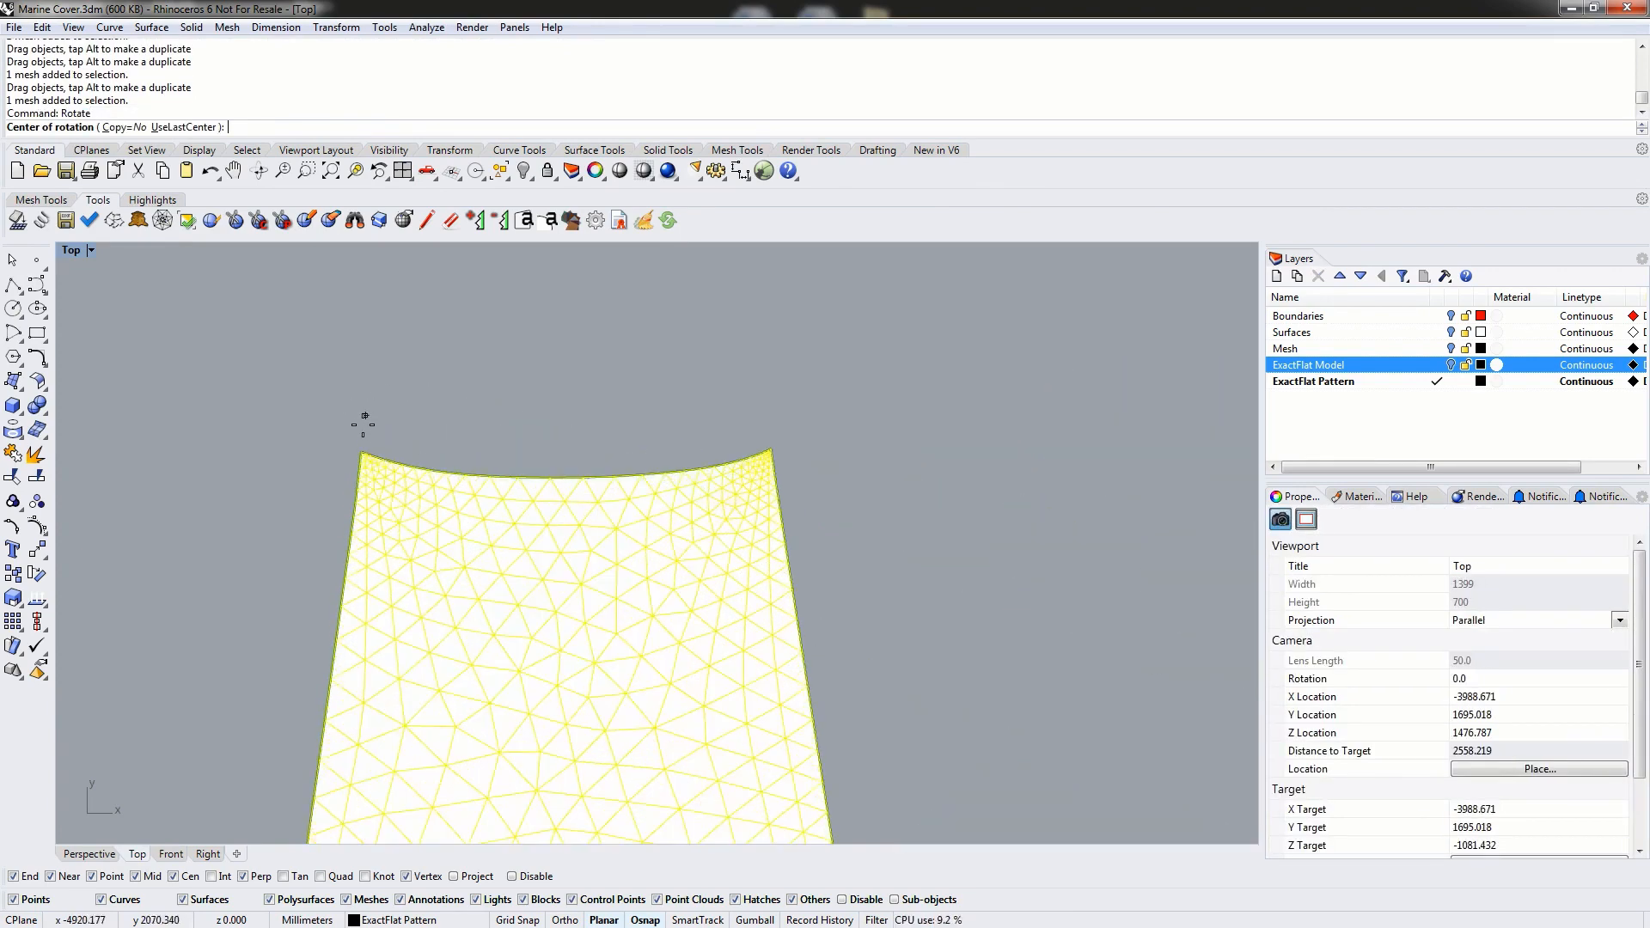
click(357, 440)
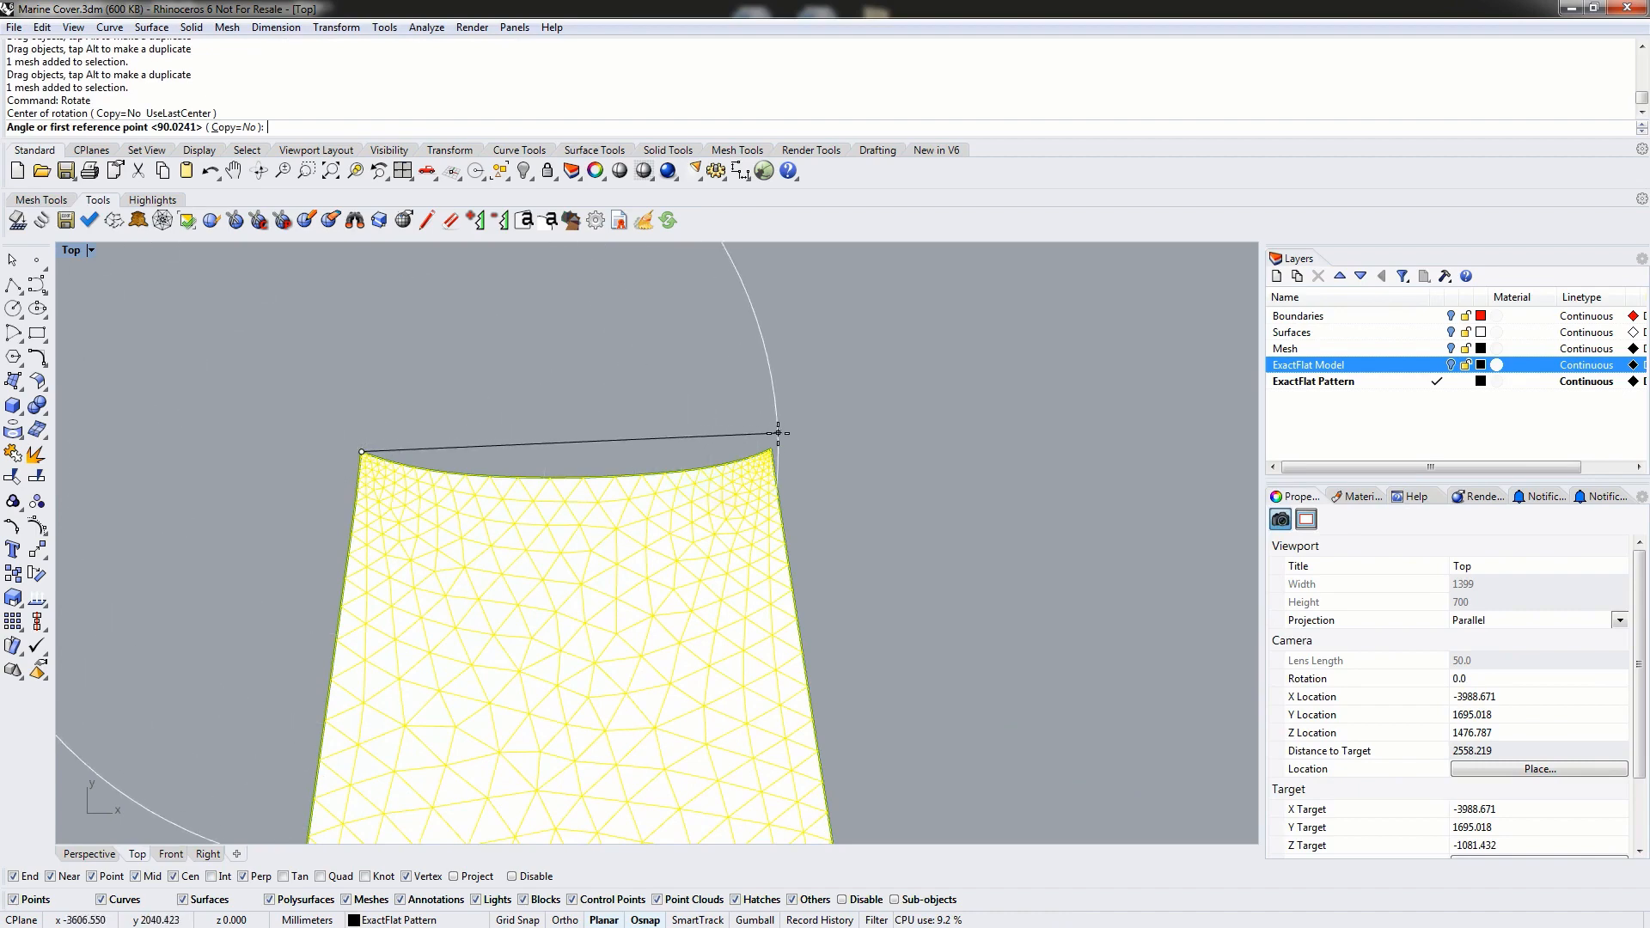
click(772, 448)
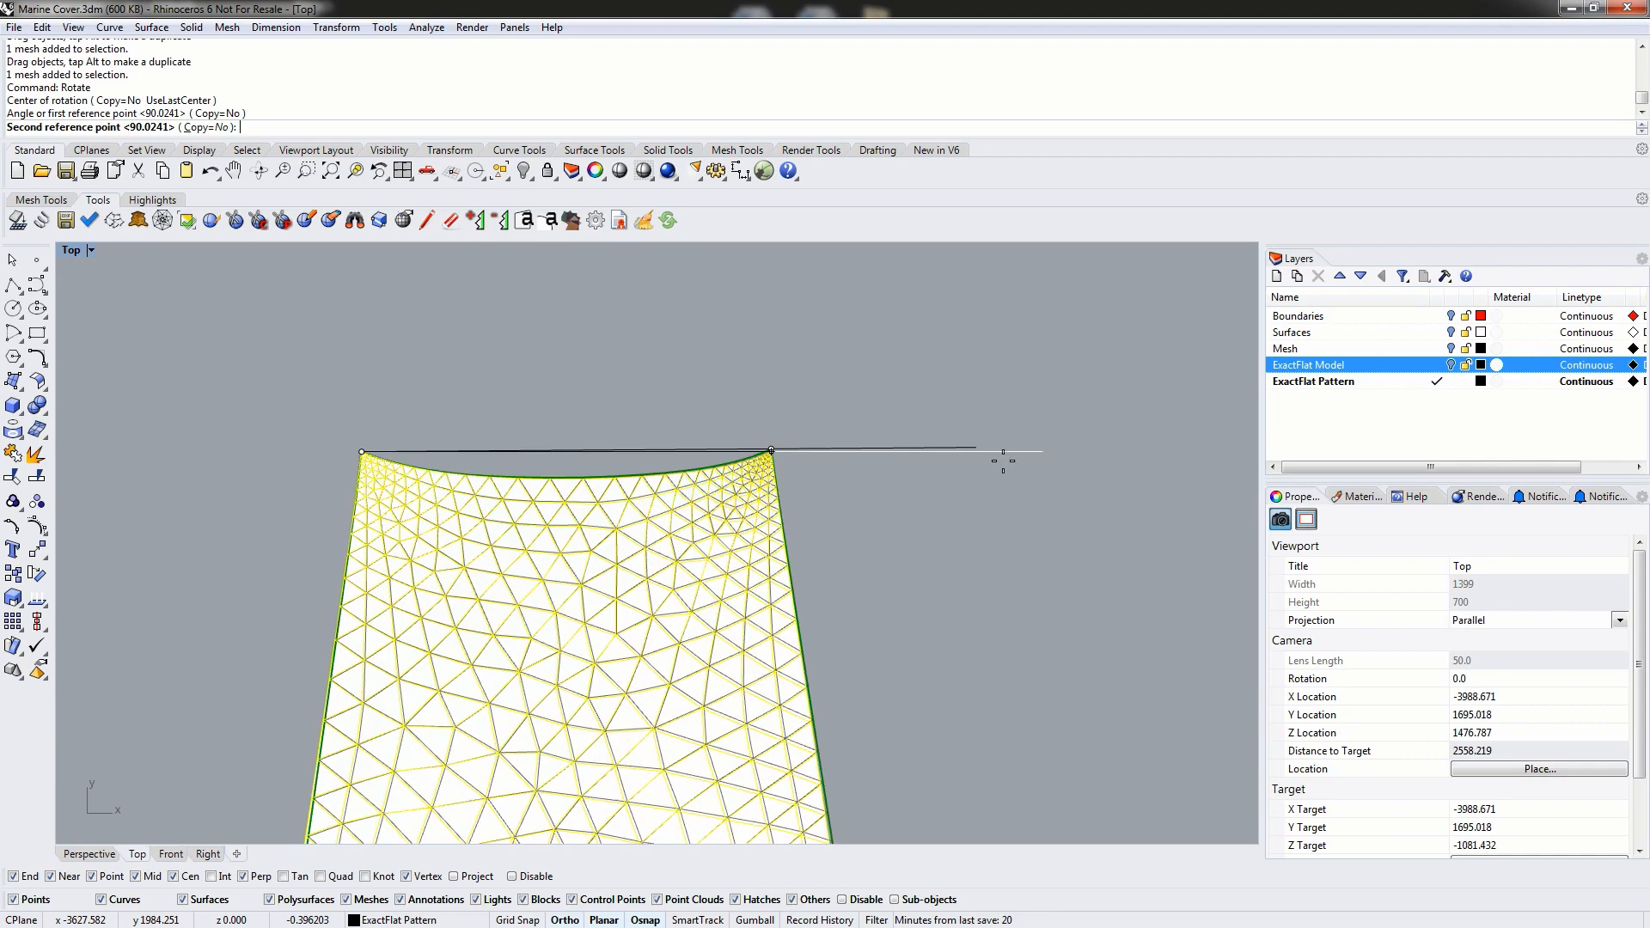
click(1068, 462)
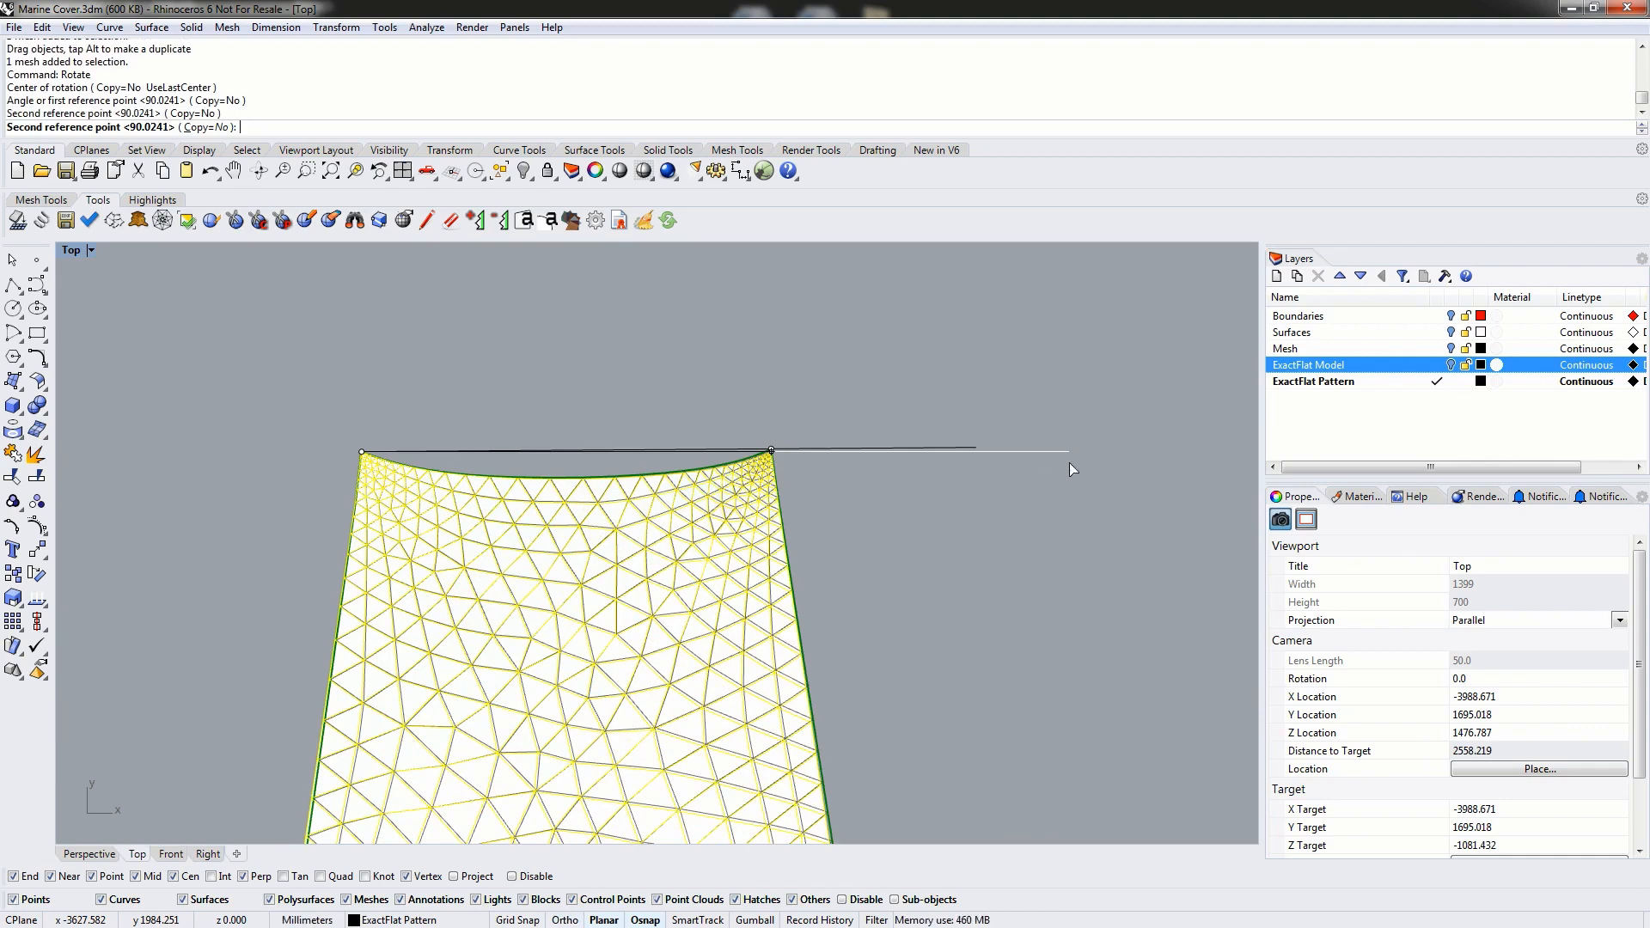
key(Escape)
- Use ExactFlat Find with offset 100 to bring the neighboring pieces to all four edges of the central panel
scroll(871, 499, down, 5)
scroll(746, 625, down, 1)
right_drag(746, 625, 602, 569)
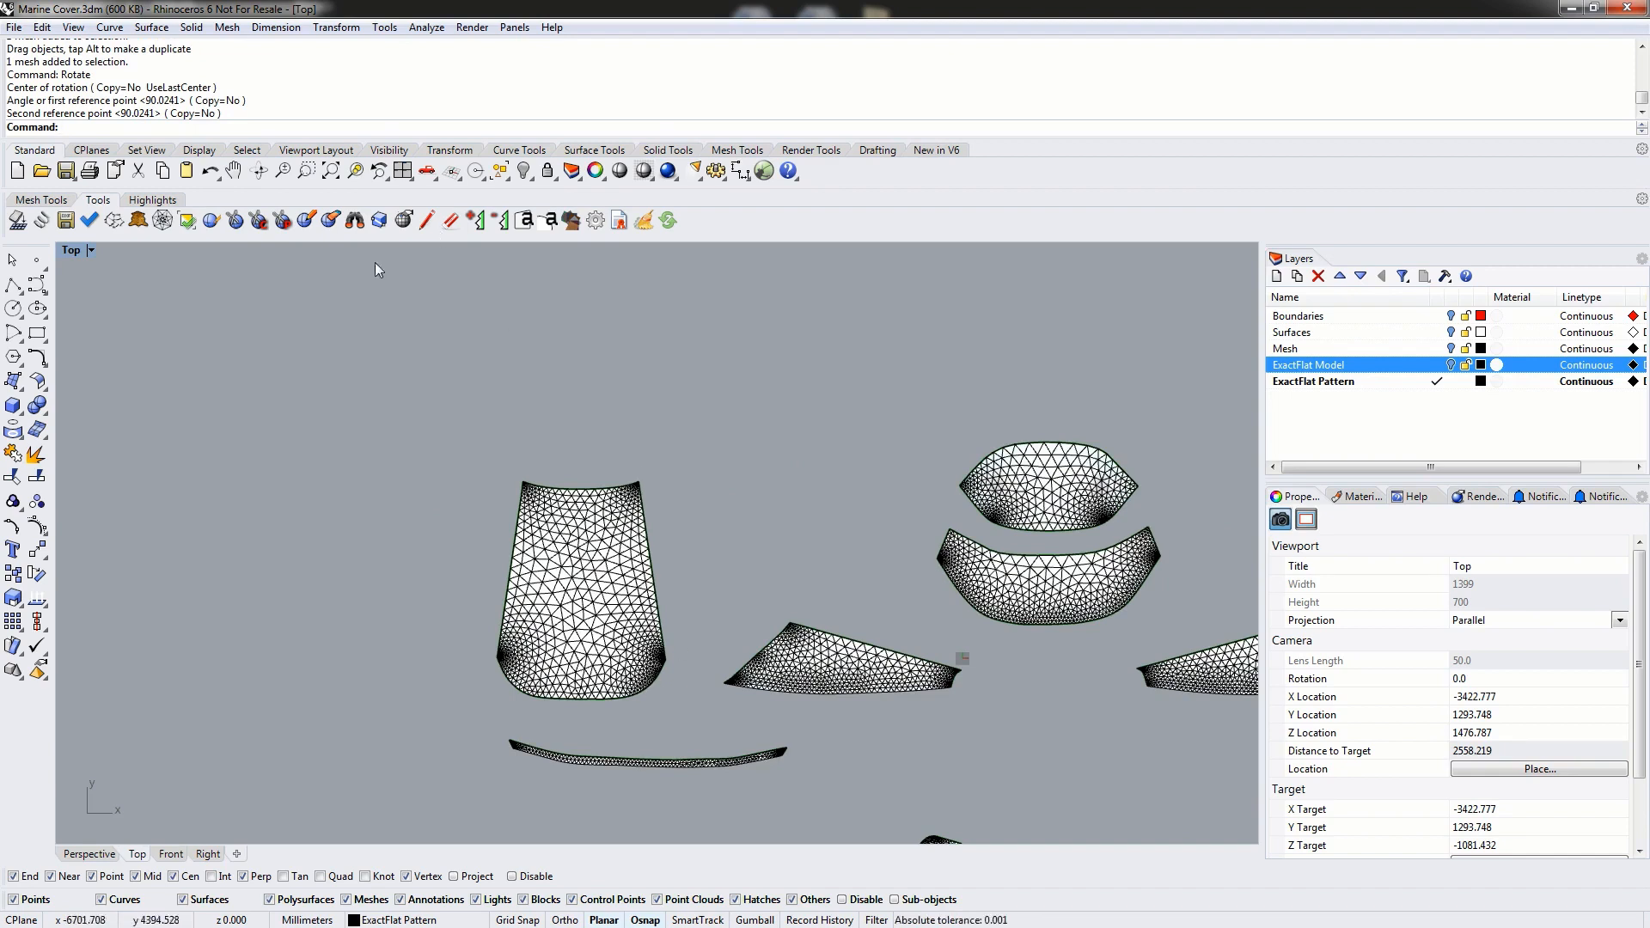
click(355, 223)
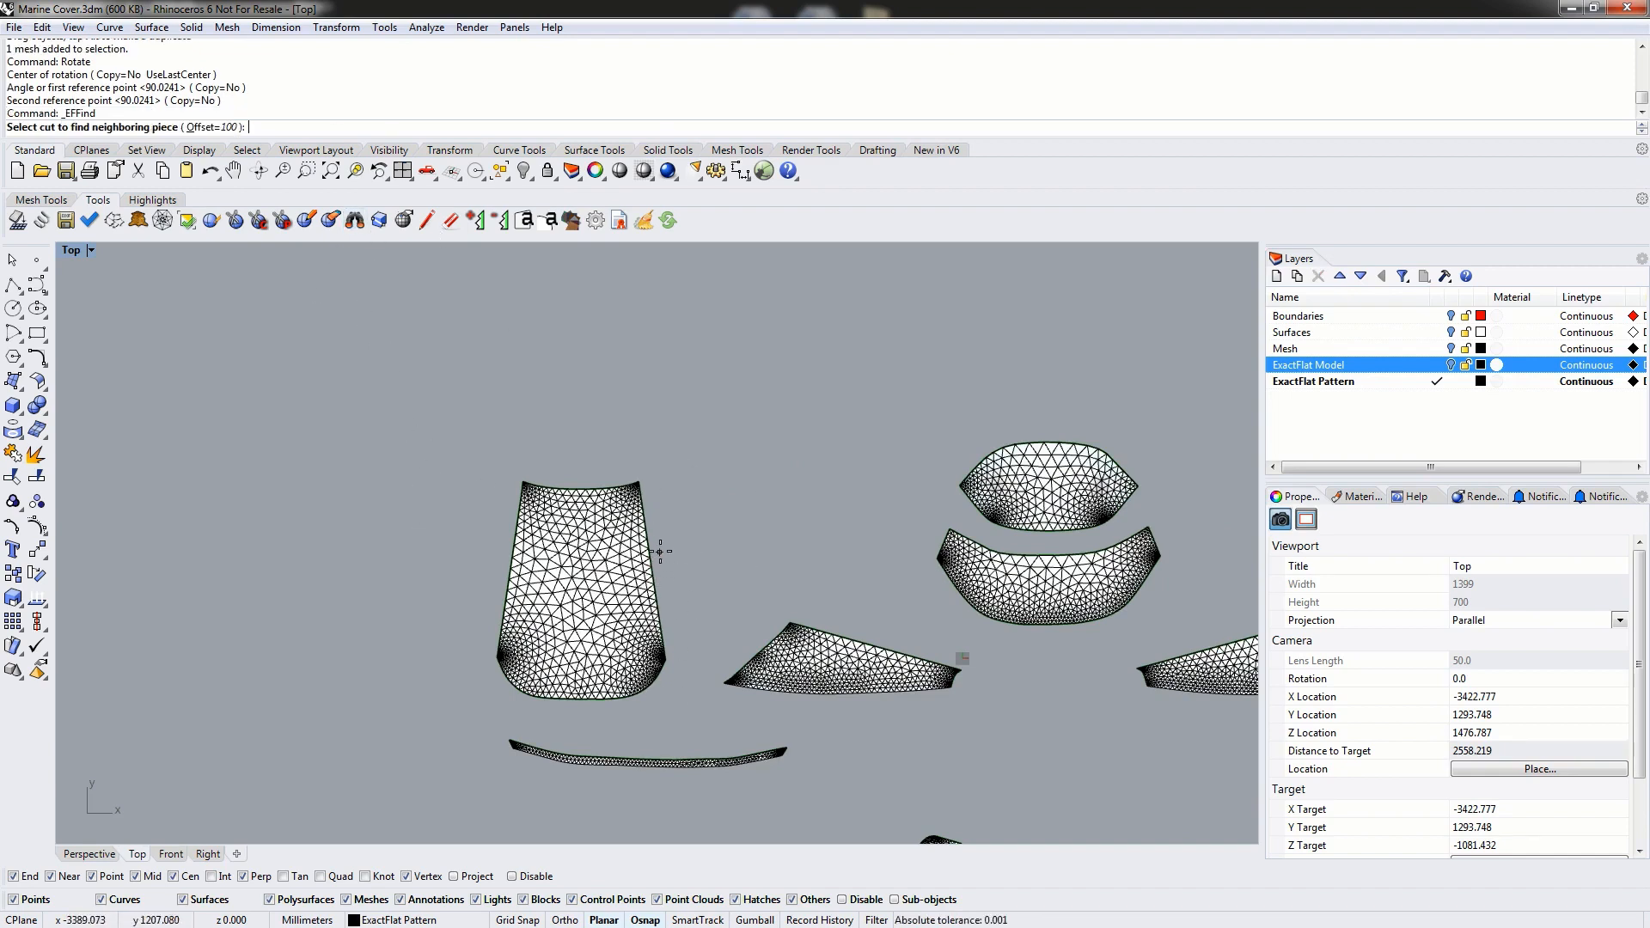
right_drag(685, 560, 560, 490)
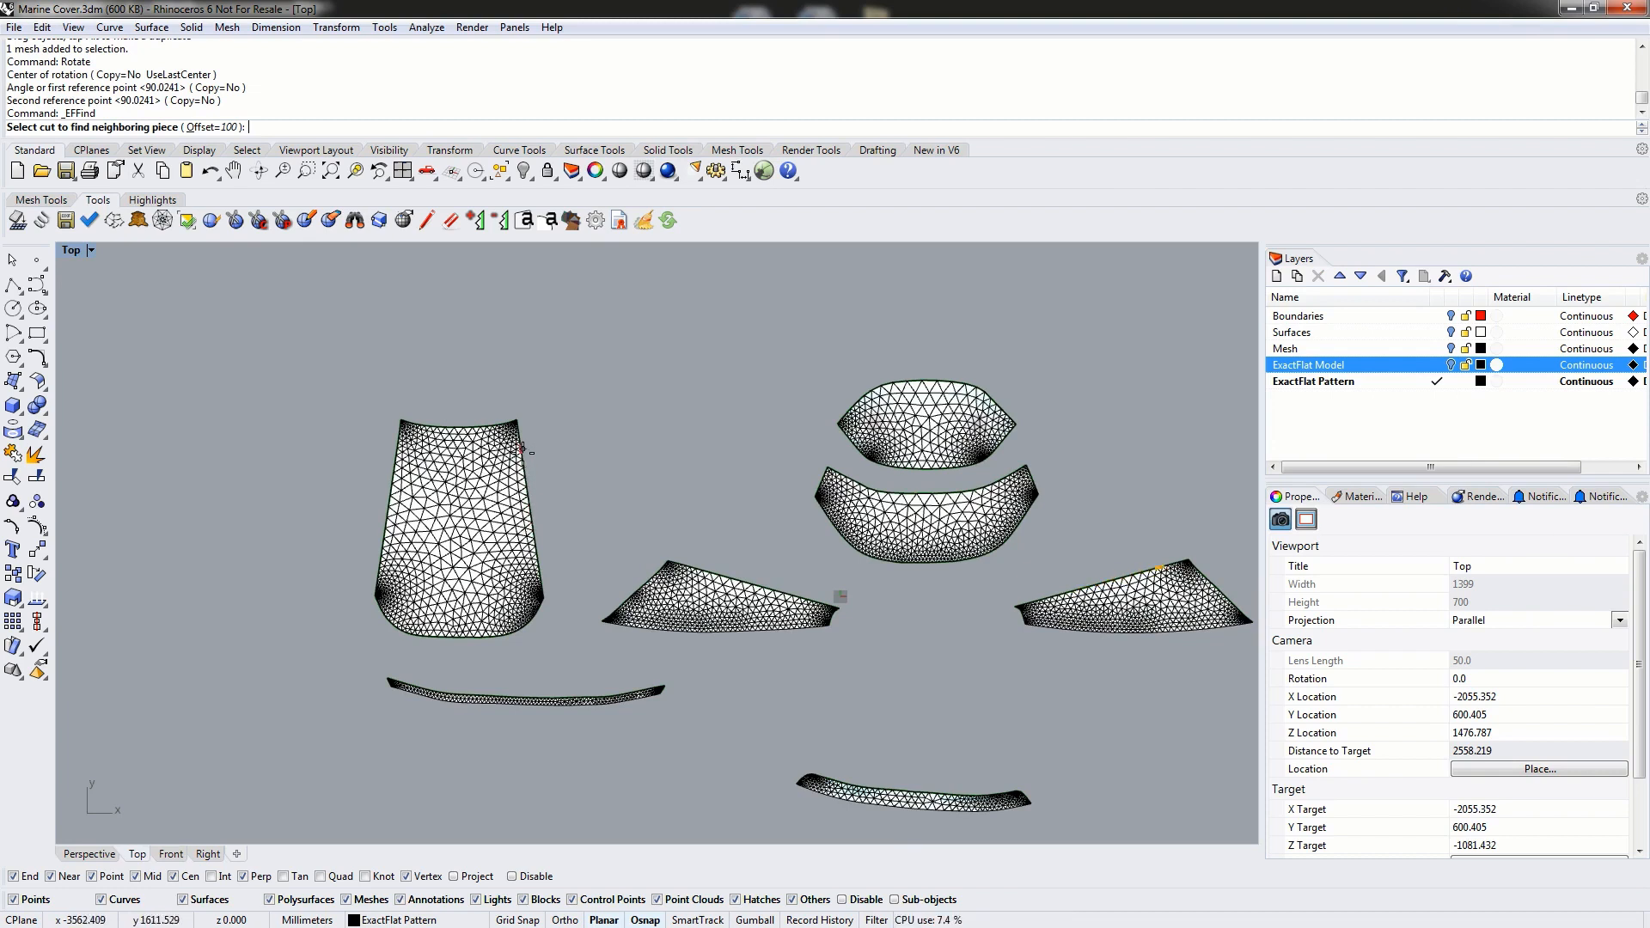
click(531, 501)
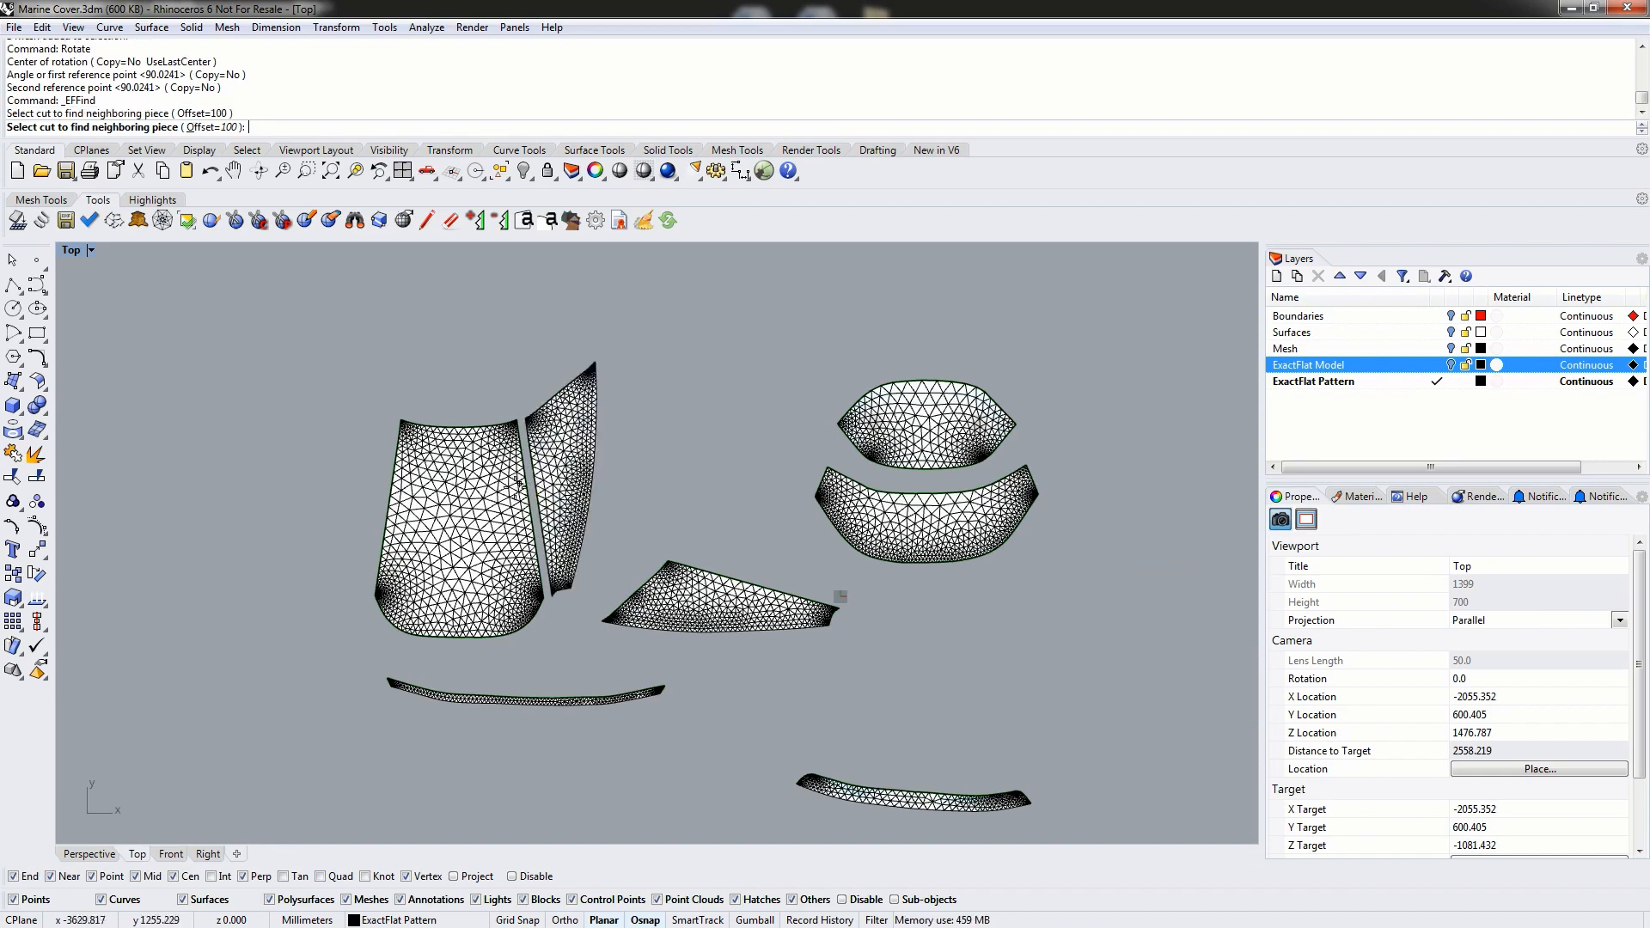
click(383, 500)
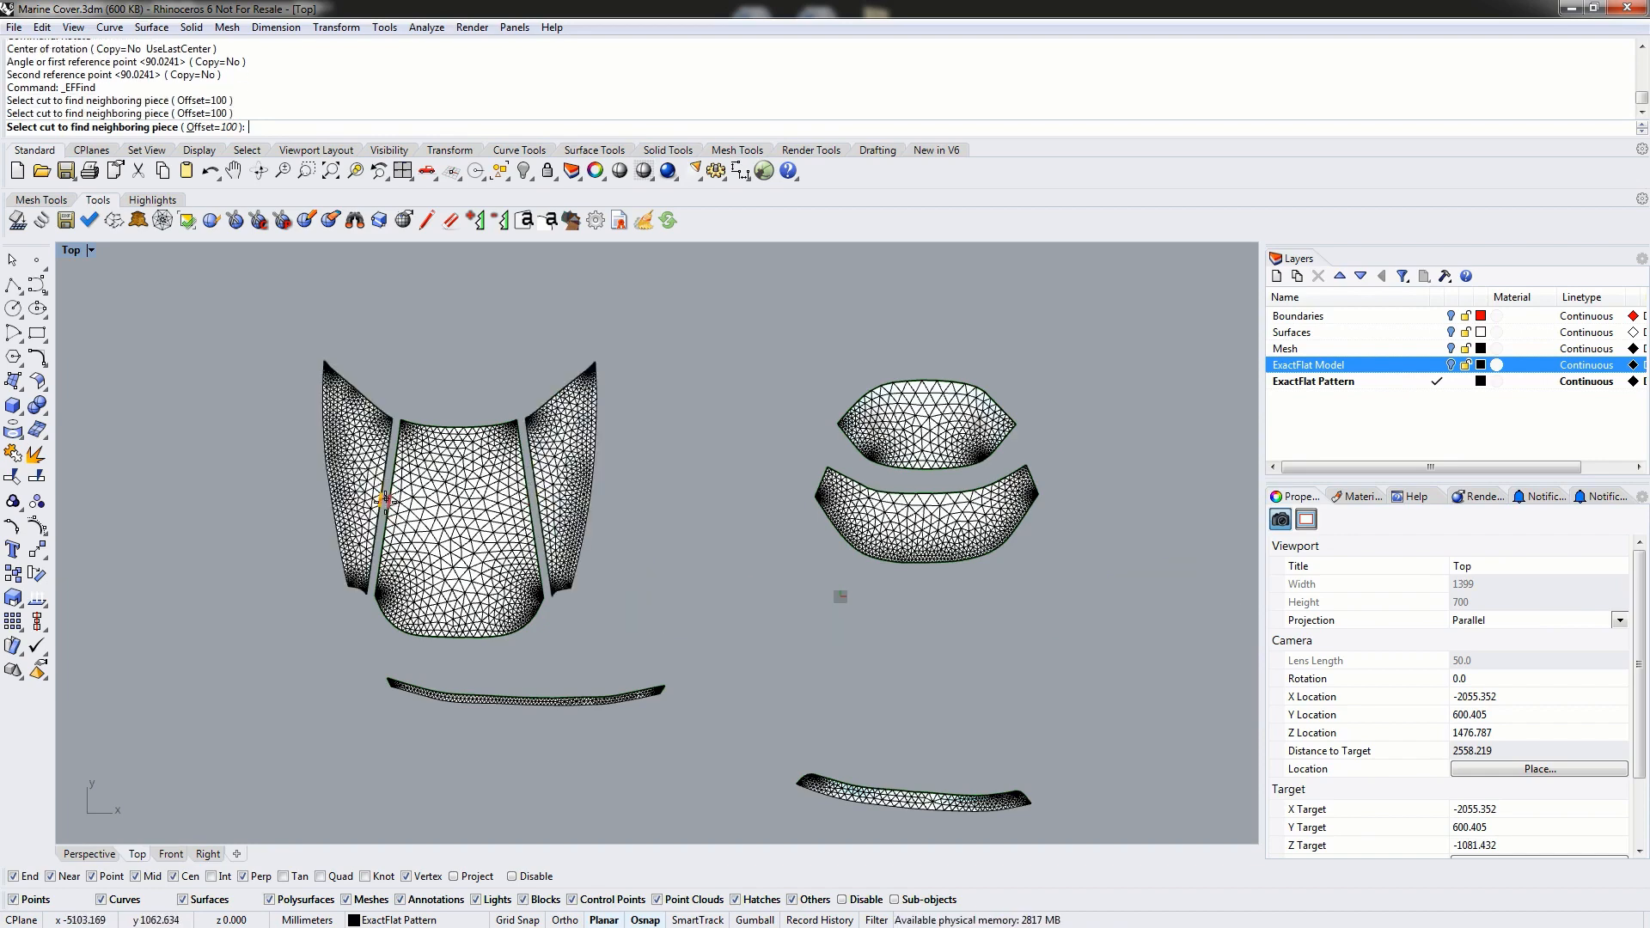
click(461, 636)
click(452, 424)
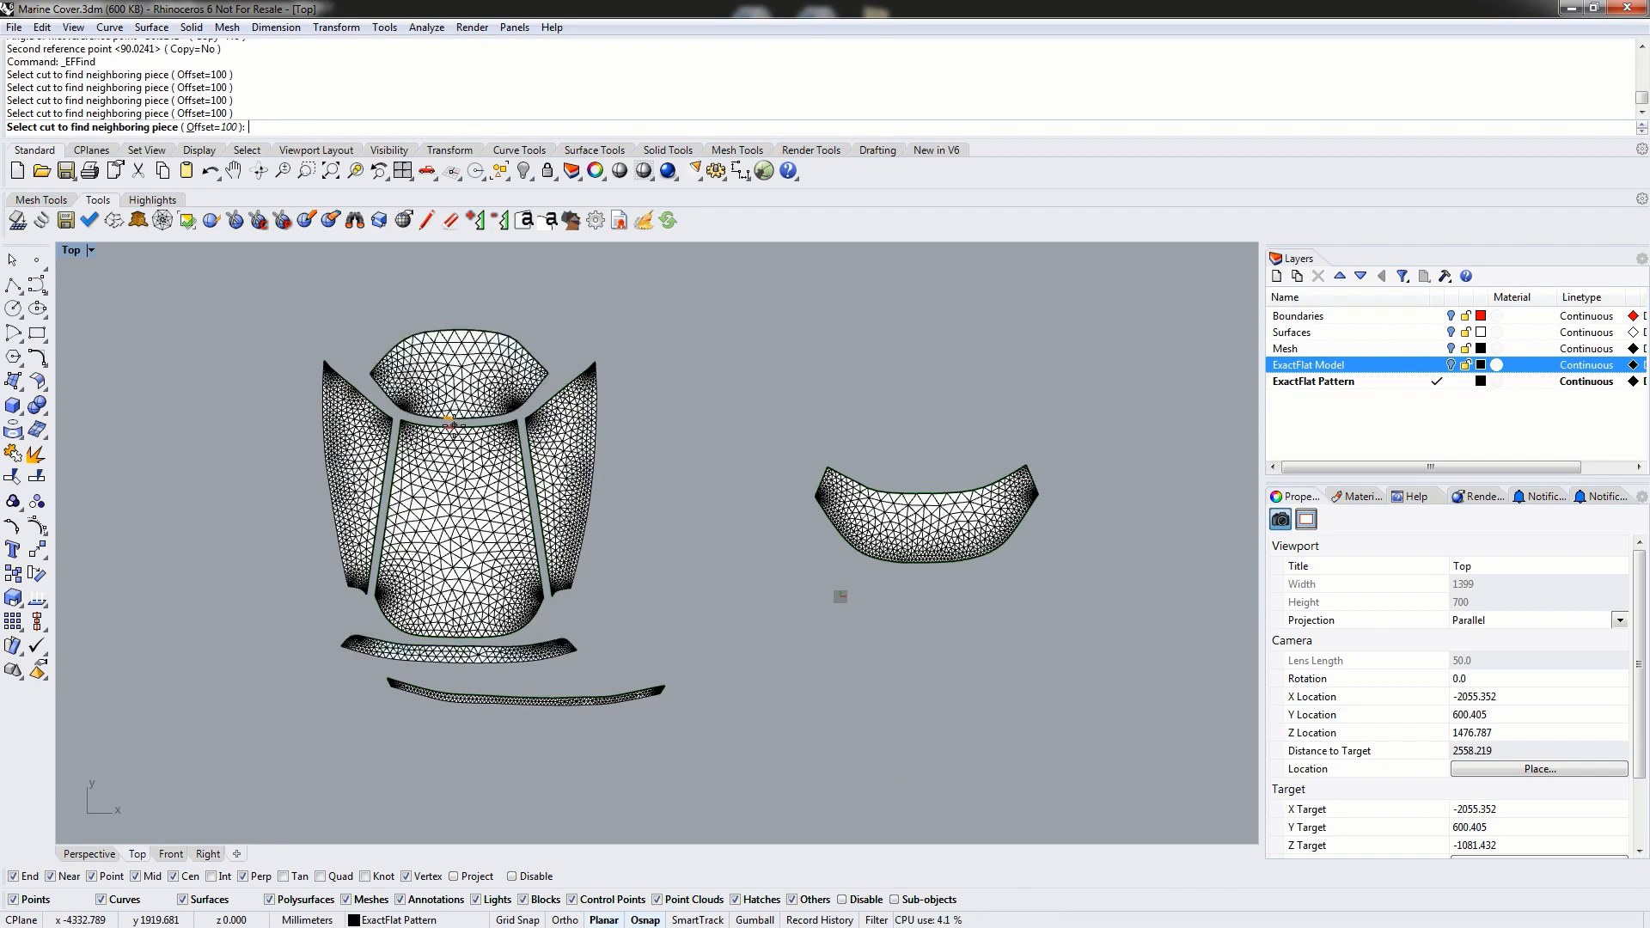
- Find the remaining neighbors at offset 100: the curved panel beyond the small six-sided piece, and the narrow strip beyond that panel
right_drag(461, 325, 467, 429)
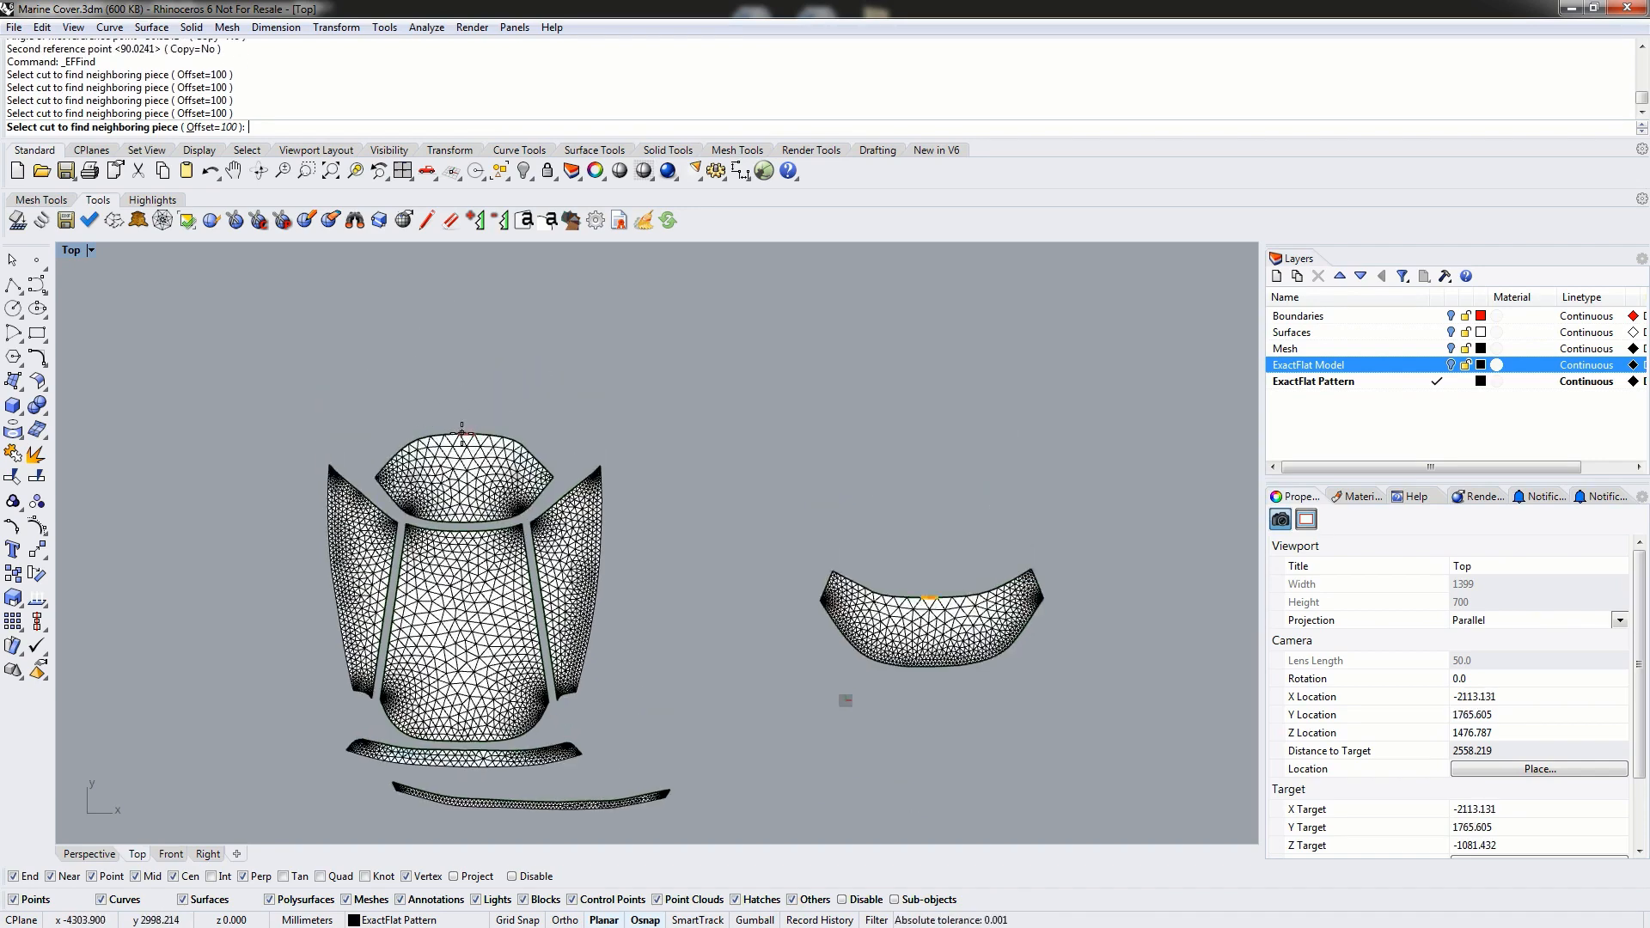
click(462, 433)
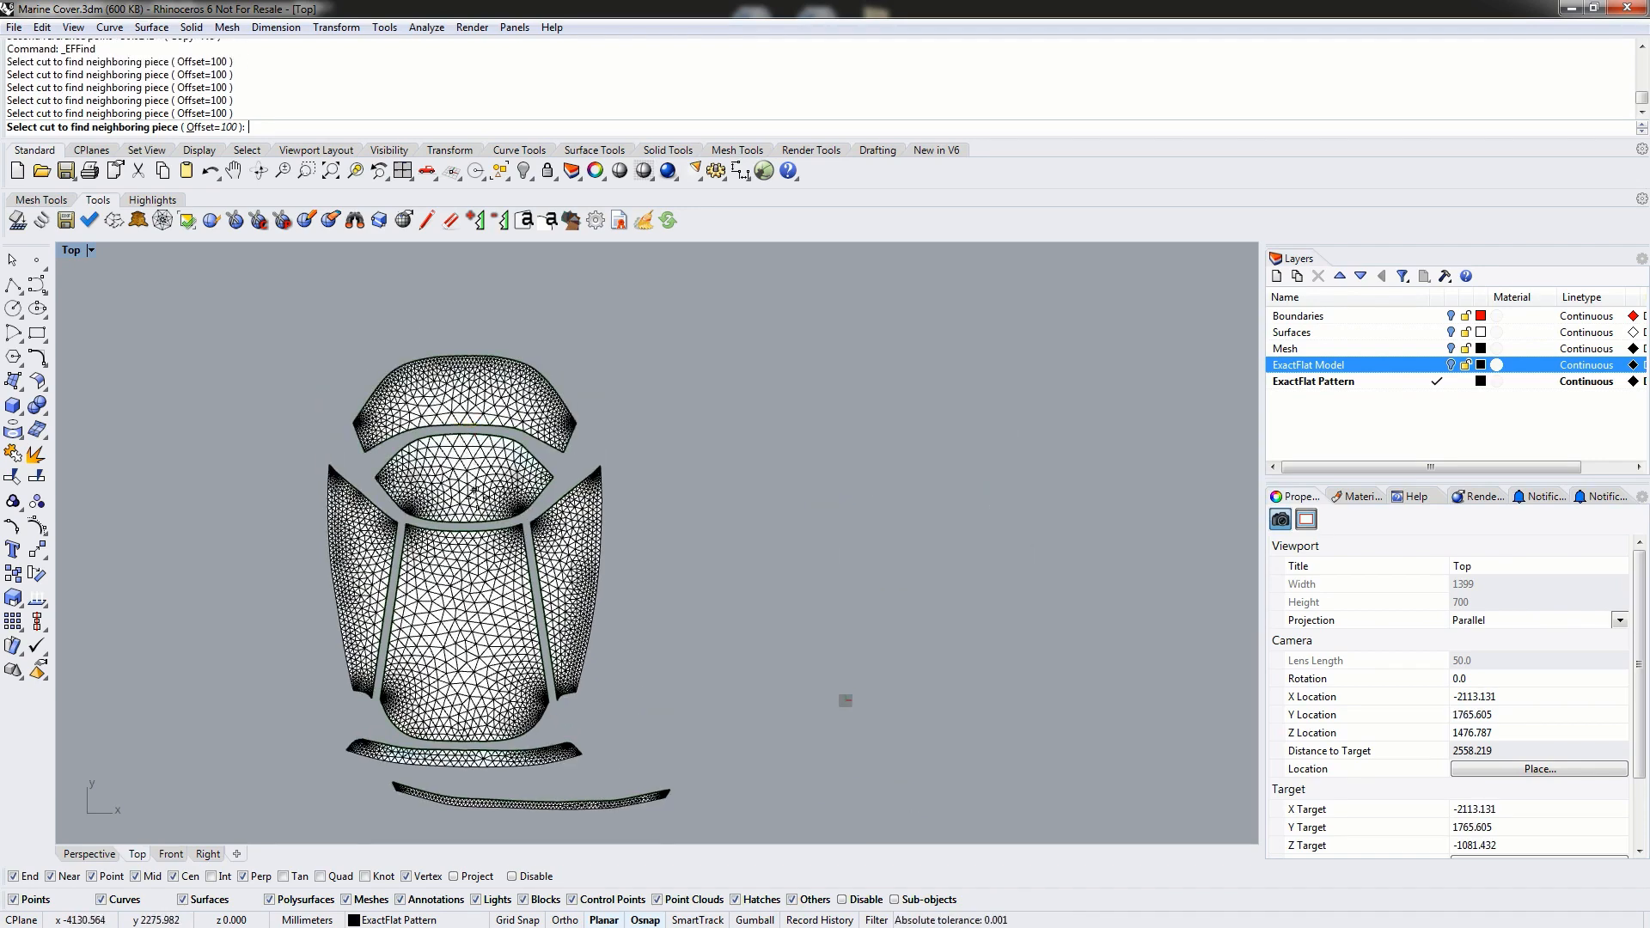
click(467, 349)
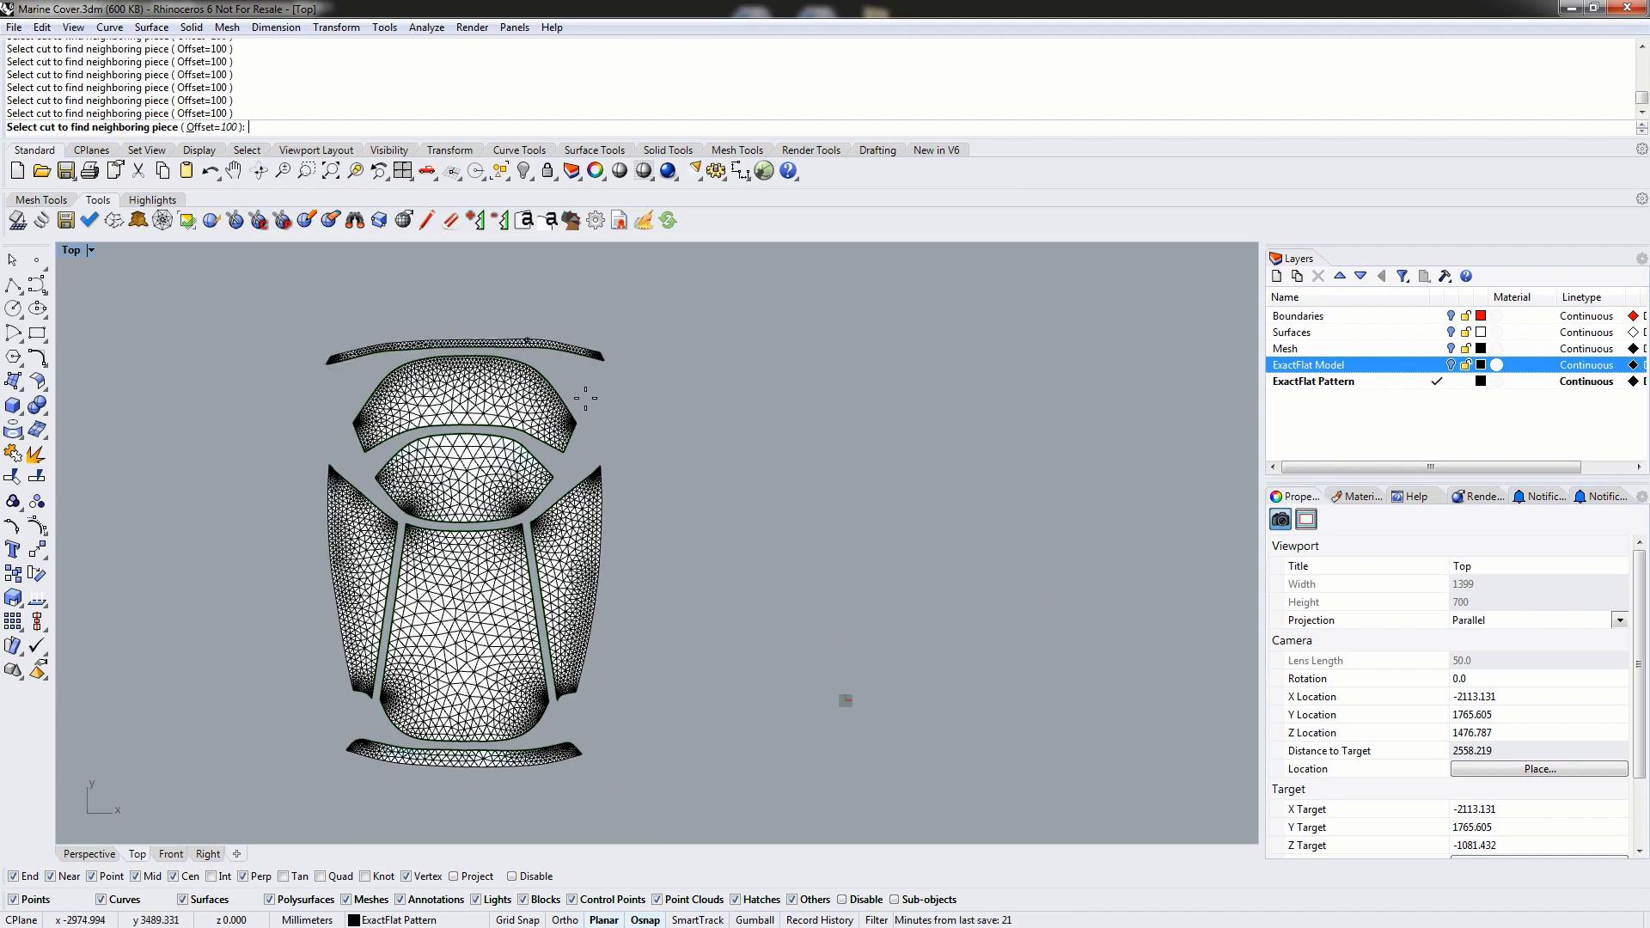
key(Return)
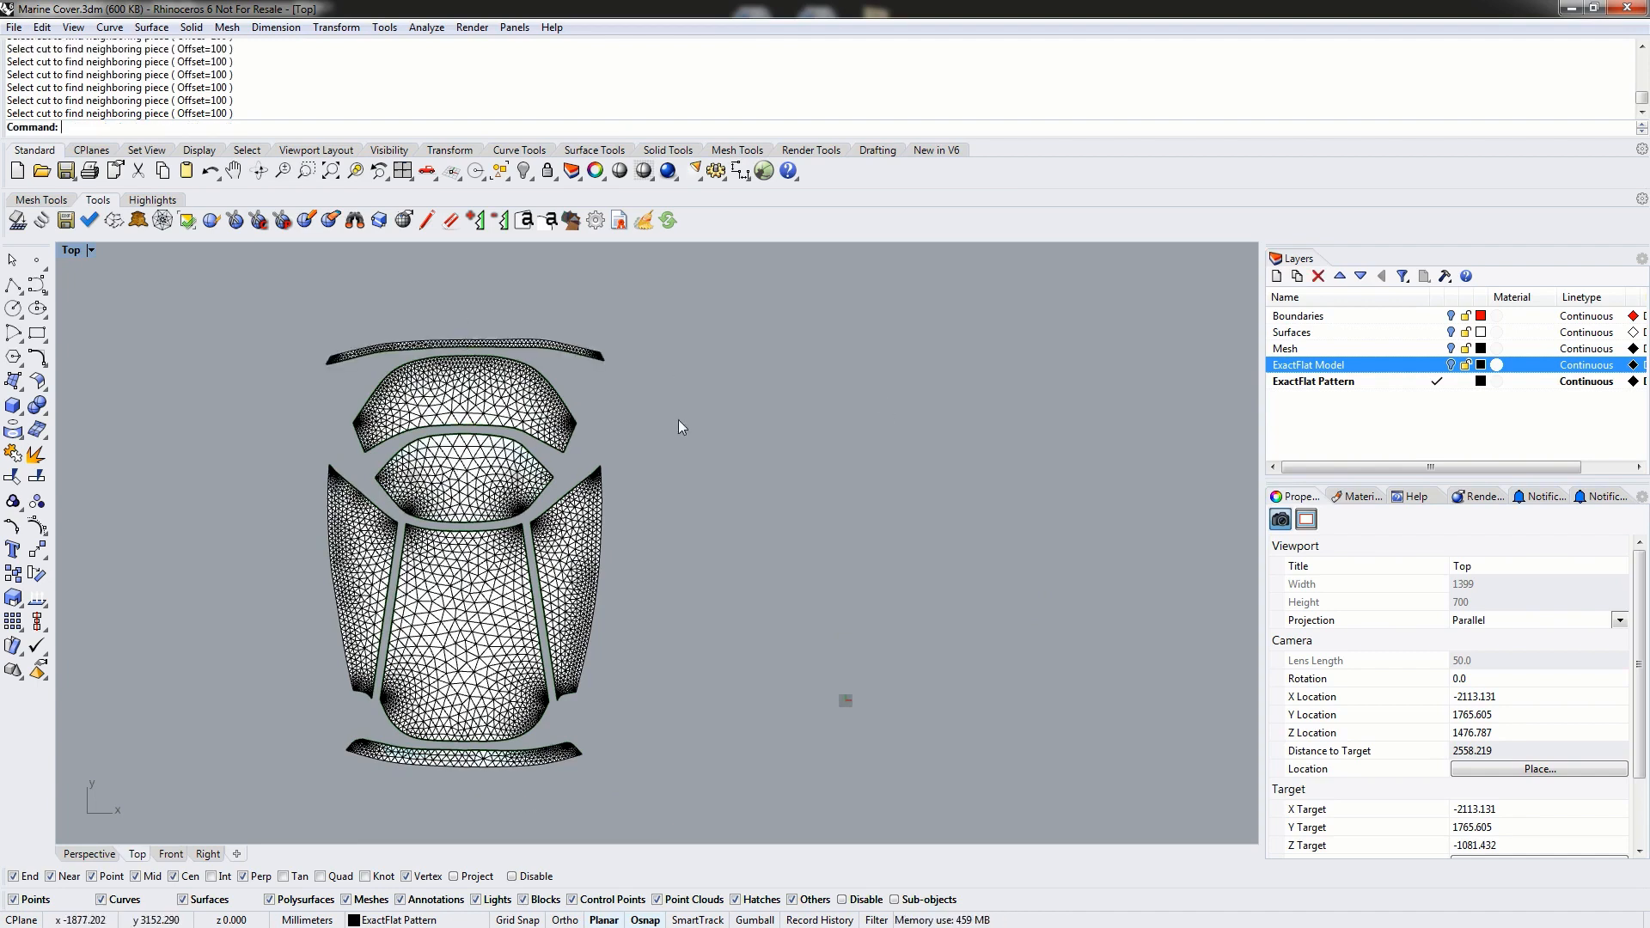
scroll(678, 419, up, 5)
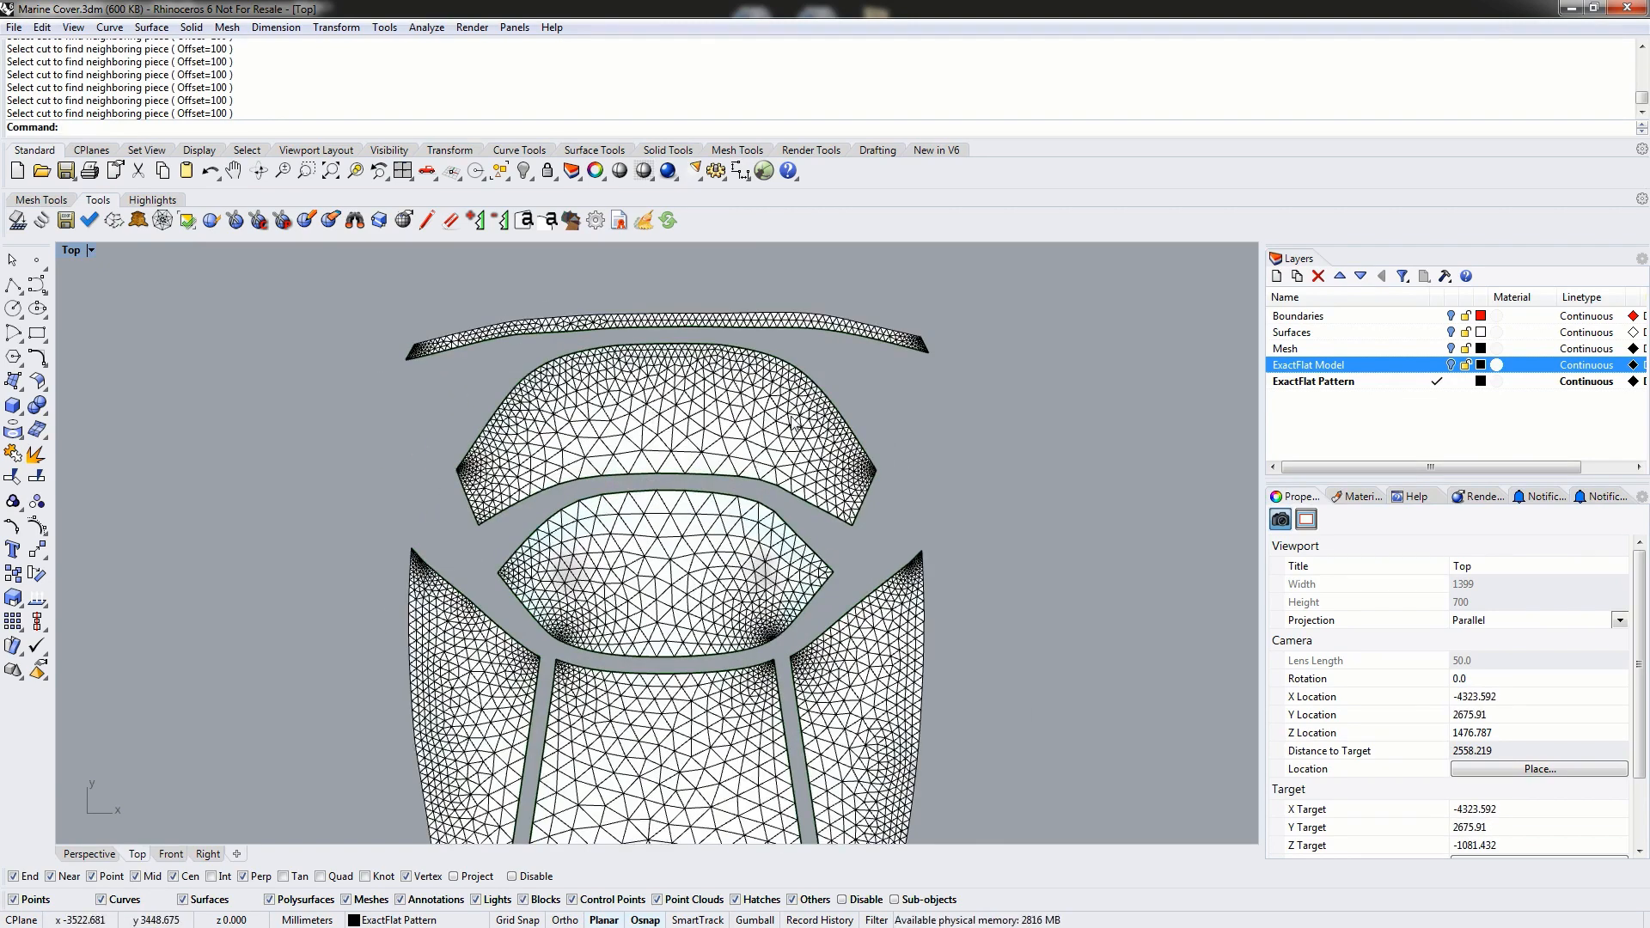
scroll(597, 415, down, 5)
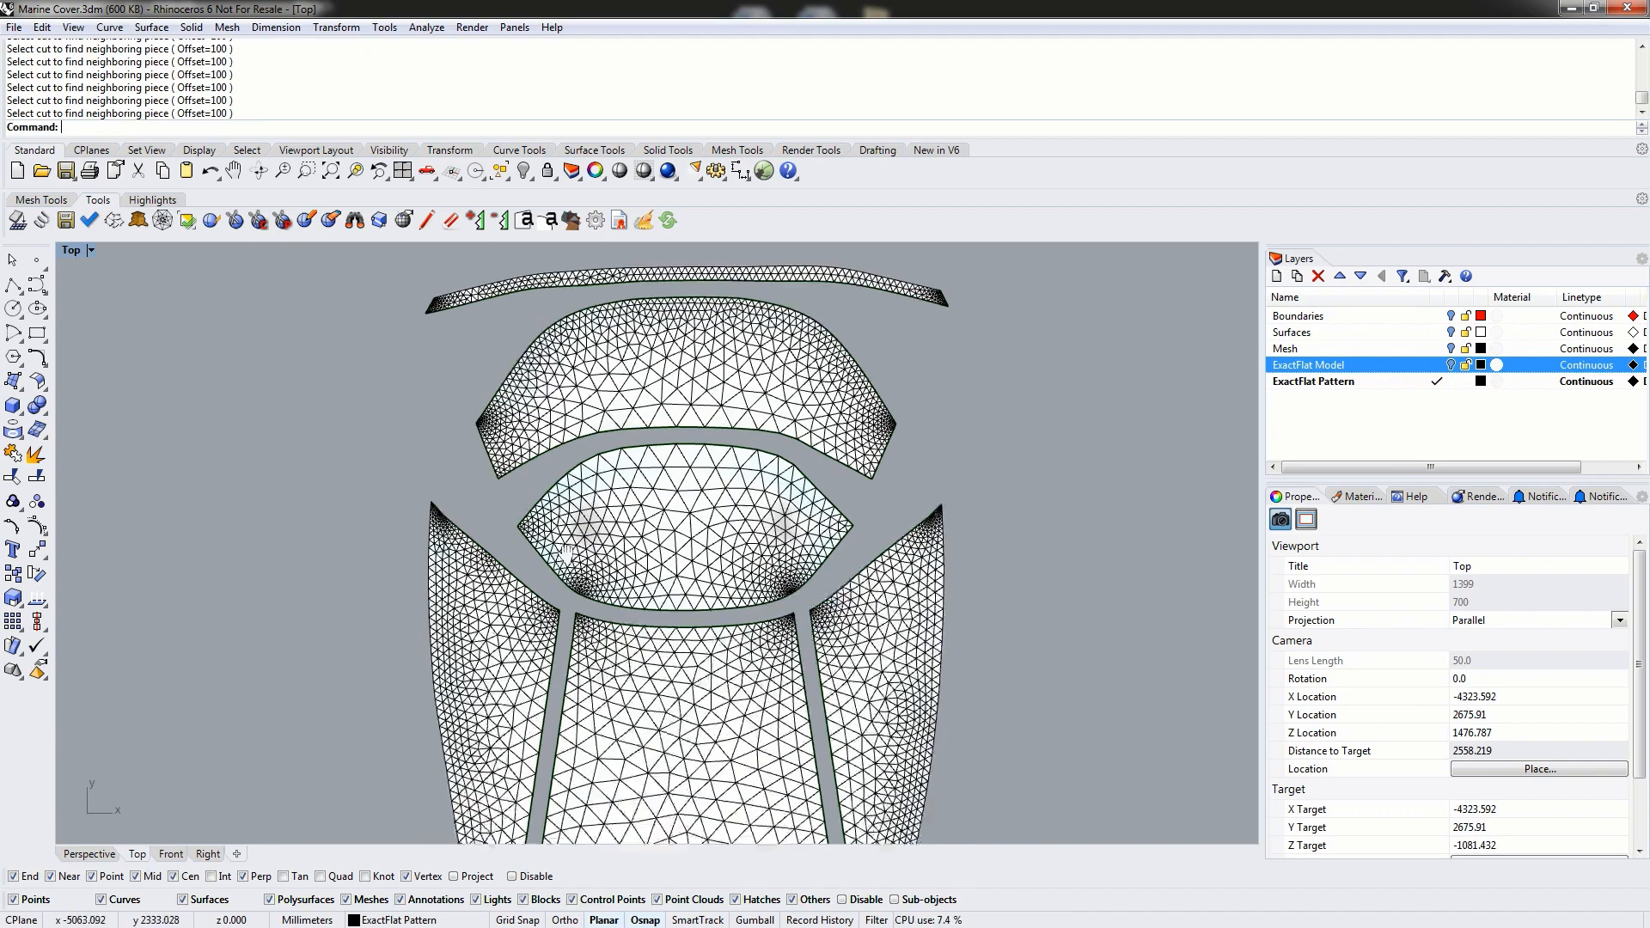
right_drag(559, 475, 565, 491)
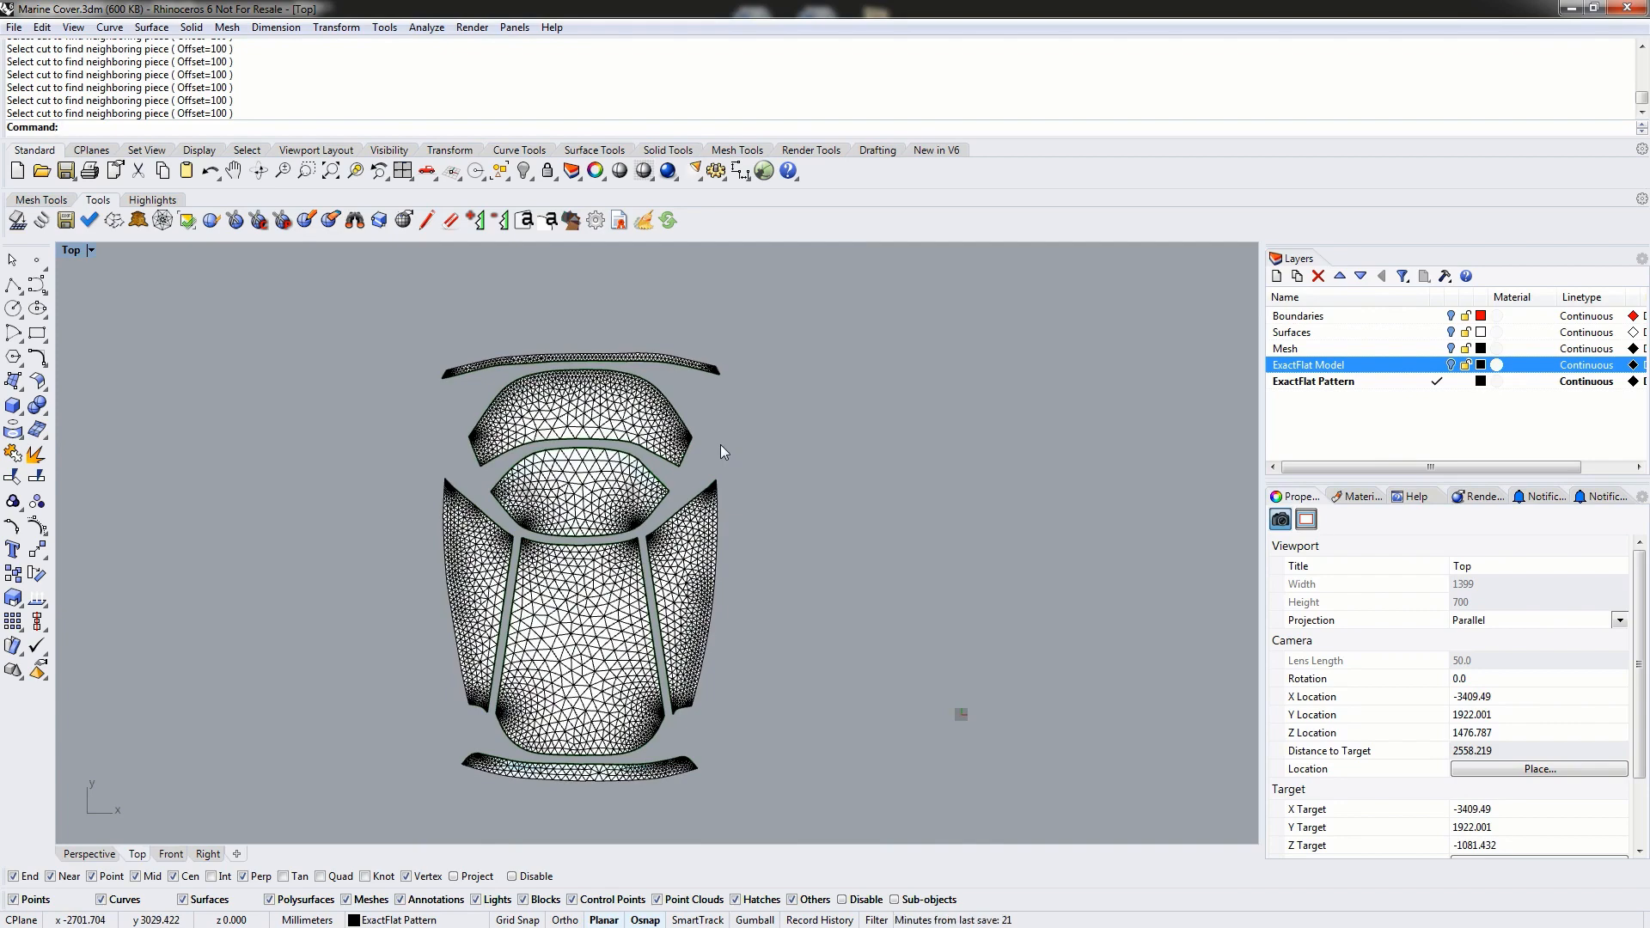
- Make ExactFlat Model the current layer and show the 3D cover beside the arranged patterns in a maximized Perspective view
click(1437, 365)
right_drag(785, 599, 747, 489)
double_click(71, 250)
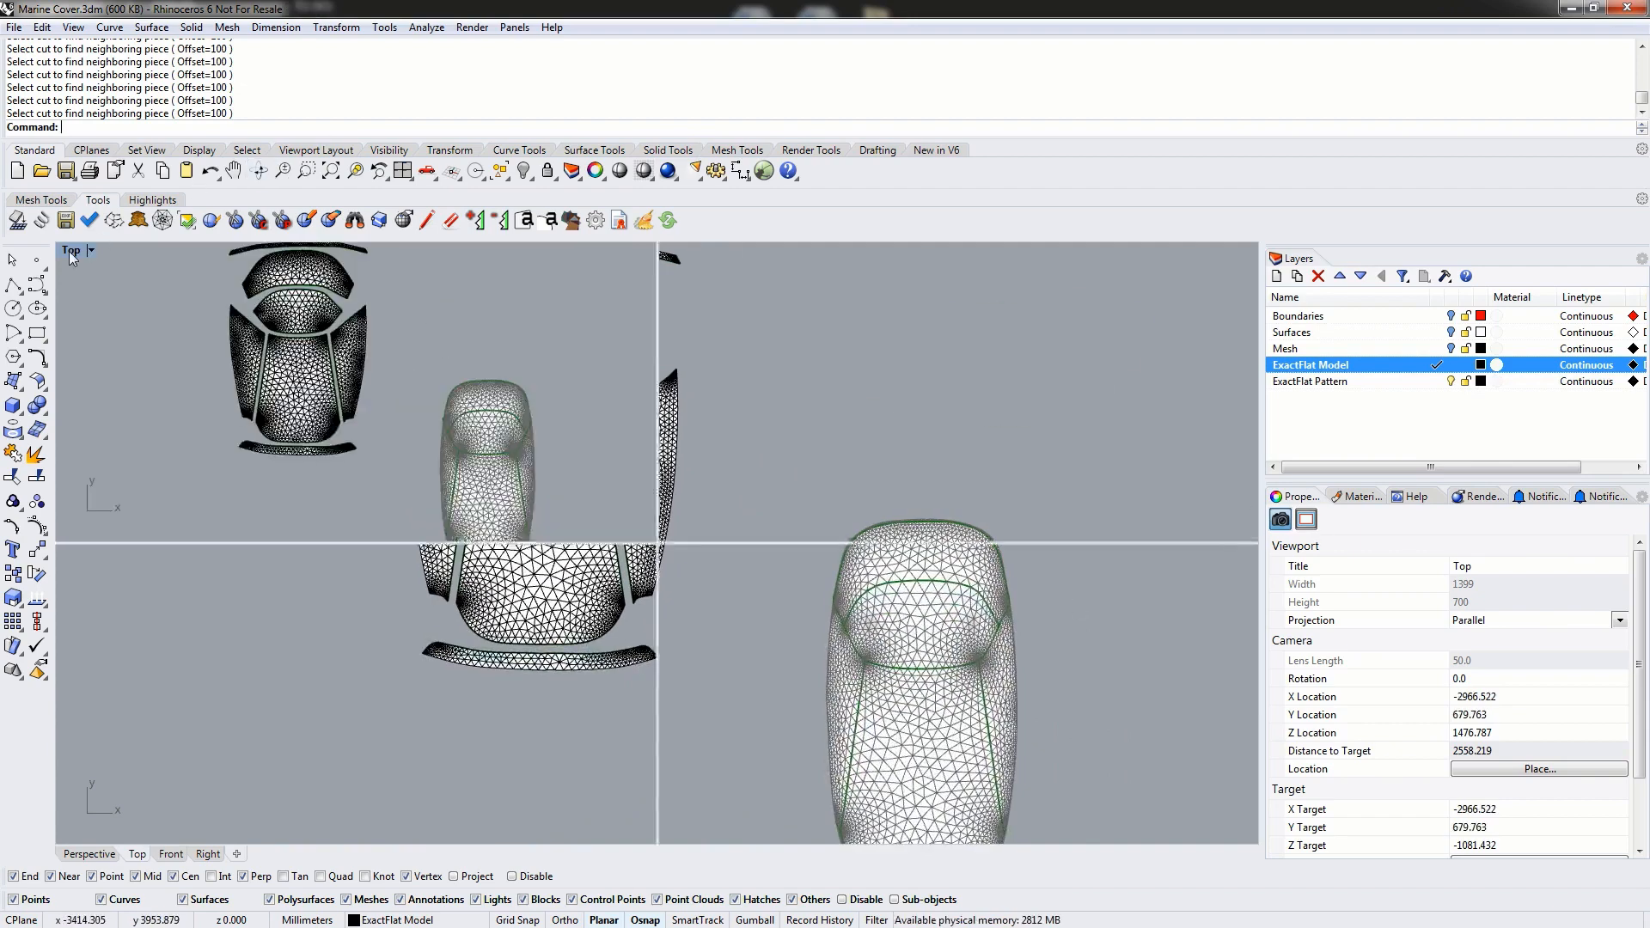
double_click(692, 250)
scroll(758, 467, down, 6)
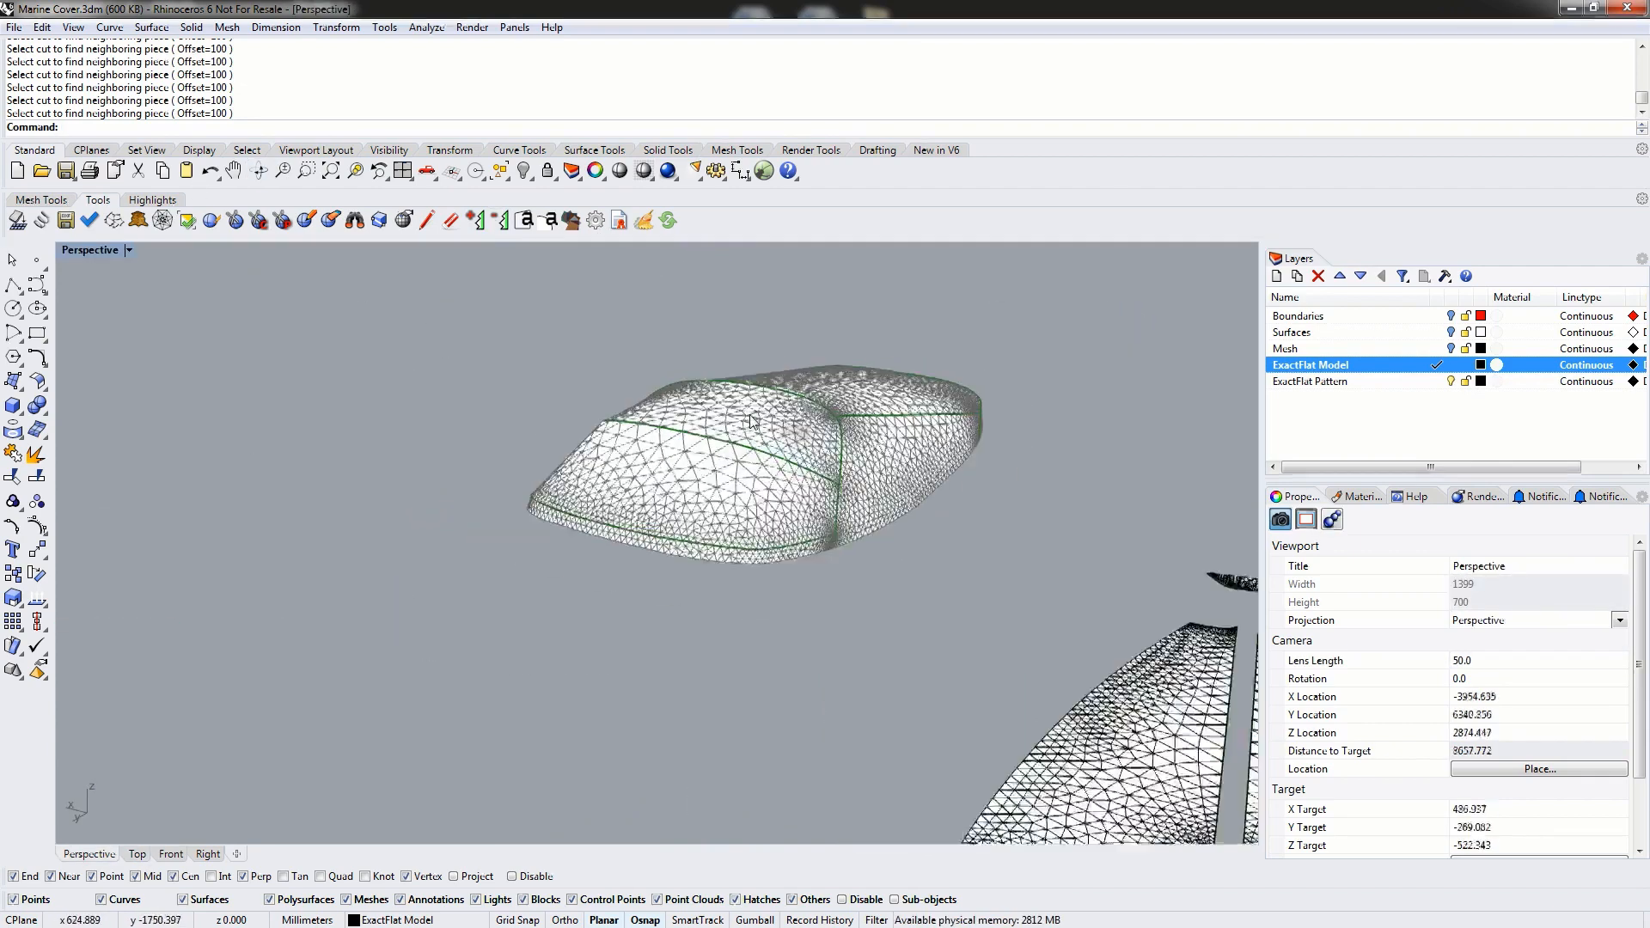
right_drag(758, 467, 907, 473)
scroll(754, 454, up, 5)
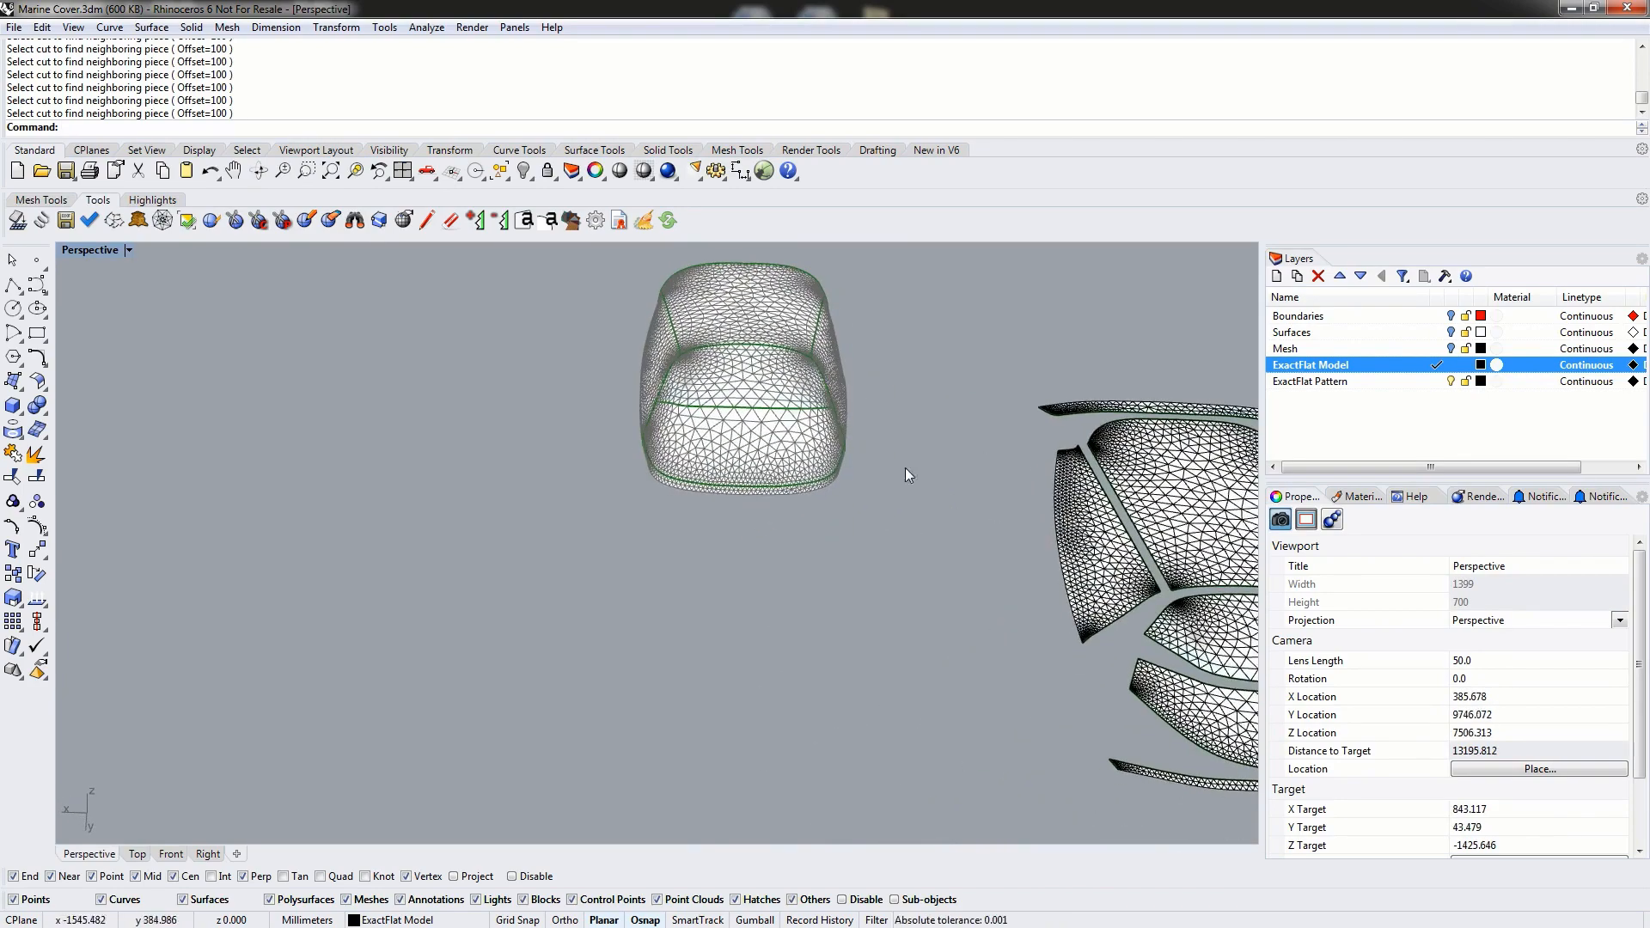
shift+right_drag(928, 414, 629, 426)
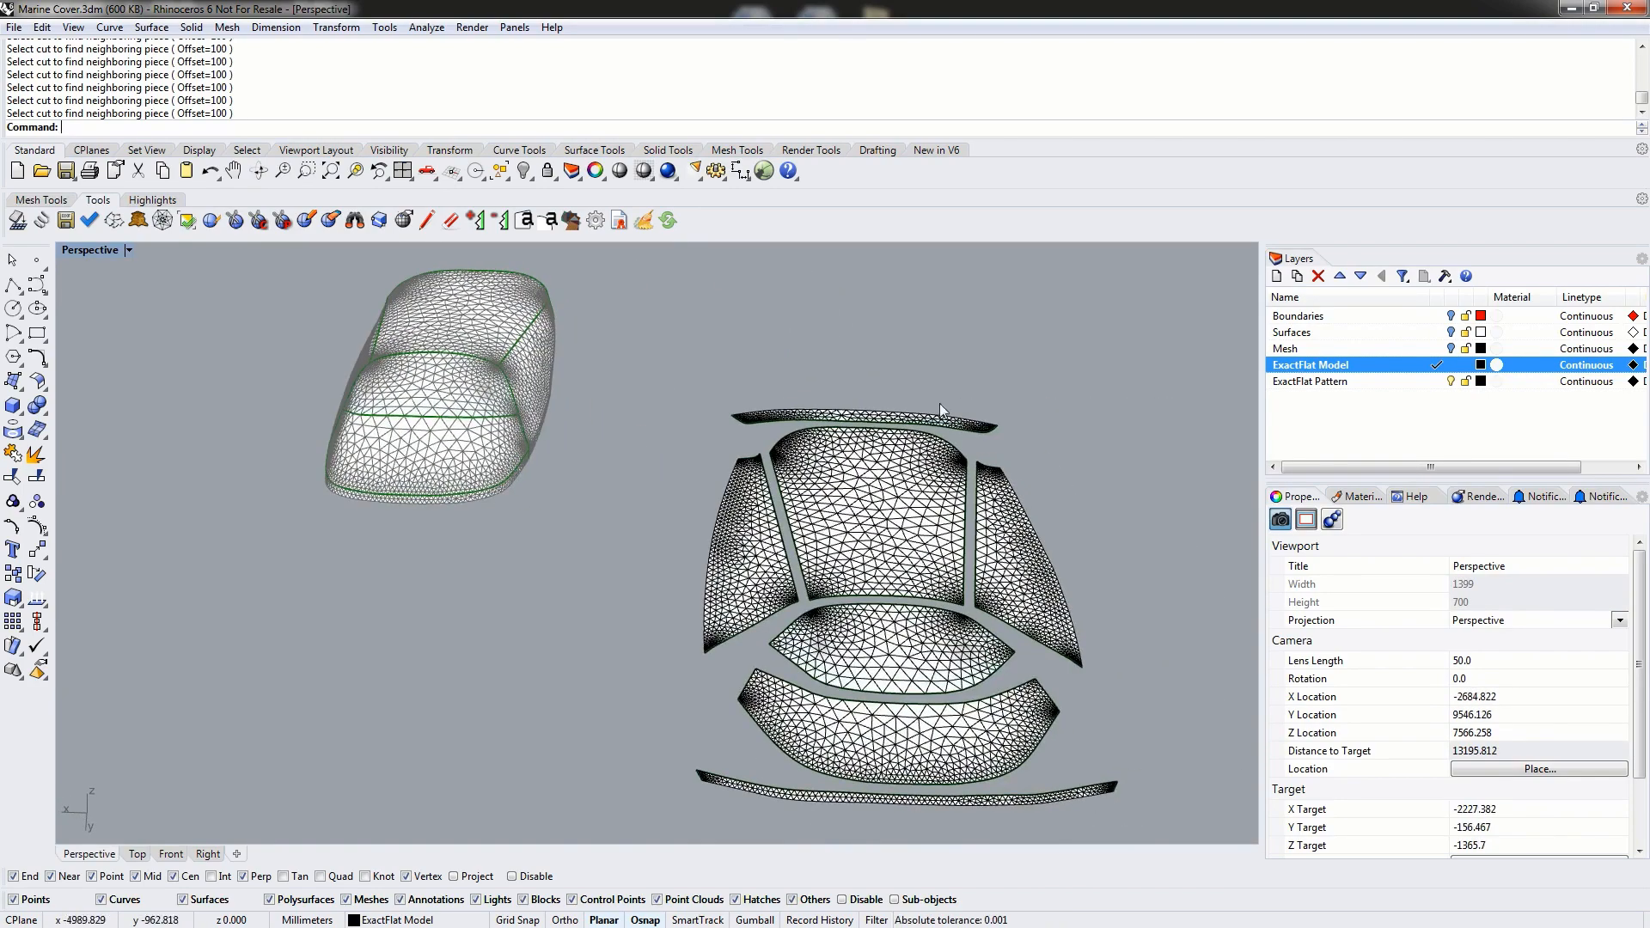
- Turn on the Boundaries layer and highlight the three window outline curves on the cover's end panel, clearing the selection when done
click(1450, 316)
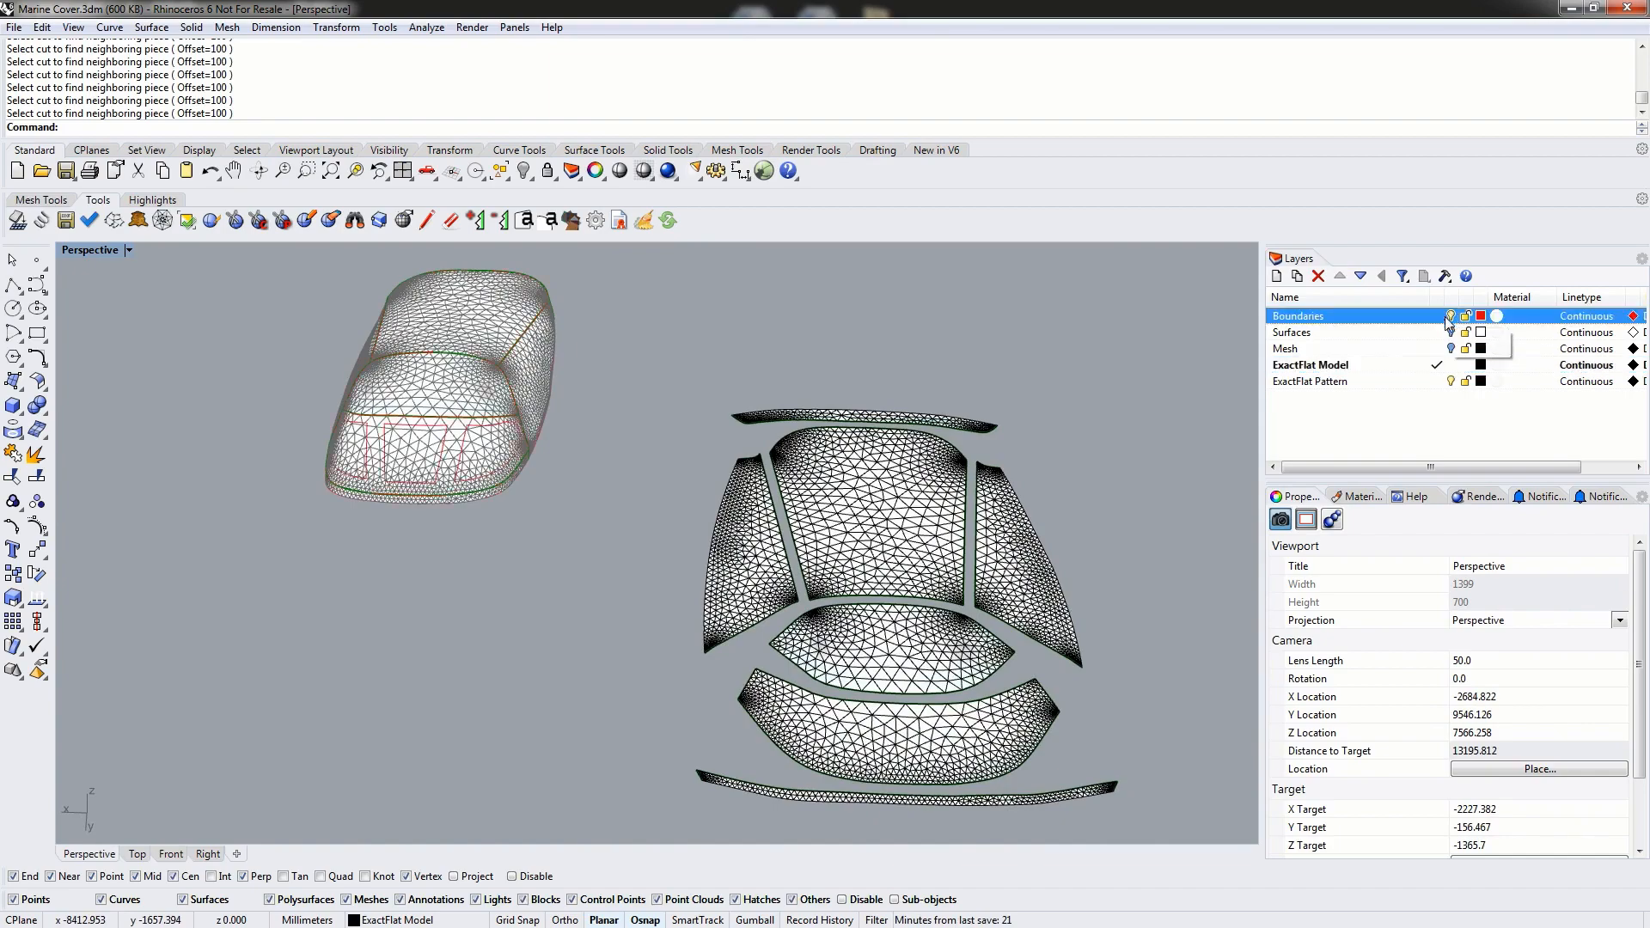
right_drag(455, 429, 602, 421)
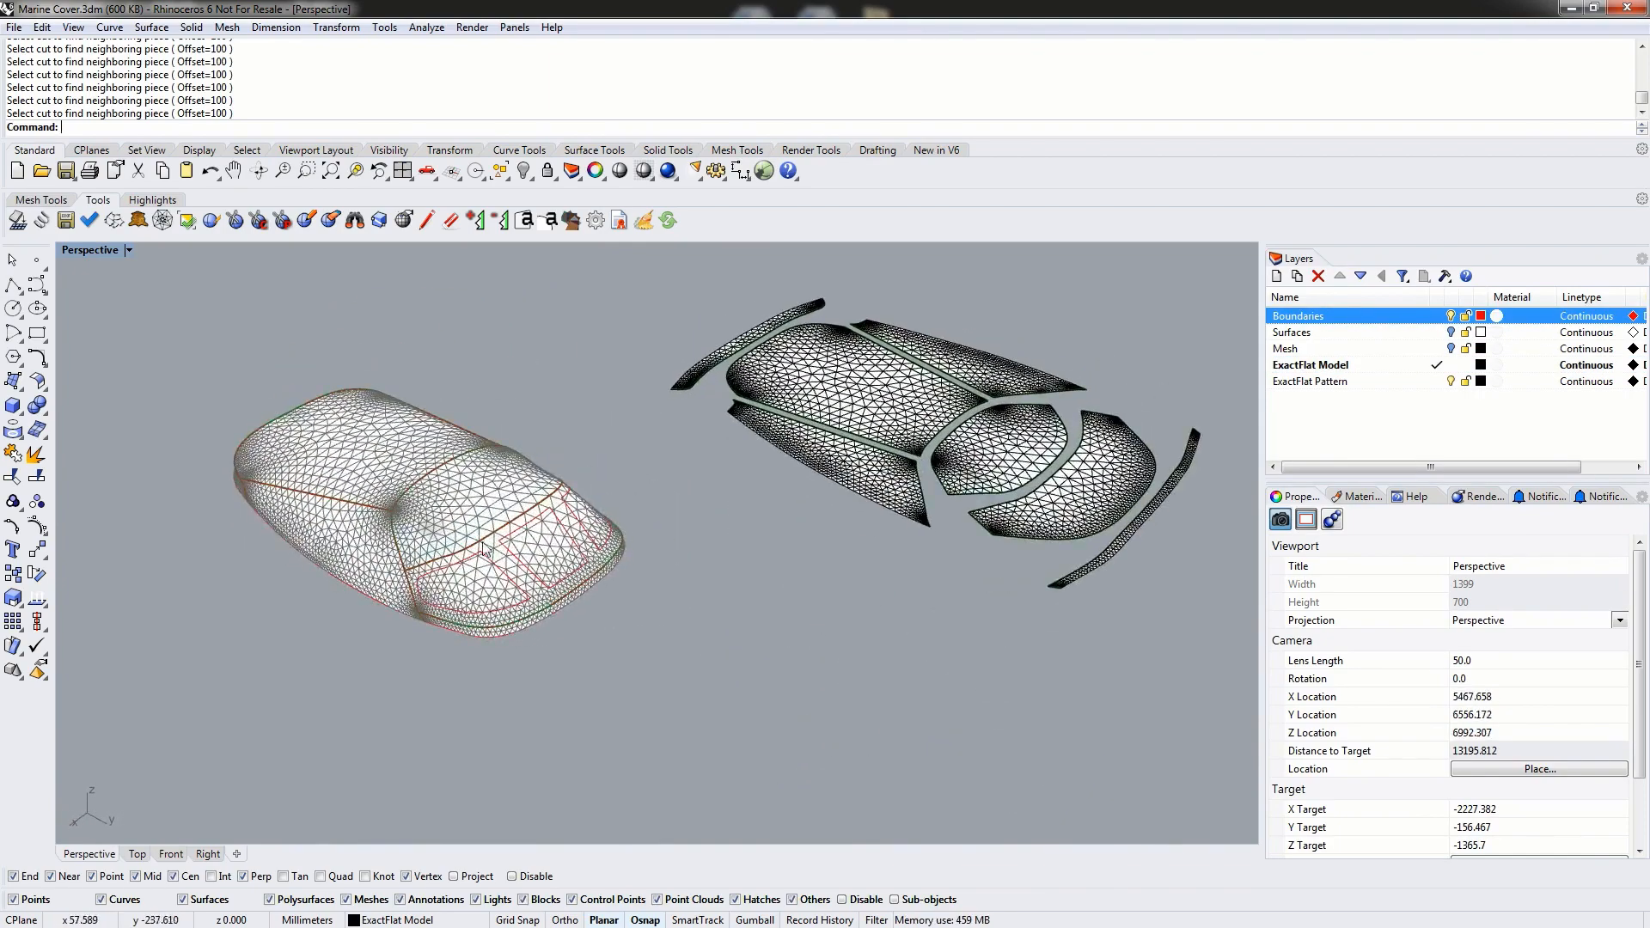
scroll(471, 558, up, 8)
click(559, 577)
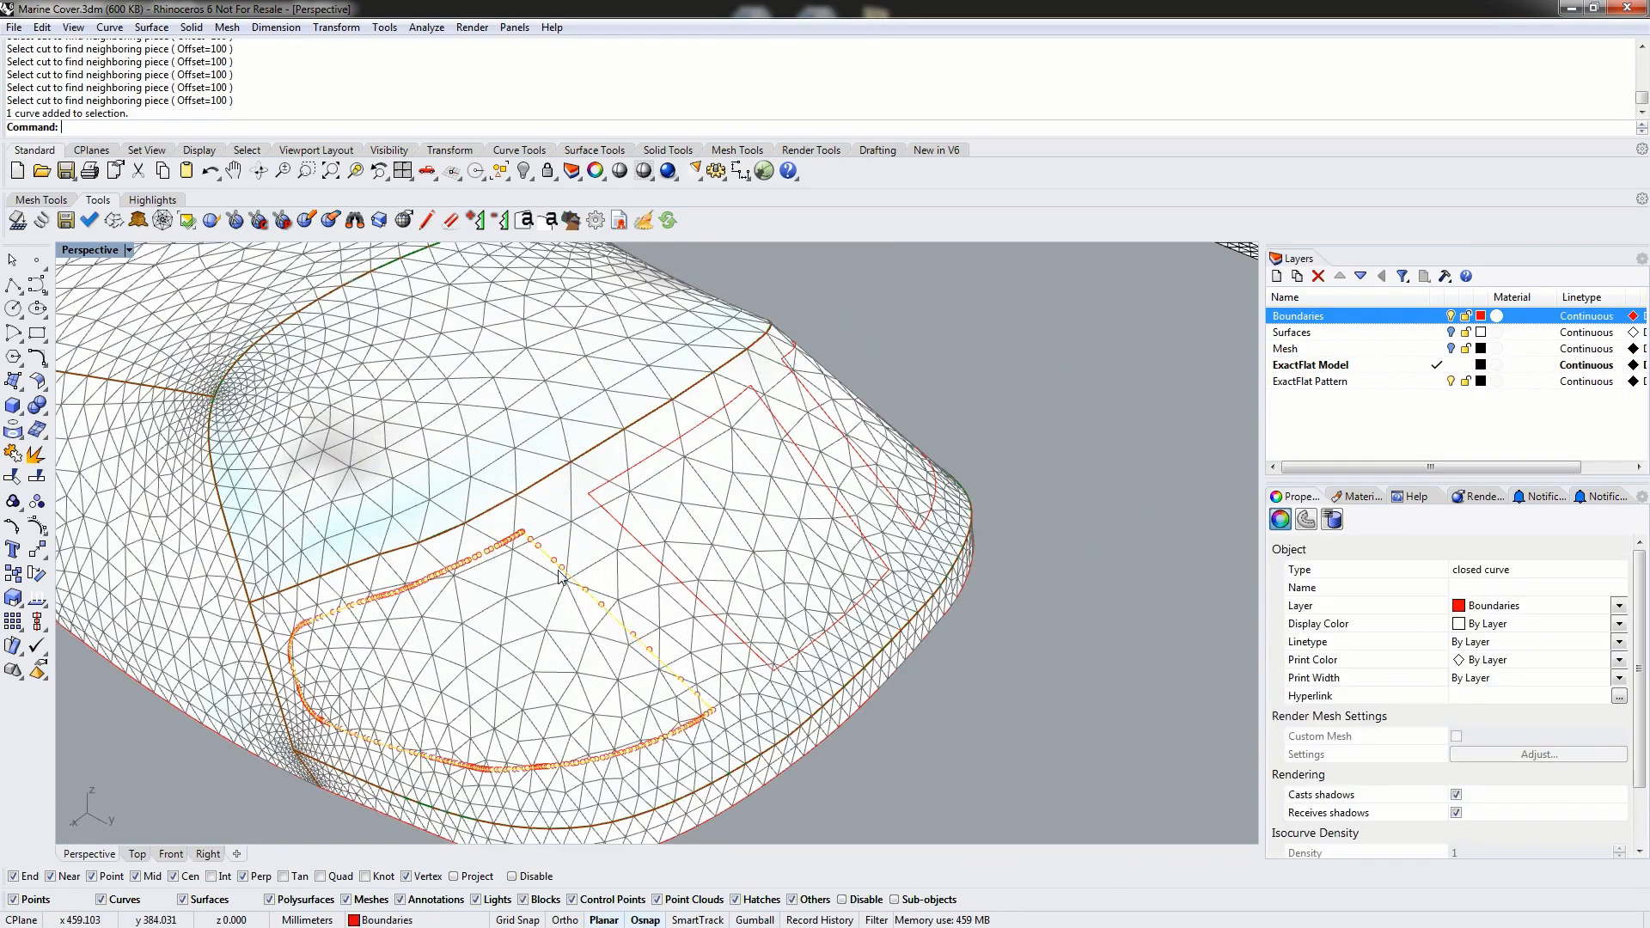
click(611, 485)
right_drag(692, 478, 612, 545)
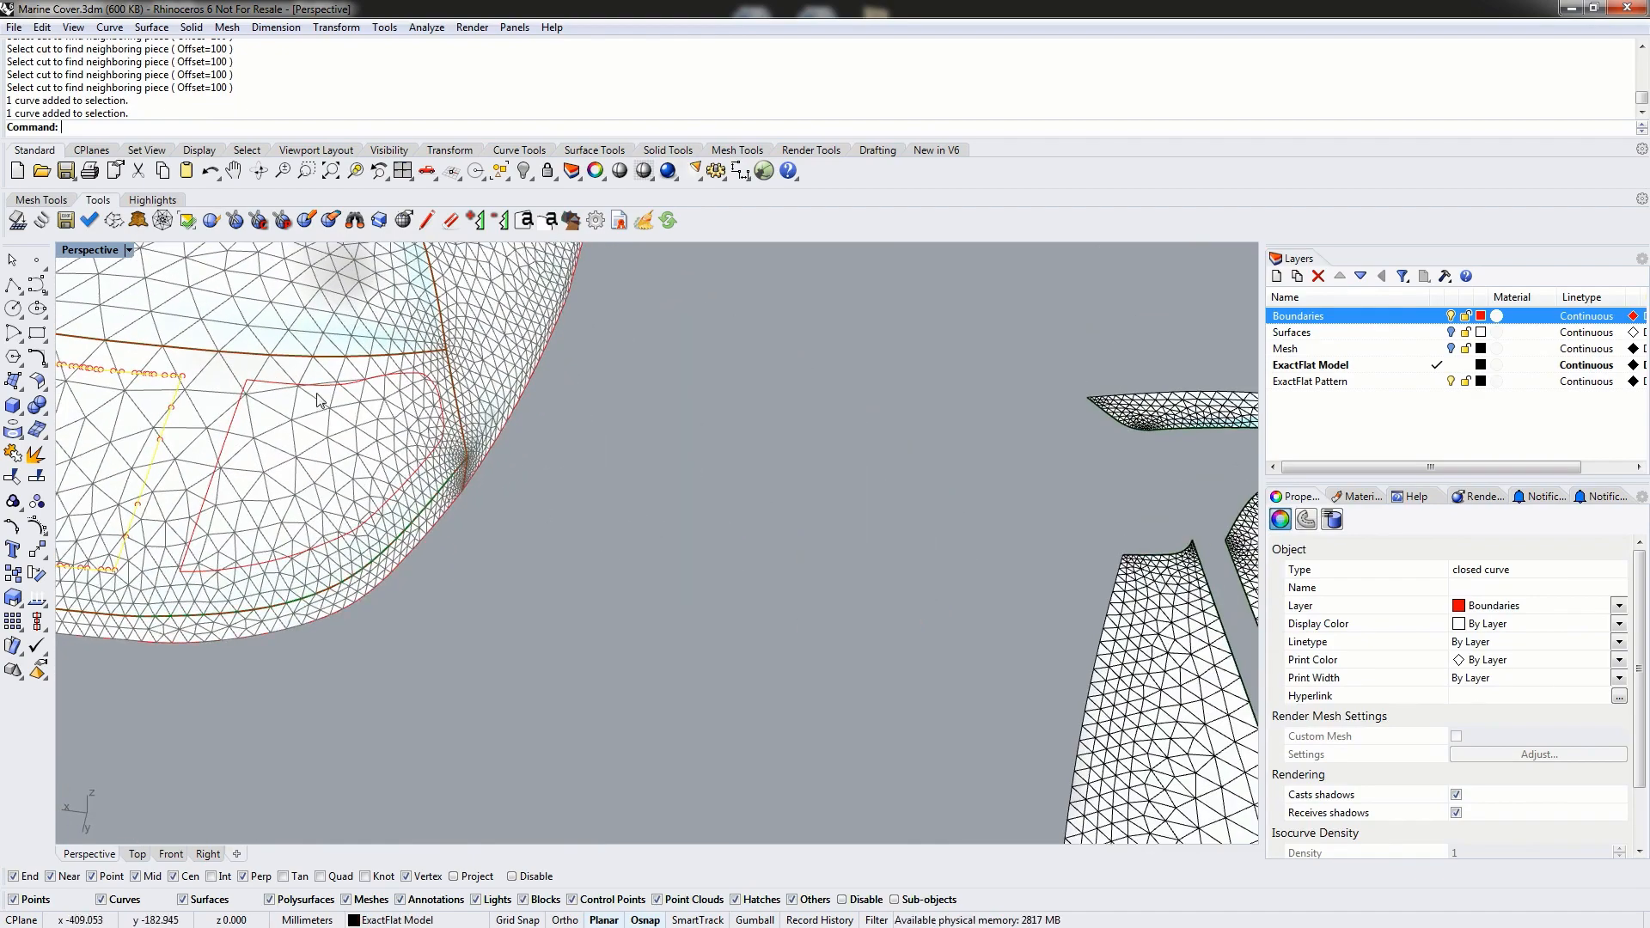
click(315, 386)
right_drag(297, 483, 512, 518)
click(685, 444)
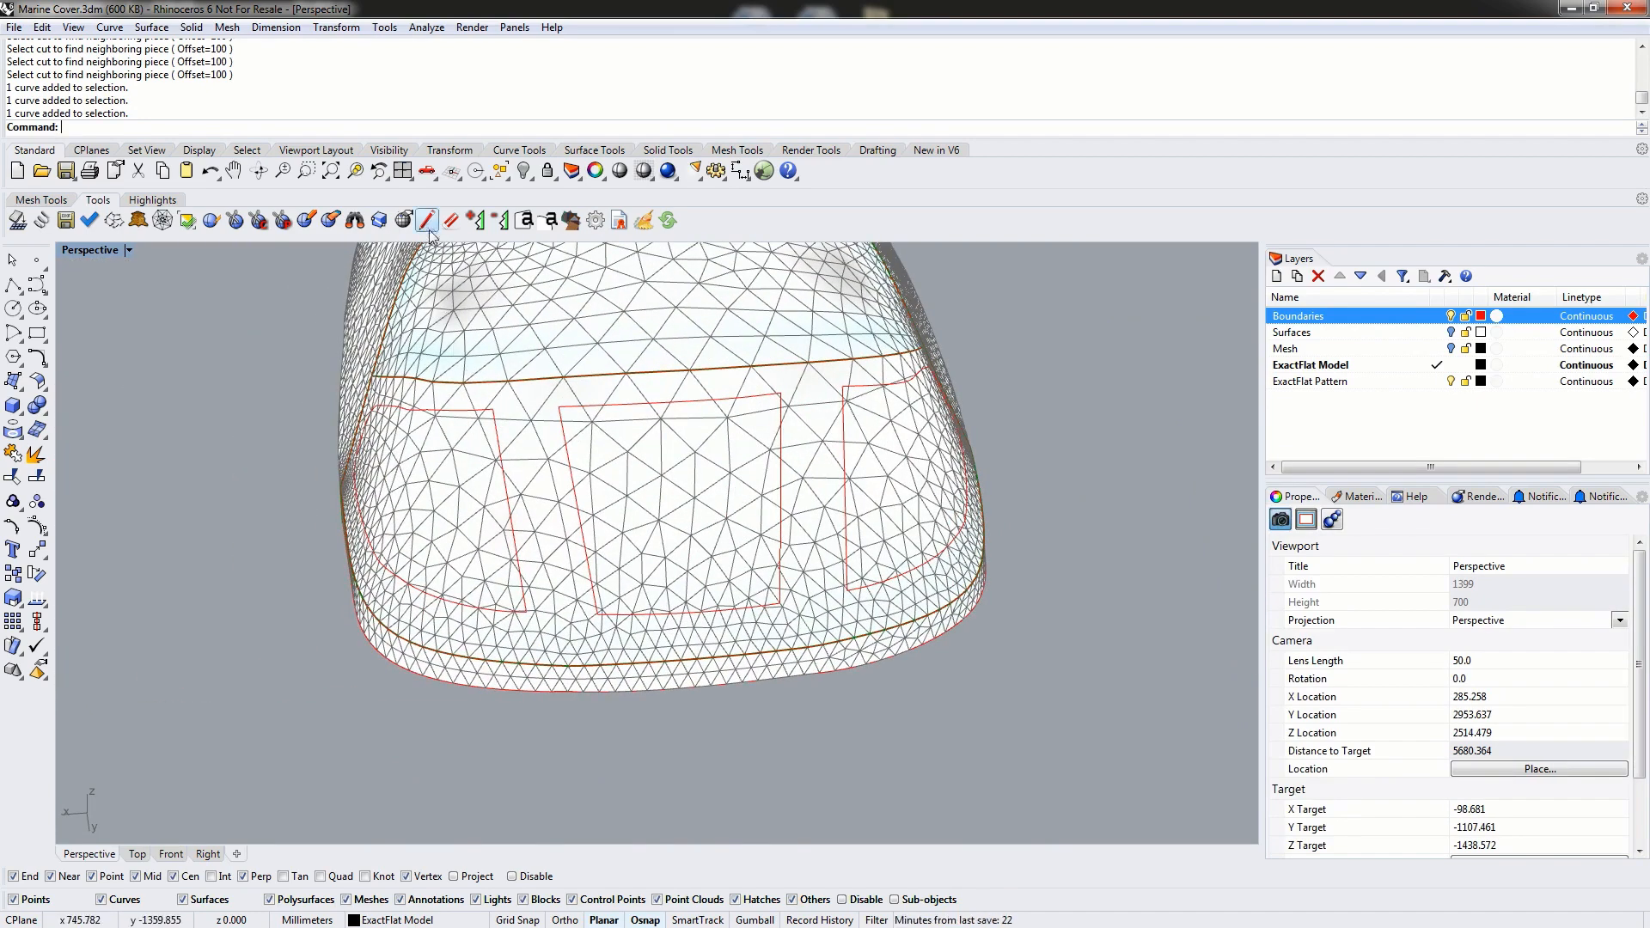
- Start ExactFlat Trace with the three window outline curves as the objects to trace, keeping MaxChordToCurve at 0.5
click(404, 221)
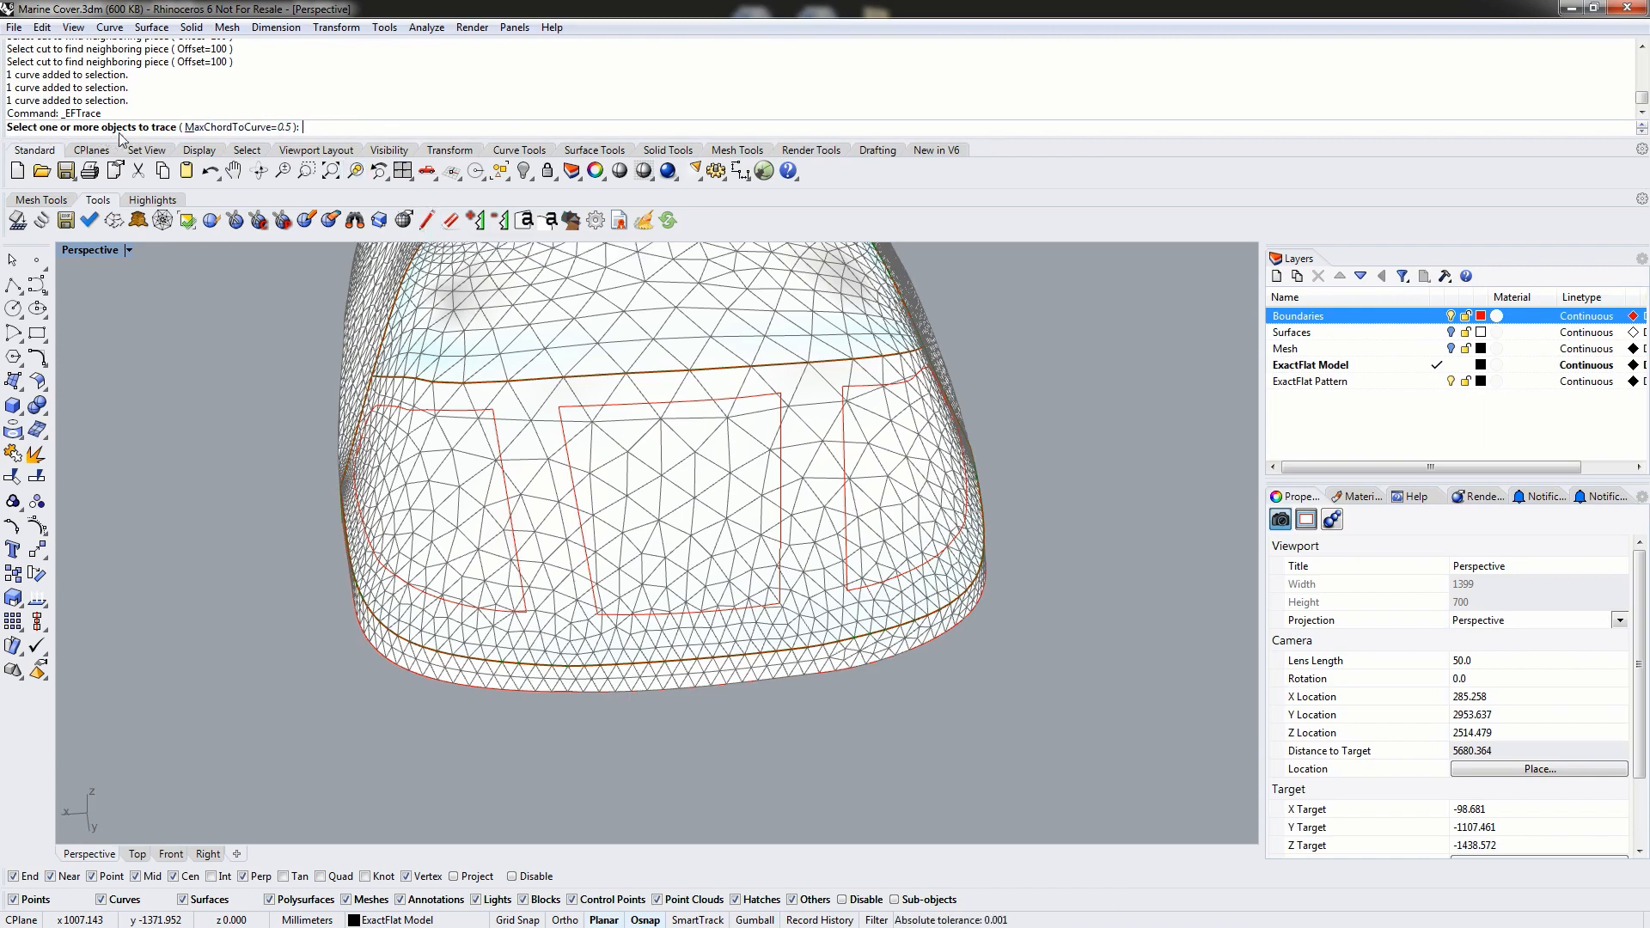
click(504, 453)
click(574, 421)
click(852, 411)
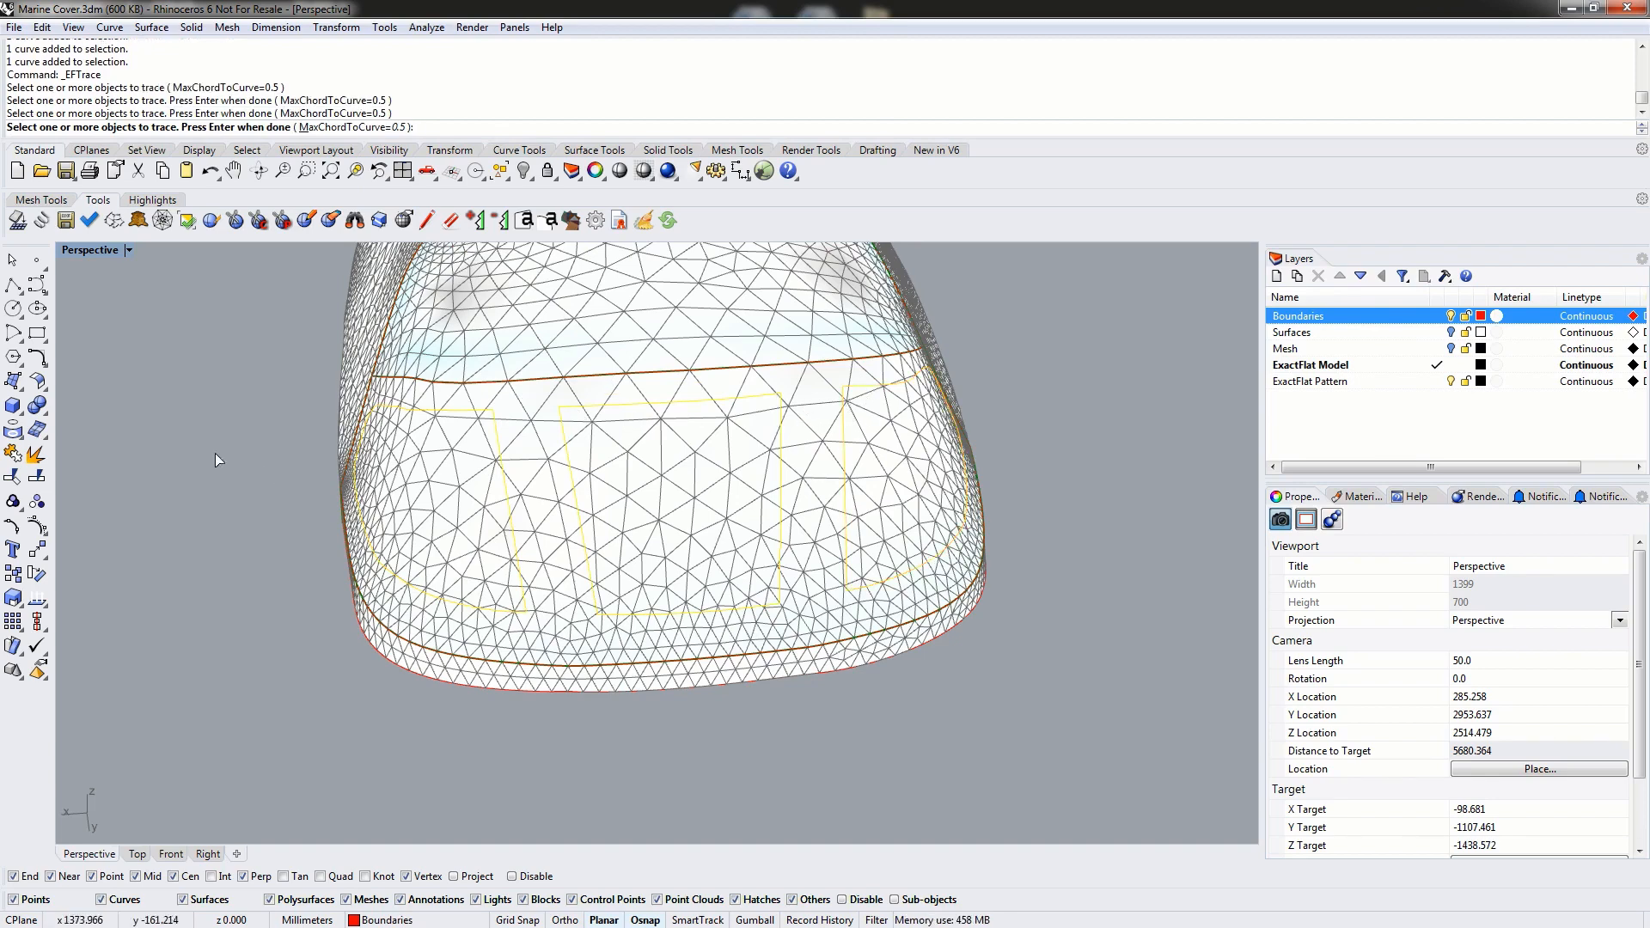
key(Return)
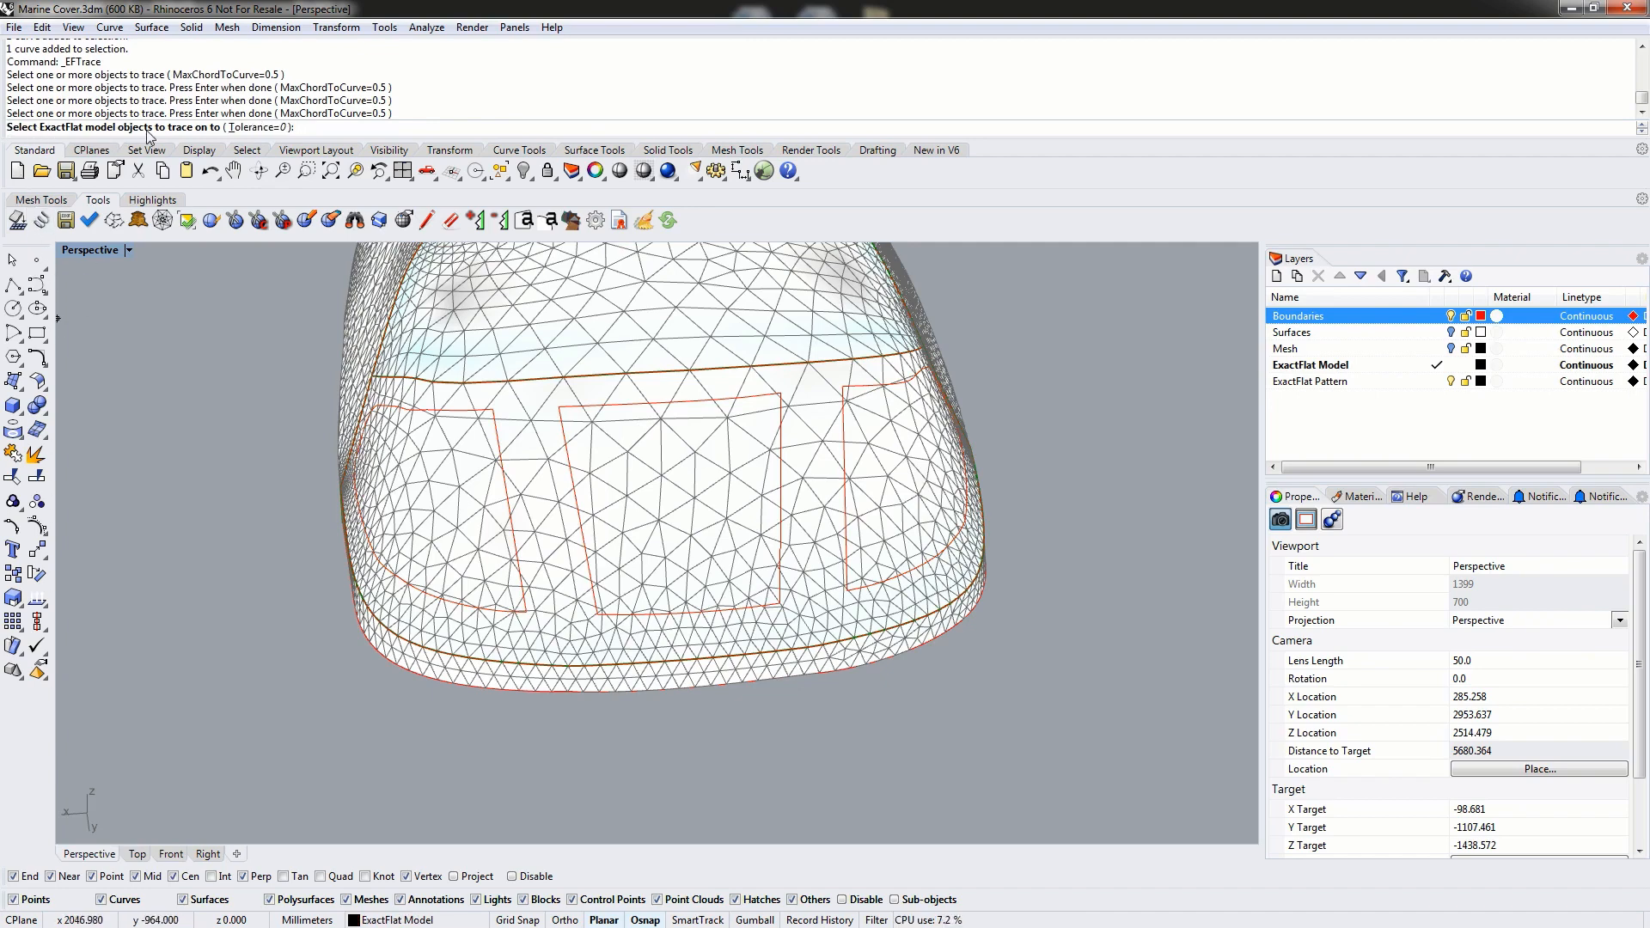
- Choose the cover's end panel mesh beneath the three window outlines as the ExactFlat model object to trace onto, keeping Tolerance at 0
right_drag(436, 520, 482, 522)
click(726, 542)
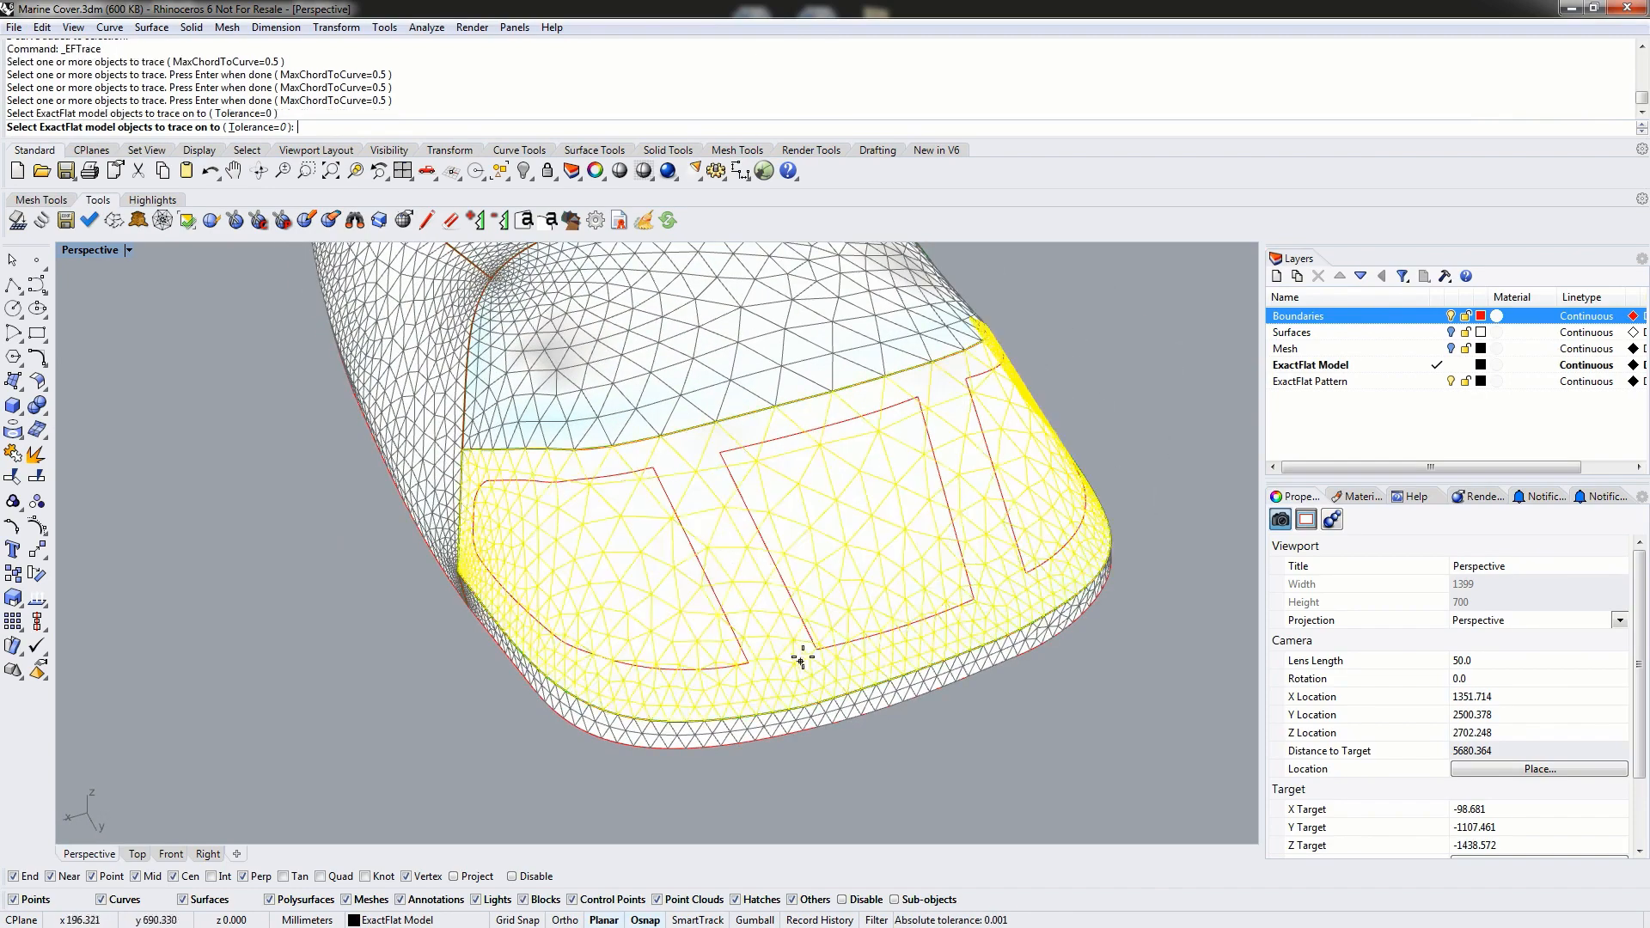
right_drag(775, 567, 688, 560)
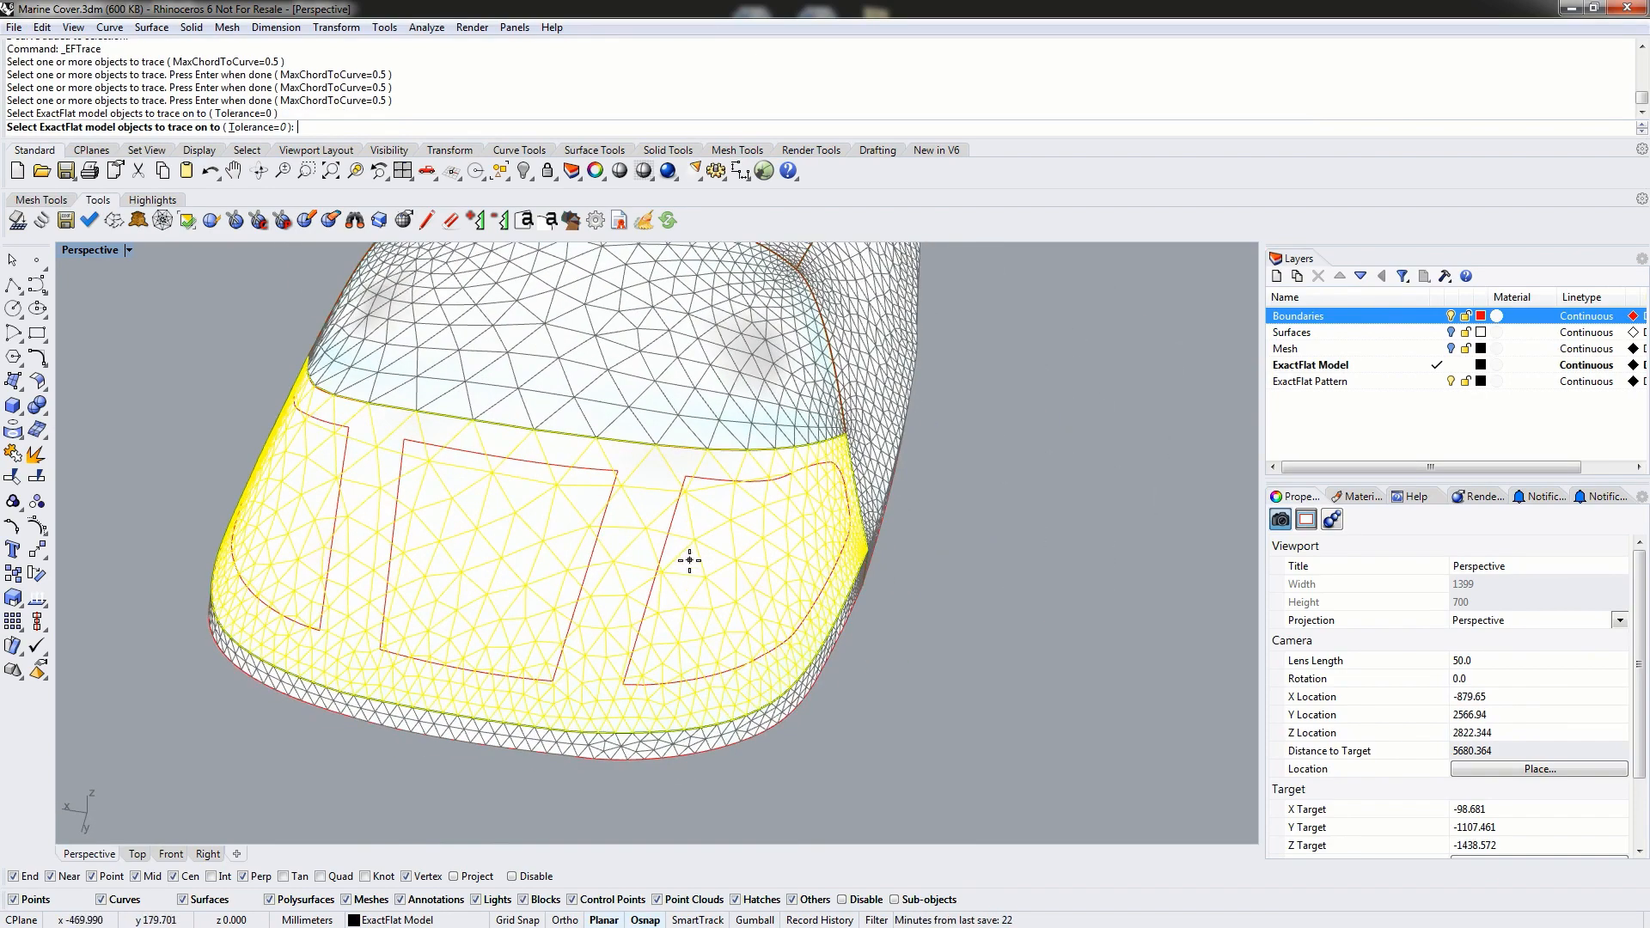
key(Return)
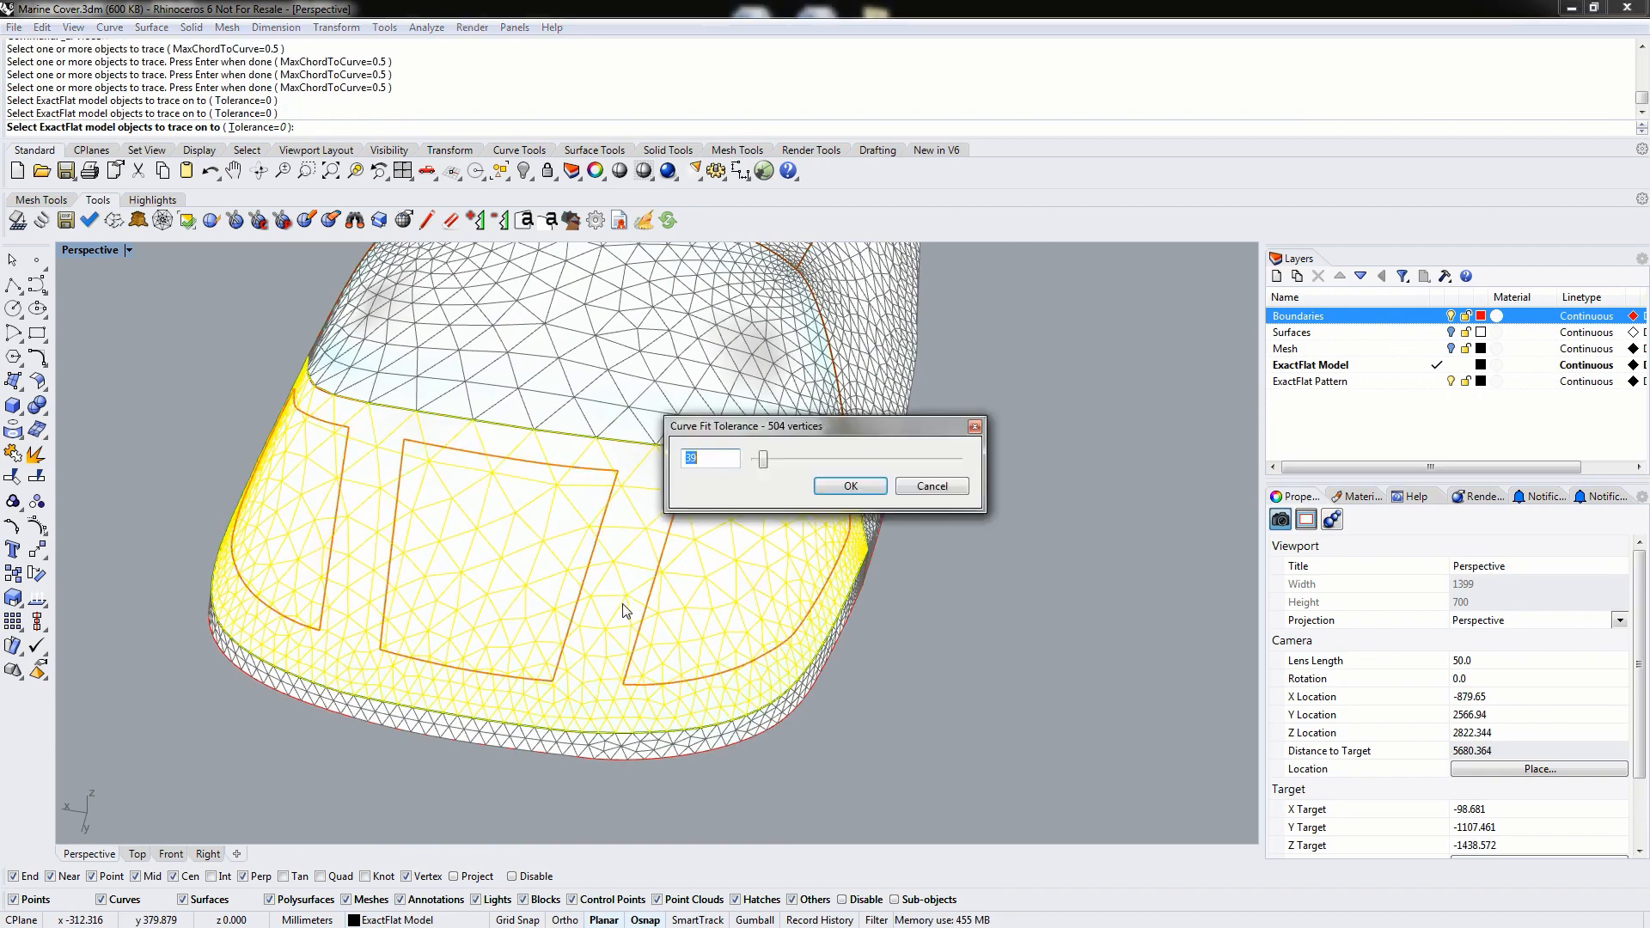
- Compare curve fit tolerances from 1 to 1000, then set the tolerance to 77 and apply the trace
drag(776, 437, 935, 301)
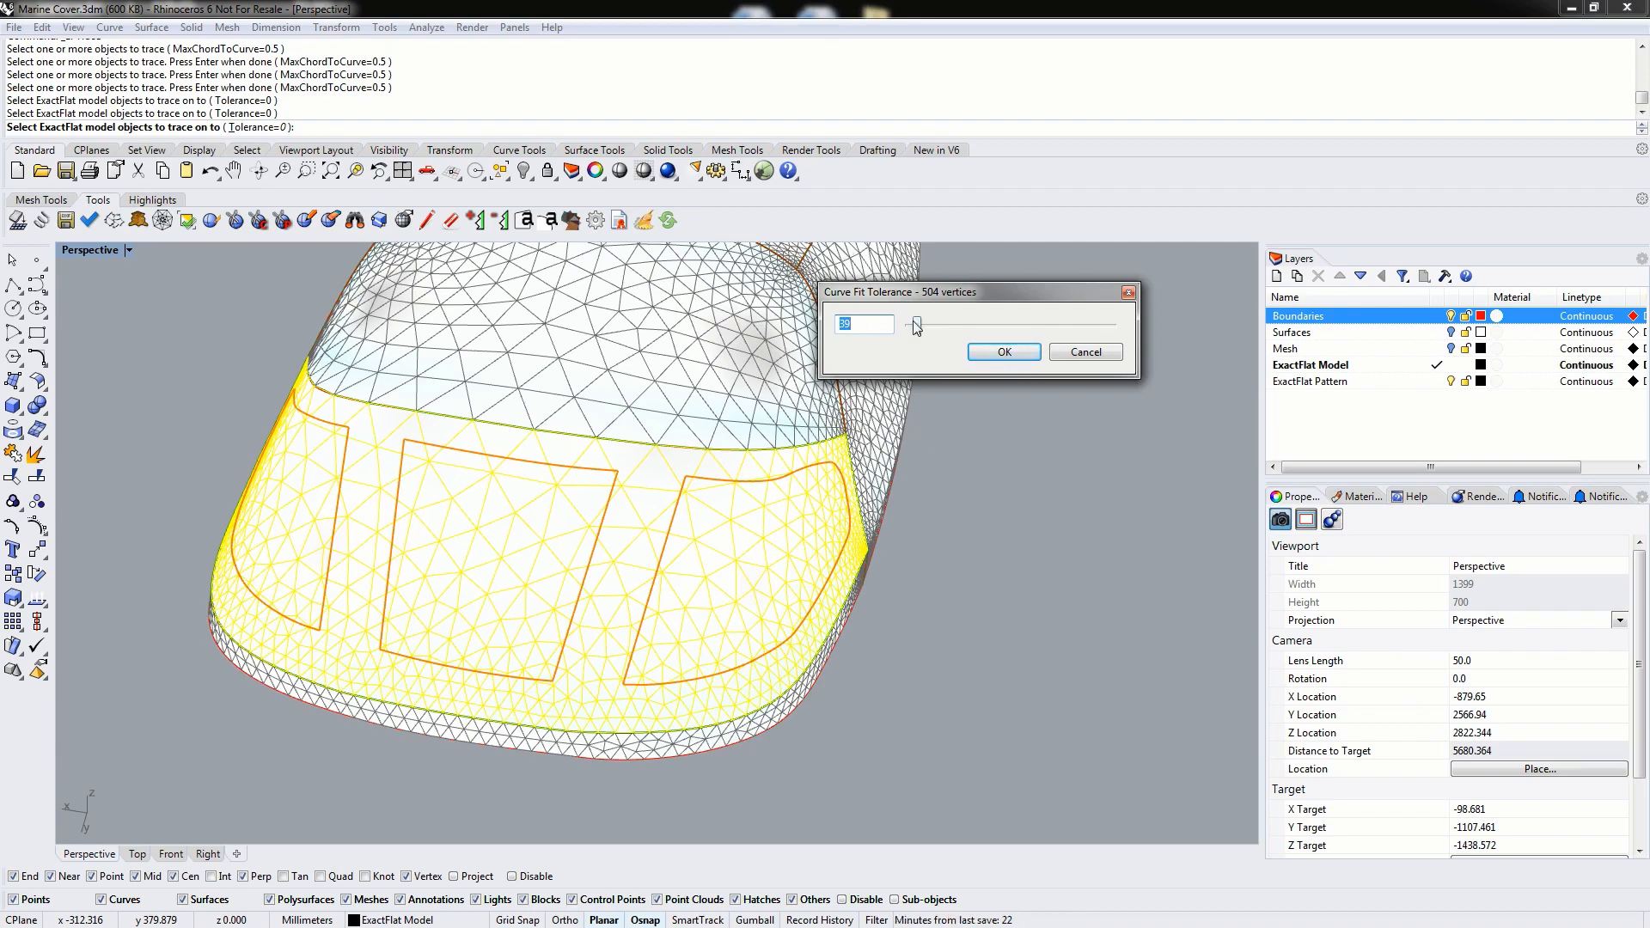
drag(916, 327, 1112, 326)
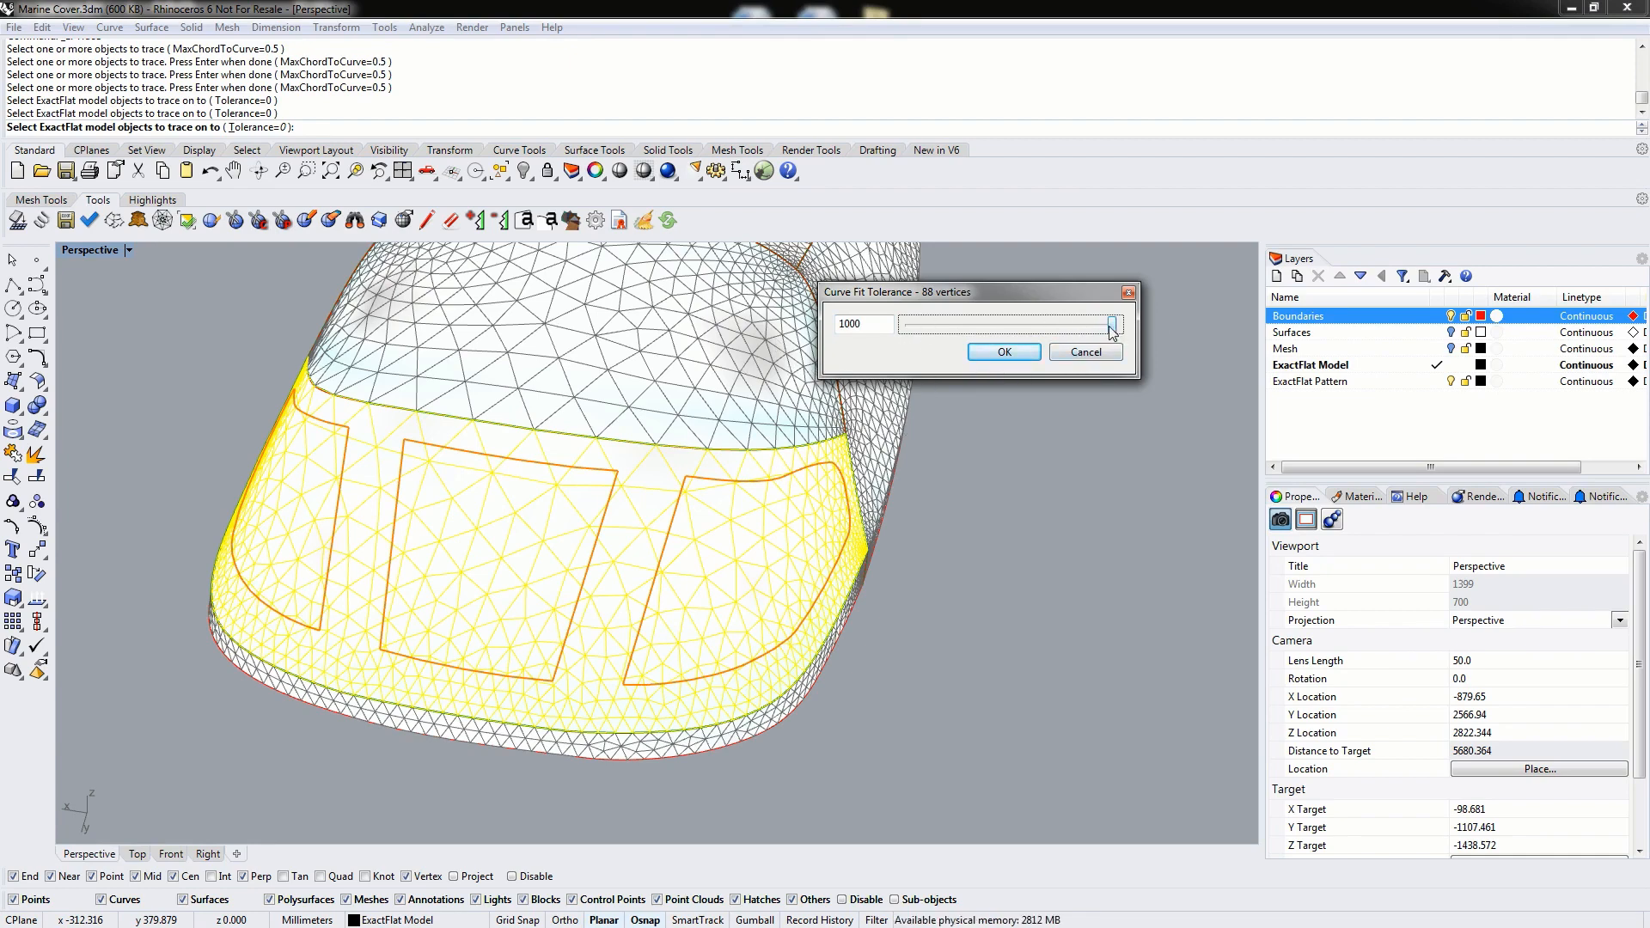
drag(1112, 328, 911, 341)
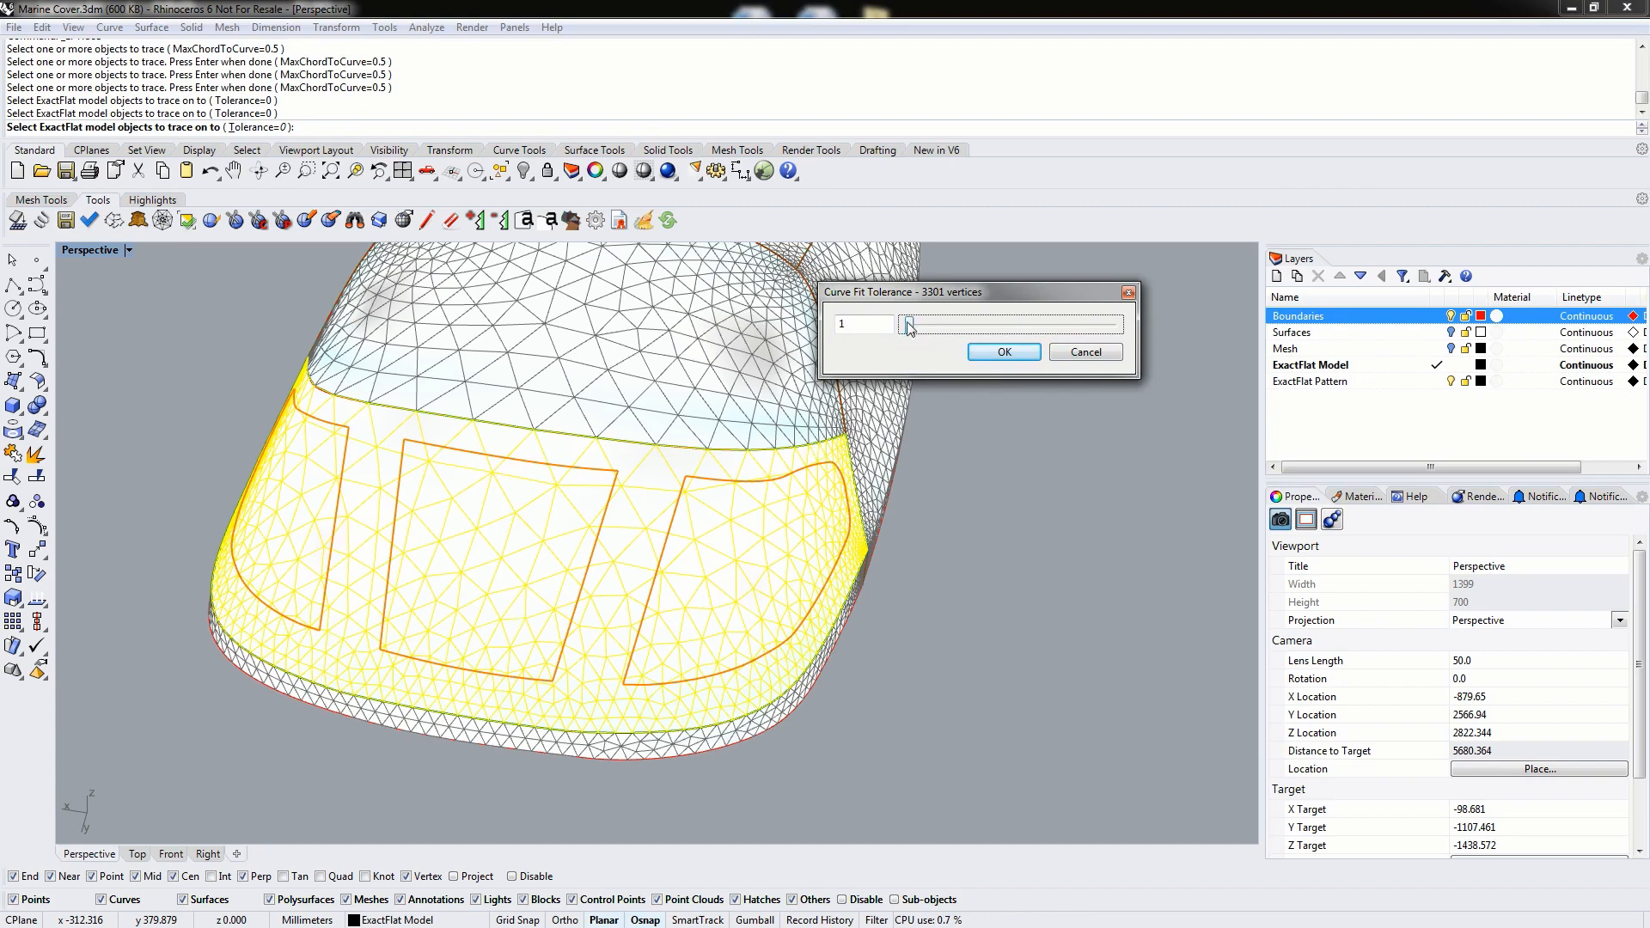
mouse_move(909, 324)
mouse_down()
mouse_move(943, 331)
mouse_move(925, 330)
mouse_up()
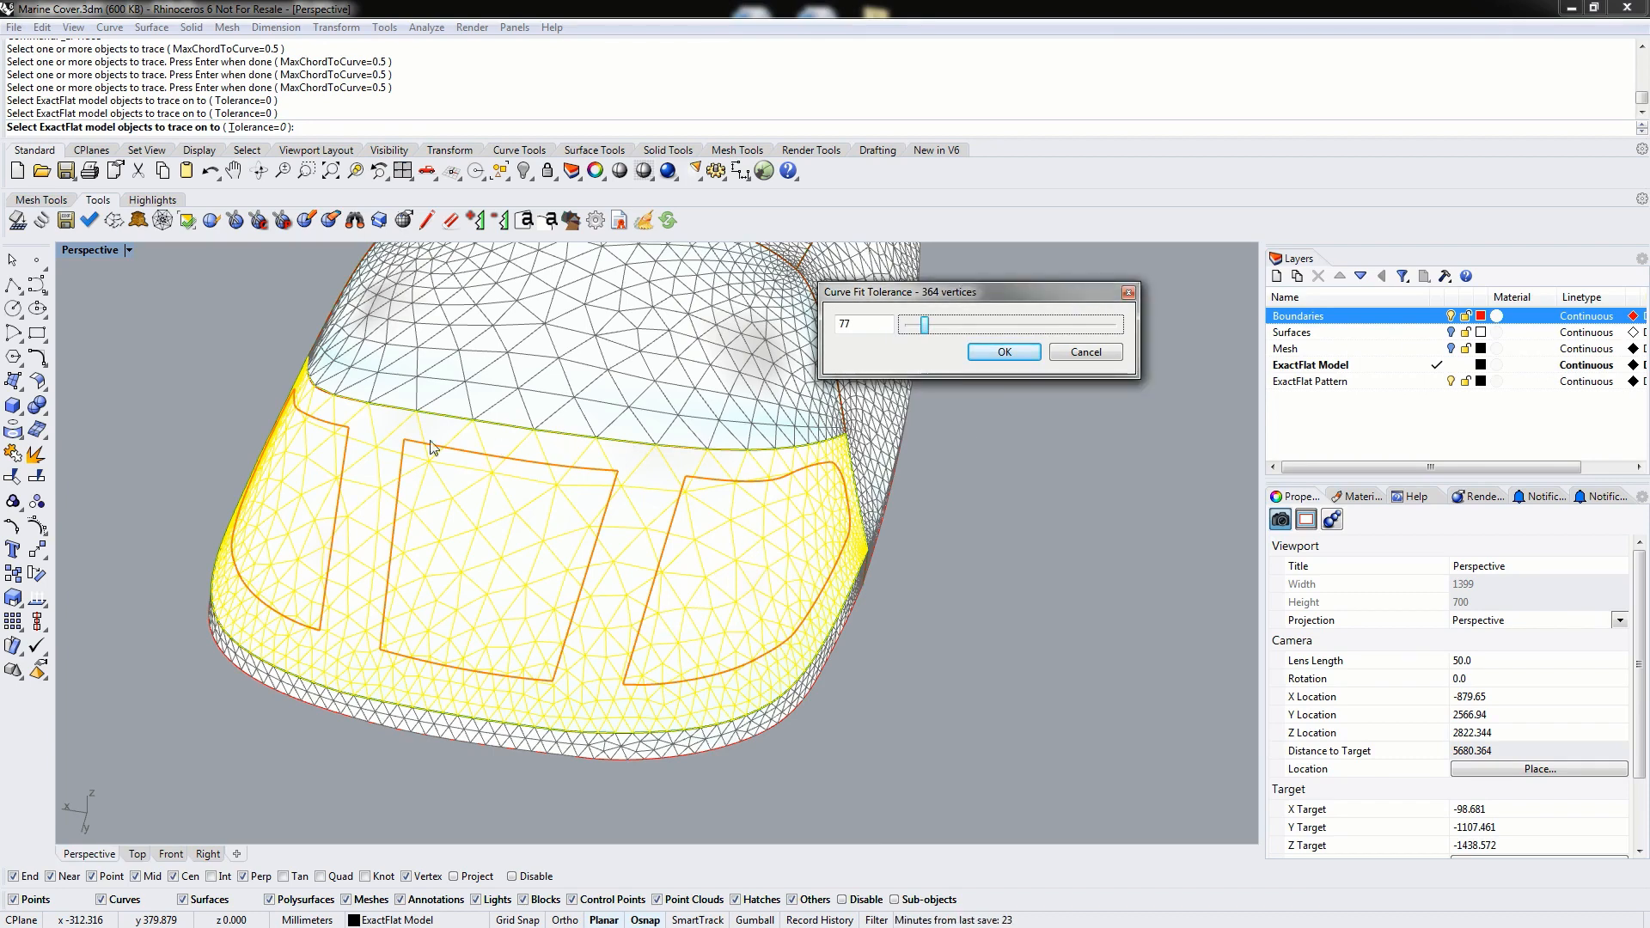
click(1004, 353)
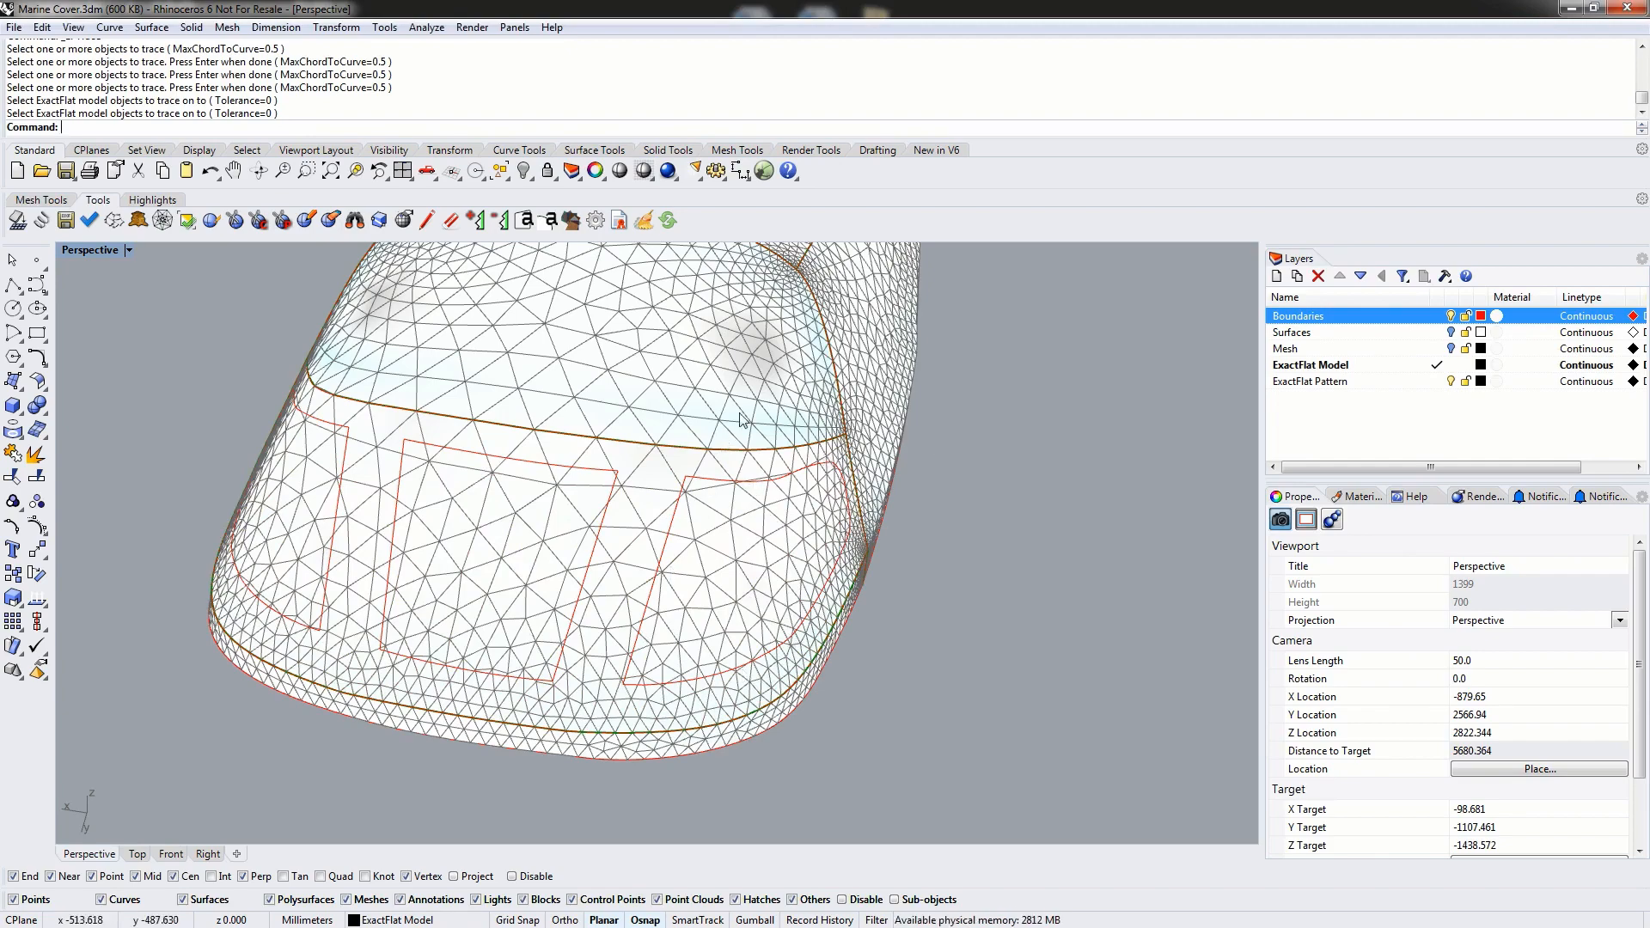
- Turn off the ExactFlat mesh edge highlight so the traced window outlines on the flattened end panel can be inspected
scroll(740, 421, down, 13)
scroll(1011, 574, up, 5)
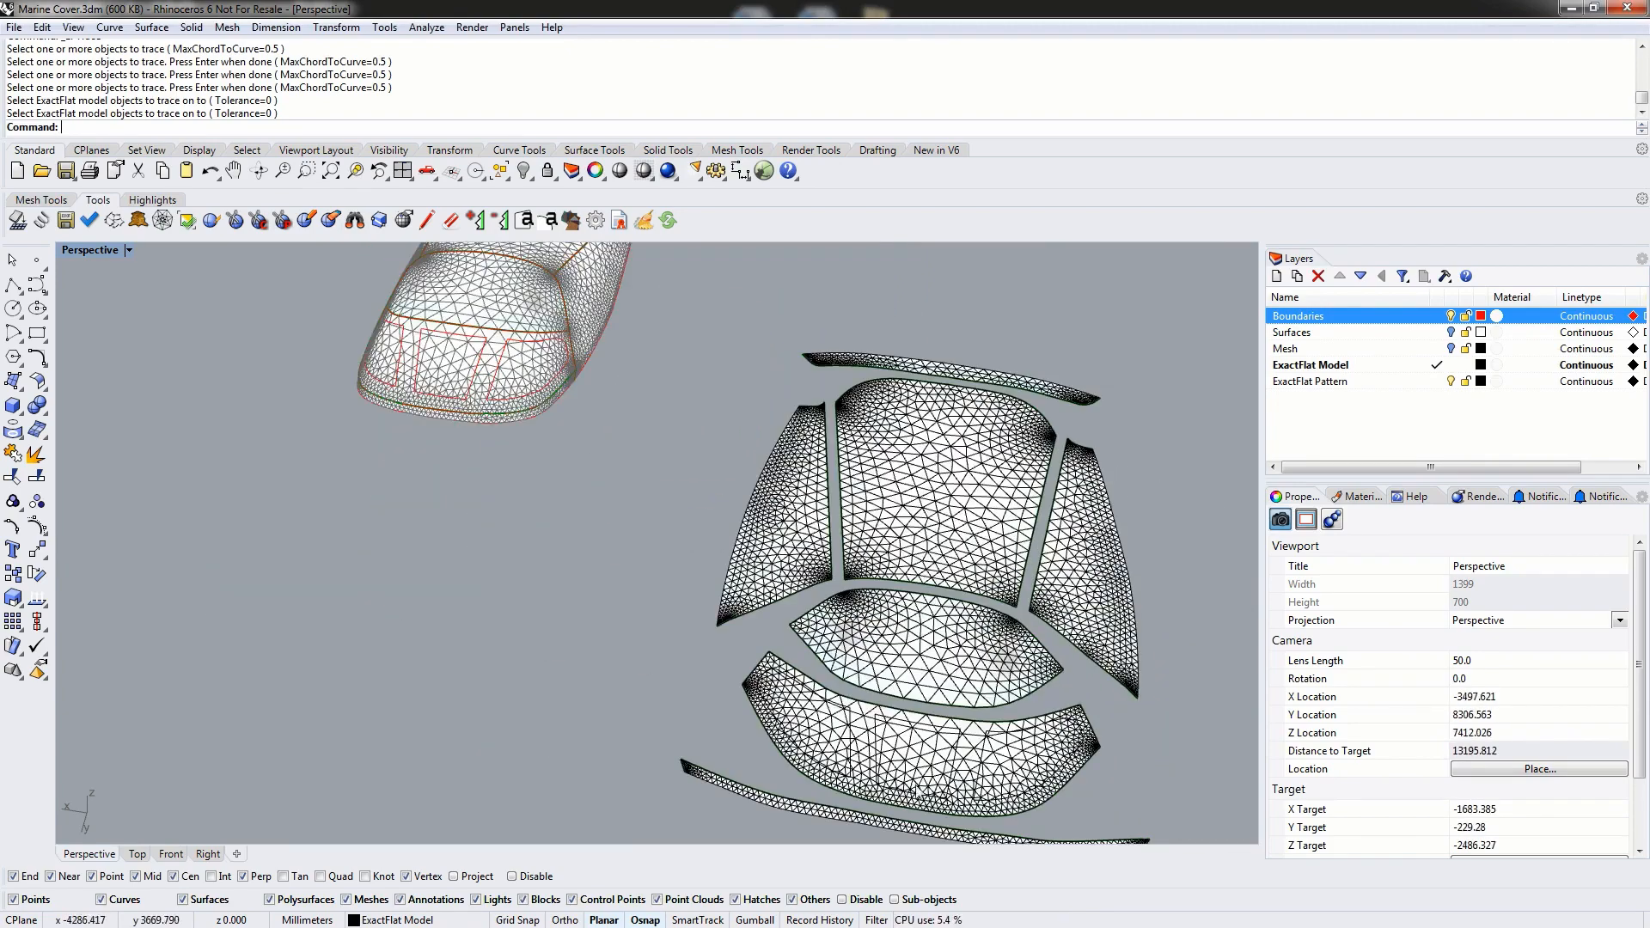
scroll(885, 749, up, 4)
scroll(894, 477, down, 4)
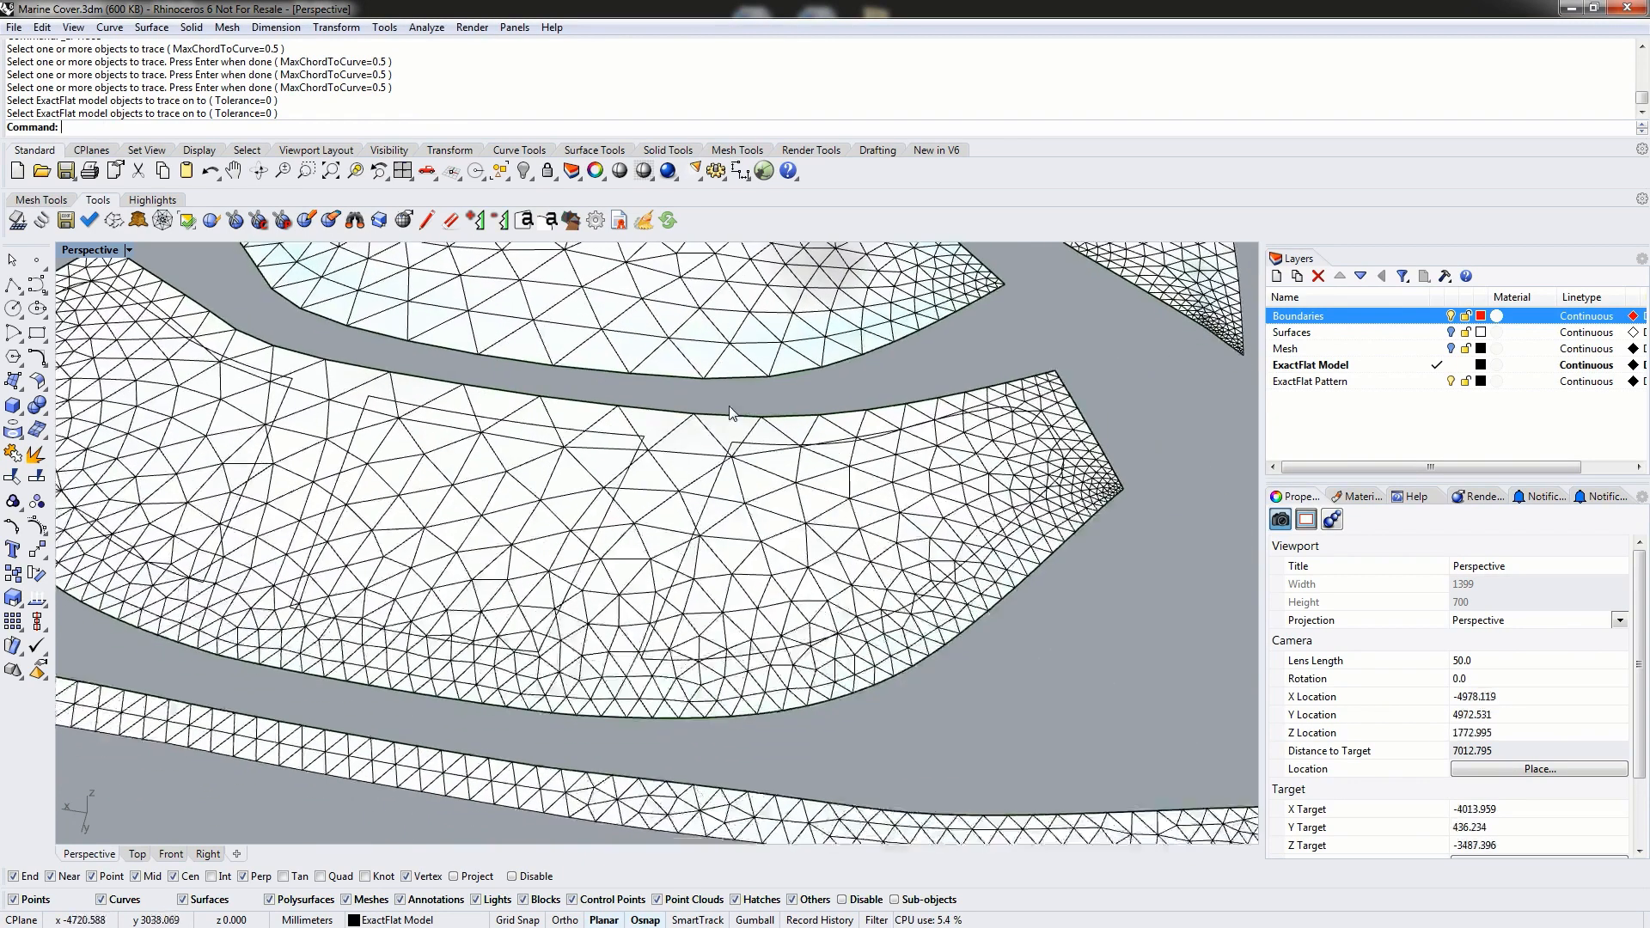
scroll(658, 461, up, 1)
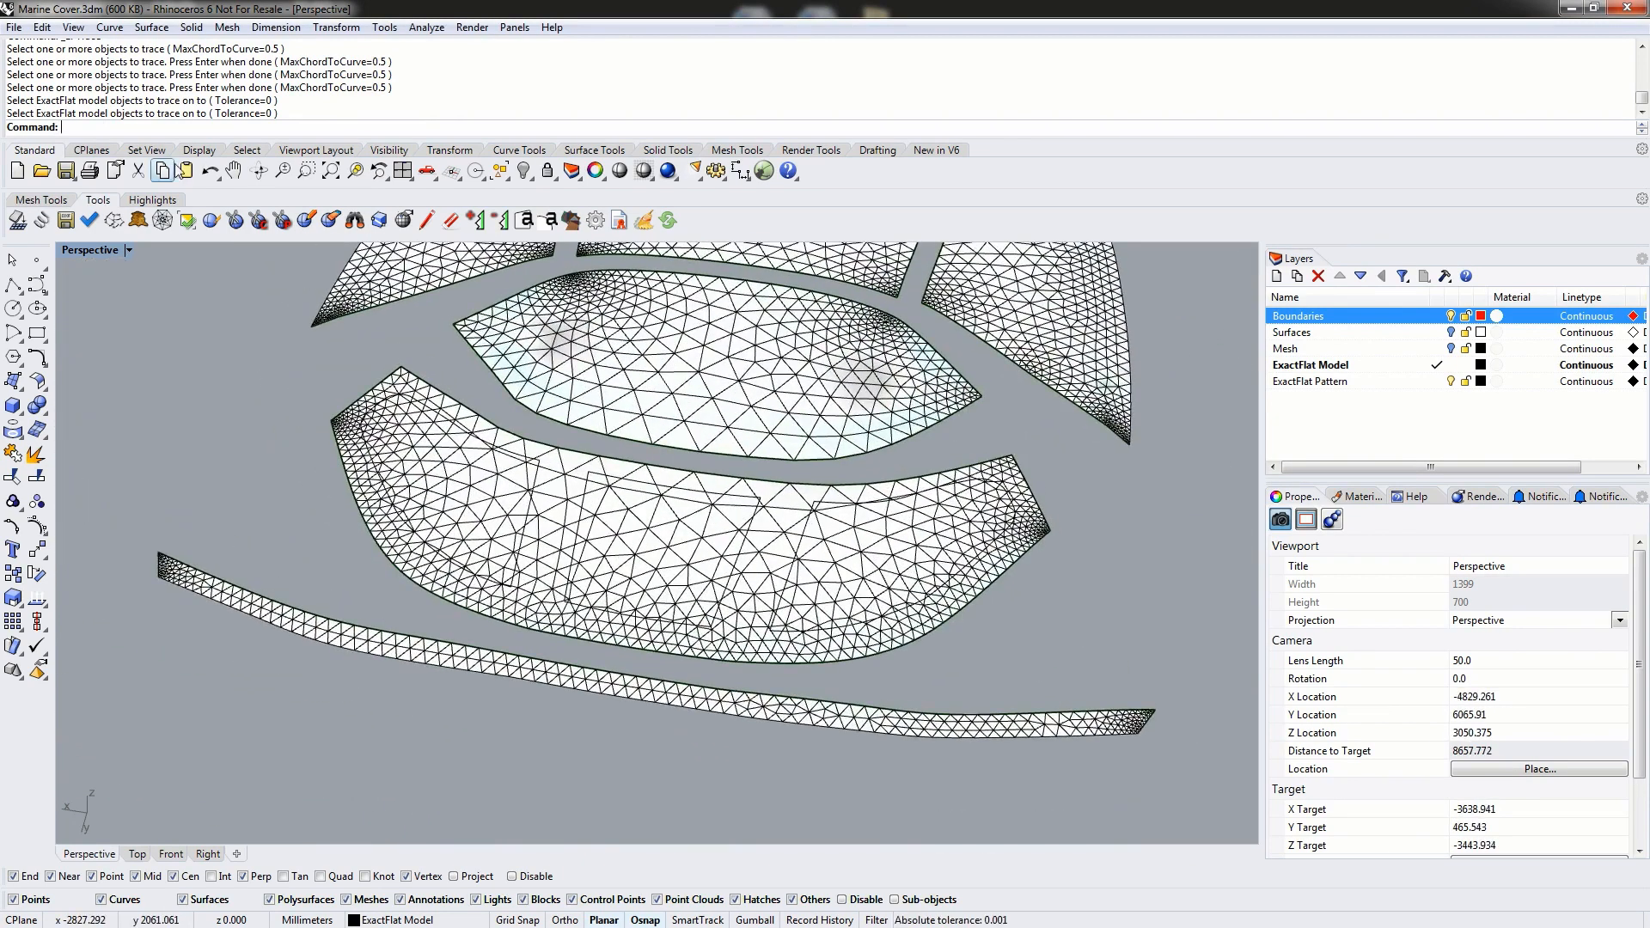
click(160, 204)
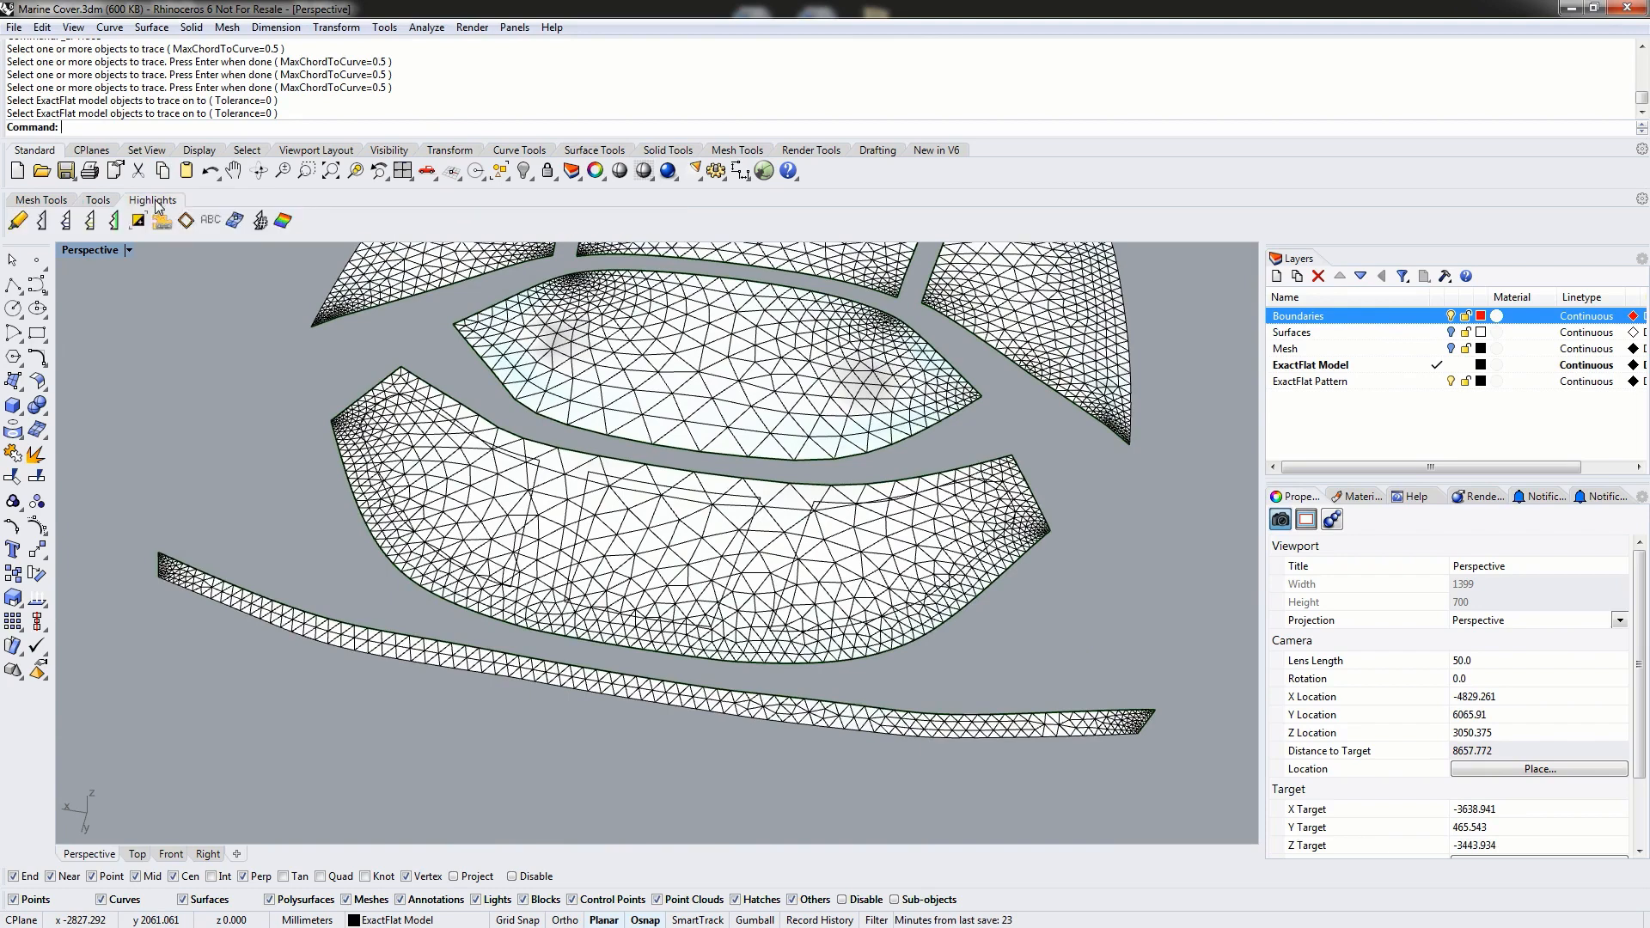
click(42, 222)
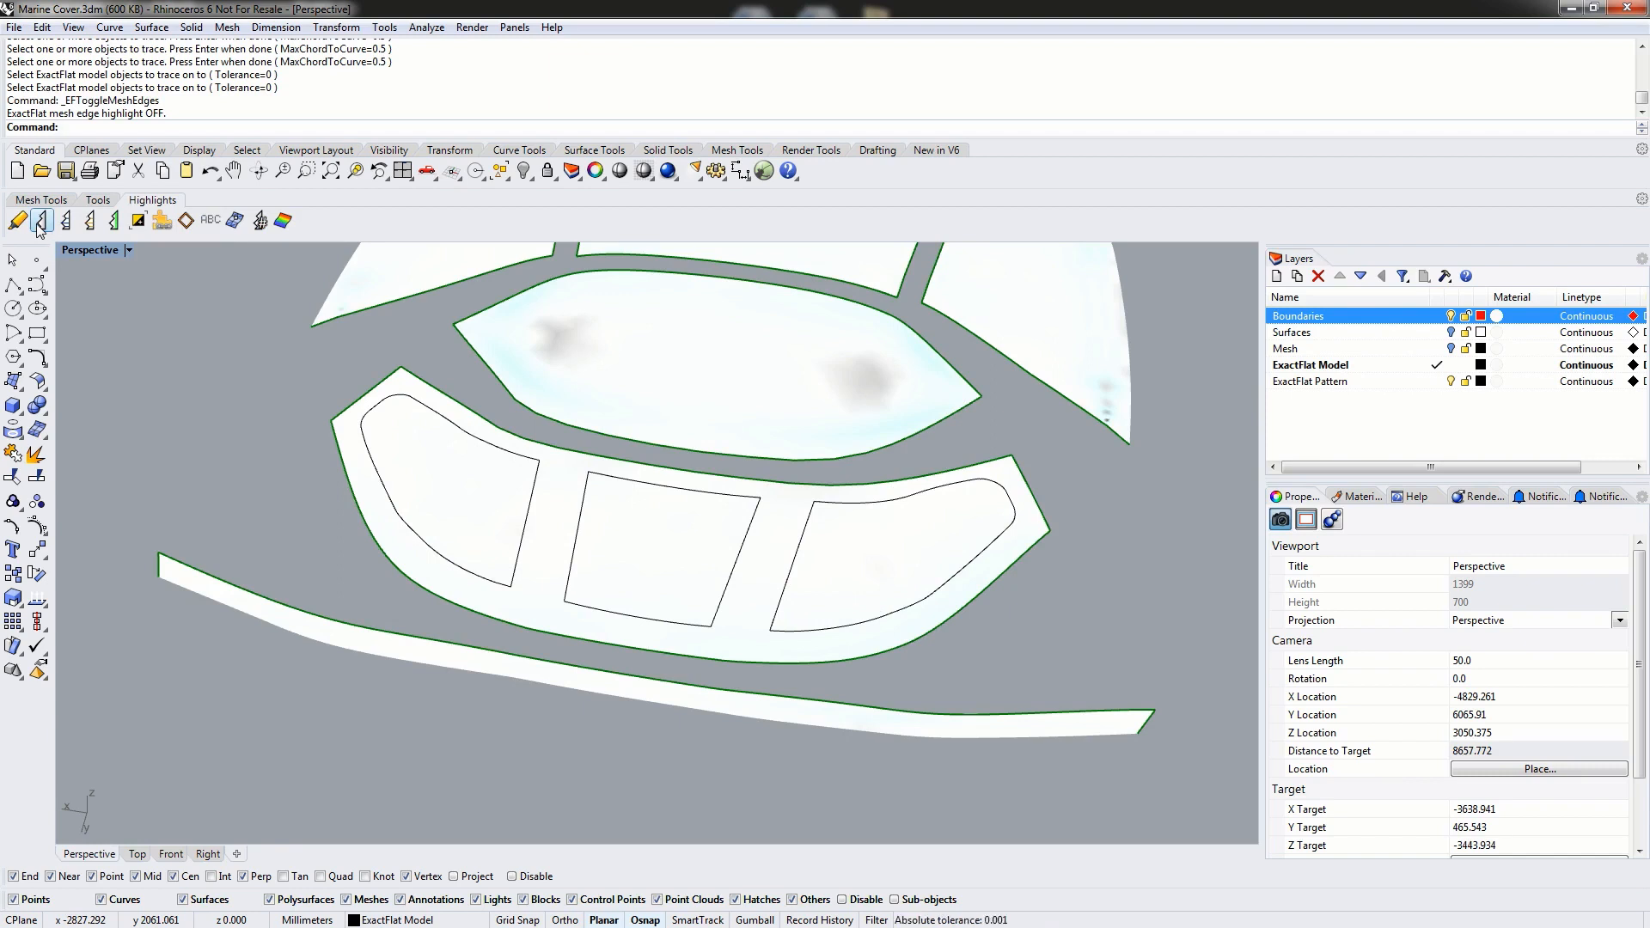
- Show the full set of flattened patterns in a maximized Top view
double_click(90, 249)
right_drag(370, 378, 347, 408)
scroll(329, 372, up, 5)
double_click(72, 250)
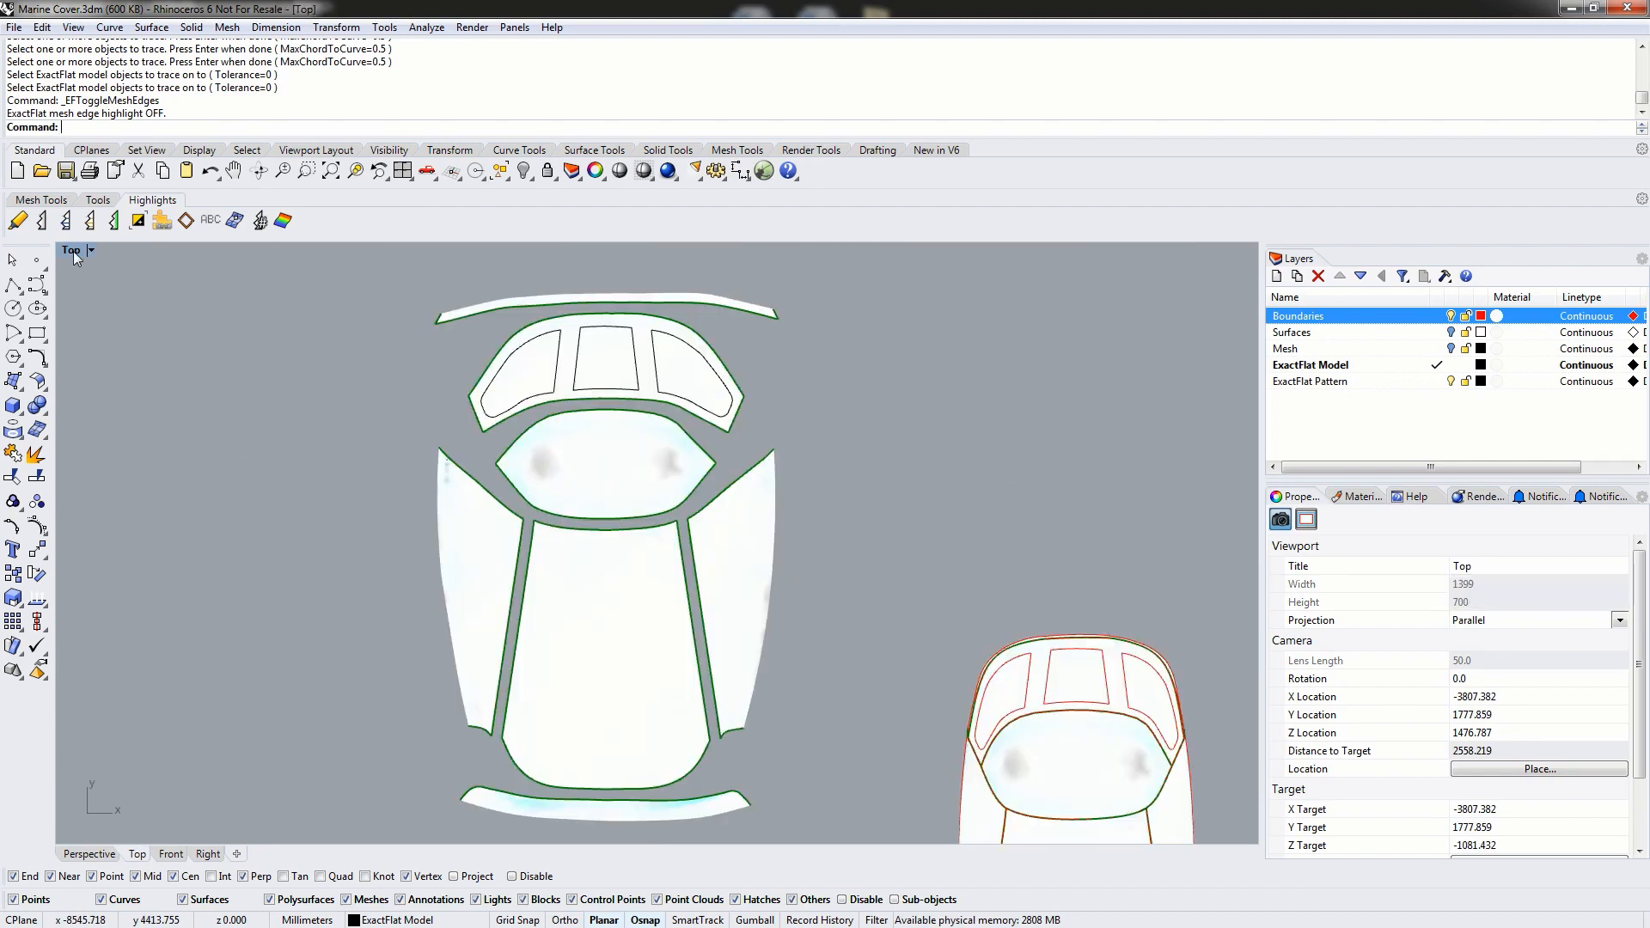
- Make ExactFlat Pattern the current layer and turn off the ExactFlat Model and Boundaries layers
click(1439, 383)
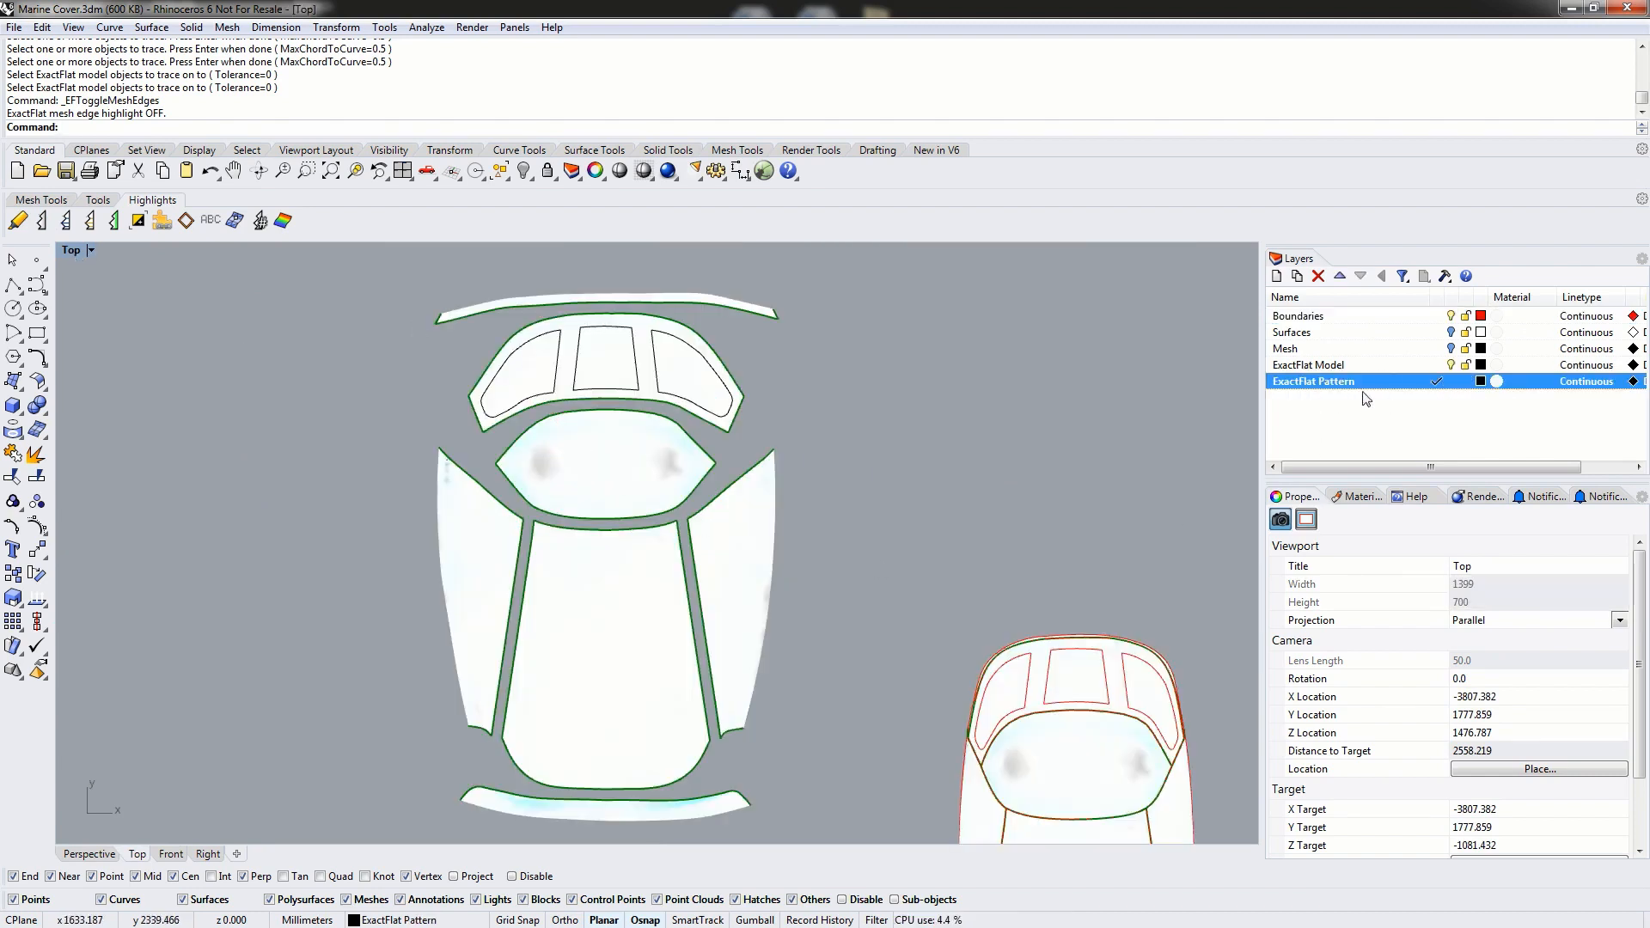
click(1451, 365)
click(1449, 314)
click(1449, 315)
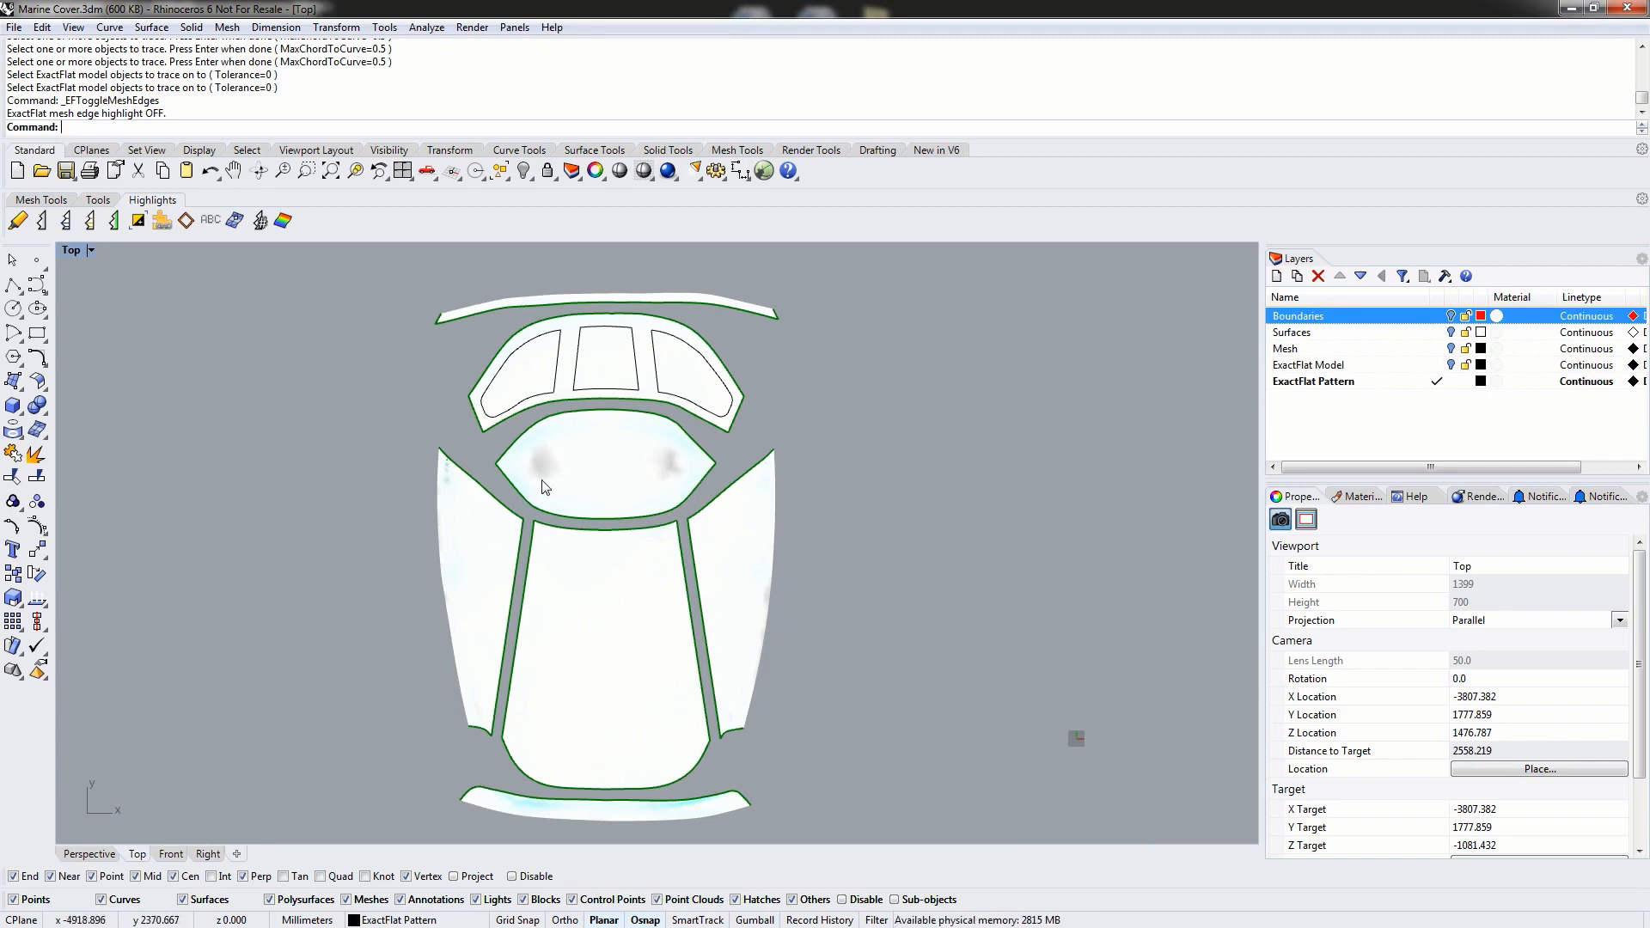
- Start adding ExactFlat notch tags to the patterns with the default tag settings and the %n numbering text
scroll(554, 482, up, 3)
right_drag(557, 517, 568, 419)
scroll(549, 443, up, 2)
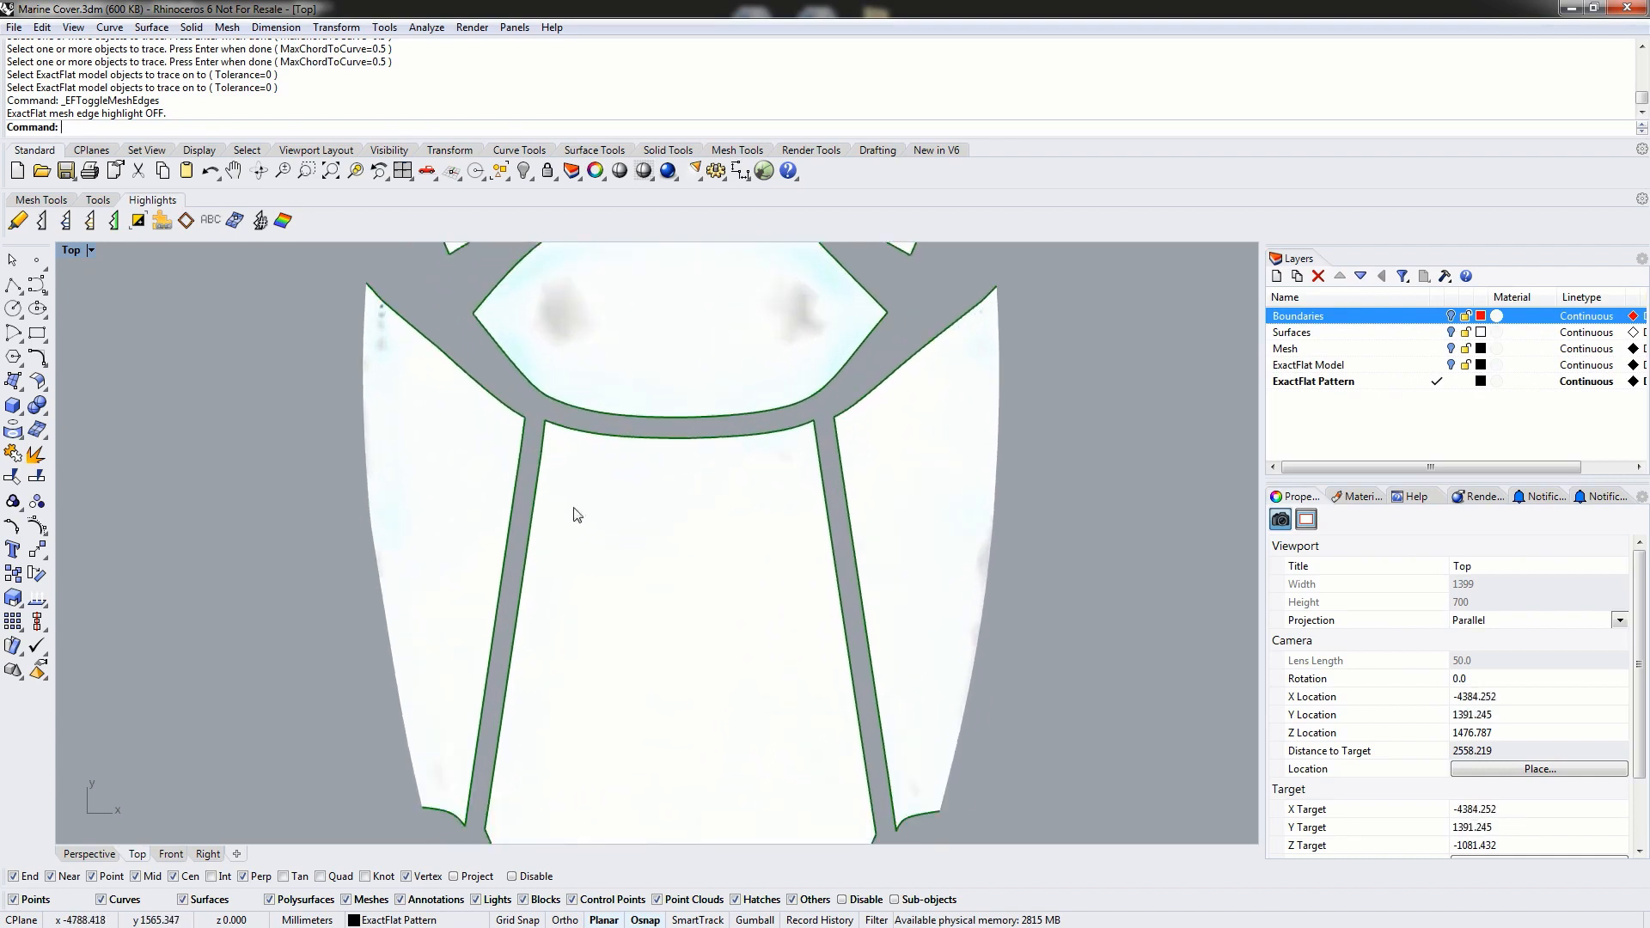
right_drag(574, 507, 569, 469)
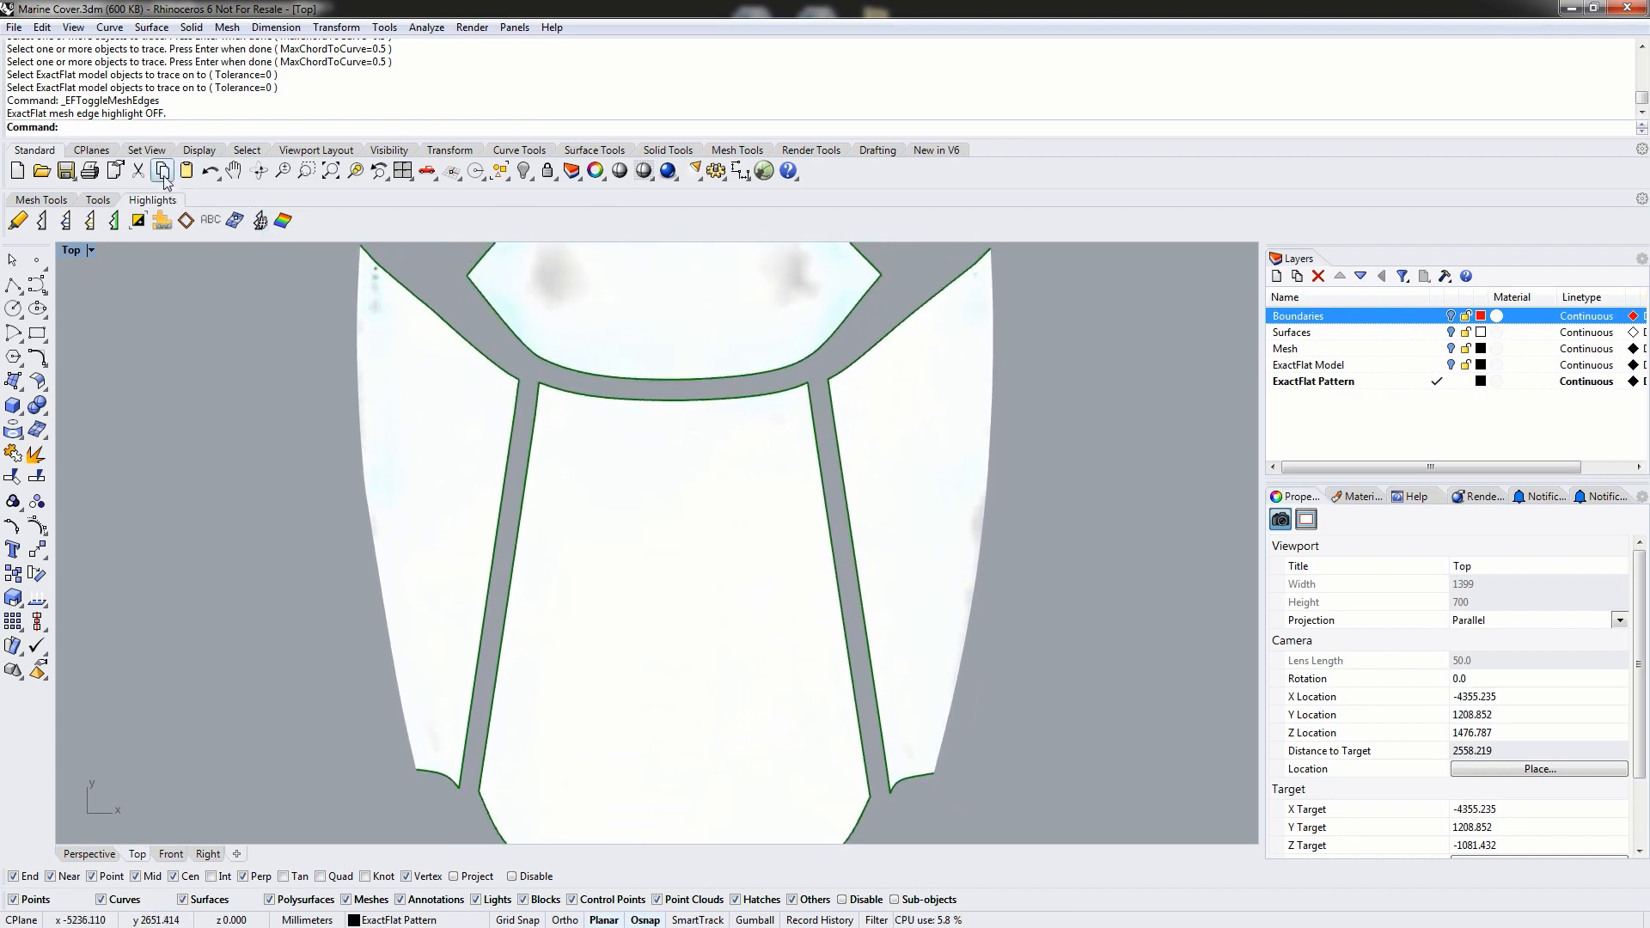
click(98, 200)
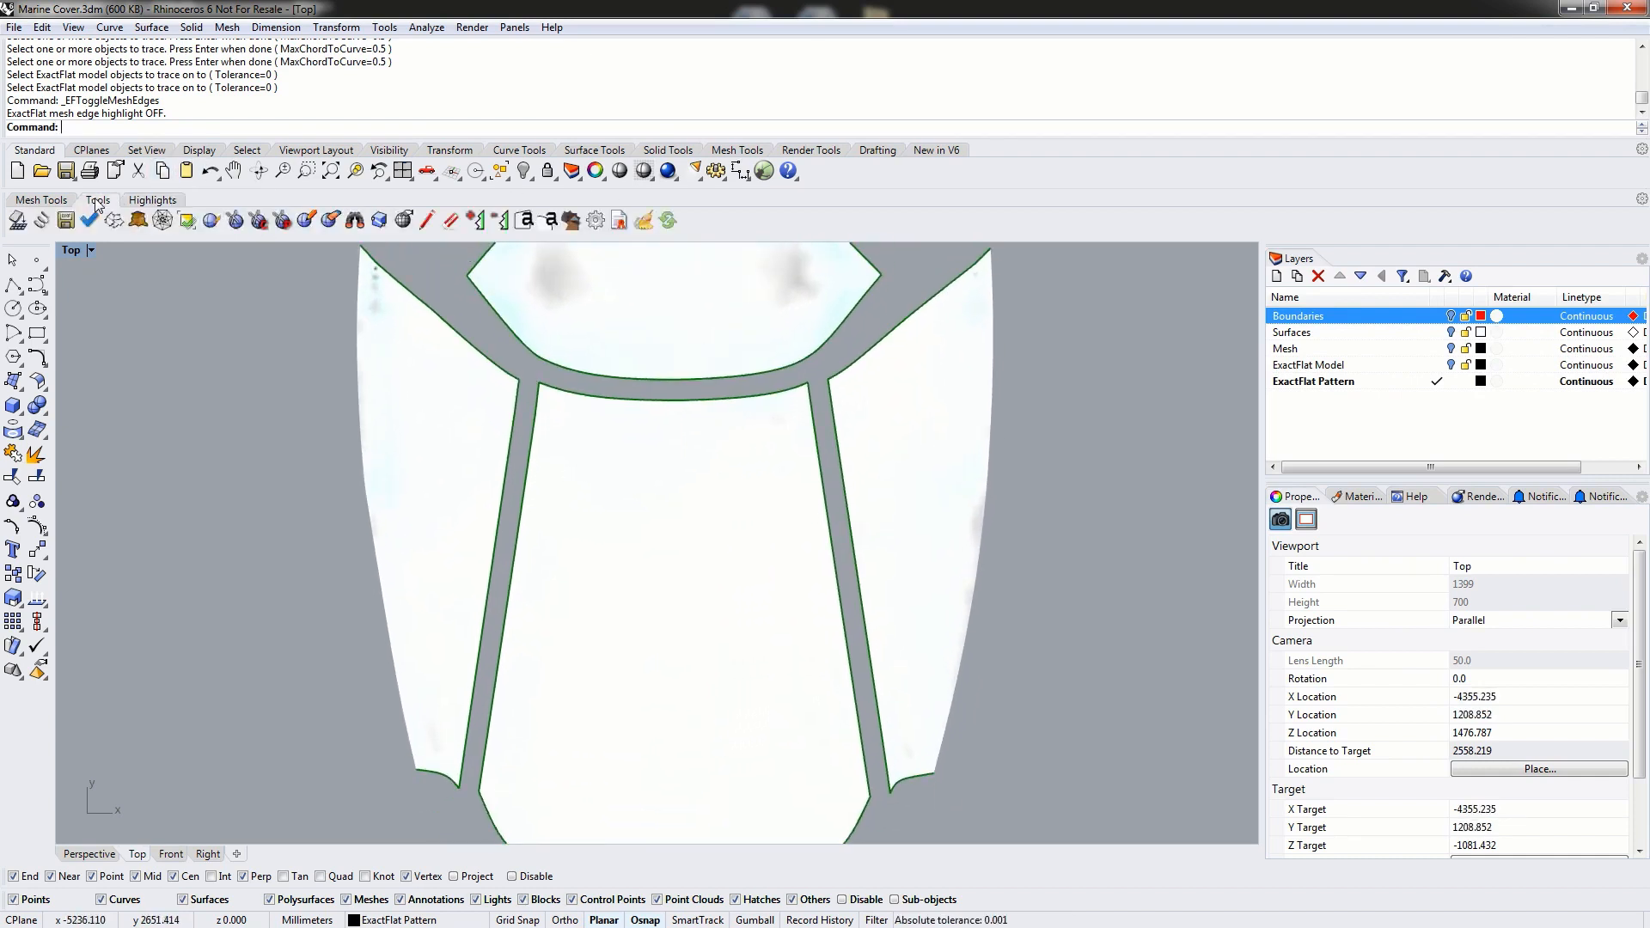
click(524, 221)
drag(741, 330, 1271, 86)
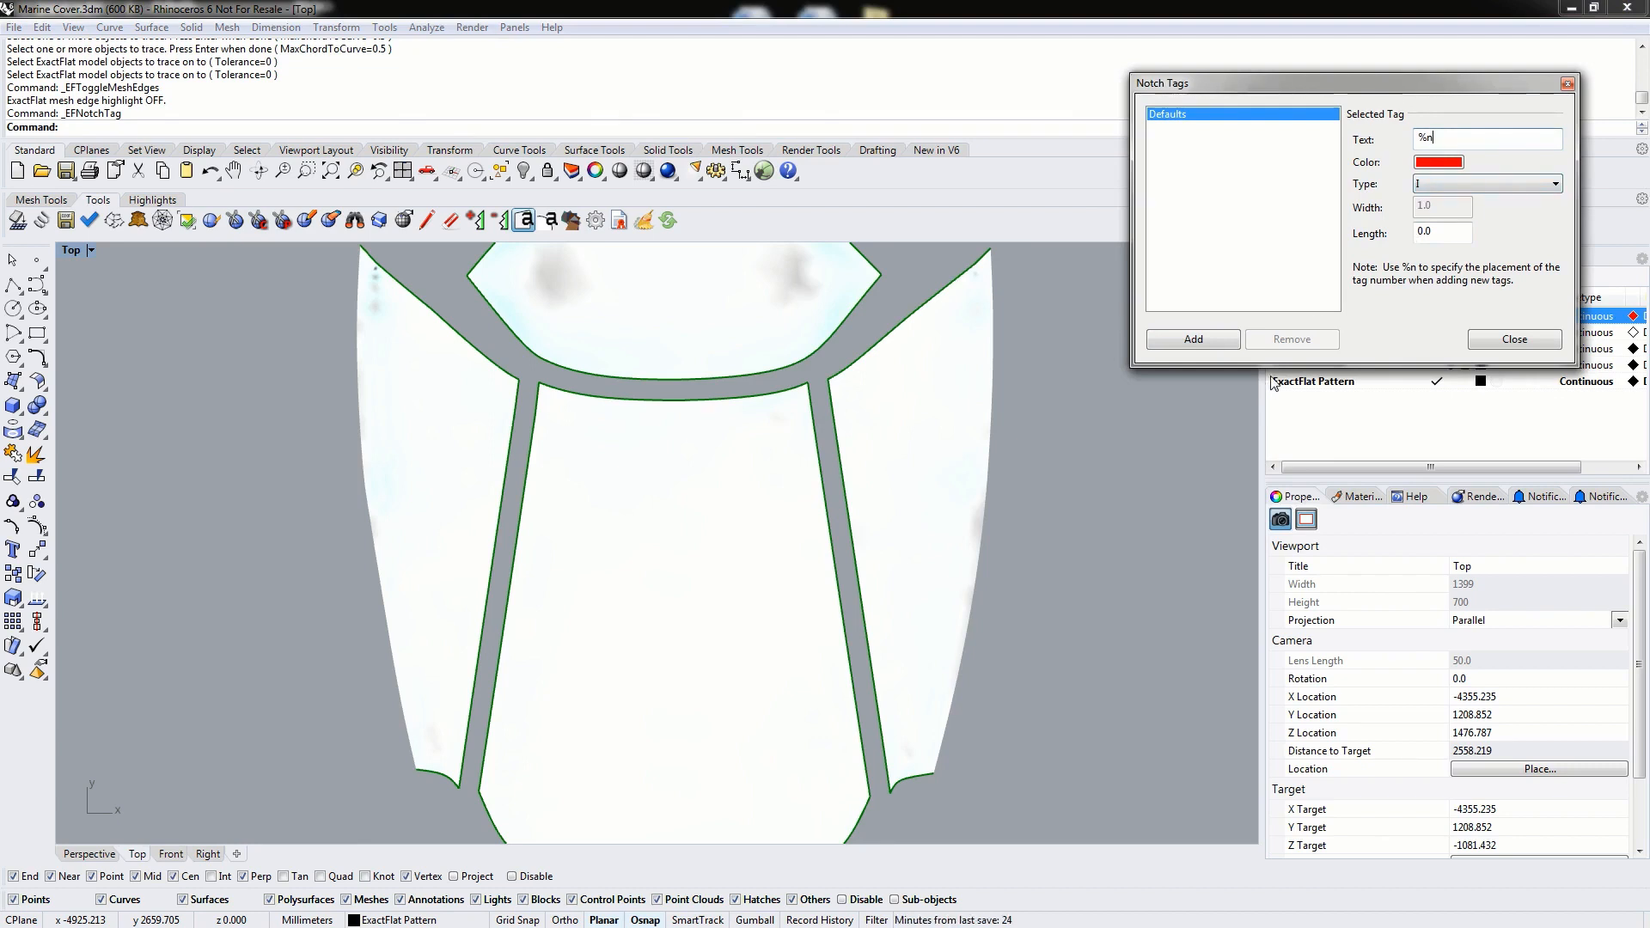
click(1193, 340)
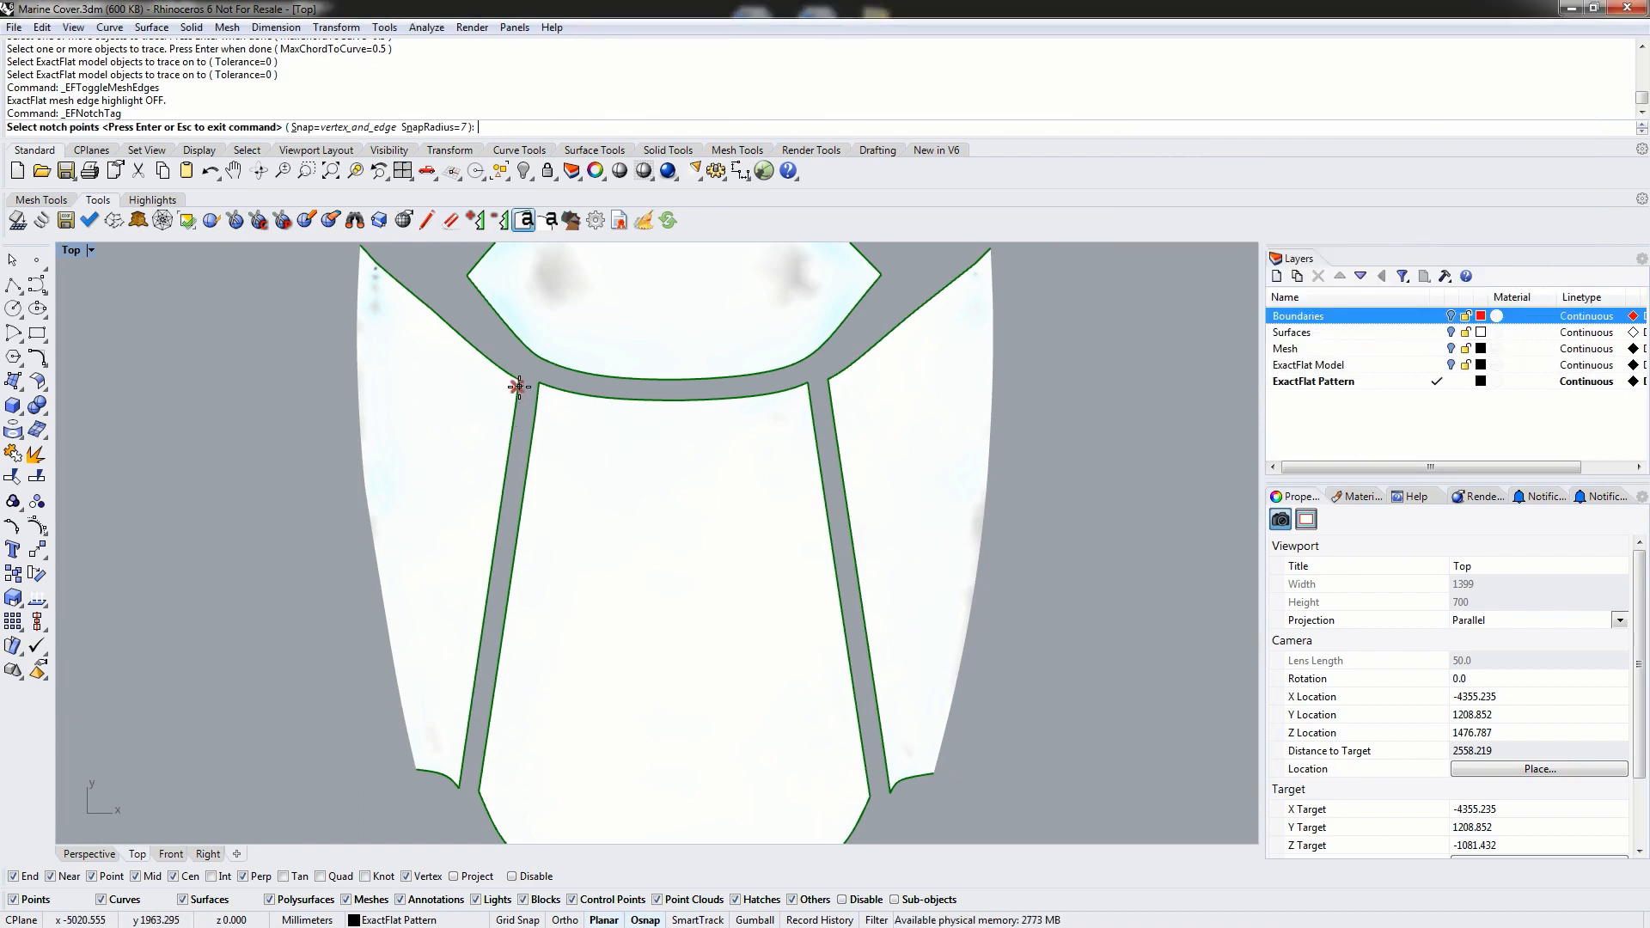
- Place six spaced notch tags along the seam between the left side panel and the large central panel
click(518, 391)
click(518, 391)
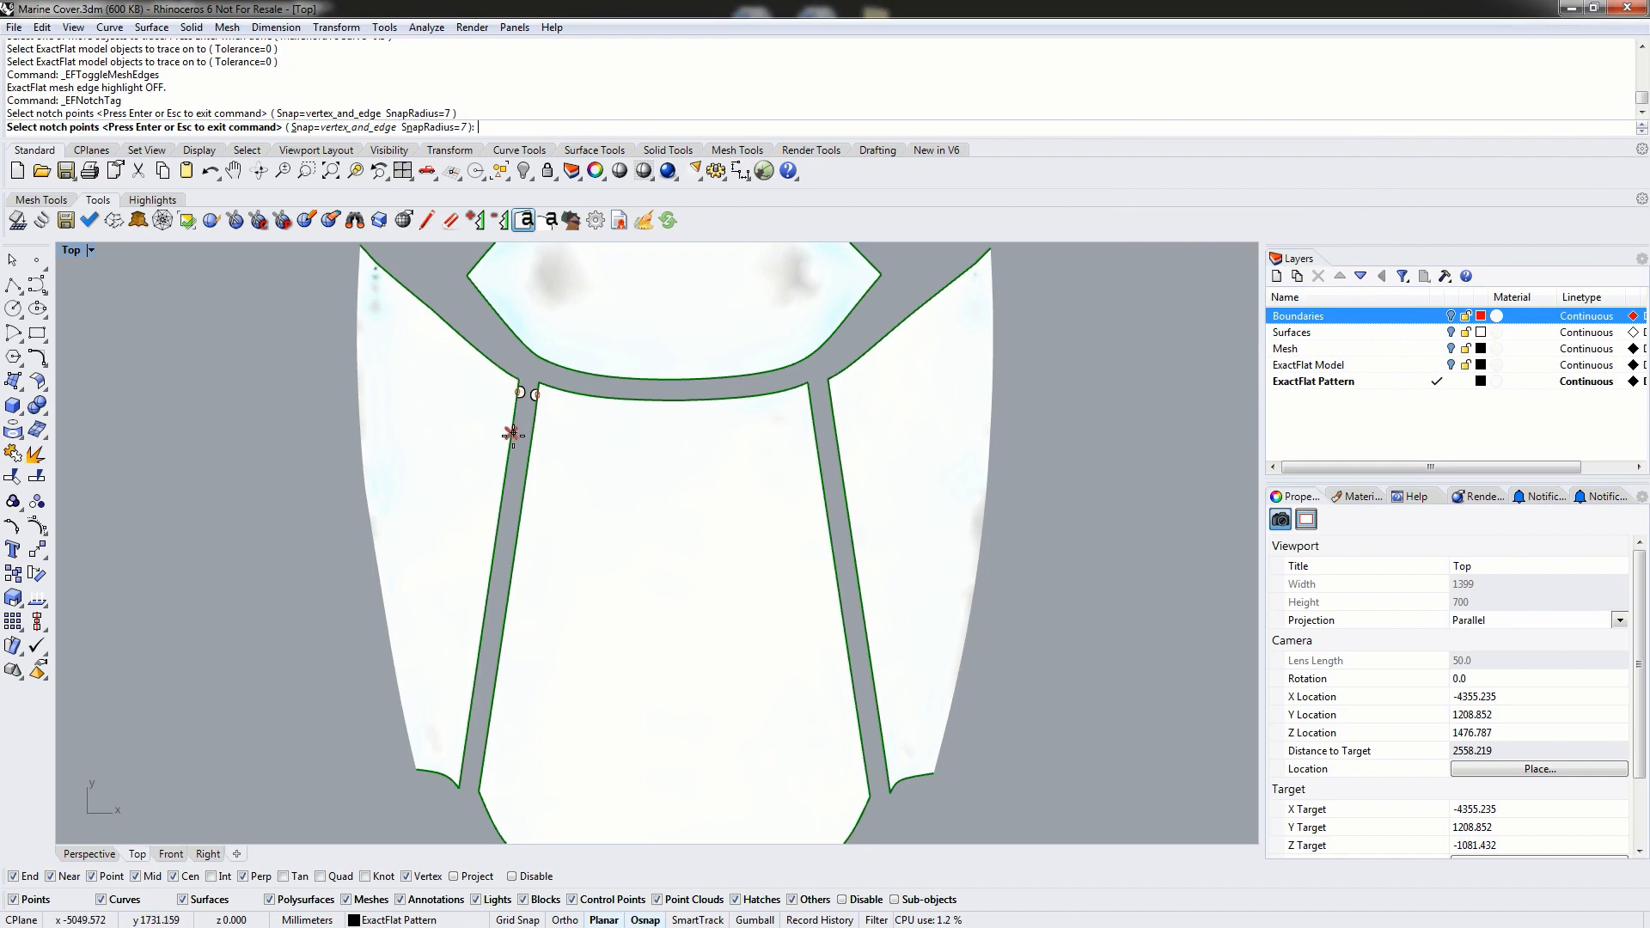
click(509, 444)
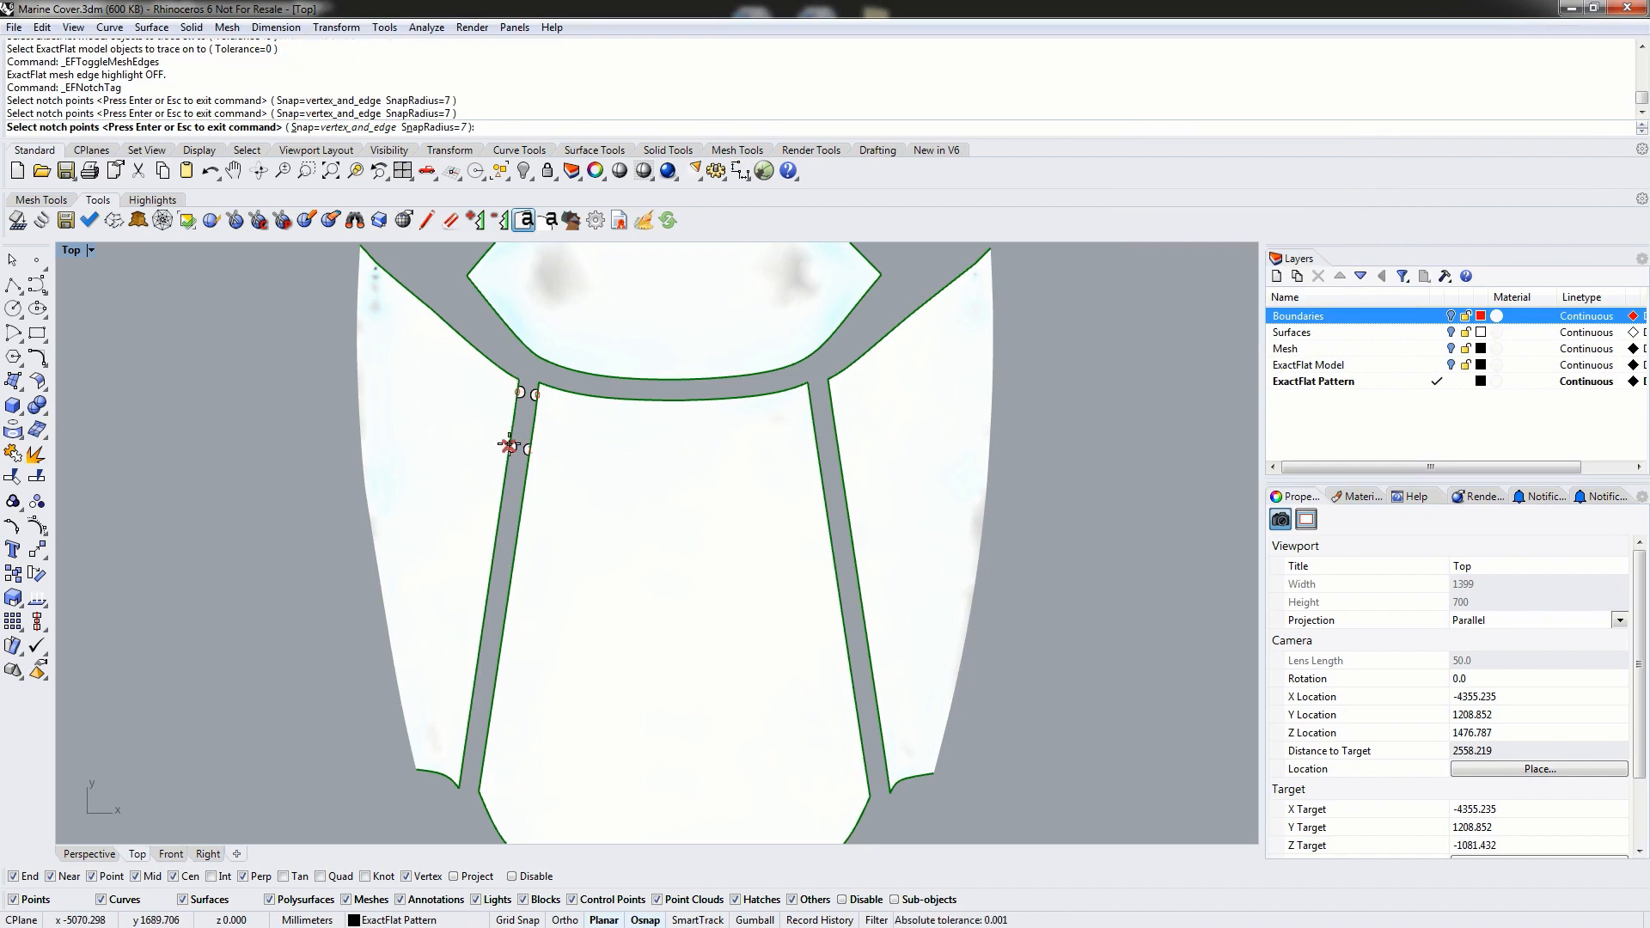
click(497, 529)
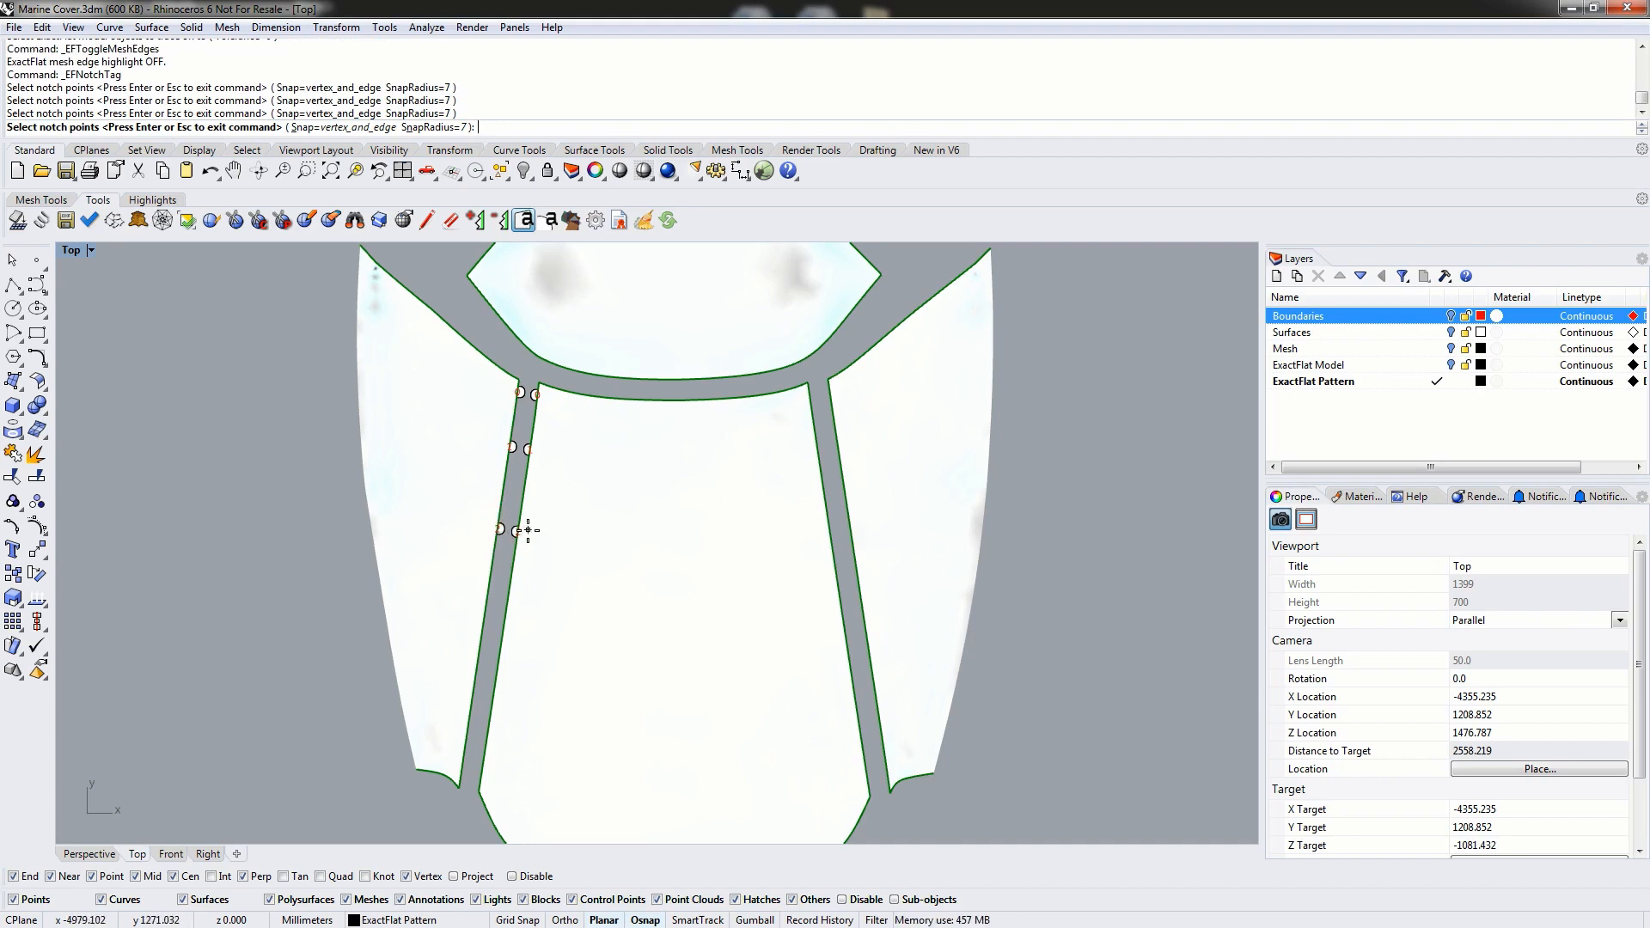
click(486, 606)
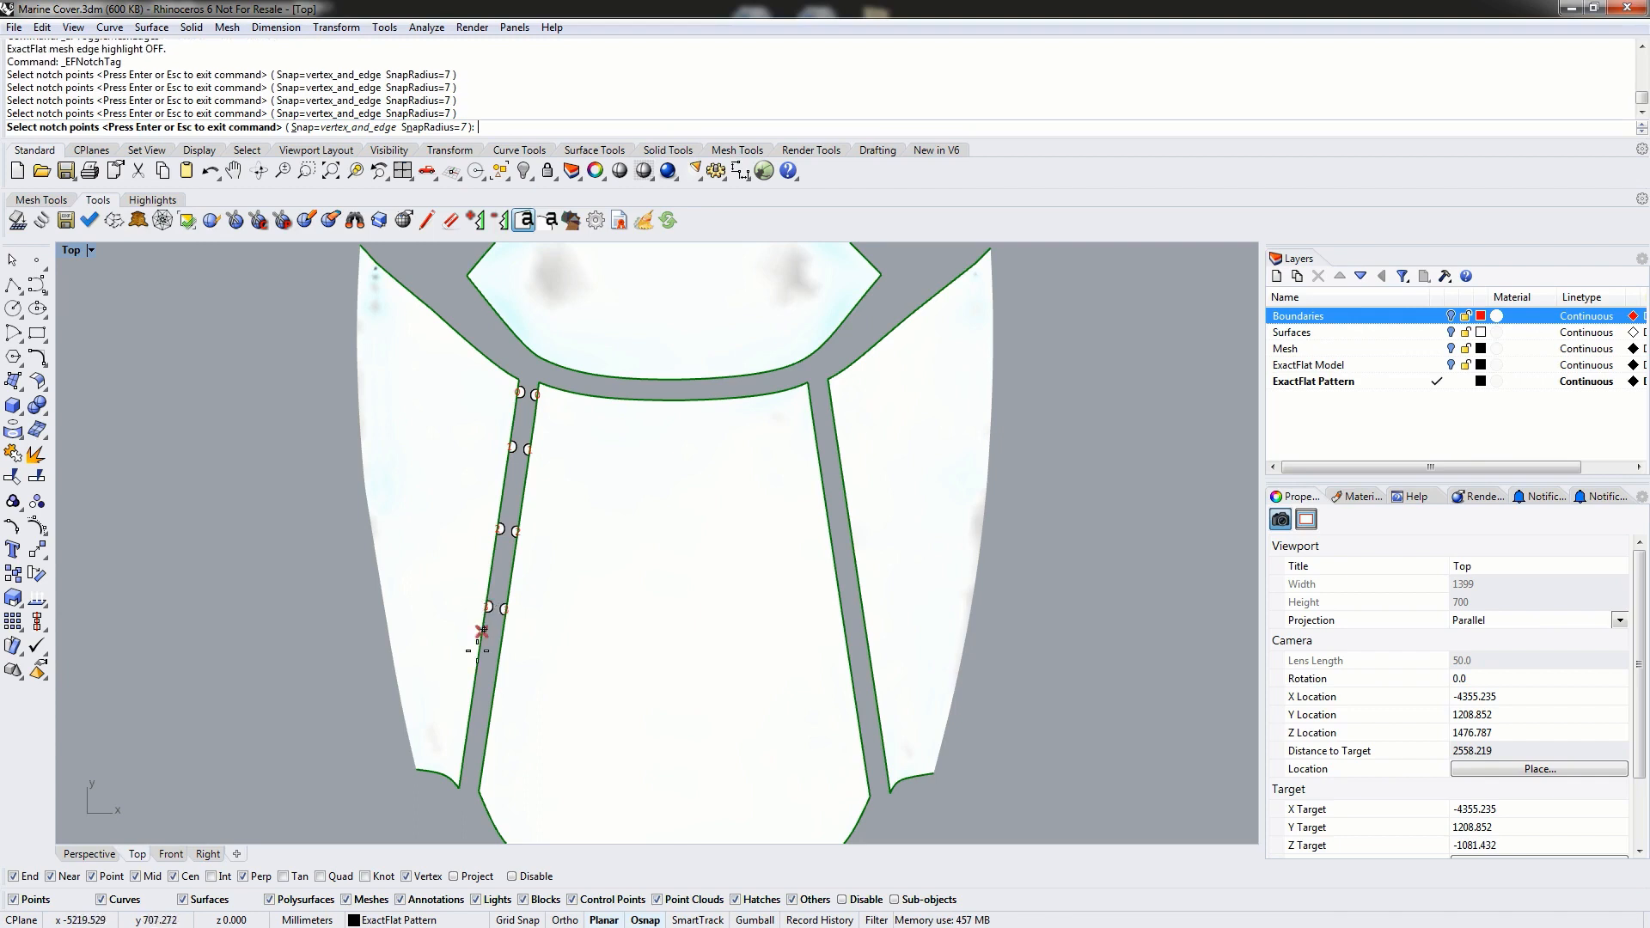
click(472, 685)
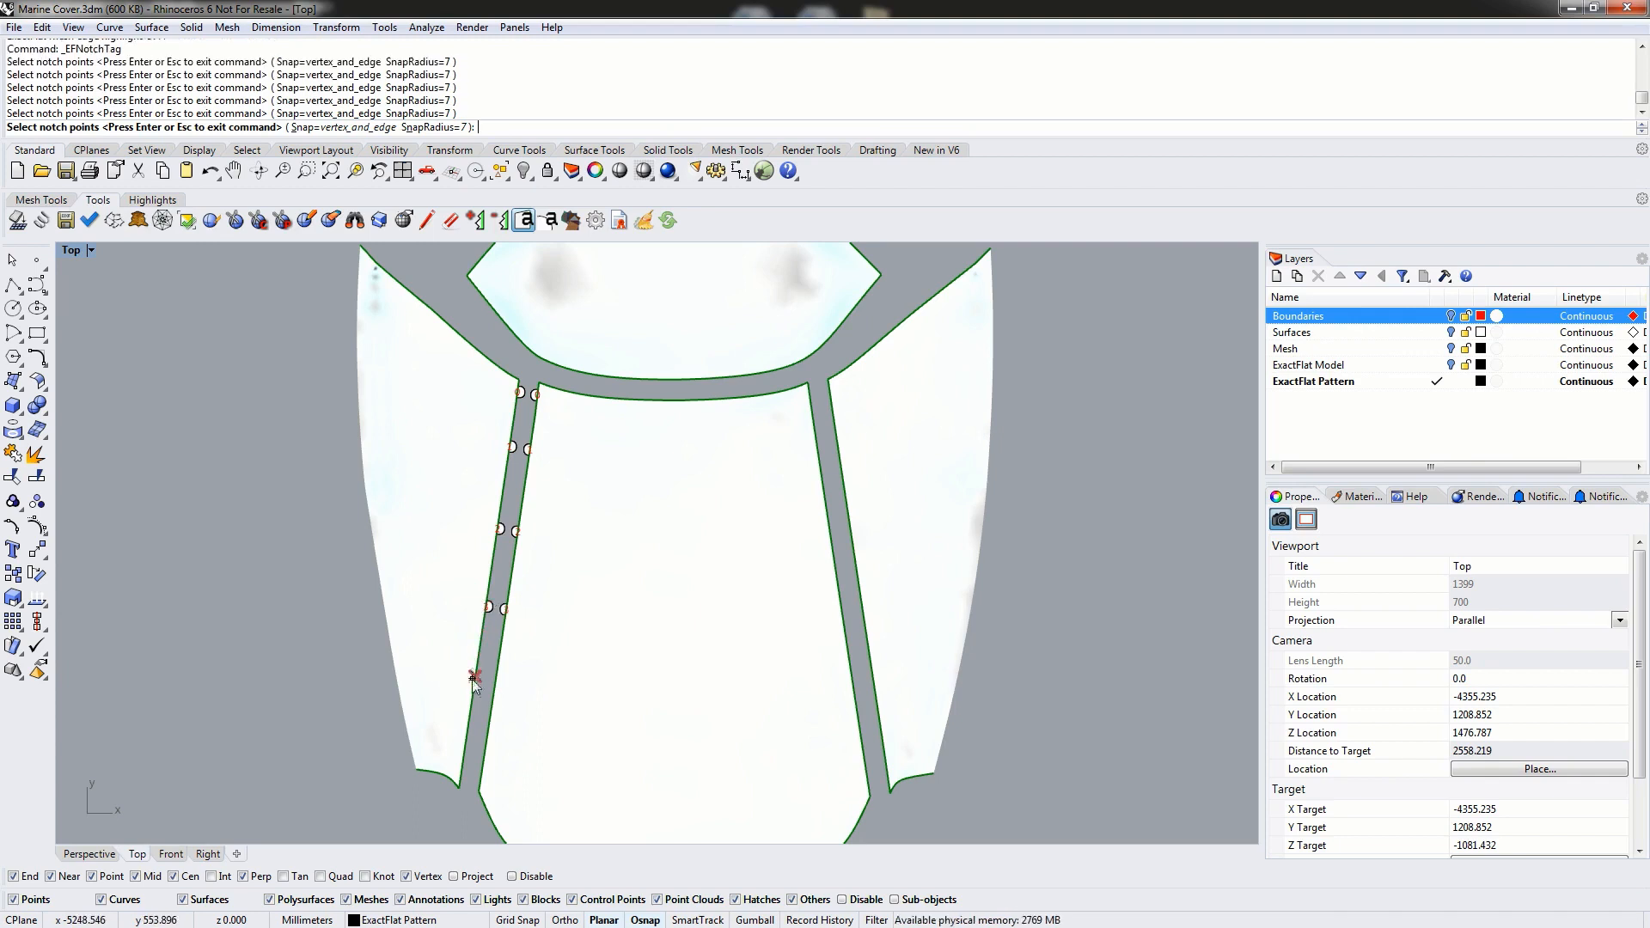
click(463, 764)
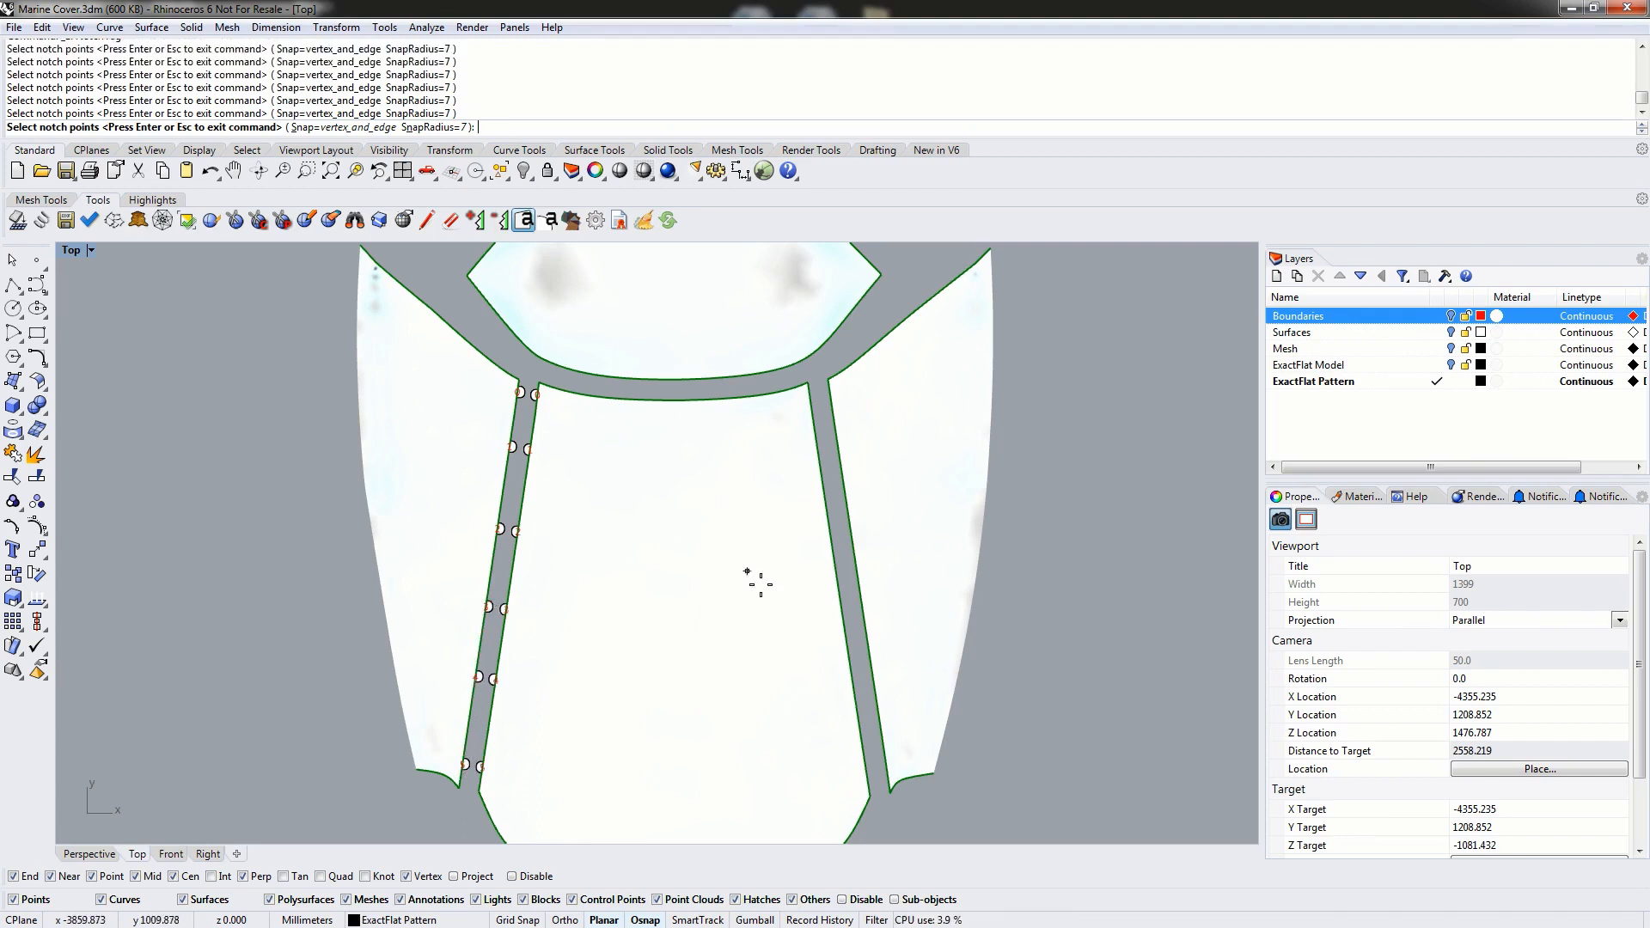
- Place six spaced notch tags along the seam between the large central panel and the right side panel, then finish tagging
right_drag(755, 578, 546, 553)
click(587, 369)
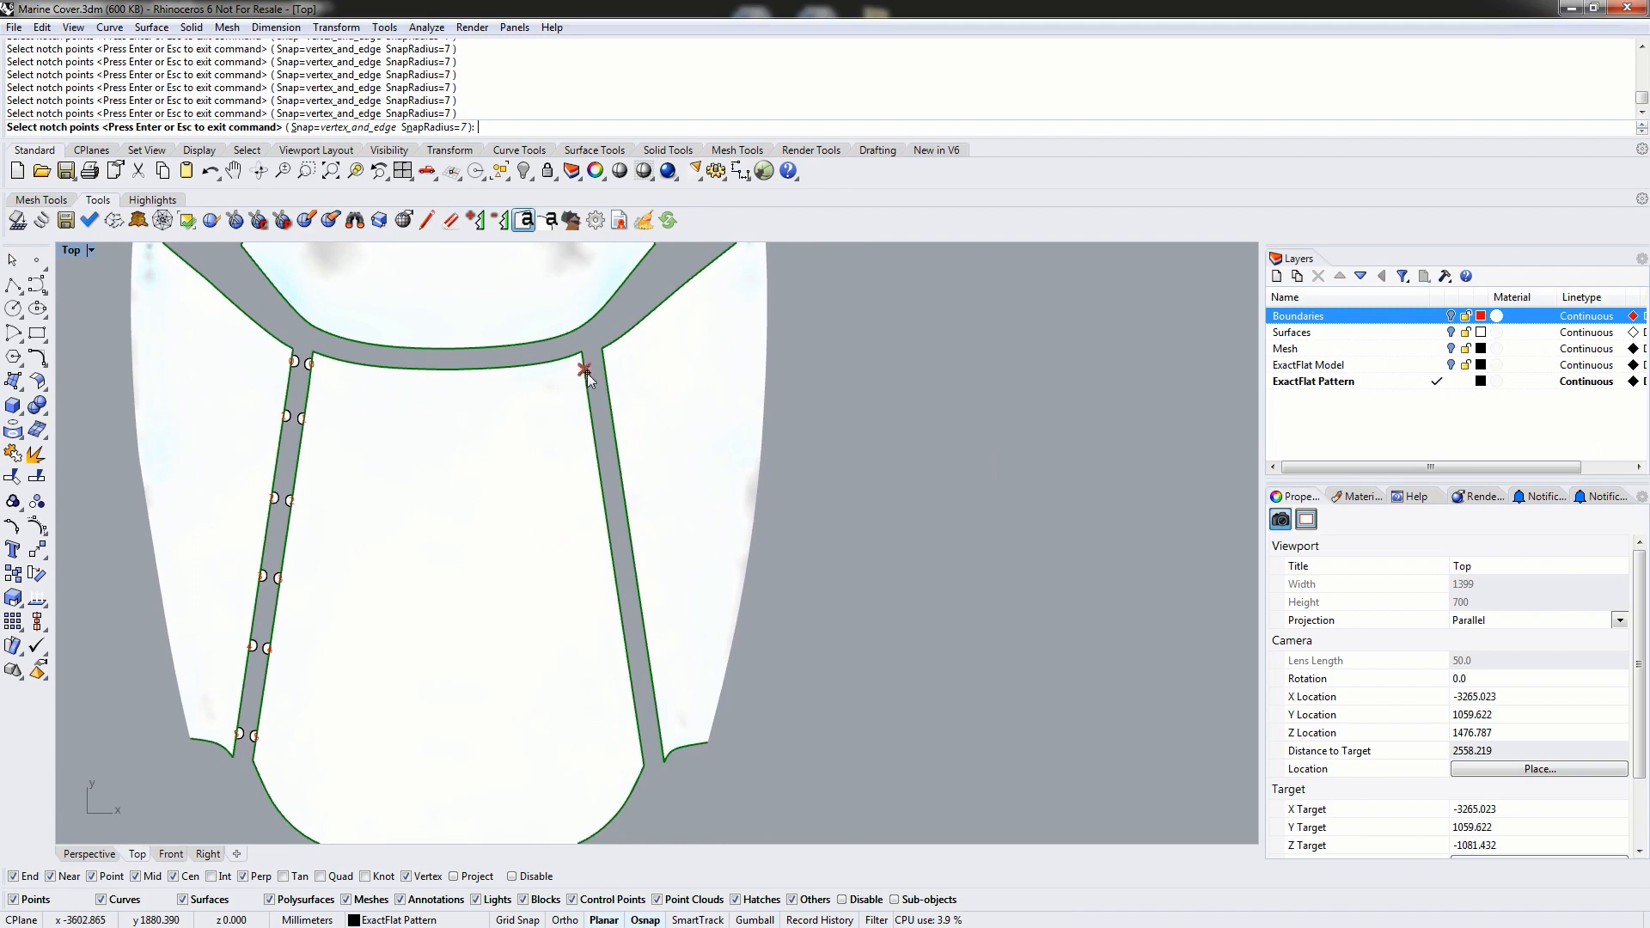
click(595, 433)
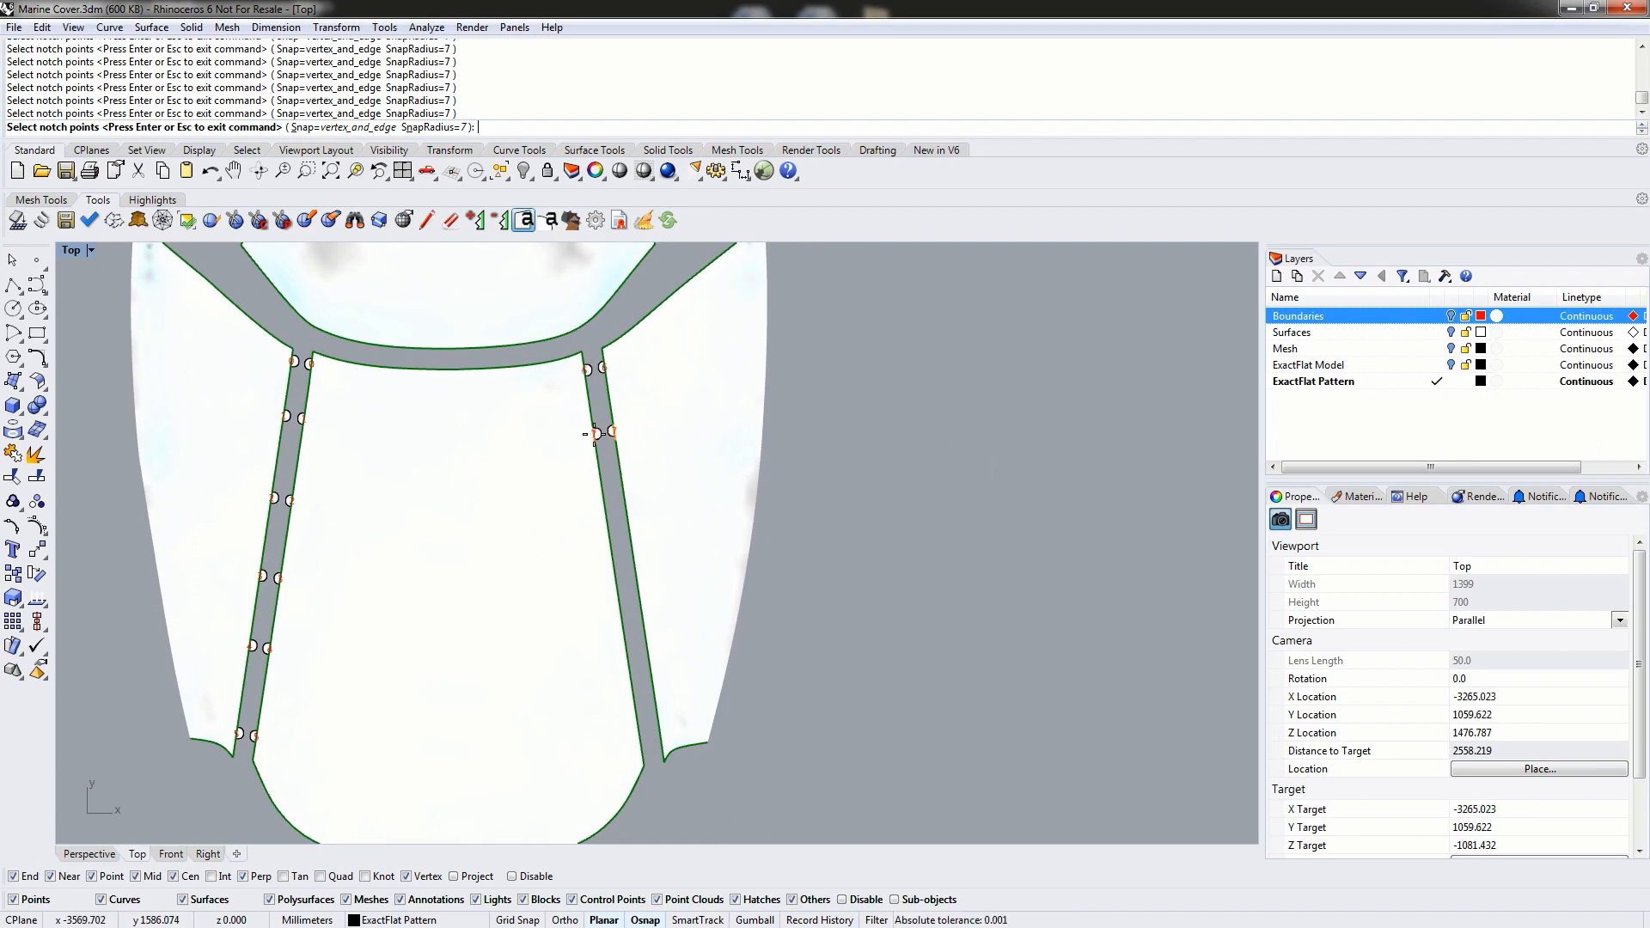
click(608, 507)
click(622, 606)
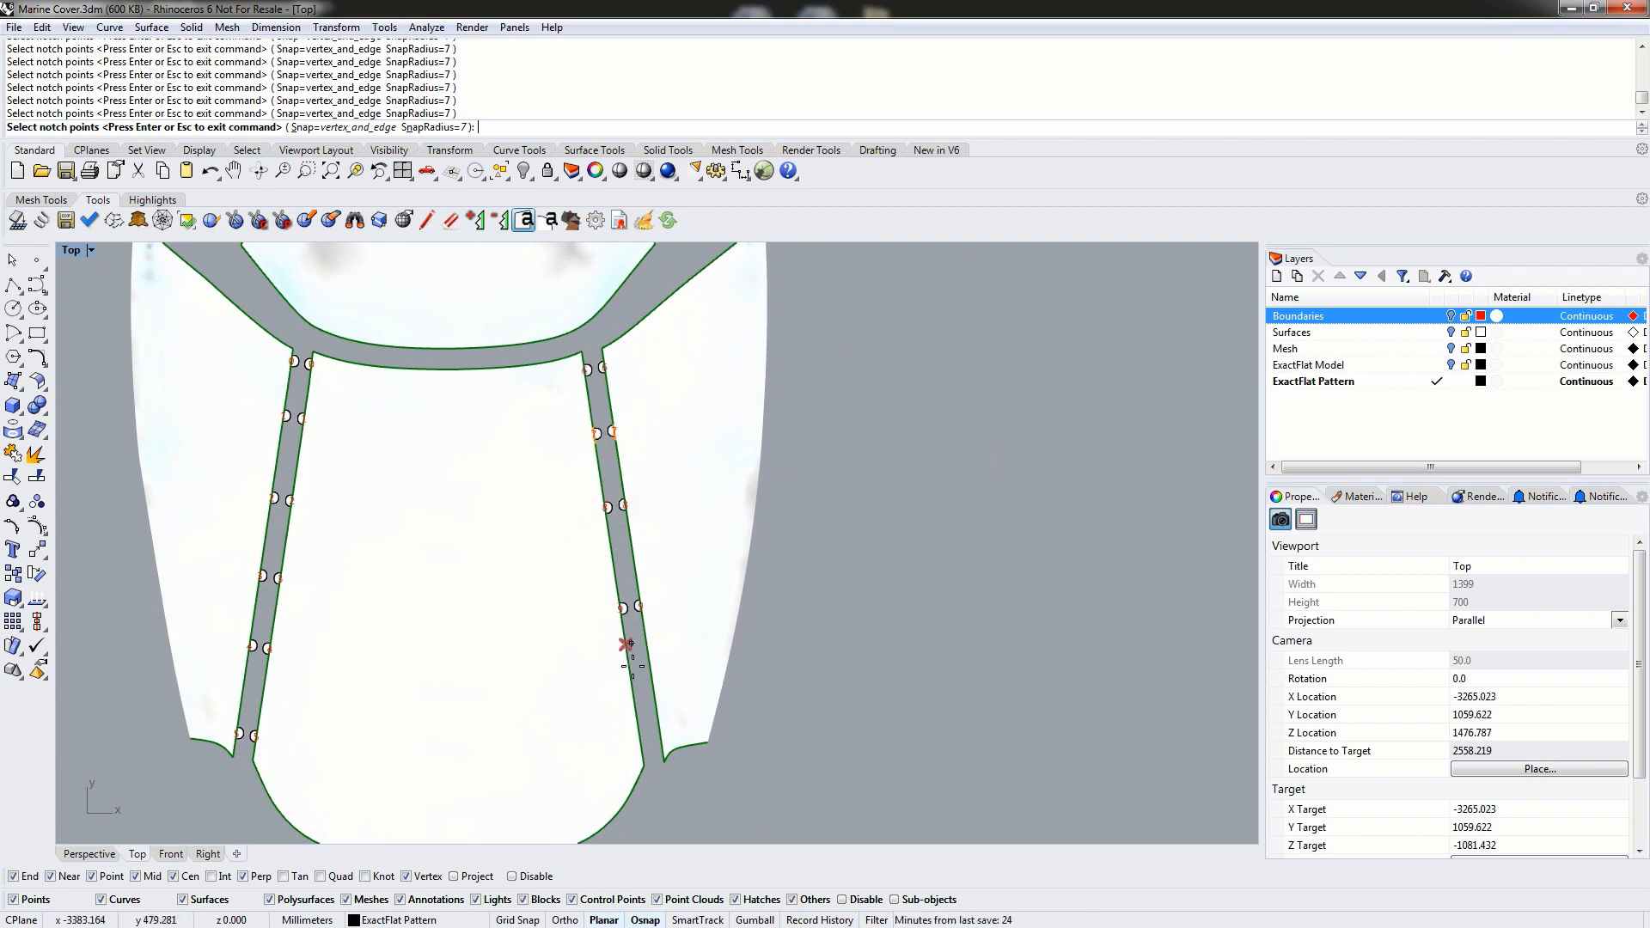
click(636, 676)
click(644, 753)
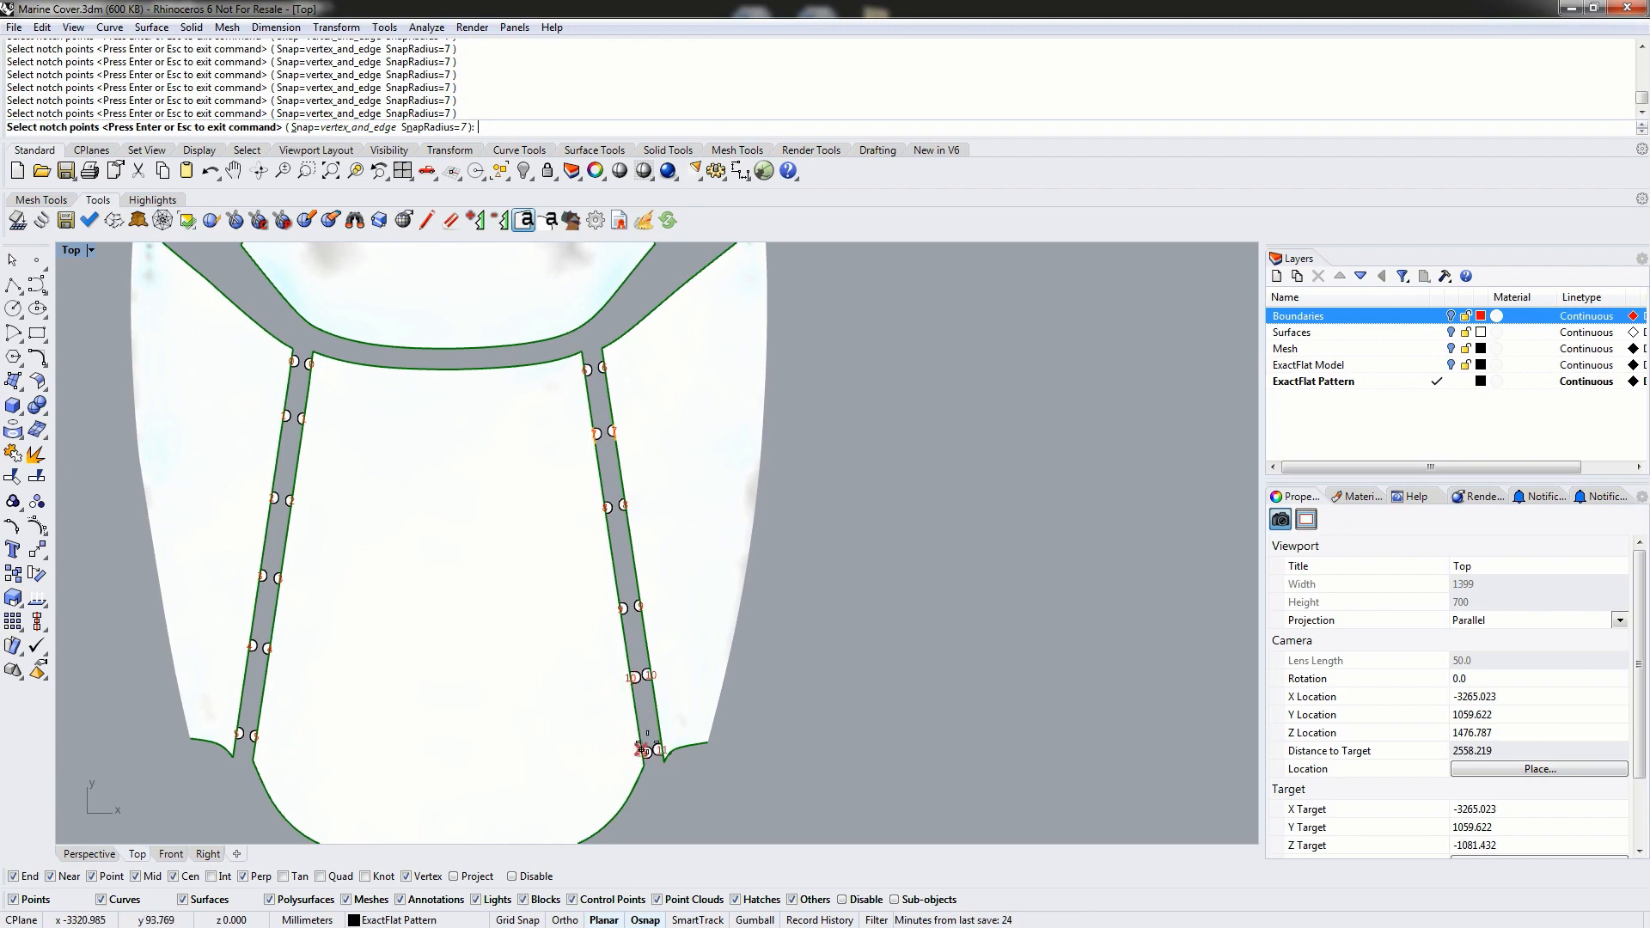
right_click(681, 678)
click(978, 584)
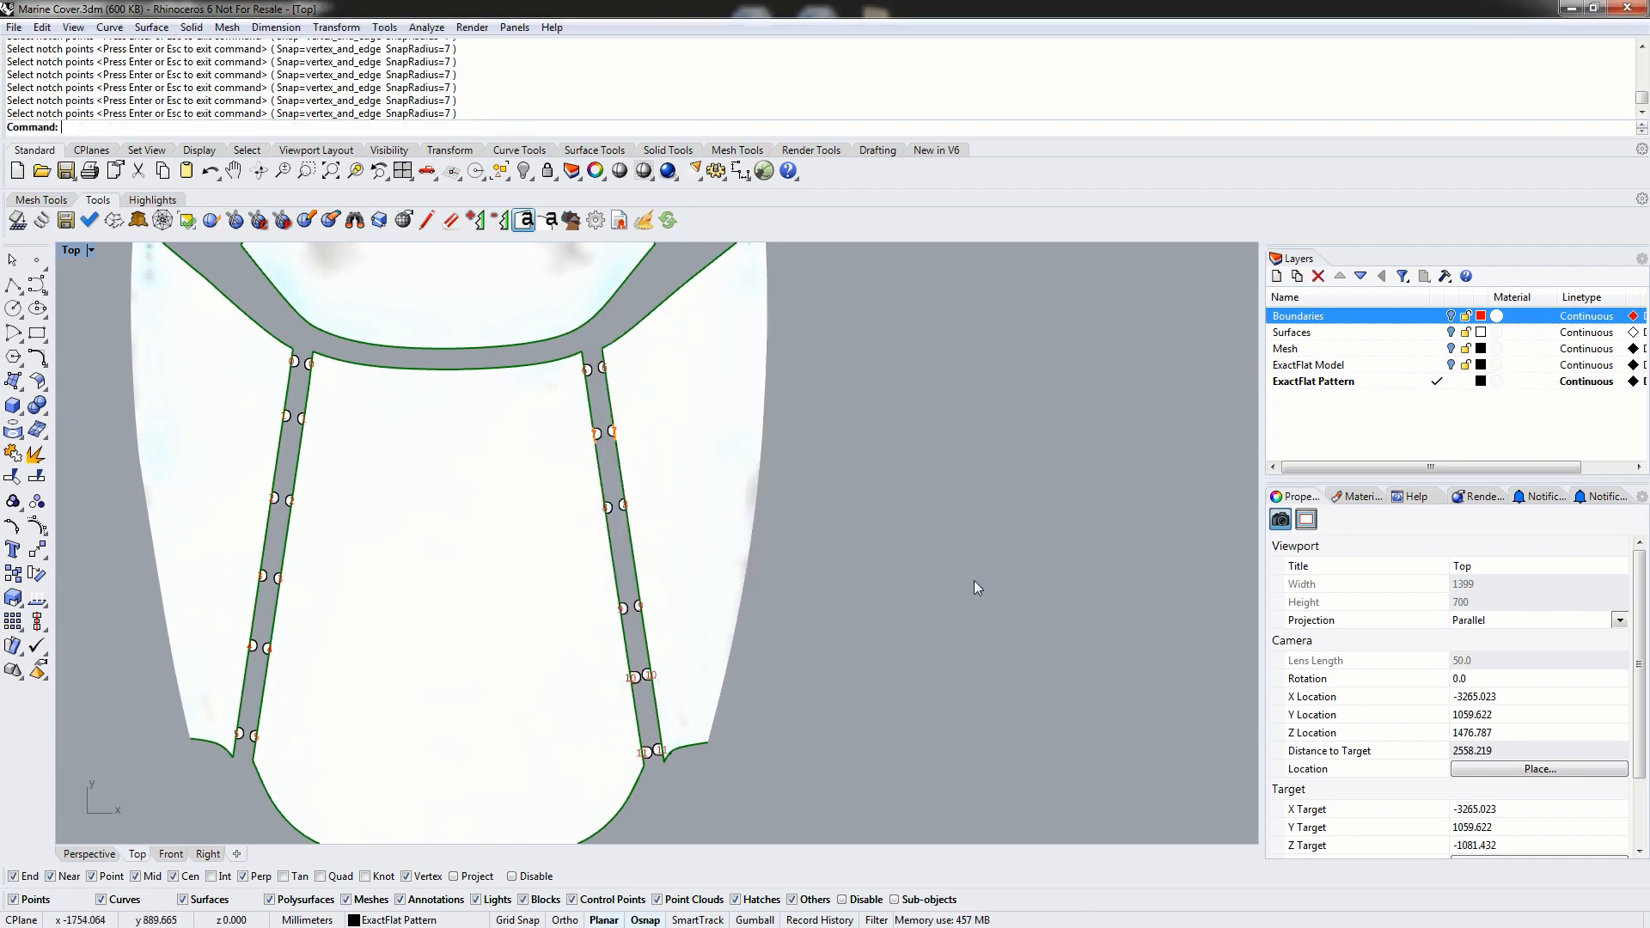
- Export the patterns from ExactFlat as an AutoCAD DXF file named boat cover in the Demo 3 - Marine Cover folder
scroll(483, 447, down, 5)
right_drag(456, 390, 534, 461)
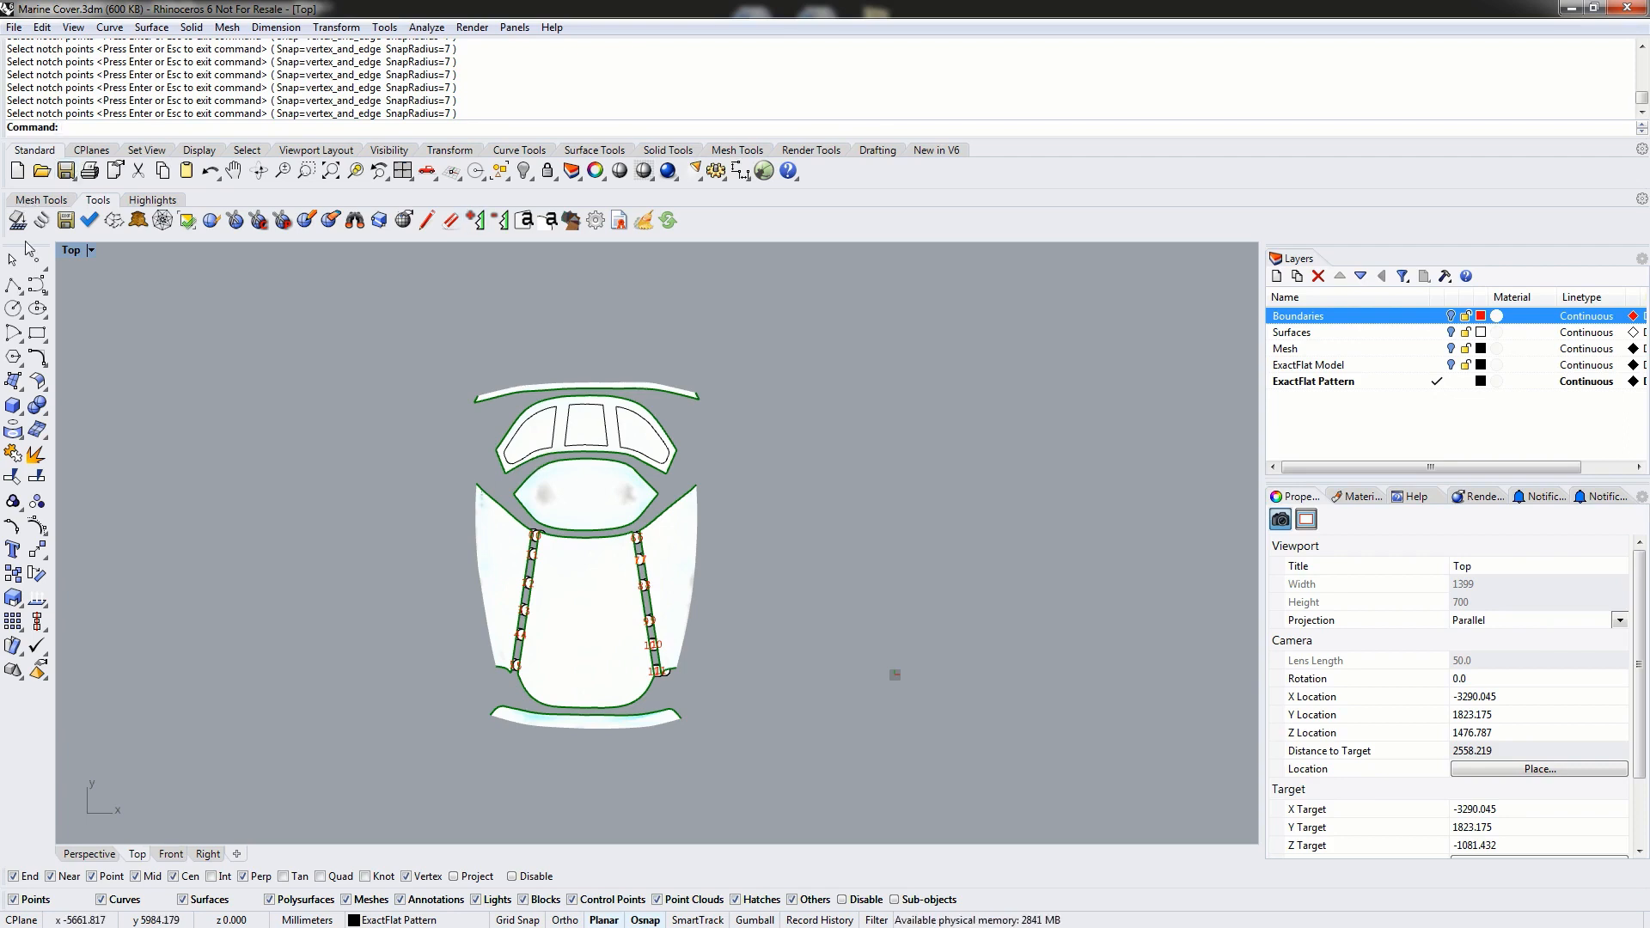
click(66, 220)
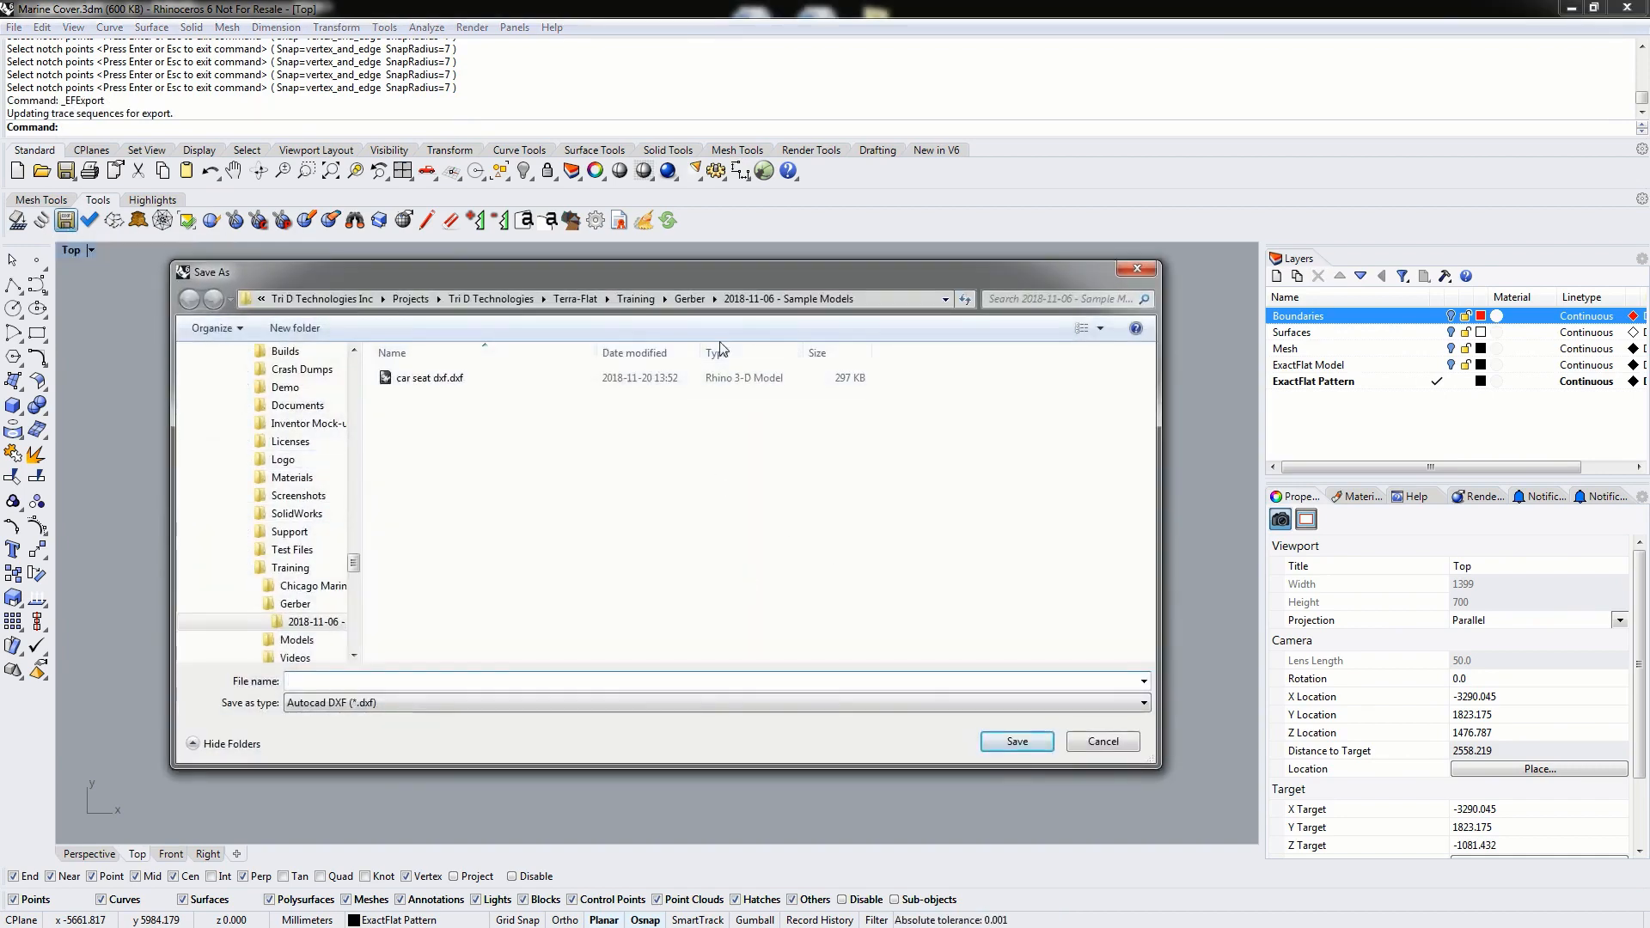
click(640, 301)
double_click(412, 431)
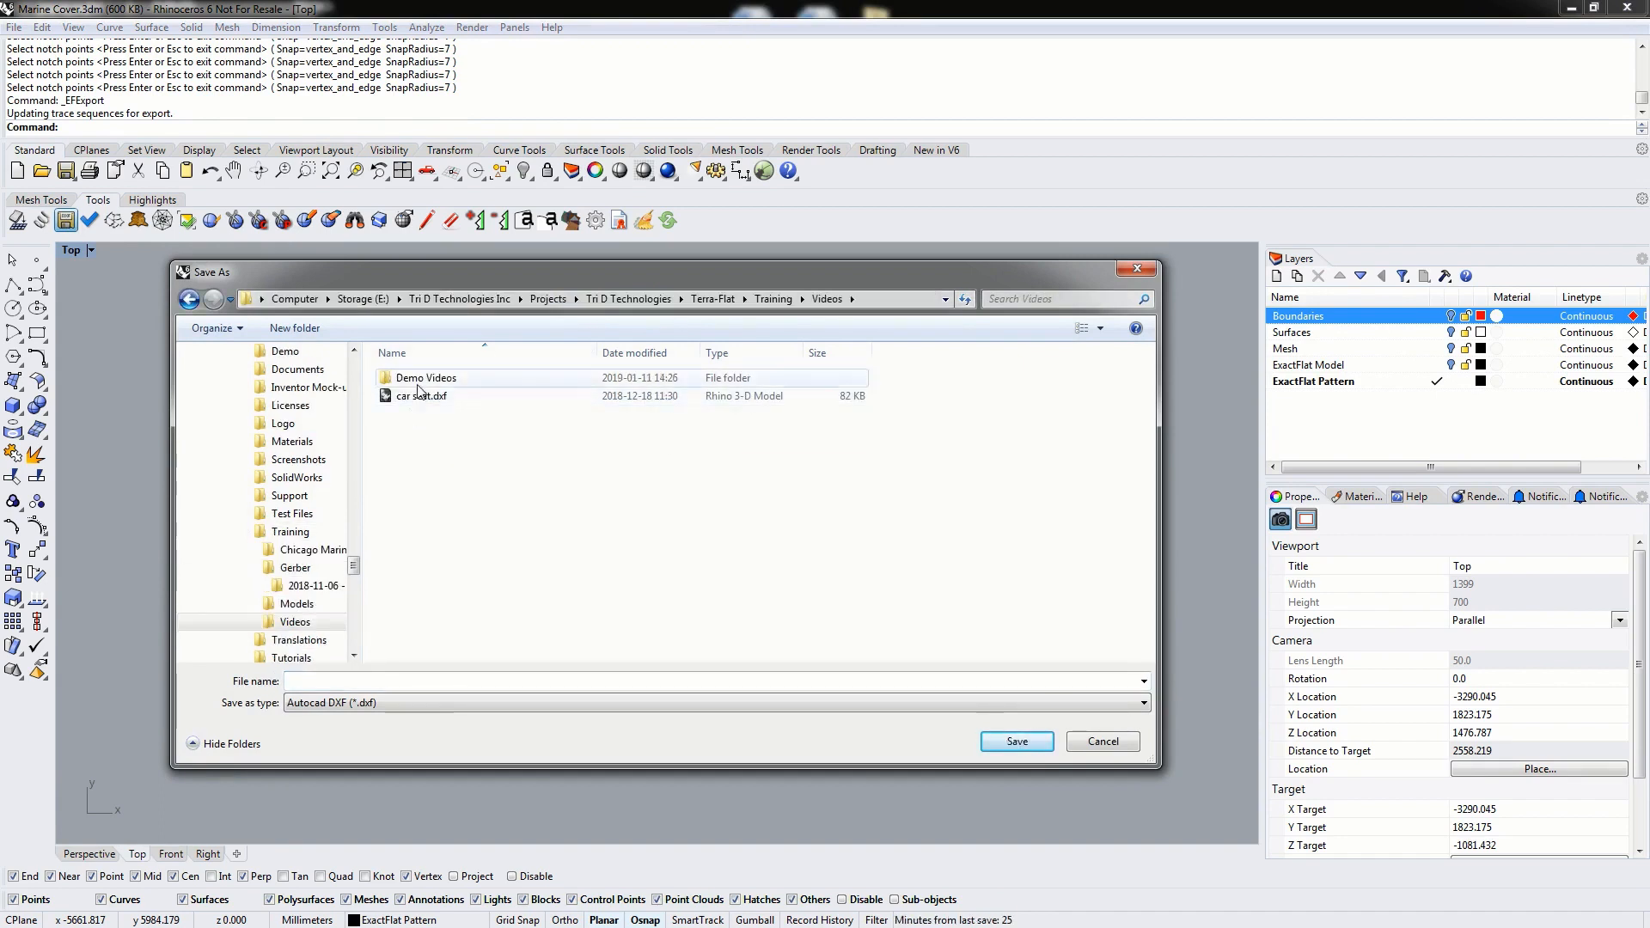
click(422, 382)
double_click(422, 382)
double_click(436, 417)
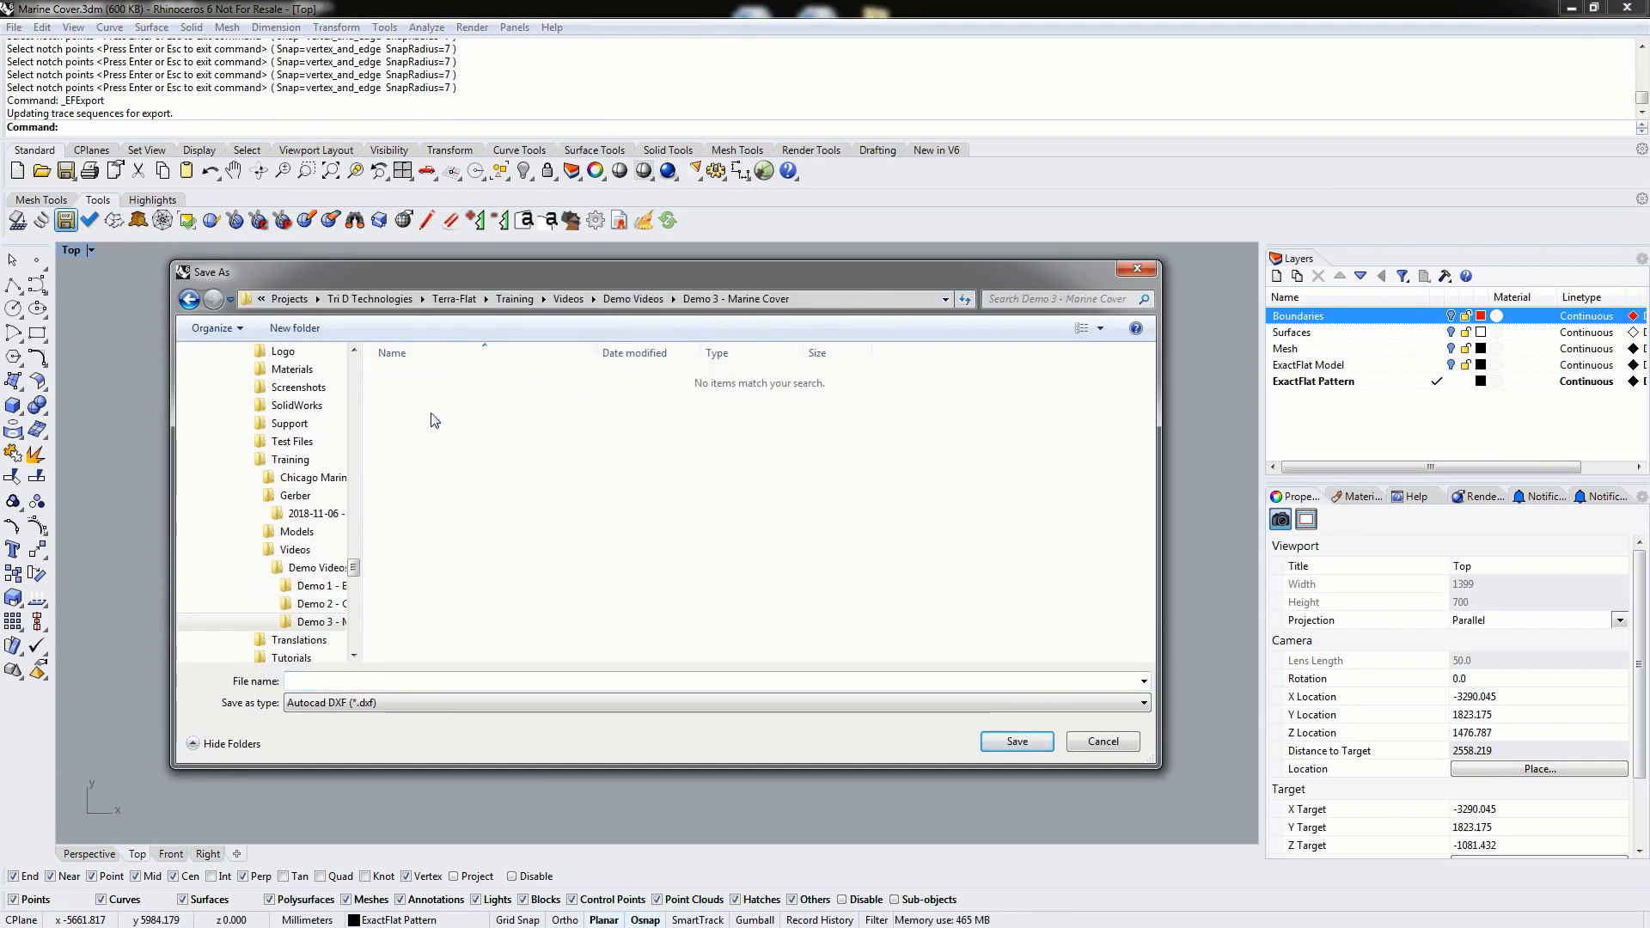
click(343, 677)
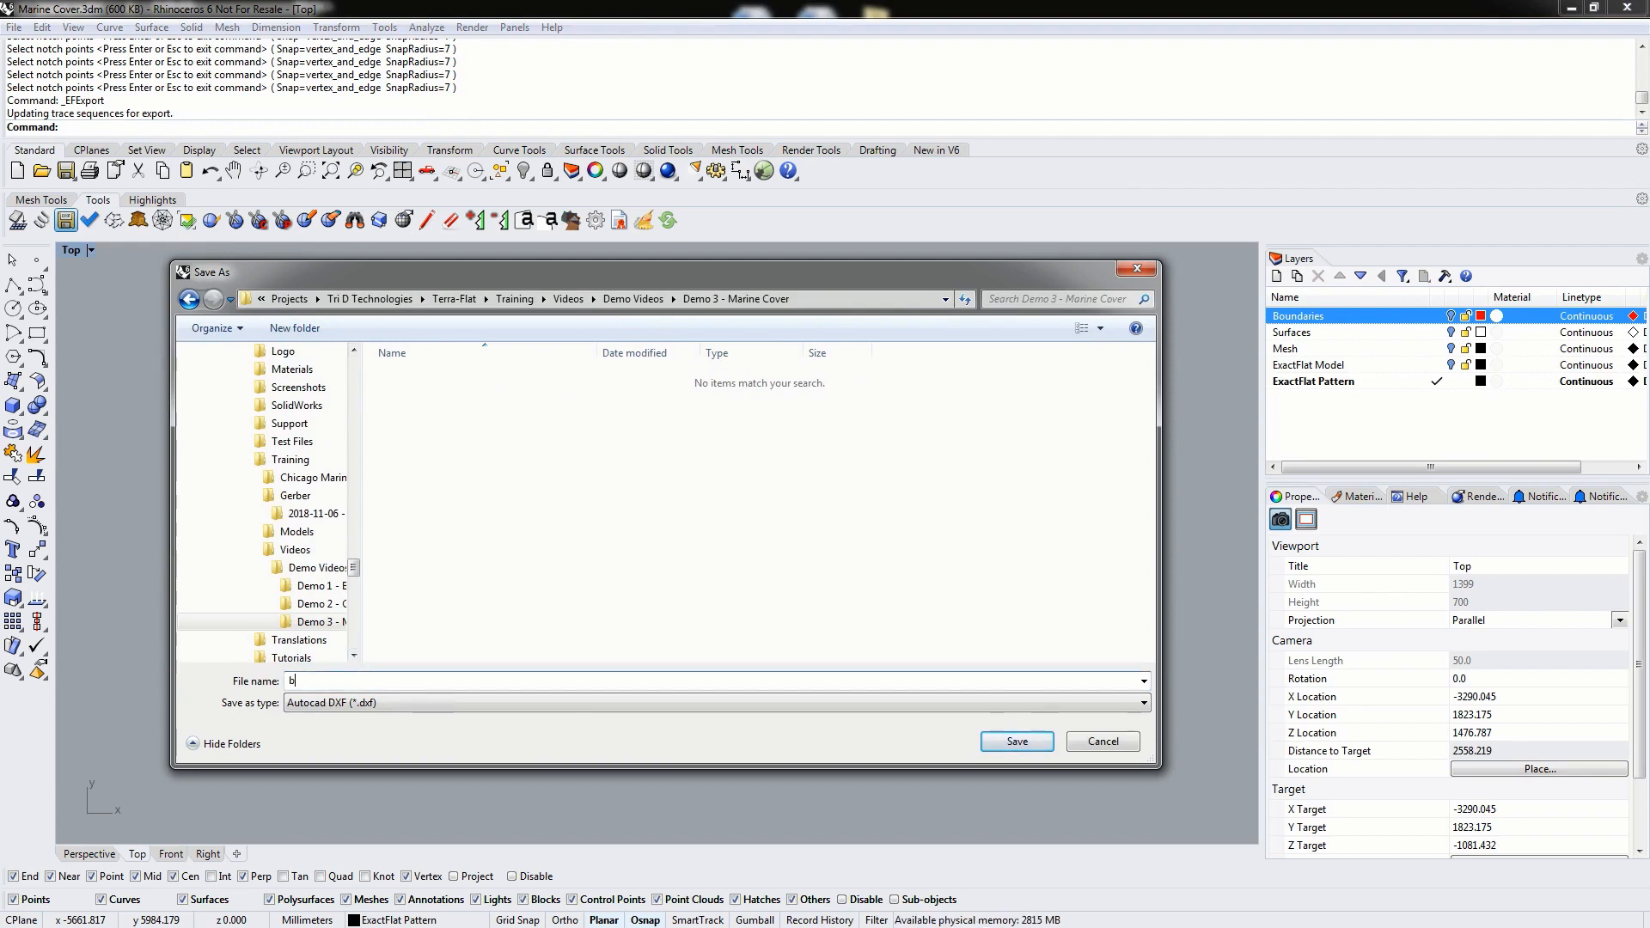
text(boat cover)
key(Return)
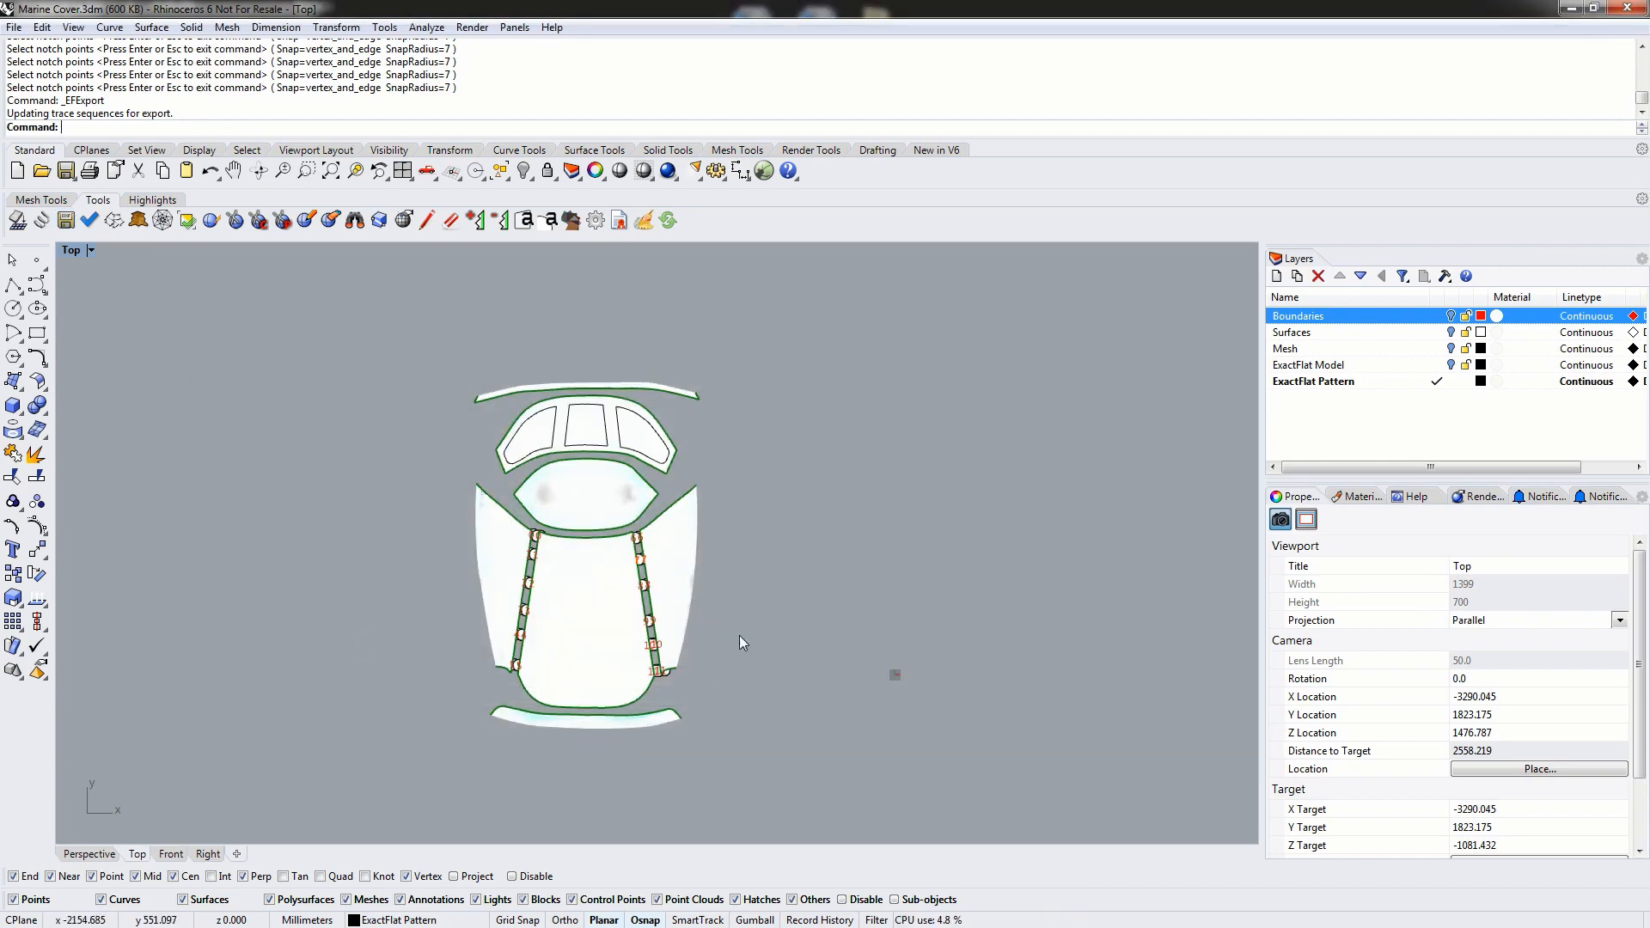
- Import boat cover.dxf from the Demo 3 - Marine Cover folder with the default import options in millimetres
right_drag(739, 636, 622, 652)
right_drag(681, 574, 606, 600)
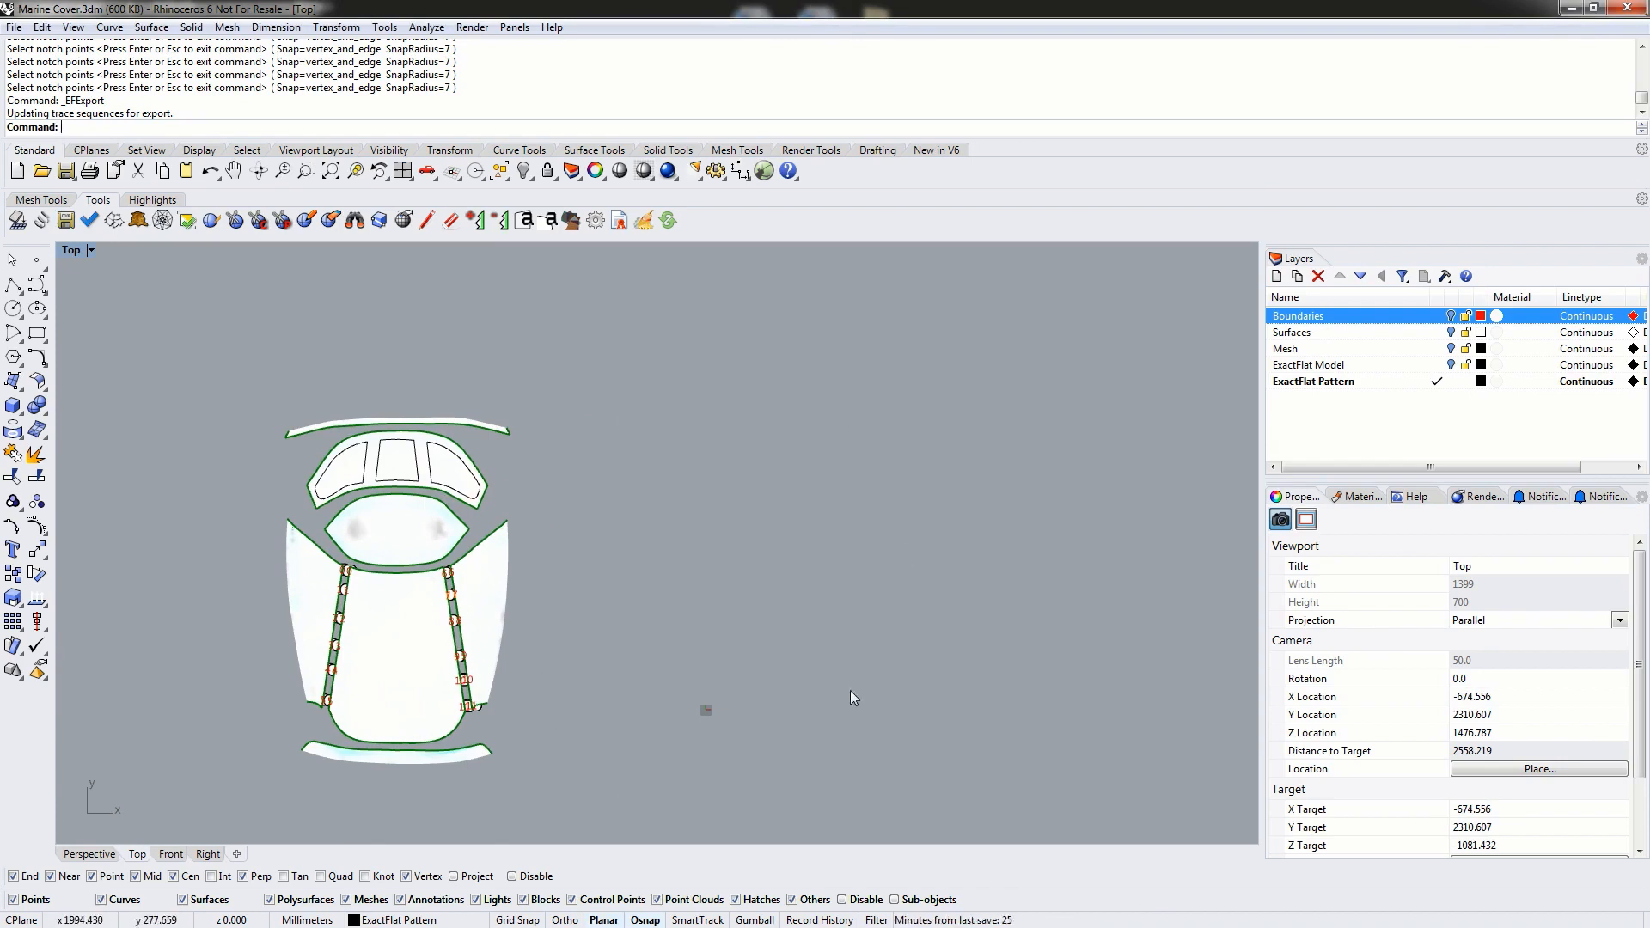
text(Import)
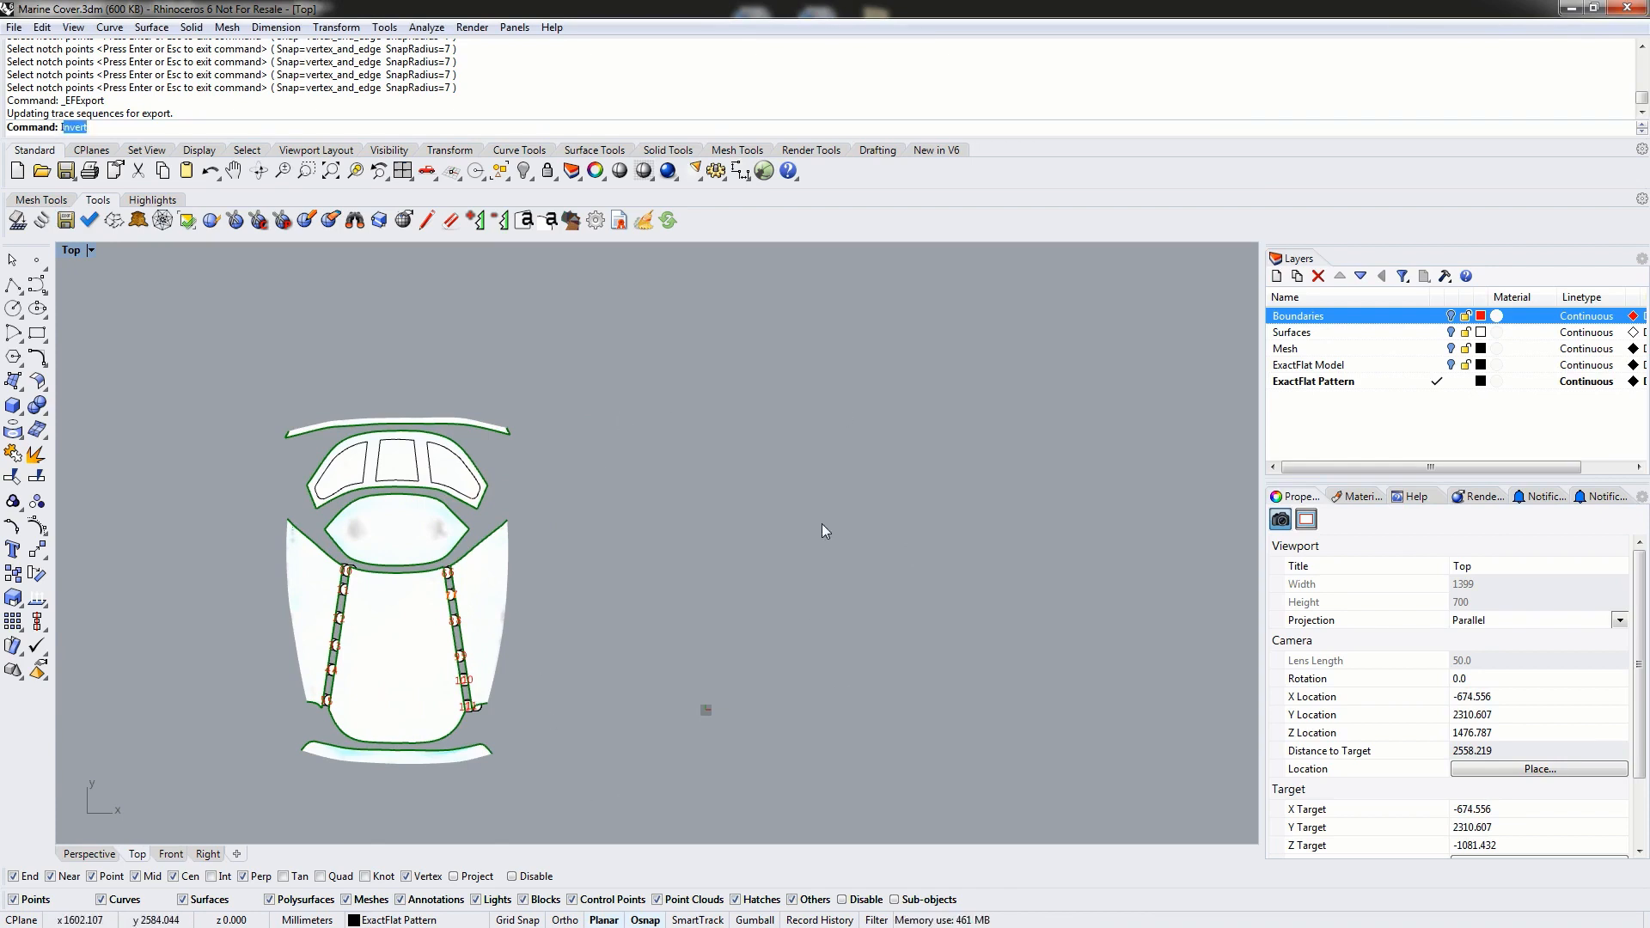
key(Return)
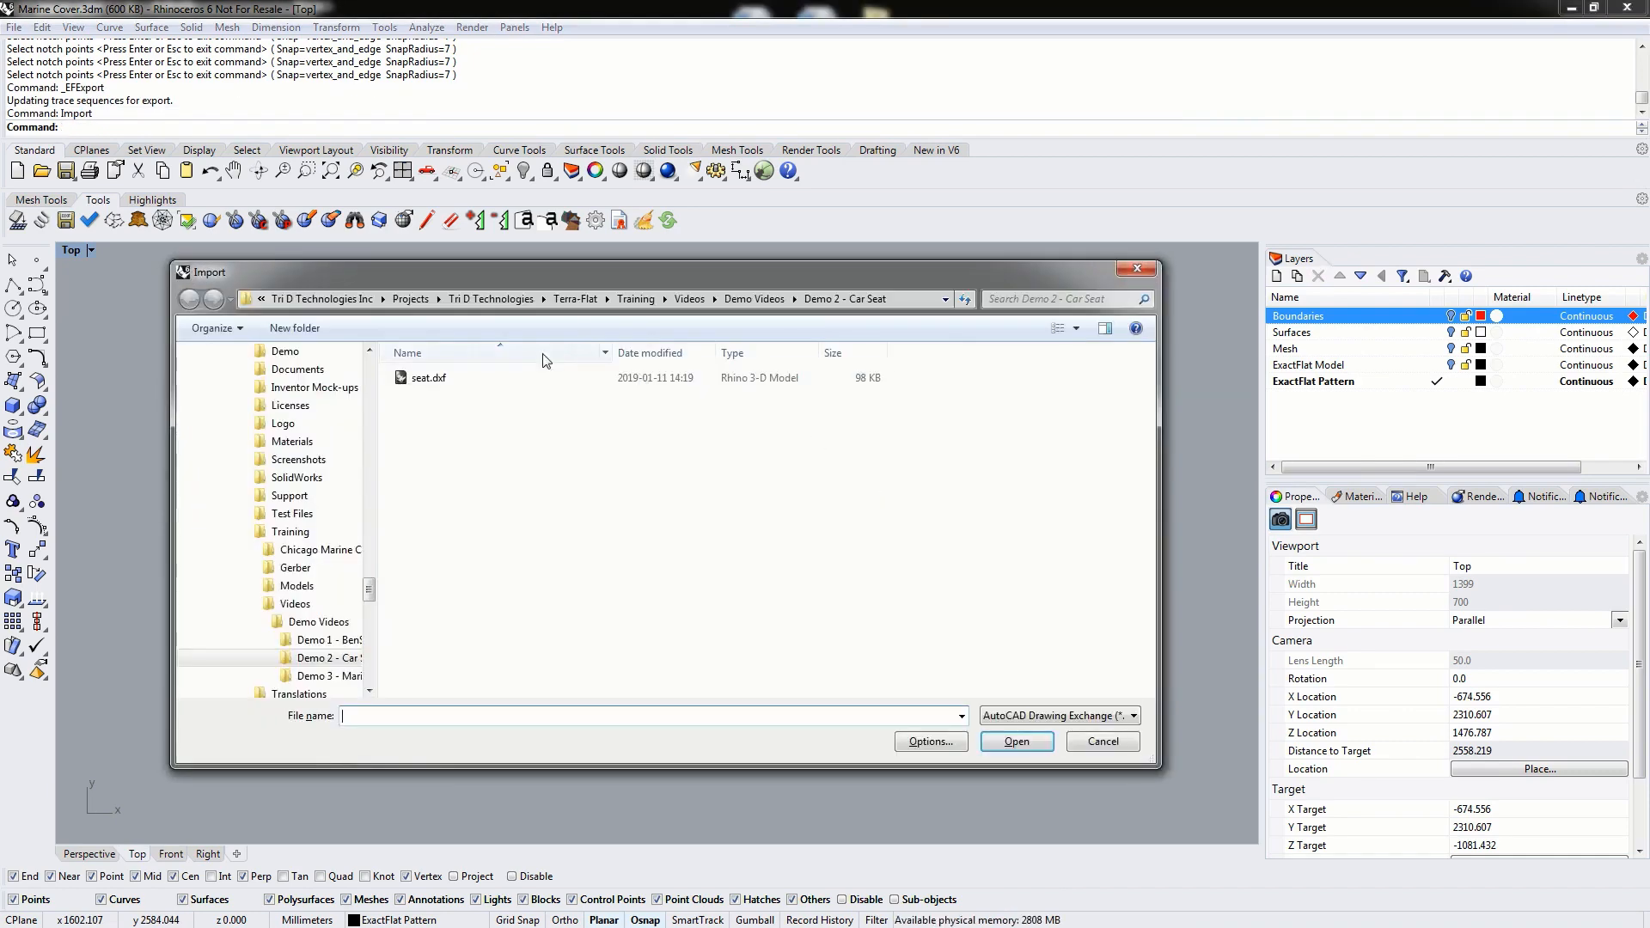
click(753, 298)
double_click(456, 414)
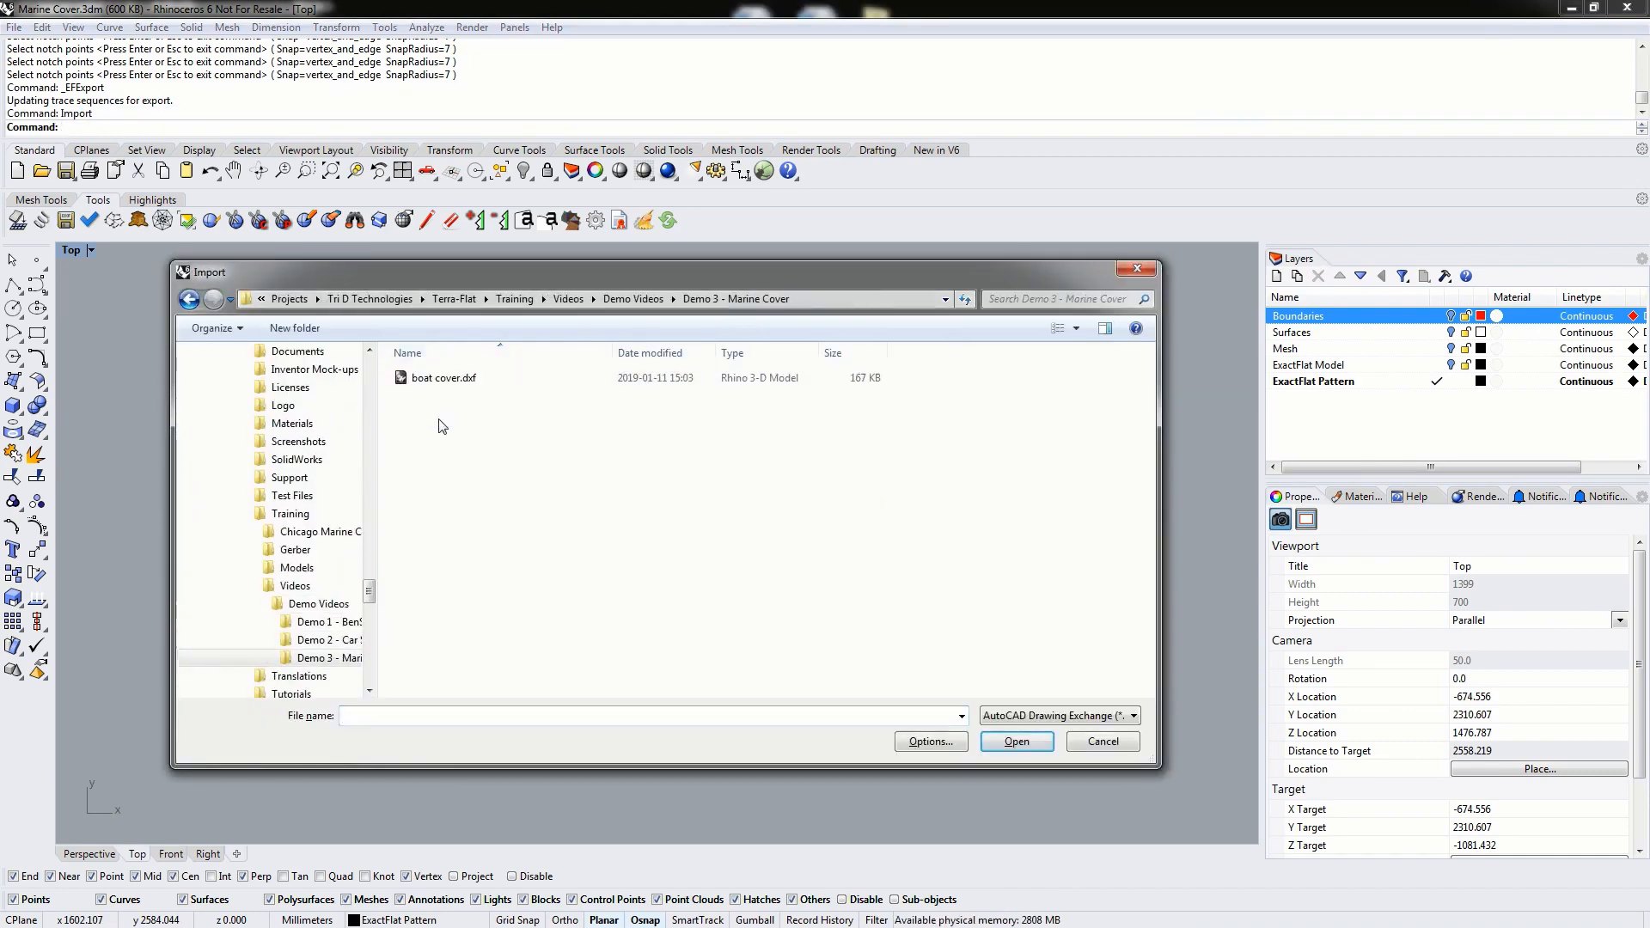
double_click(435, 379)
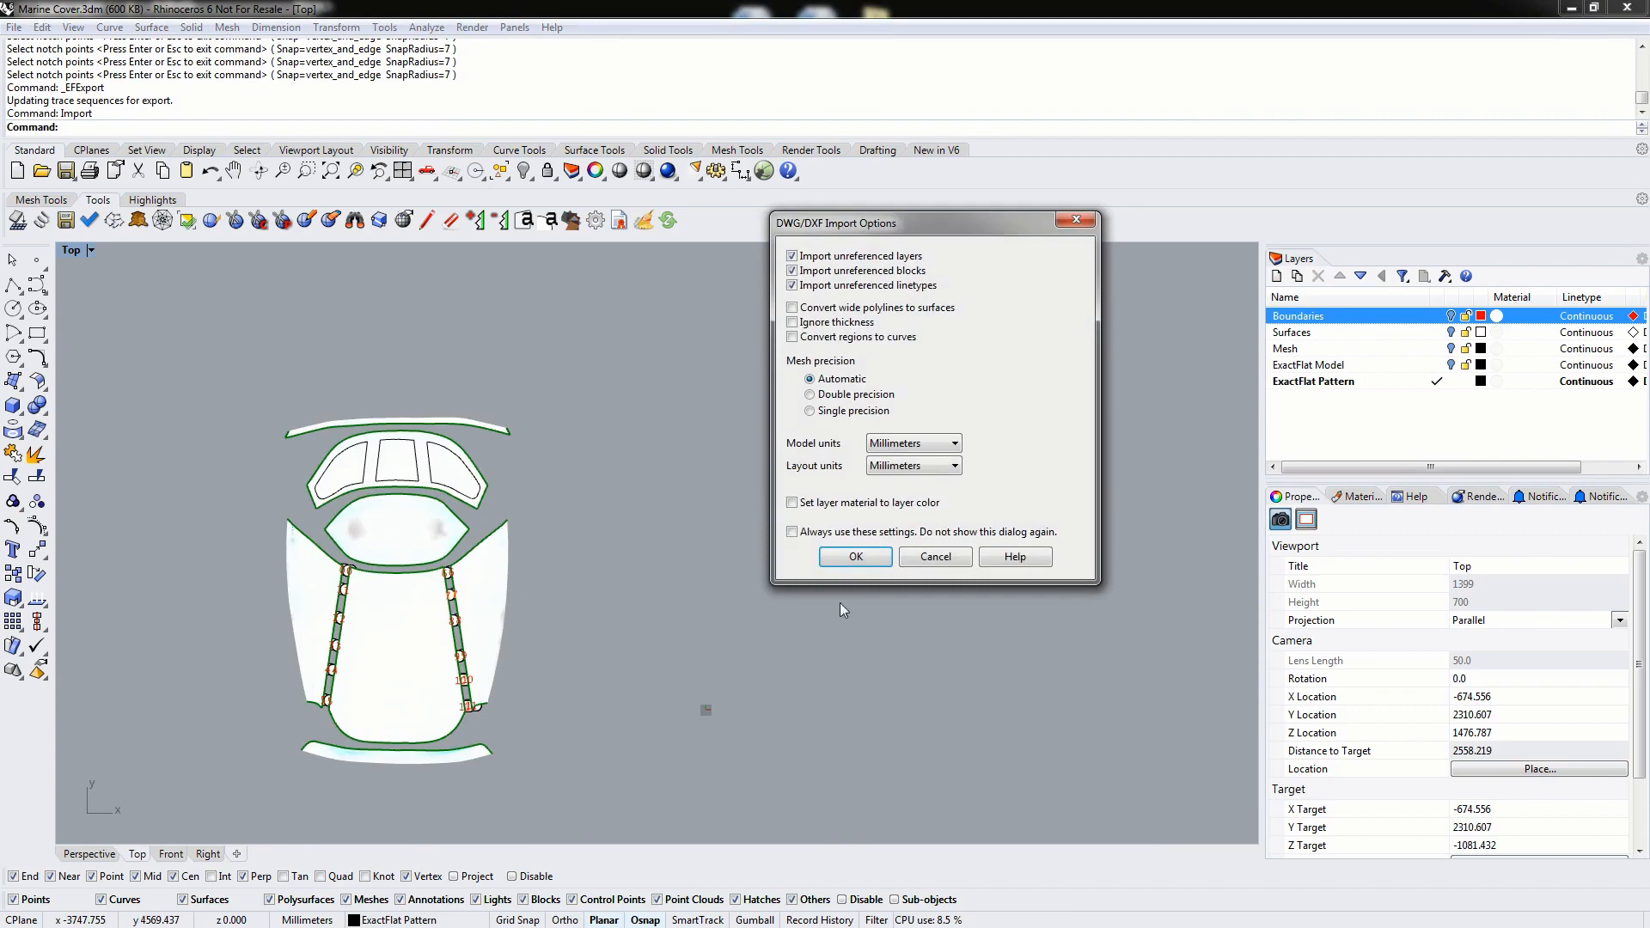
click(863, 558)
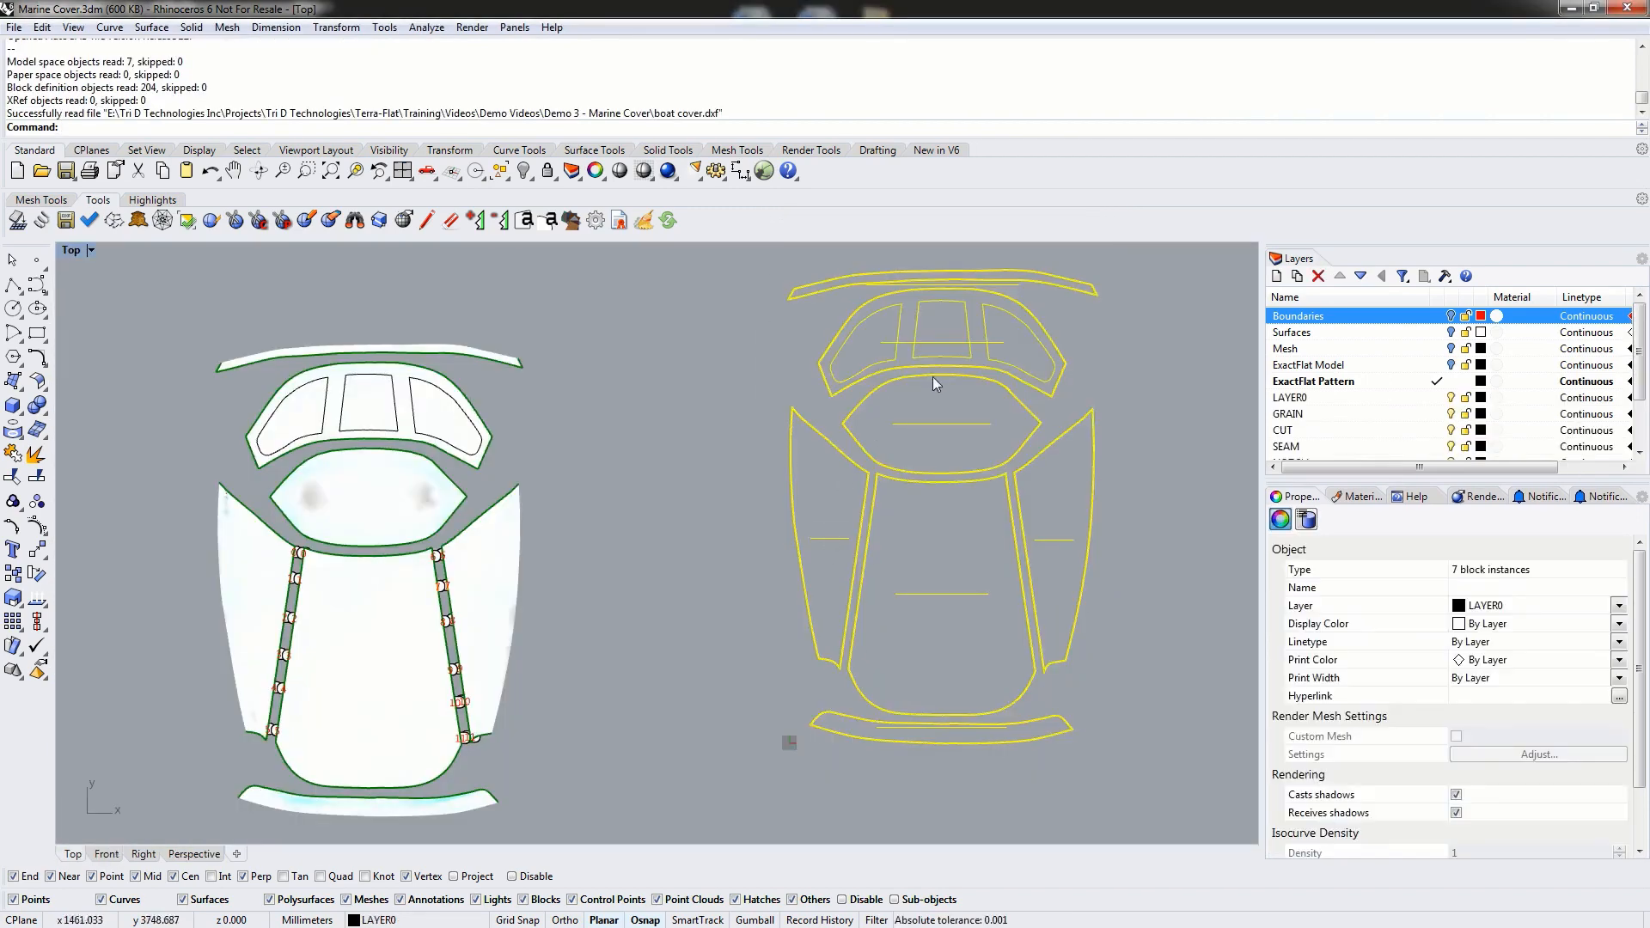
- Place the imported outlines close beside the original patterns and look through the imported layers
drag(934, 378, 720, 440)
click(694, 527)
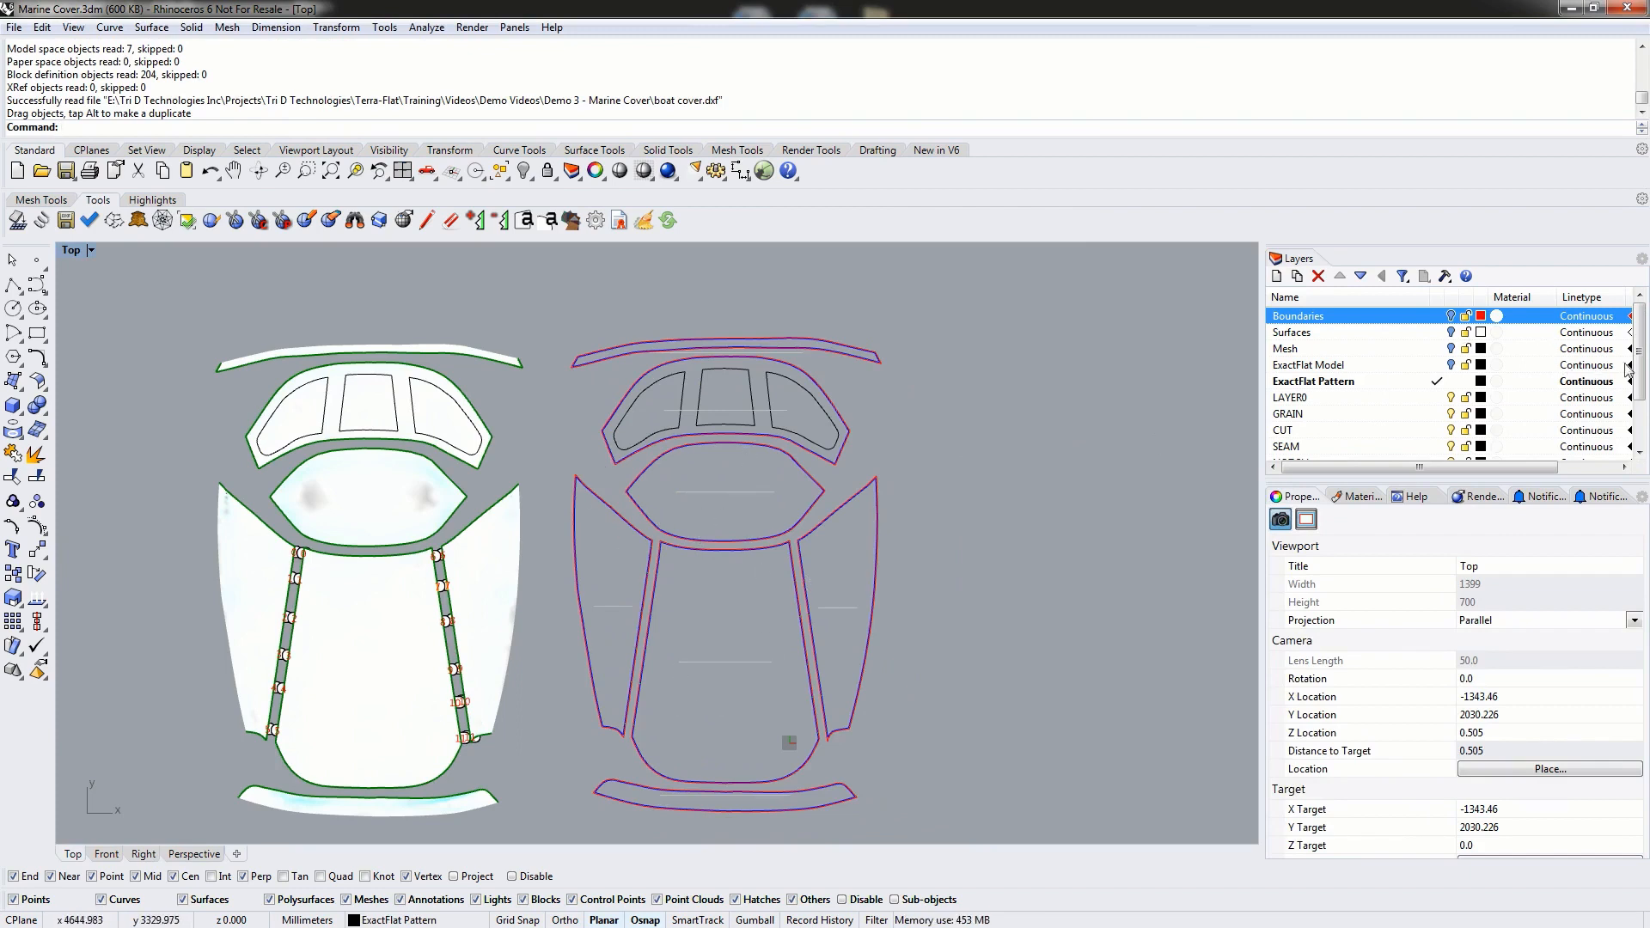
scroll(1627, 369, down, 1)
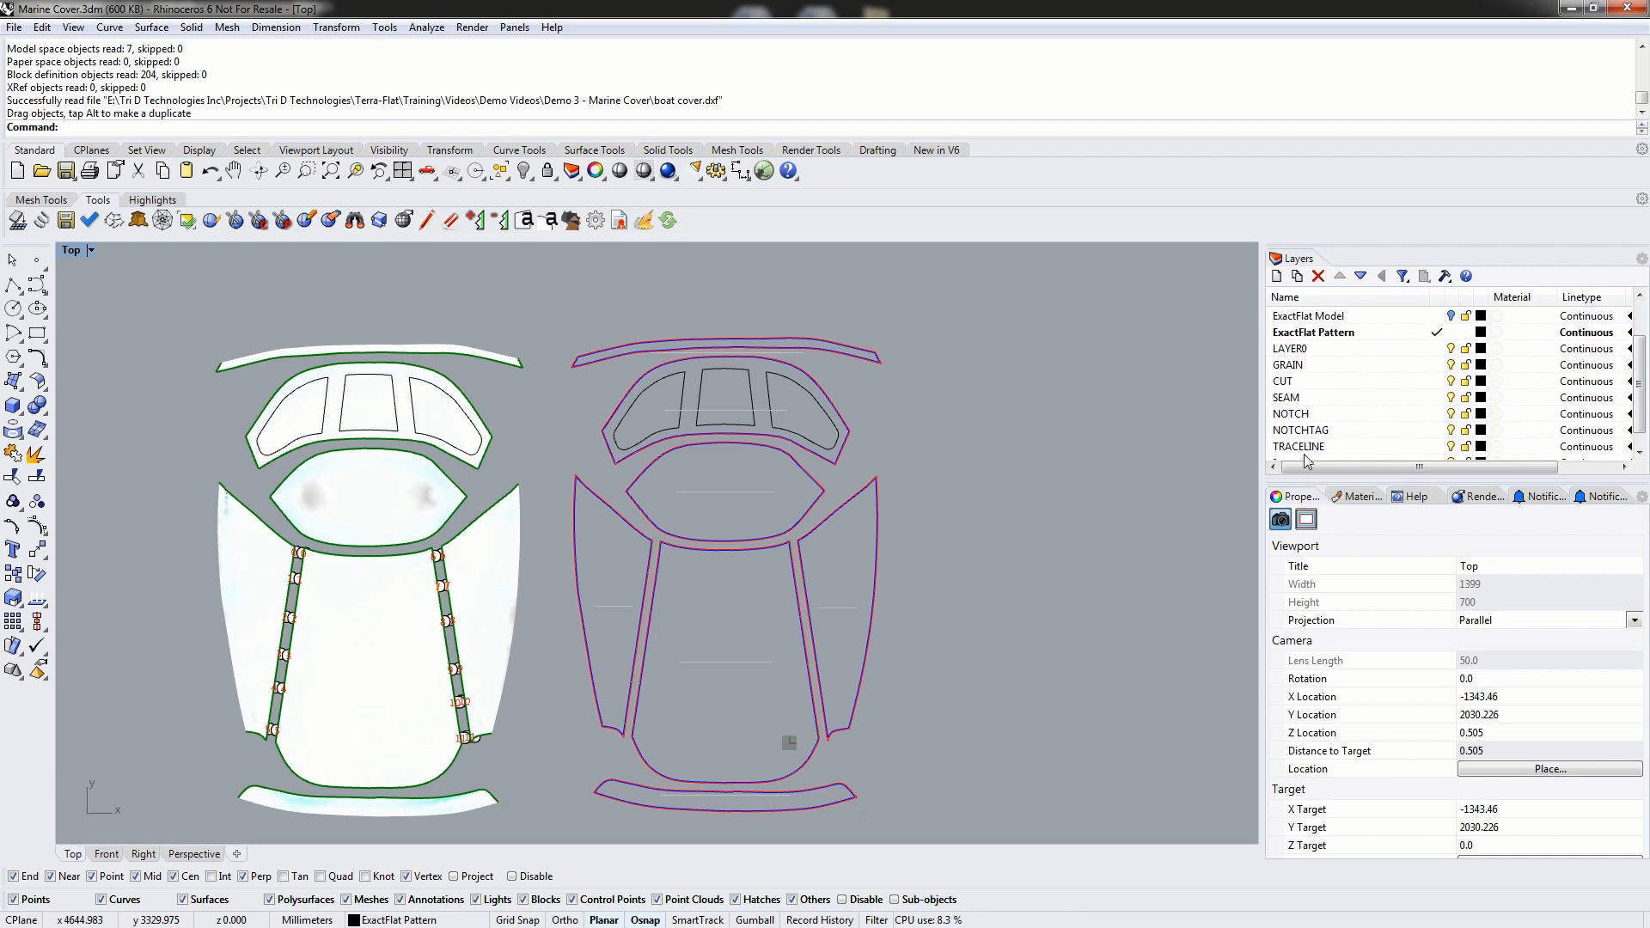
scroll(1307, 455, down, 1)
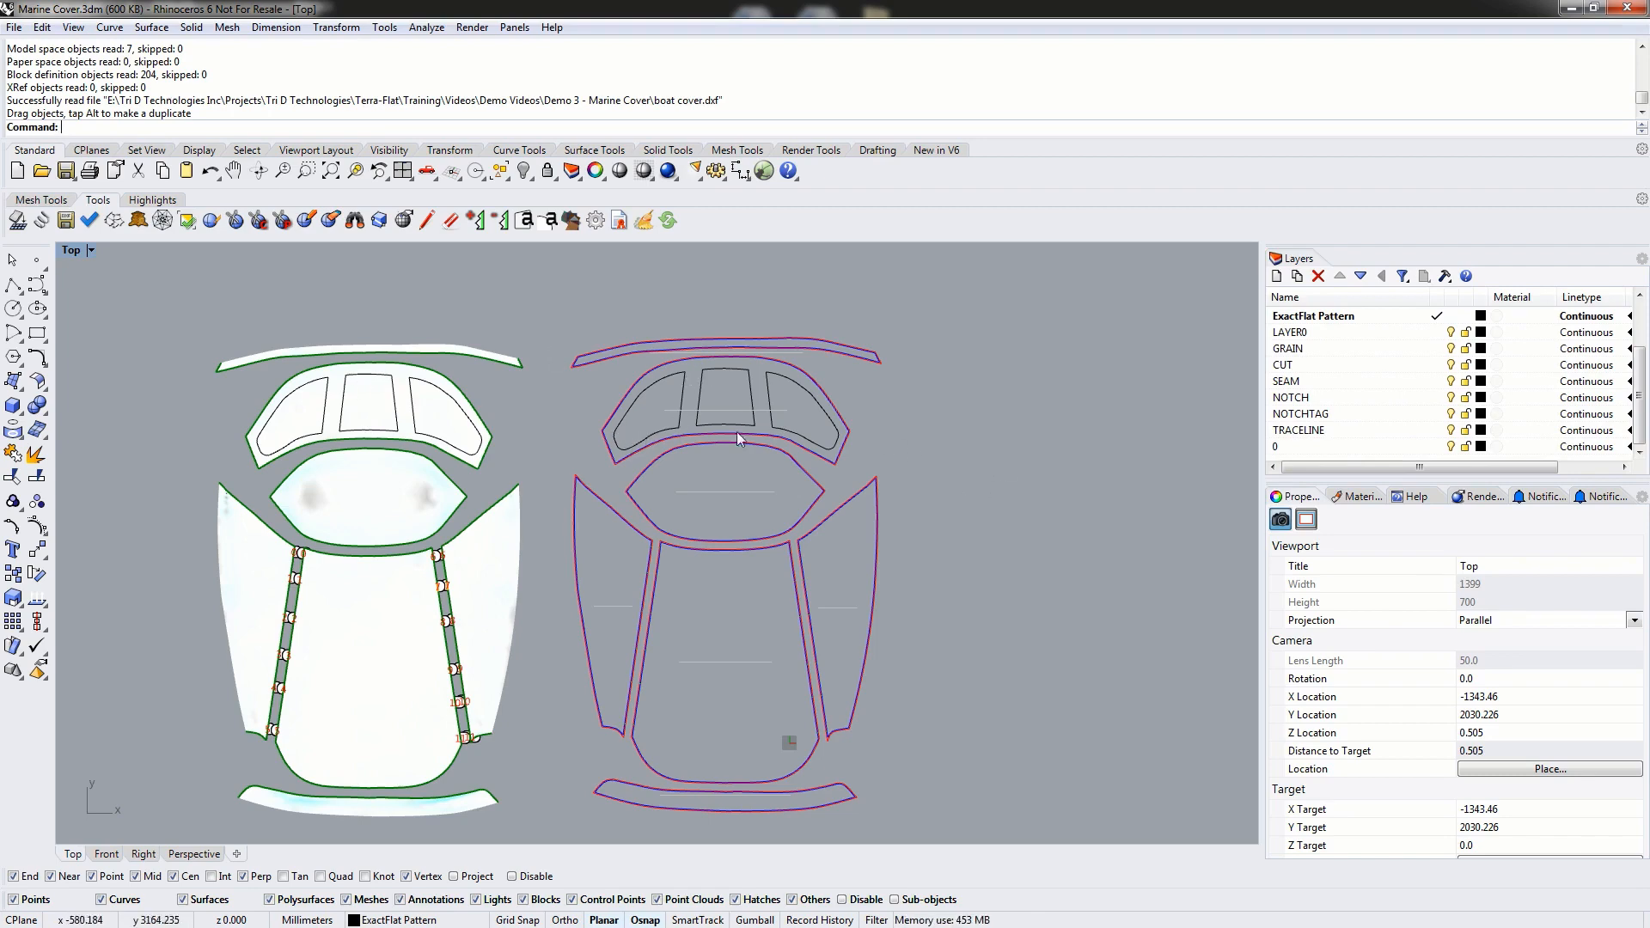
- Move the imported window panel onto its original pattern by matching the seam line's lower-left corner, then deselect it
drag(739, 409, 344, 425)
scroll(258, 474, up, 10)
drag(150, 383, 343, 419)
text(Mo)
key(Return)
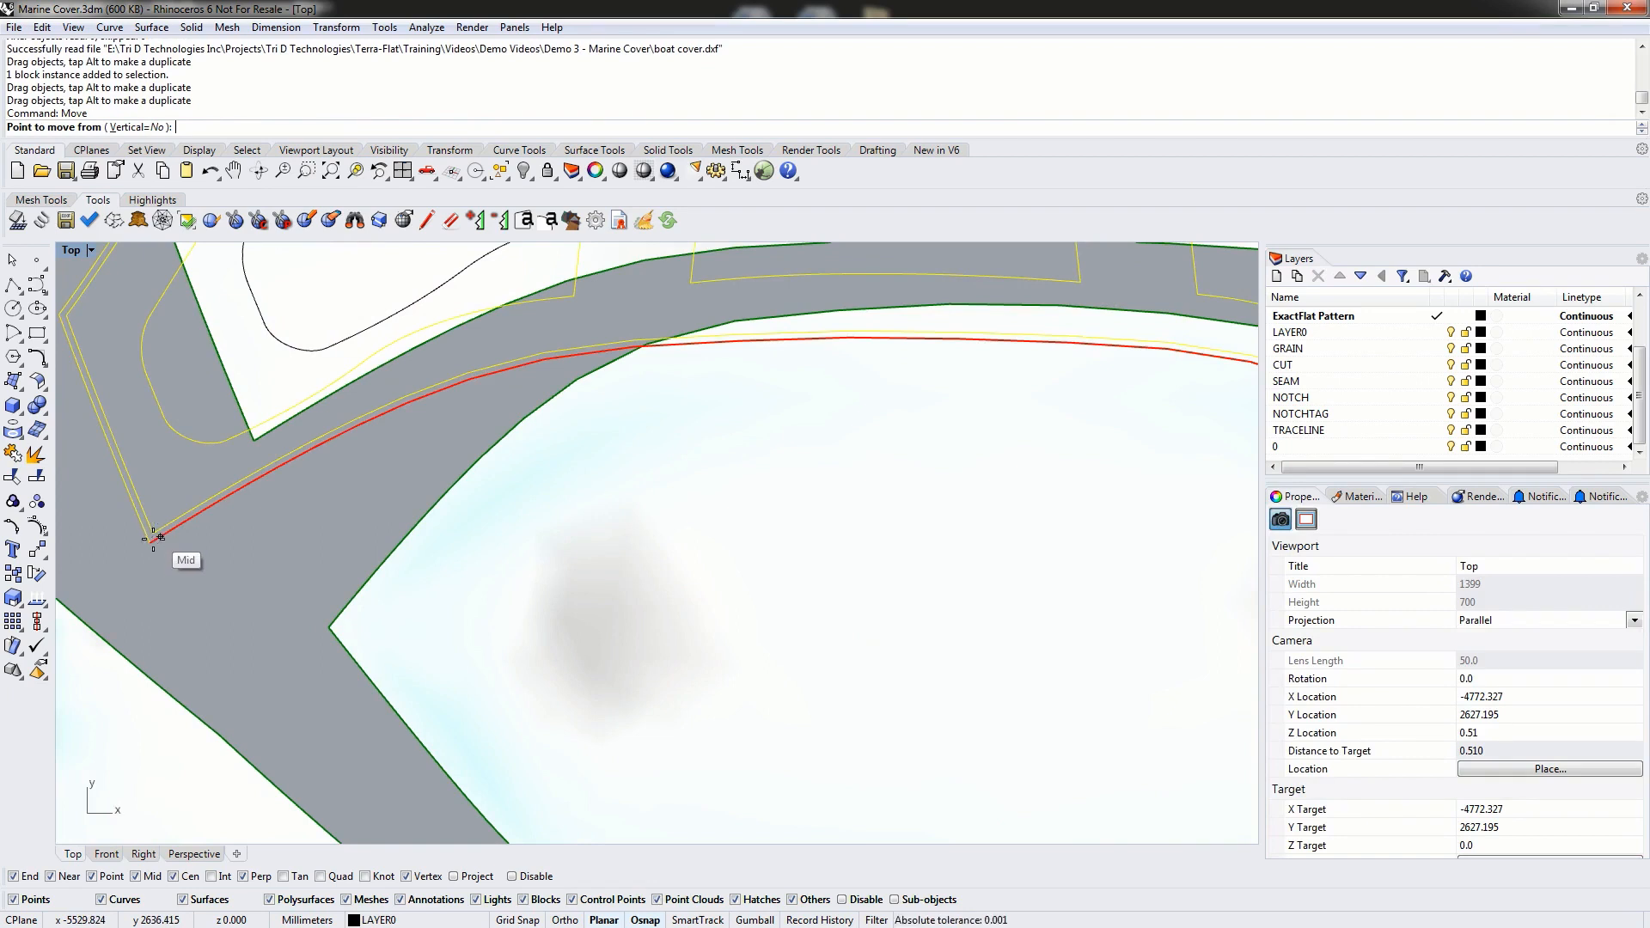
scroll(143, 522, up, 3)
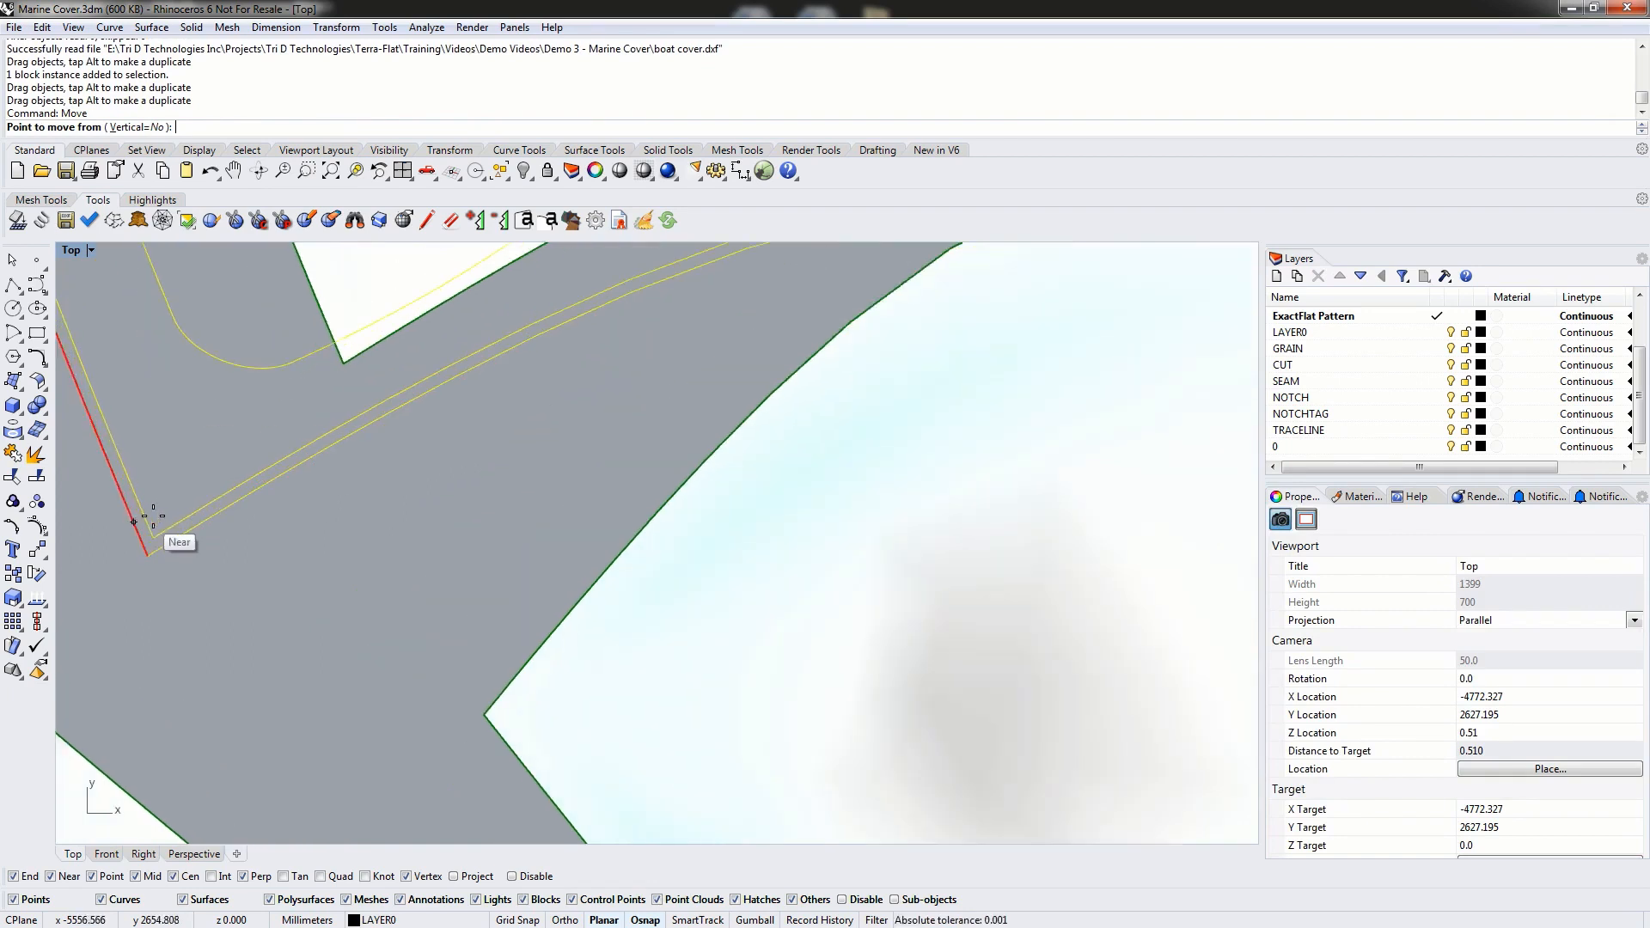
click(155, 538)
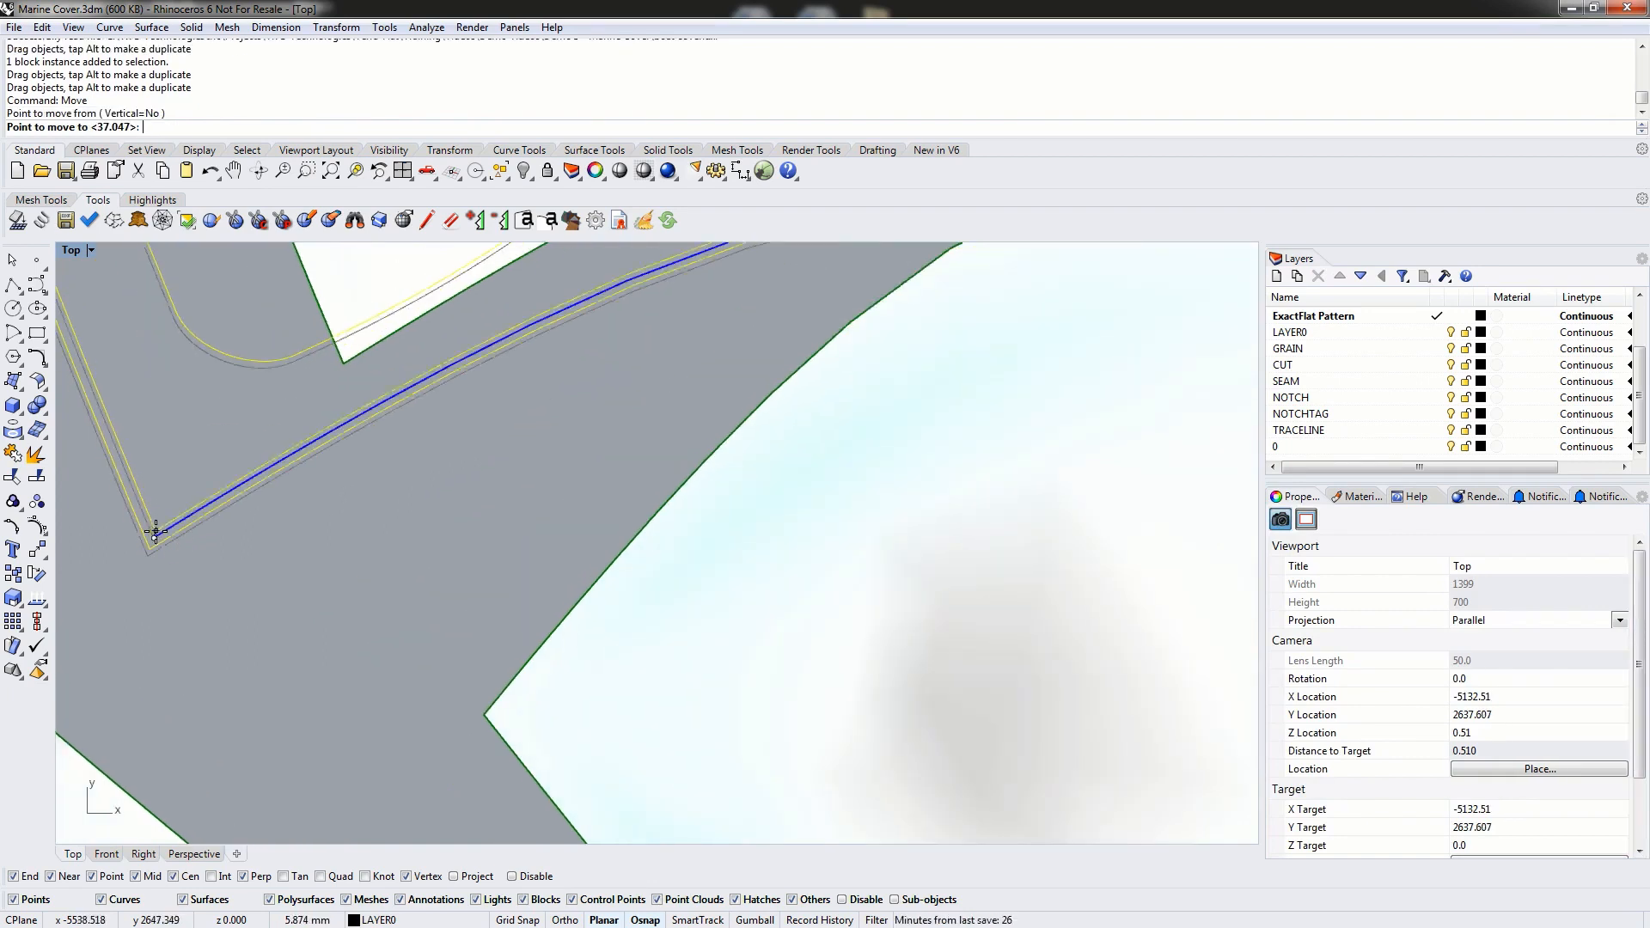
click(347, 371)
scroll(394, 426, down, 5)
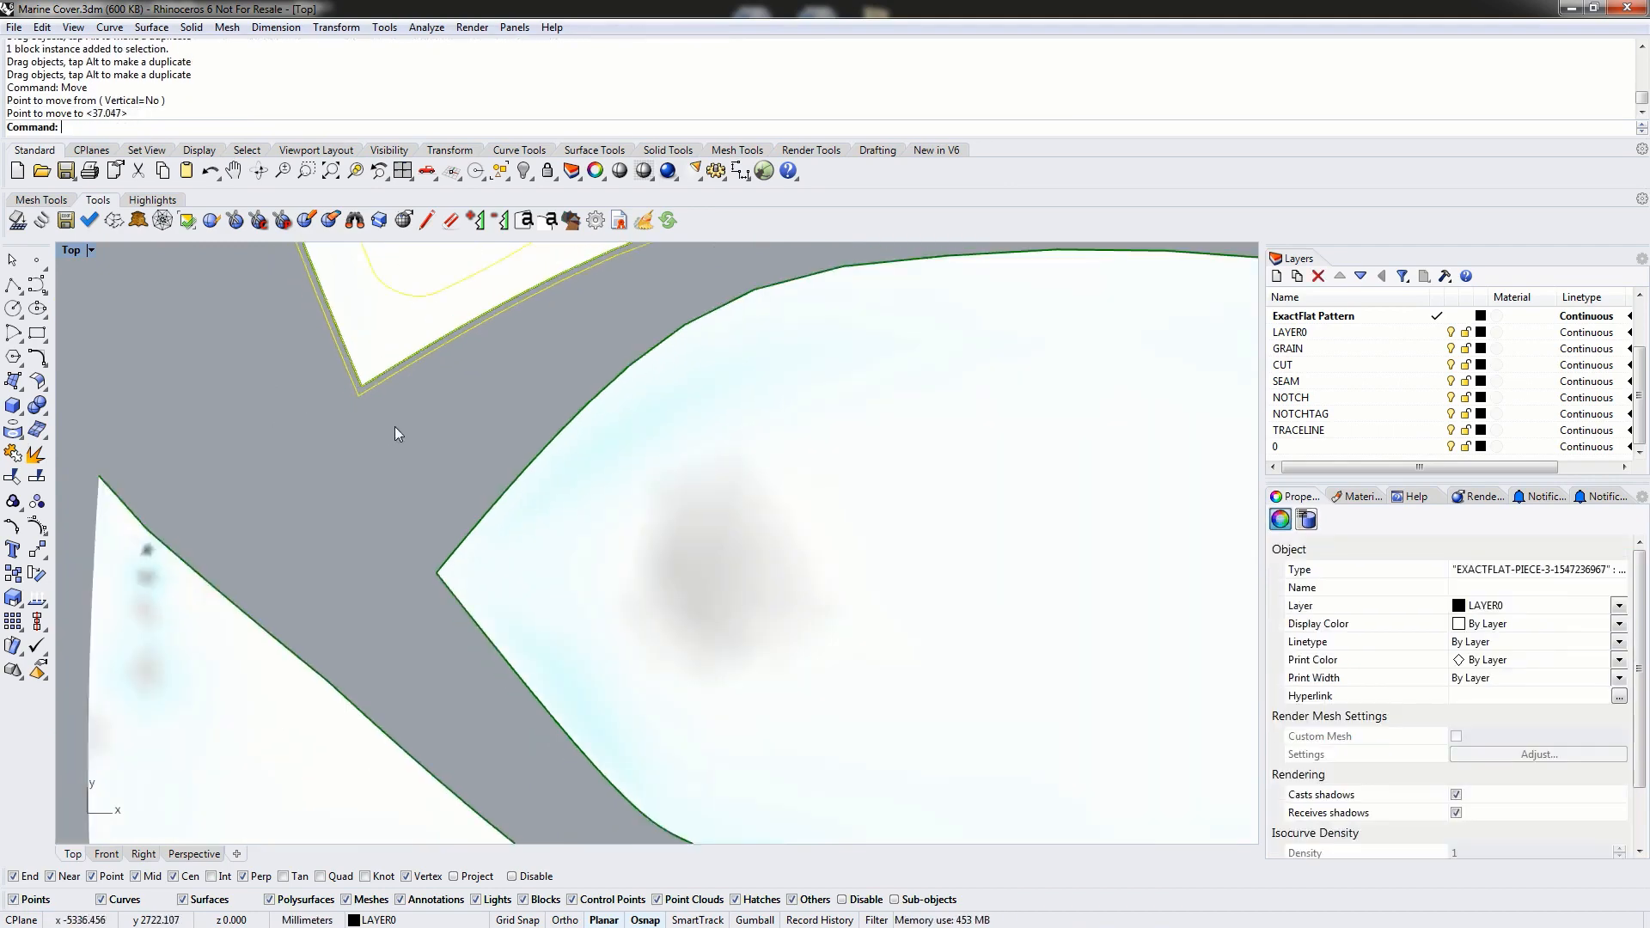
scroll(722, 435, up, 8)
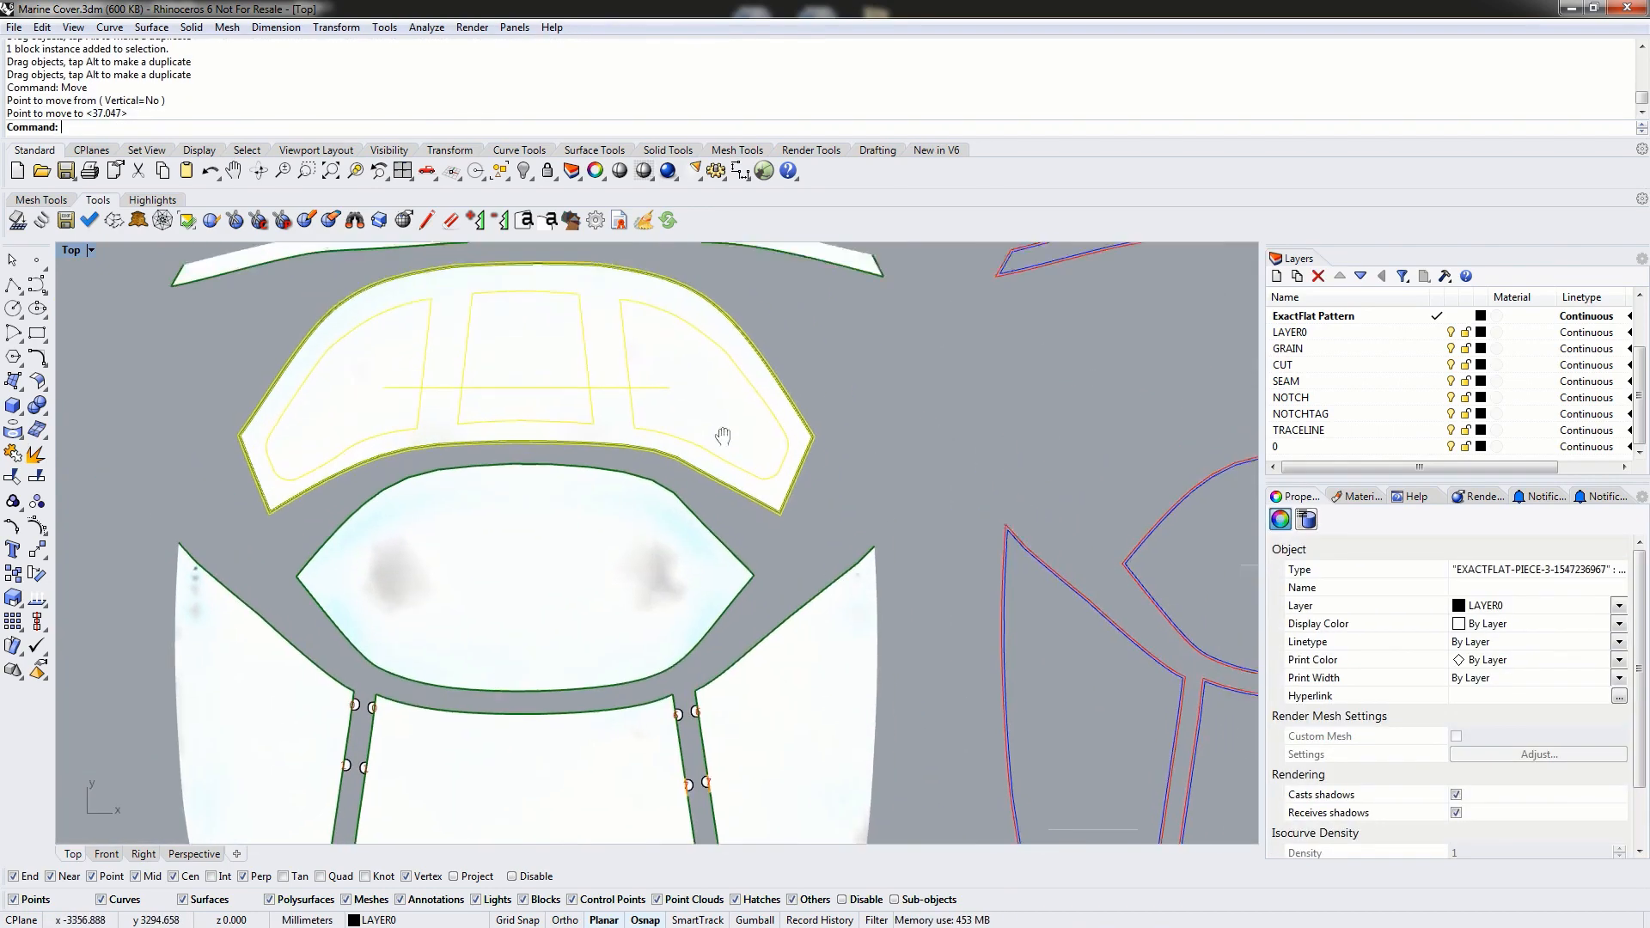
click(838, 617)
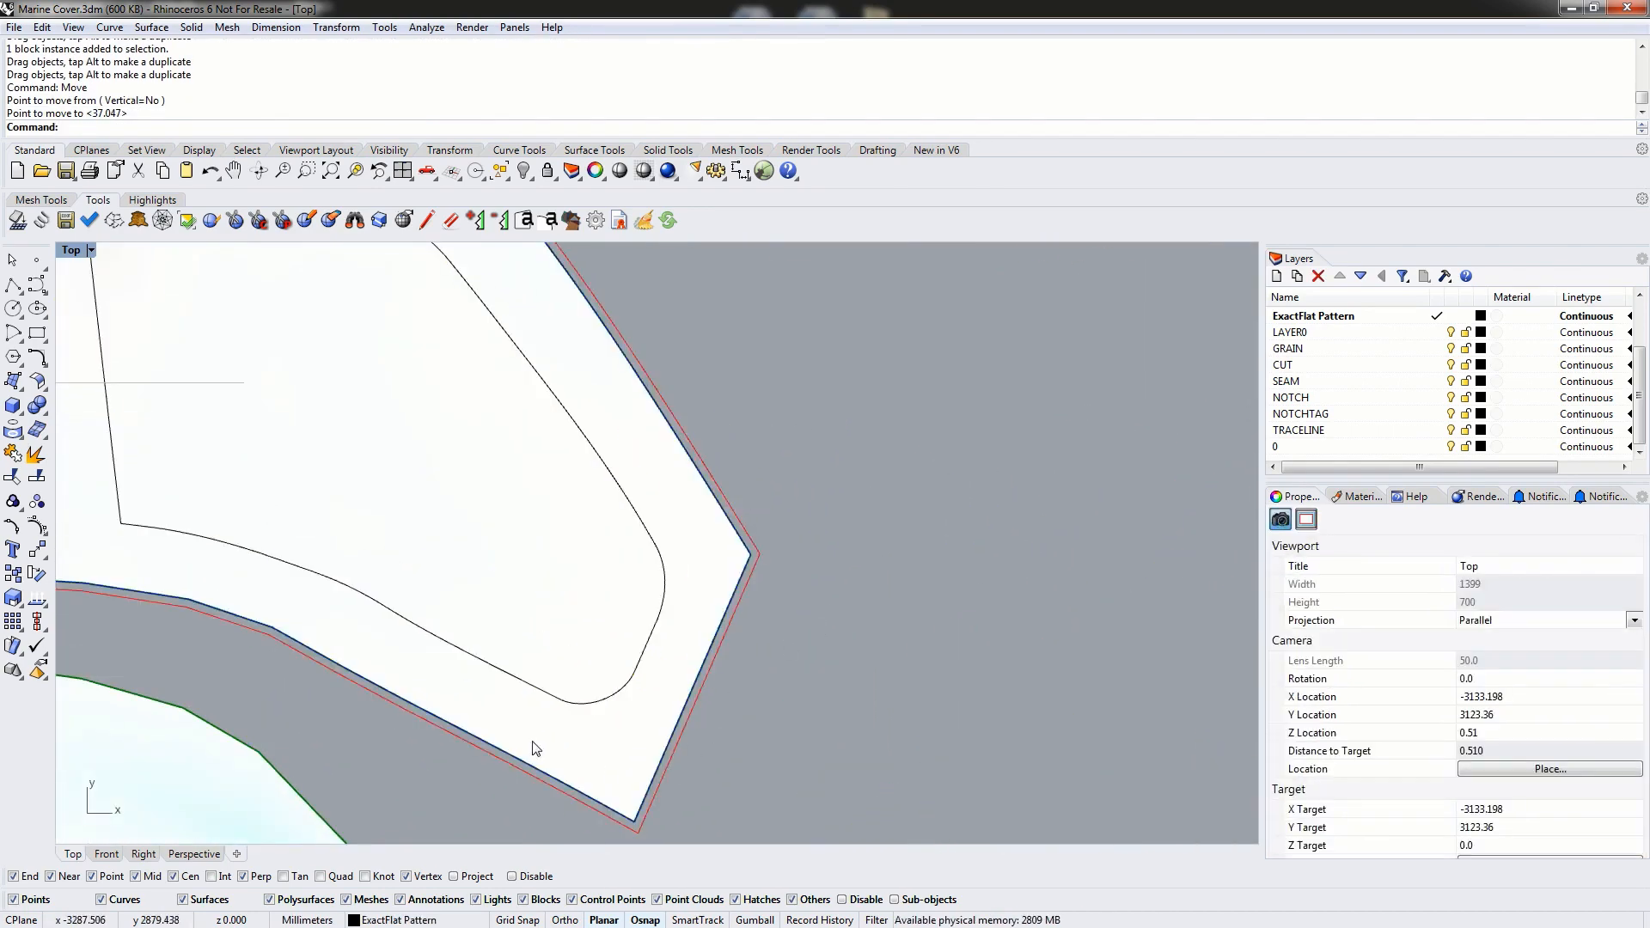
- Inspect the edges of the overlaid window panel and check the seam allowance in the ExactFlat DXF Export options
right_drag(533, 748, 873, 693)
scroll(1001, 488, down, 5)
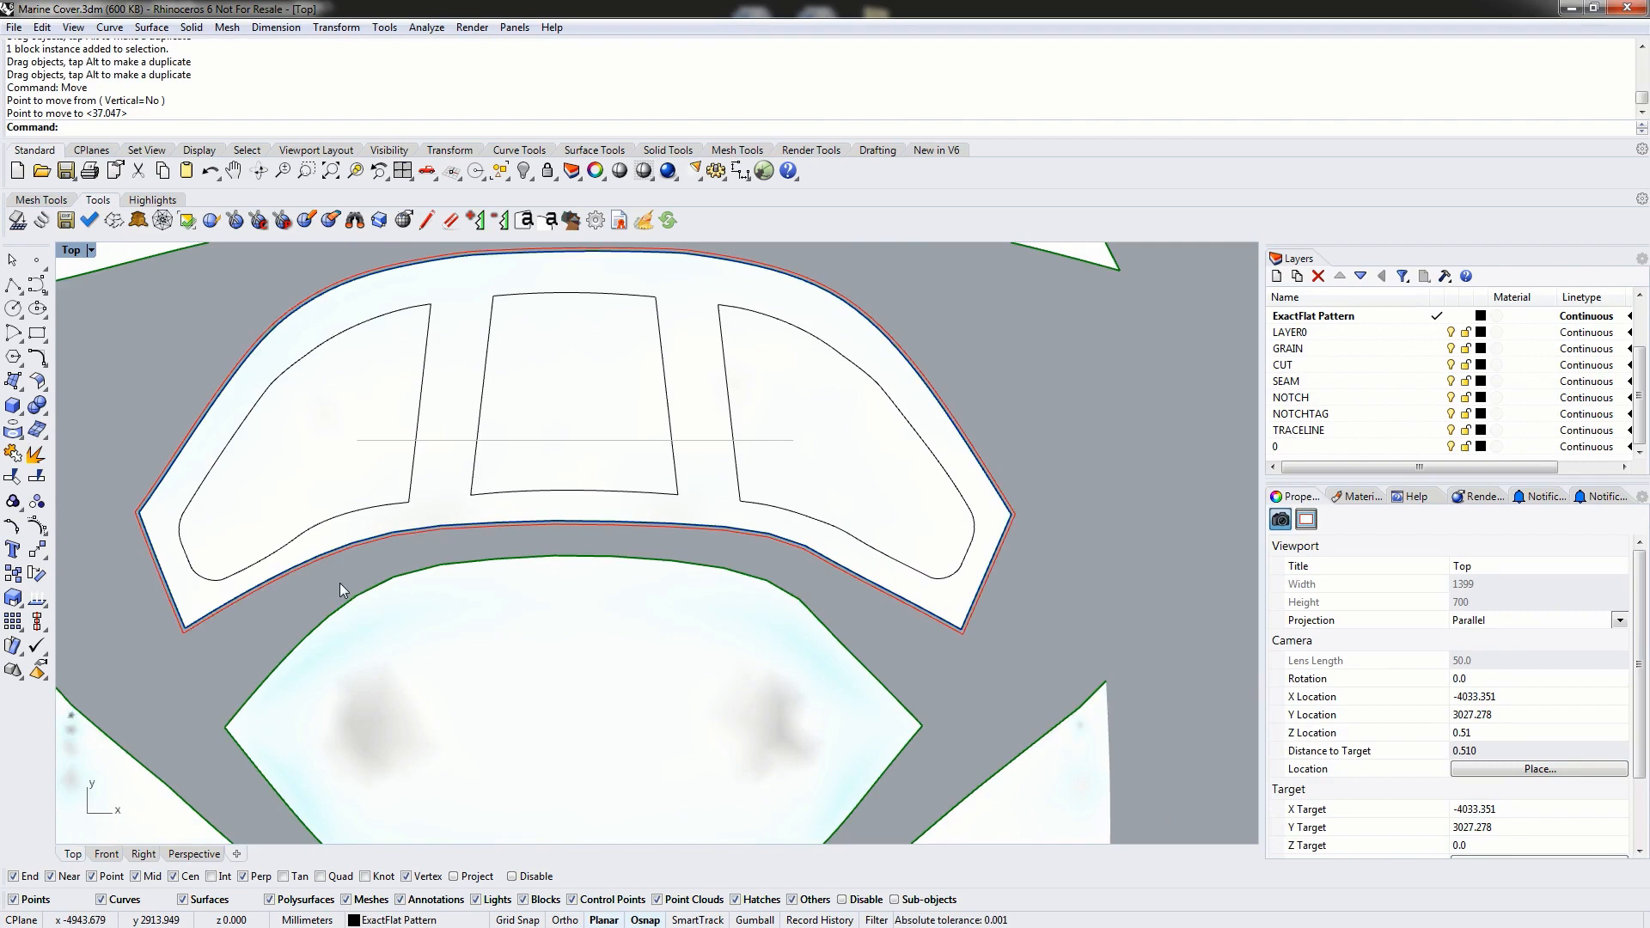
scroll(1010, 498, up, 4)
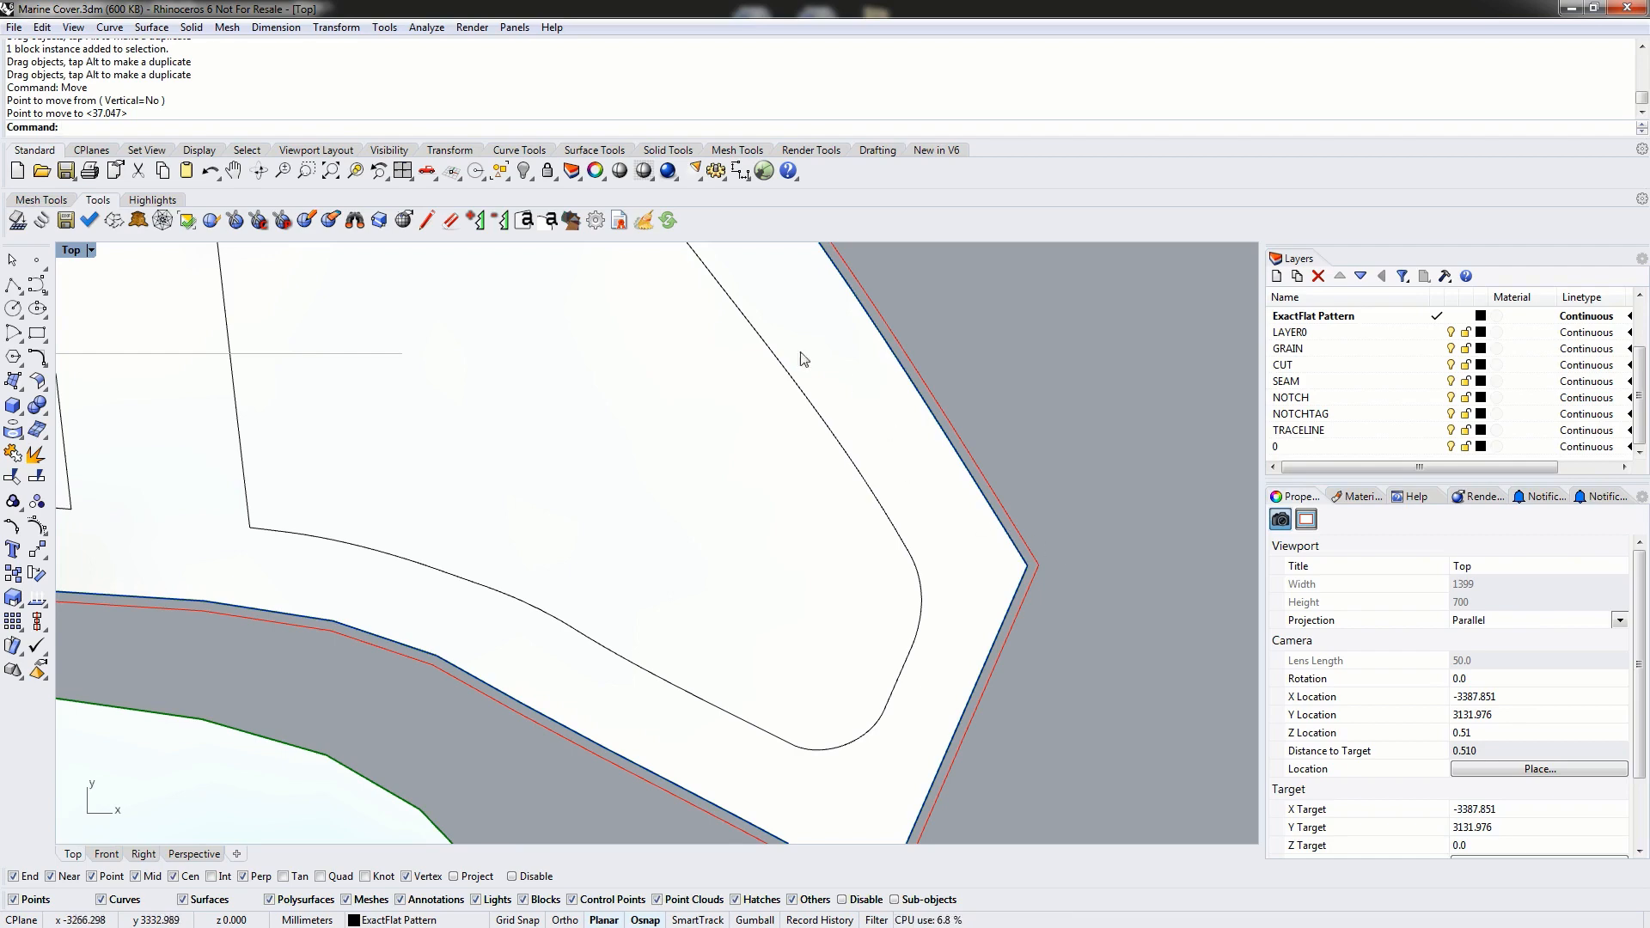
click(596, 223)
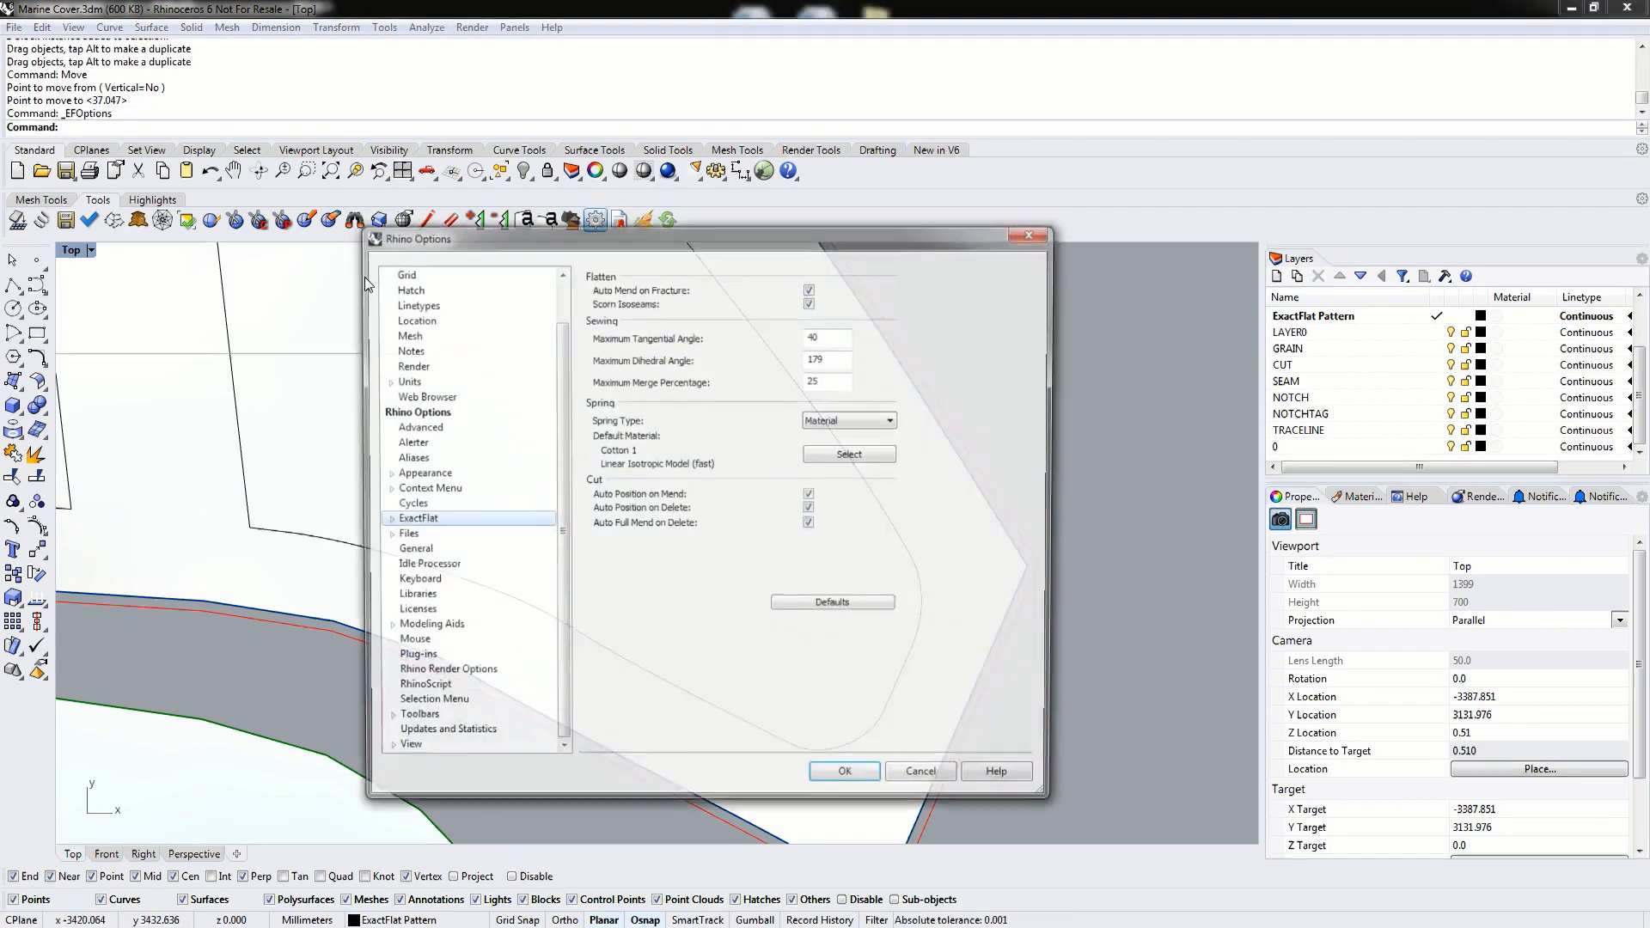
click(384, 524)
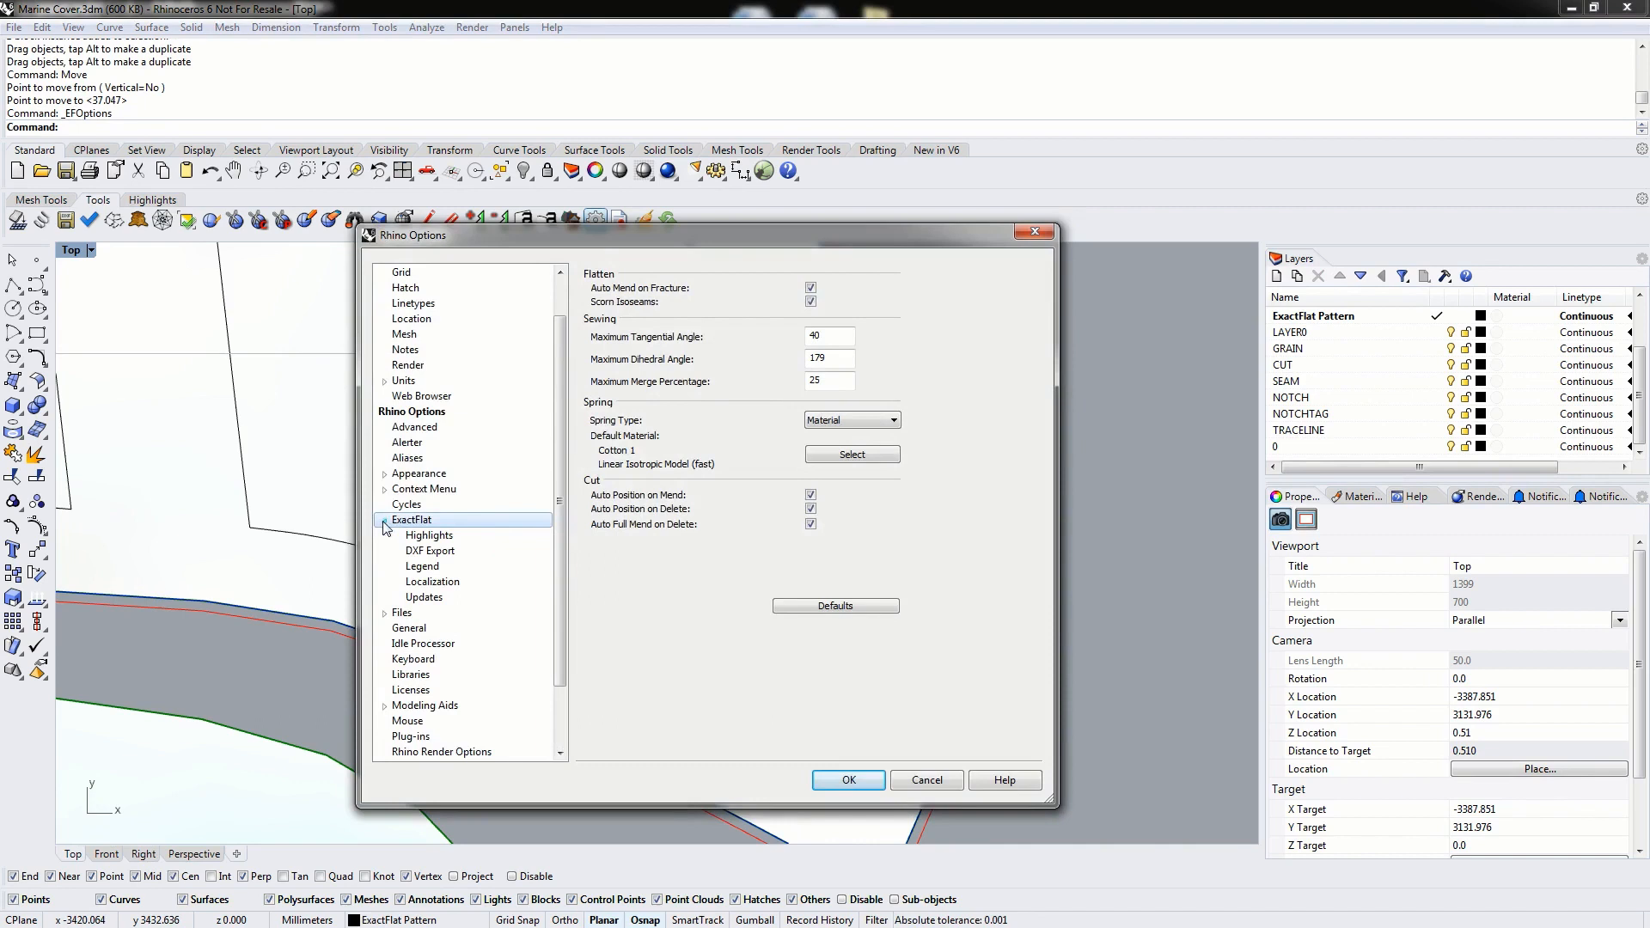
click(438, 554)
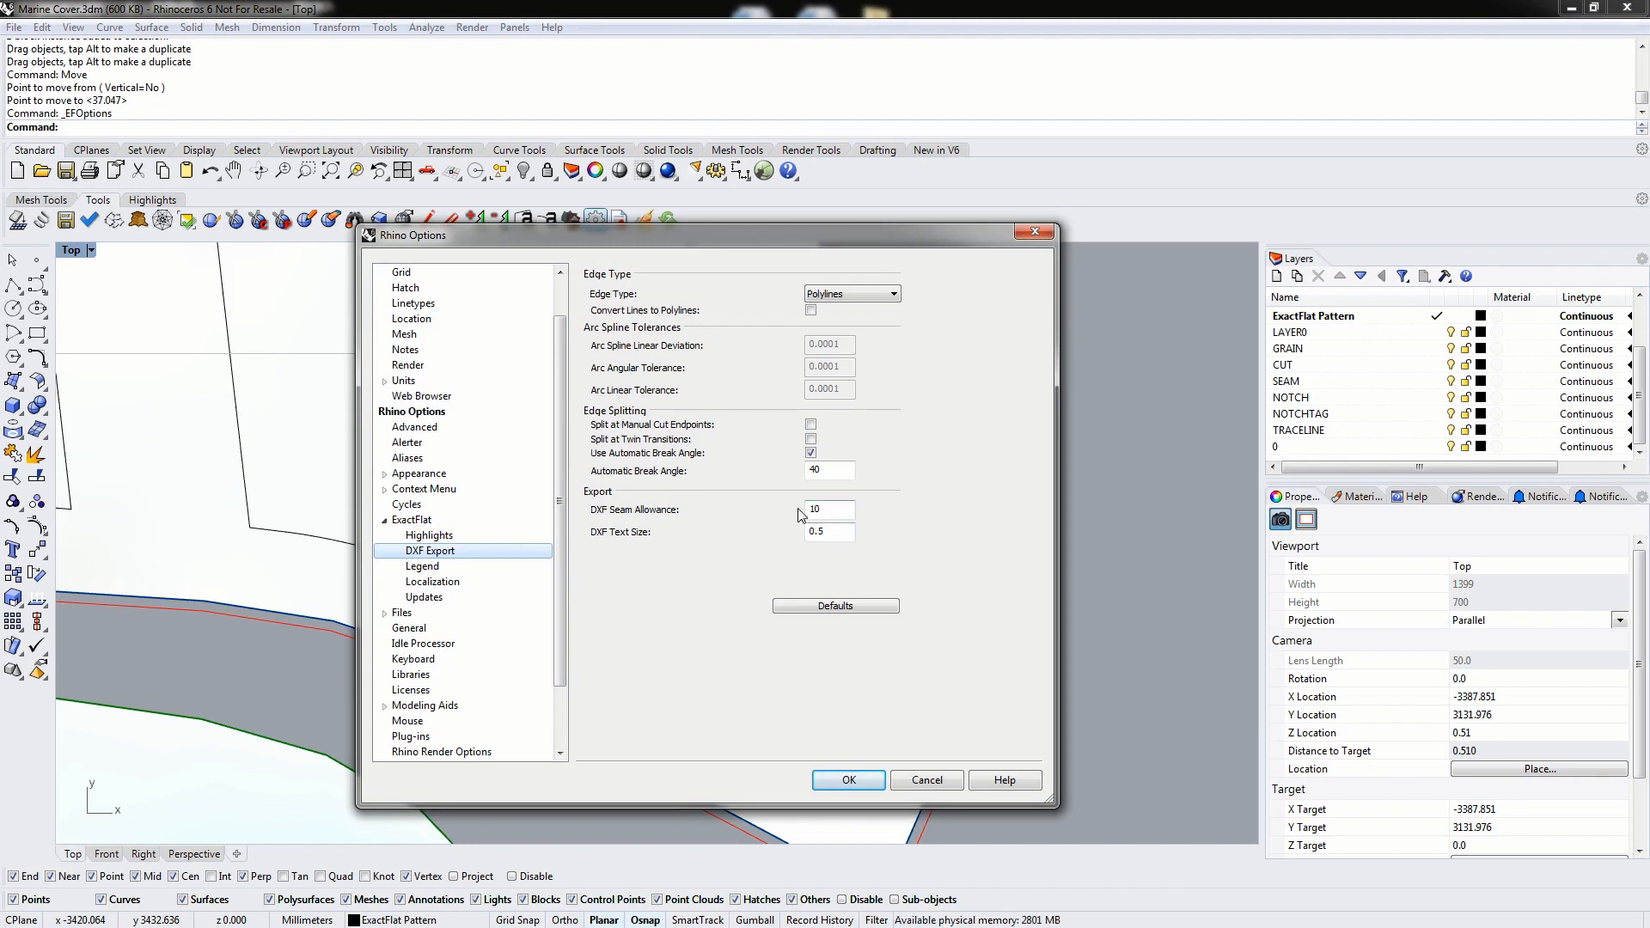
click(849, 780)
- Measure the distance between the seam line and the outer cut line near the window panel's right corner
right_drag(1016, 758, 1017, 563)
text(Distance)
key(Return)
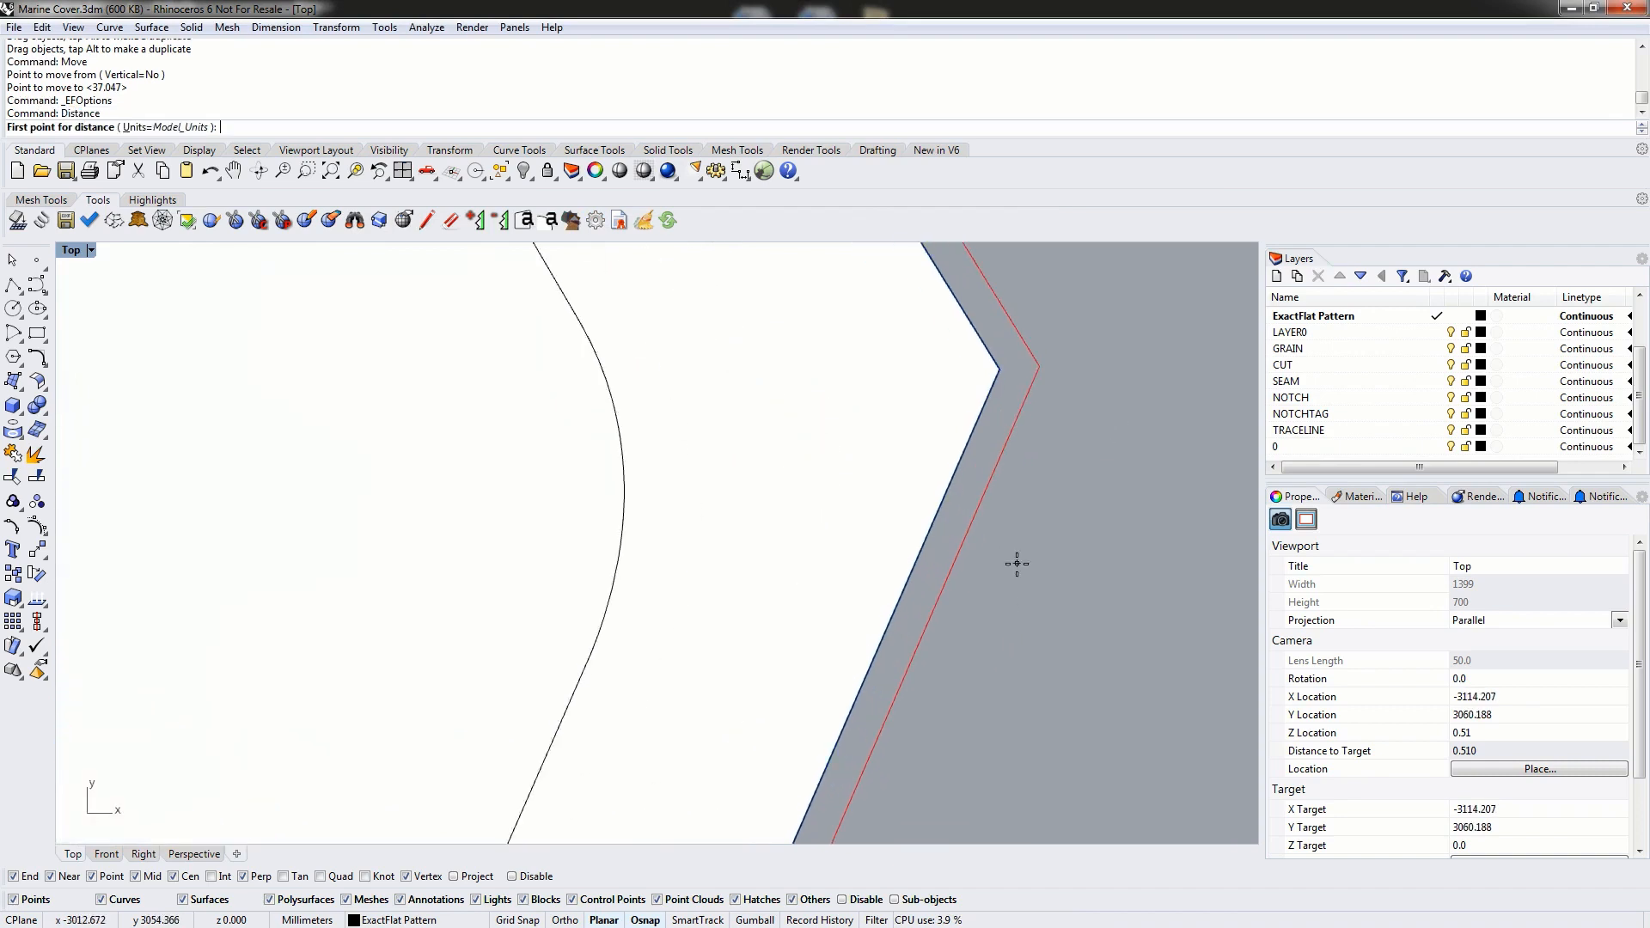
click(975, 424)
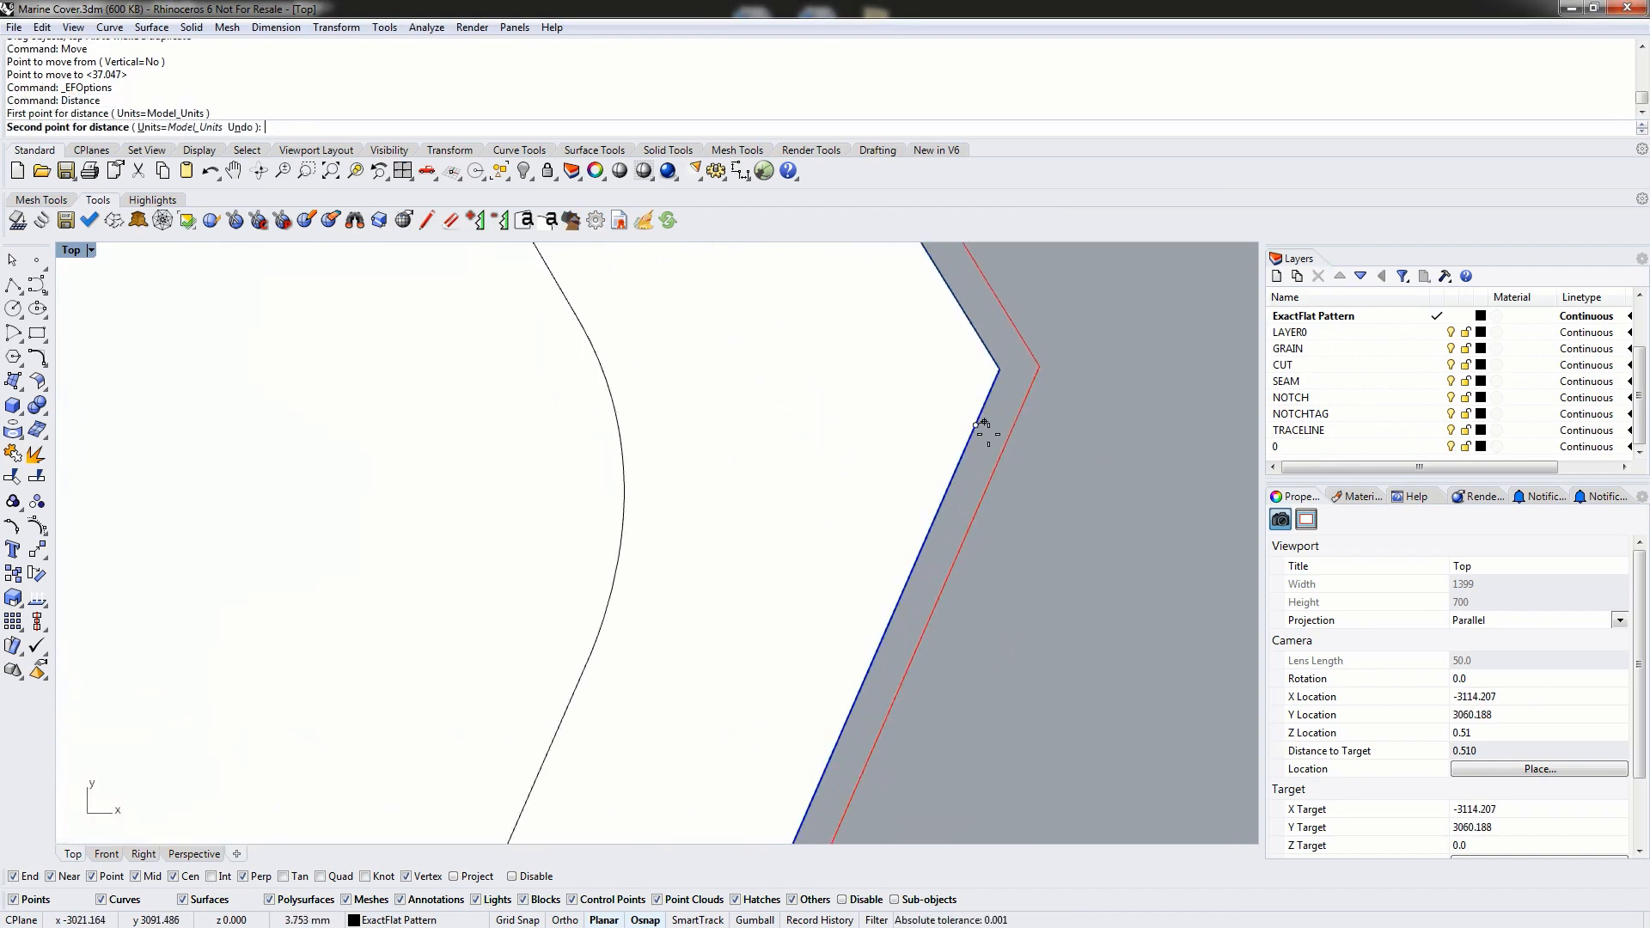
click(1000, 458)
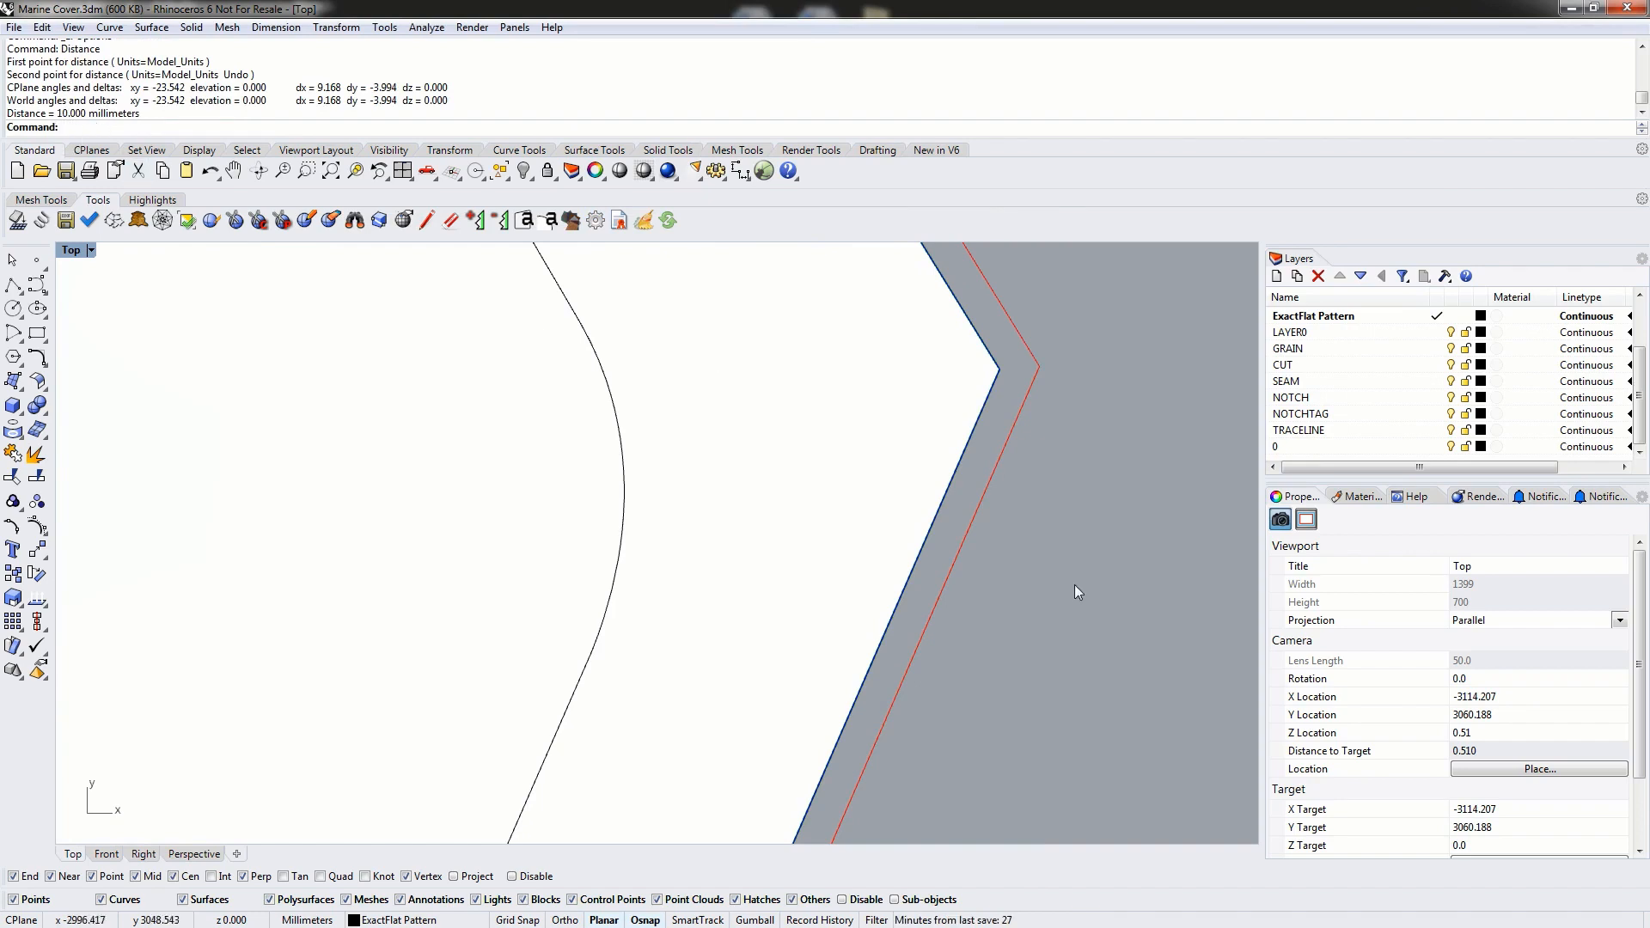
- Compare the overlaid window panel and the other imported outlines with the patterns, and highlight the SEAM and CUT layers in turn
scroll(1016, 606, down, 5)
scroll(1013, 598, down, 4)
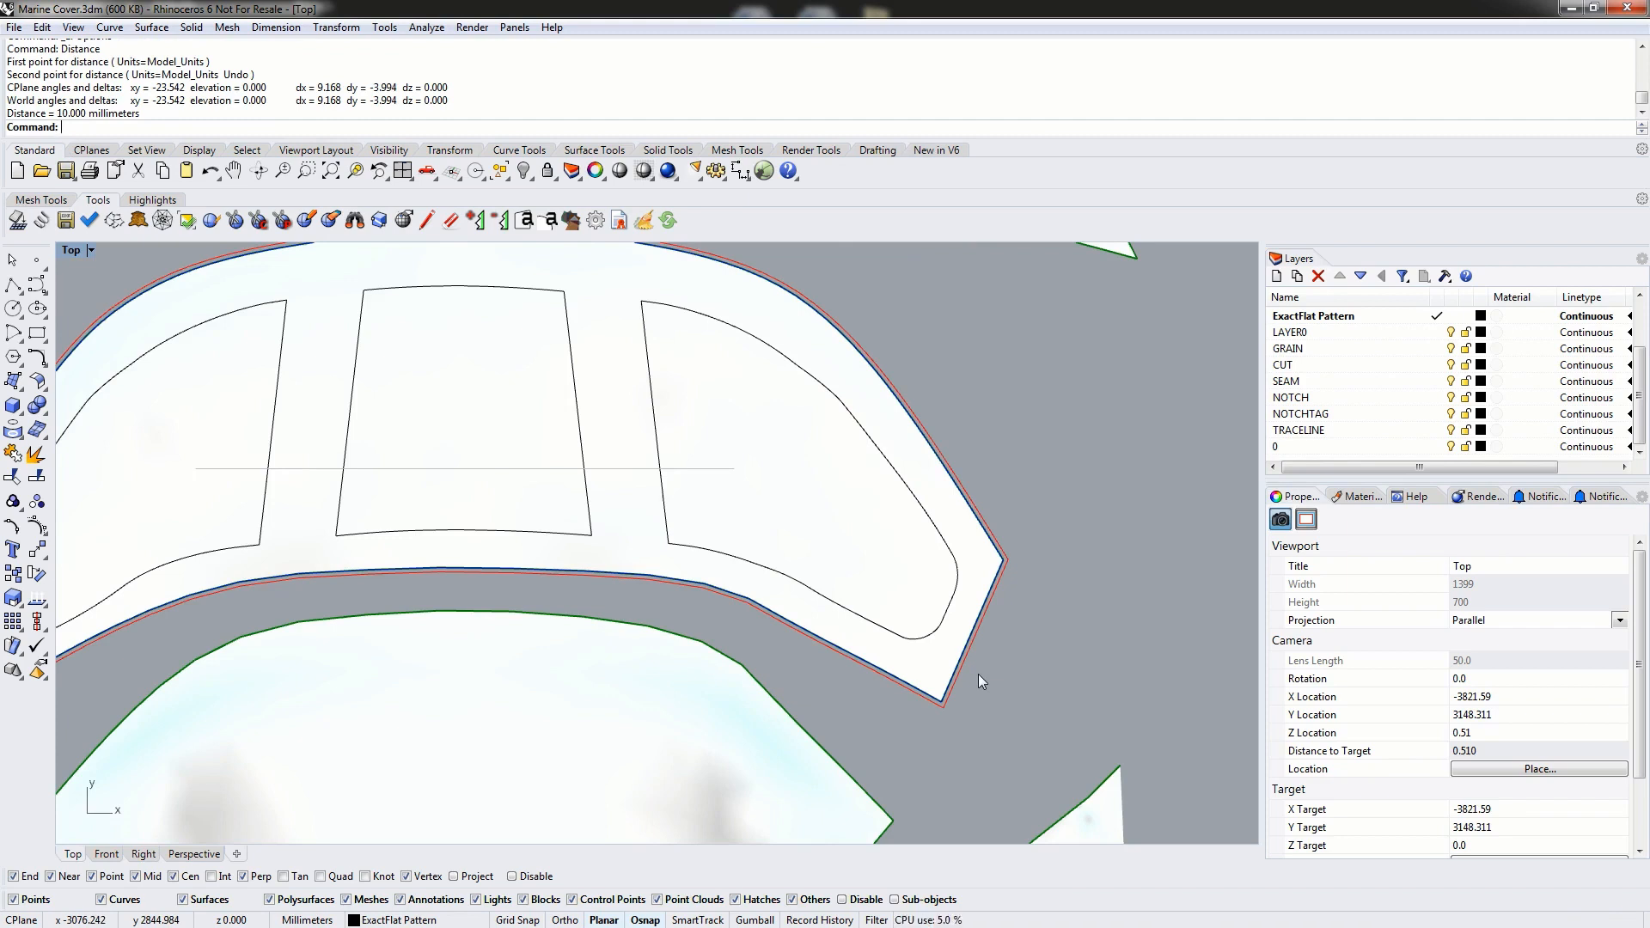
right_drag(528, 472, 808, 503)
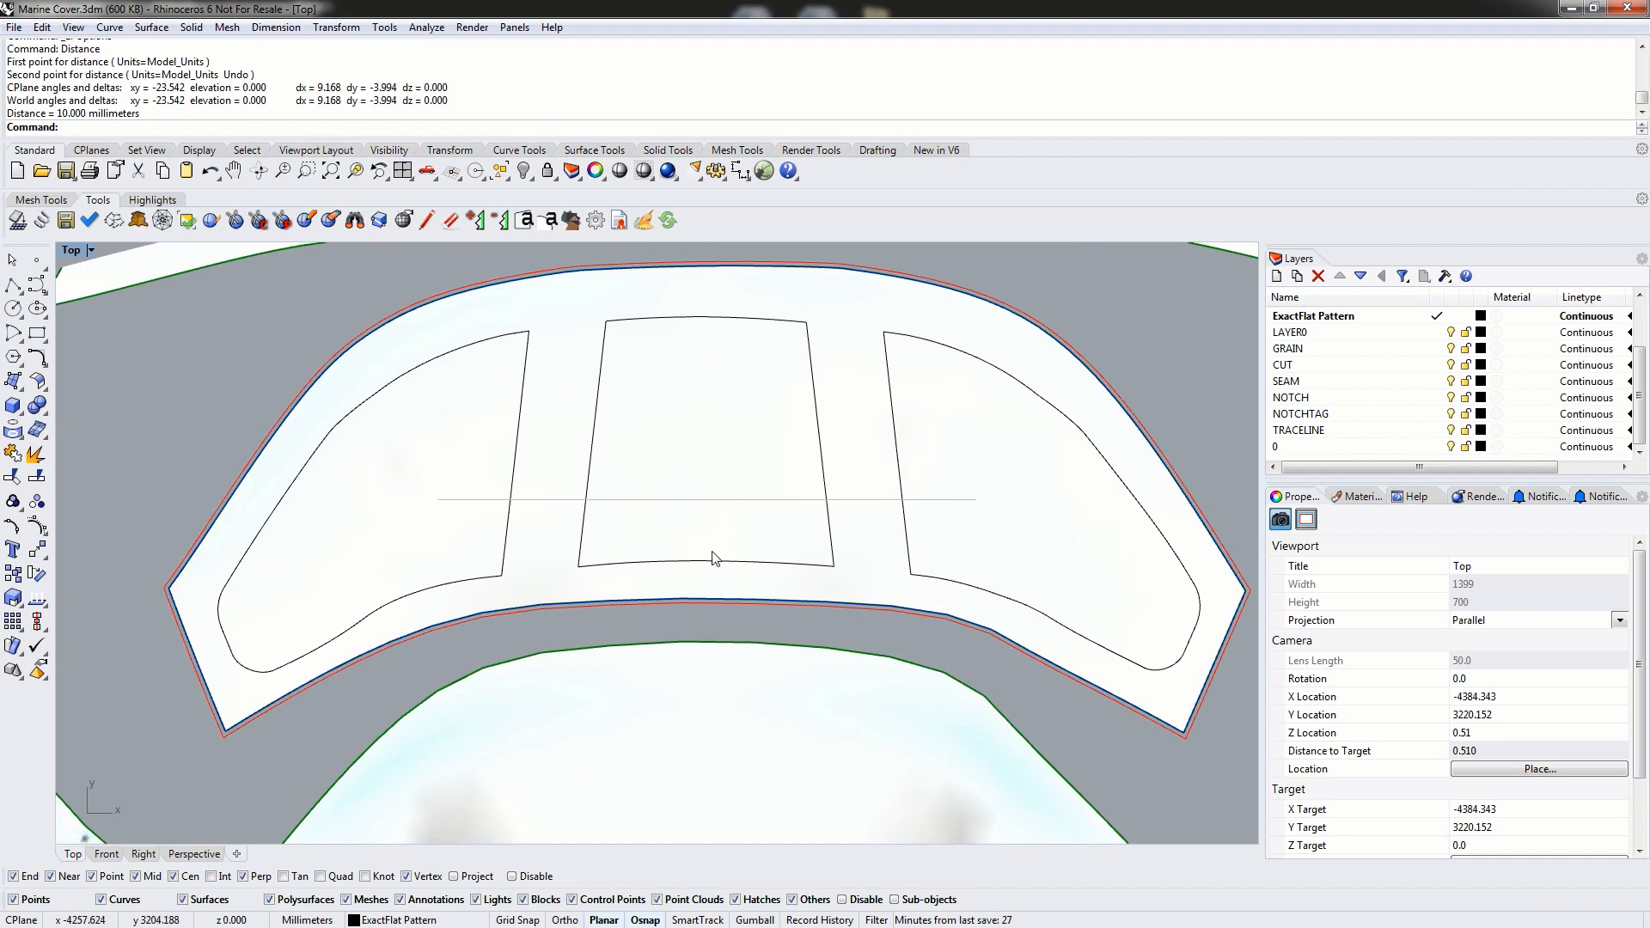
scroll(718, 550, down, 2)
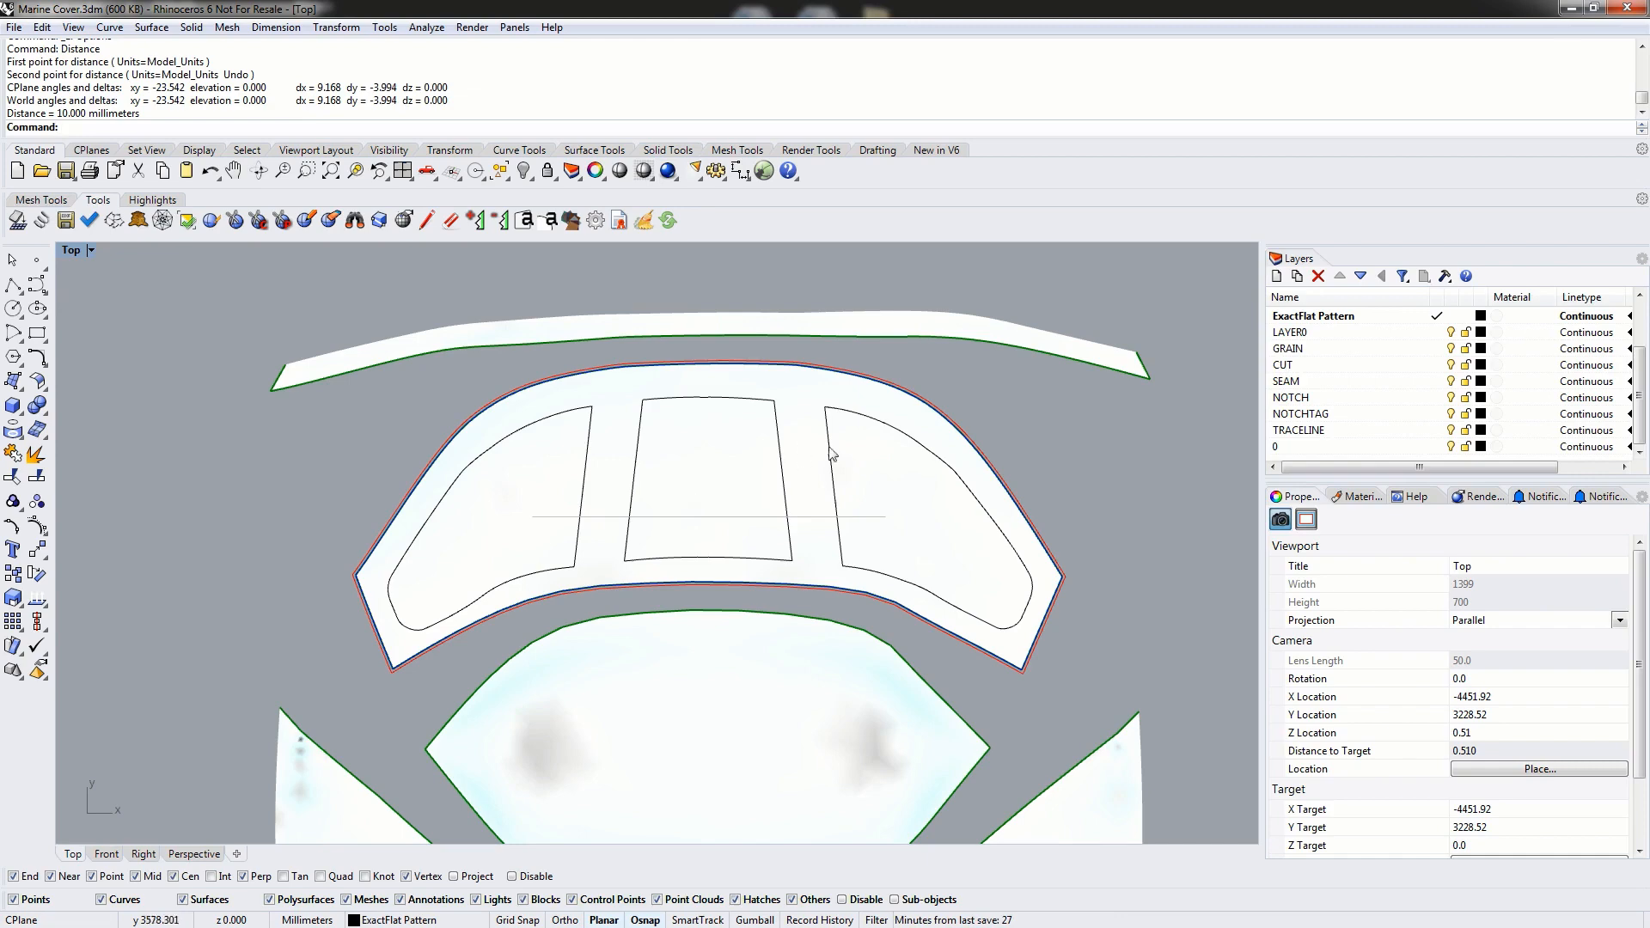
scroll(1146, 507, down, 3)
right_drag(1166, 644, 578, 420)
scroll(1057, 521, down, 6)
right_drag(553, 365, 606, 432)
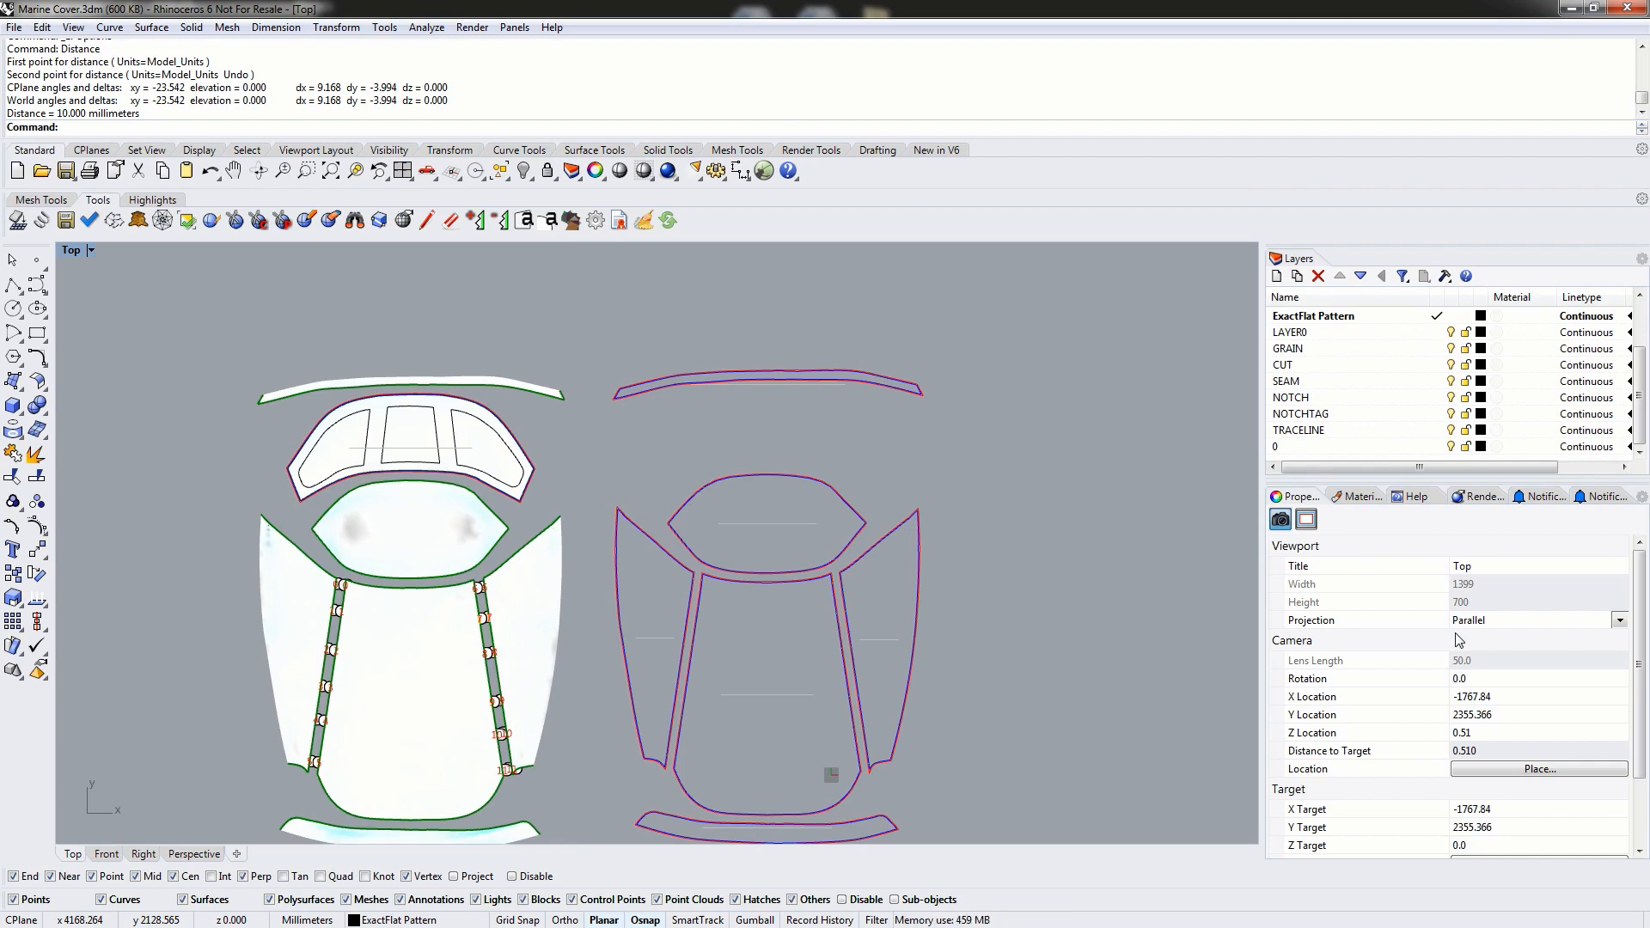
click(1283, 381)
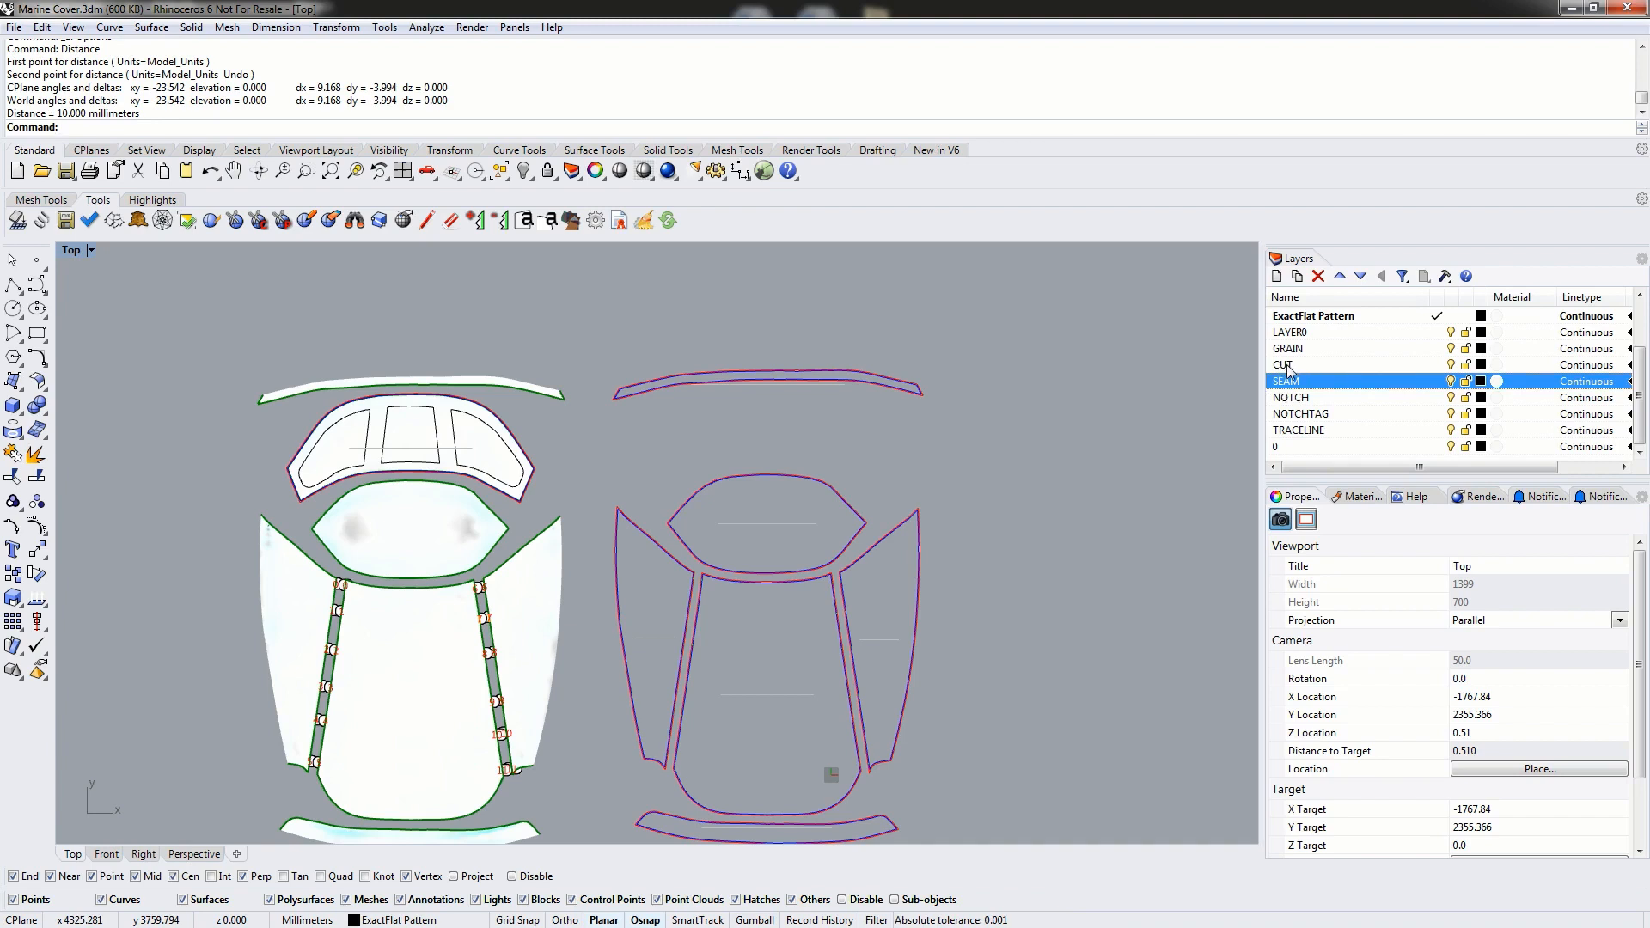
click(1290, 367)
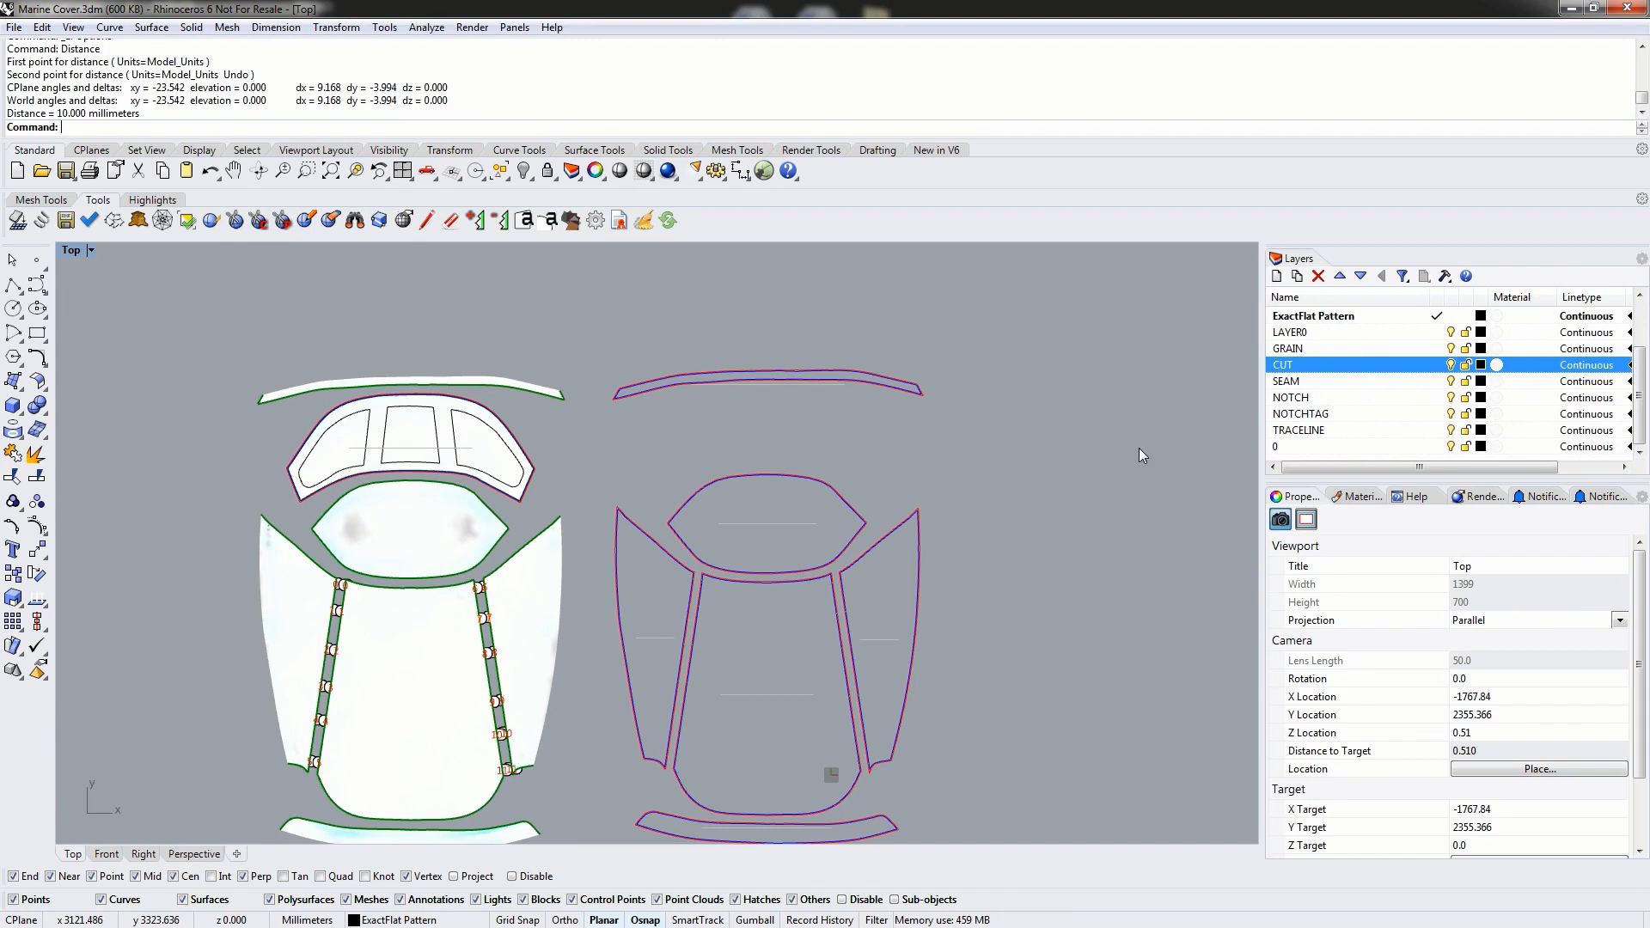
- Highlight the NOTCH and NOTCHTAG layers and examine the notch lines and tag numbers between the seam and cut lines of the imported patterns
click(1296, 401)
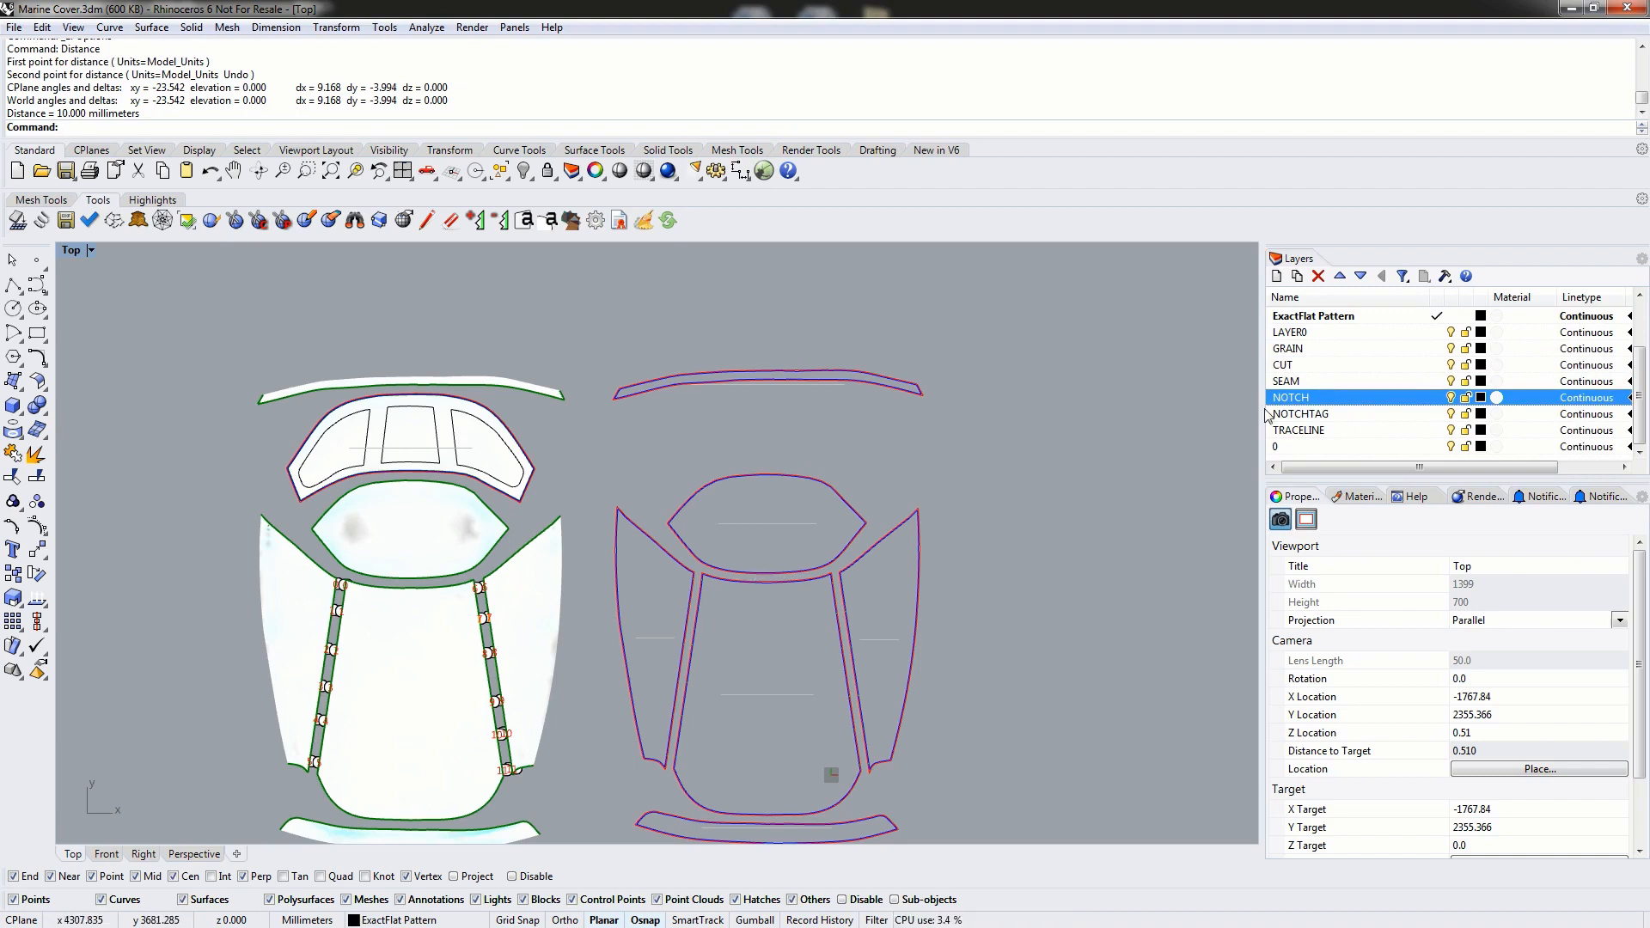
click(1316, 416)
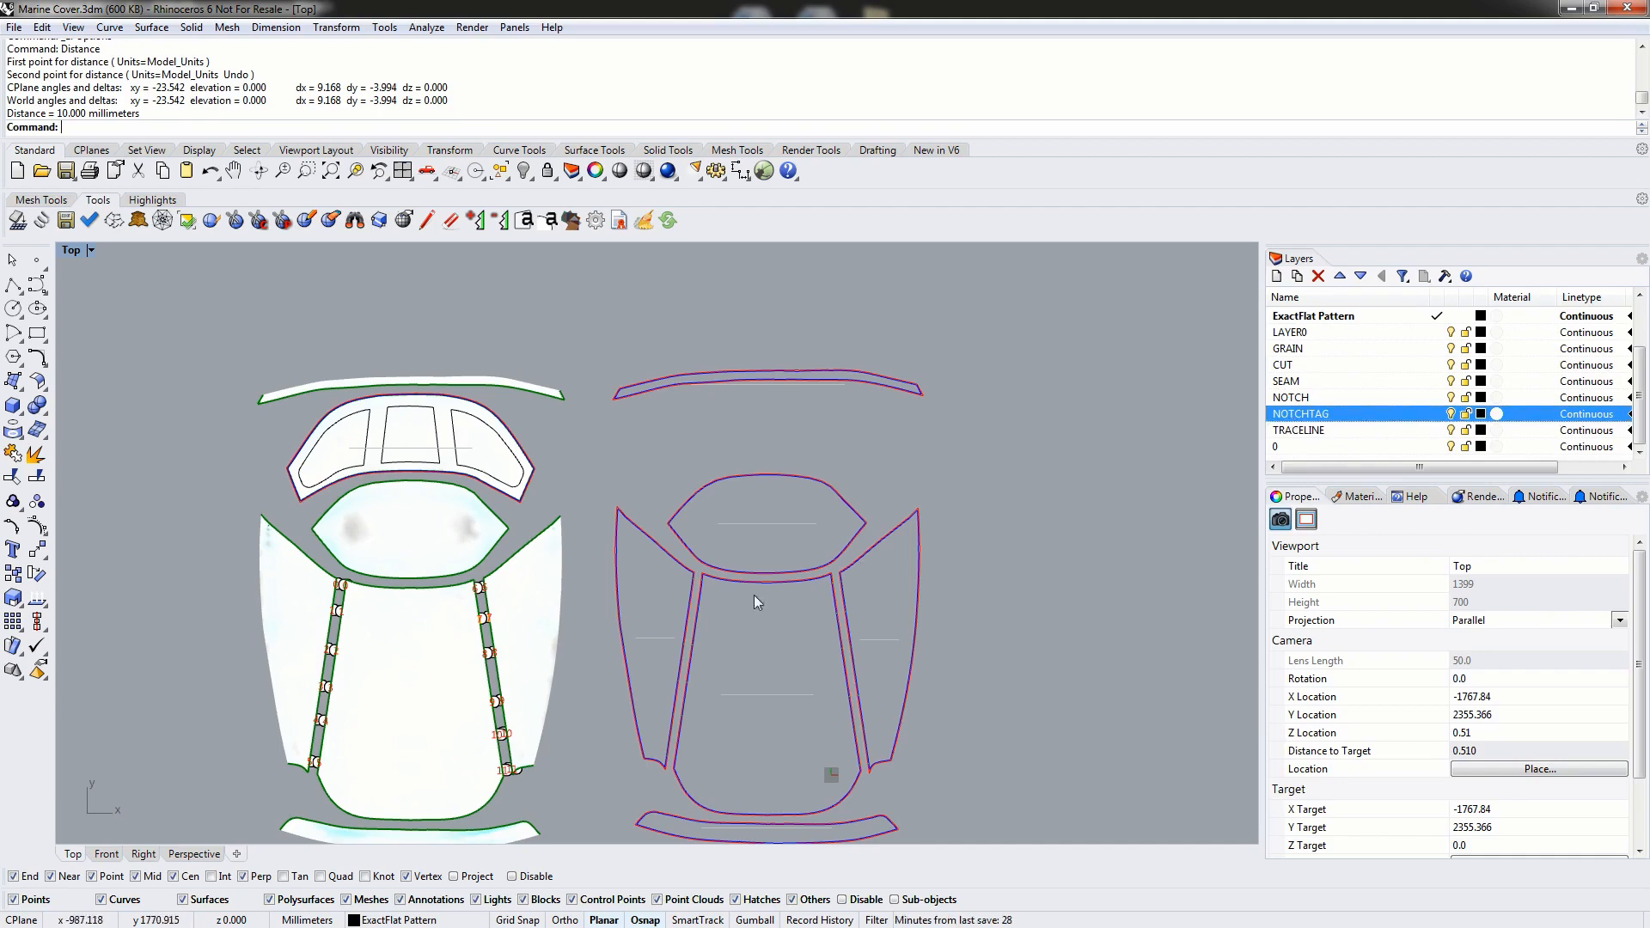
scroll(651, 621, up, 5)
scroll(756, 697, up, 8)
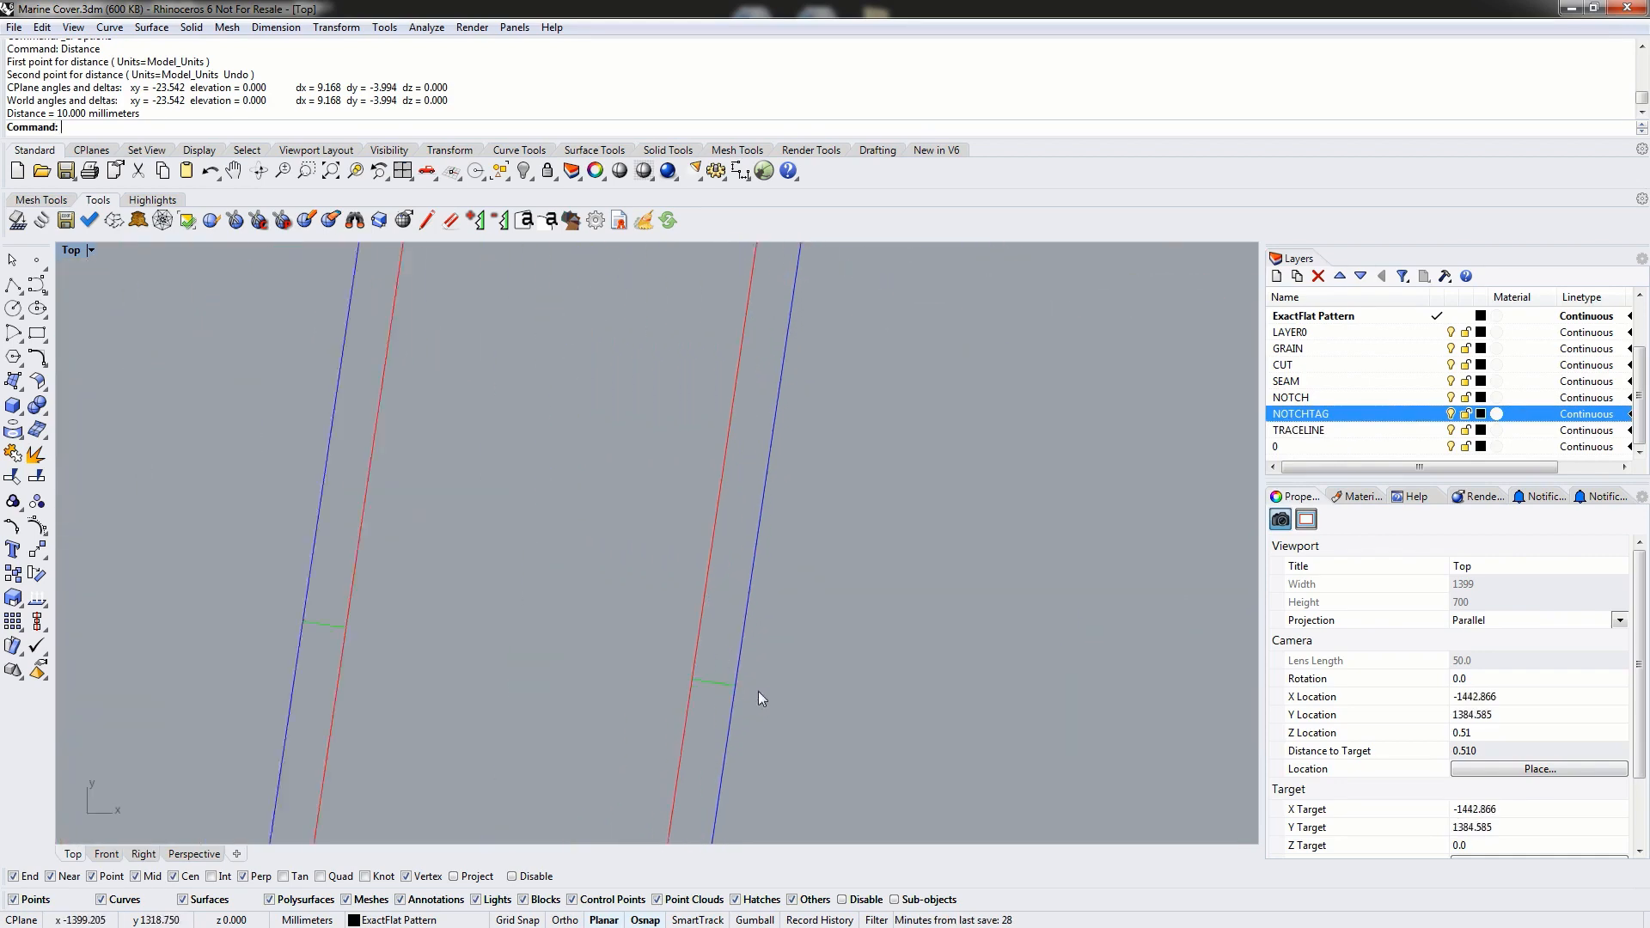
scroll(723, 662, up, 6)
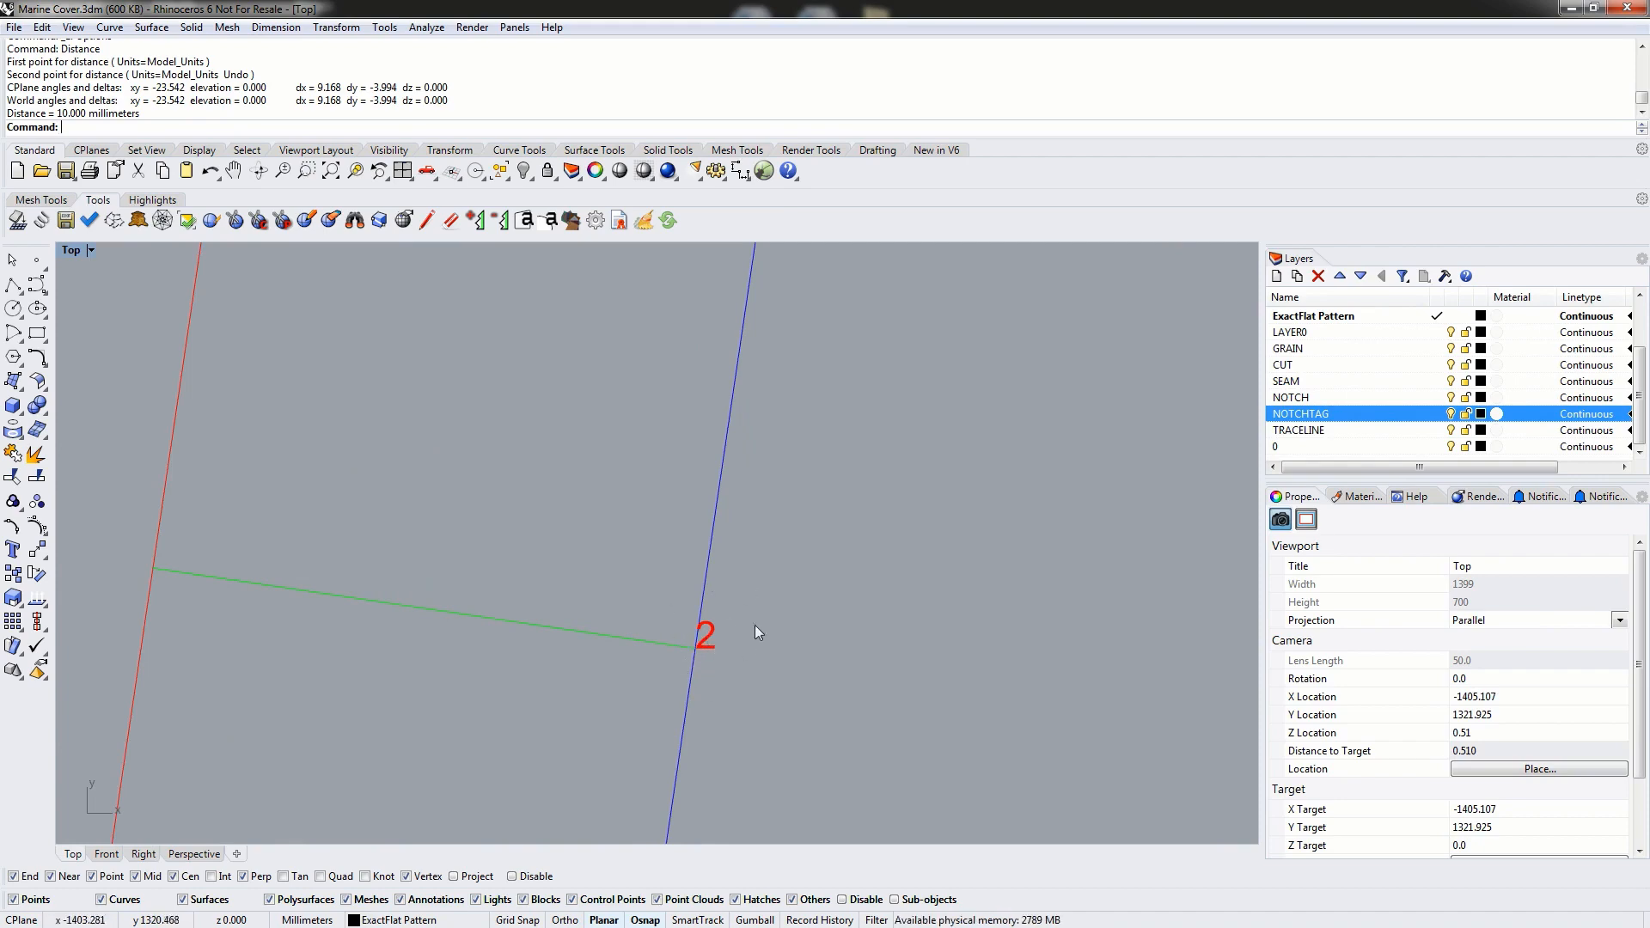
scroll(755, 633, down, 10)
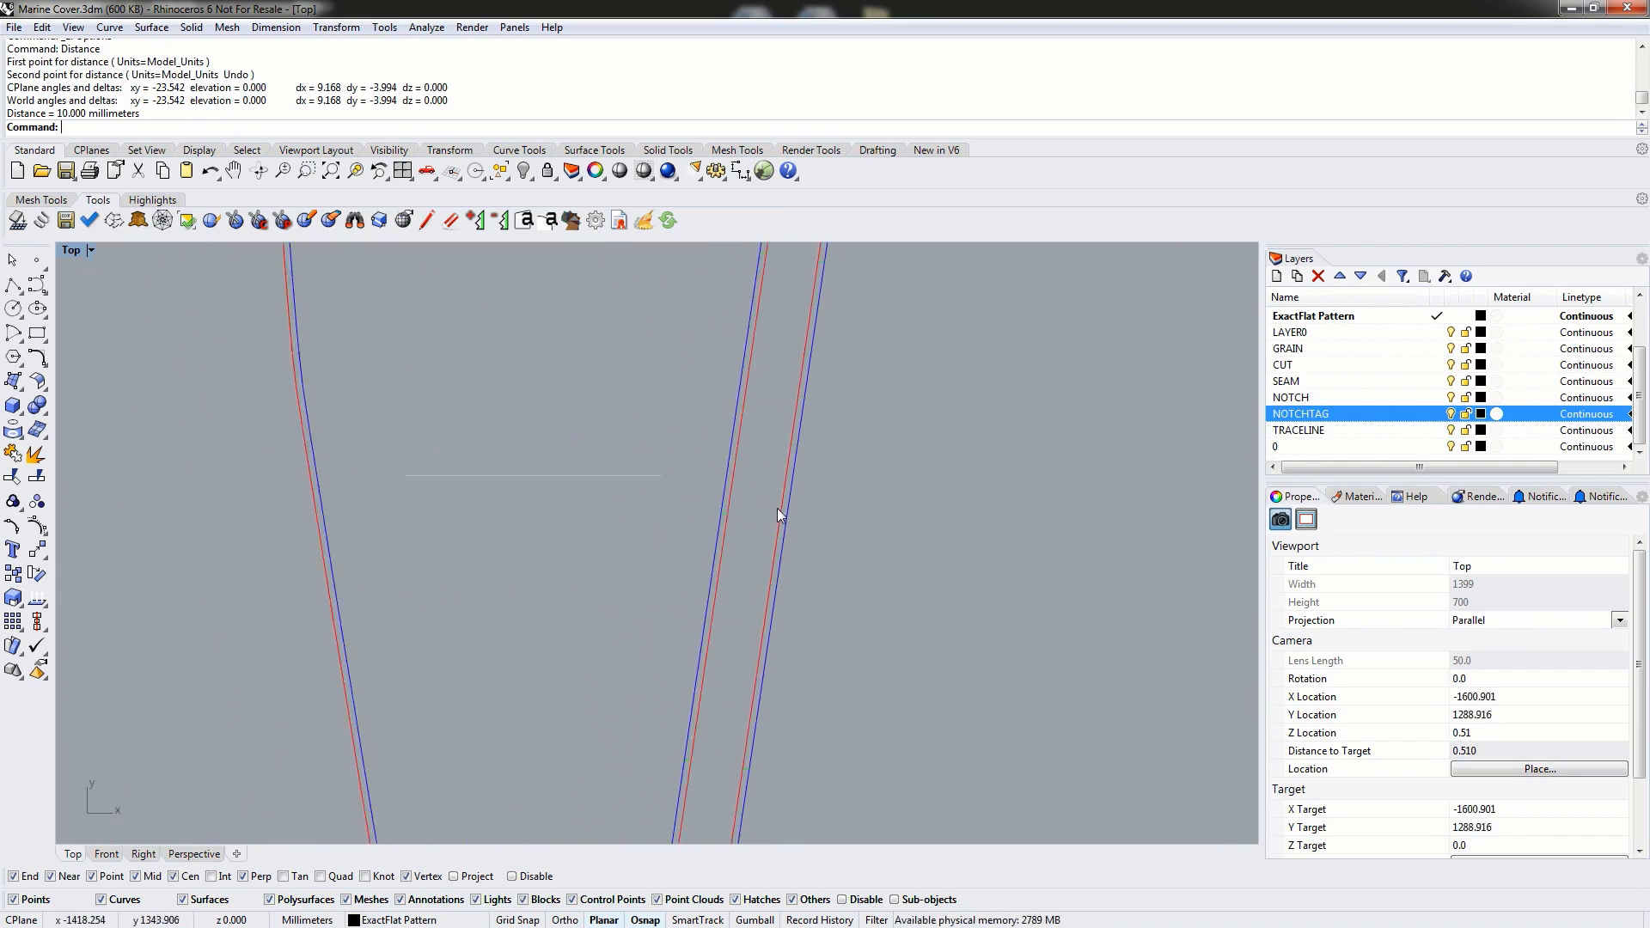
scroll(777, 513, down, 15)
right_drag(716, 457, 646, 523)
scroll(646, 522, up, 5)
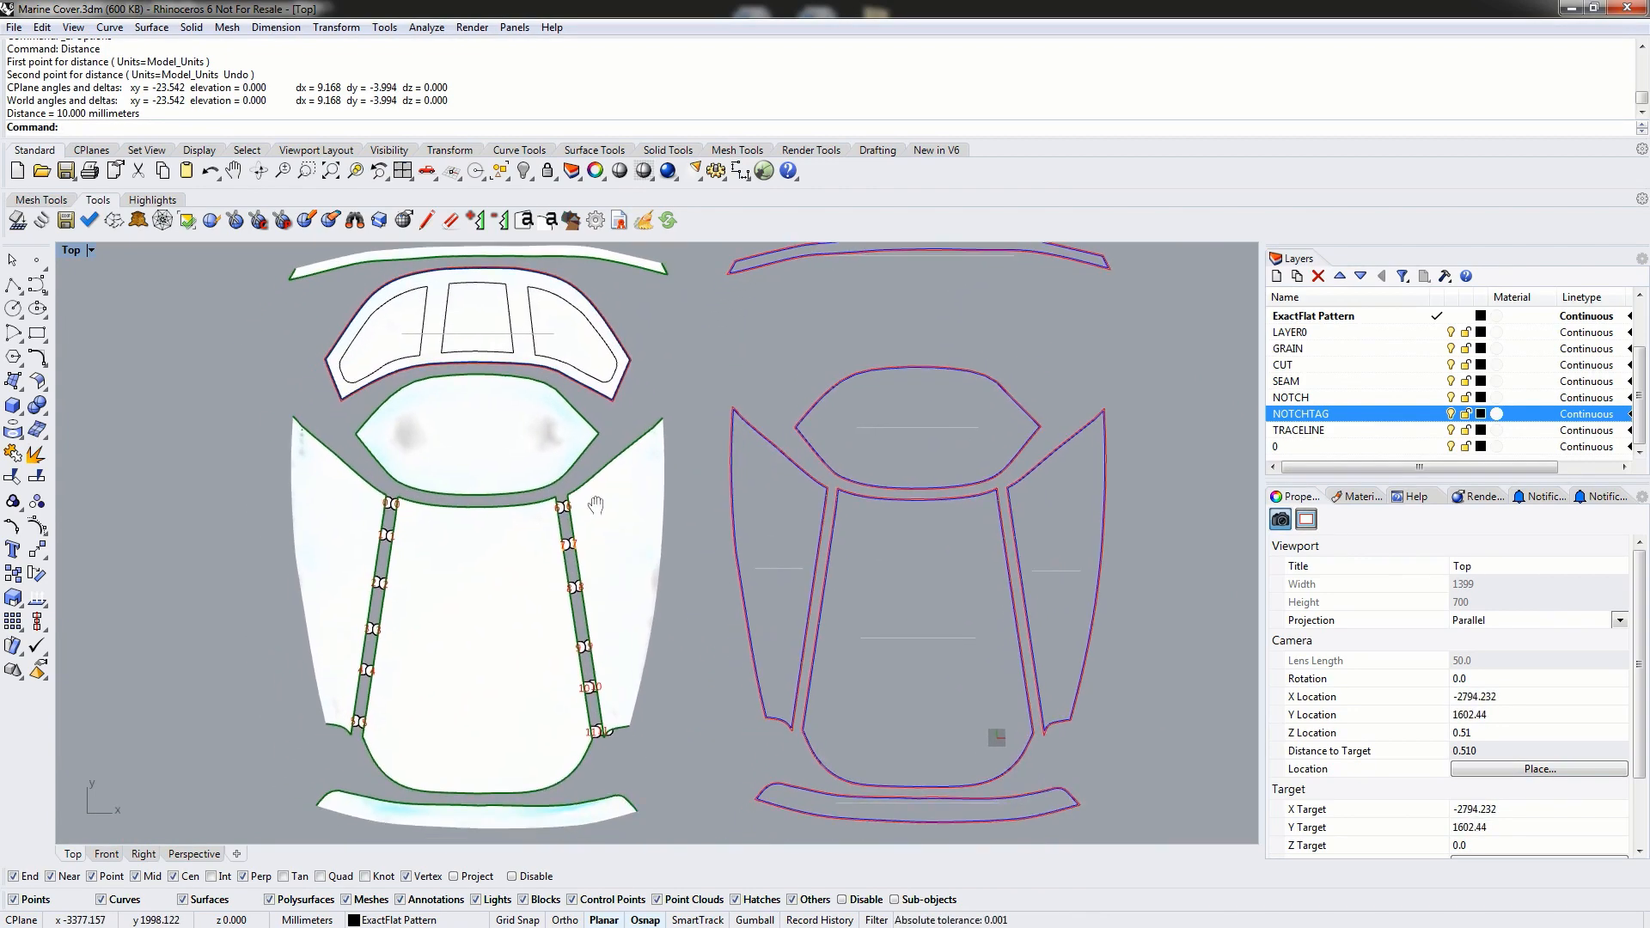
scroll(578, 409, down, 2)
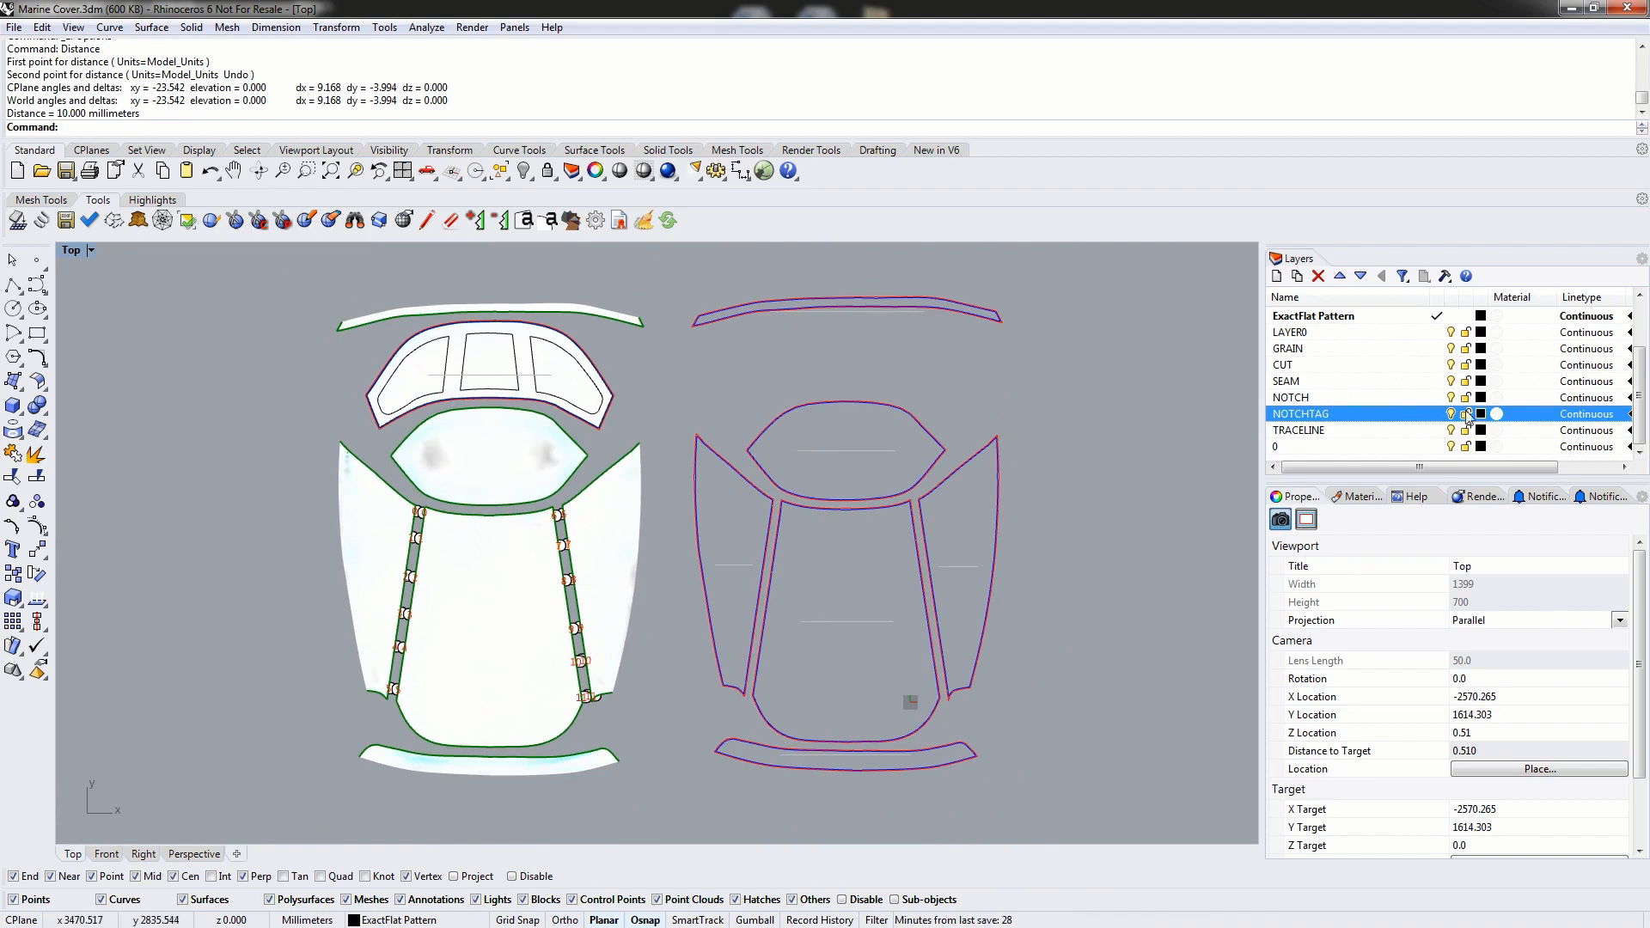
- Make Surfaces the current layer and hide the ExactFlat Pattern layer and all imported DXF layers
scroll(1625, 417, up, 2)
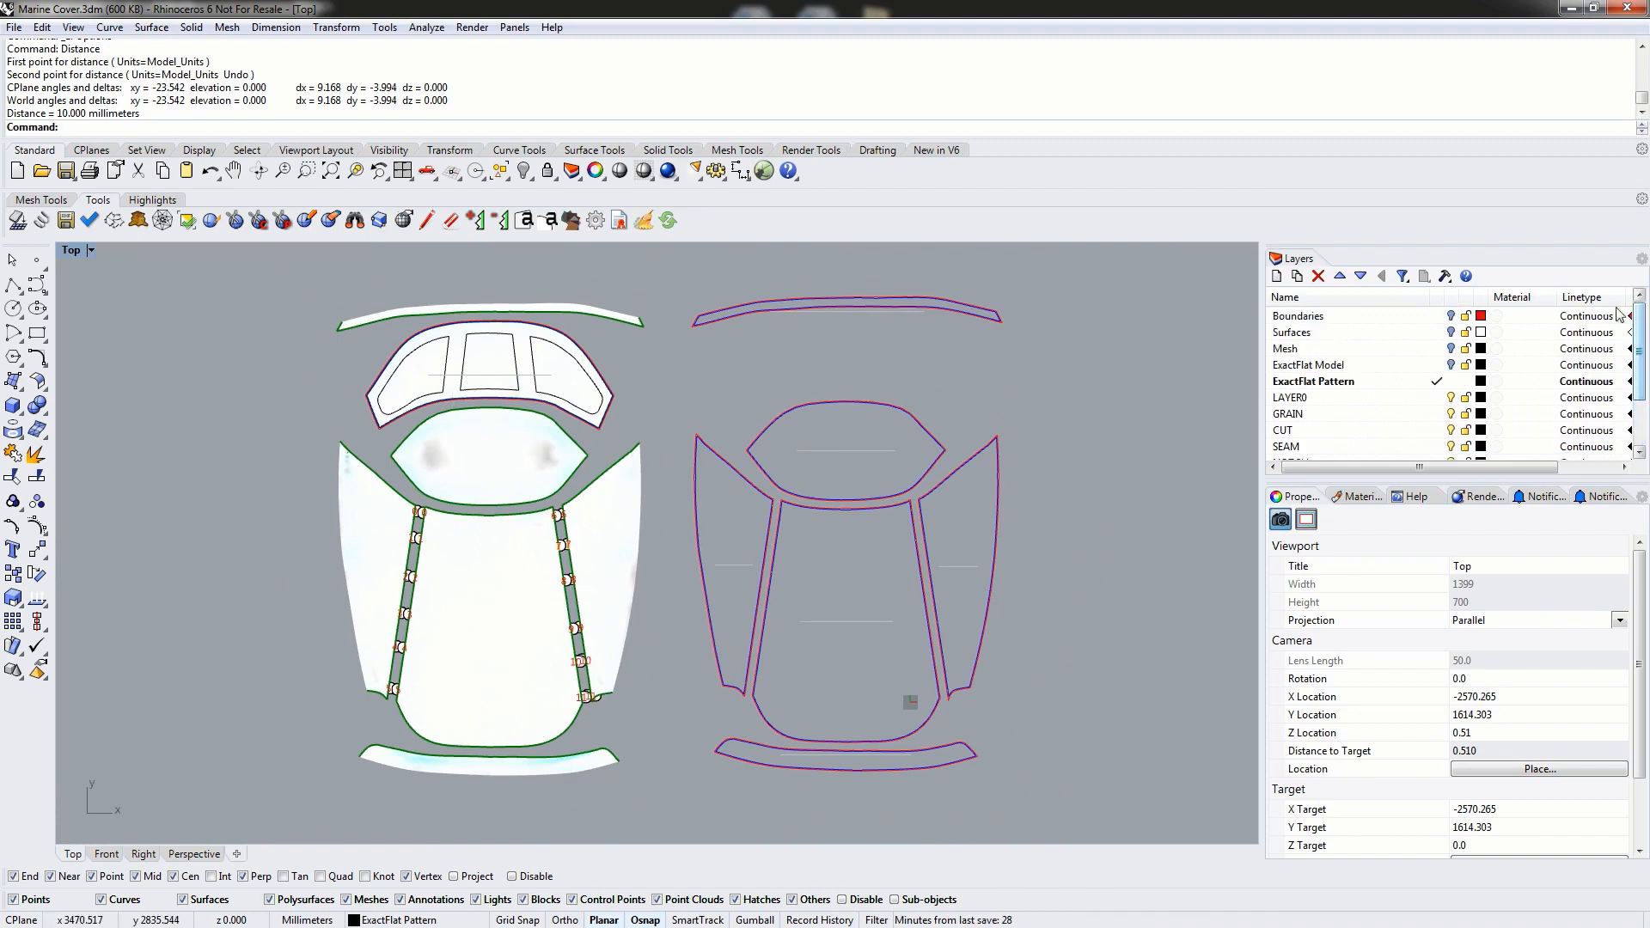
click(1435, 333)
click(1450, 380)
click(1449, 397)
click(1450, 414)
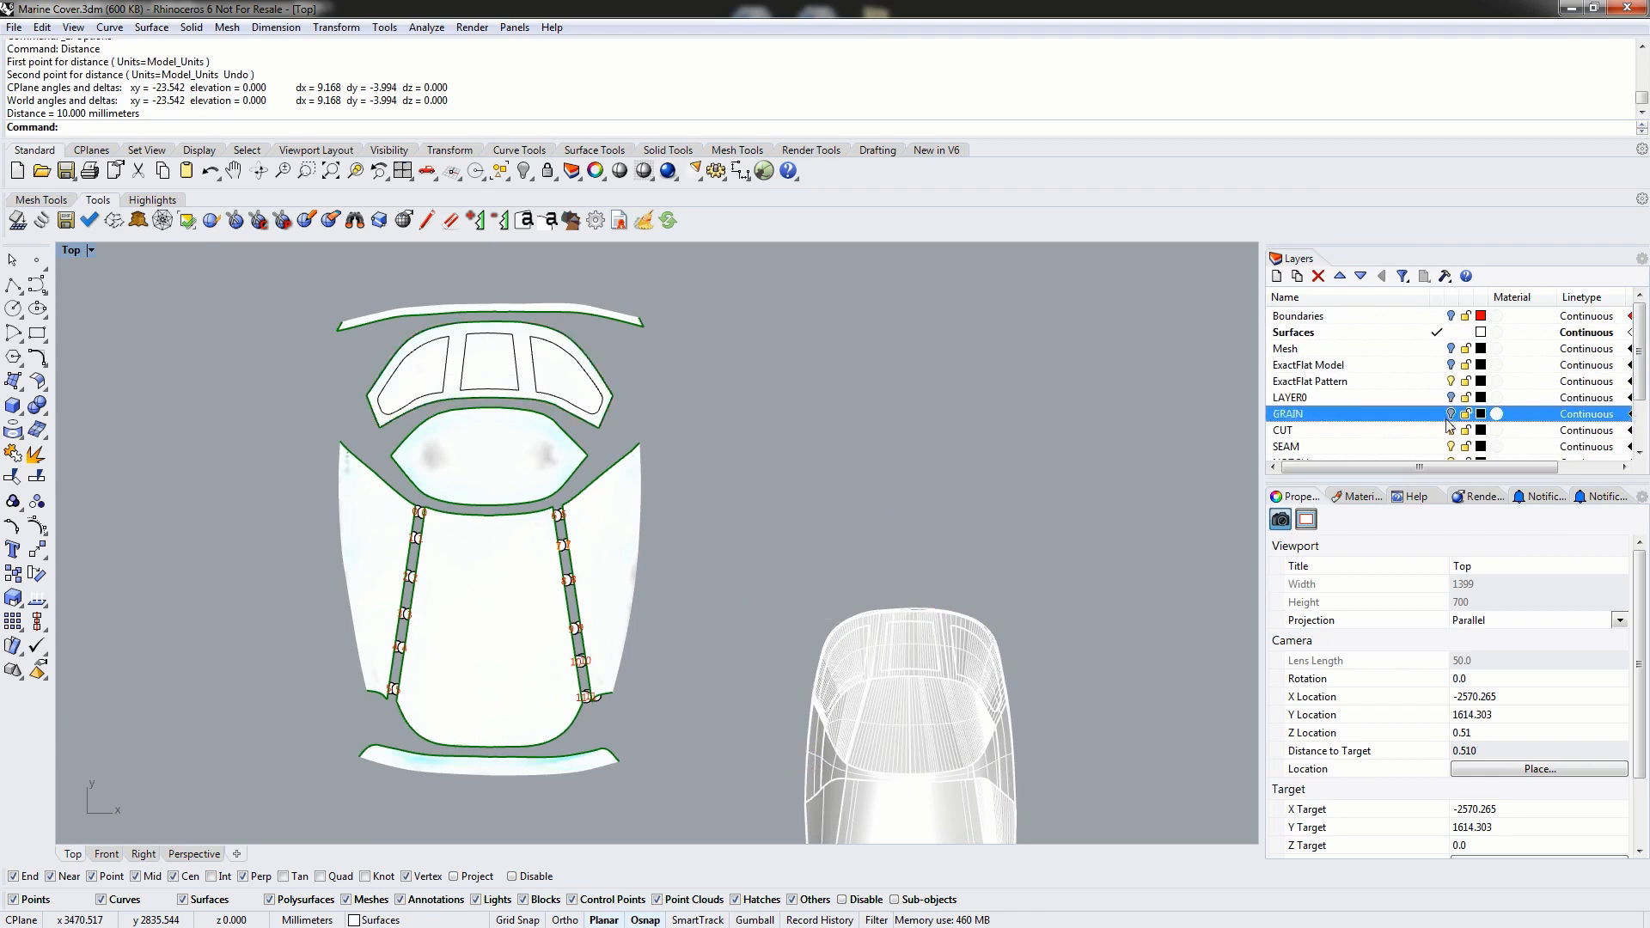
click(1449, 429)
click(1450, 446)
click(1451, 458)
click(1450, 430)
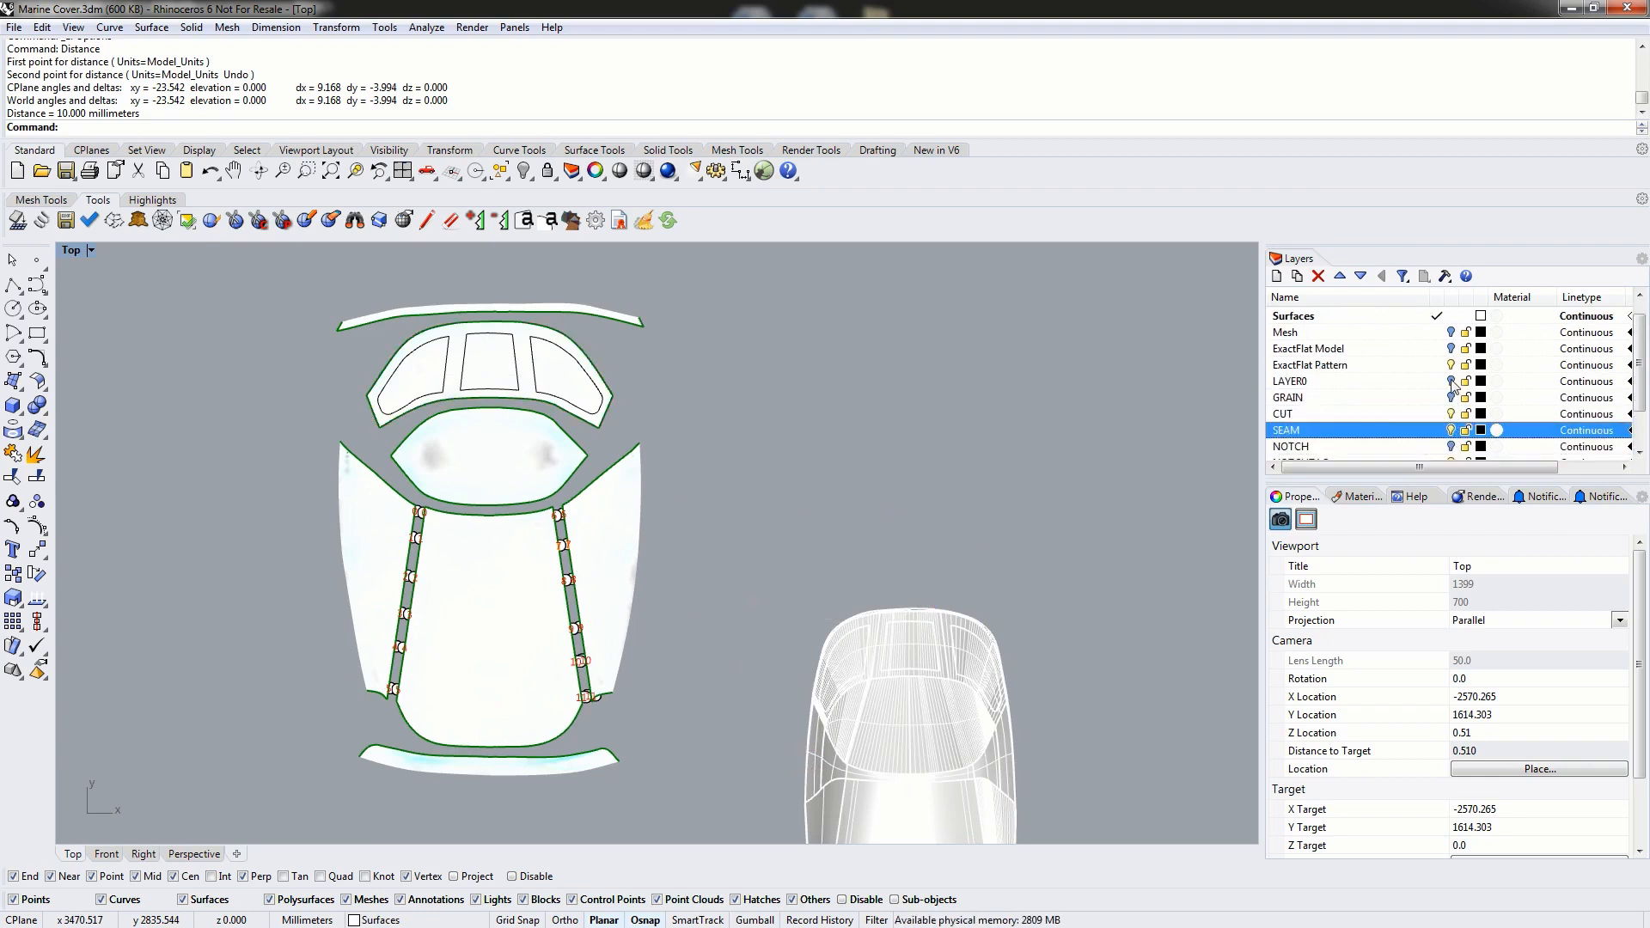
click(1450, 365)
click(1450, 430)
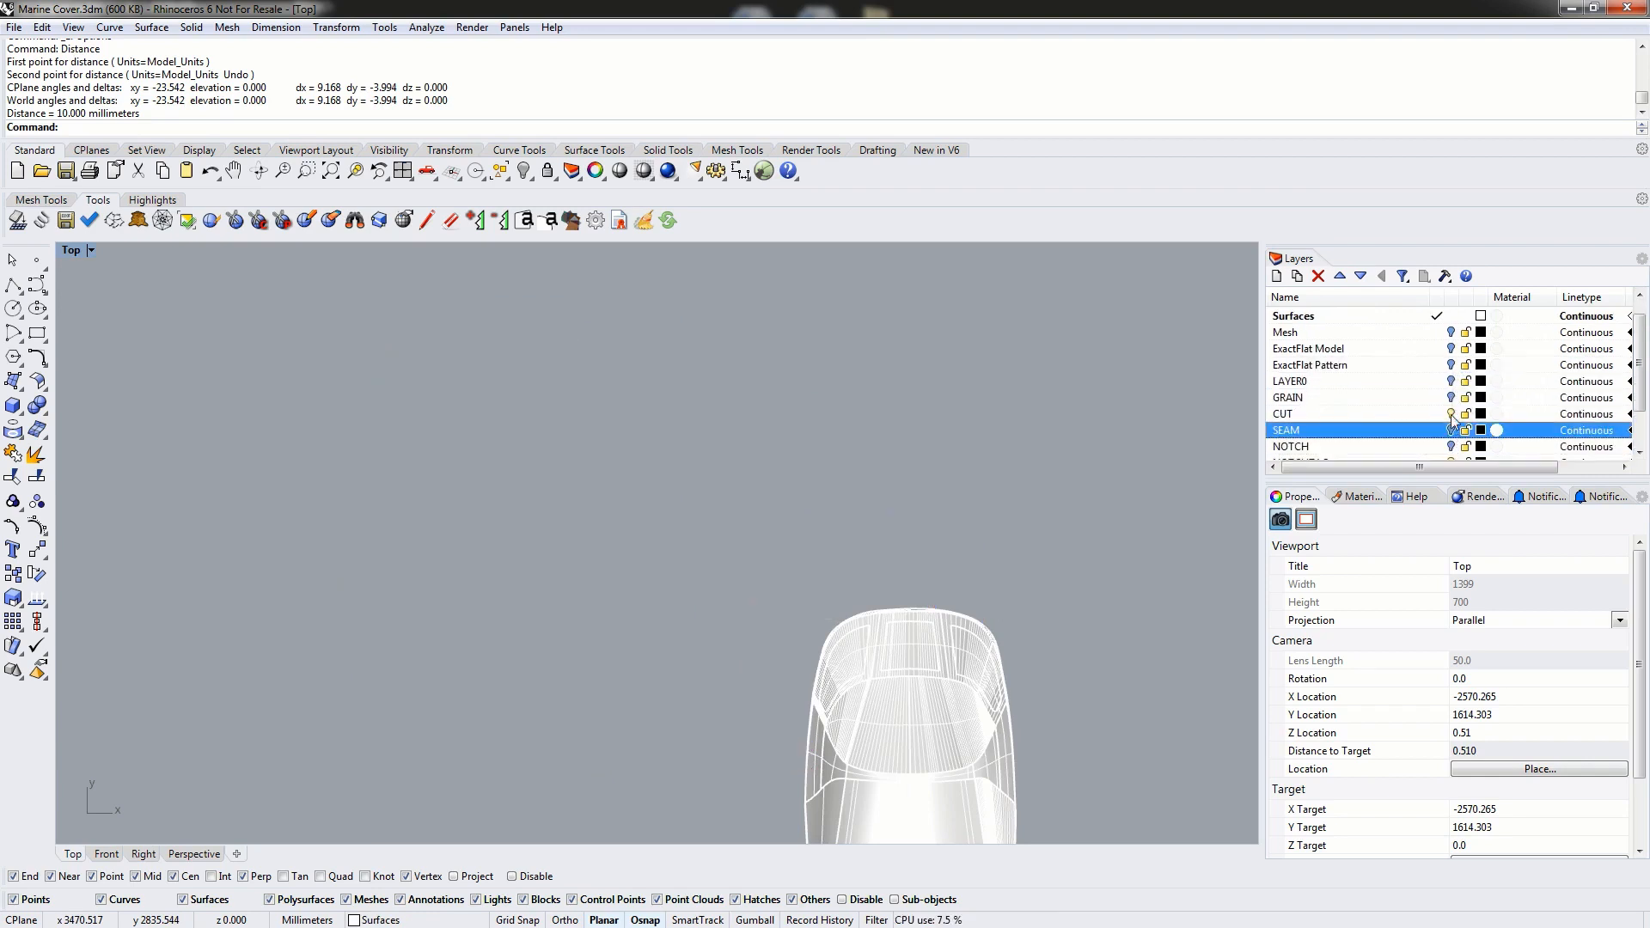
click(1451, 413)
scroll(1464, 409, down, 1)
click(1452, 416)
click(1451, 430)
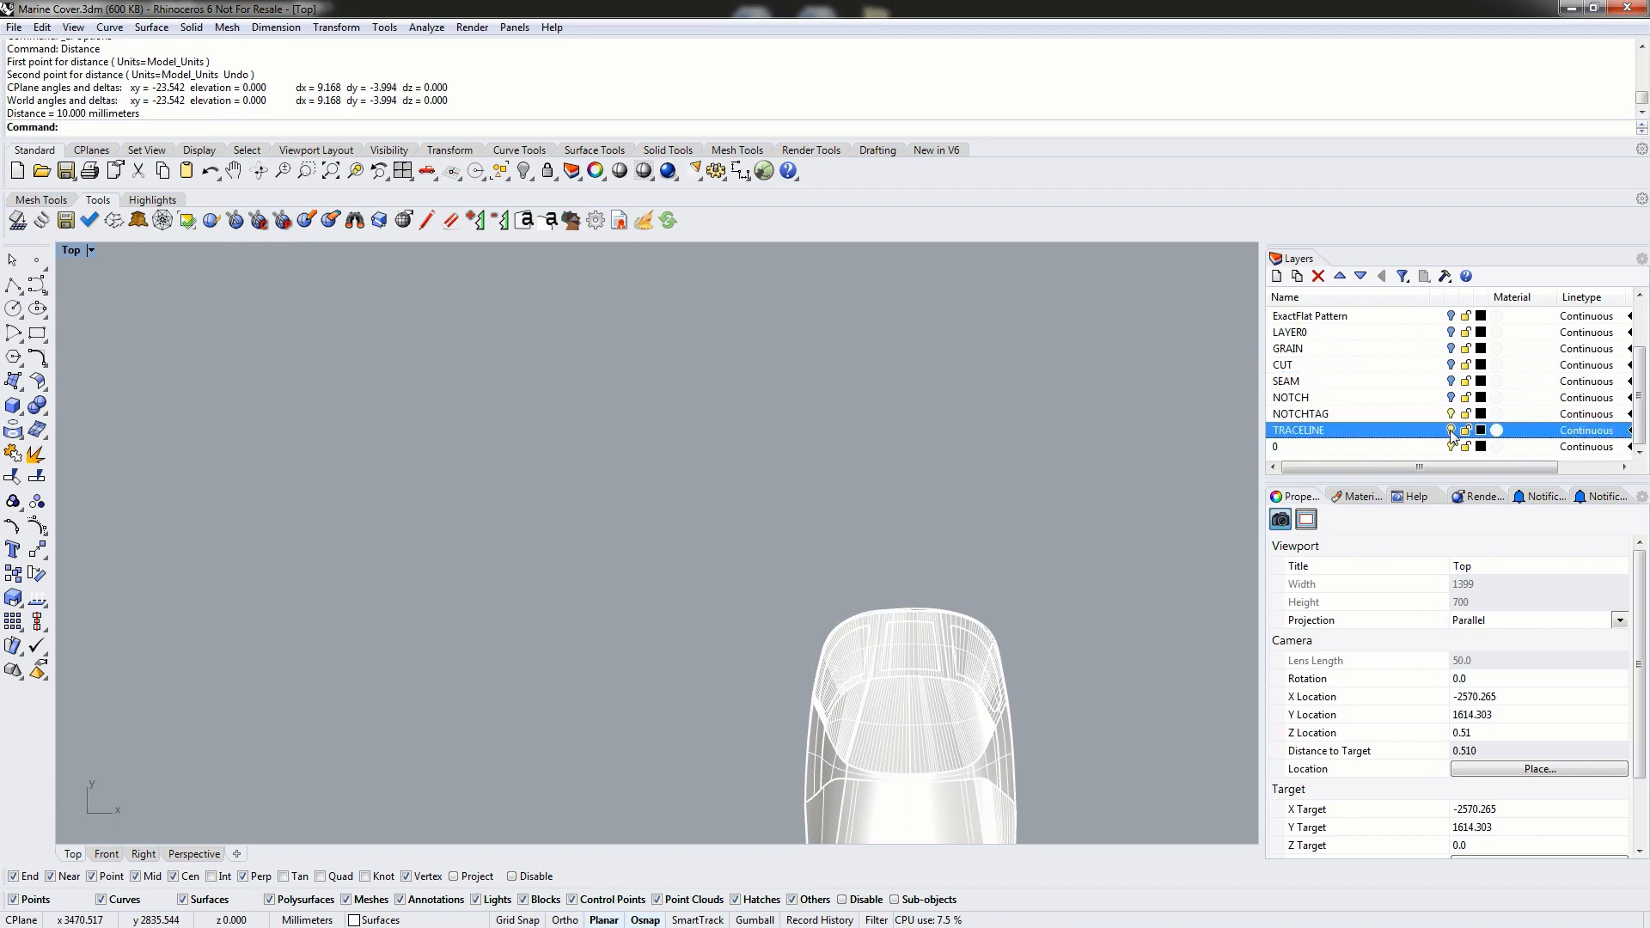
click(1450, 446)
scroll(1432, 368, up, 2)
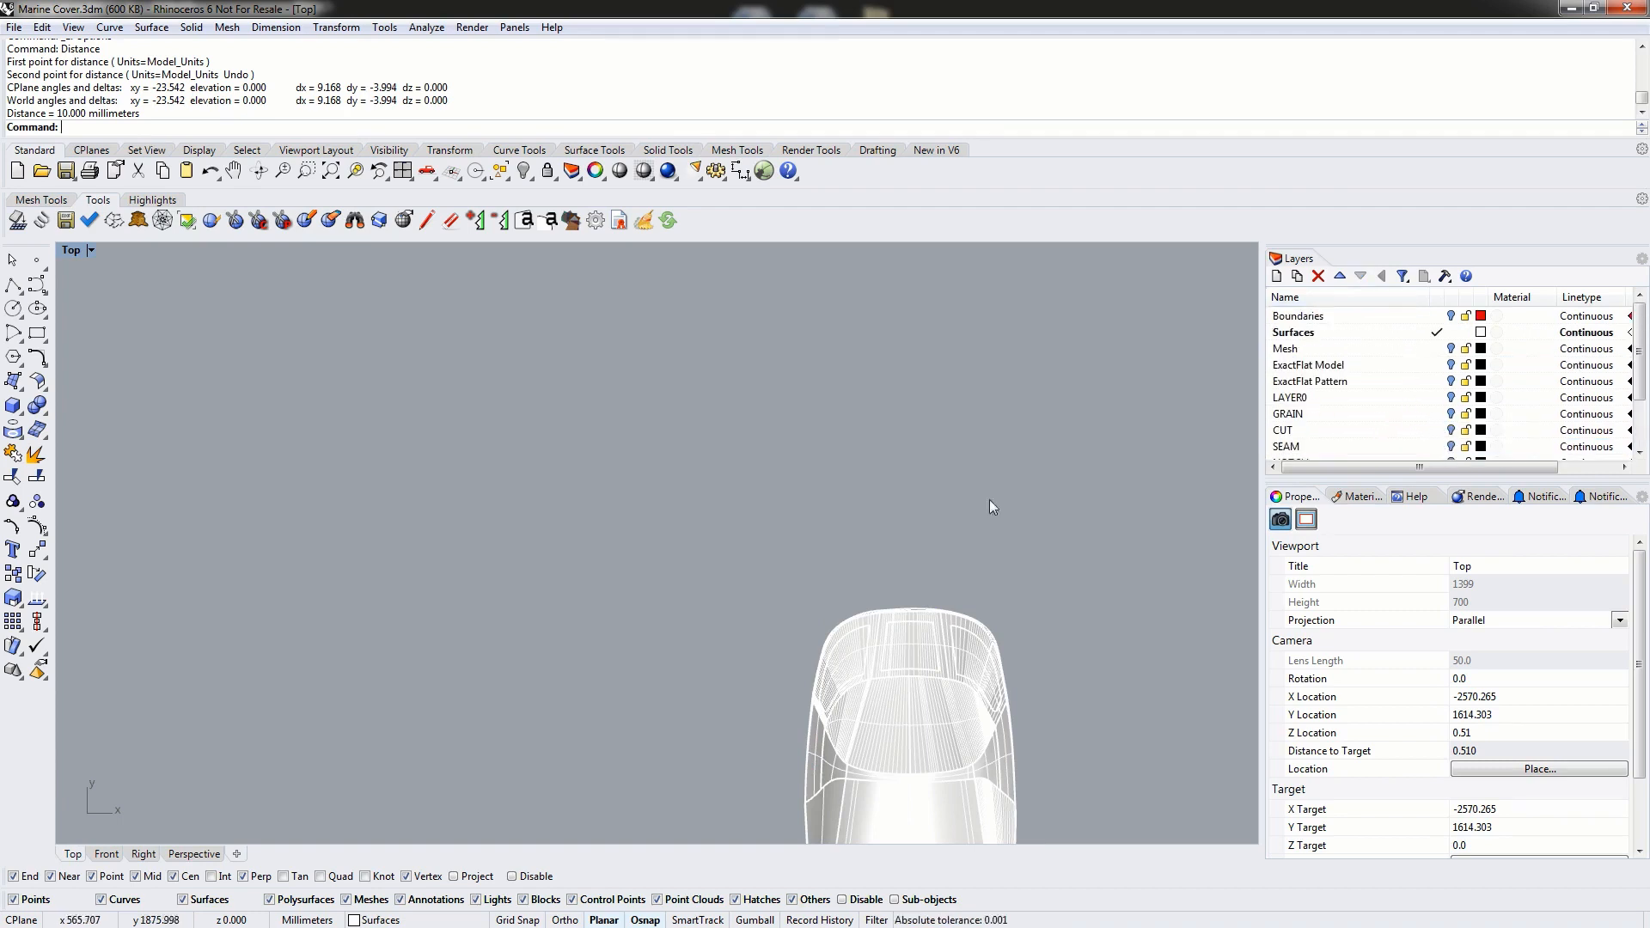
- Select the boat cover polysurface for viewing, make the Mesh layer current and hide the Surfaces layer
right_drag(793, 655, 468, 421)
click(603, 604)
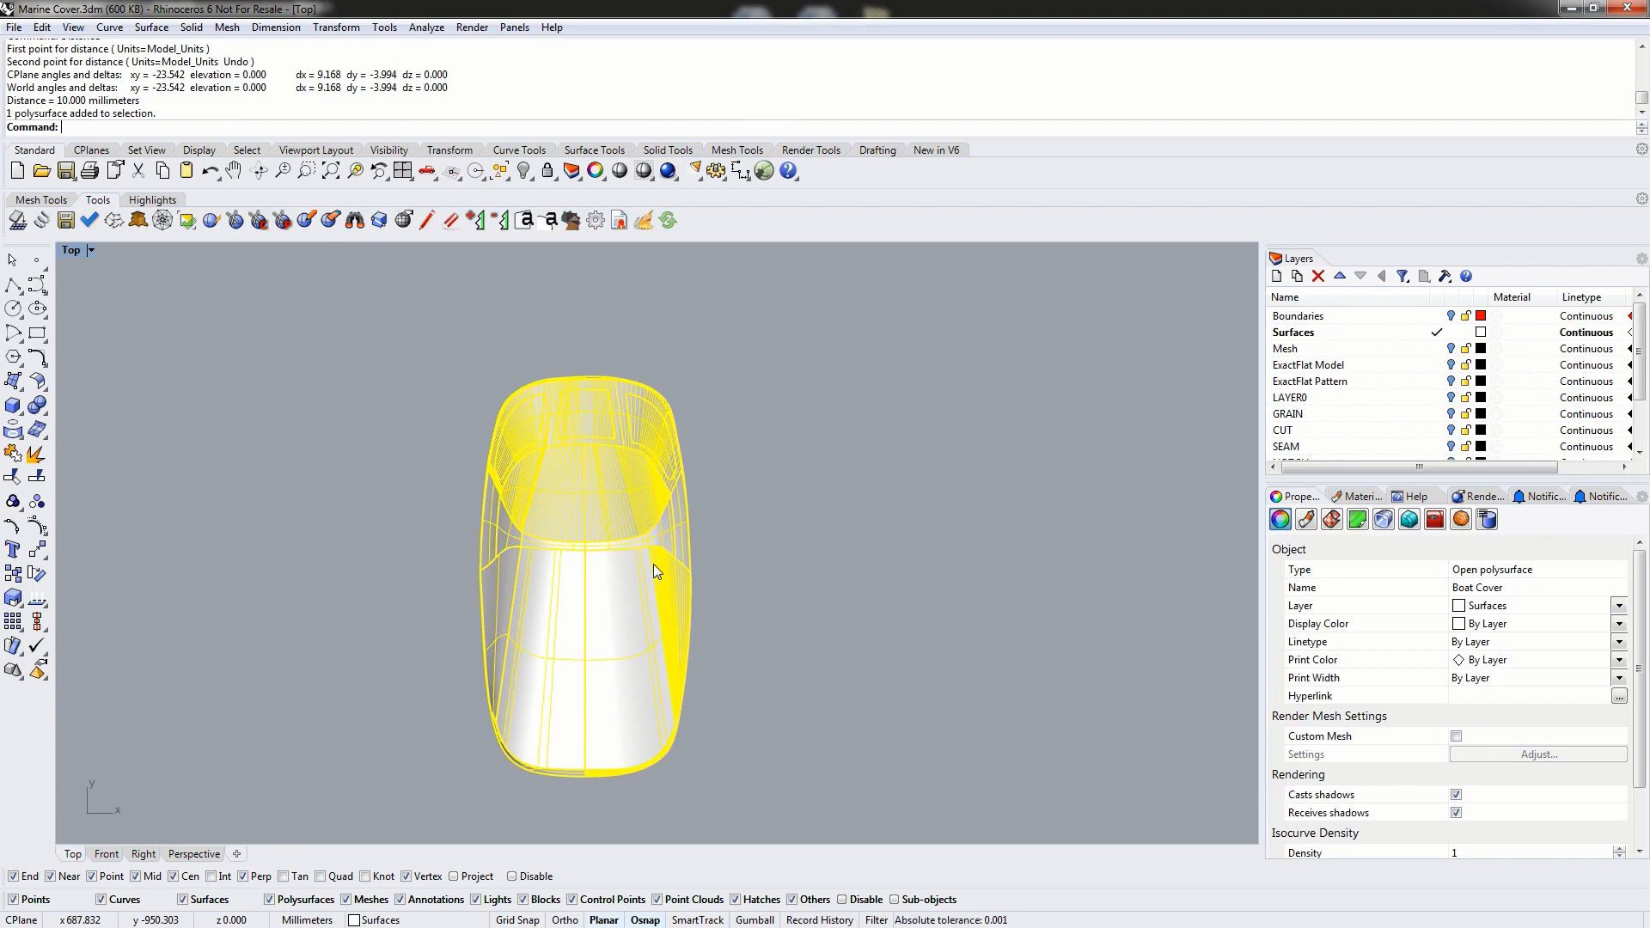
click(1435, 349)
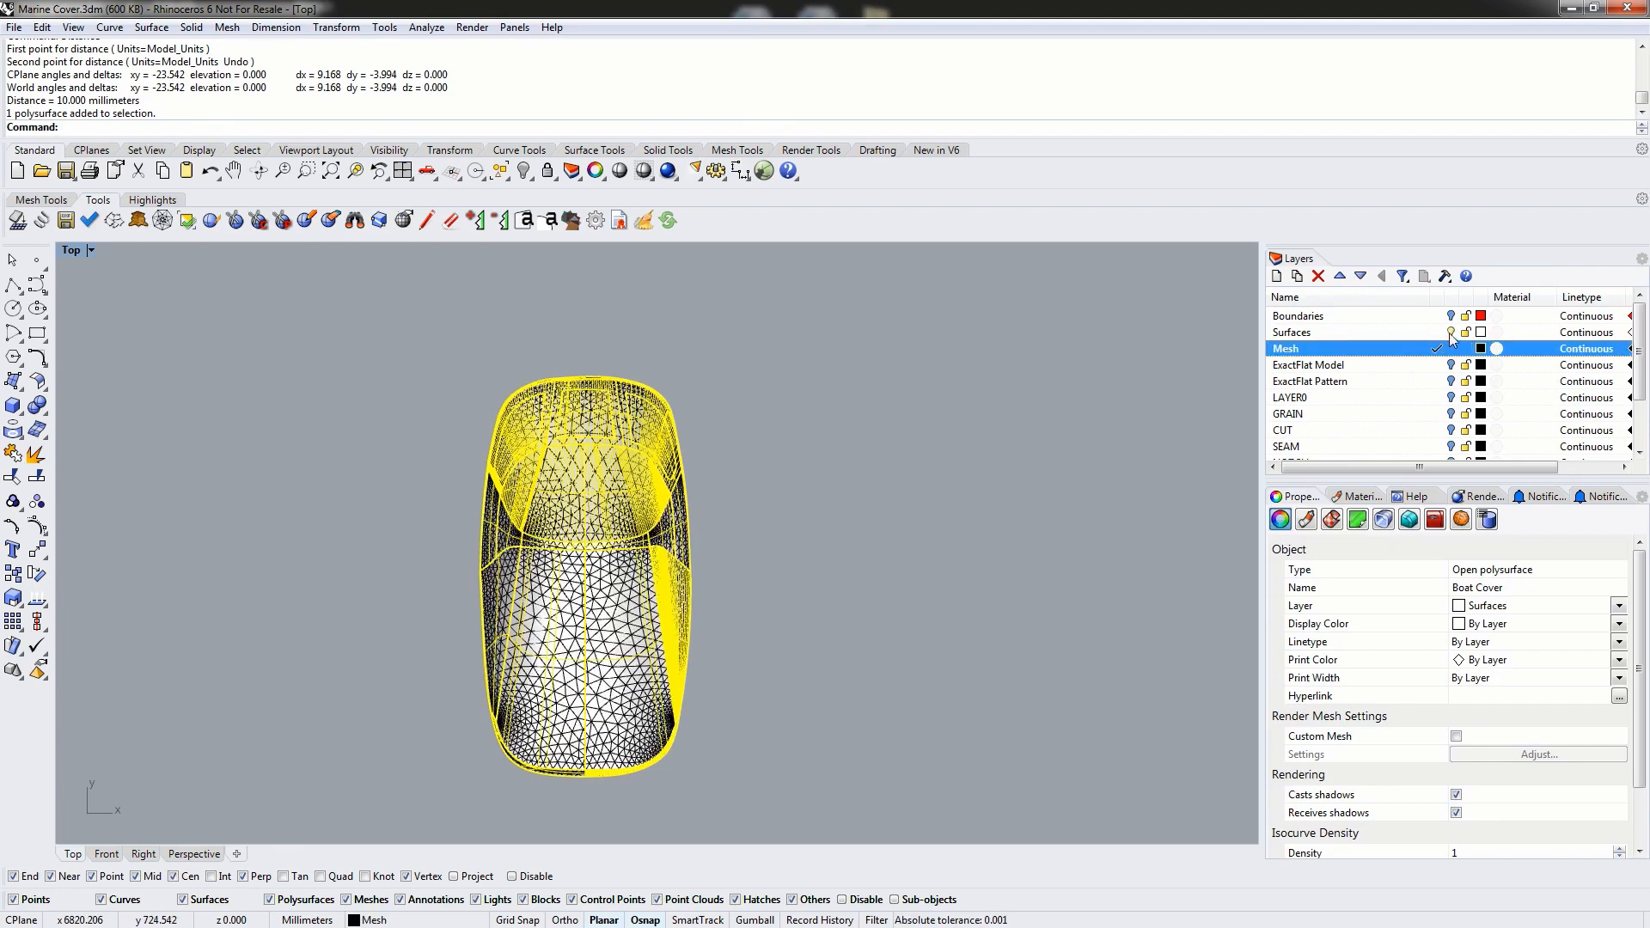
click(1450, 334)
mouse_move(541, 703)
right_down()
mouse_move(587, 664)
mouse_move(564, 685)
right_up()
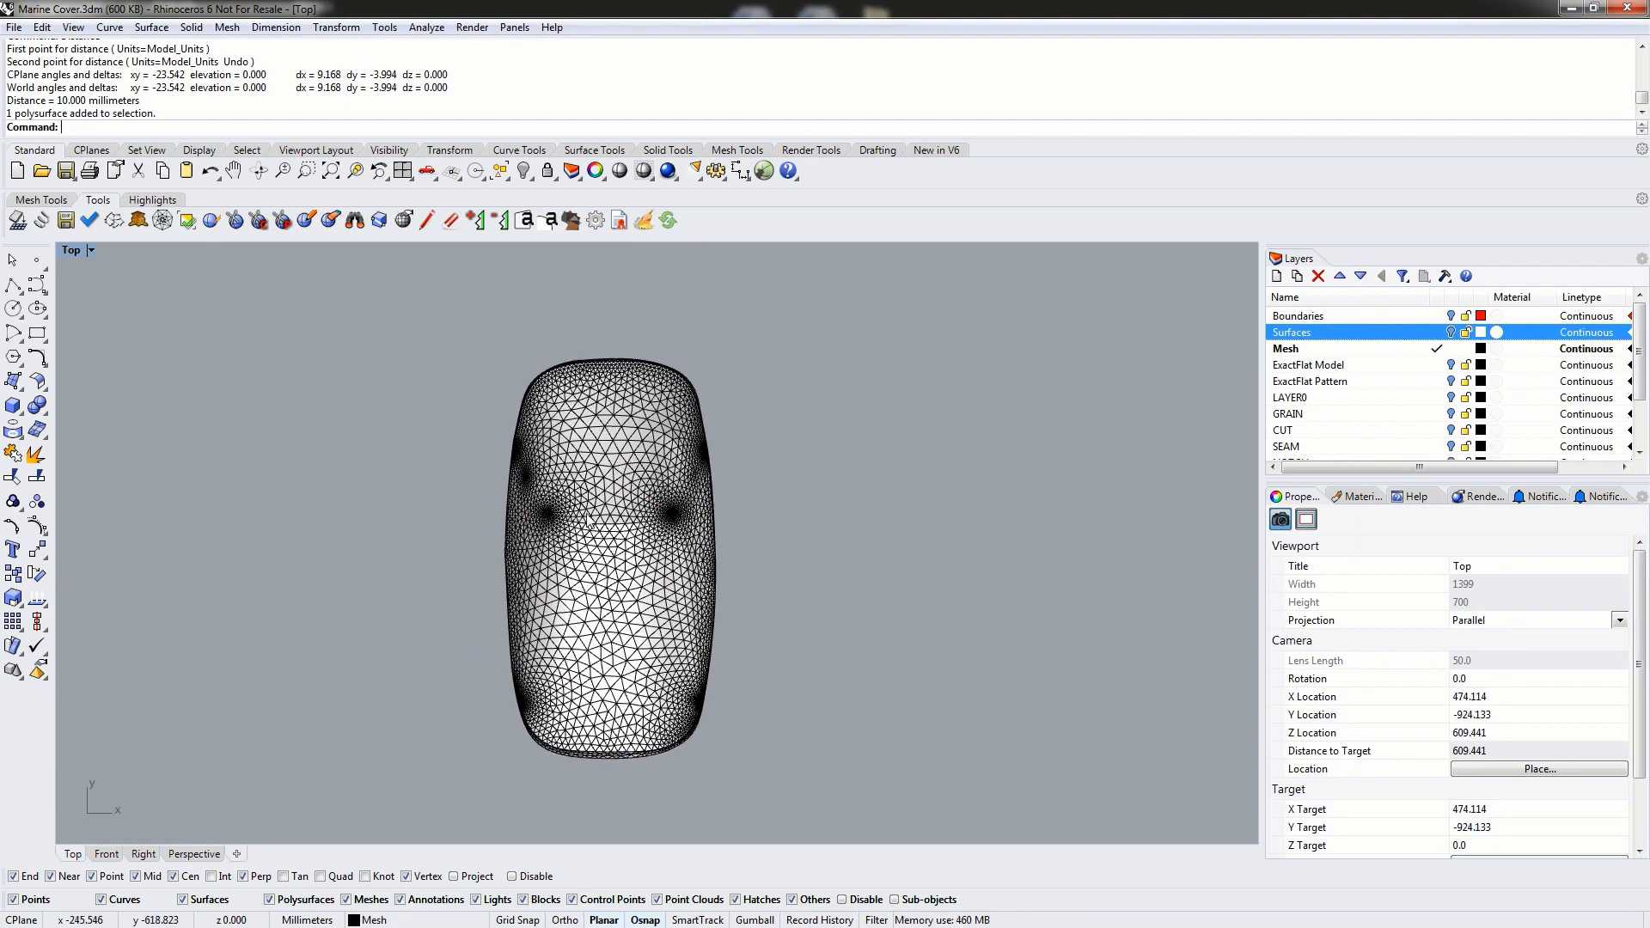
- Make ExactFlat Pattern the current layer and hide the Mesh layer to view the flattened patterns alone
click(1439, 381)
click(1440, 380)
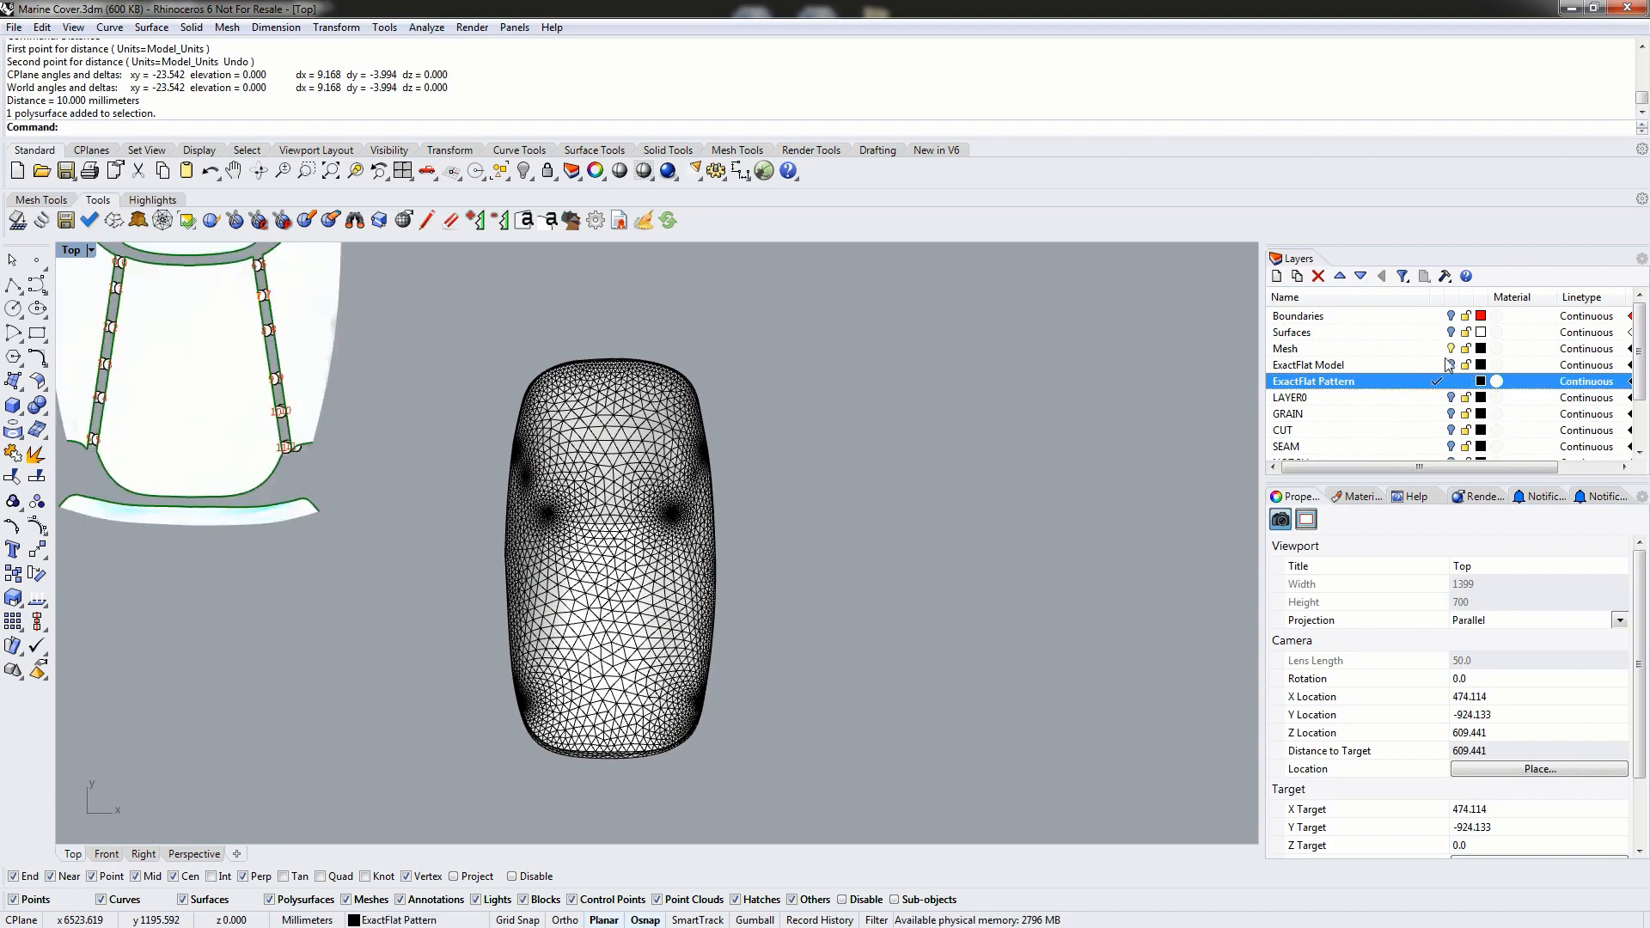
click(1451, 348)
right_drag(442, 405, 869, 650)
scroll(520, 419, down, 2)
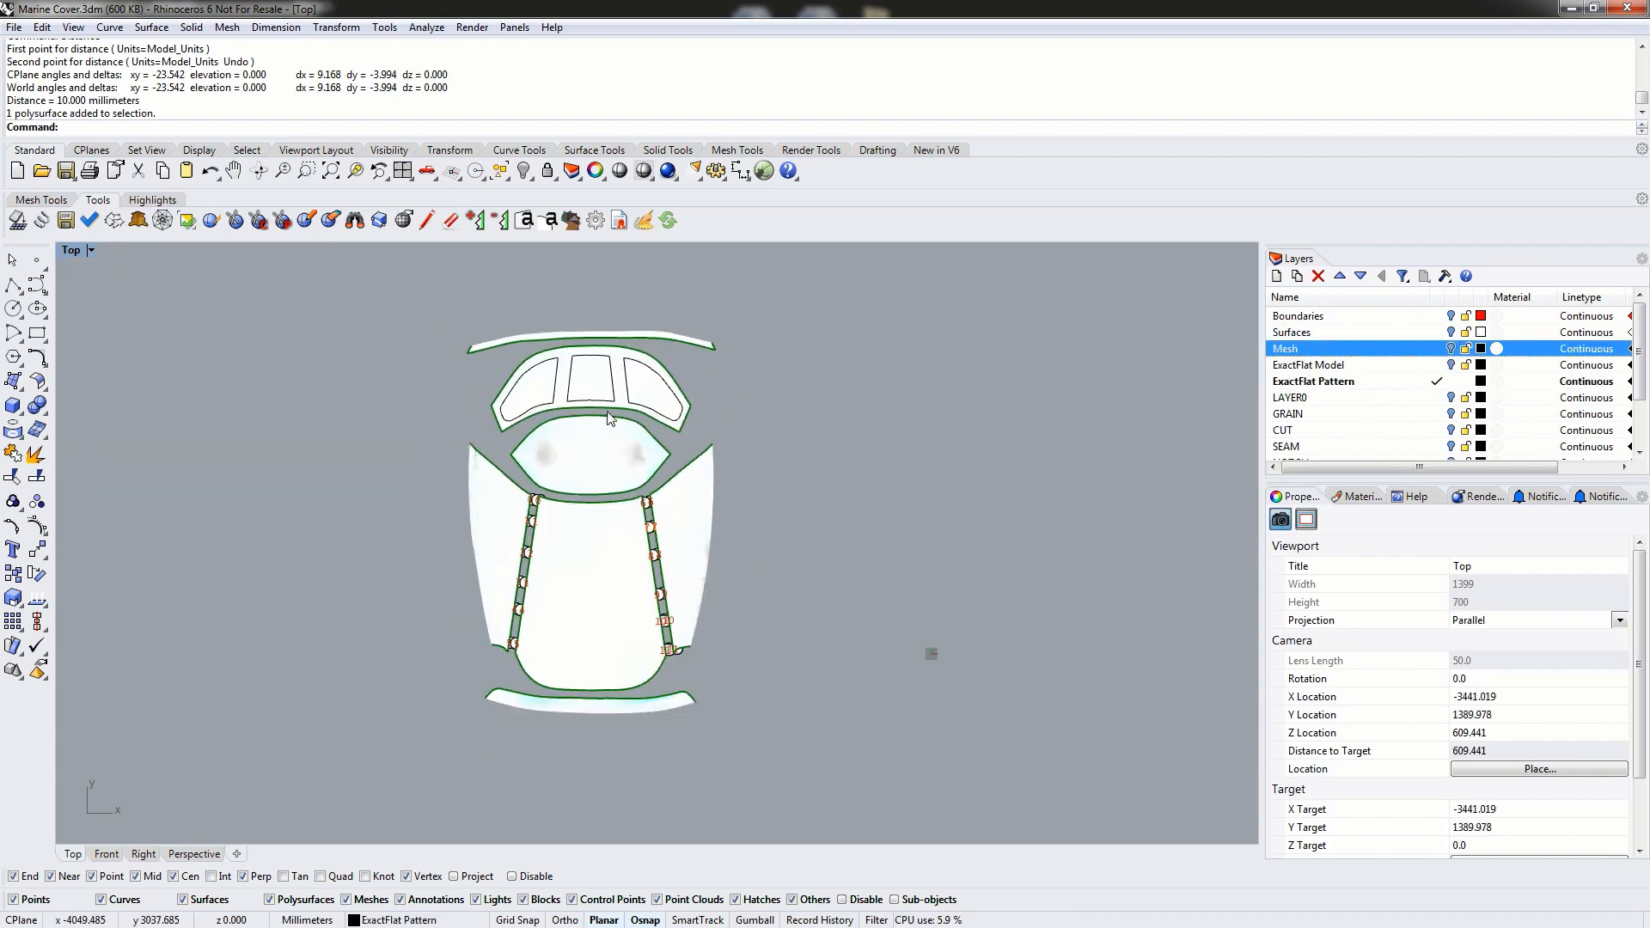
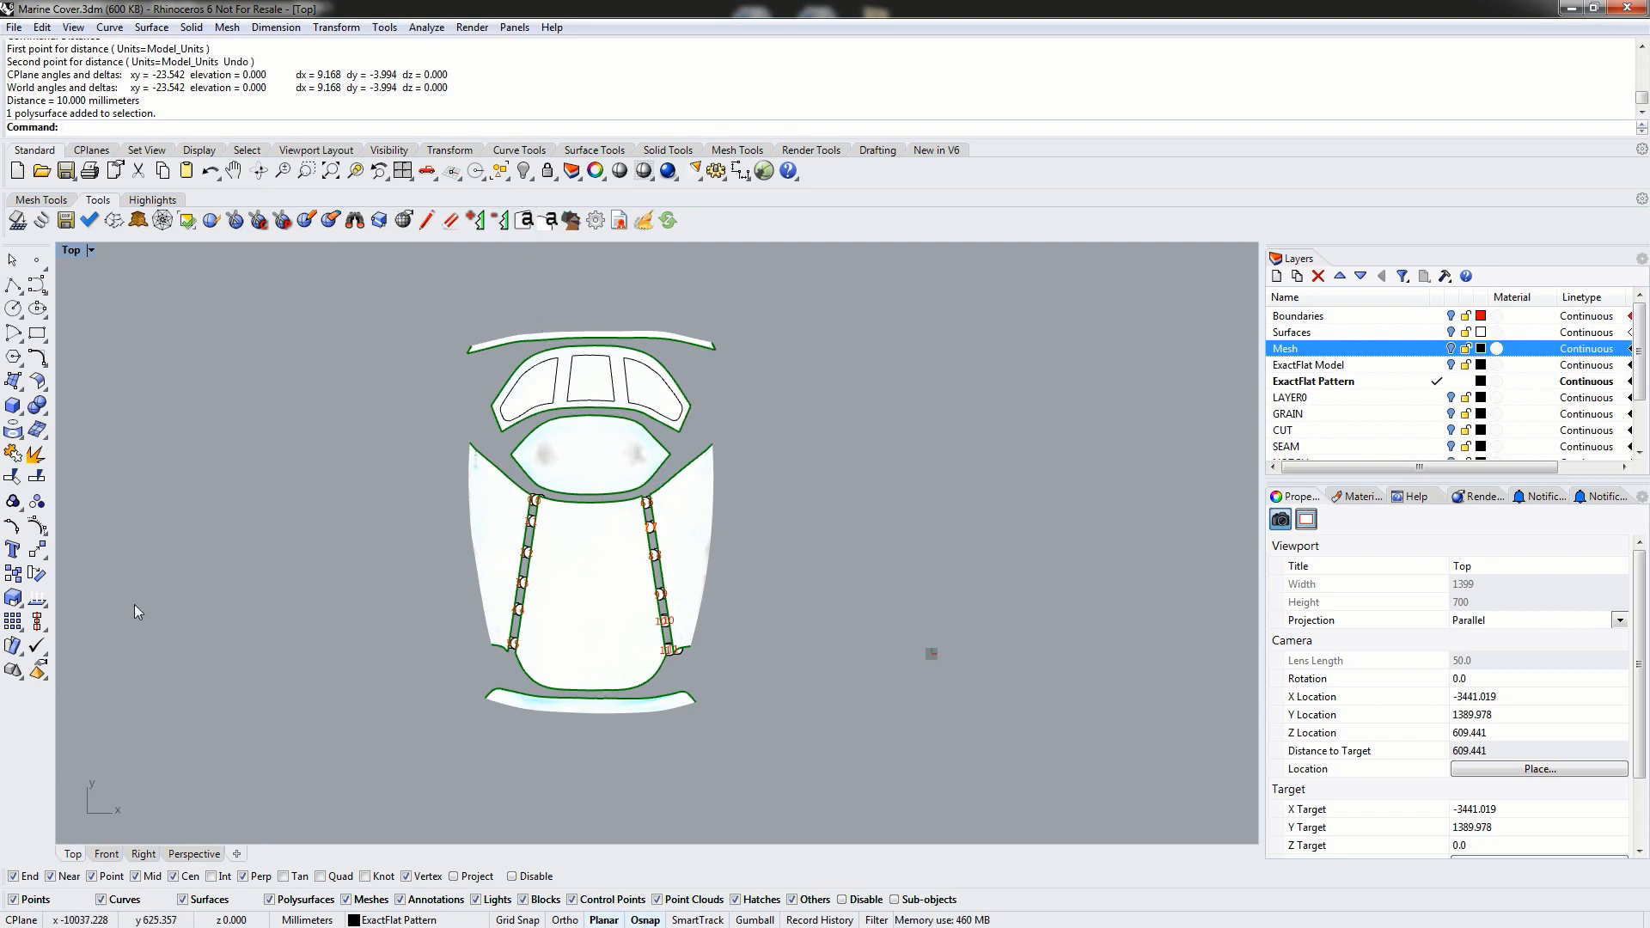
- Show the imported DXF layers LAYER0, GRAIN, CUT, SEAM, NOTCH, NOTCHTAG, TRACELINE and 0 again beside the flattened patterns
click(72, 223)
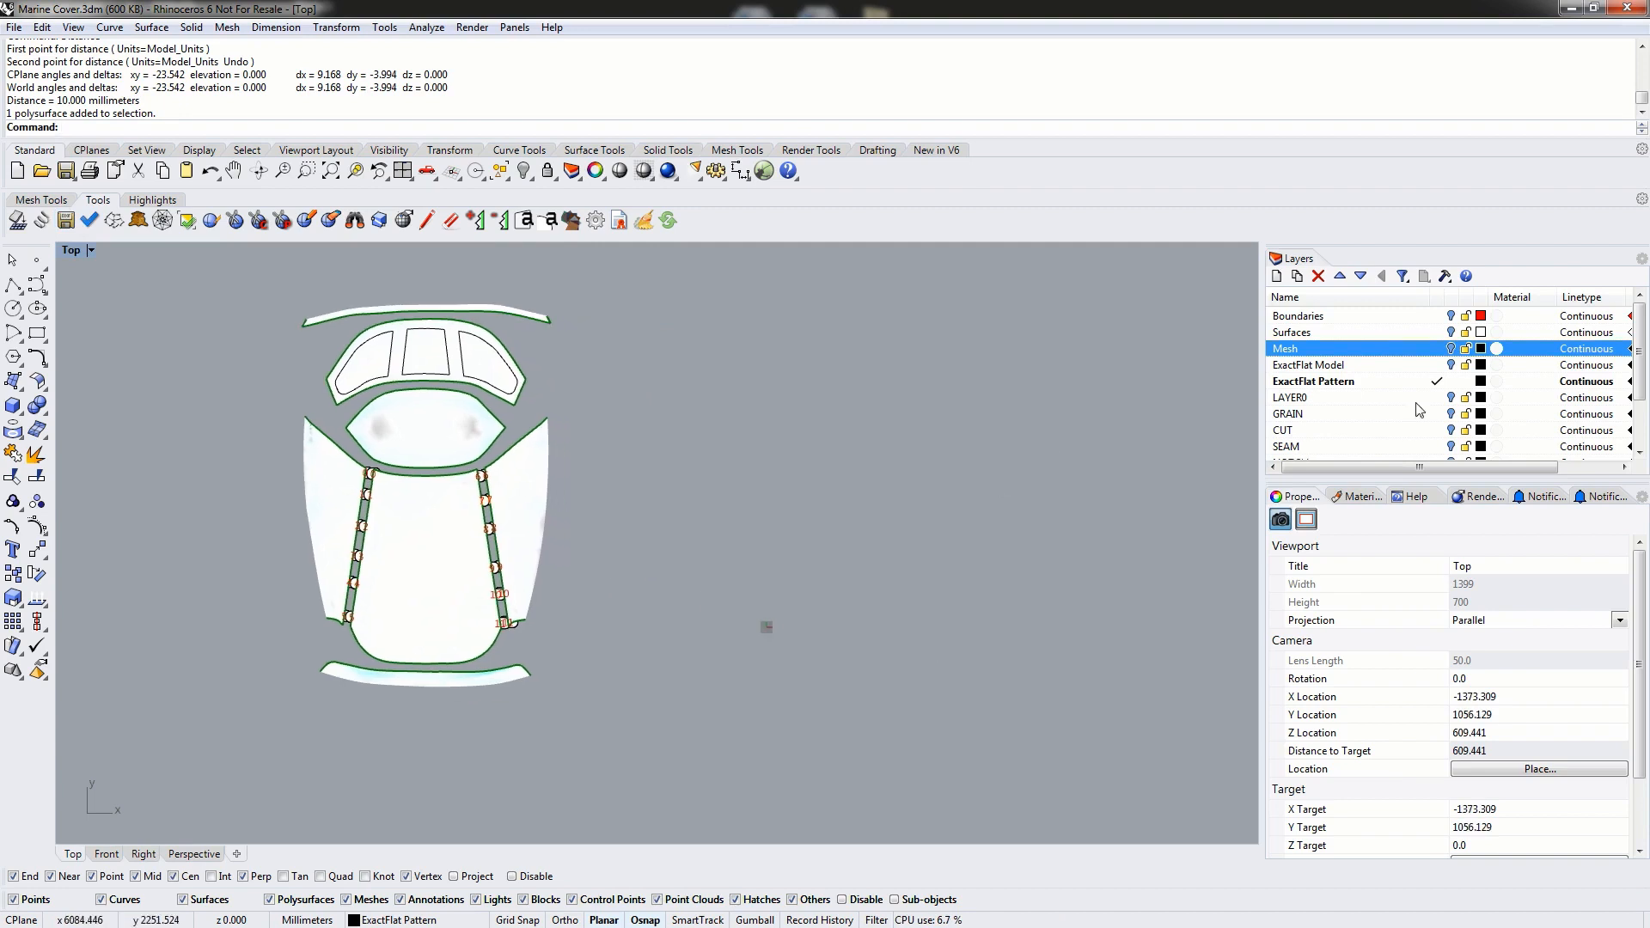
scroll(1370, 398, down, 2)
click(1308, 363)
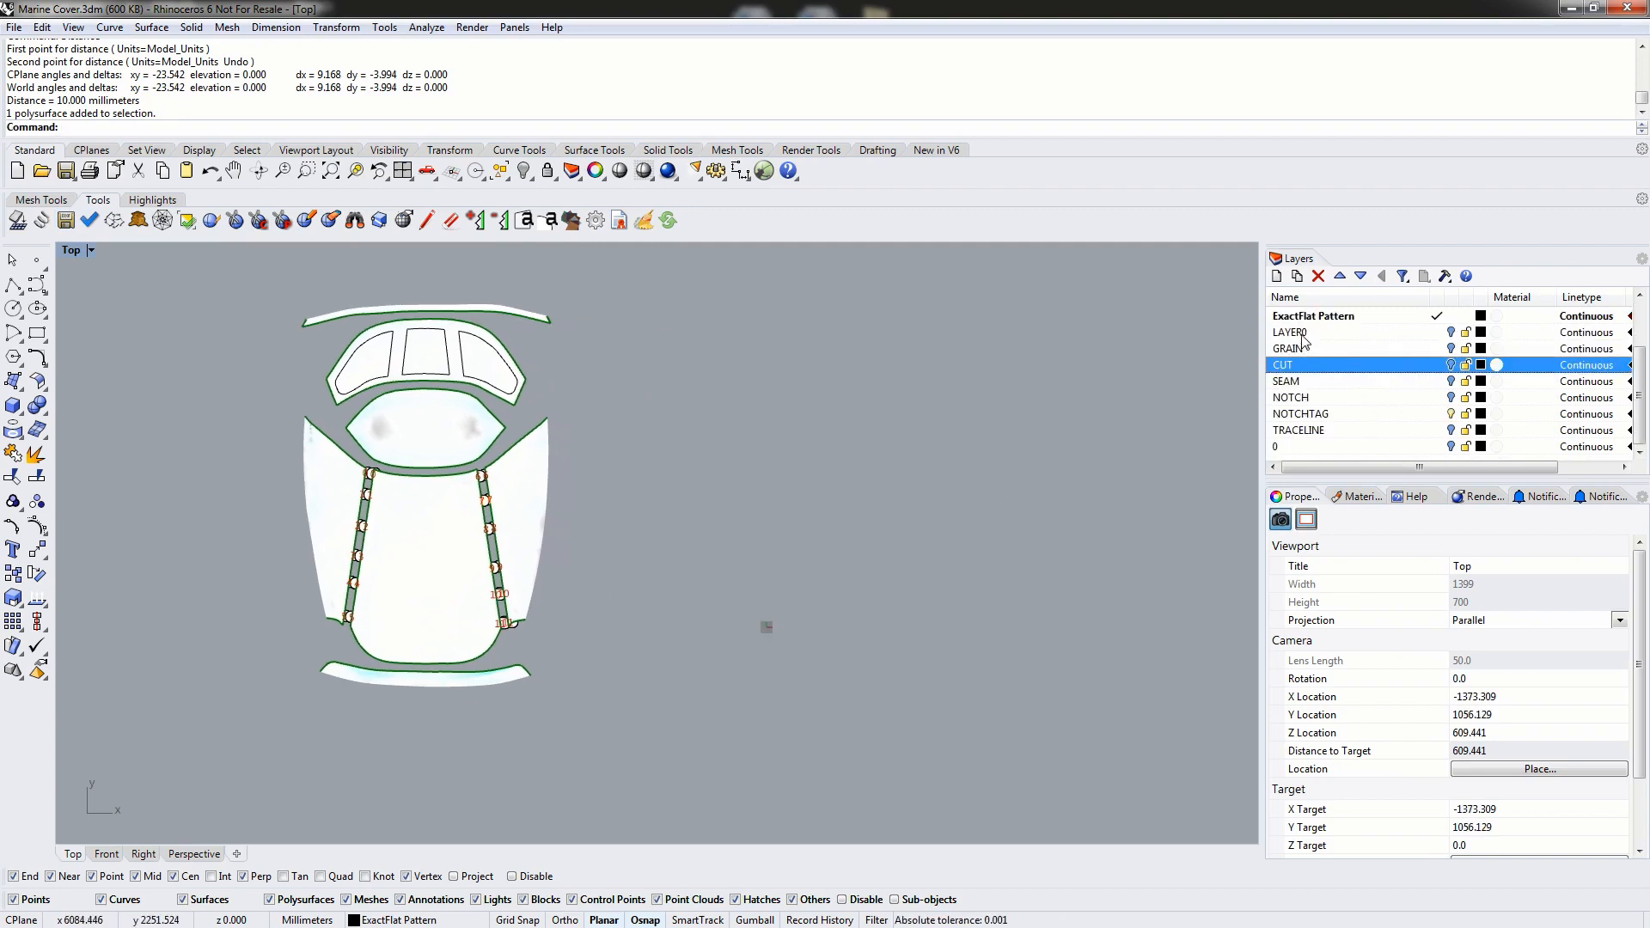
click(1301, 333)
click(1450, 333)
click(1451, 348)
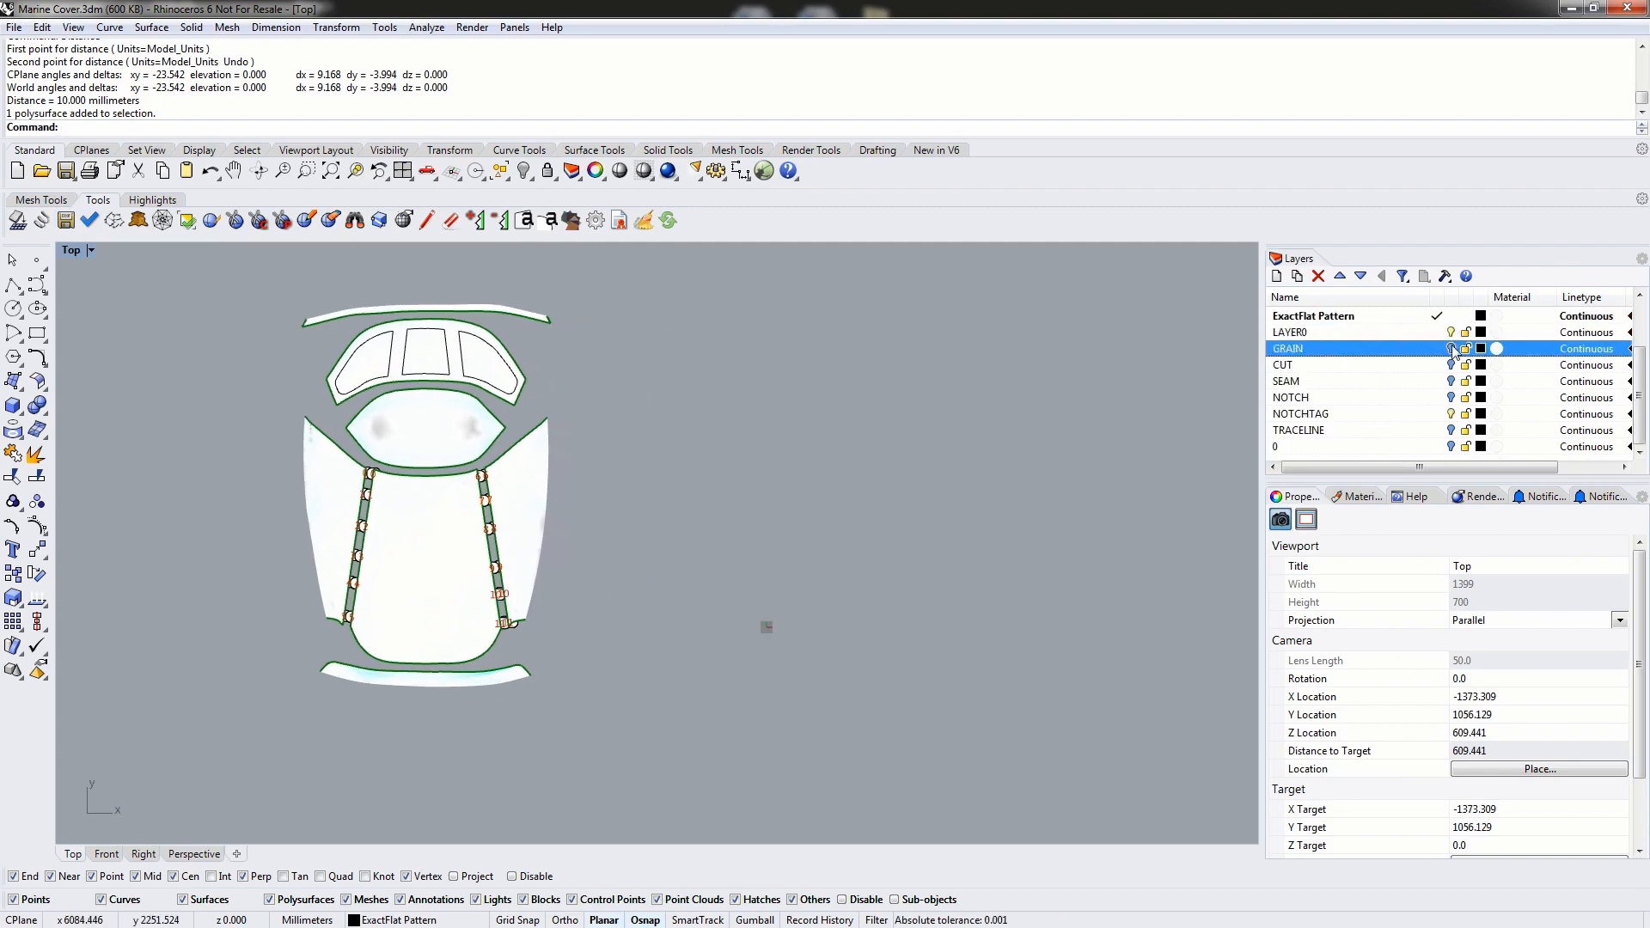
click(1451, 365)
click(1451, 397)
click(1451, 413)
click(1451, 430)
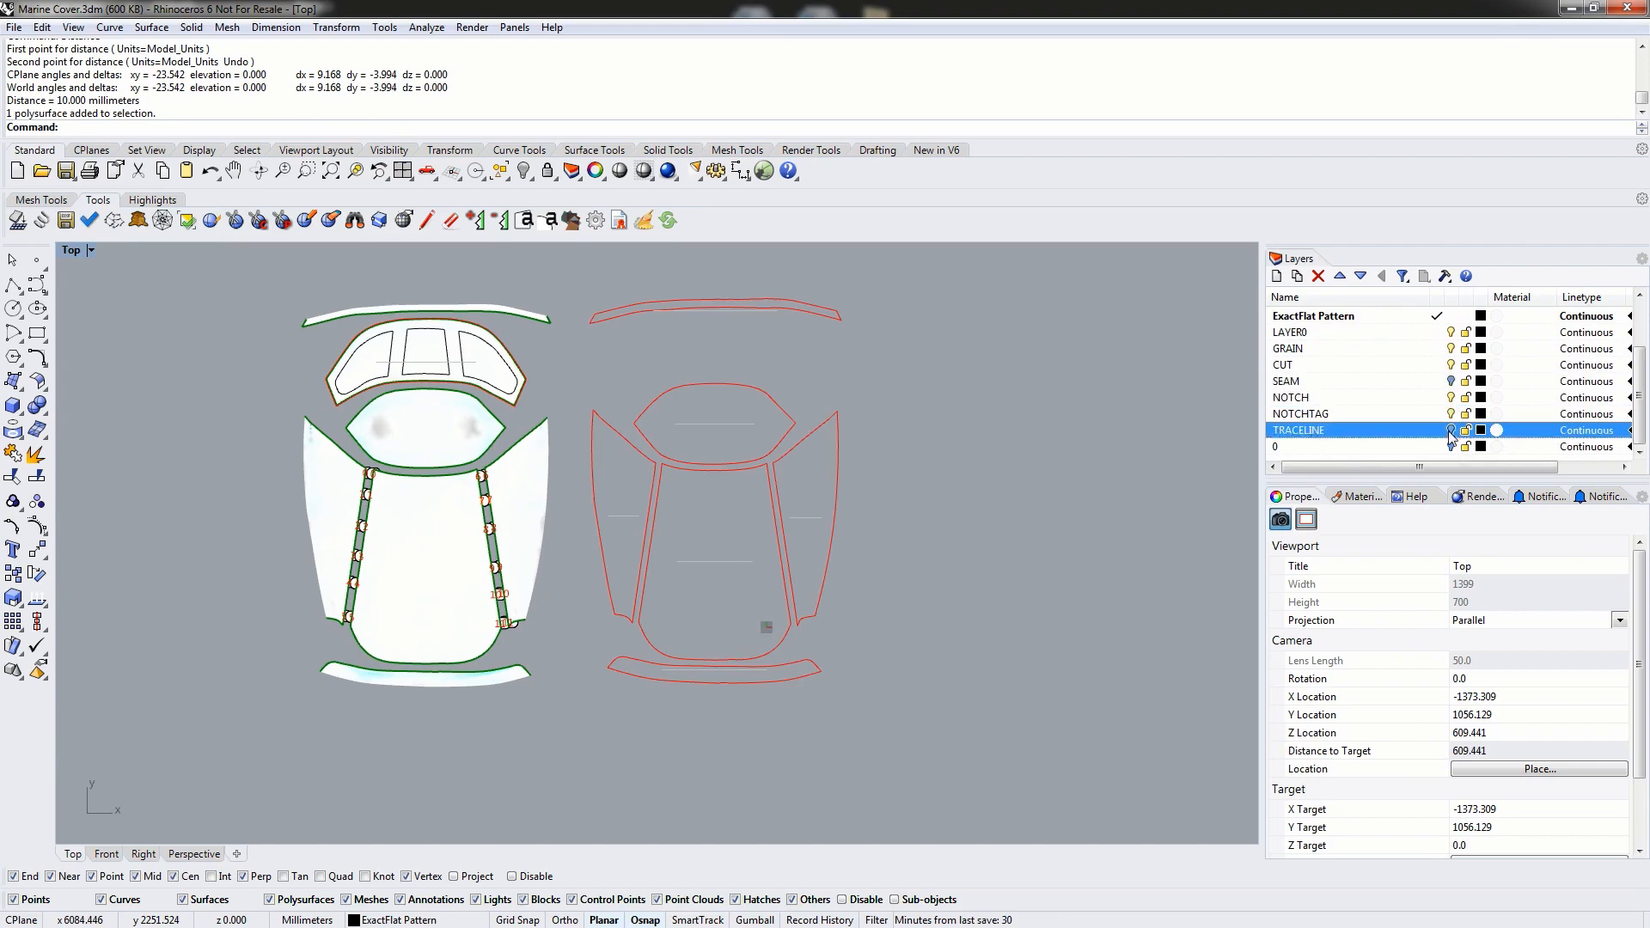
click(1451, 446)
click(1450, 381)
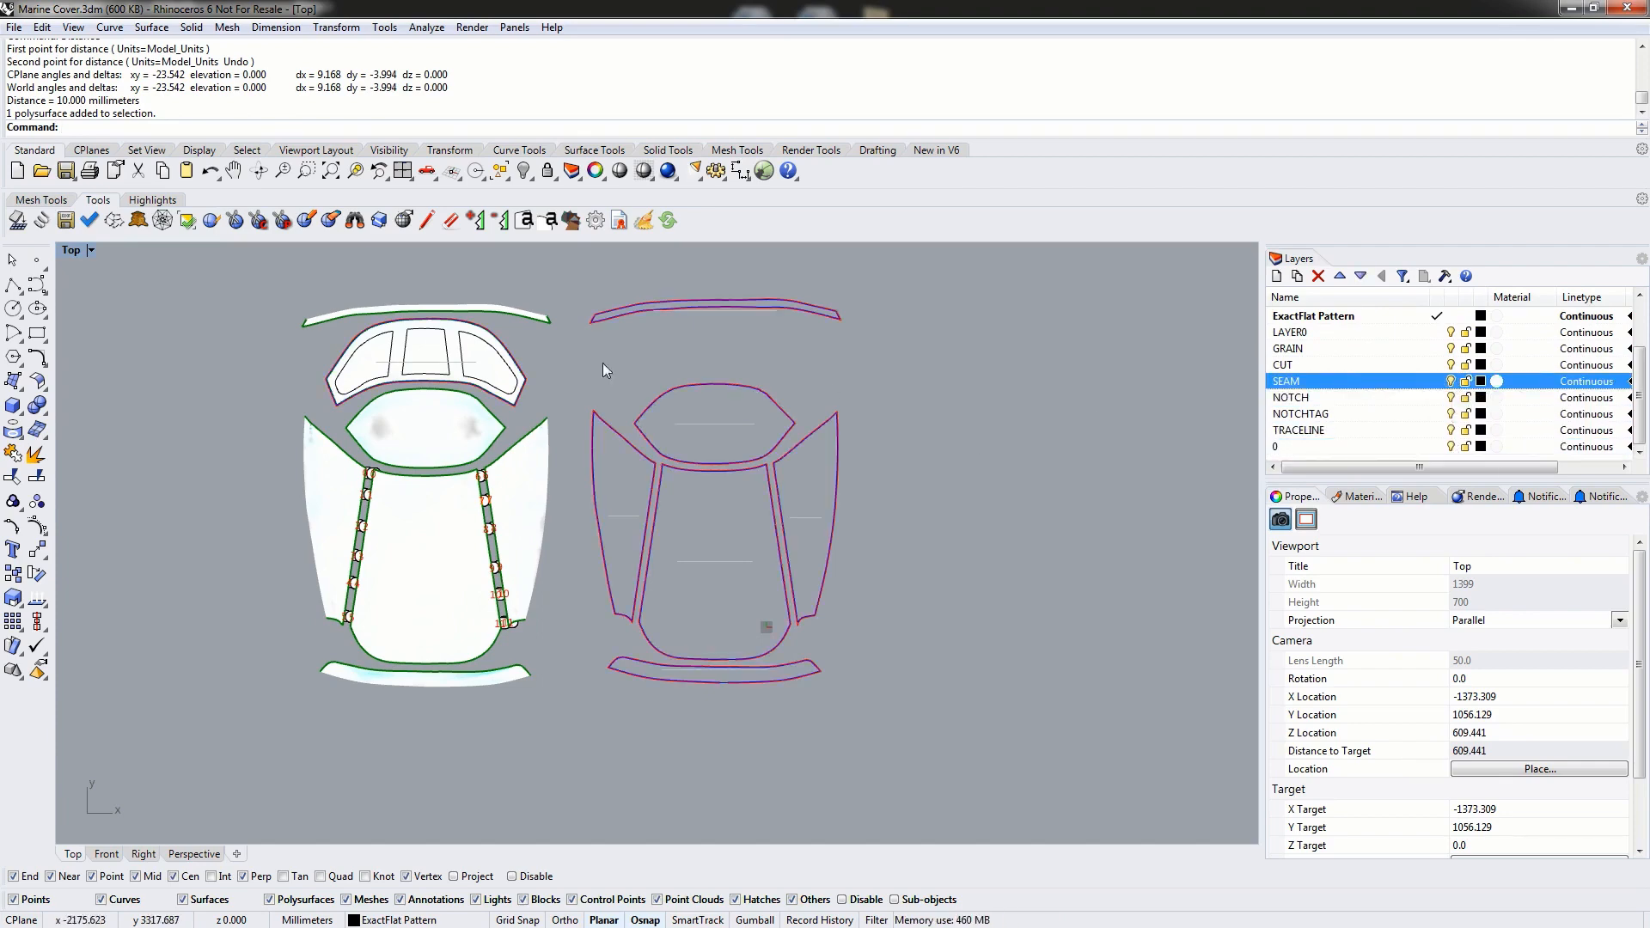